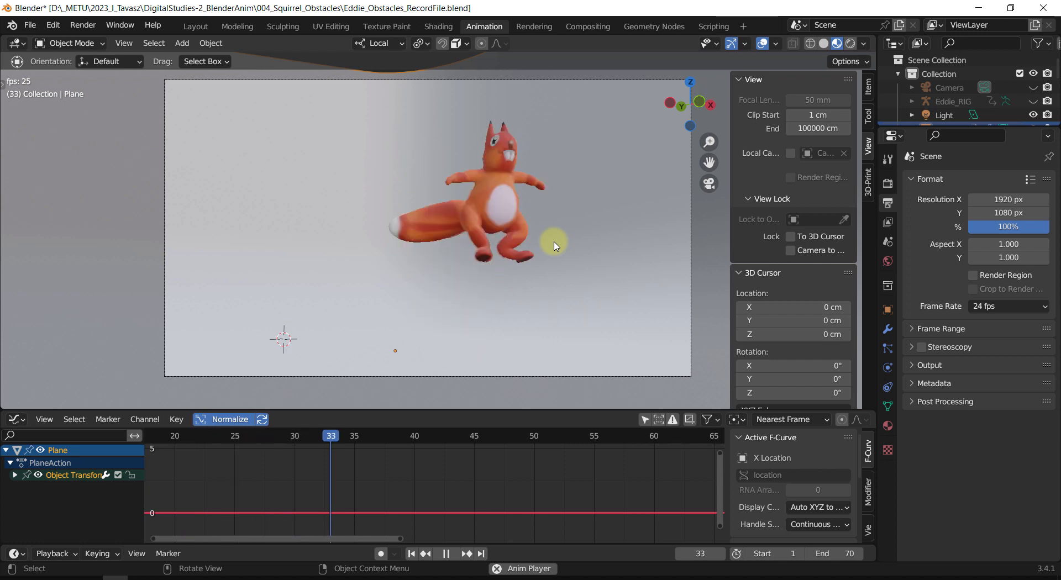
Stop the animation playback and view the squirrel and backdrop from outside the camera.
key("shift+space")
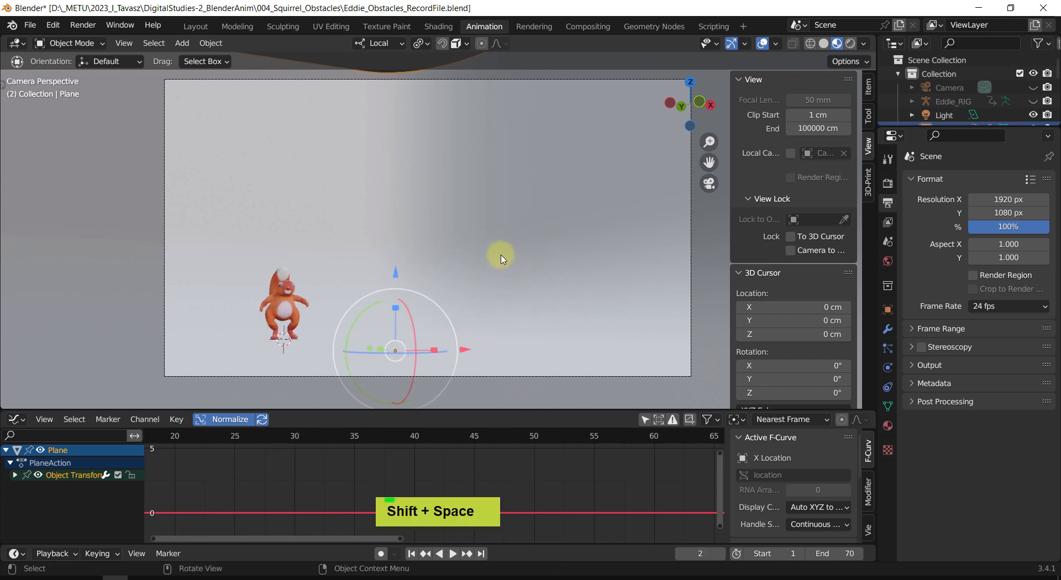
middle_click_drag(442, 246, 464, 335)
scroll(446, 278, "down", 2)
scroll(446, 278, "down", 2)
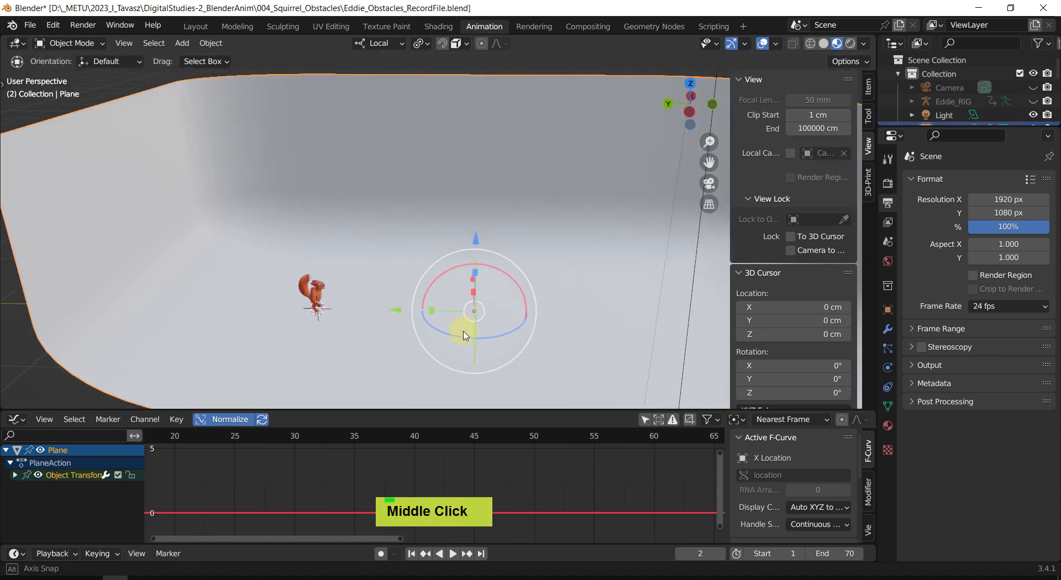
middle_click_drag(541, 313, 499, 310, "shift")
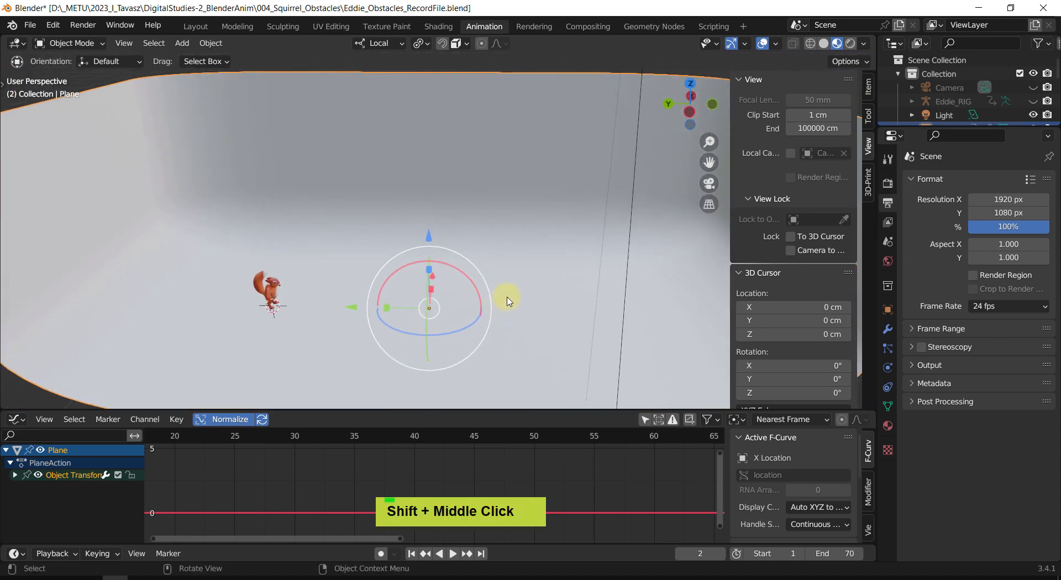
middle_click_drag(512, 300, 503, 304, "shift")
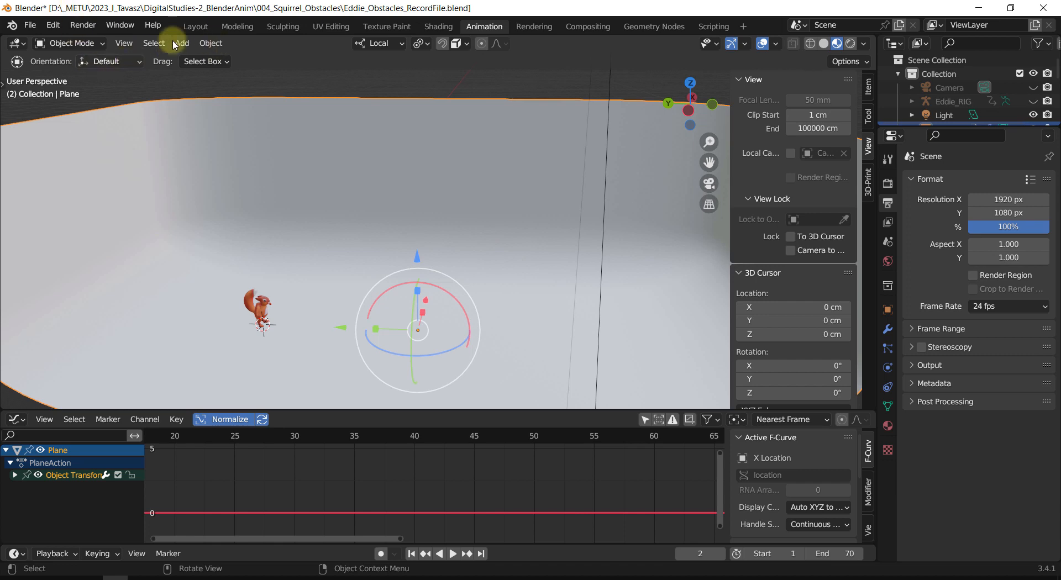
Browse to the Object category inside Eddie_TheChallenge_Obstacles.blend for appending.
left_click_drag(70, 25, 156, 109)
left_click(29, 24)
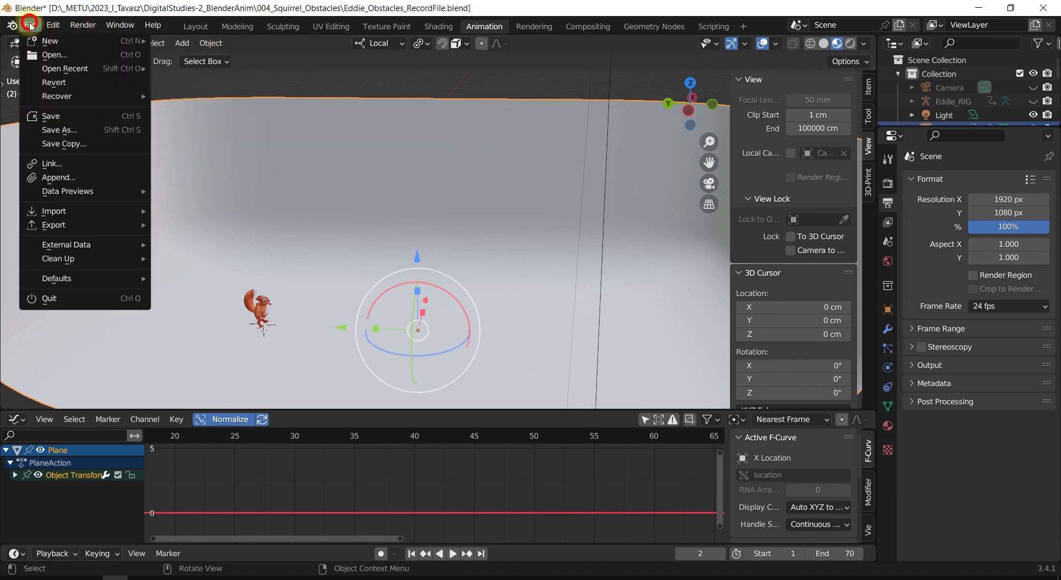
left_click(78, 177)
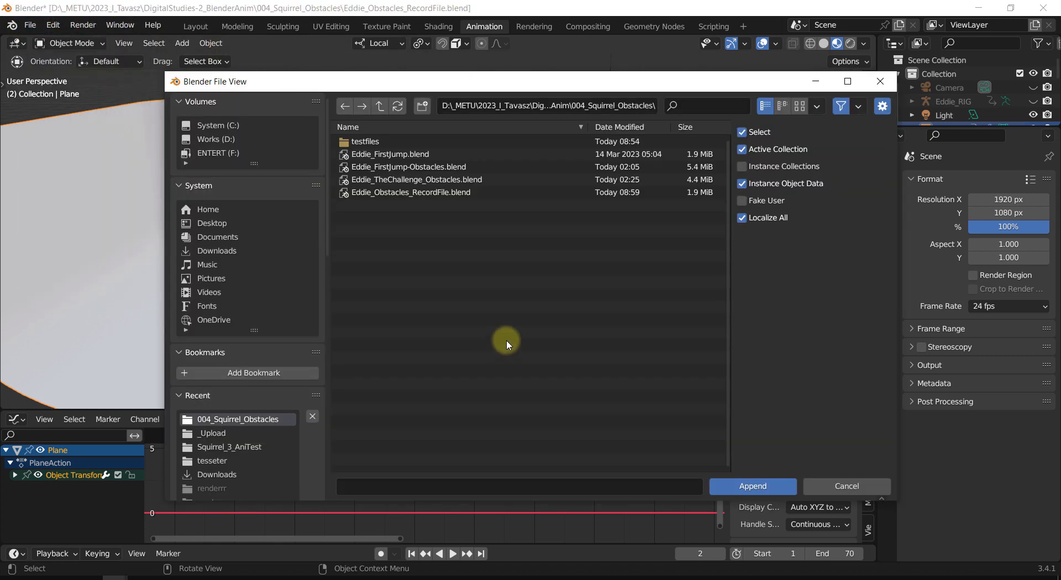
left_click(393, 179)
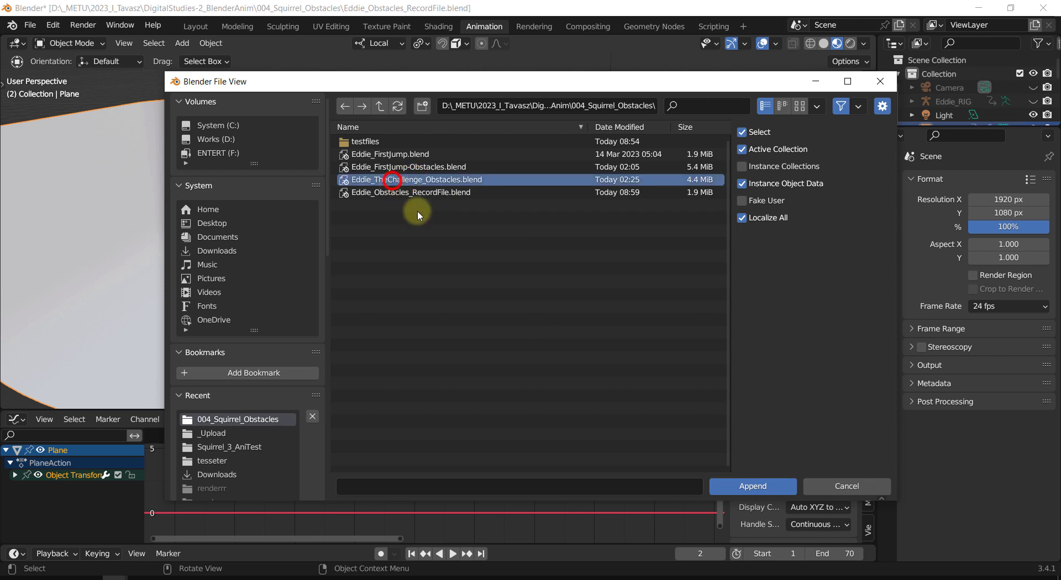
left_click(743, 487)
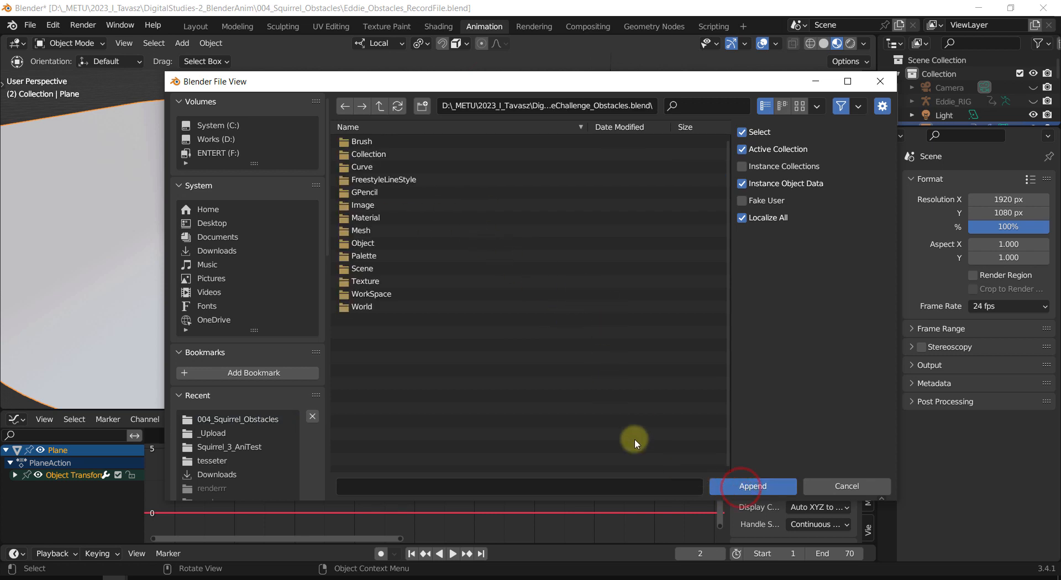
left_click(366, 245)
double_click(367, 246)
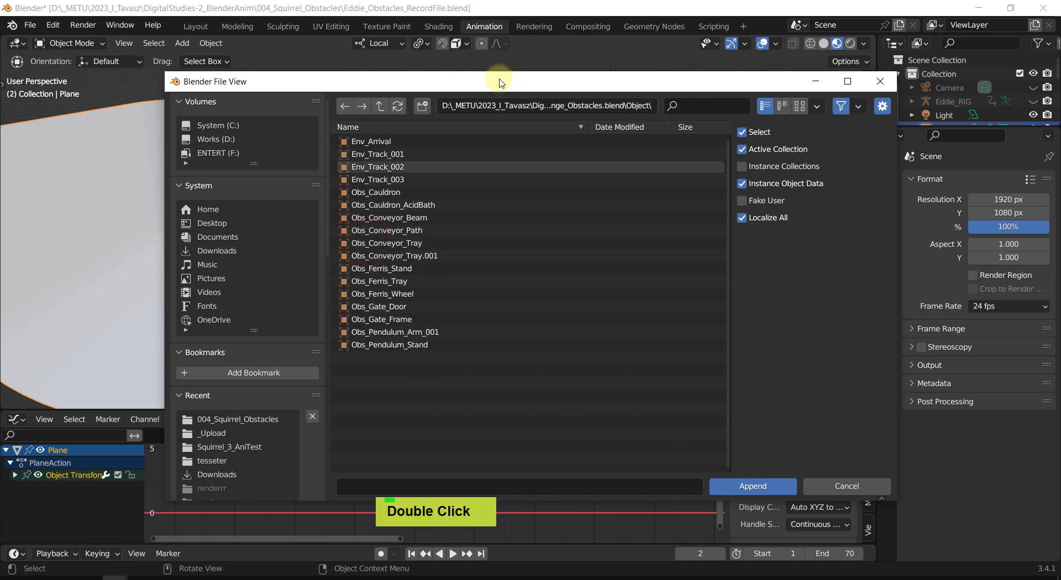
Append all listed objects, from Env_Arrival through Obs_Pendulum_Stand, to the scene.
left_click_drag(500, 81, 558, 146)
left_click(434, 206)
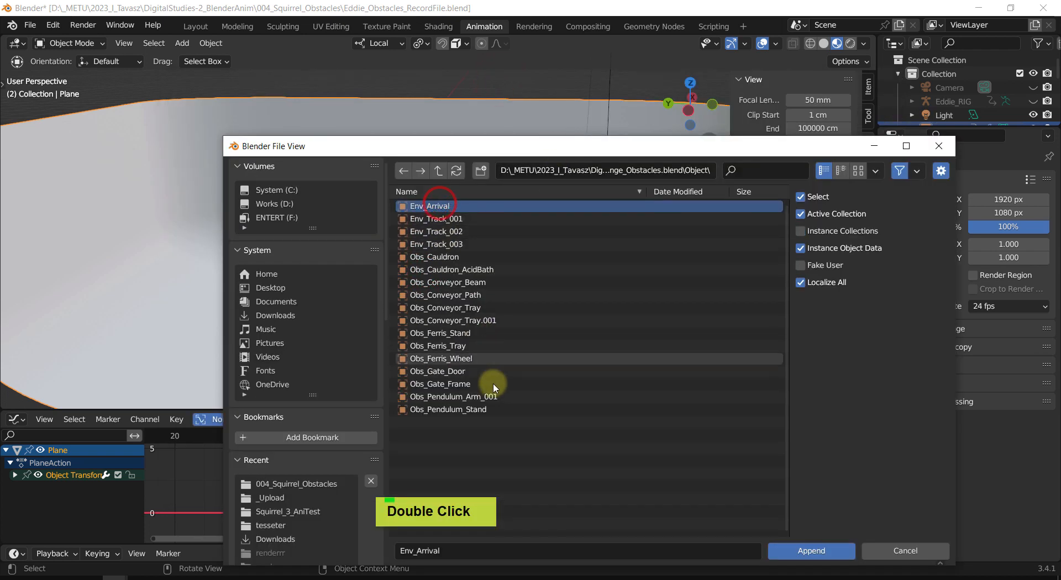
left_click(464, 412, "shift")
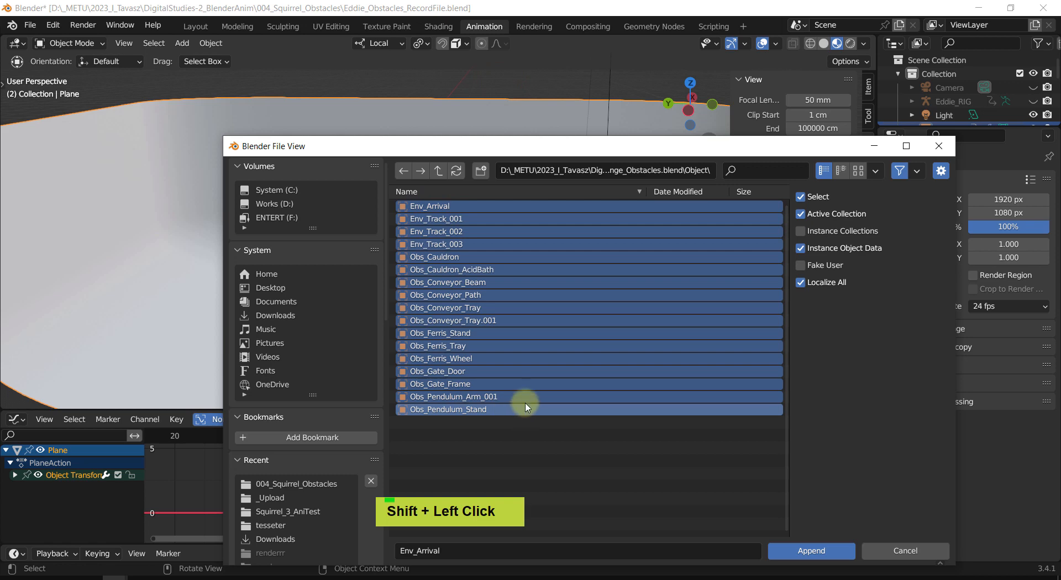
left_click_drag(637, 154, 599, 141)
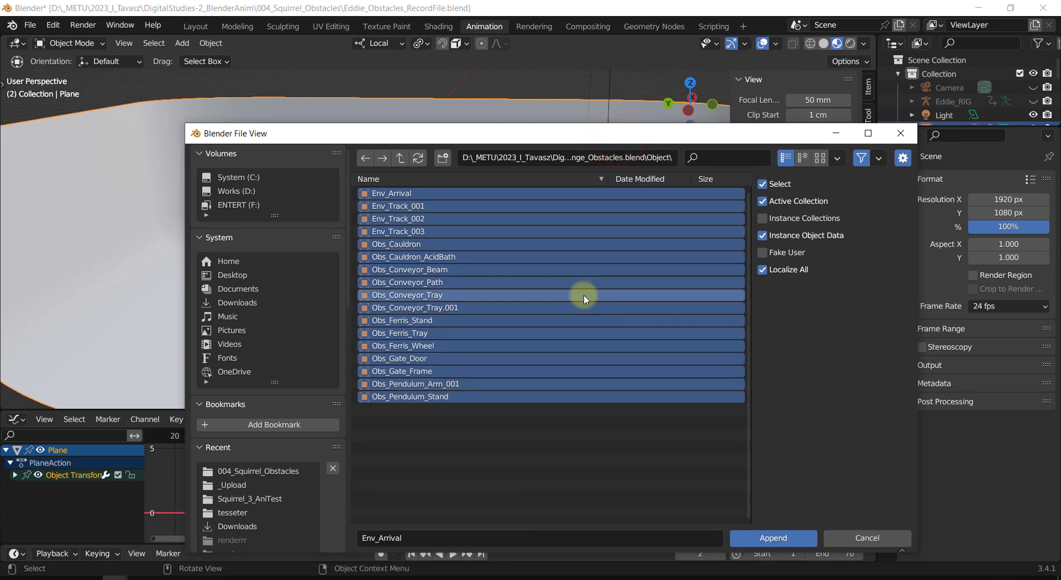
left_click(786, 539)
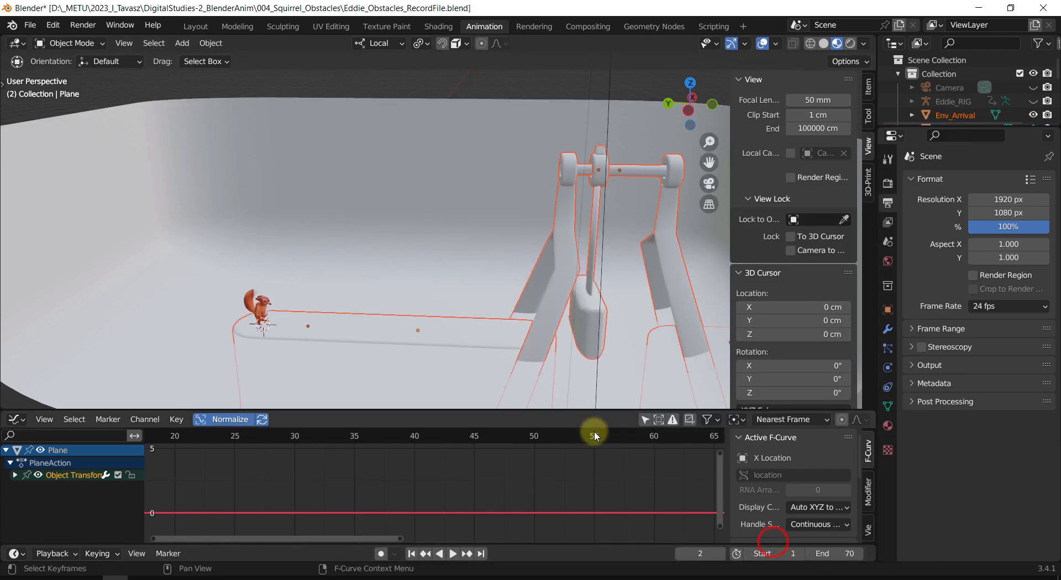
Hide the backdrop plane surrounding the squirrel and the first obstacles.
scroll(454, 310, "down", 5)
middle_click_drag(502, 296, 304, 190, "shift")
left_click(303, 187)
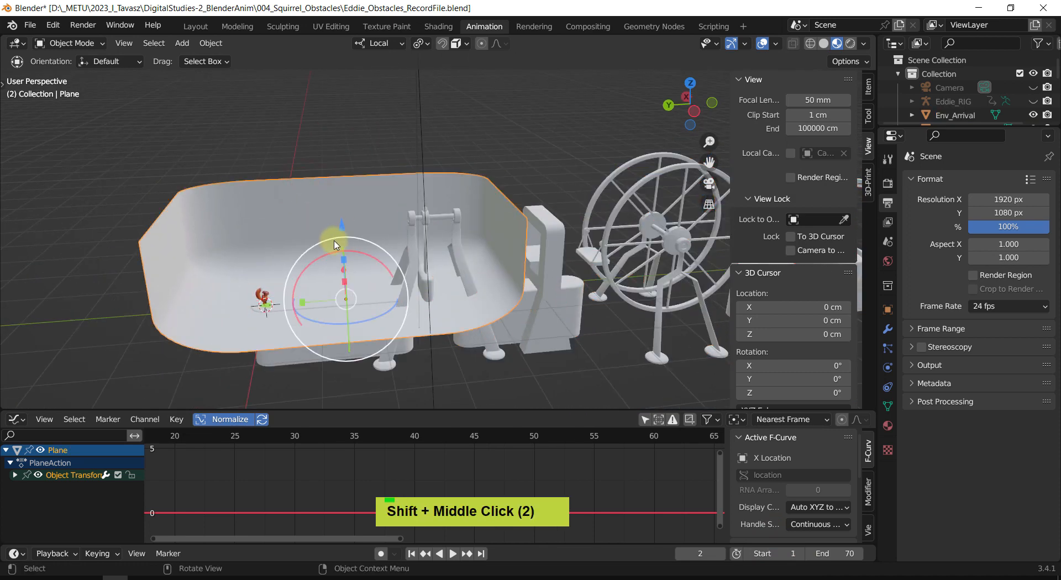
key("h")
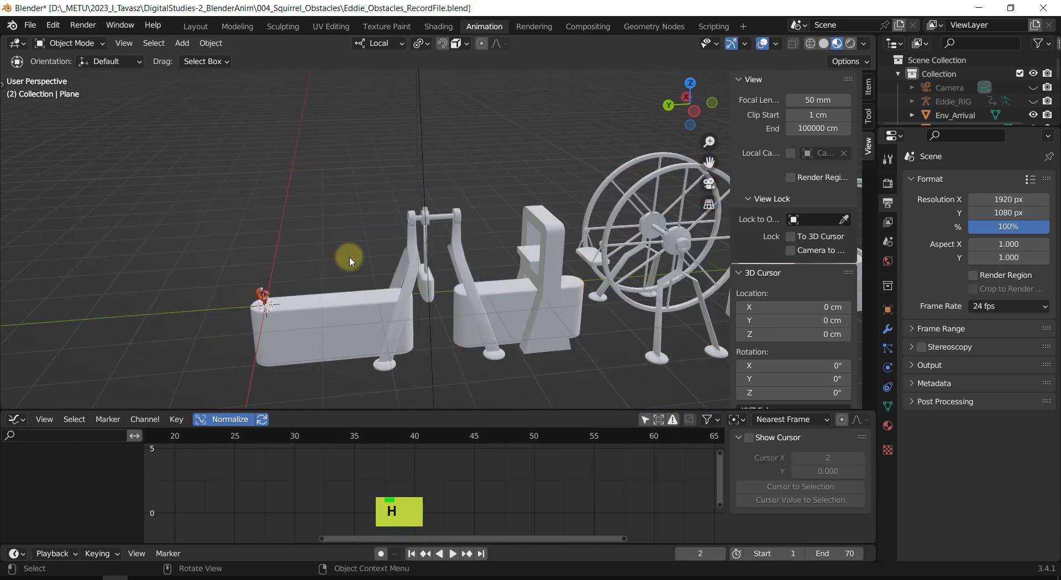
Switch the viewport to Solid shading and set the object color mode to Random.
middle_click_drag(349, 261, 620, 265, "shift")
scroll(497, 232, "down", 2)
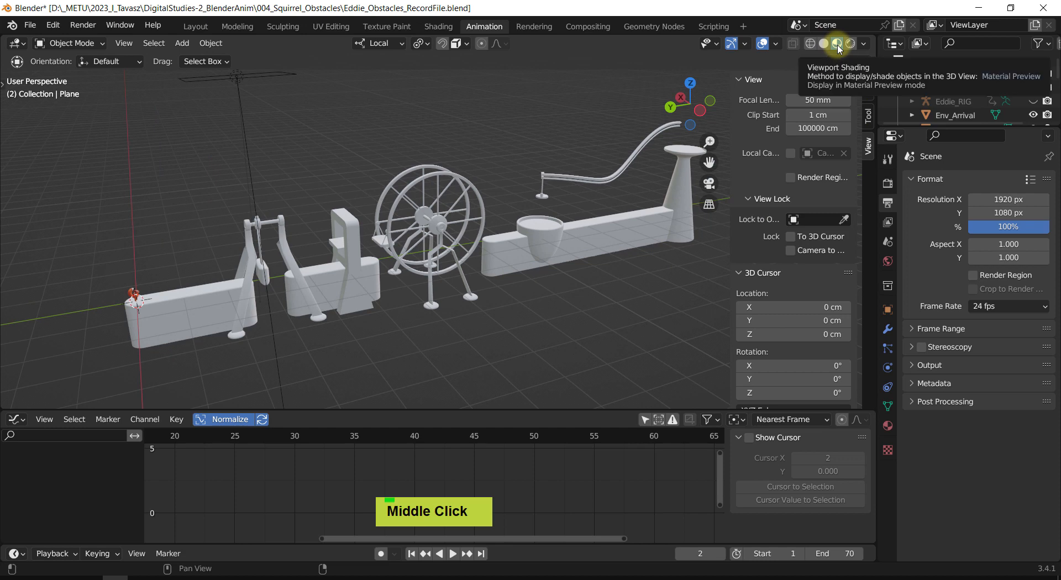
left_click(865, 45)
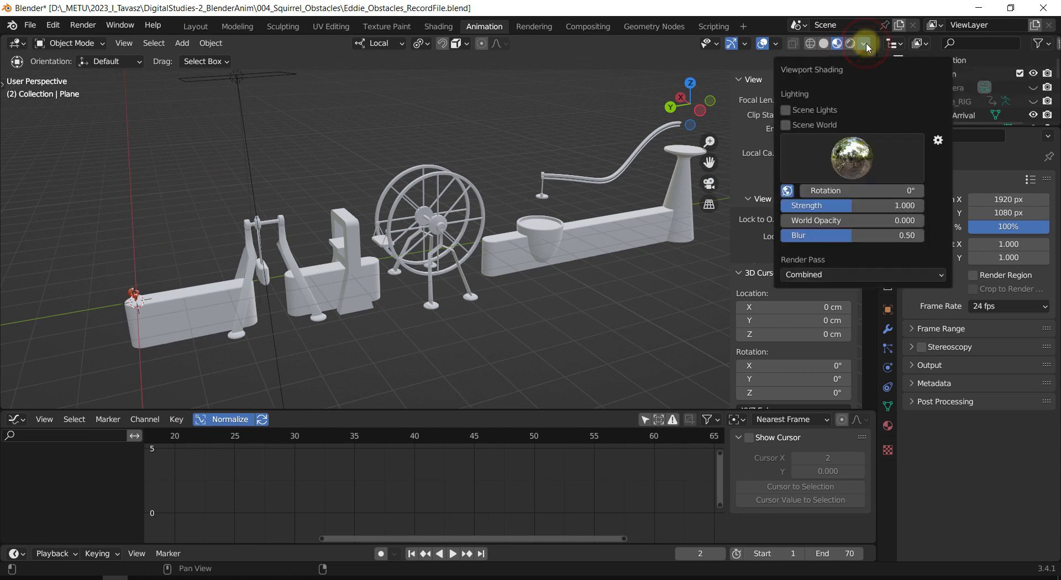
left_click(822, 46)
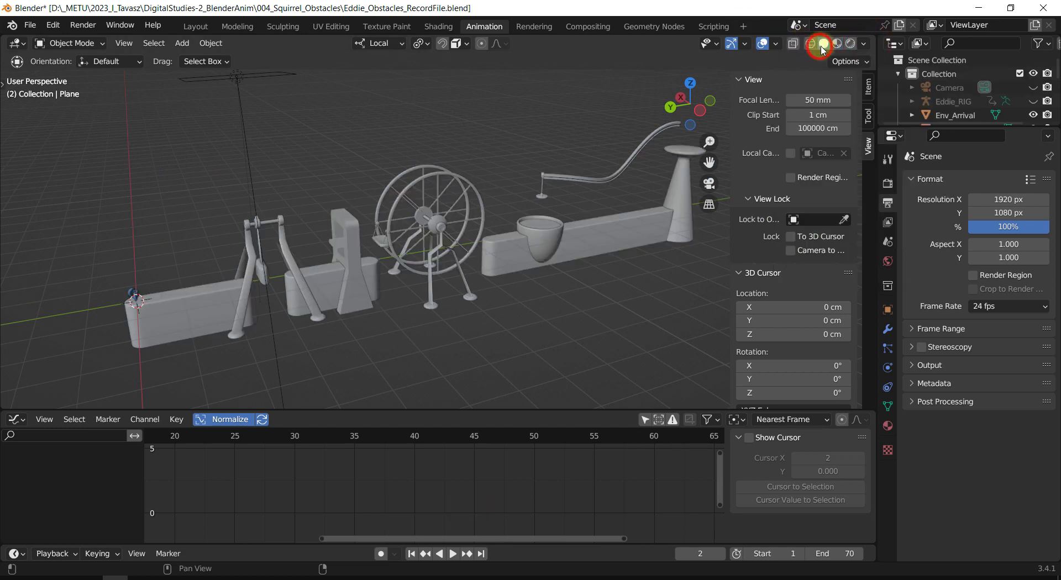
left_click(864, 44)
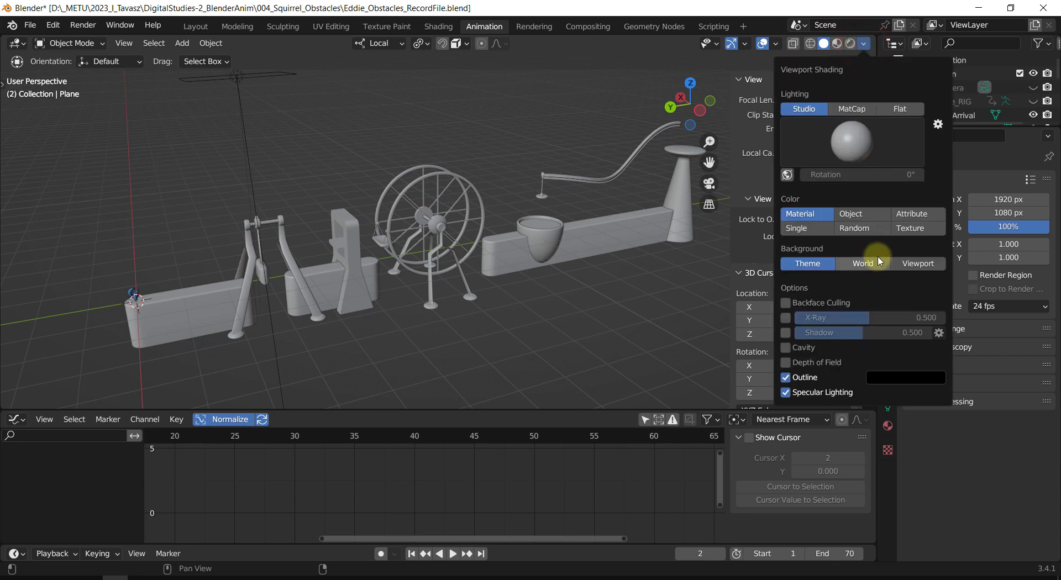
left_click(853, 228)
Play the squirrel's jump from a side view of the obstacle course and stop at frame 46.
scroll(497, 293, "up", 2, "shift")
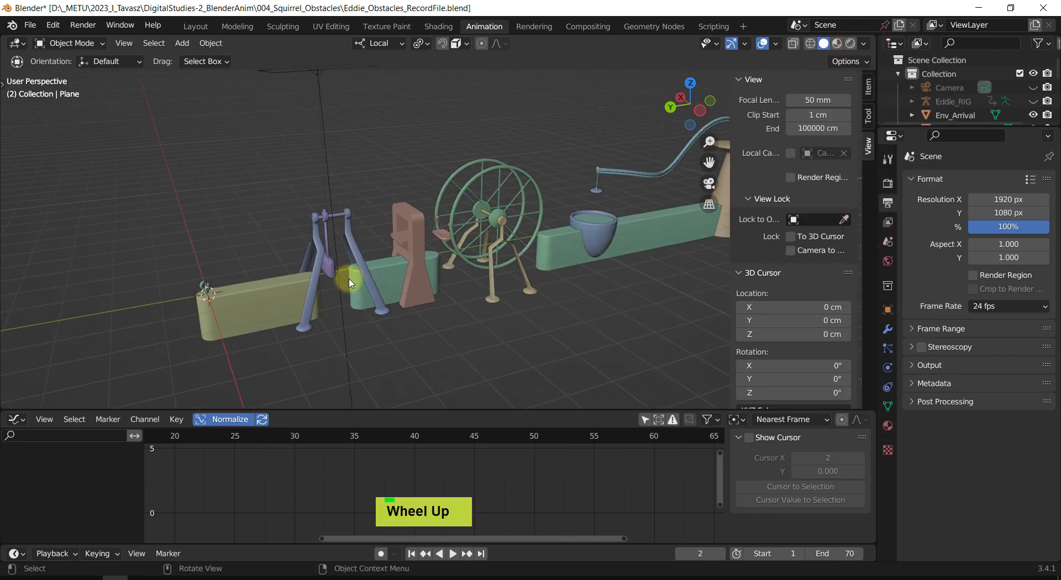
middle_click_drag(349, 283, 355, 254)
middle_click_drag(514, 231, 445, 247, "shift")
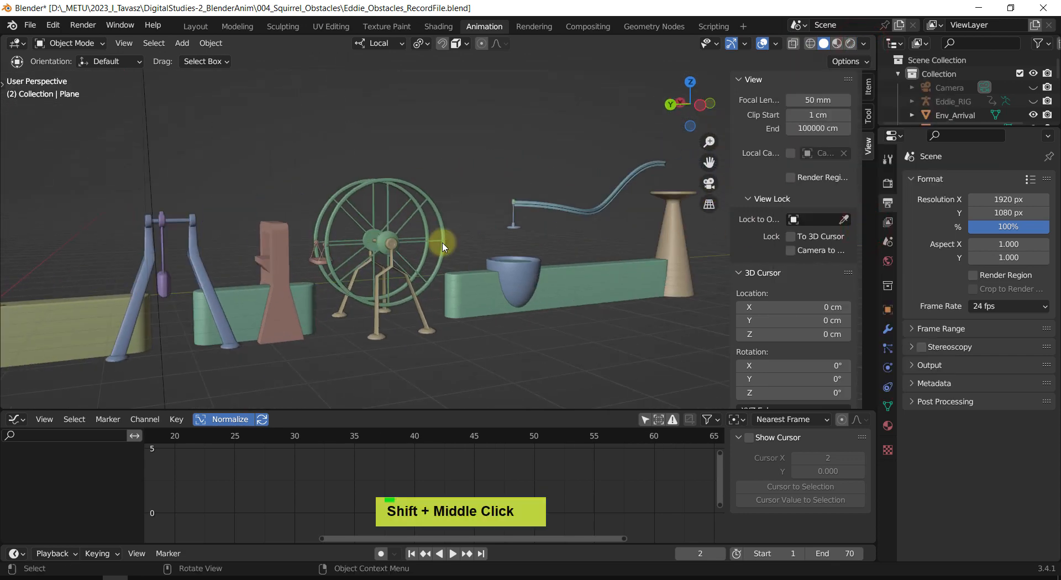
middle_click_drag(507, 236, 589, 224, "shift")
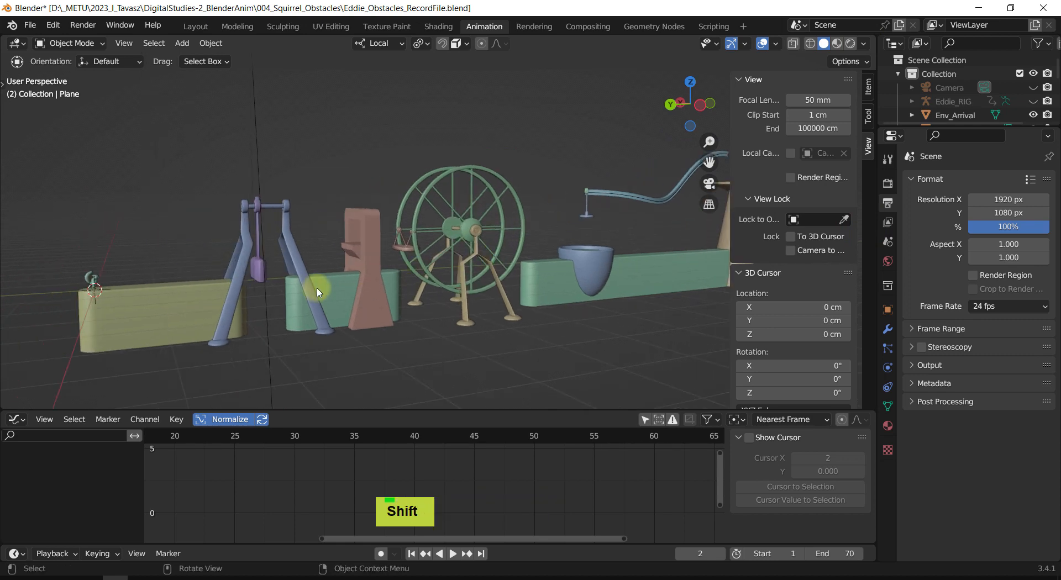
middle_click_drag(339, 278, 300, 265)
scroll(185, 244, "up", 1)
mouse_move(185, 244)
middle_mouse_down()
mouse_move(209, 243)
mouse_move(173, 254)
middle_mouse_up()
key("shift+space")
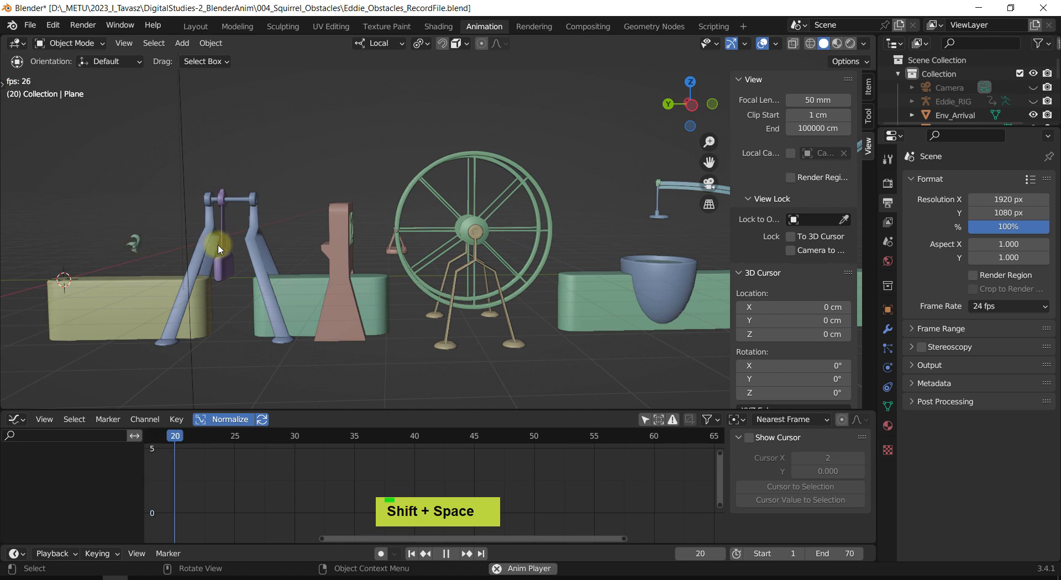
key("shift+space")
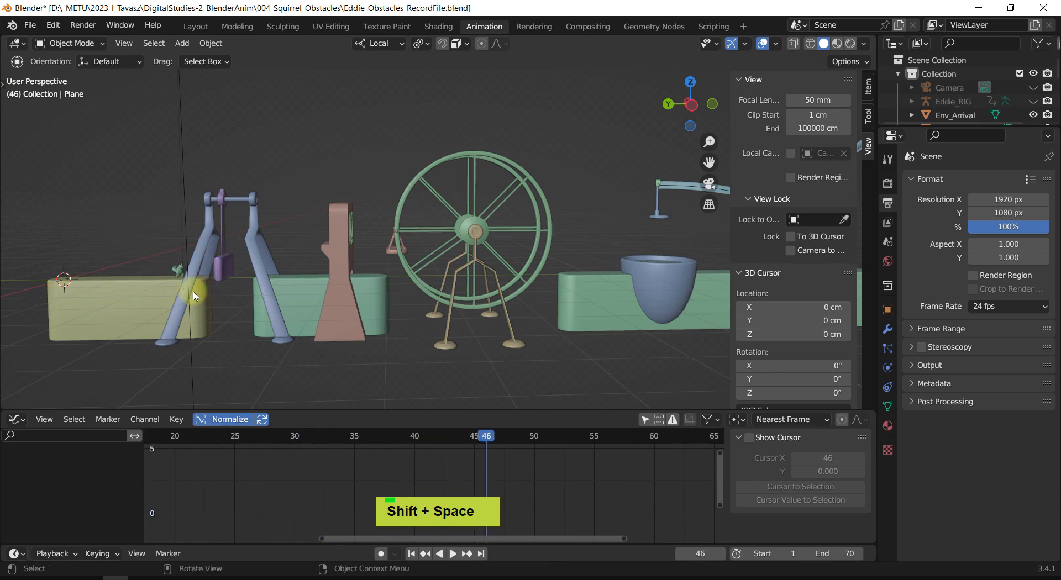
Examine the obstacle course from the pendulum past the gate and Ferris wheel to the cauldron and conveyor.
middle_click_drag(139, 295, 311, 300, "shift")
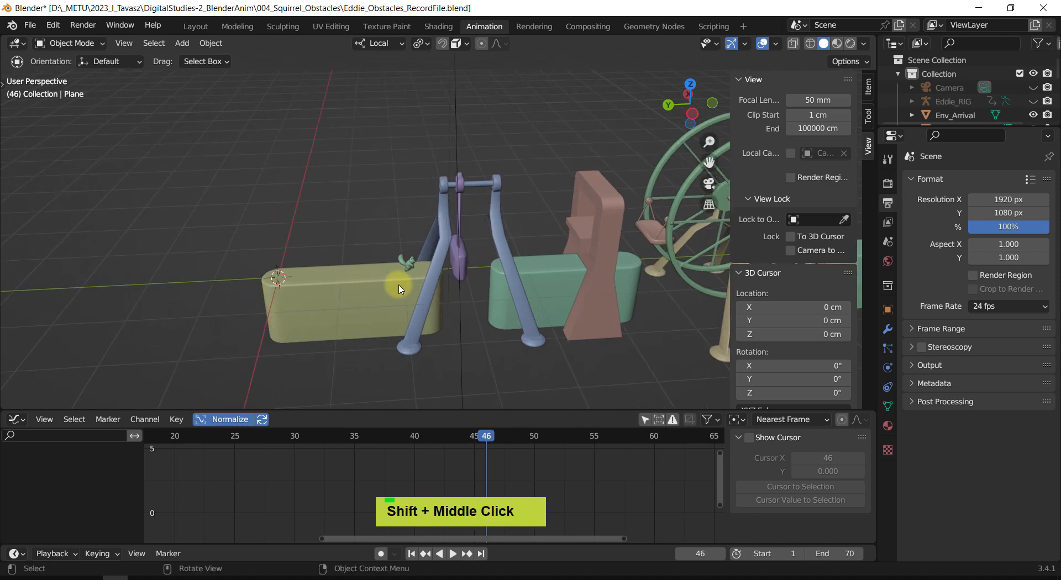
middle_click_drag(401, 289, 346, 314, "shift")
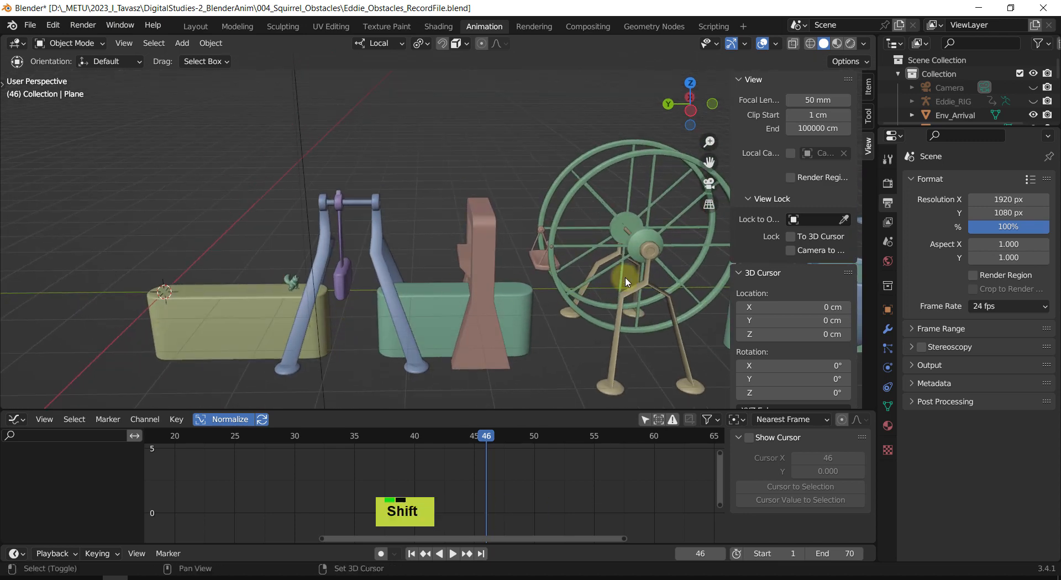
middle_click_drag(627, 282, 324, 279, "shift")
scroll(591, 279, "down", 3)
middle_click_drag(591, 280, 497, 258, "shift")
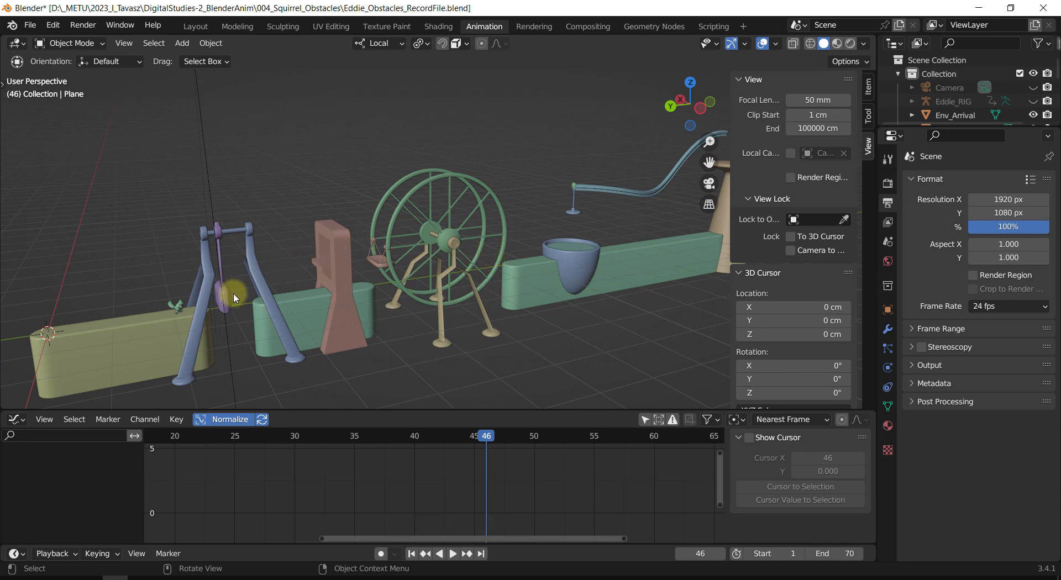
Select the pendulum arm and show its transform values.
scroll(237, 288, "up", 2, "shift")
scroll(216, 287, "up", 2)
left_click(200, 292)
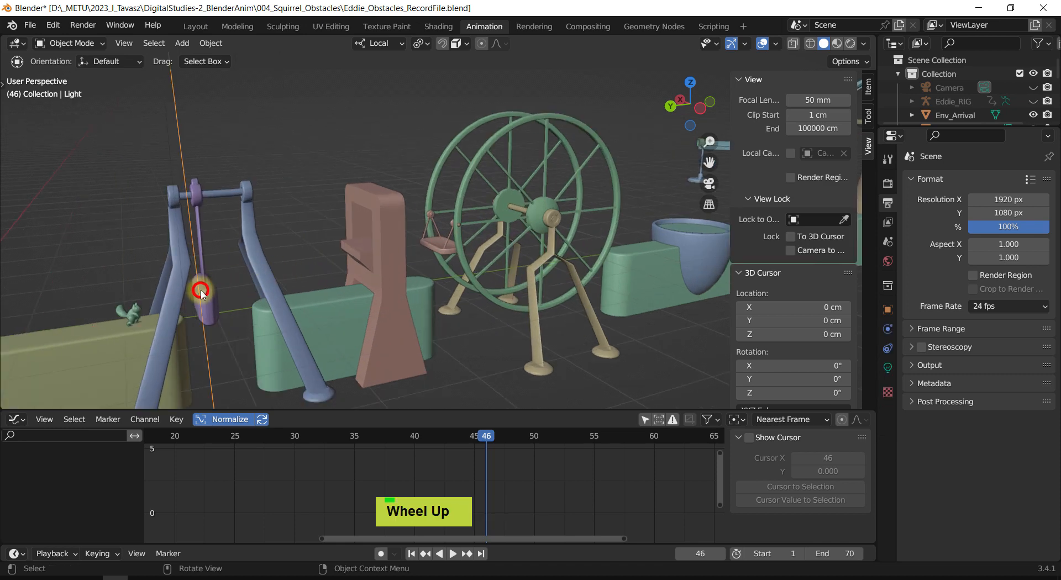
middle_click_drag(348, 303, 386, 300)
left_click(220, 288)
scroll(232, 281, "up", 1)
scroll(293, 282, "up", 1)
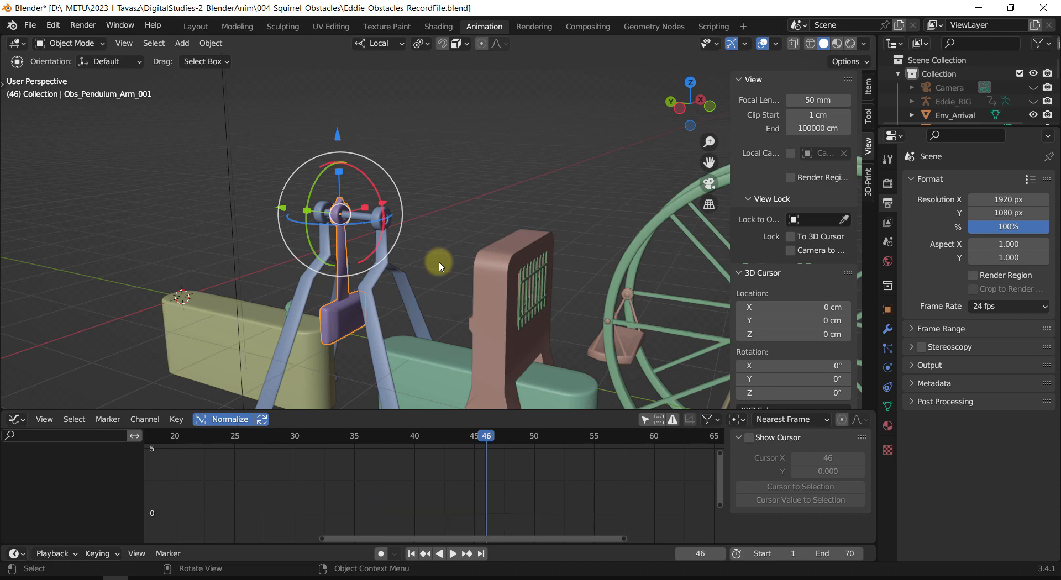
left_click(868, 87)
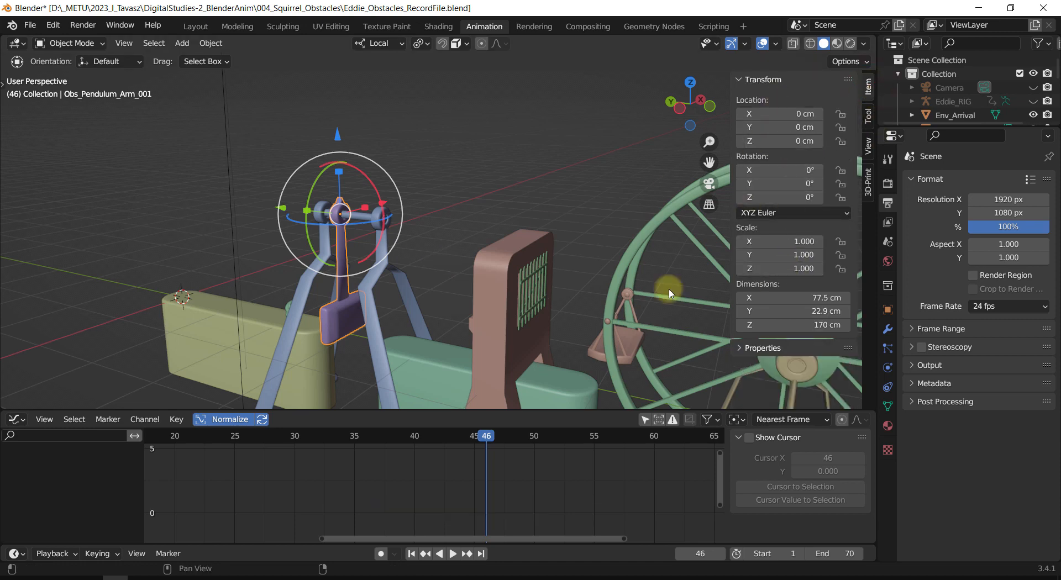
Rotate the pendulum arm about 29.3° around its local Y axis.
middle_click_drag(347, 223, 435, 225, "shift")
scroll(354, 251, "up", 3)
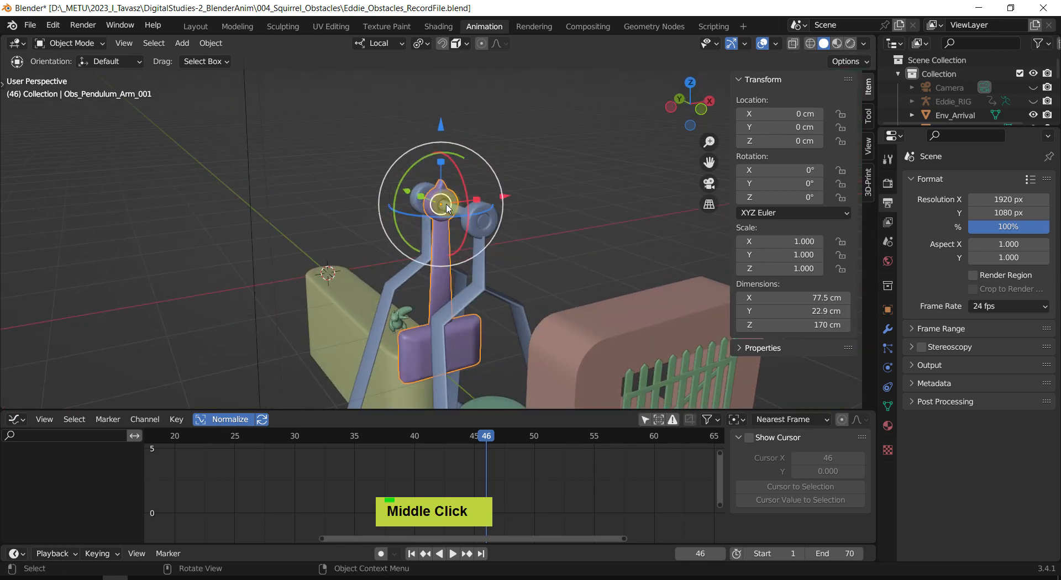
middle_click_drag(535, 232, 415, 191, "shift")
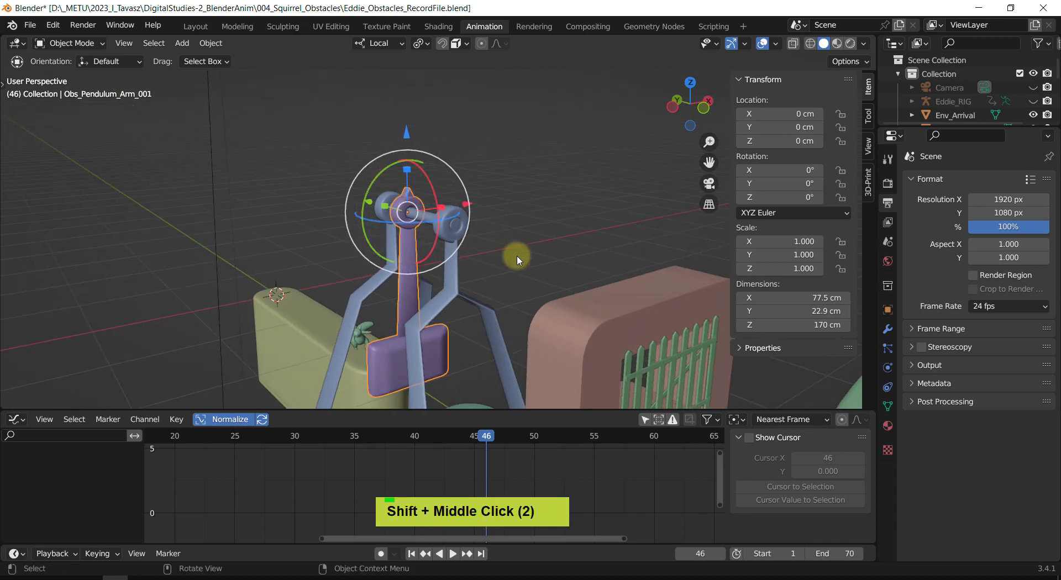
key("comma")
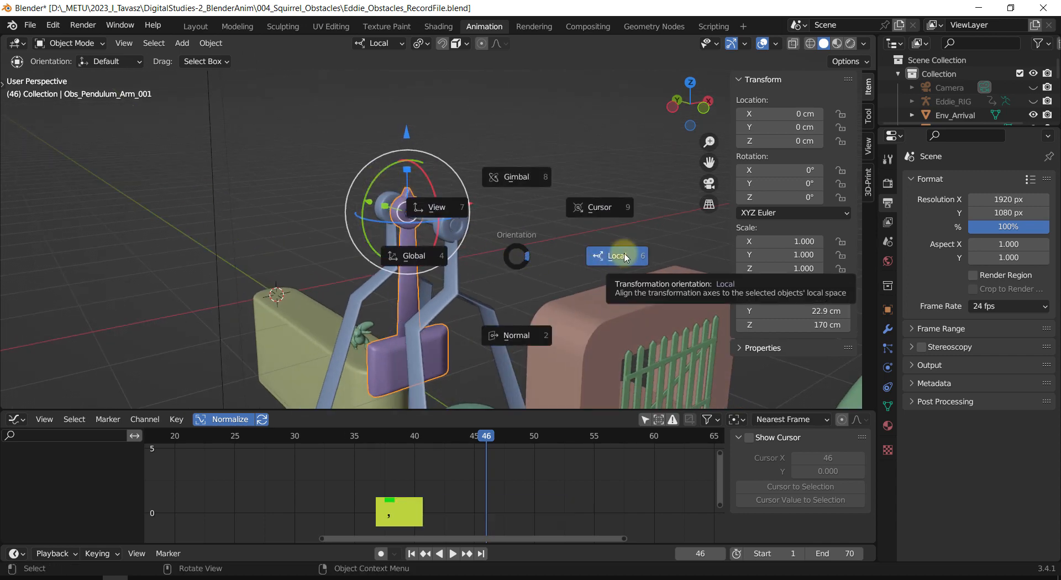
key("Escape")
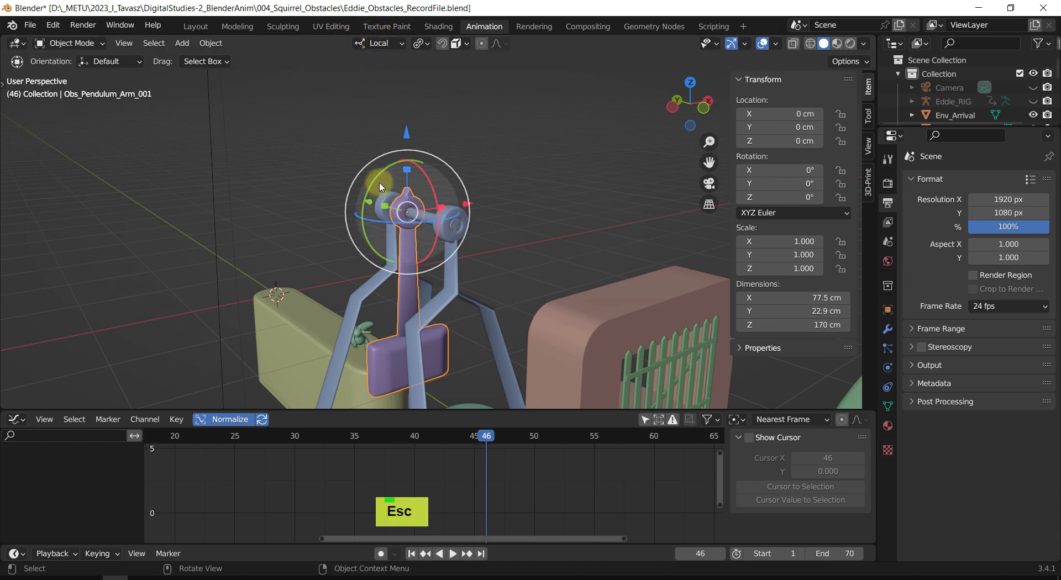
left_click_drag(380, 186, 406, 167)
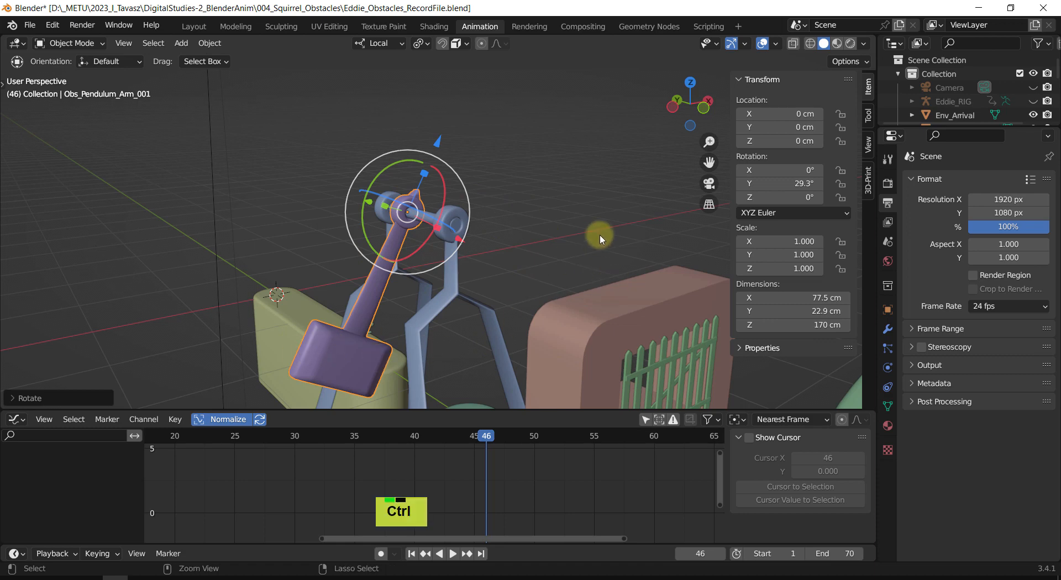
Undo the last rotation and, with auto keying enabled, rotate the pendulum arm about 43.8° around its local Y axis at frame 46.
key("ctrl+z")
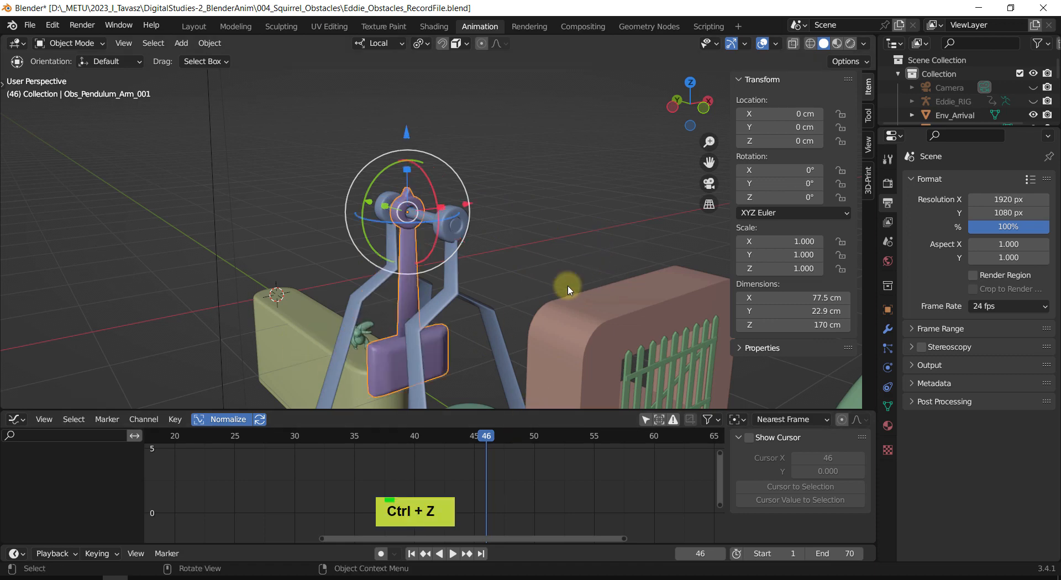
left_click(381, 554)
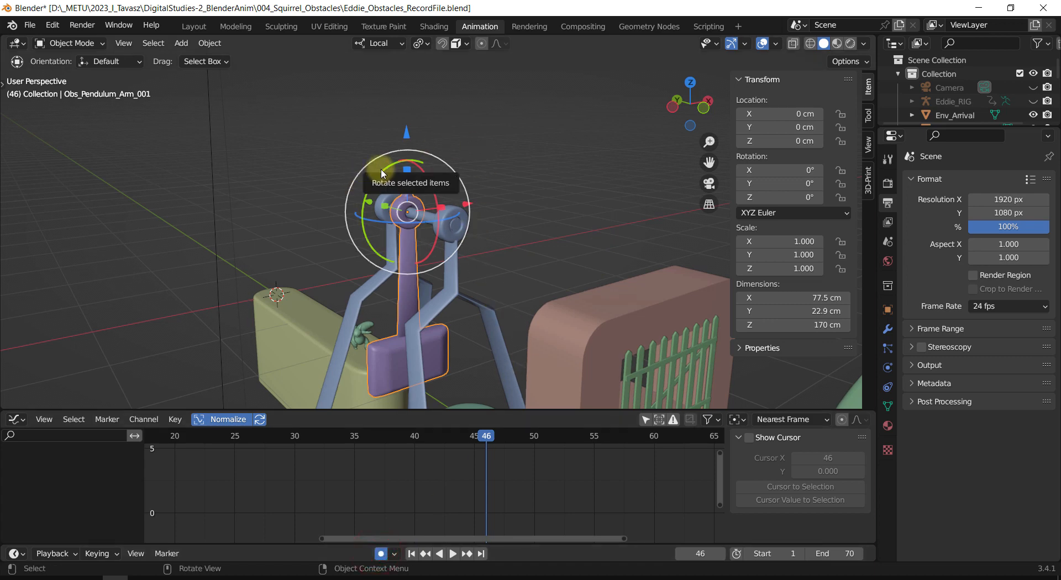
left_click_drag(381, 173, 418, 165)
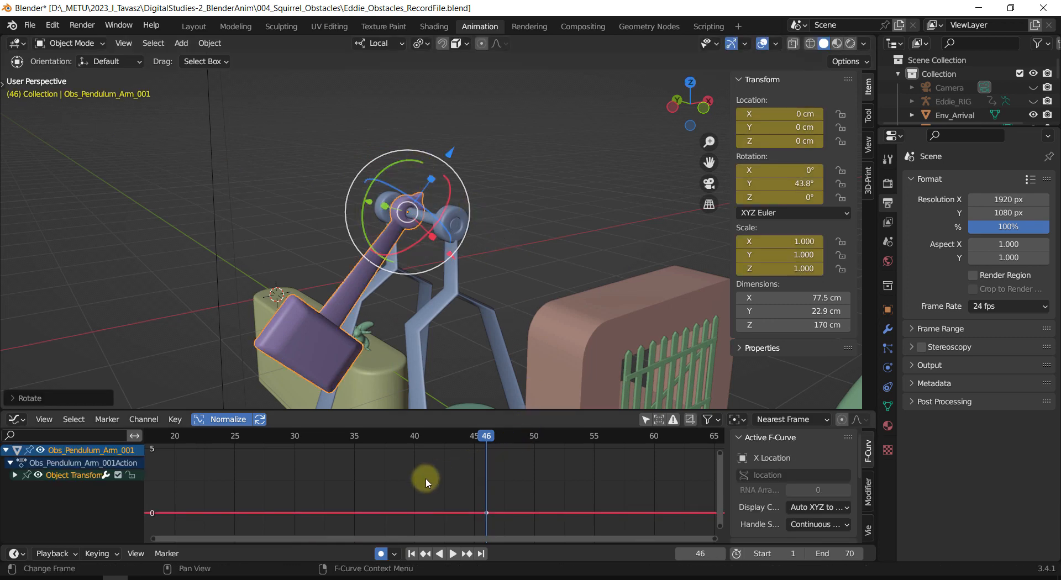
Expand the pendulum arm's object transform channels and select its Y Euler Rotation curve.
middle_click_drag(369, 489, 424, 482, "shift")
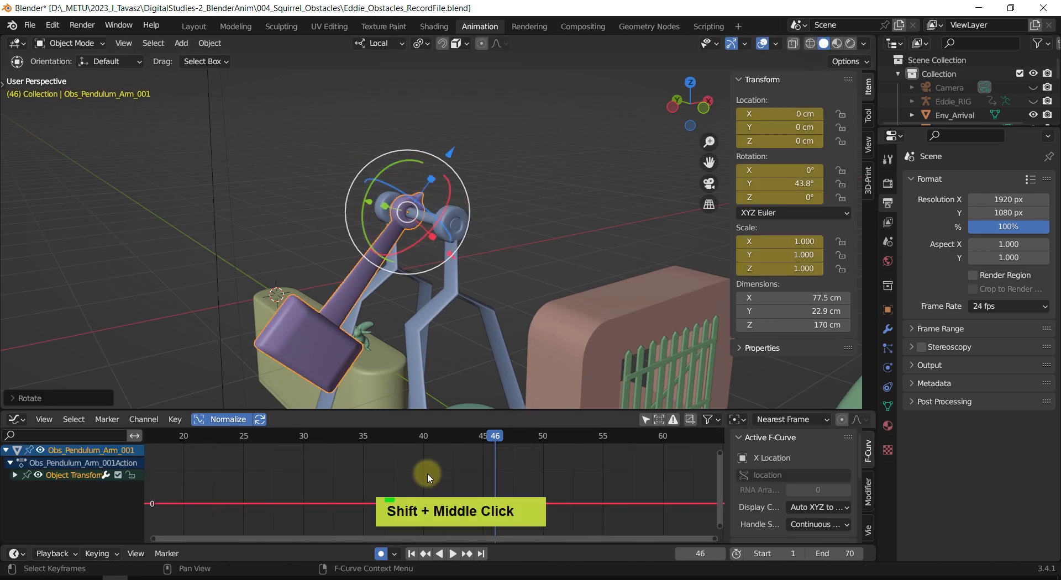
left_click(15, 475)
scroll(73, 500, "down", 1)
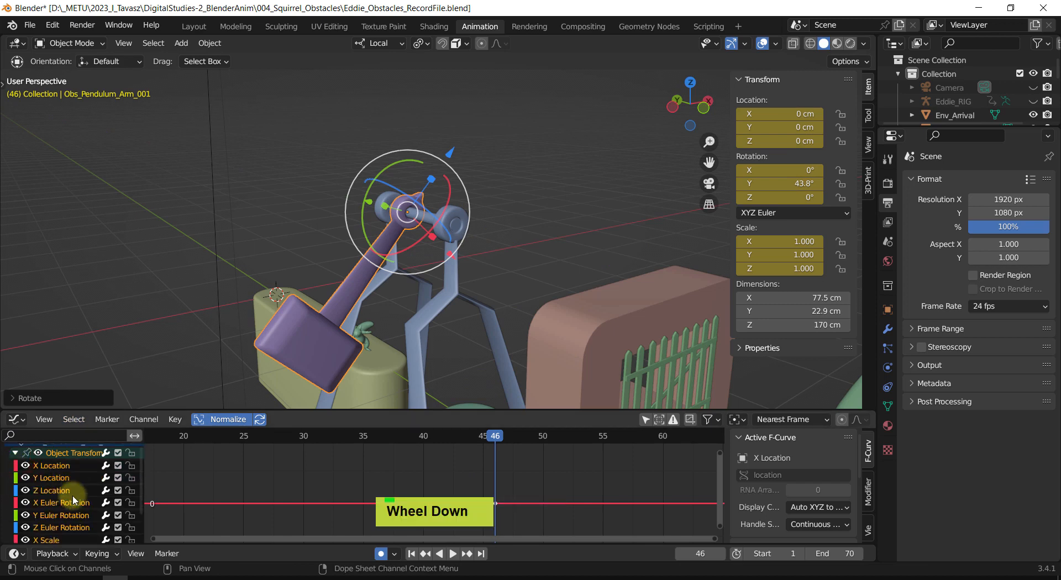
scroll(74, 499, "down", 2)
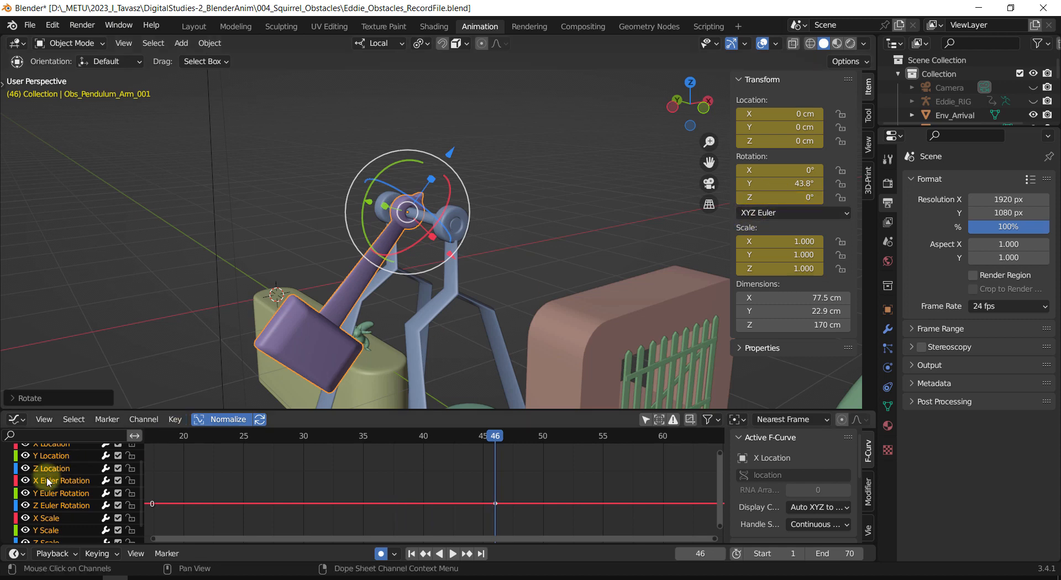
left_click(54, 496)
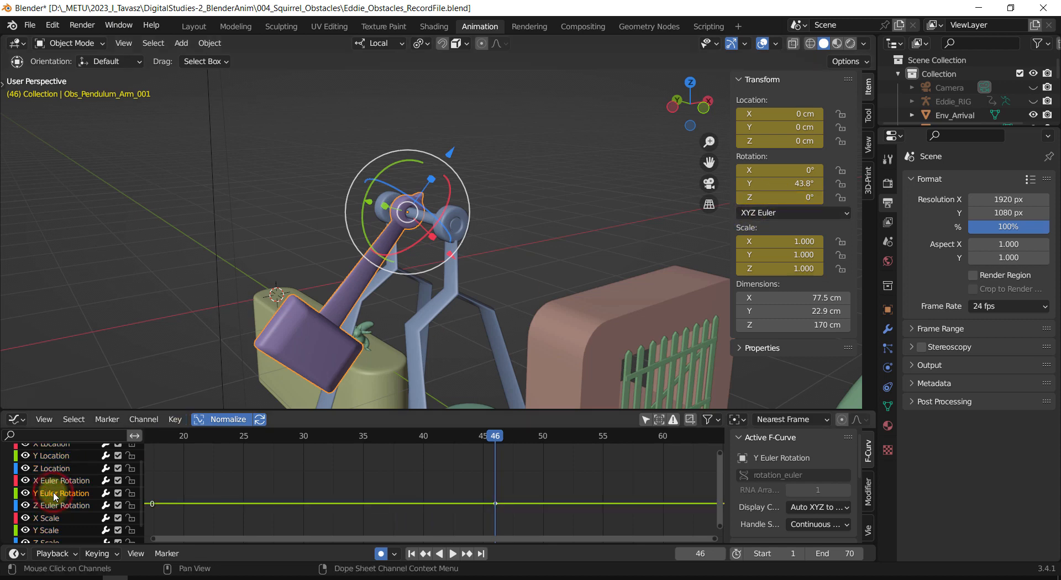
Move all of the pendulum arm's keyframes from frame 46 along the time axis to frame 1.
middle_click_drag(353, 486, 478, 465, "shift")
scroll(415, 479, "down", 2)
scroll(416, 478, "down", 6)
left_click_drag(567, 459, 456, 496)
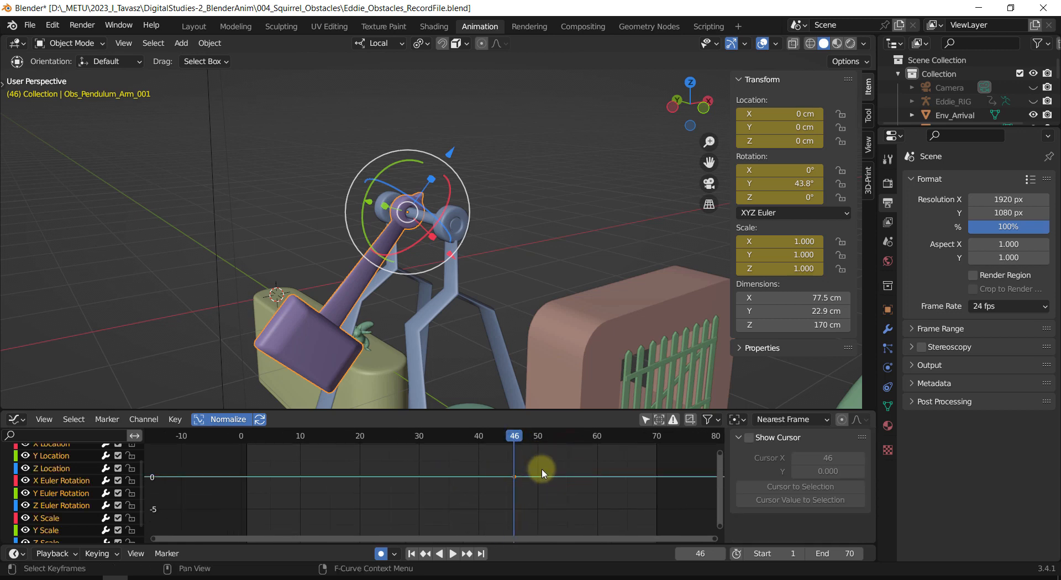
key("g")
key("x")
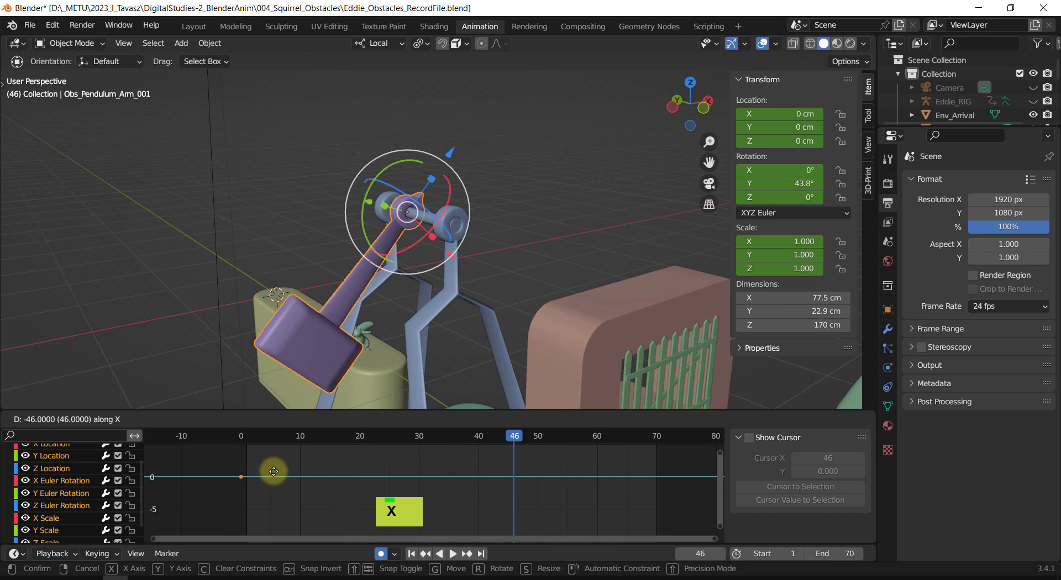
left_click(277, 472)
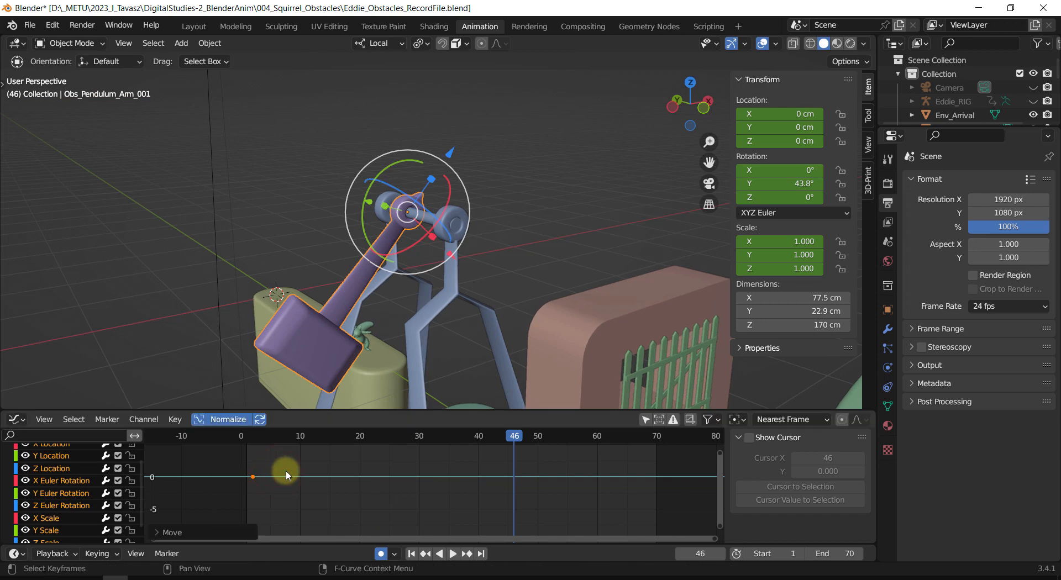
key("shift+Left")
key("g")
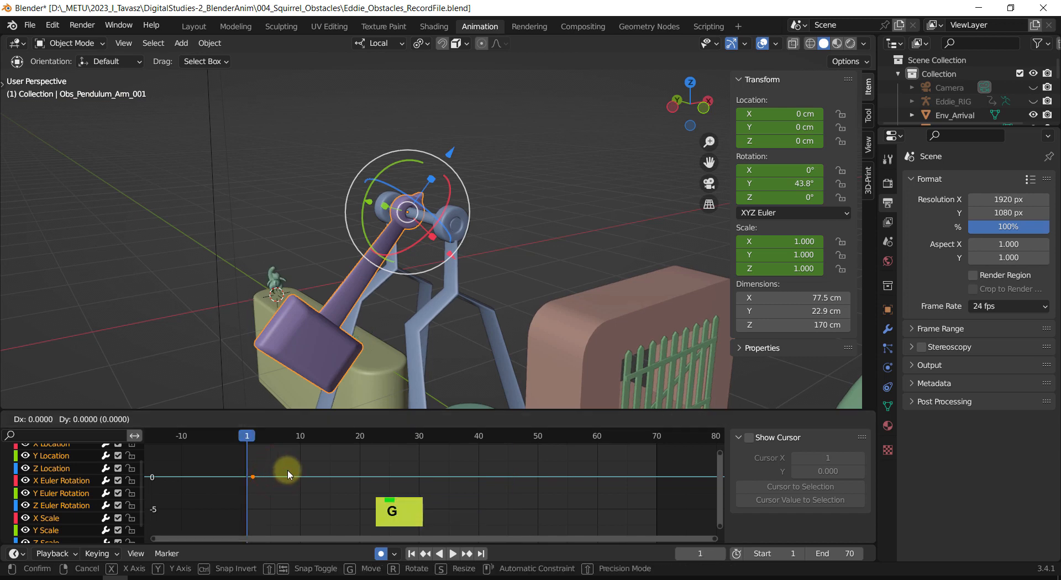
key("x")
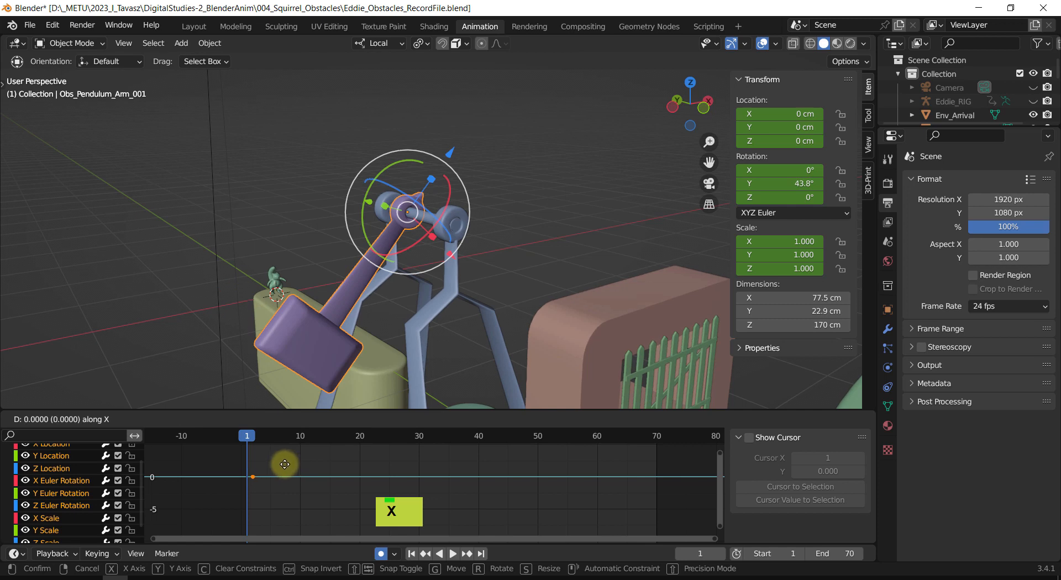
left_click(284, 464)
Add a Built-In Function modifier of type Sine to the pendulum arm's Y Euler Rotation curve.
middle_click_drag(285, 464, 379, 473, "shift")
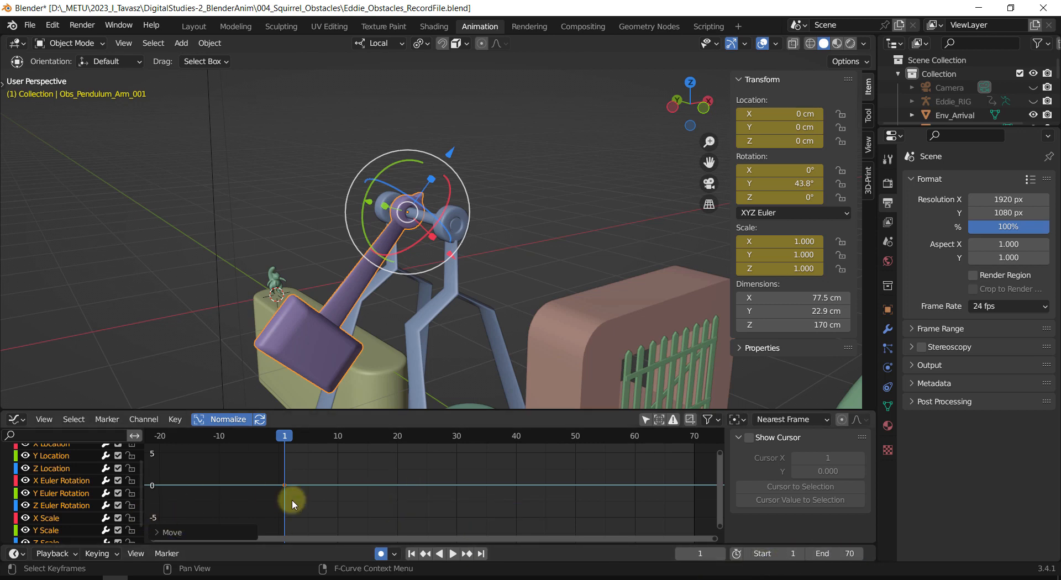
middle_click_drag(291, 500, 305, 502, "shift")
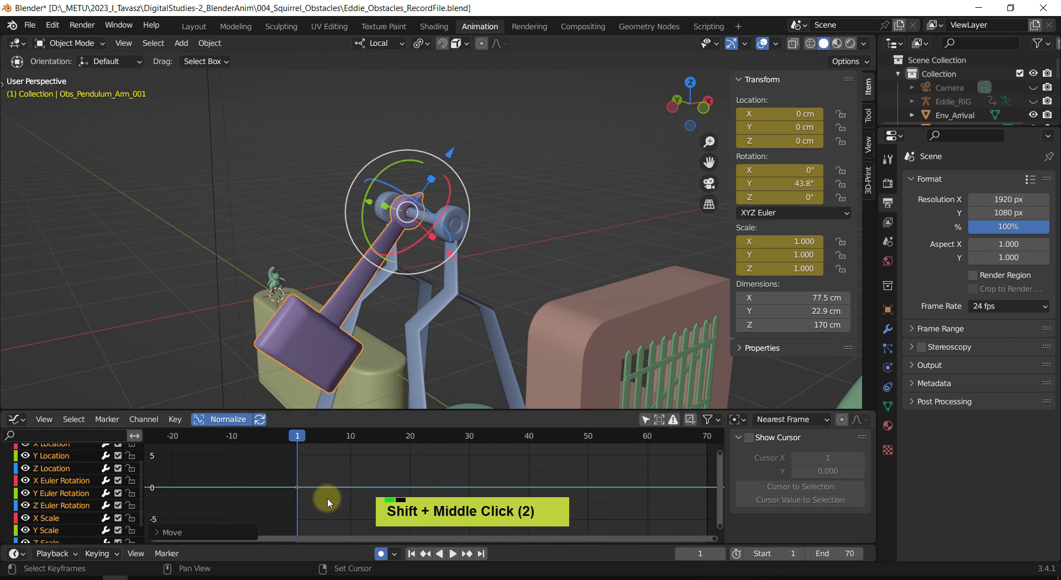
left_click(60, 494)
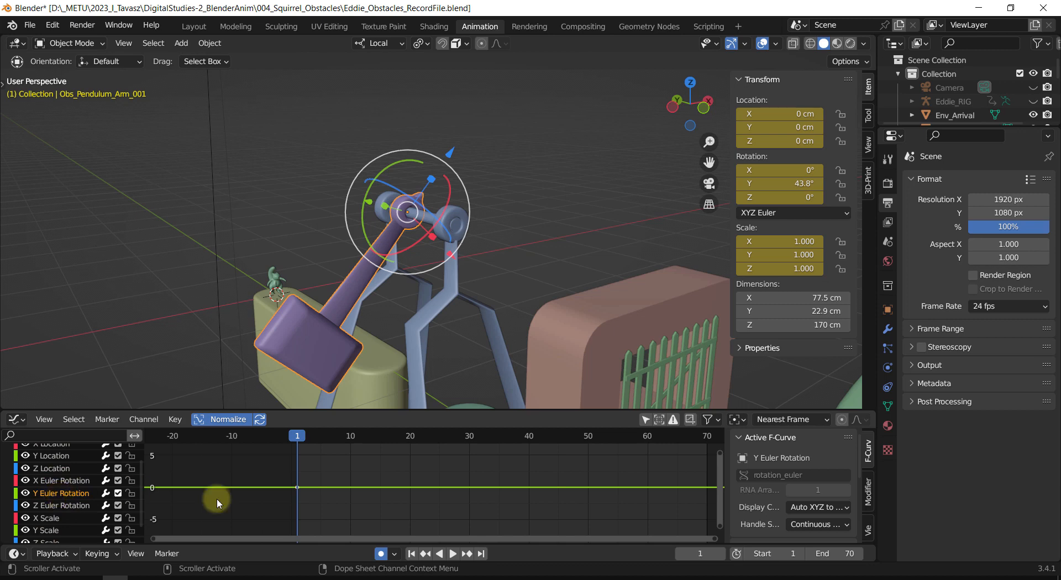
left_click(868, 494)
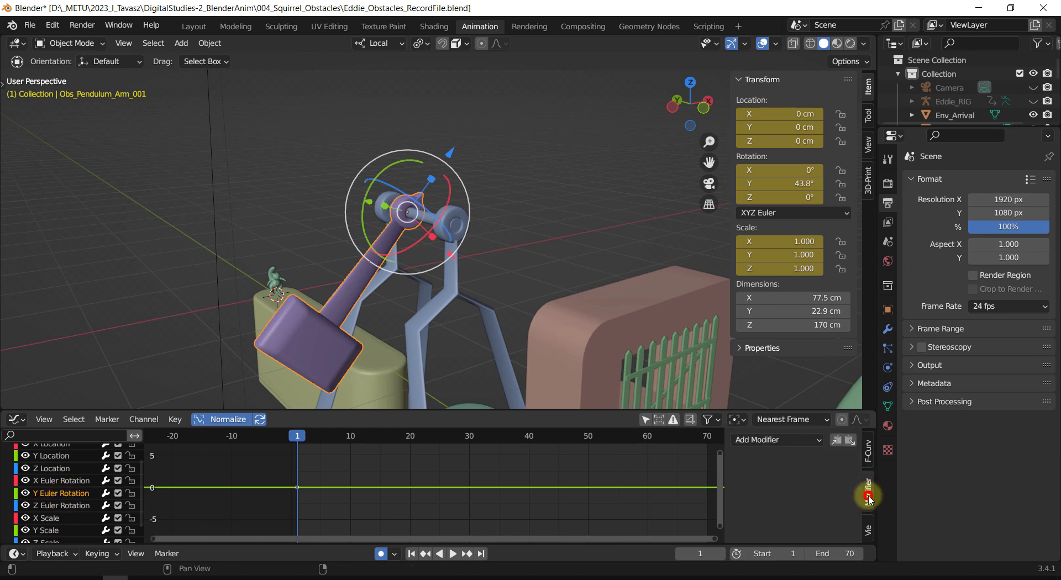
left_click(819, 442)
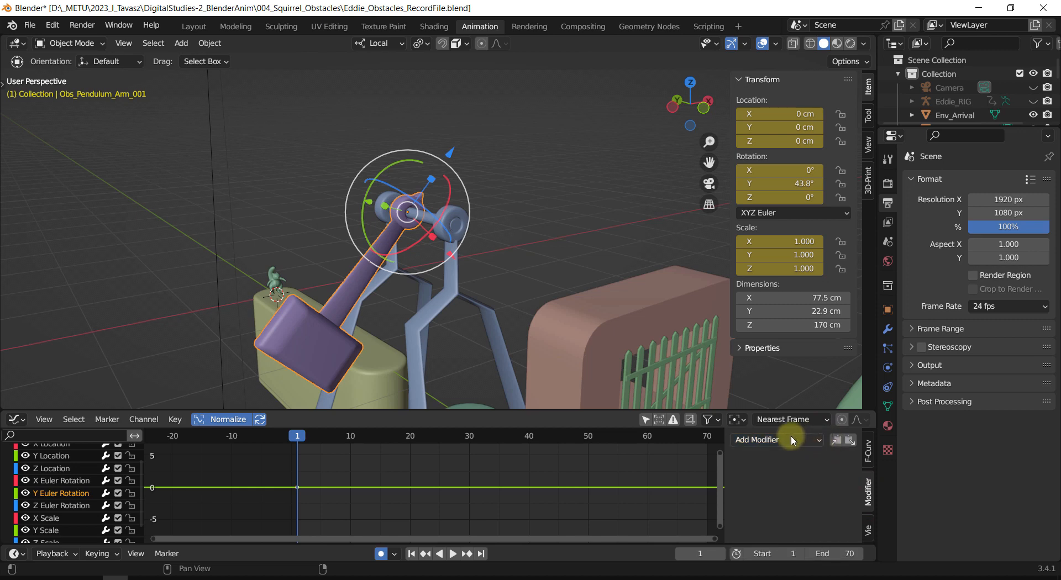
left_click(820, 443)
left_click(785, 472)
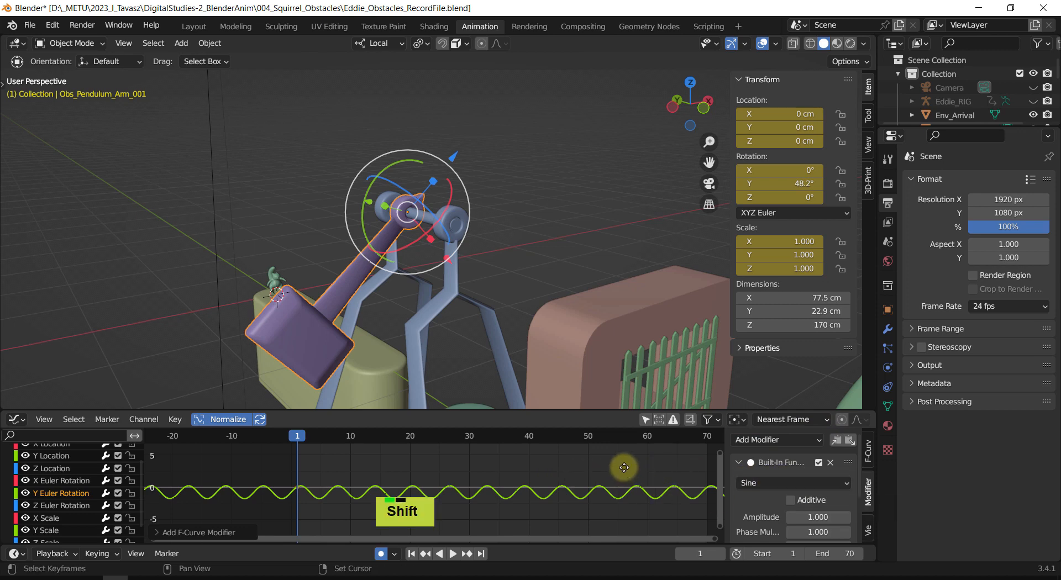
Scrub the timeline and play the animation to watch the pendulum arm swing past the squirrel.
middle_click_drag(630, 471, 522, 469, "shift")
left_click_drag(192, 440, 304, 437)
left_click_drag(228, 440, 197, 441)
key("shift+space")
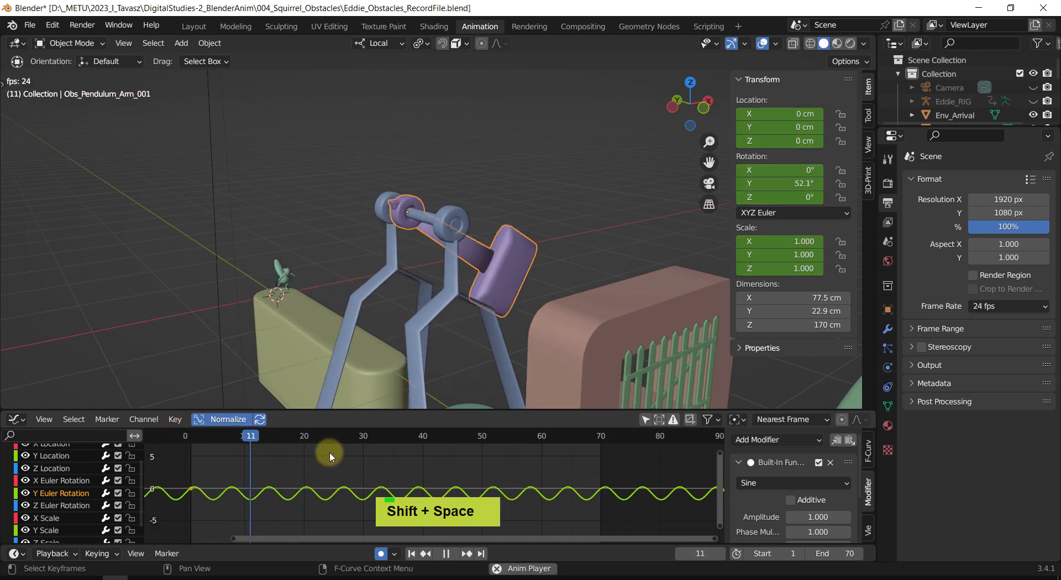
middle_click_drag(568, 342, 453, 317)
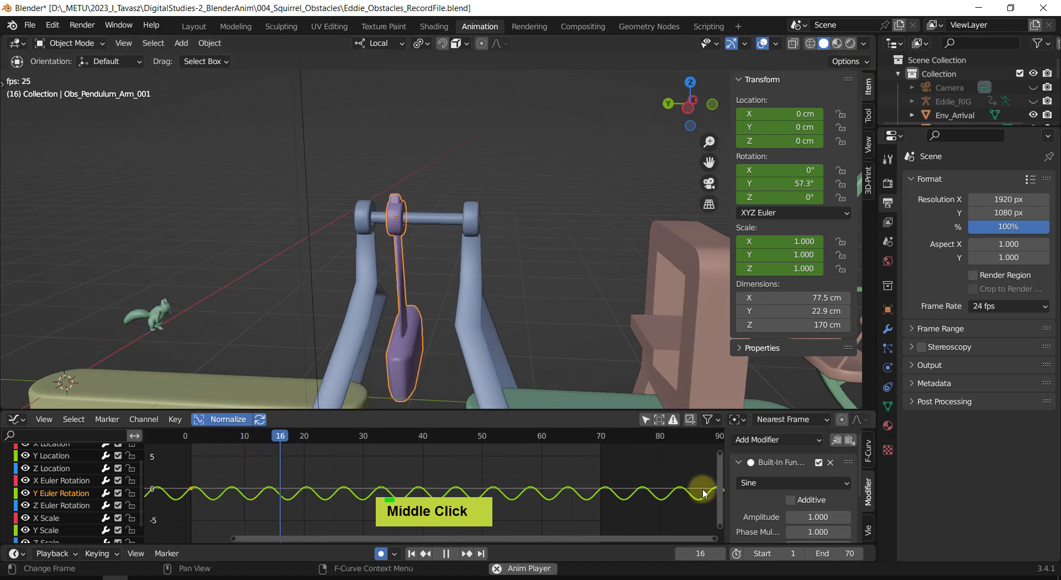
Try a Value Offset of -3.000 on the sine modifier, reset it to its default and stop playback.
scroll(748, 493, "down", 3)
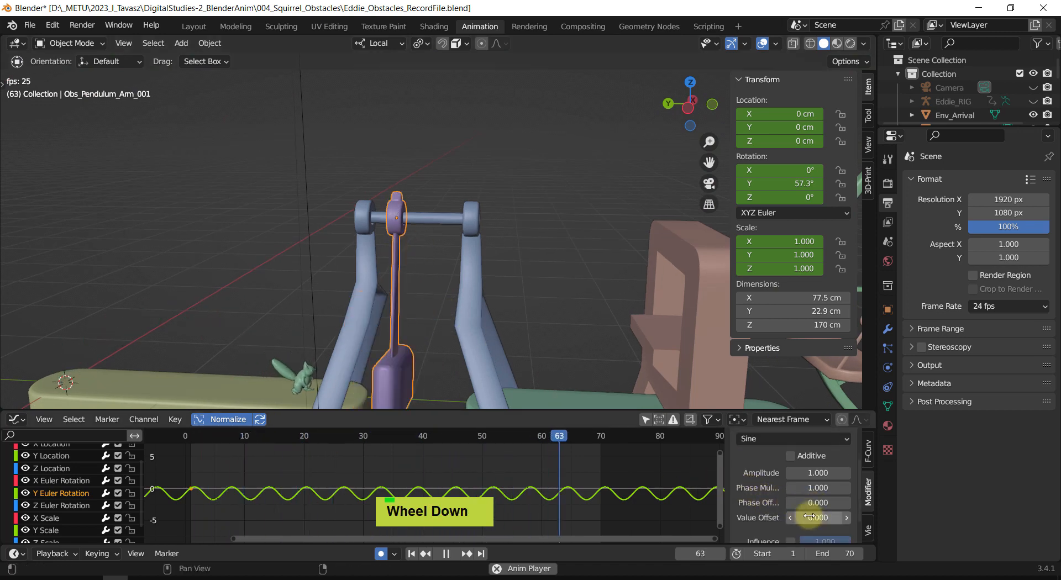
left_click_drag(819, 517, 754, 517)
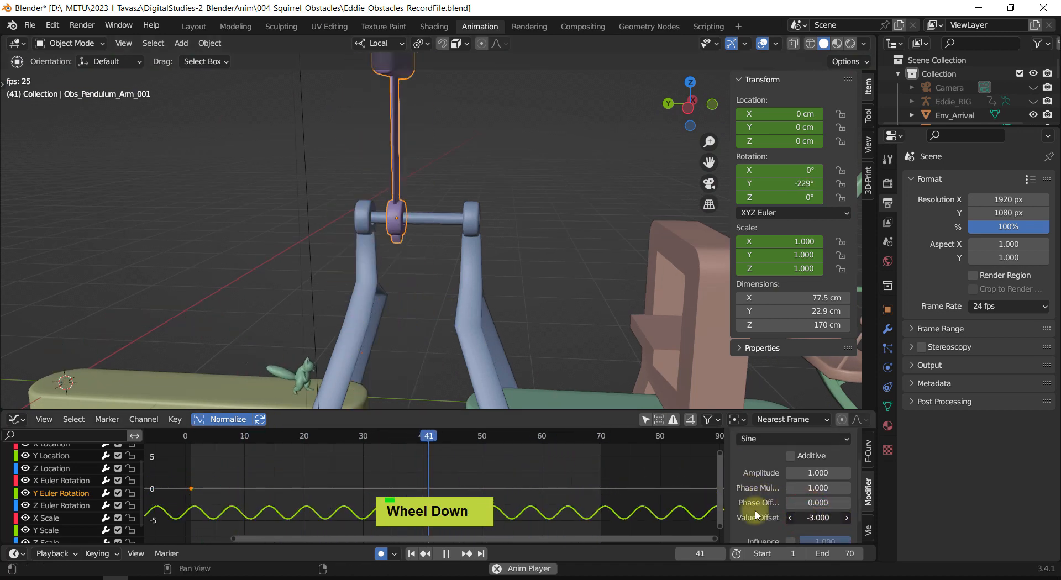
middle_click_drag(453, 260, 432, 158)
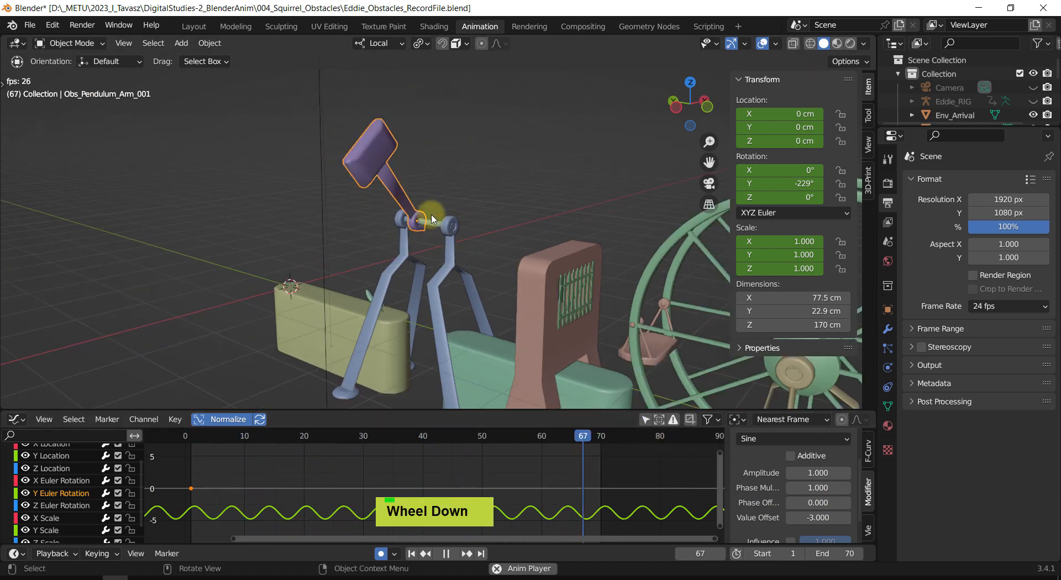
double_click(815, 518)
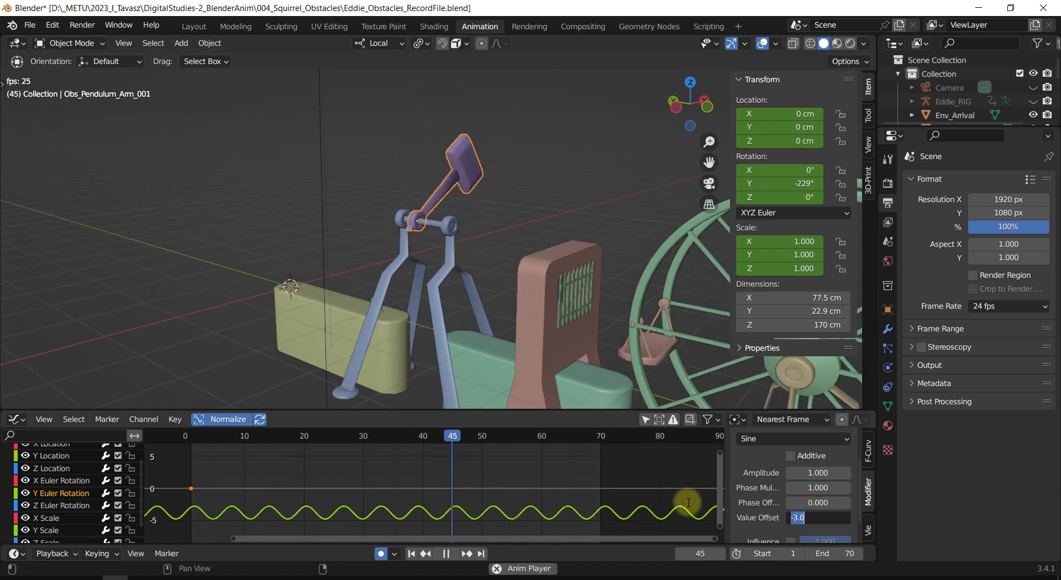
left_click(753, 462)
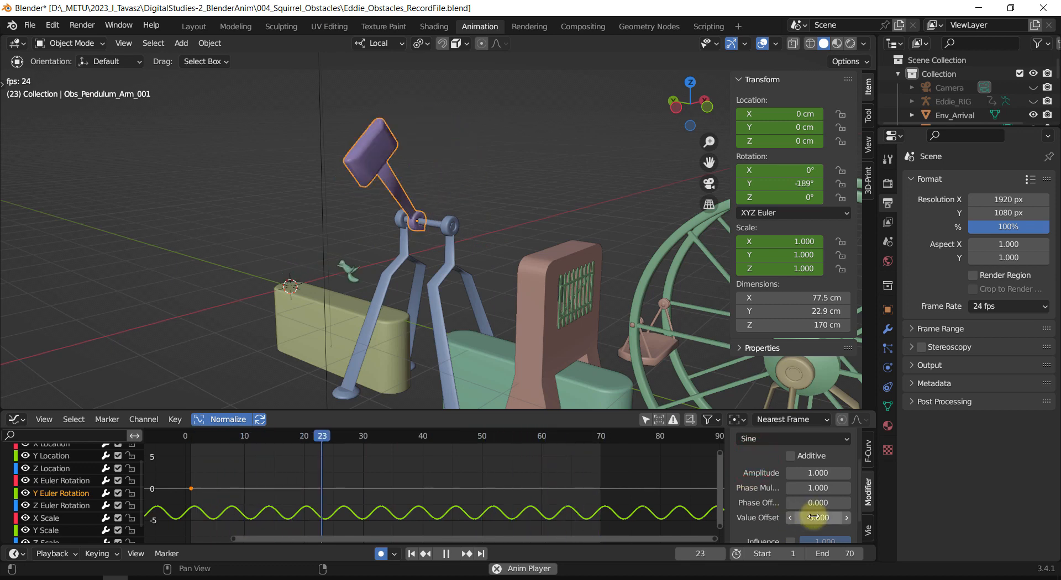
key("BackSpace")
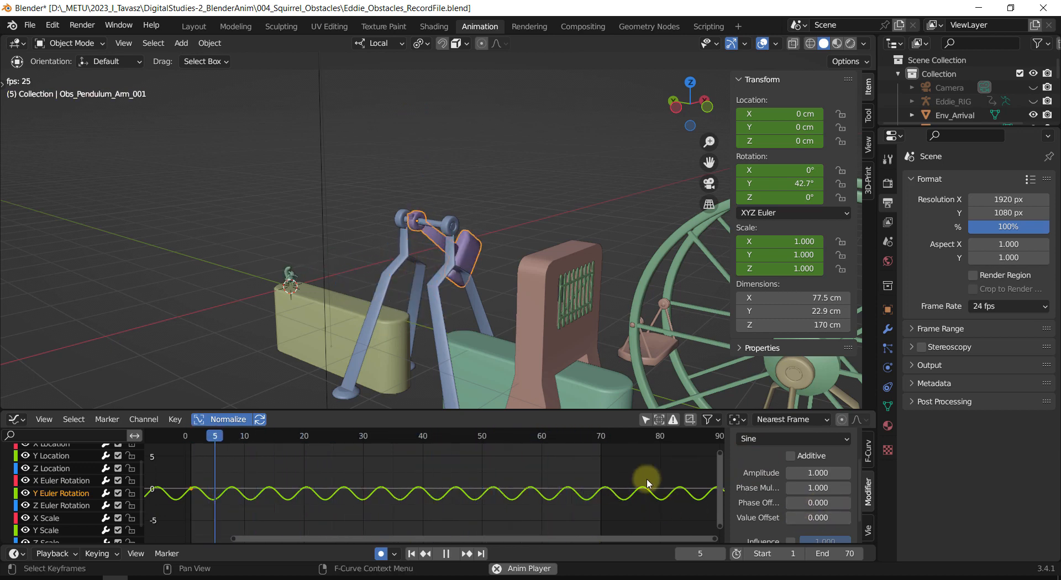
key("shift+space")
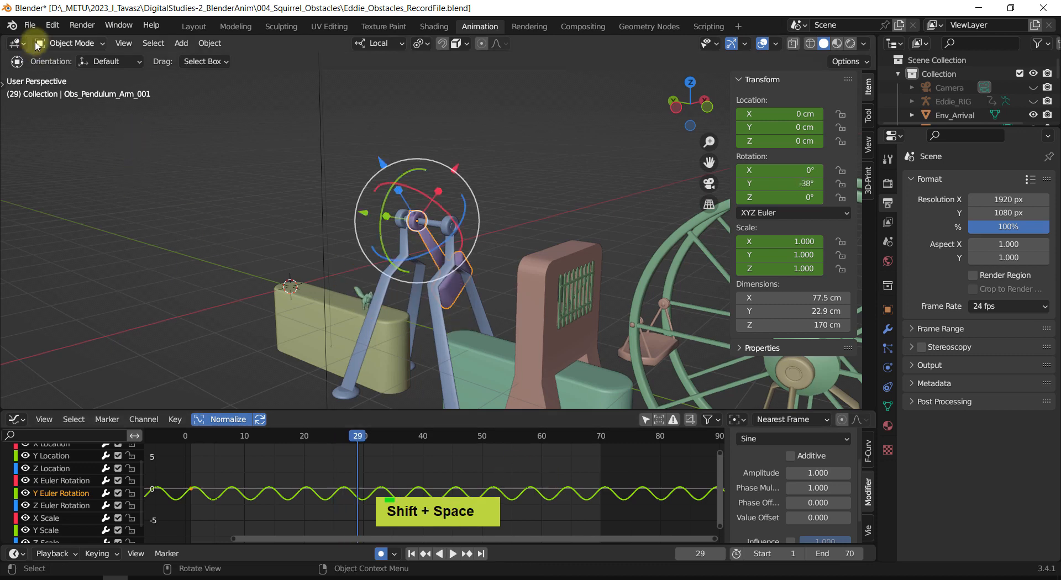
Search the keymap preferences by key binding for "Backspa" and expand the Reset to Default Value entry under User Interface.
left_click(30, 25)
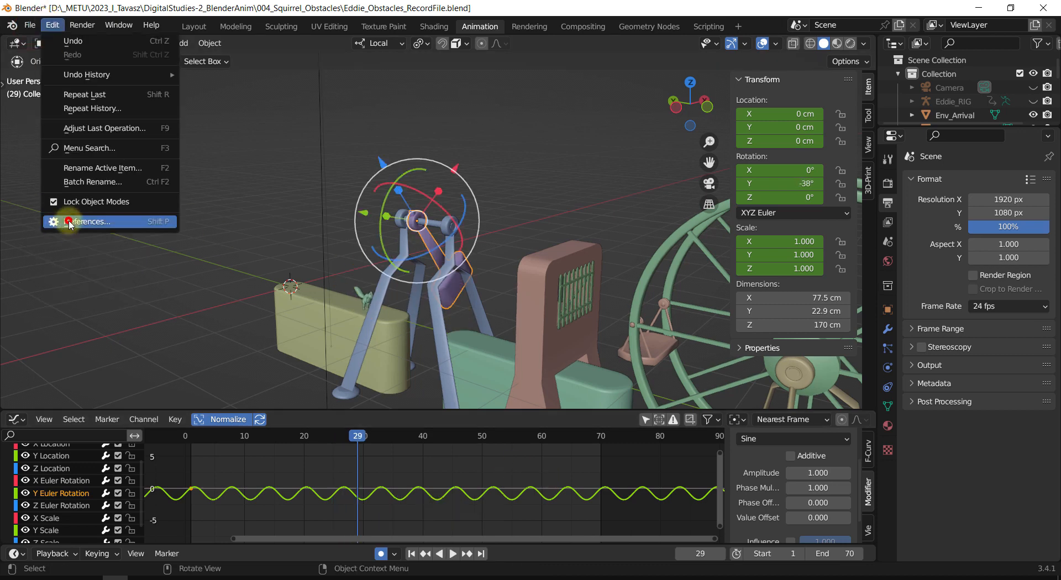
left_click_drag(224, 35, 450, 278)
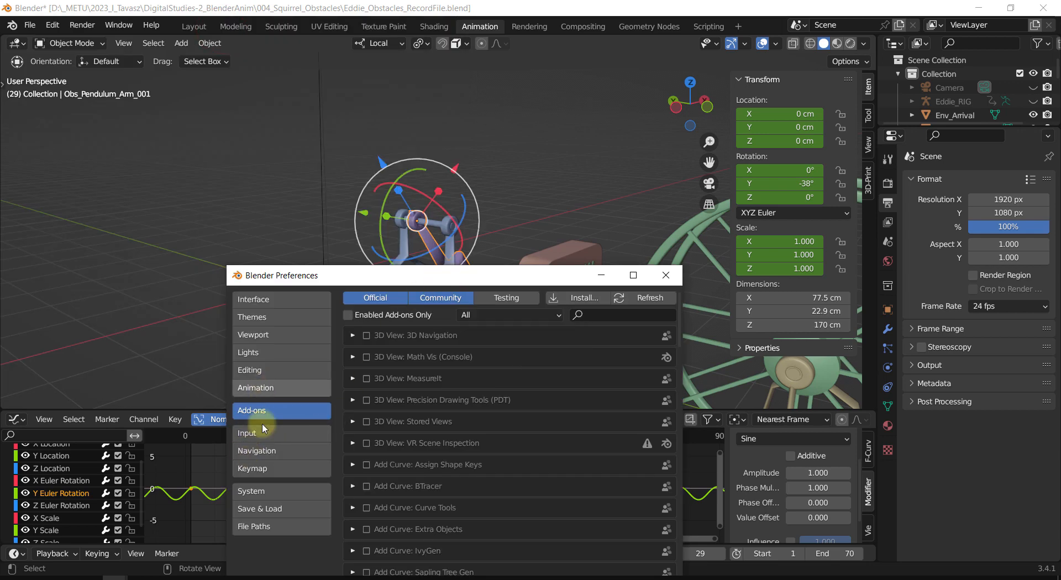
left_click(242, 469)
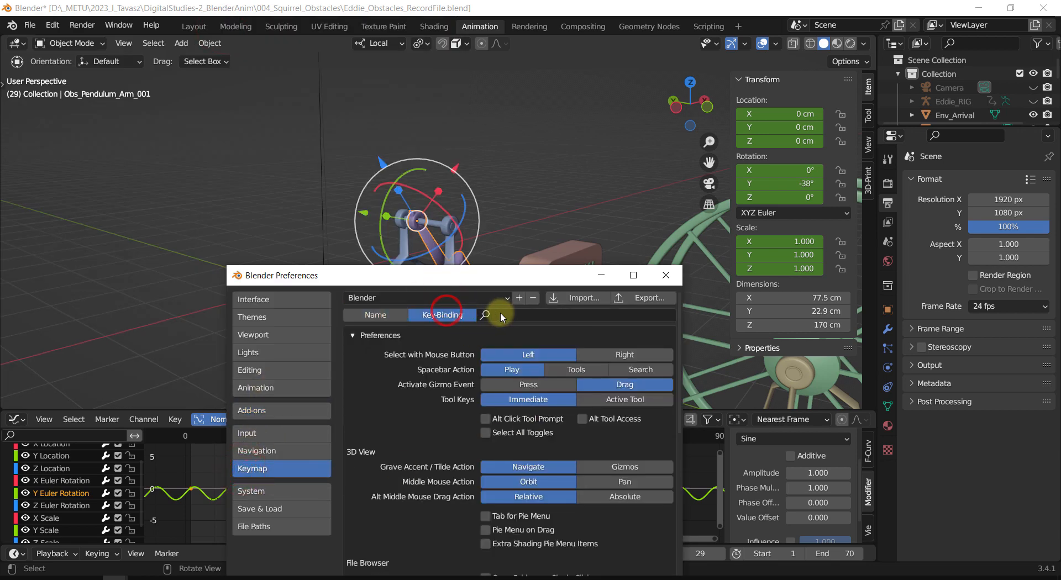
double_click(504, 313)
type("Ba")
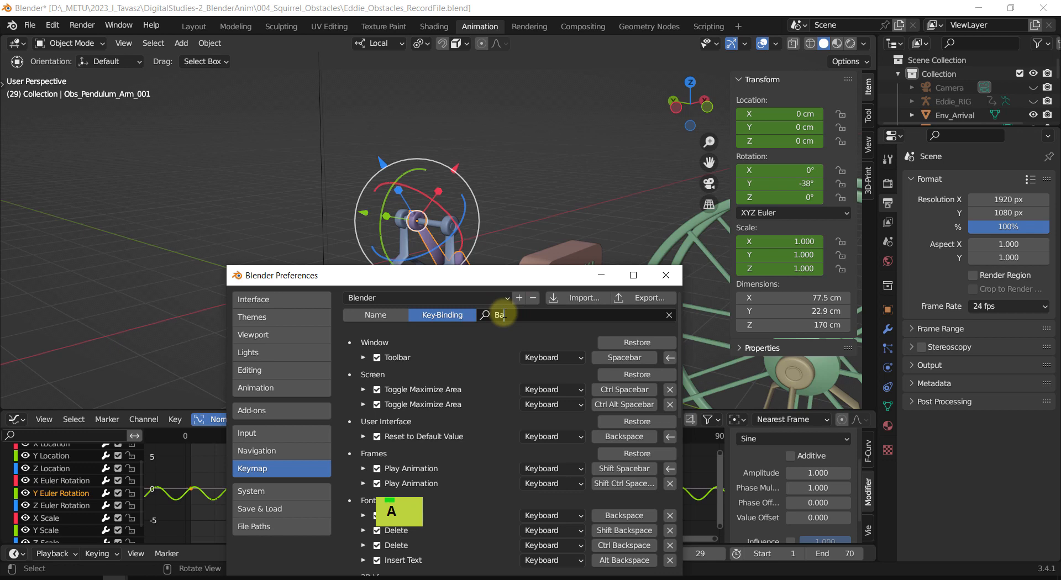
type("ckspa")
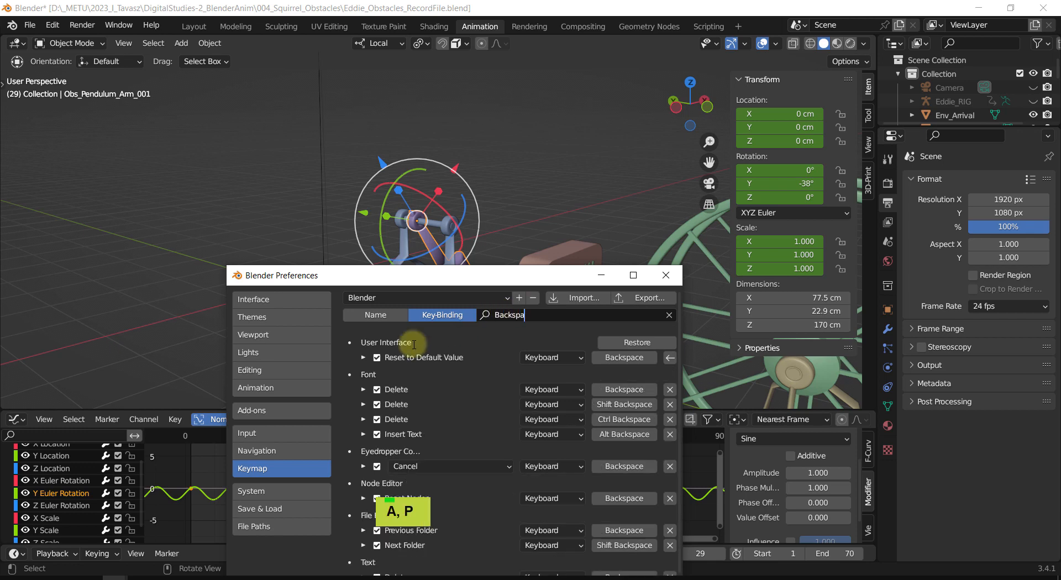
double_click(363, 359)
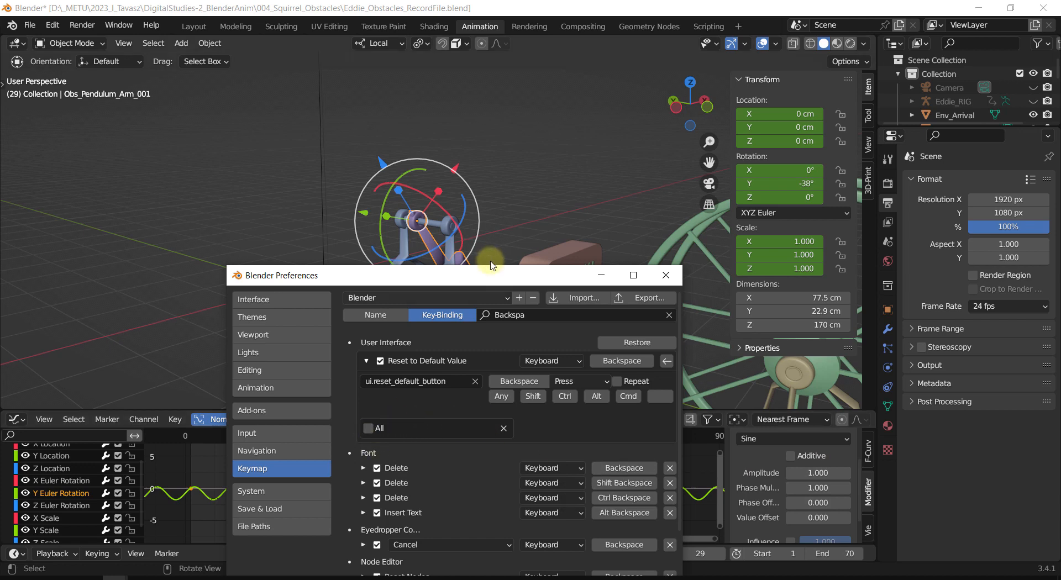
left_click_drag(488, 274, 451, 239)
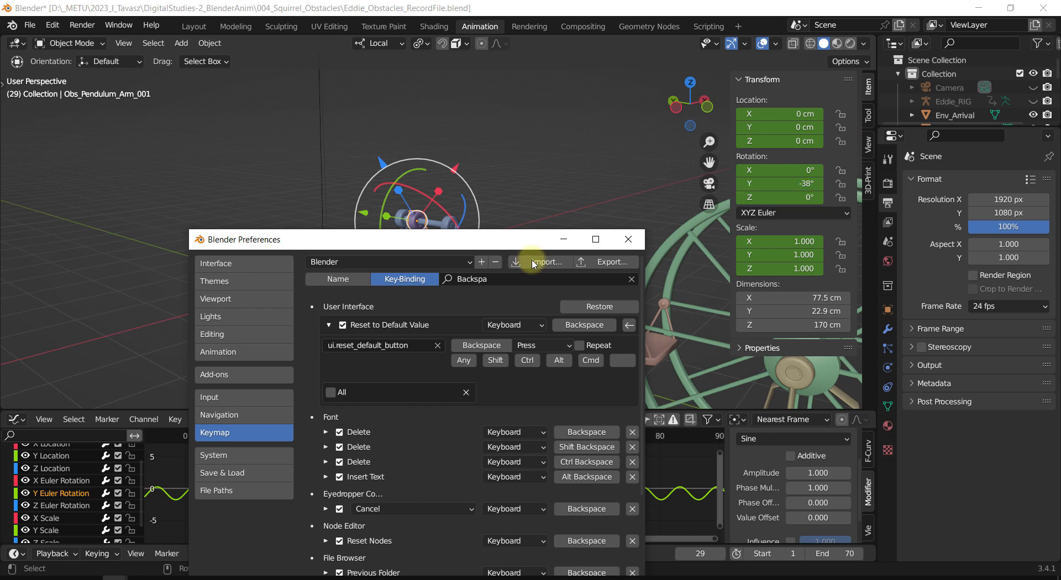
left_click_drag(511, 244, 504, 221)
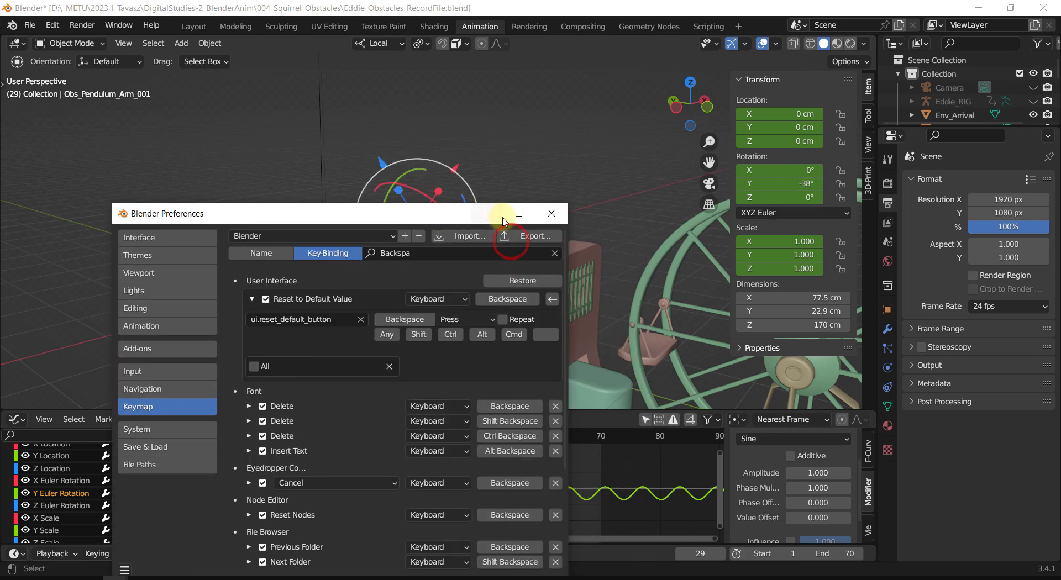
Close the preferences and try a Phase Multiplier of 0.500 on the sine modifier during playback.
left_click(549, 216)
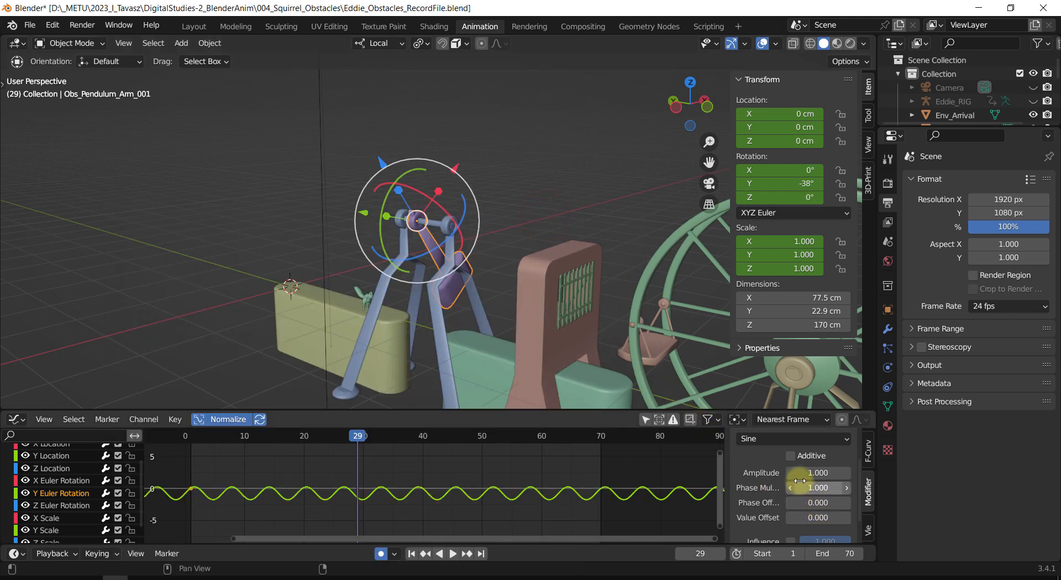
scroll(798, 486, "up", 1)
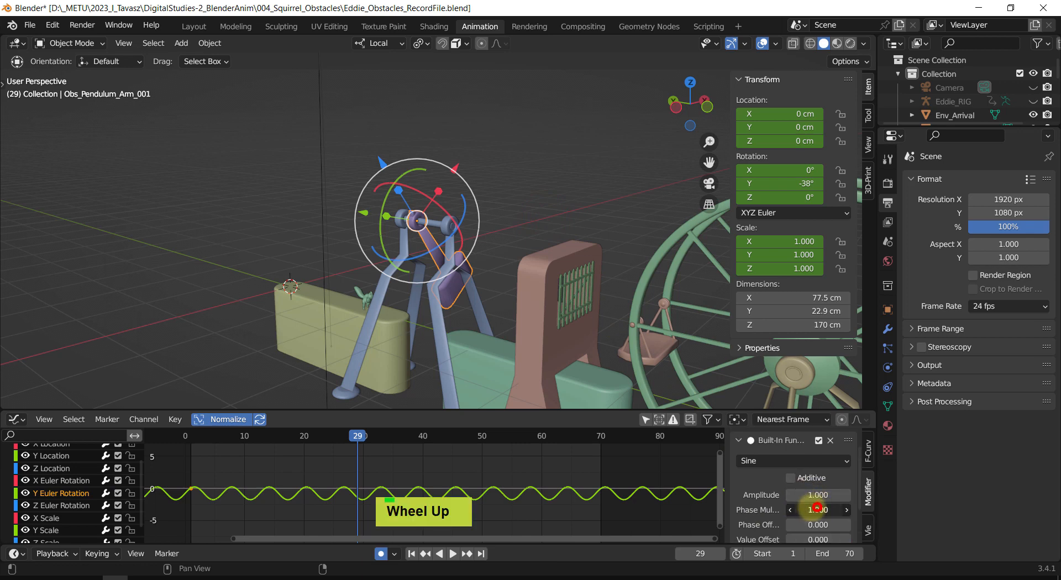
left_click_drag(816, 508, 811, 508)
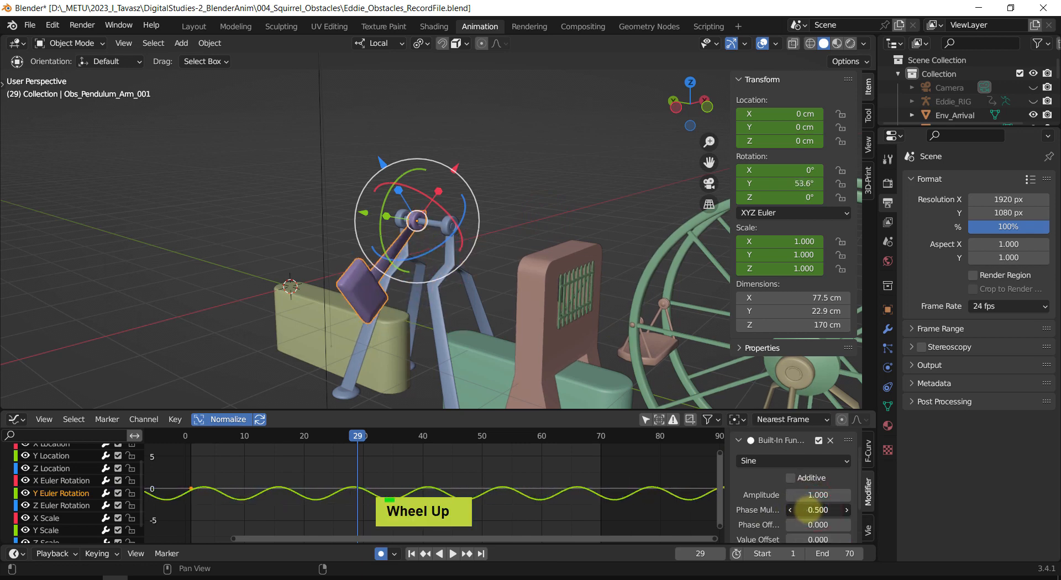
key("shift+space")
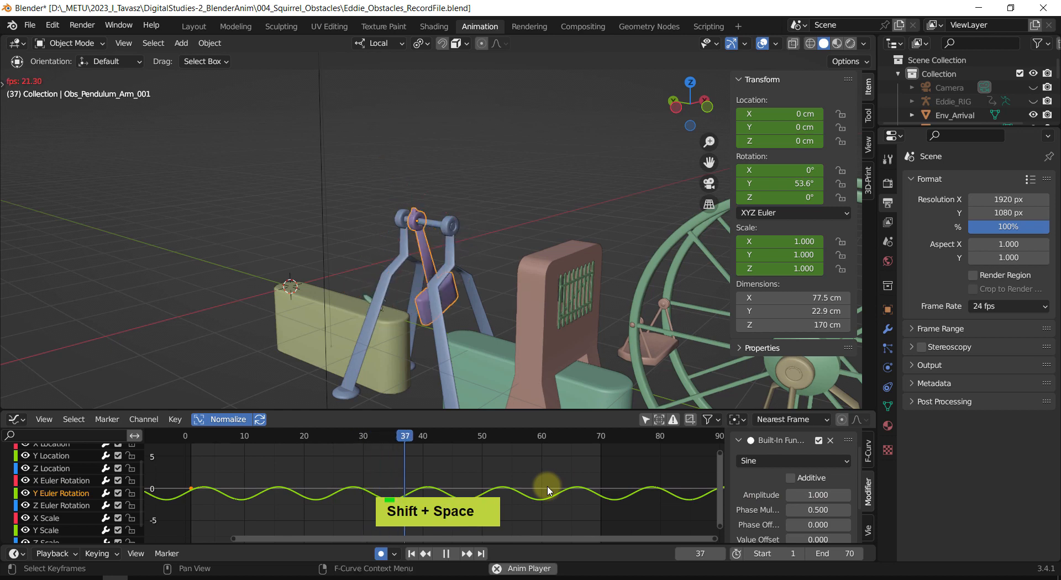
key("shift+space")
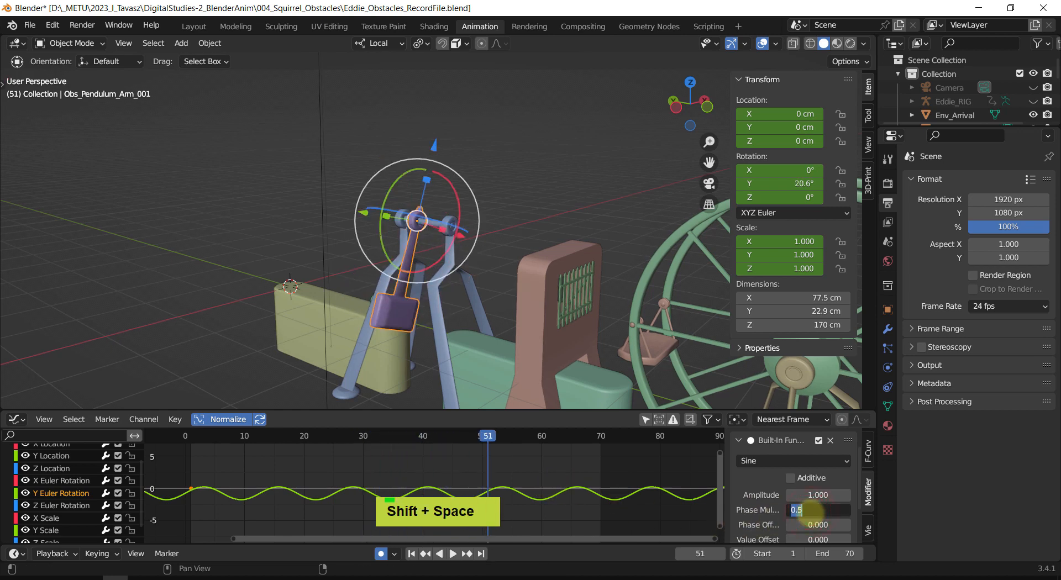
Try a Phase Multiplier of 0.200 on the sine modifier and play the swing.
type("0.2")
key("Return")
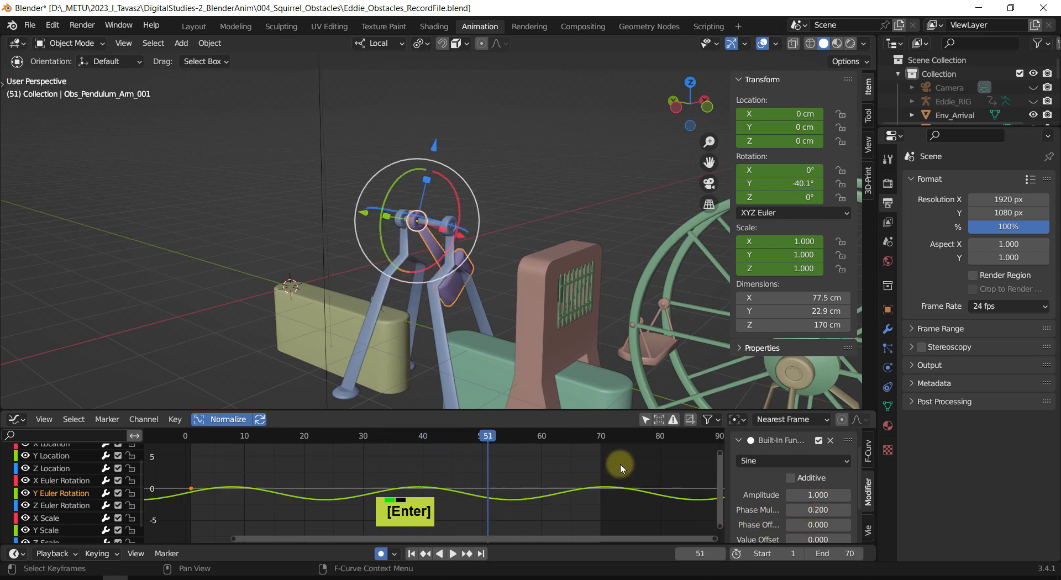
key("shift+space")
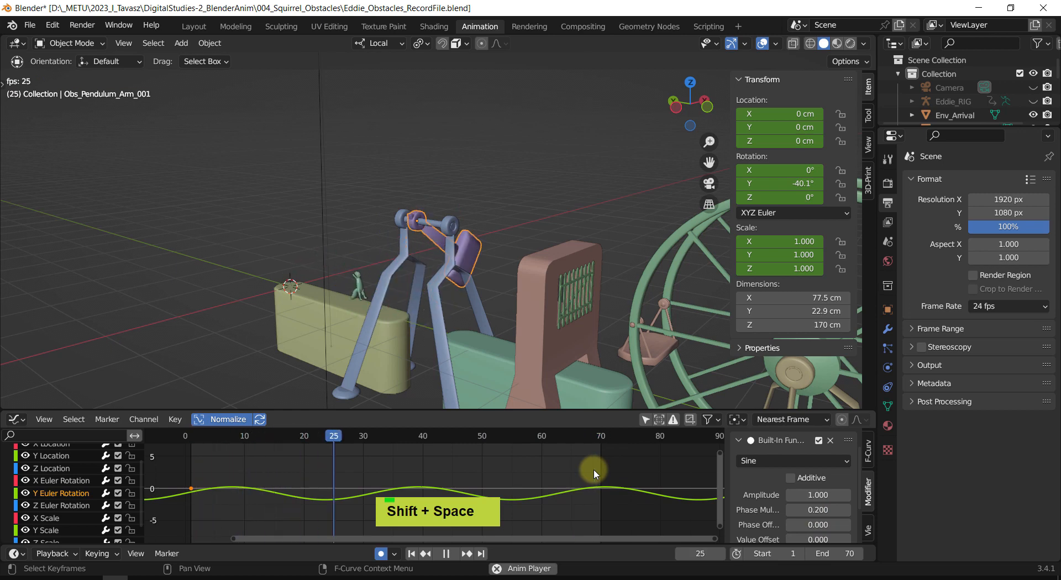
key("shift+space")
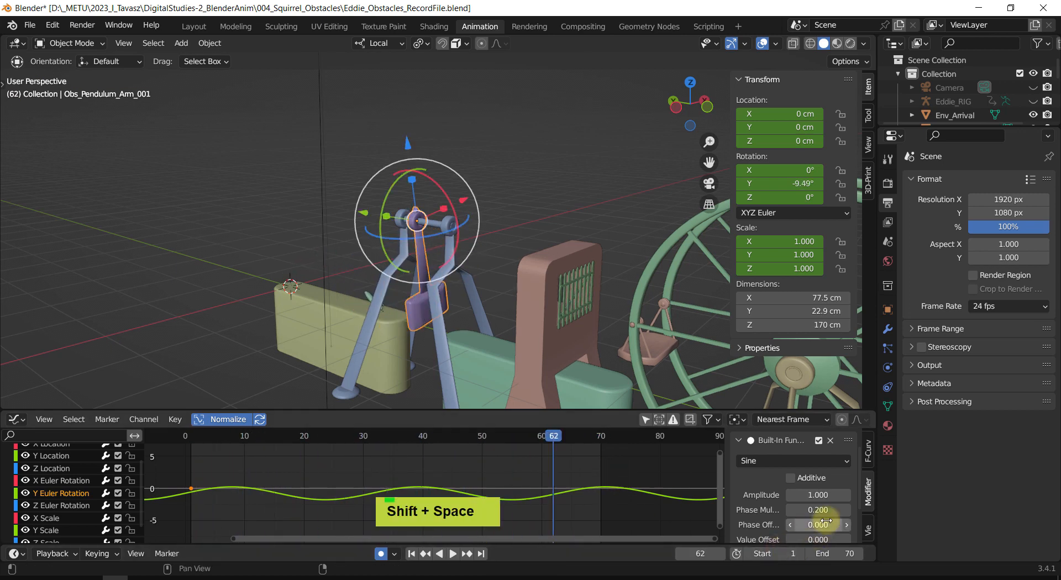
Set the sine modifier's Phase Multiplier to 0.100 and play the animation to check the swing speed.
type("0.")
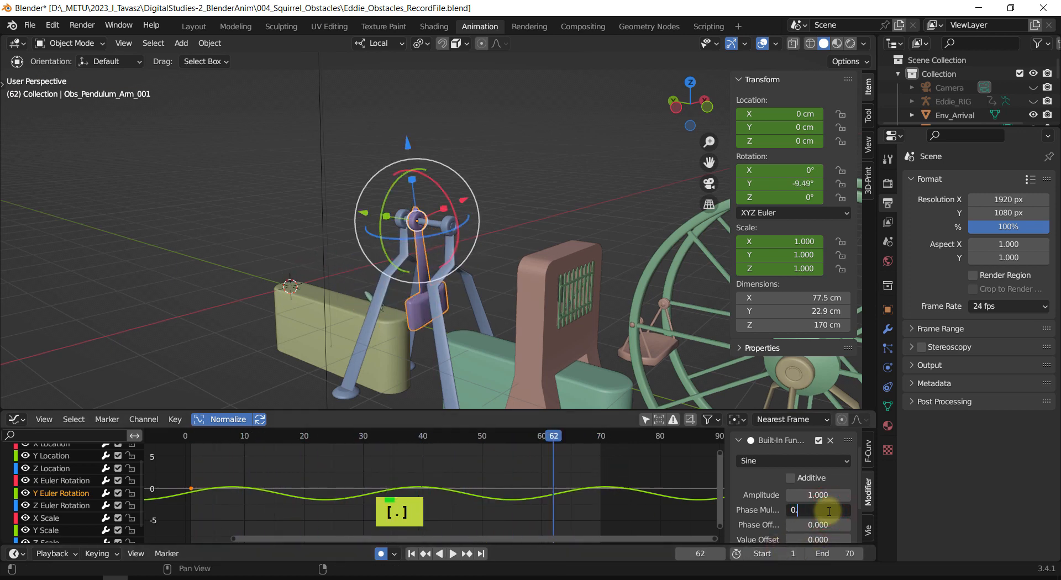
type("1")
key("Return")
key("shift+space")
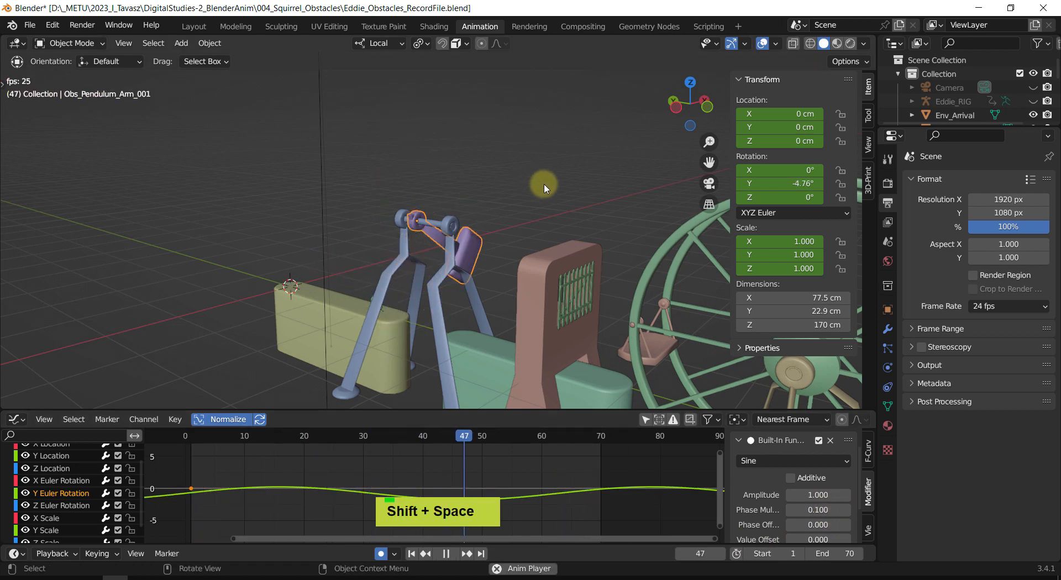
key("shift+space")
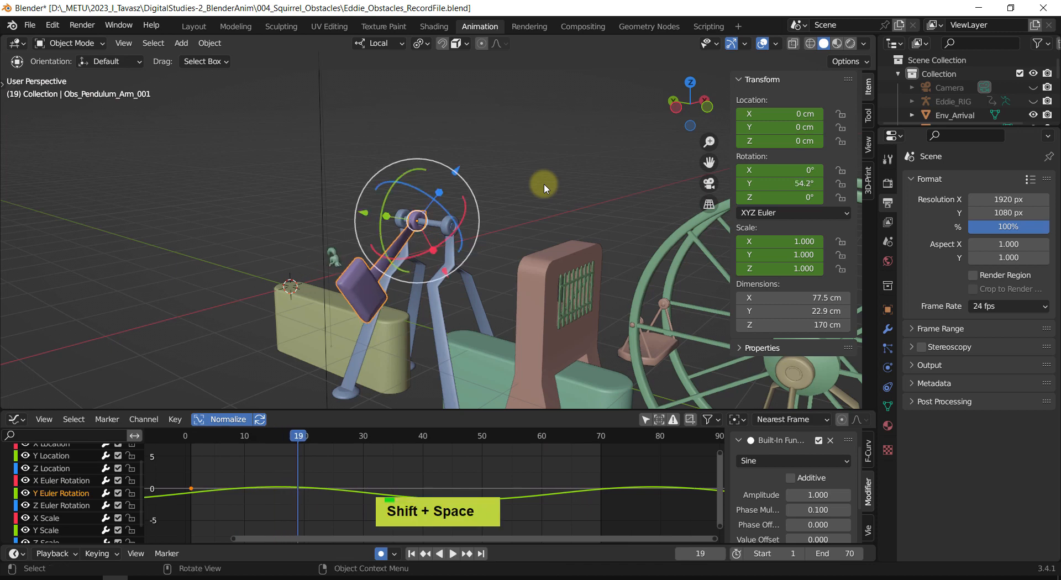
Duplicate the pendulum arm and place the copy about -29 cm along its local Y axis on the shaft.
middle_click_drag(543, 187, 675, 210)
middle_click_drag(511, 234, 486, 244)
scroll(473, 244, "up", 1)
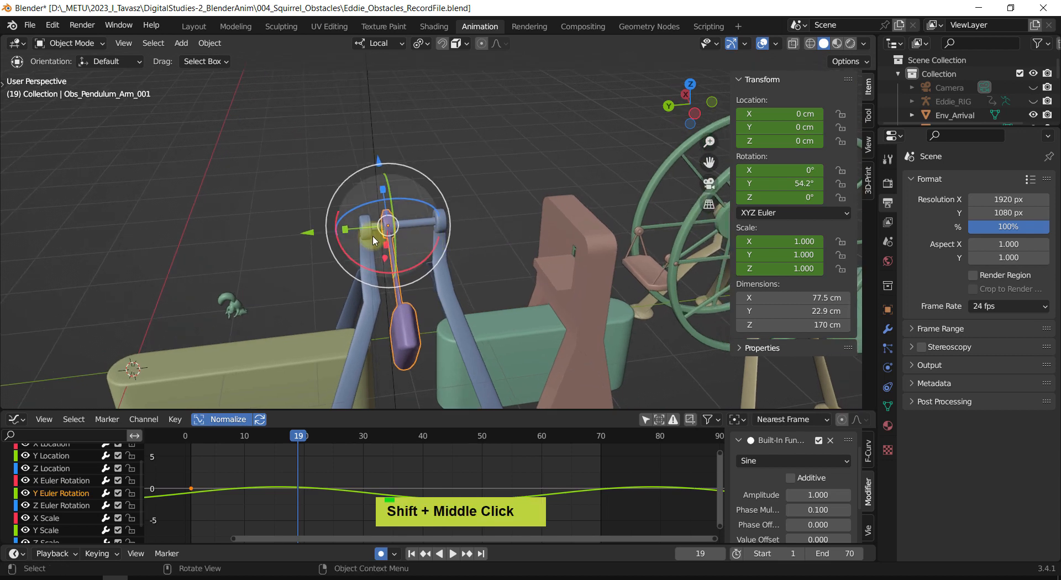
key("shift+d")
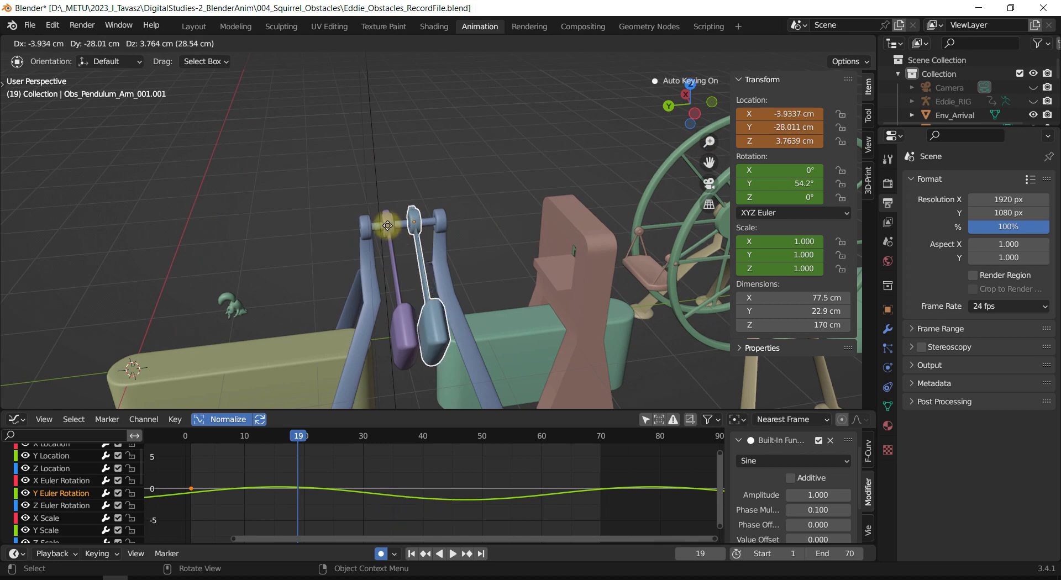
key("x")
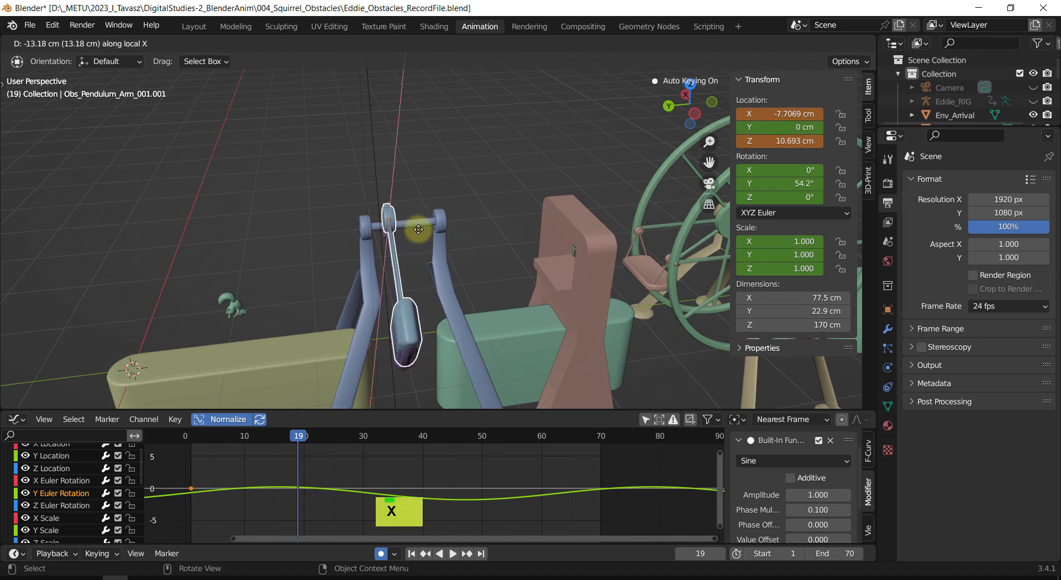
key("y")
key("y")
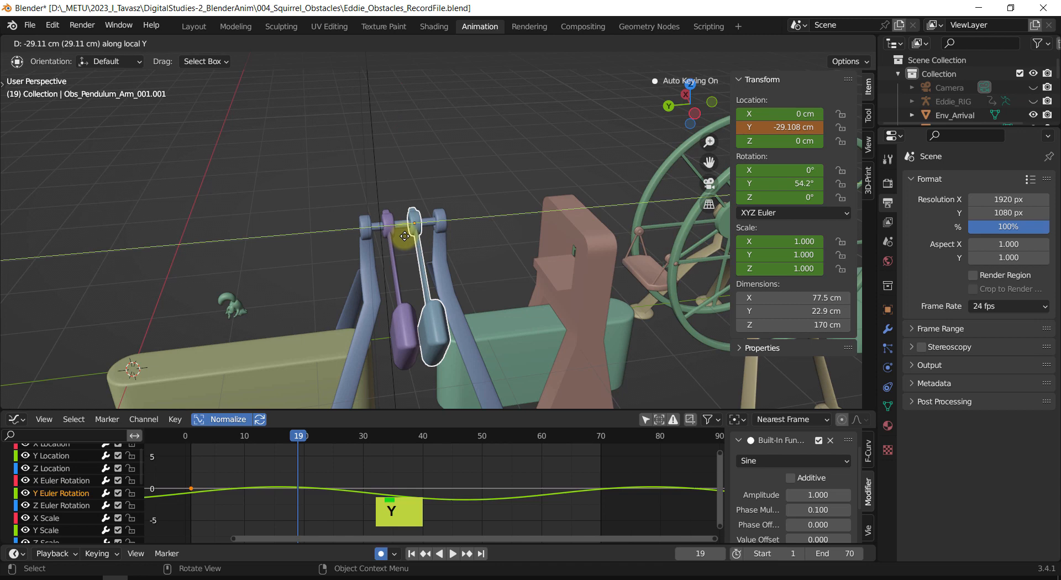
left_click(404, 236)
Rename the duplicated pendulum arm as Obs_Pendulum_Arm_002.
middle_click_drag(442, 249, 414, 249)
scroll(417, 247, "up", 2)
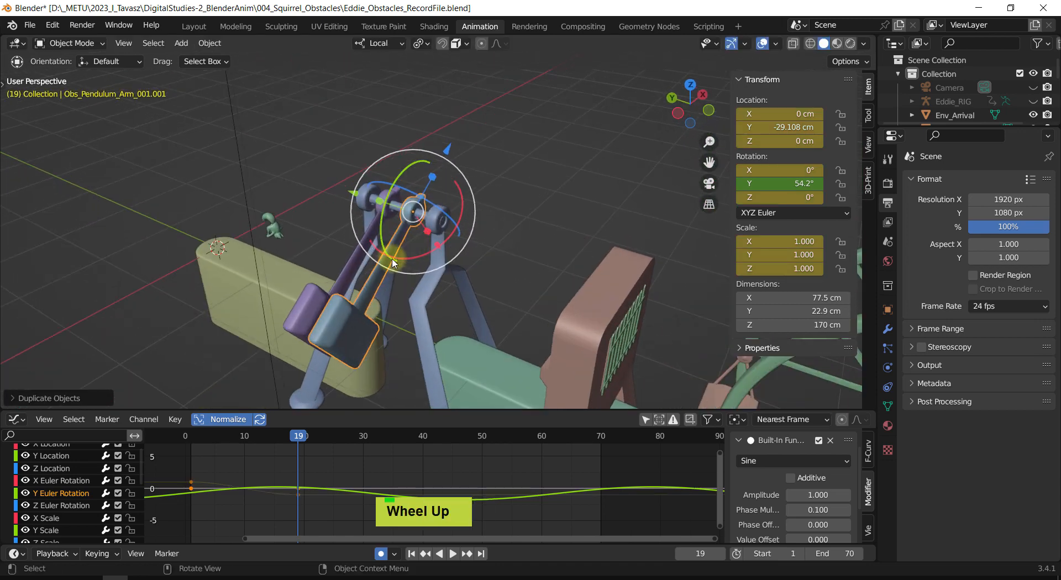
key("F2")
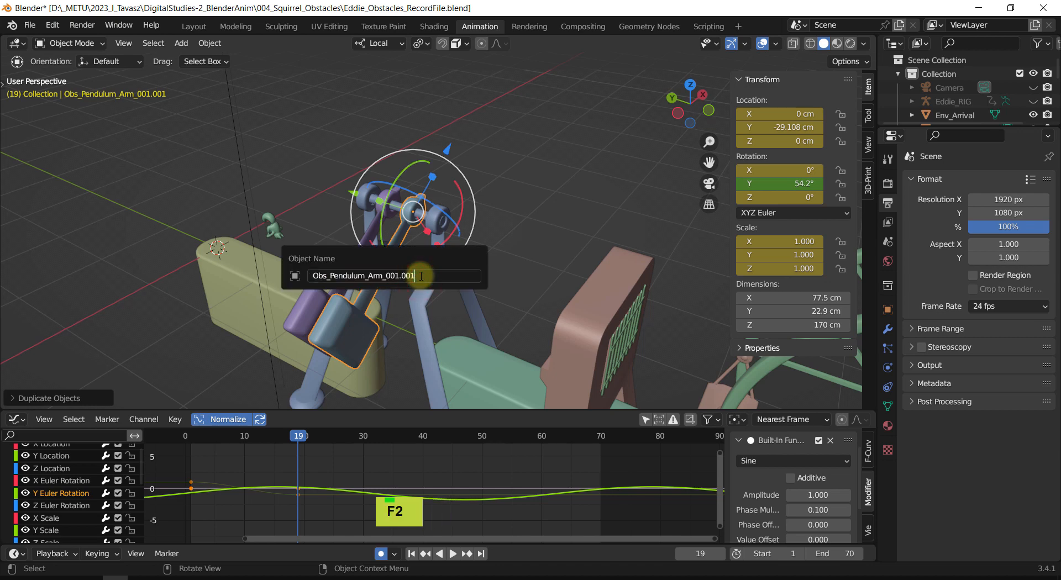
type("2")
key("Return")
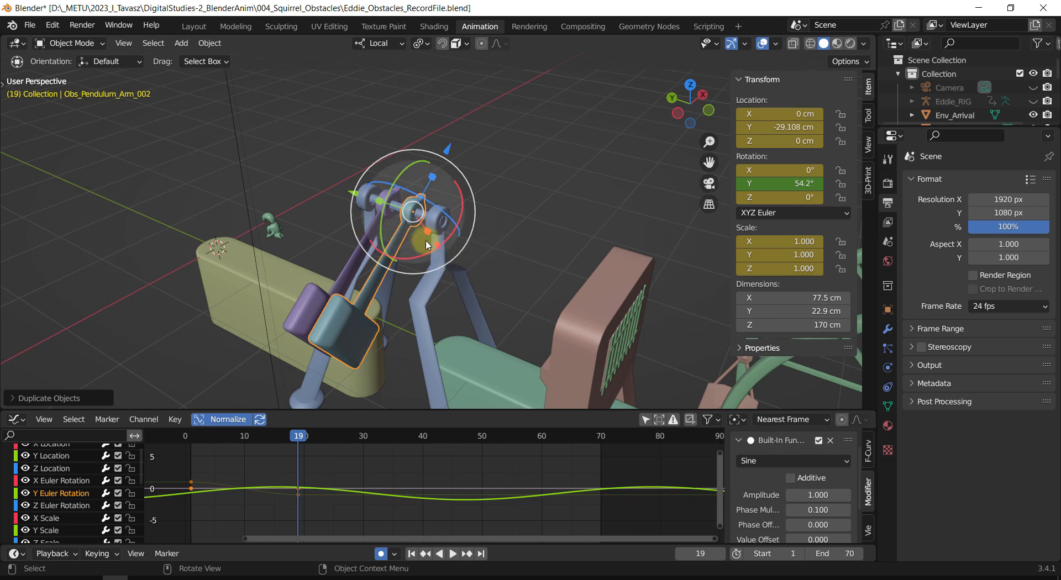
Try a Phase Offset of 1.000 on the active sine modifier, undo it and reselect the duplicated arm.
mouse_move(531, 230)
middle_mouse_down("shift")
mouse_move(514, 239)
mouse_move(521, 218)
middle_mouse_up("shift")
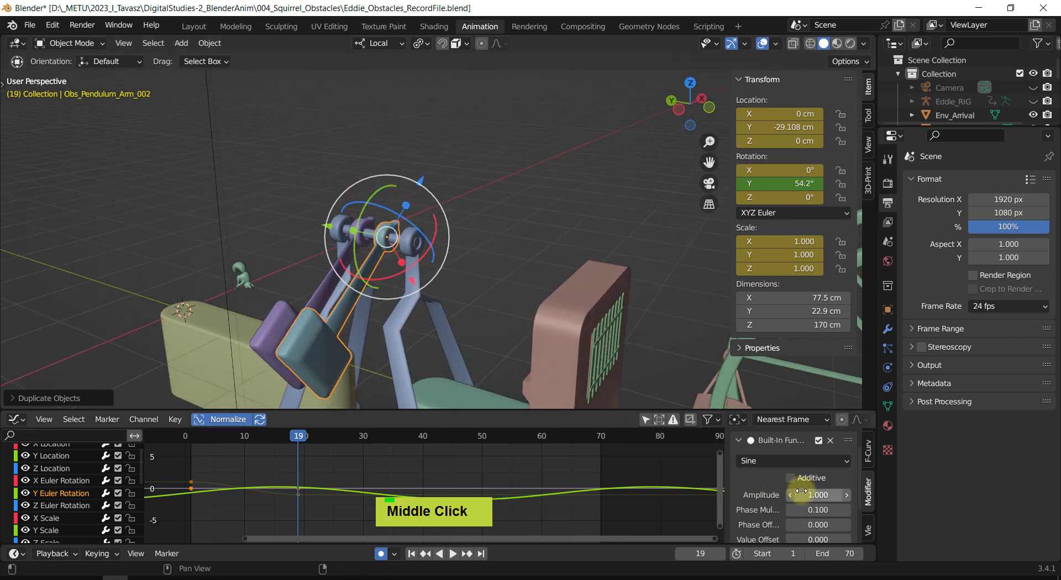
scroll(801, 491, "down", 1)
left_click_drag(813, 502, 821, 502)
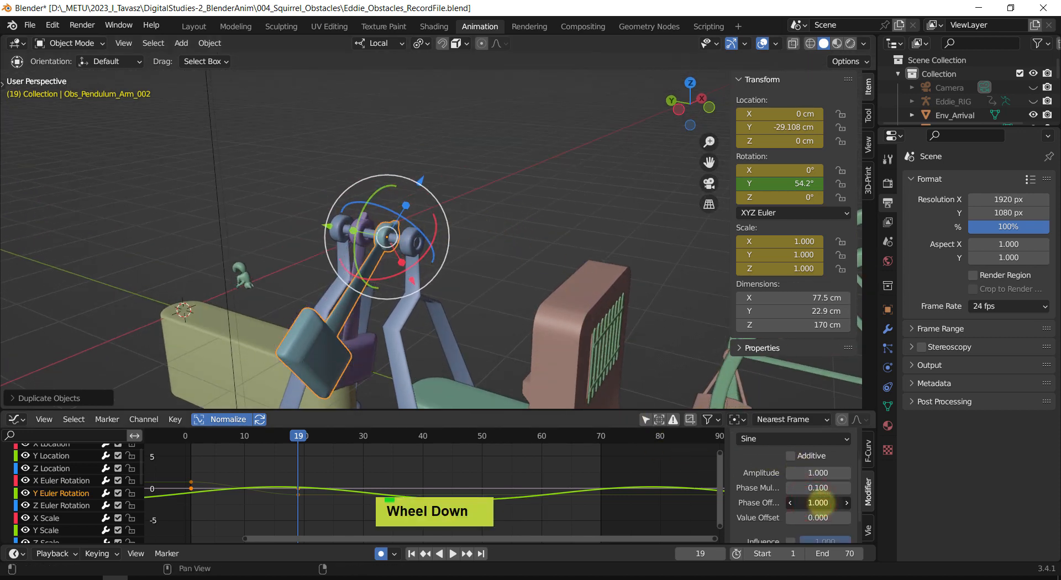
key("ctrl+z")
left_click(532, 249)
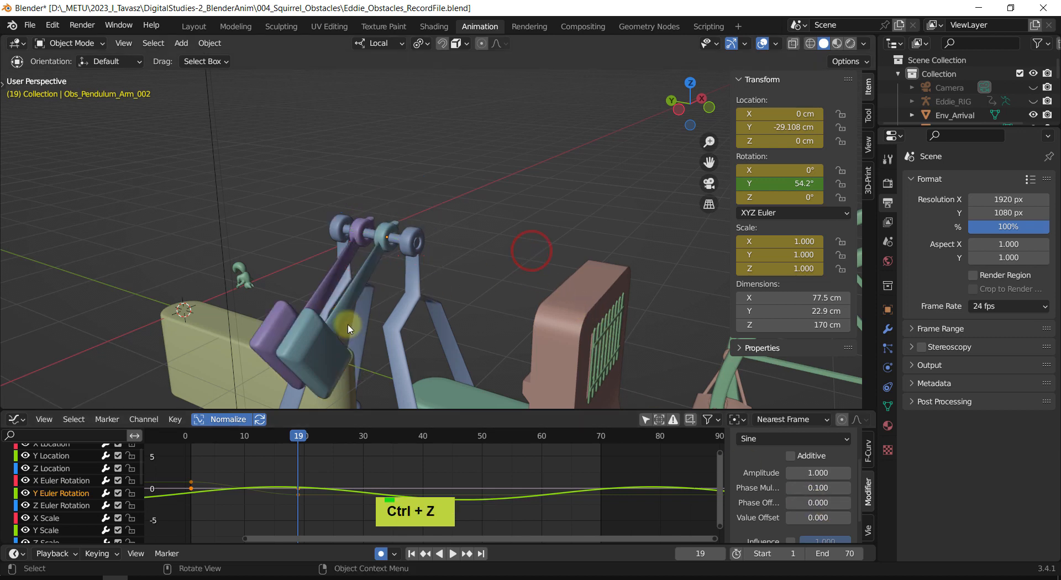
left_click(344, 312)
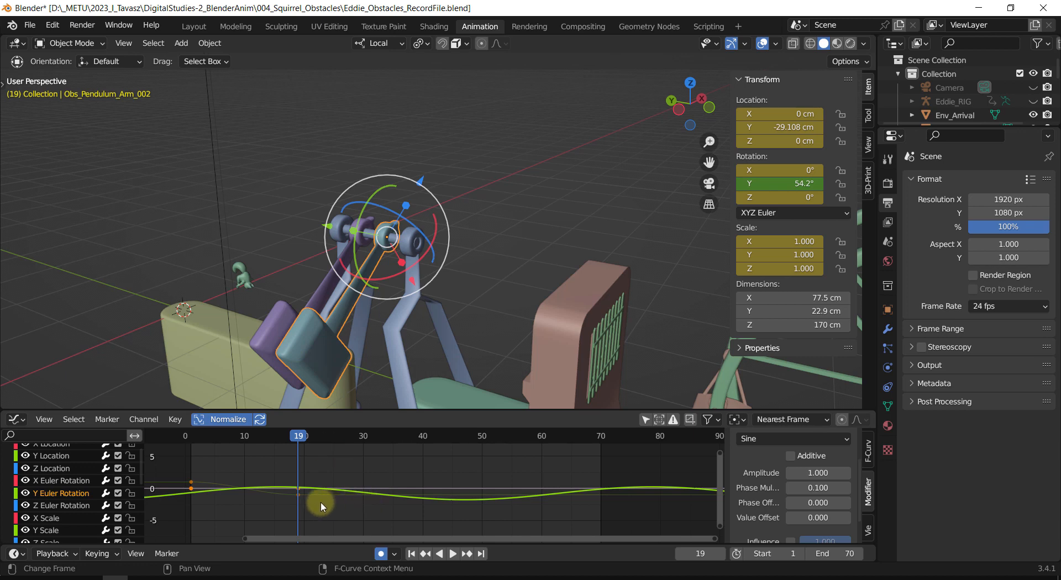
Select the Y Euler Rotation curve listed under Obs_Pendulum_Arm_002 in the animation channels.
scroll(781, 469, "up", 2)
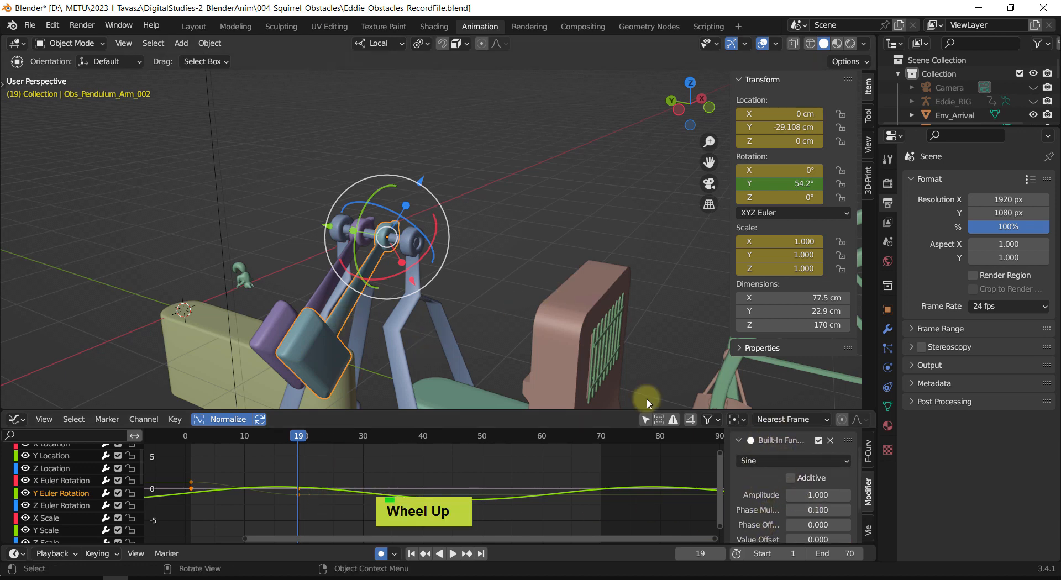
left_click(267, 331)
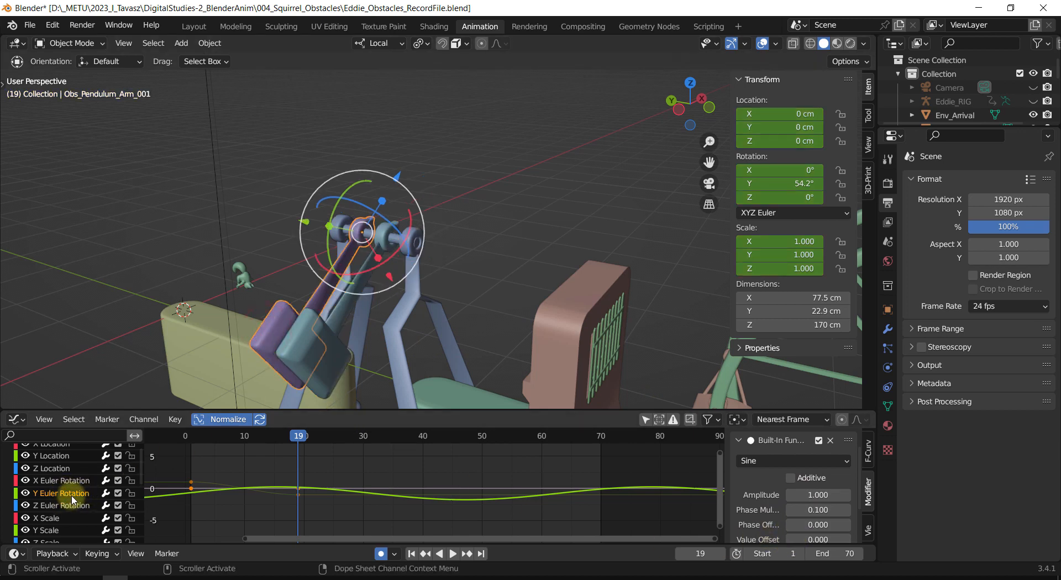
left_click(343, 363)
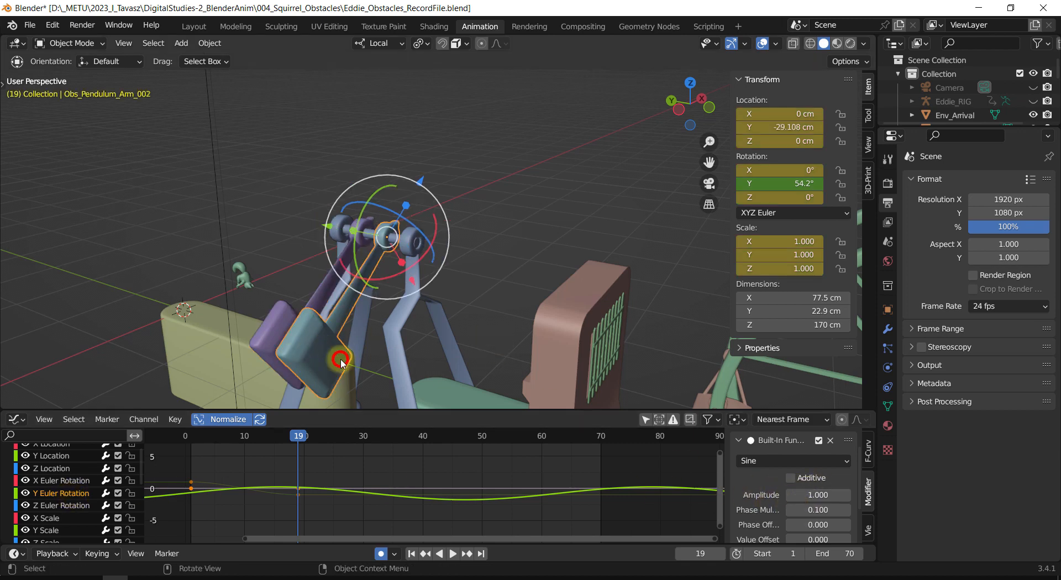
scroll(64, 486, "up", 3)
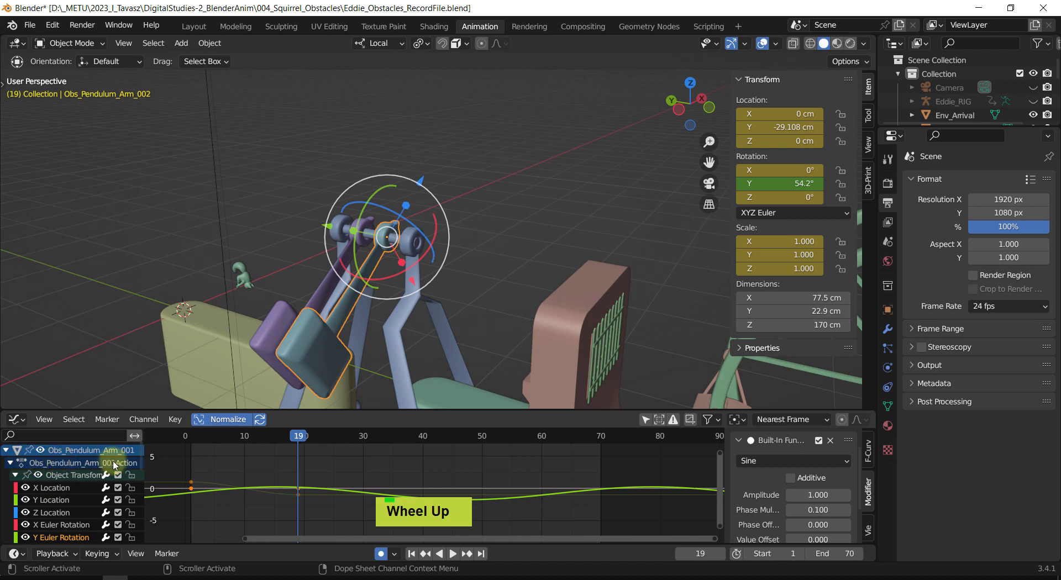
scroll(116, 464, "down", 5)
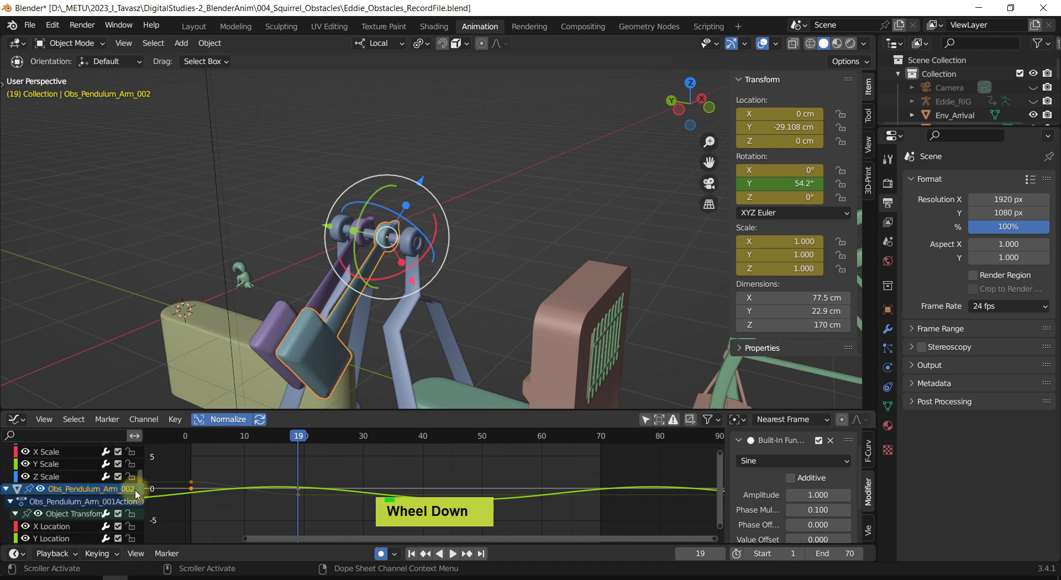
scroll(44, 506, "down", 4)
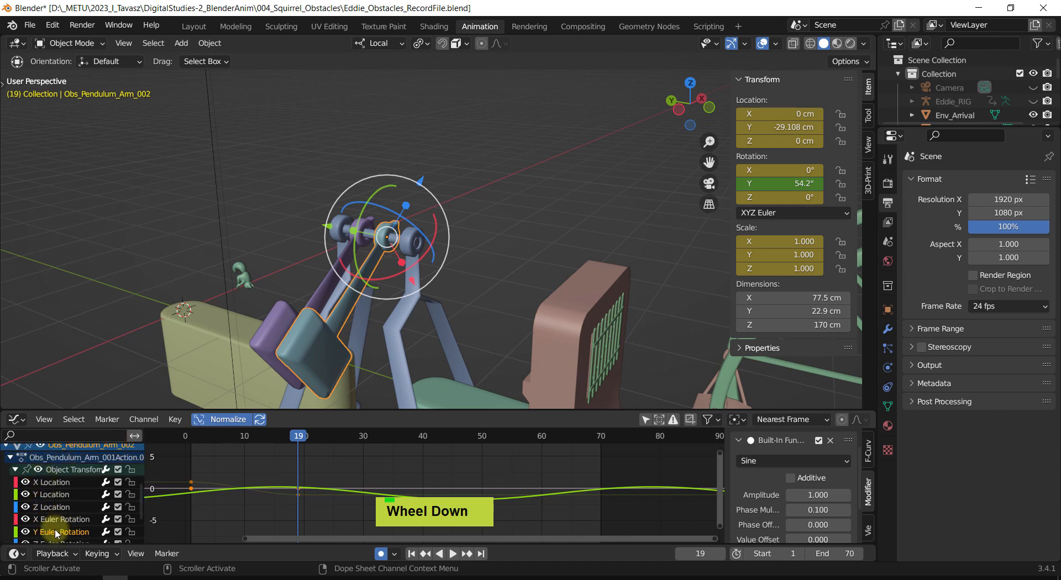
double_click(62, 531)
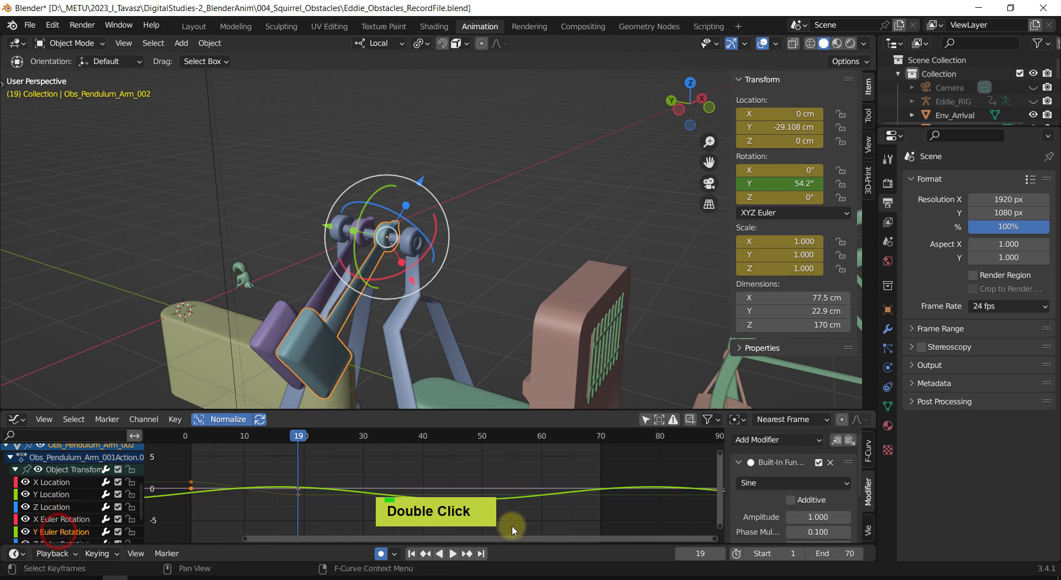
Try a Phase Offset of 1.100 on the second arm's sine modifier and start playback.
scroll(804, 520, "down", 1)
left_click_drag(815, 502, 829, 503)
middle_click_drag(620, 218, 578, 206)
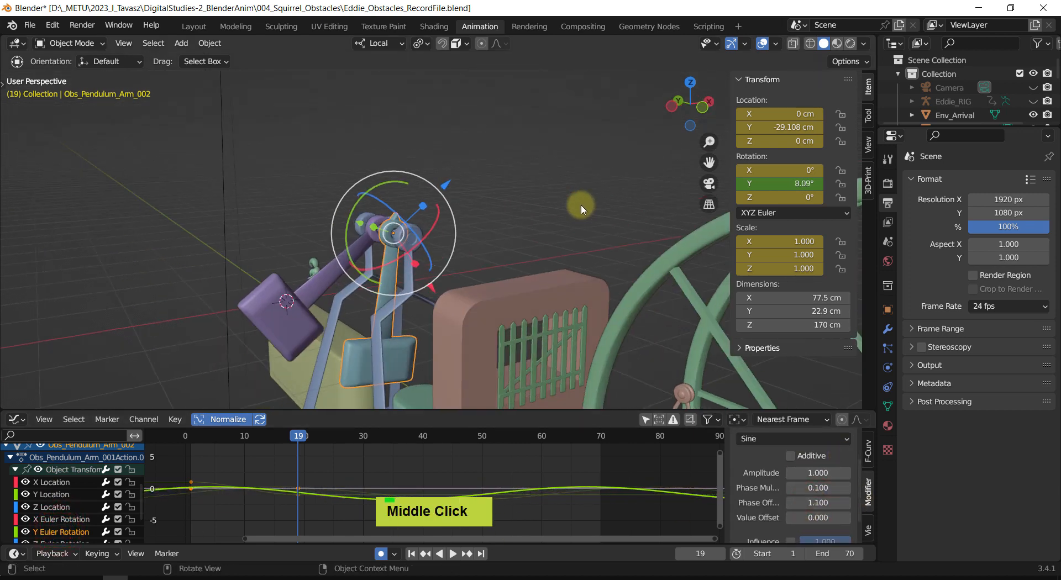
key("shift+space")
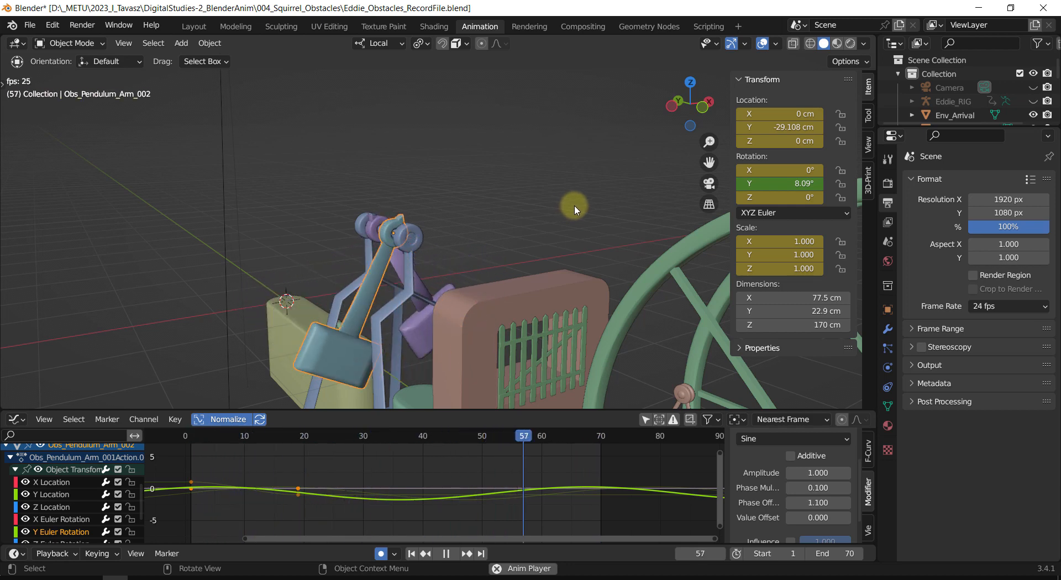
Set the second arm's Phase Offset to 1.900, watch both arms swing, then stop playback and scrub to frame 21.
left_click_drag(814, 503, 779, 493)
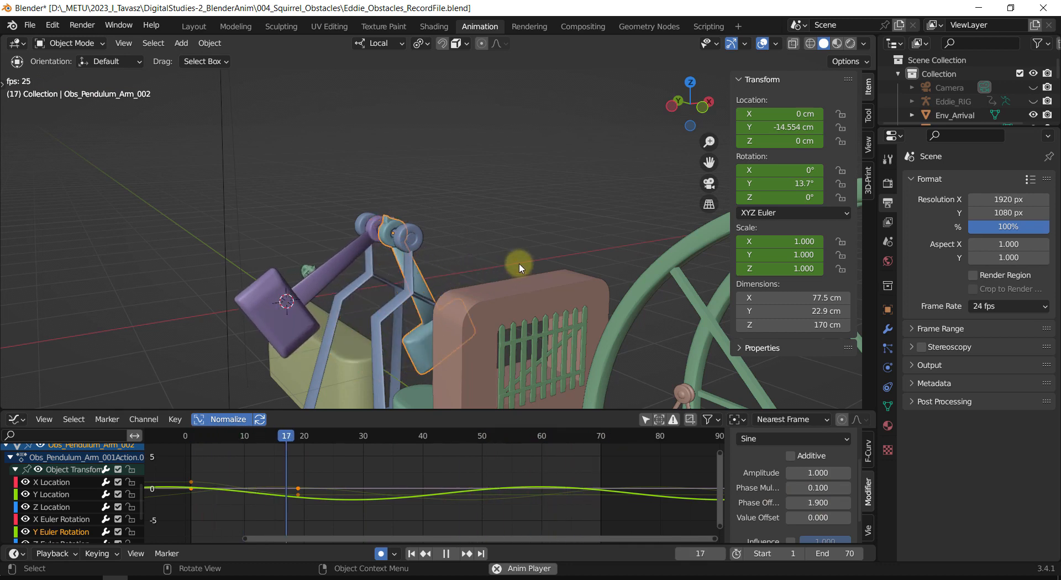
middle_click_drag(518, 265, 525, 228)
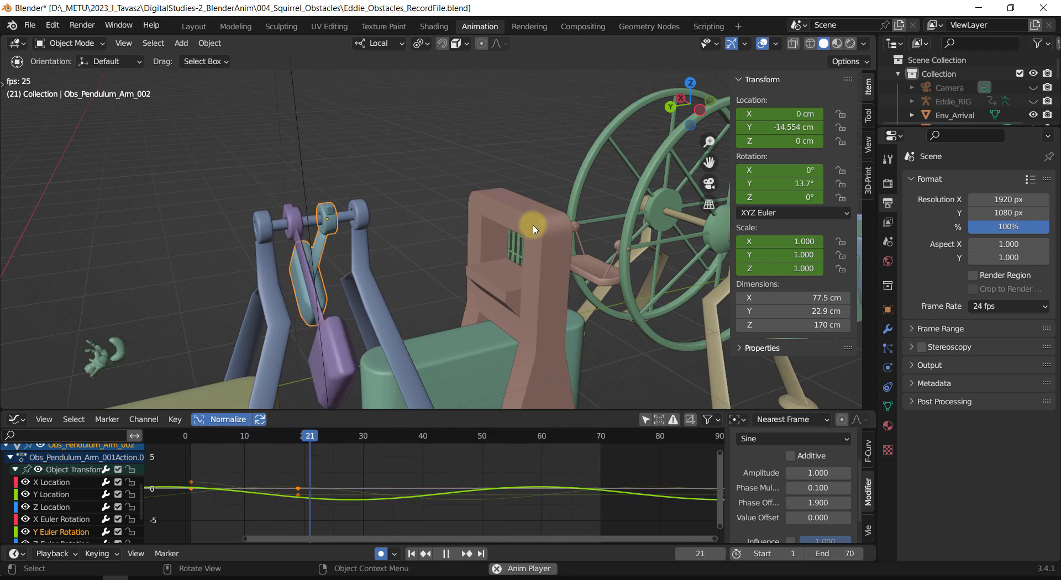
middle_click_drag(405, 238, 358, 218)
key("shift+space")
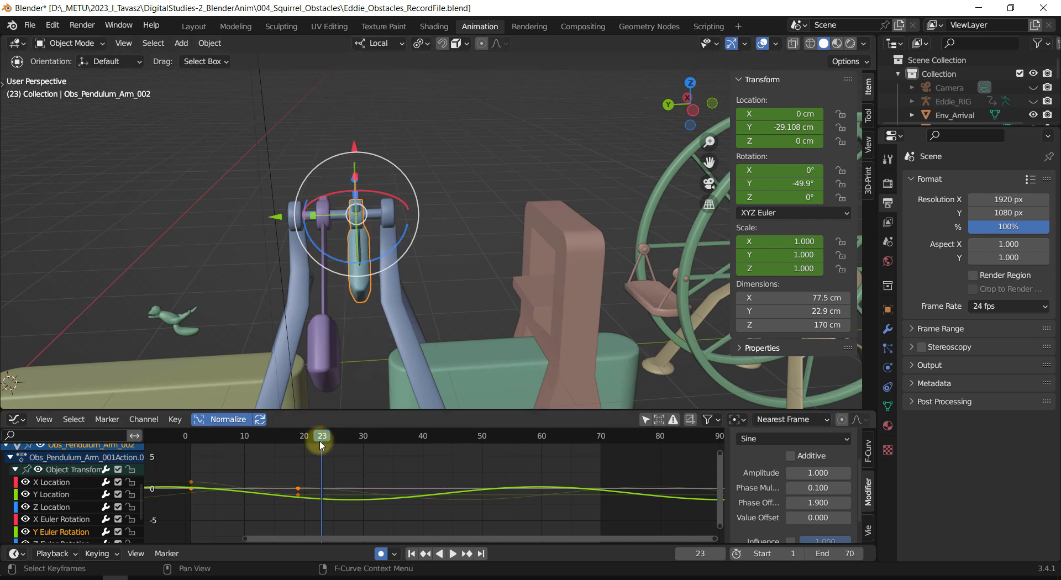
mouse_move(319, 435)
left_mouse_down()
mouse_move(258, 435)
mouse_move(310, 435)
left_mouse_up()
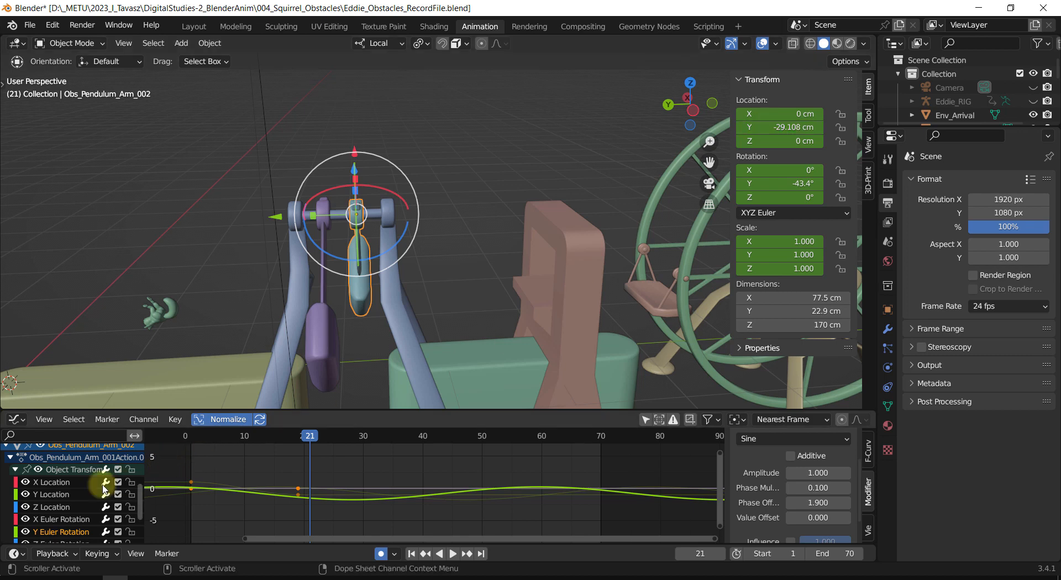
Delete the keyframe at frame 1 on Obs_Pendulum_Arm_002's Y Location curve and scrub to frame 48.
left_click(46, 494)
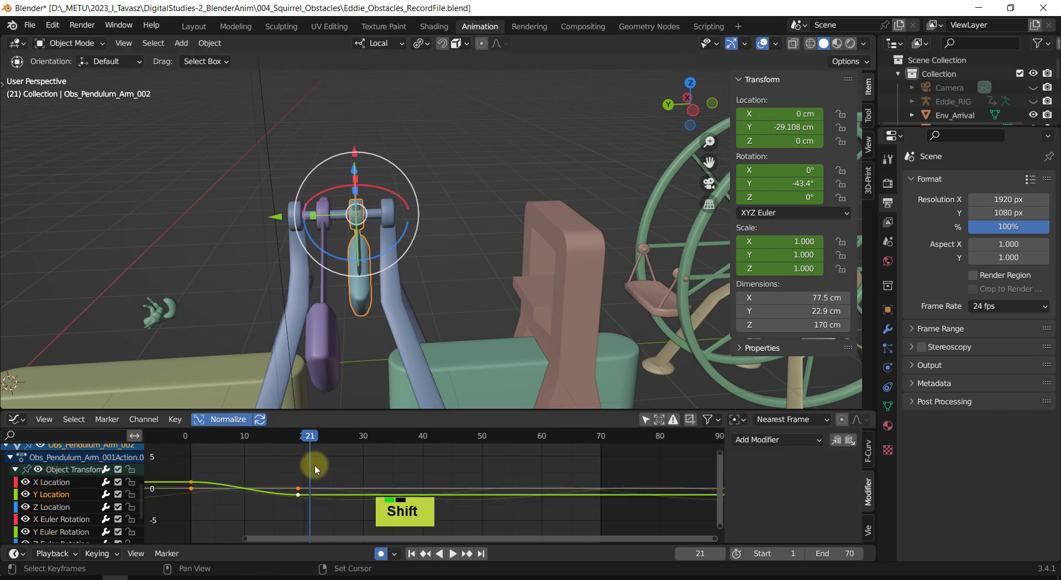
middle_click_drag(233, 478, 309, 485, "shift")
left_click(236, 499)
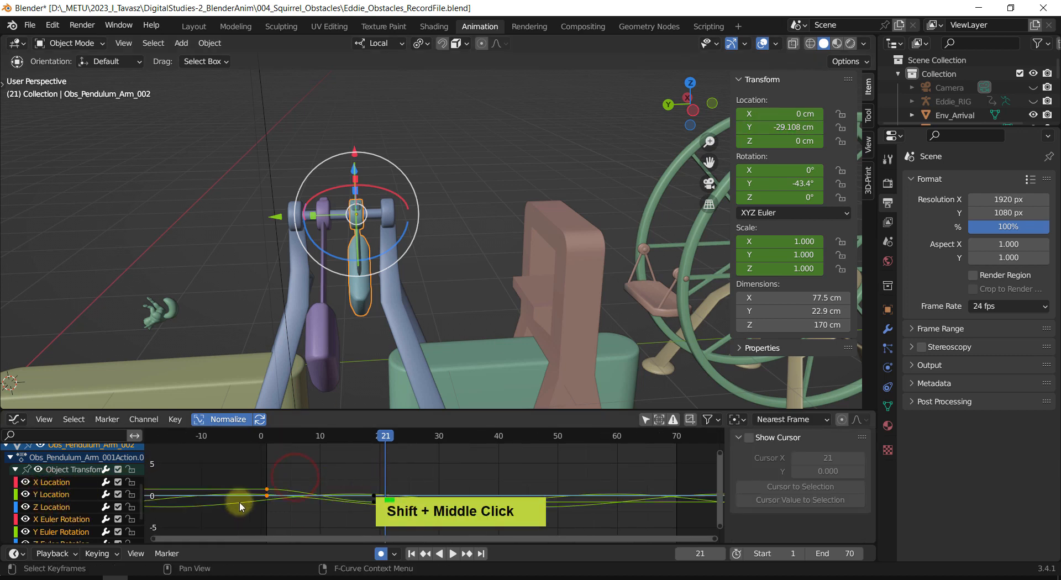
left_click(317, 475)
left_click(278, 476)
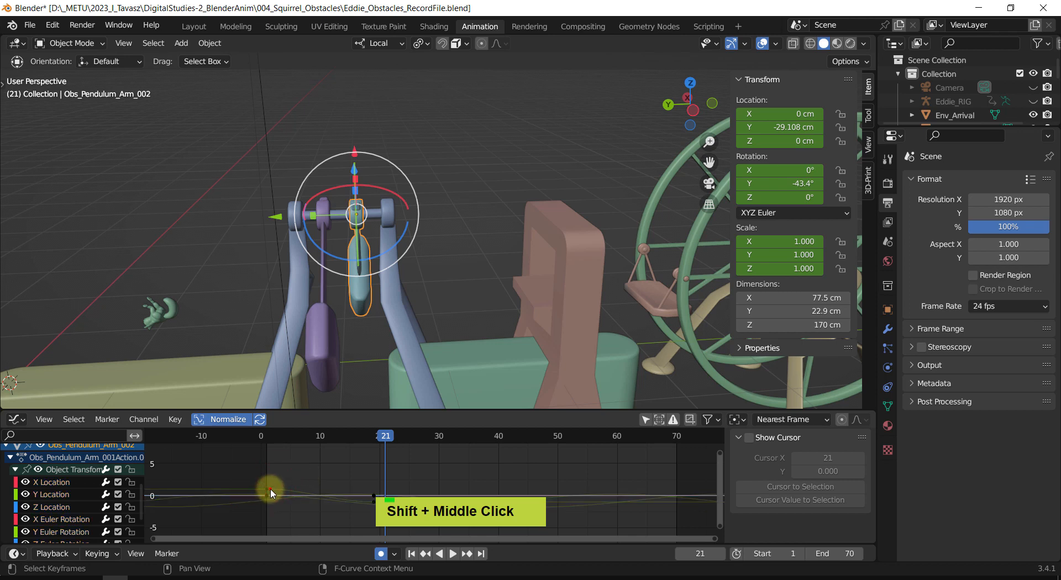
left_click(270, 491)
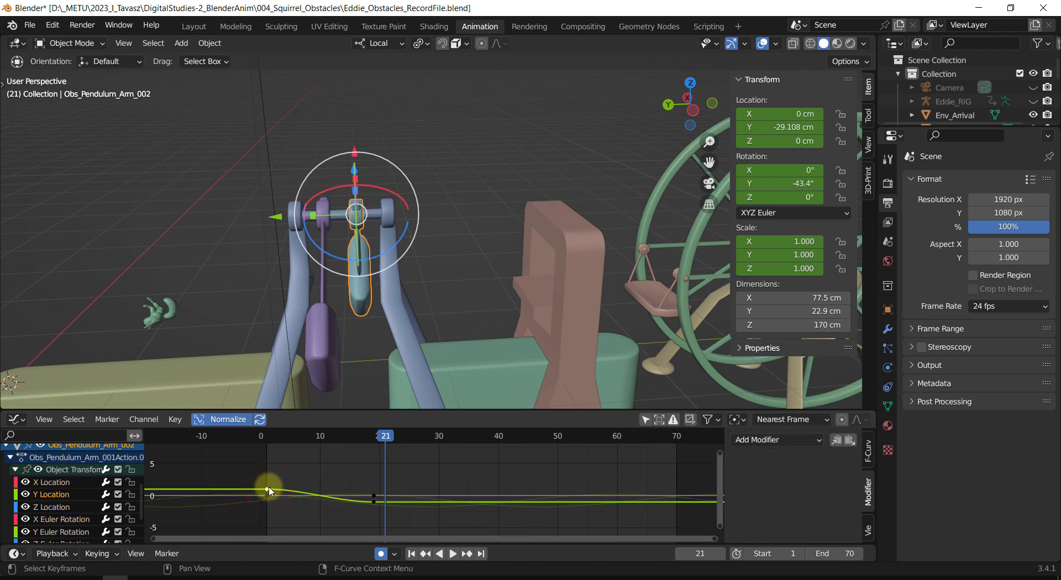
key("Delete")
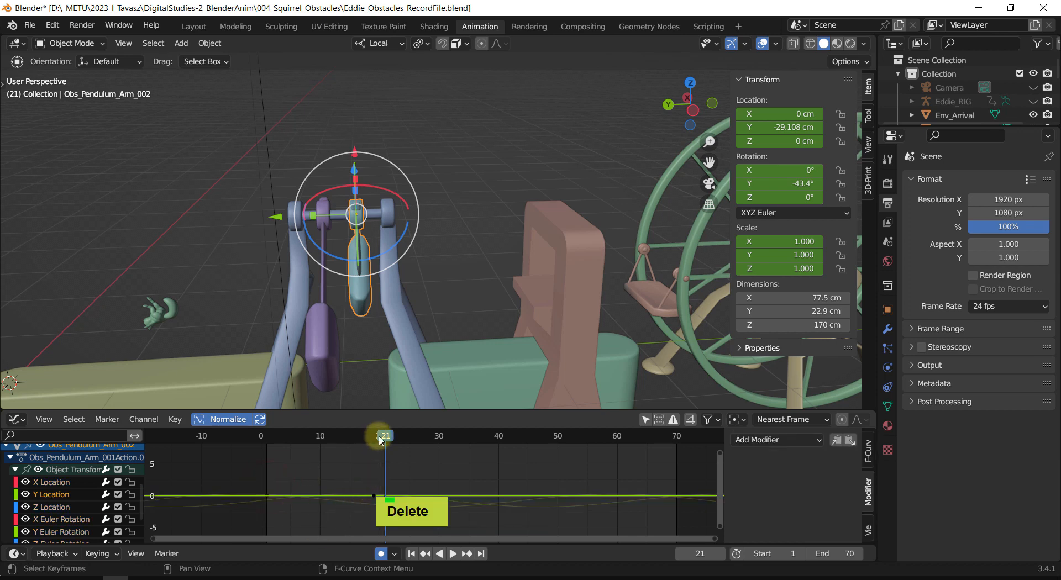
left_click_drag(381, 440, 546, 440)
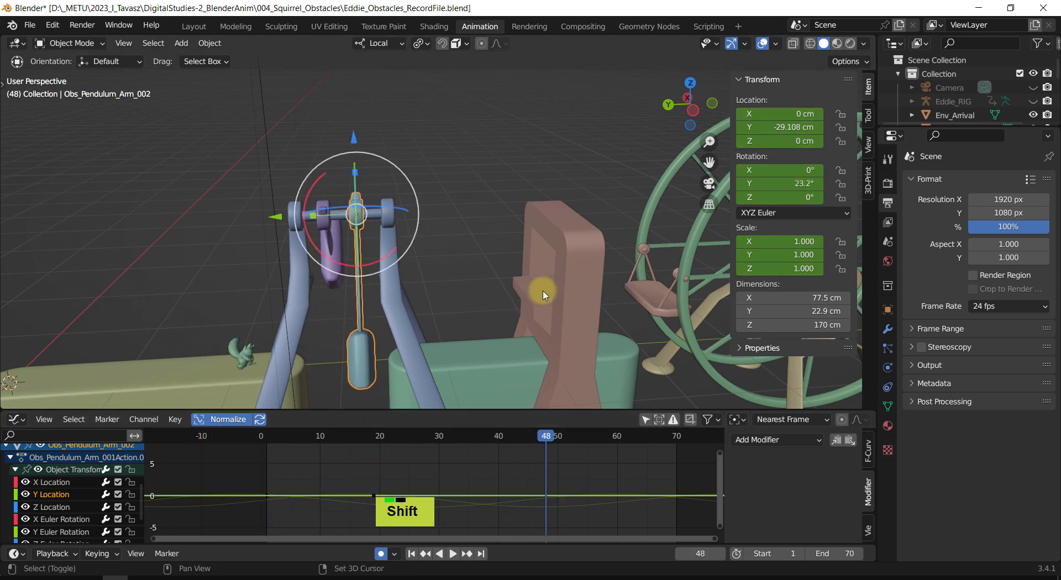
Select the gate door in the brown gate obstacle and keyframe its location at frame 1.
middle_click_drag(543, 289, 435, 253, "shift")
scroll(426, 280, "up", 5)
left_click(428, 282)
scroll(434, 276, "up", 2)
left_click_drag(466, 437, 272, 447)
key("shift+Left")
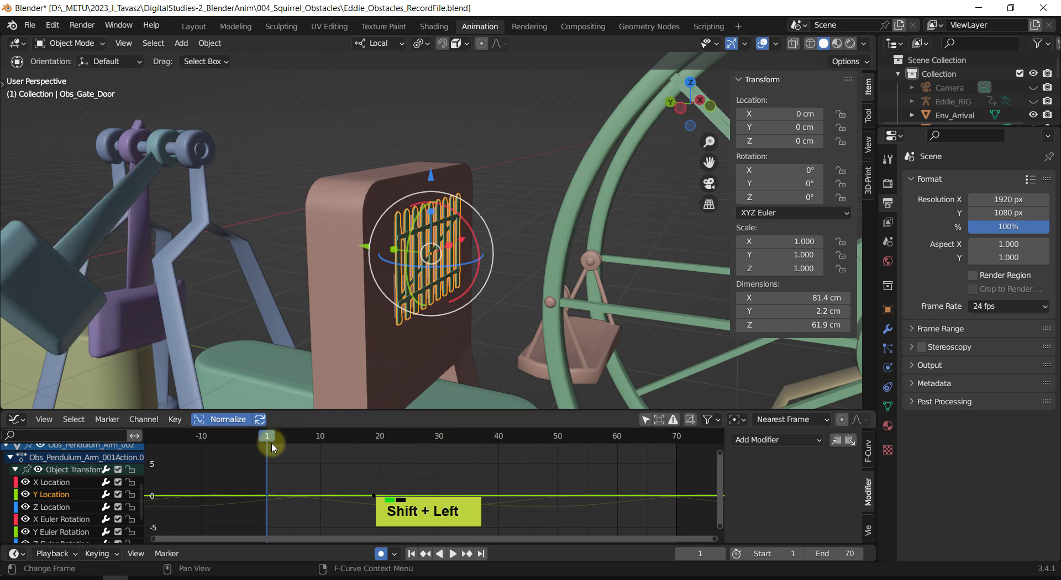
middle_click_drag(493, 192, 493, 204, "shift")
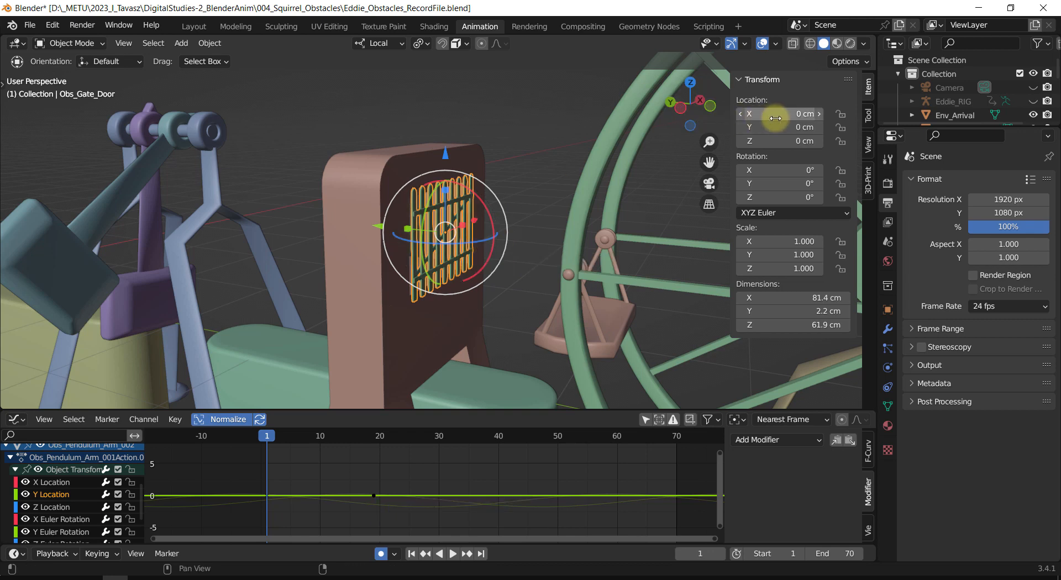
key("i")
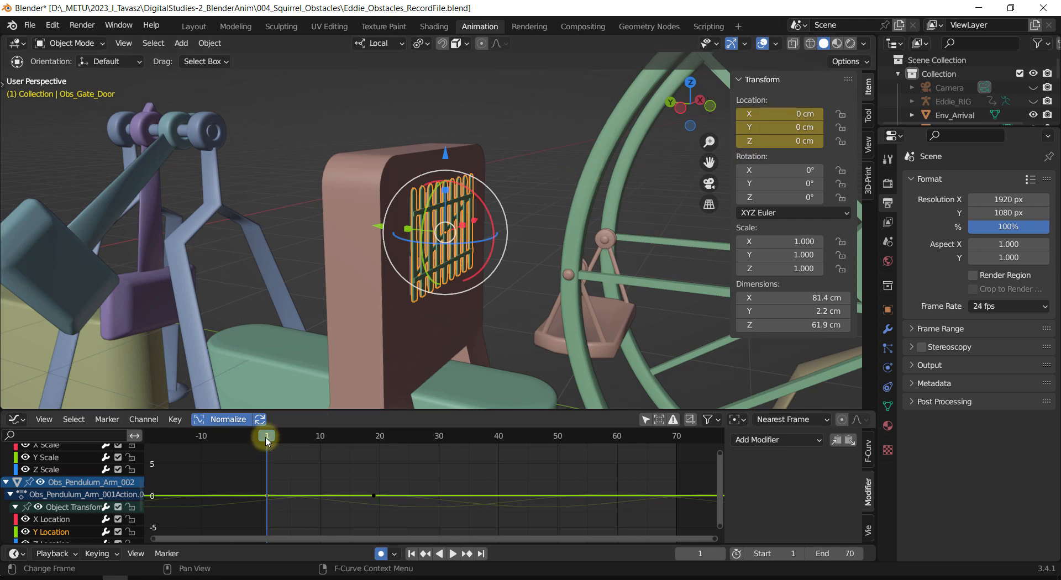
Keyframe the gate door's unchanged location at frame 10.
key("space")
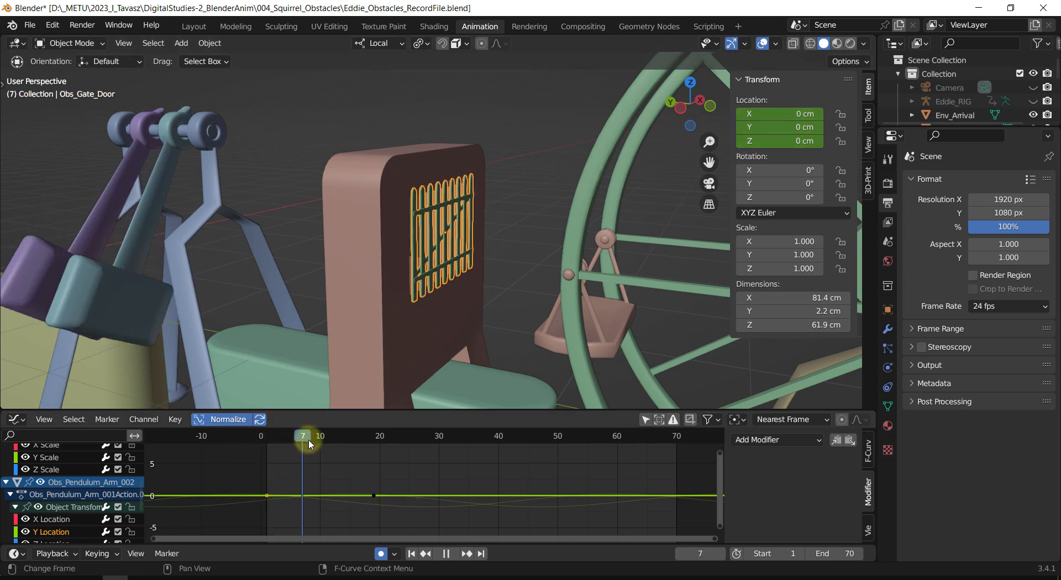
key("space")
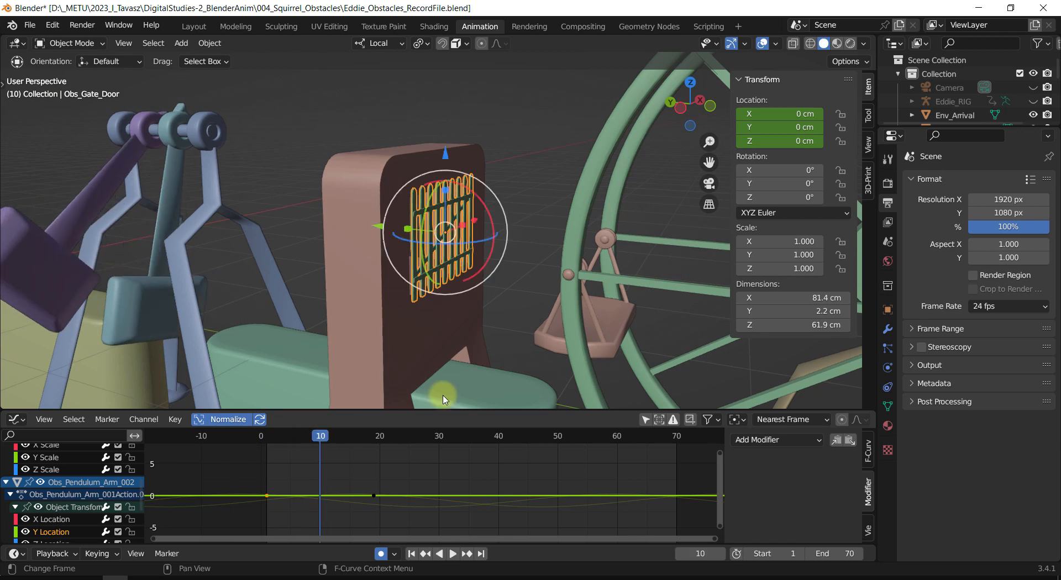
key("i")
key("i")
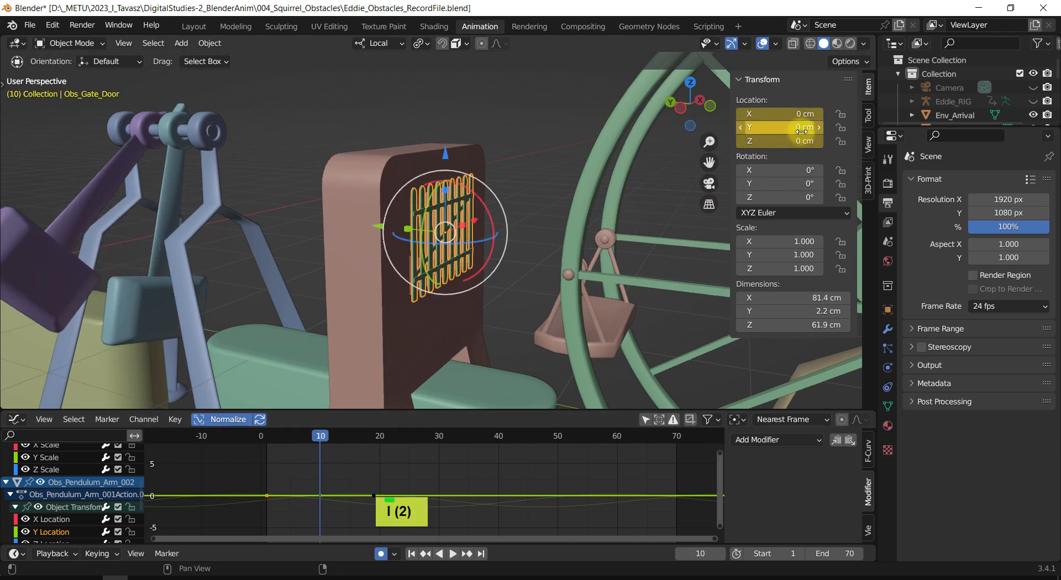
At frame 15, lower the gate door to a Z location of about -53.9 cm and preview the drop.
left_click_drag(322, 435, 349, 441)
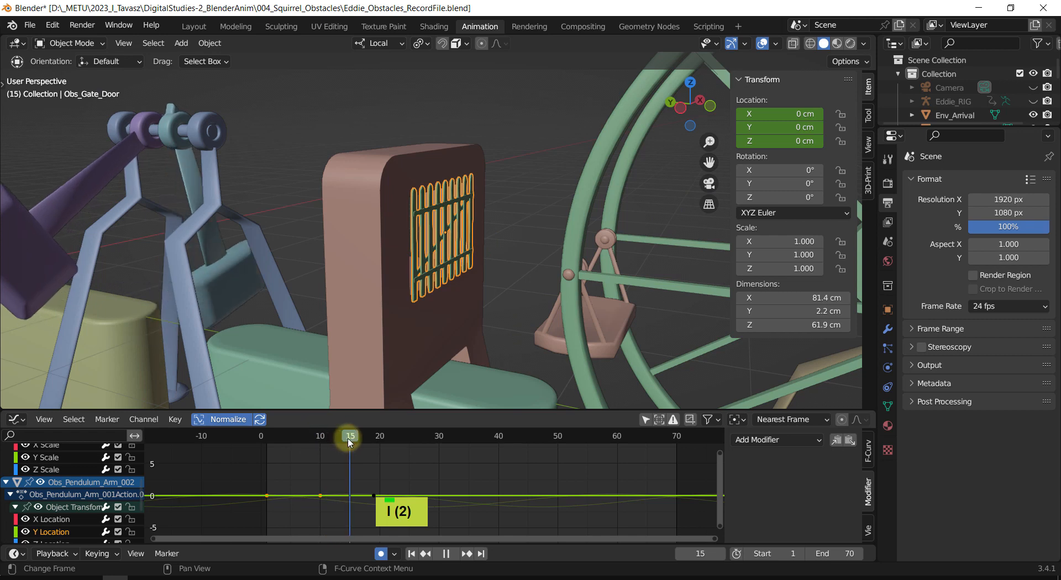
left_click_drag(446, 182, 461, 260)
mouse_move(461, 260)
middle_mouse_down()
mouse_move(469, 251)
mouse_move(460, 256)
middle_mouse_up()
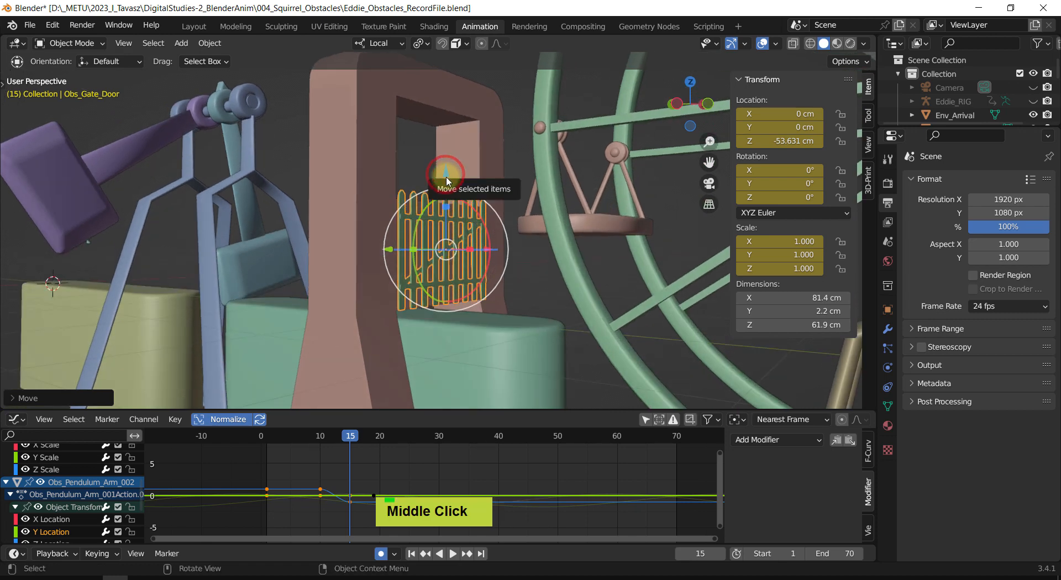
left_click_drag(446, 177, 446, 179)
middle_click_drag(462, 225, 456, 247, "shift")
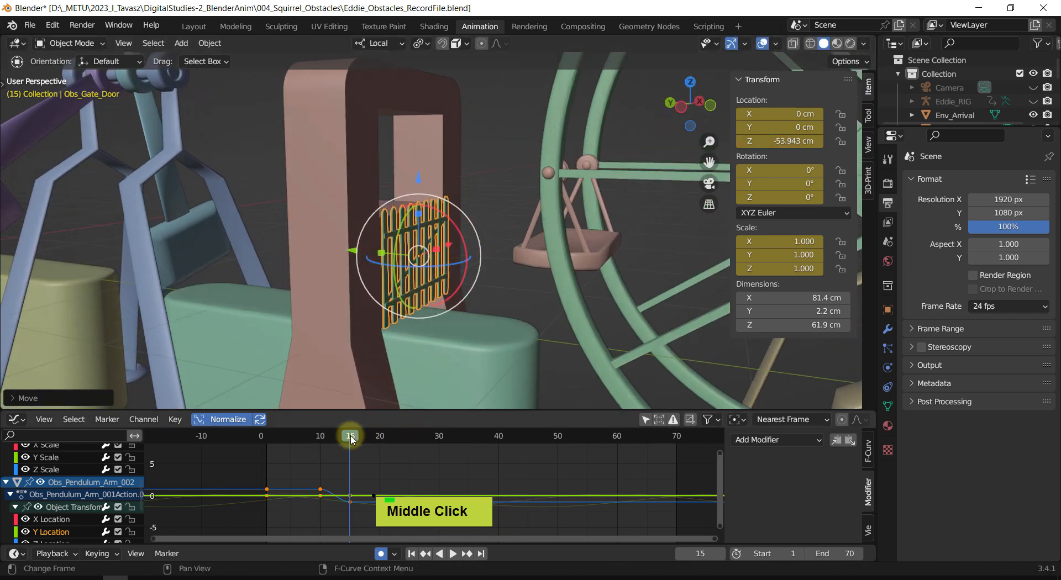
key("shift+space")
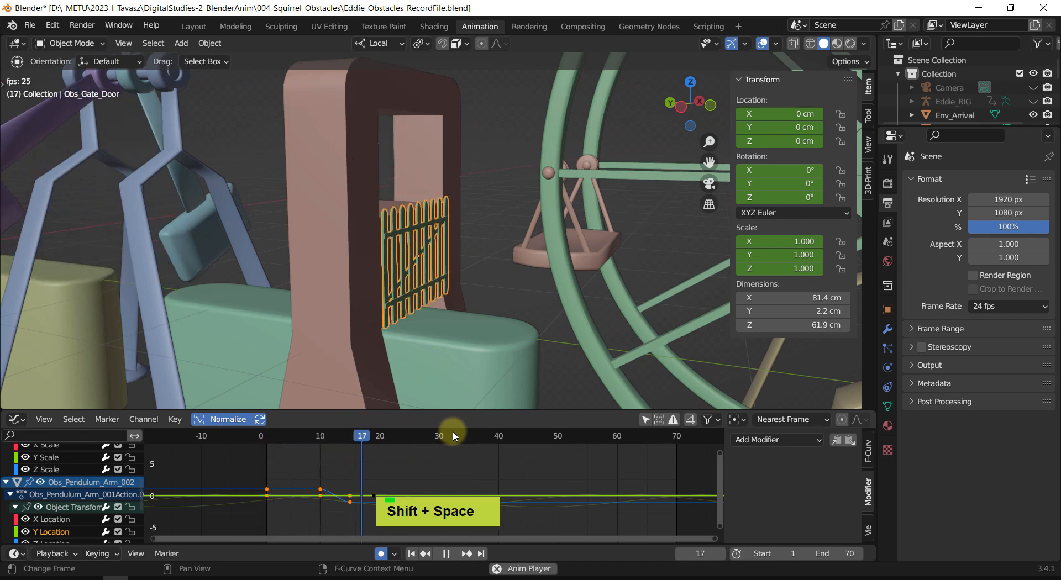
key("shift+space")
left_click_drag(319, 436, 352, 475)
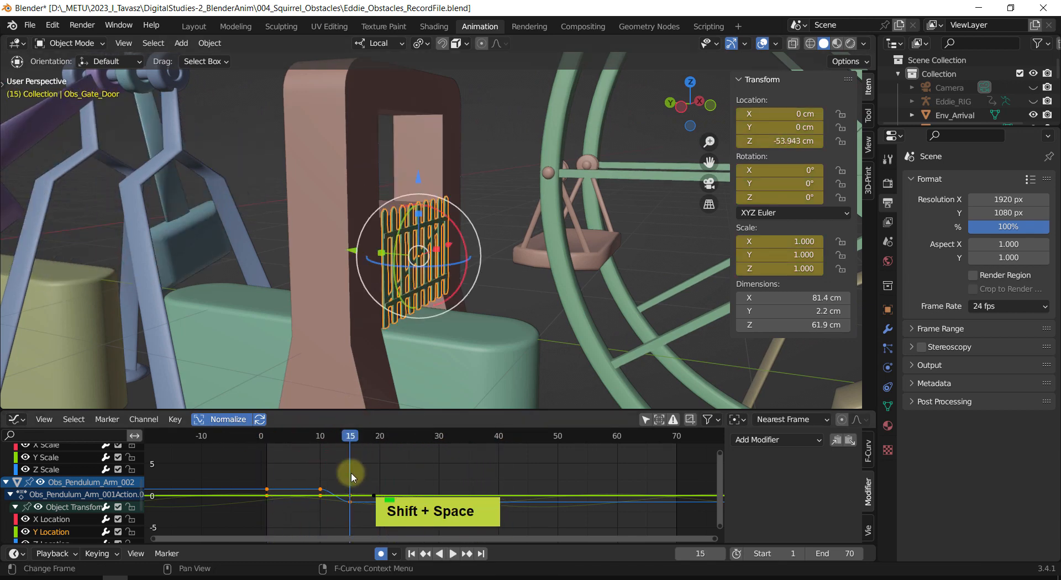
Copy the gate door's lowered Z Location key from frame 15 to frame 24 and its raised key from frame 10 to frame 28.
left_click(353, 504)
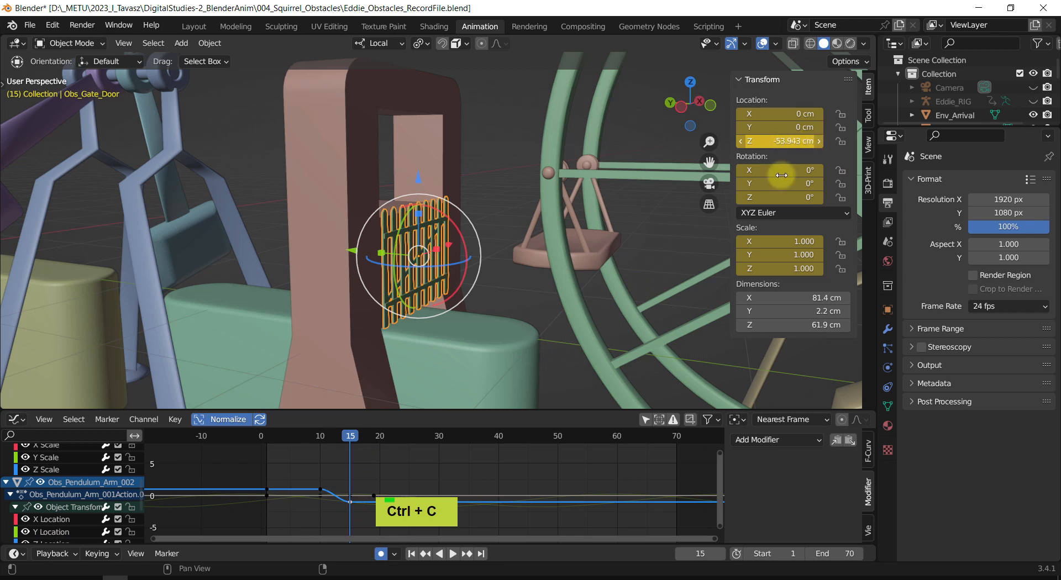
mouse_move(350, 436)
left_mouse_down()
mouse_move(404, 442)
mouse_move(407, 462)
left_mouse_up()
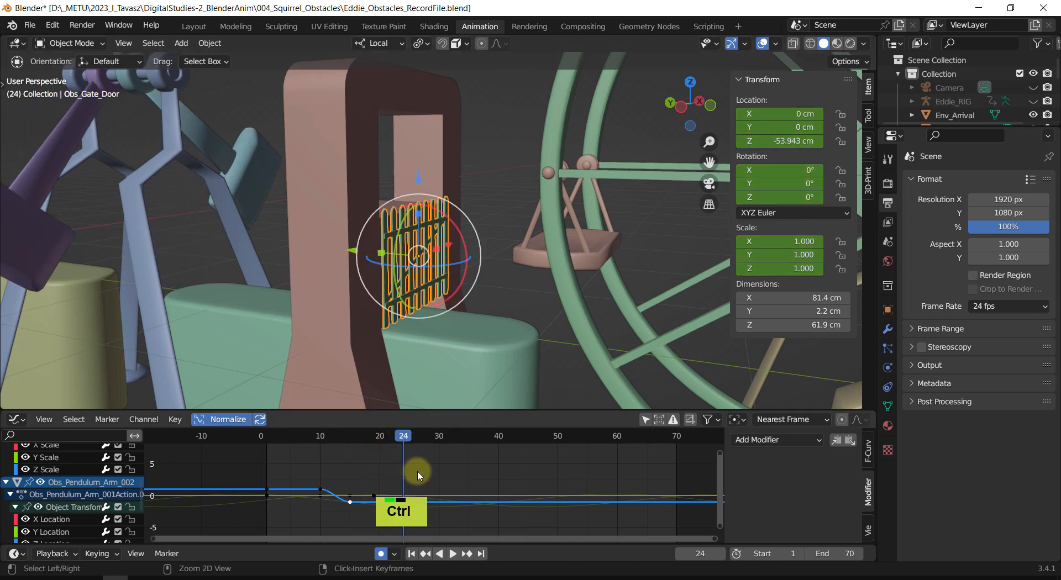
key("ctrl+v")
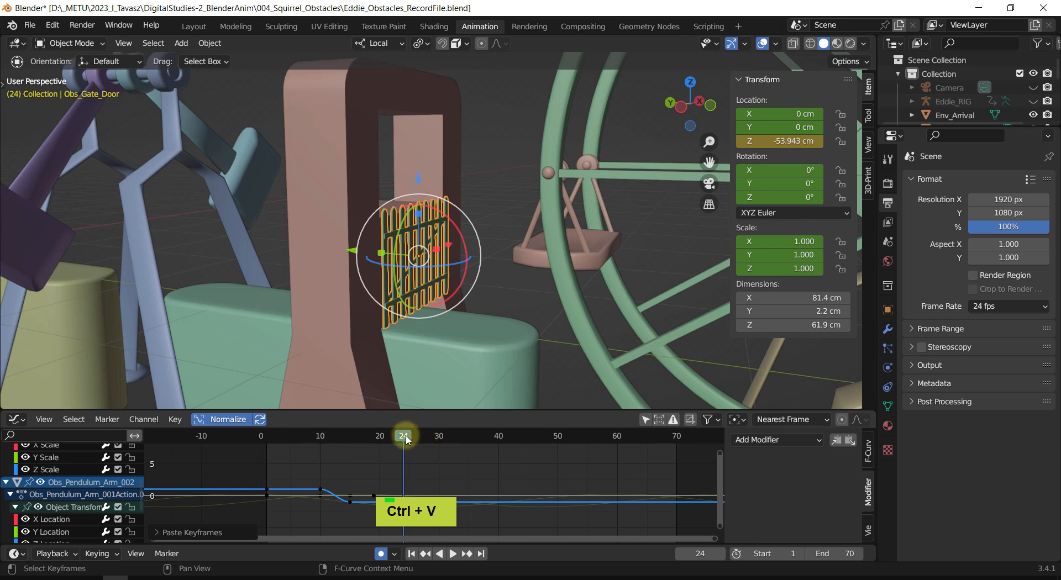
left_click_drag(406, 439, 433, 444)
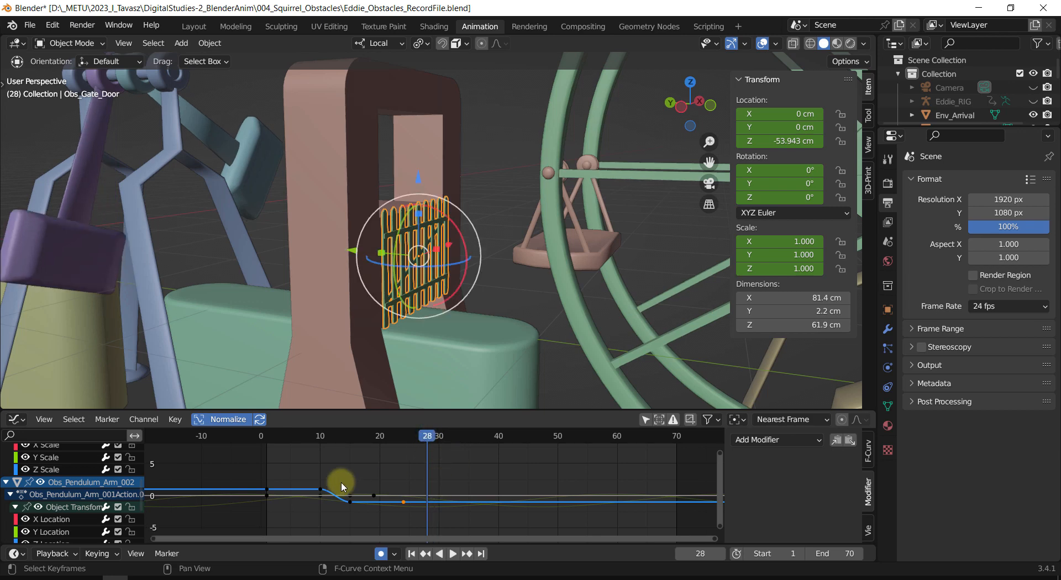
key("ctrl+c")
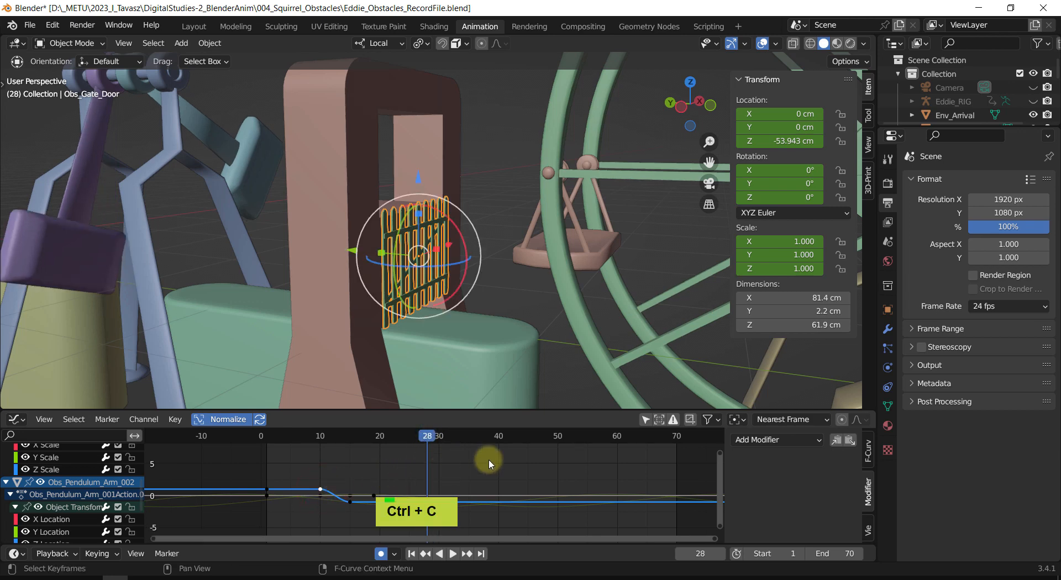
key("ctrl+v")
Play and scrub the animation from the start to check the gate door's lowering and rising.
left_click_drag(429, 435, 271, 446)
key("shift+space")
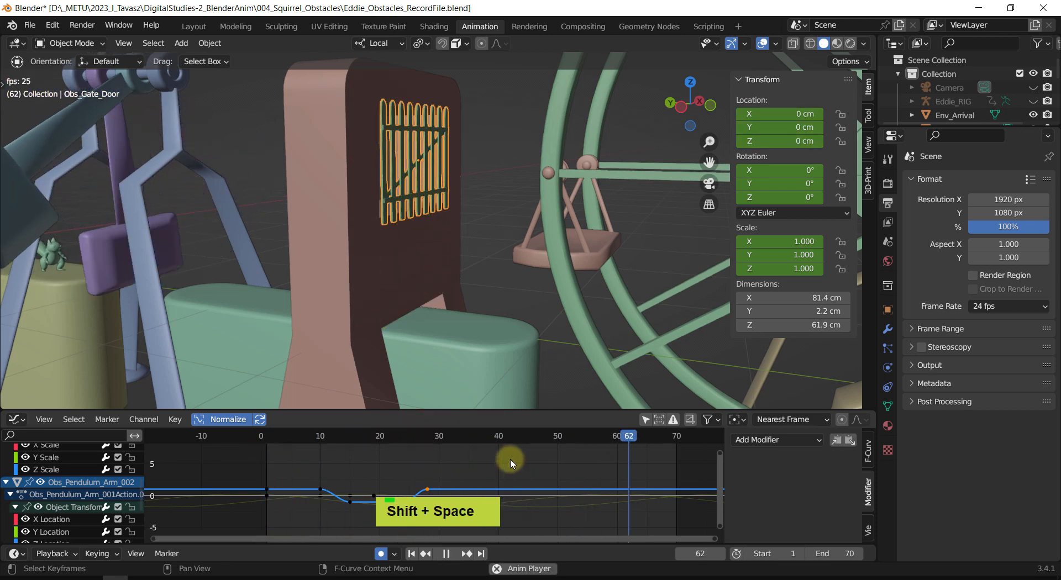
key("shift+space")
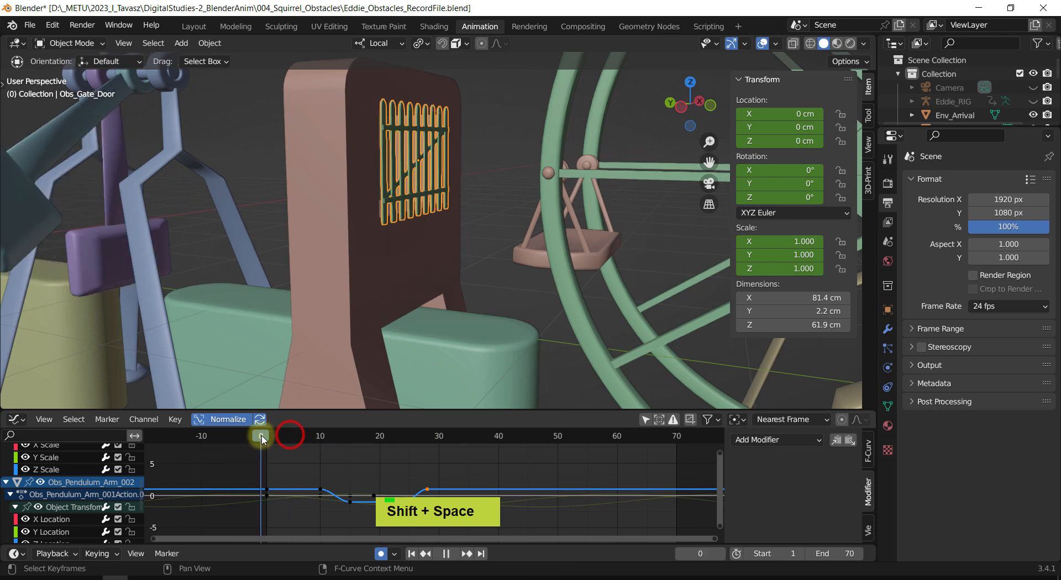
key("shift+space")
key("shift+space")
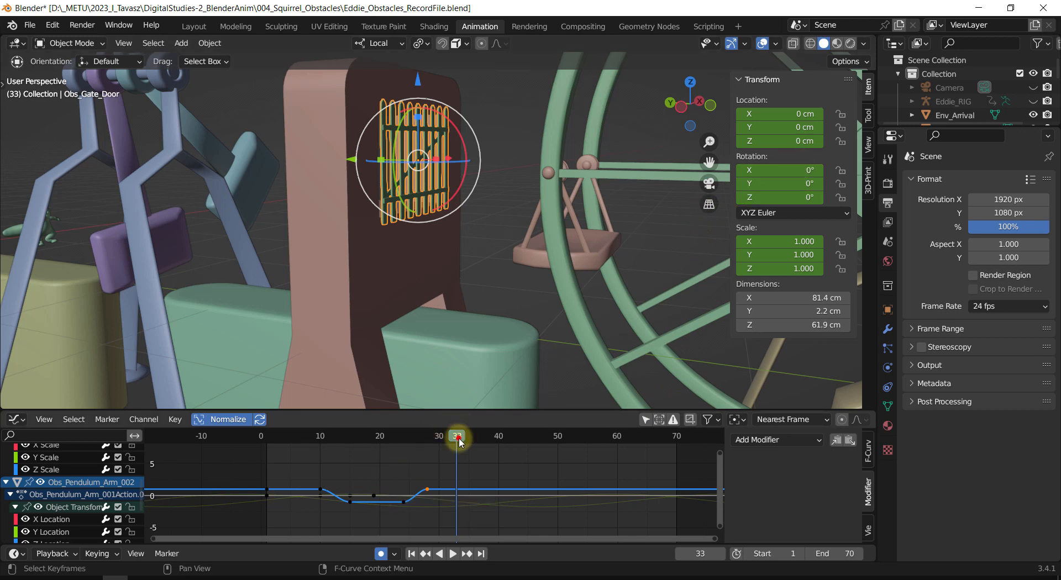
left_click_drag(459, 438, 349, 445)
key("shift+space")
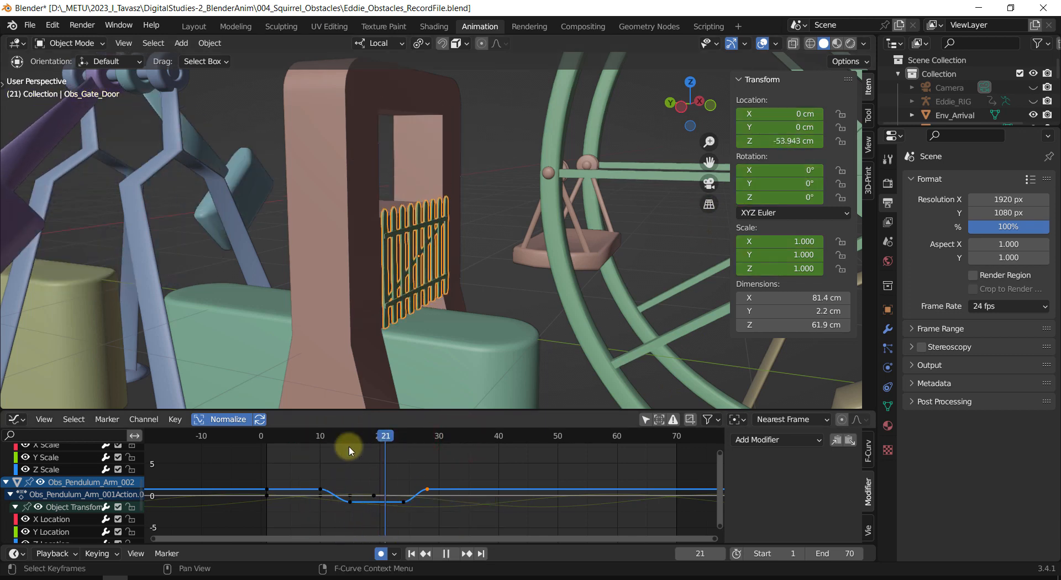
key("Escape")
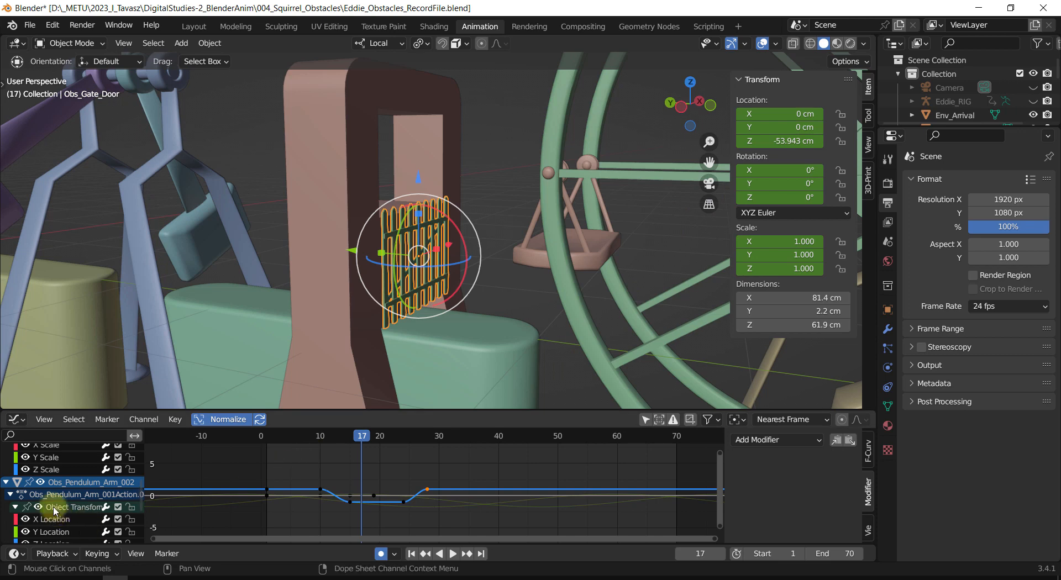
Collapse the channels of both pendulum arms and expand the Object Transforms of Obs_Gate_Door in the graph's channel list.
scroll(56, 511, "up", 5)
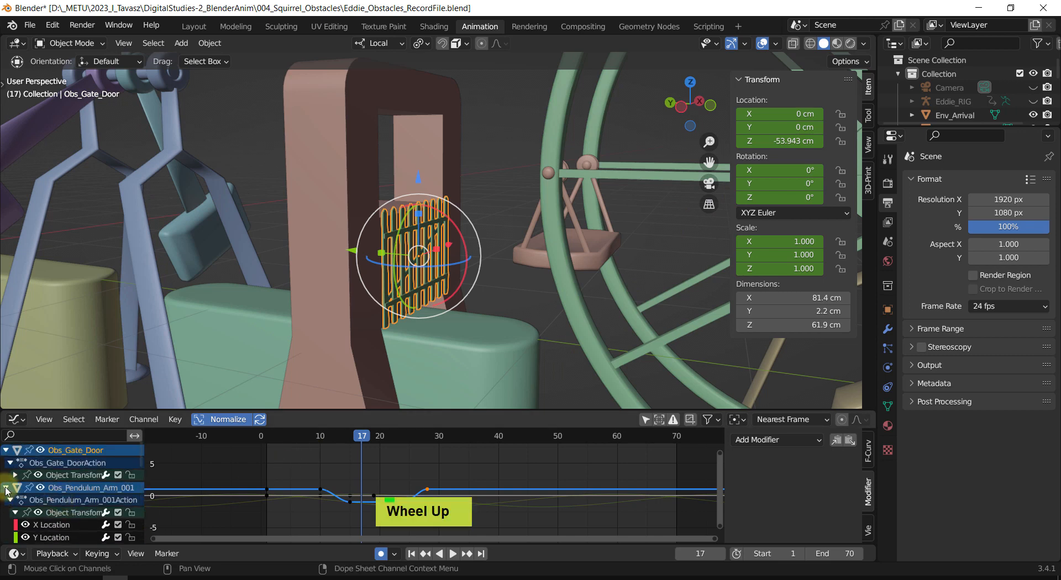
left_click(7, 488)
left_click(6, 501)
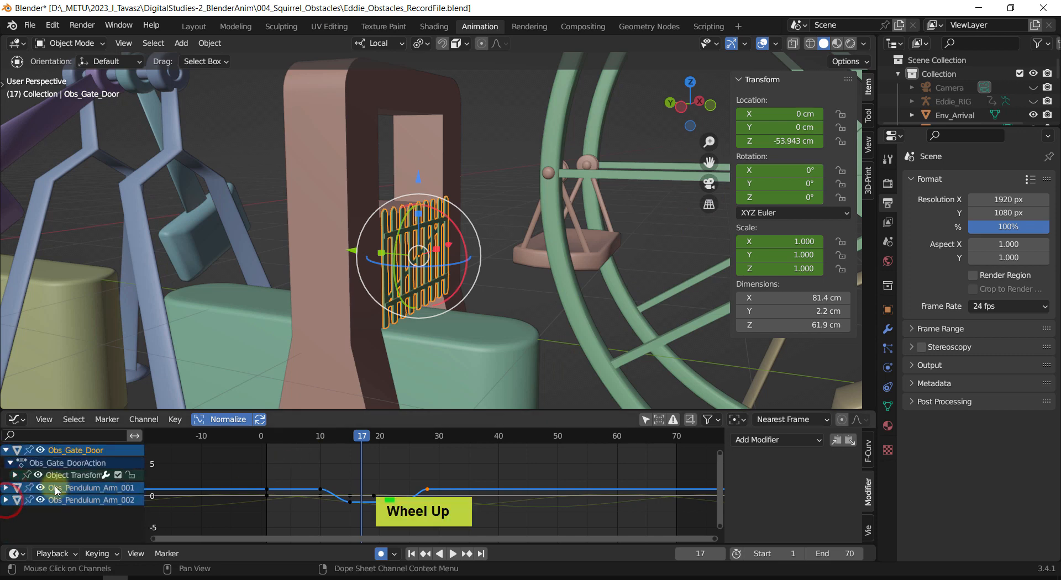
left_click(14, 475)
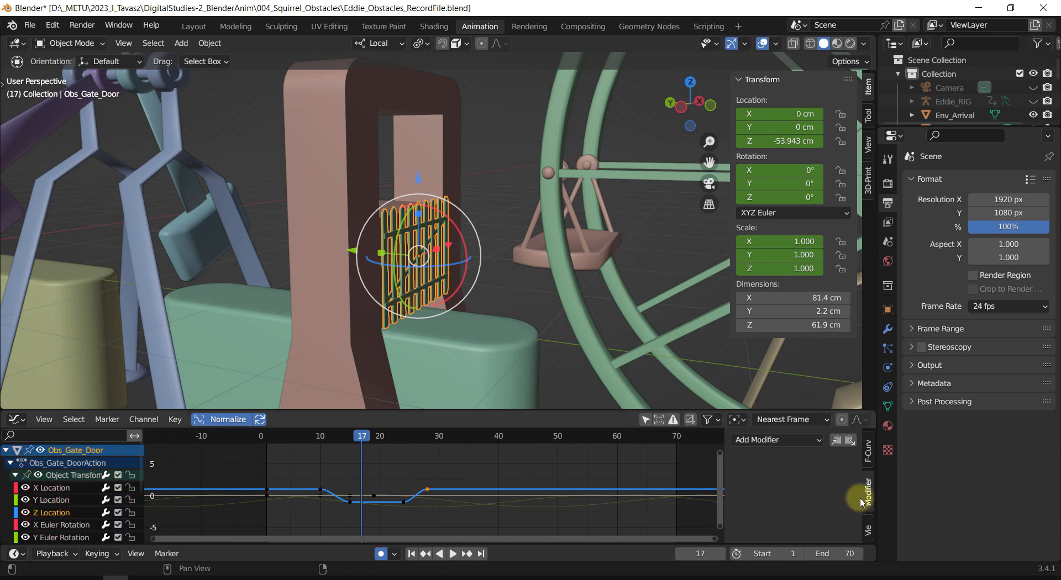
Add a Cycles modifier to the gate door's Z Location curve and scrub back to frame 0.
left_click(822, 440)
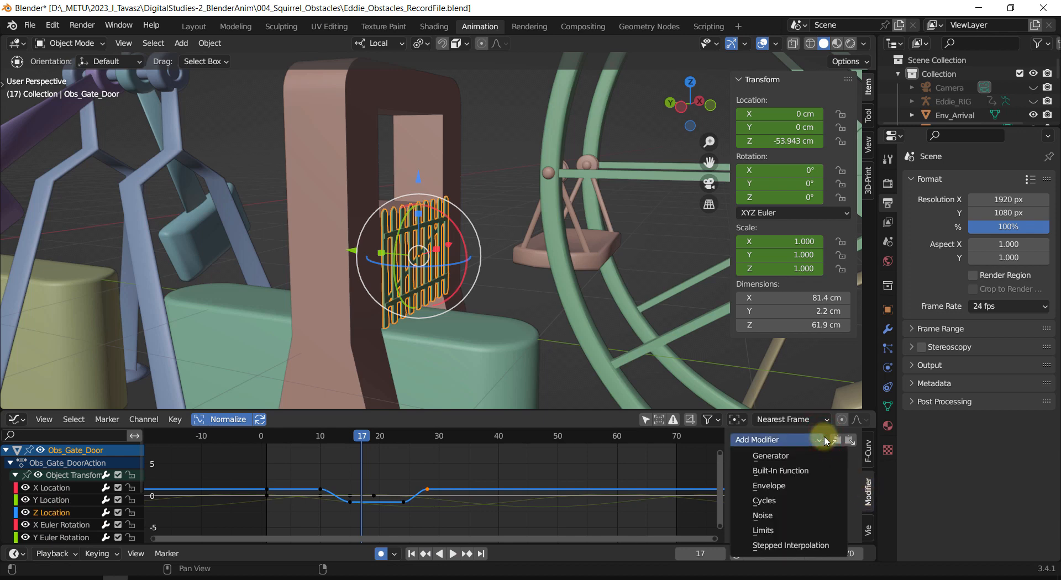
left_click(766, 501)
scroll(541, 489, "down", 1)
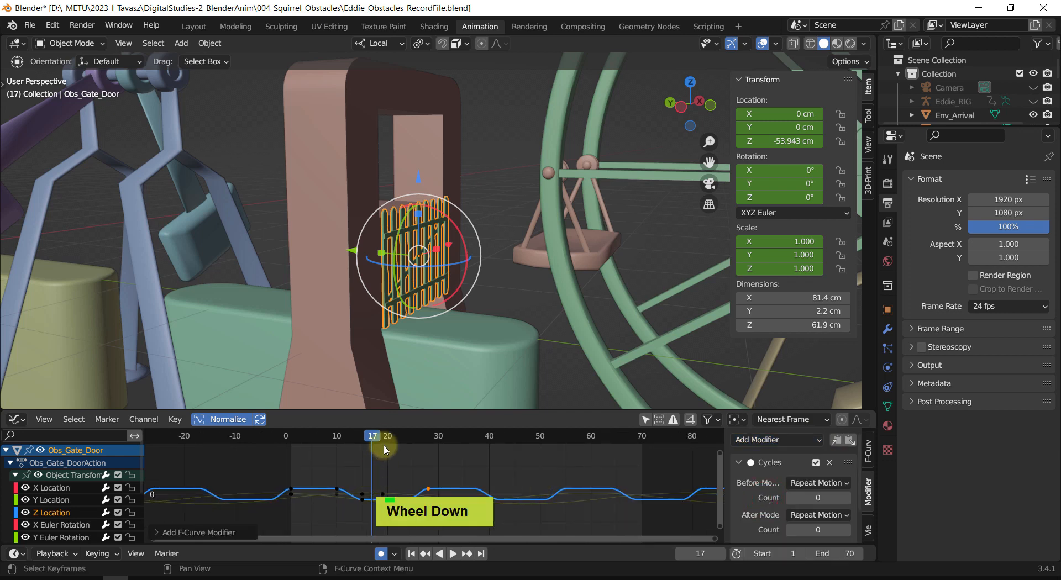
left_click_drag(376, 436, 271, 448)
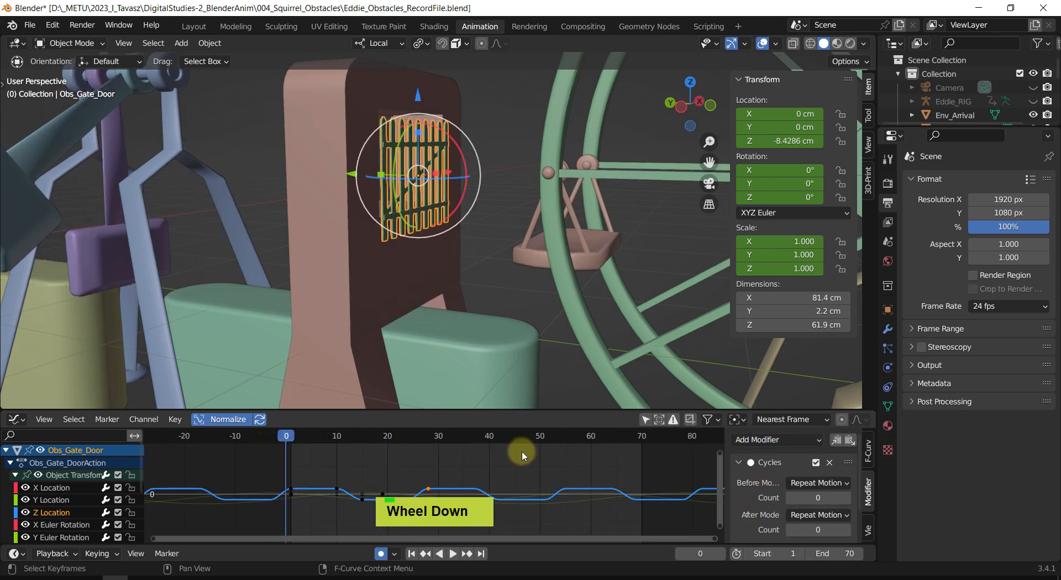
scroll(528, 463, "down", 1)
middle_click_drag(528, 462, 380, 482, "shift")
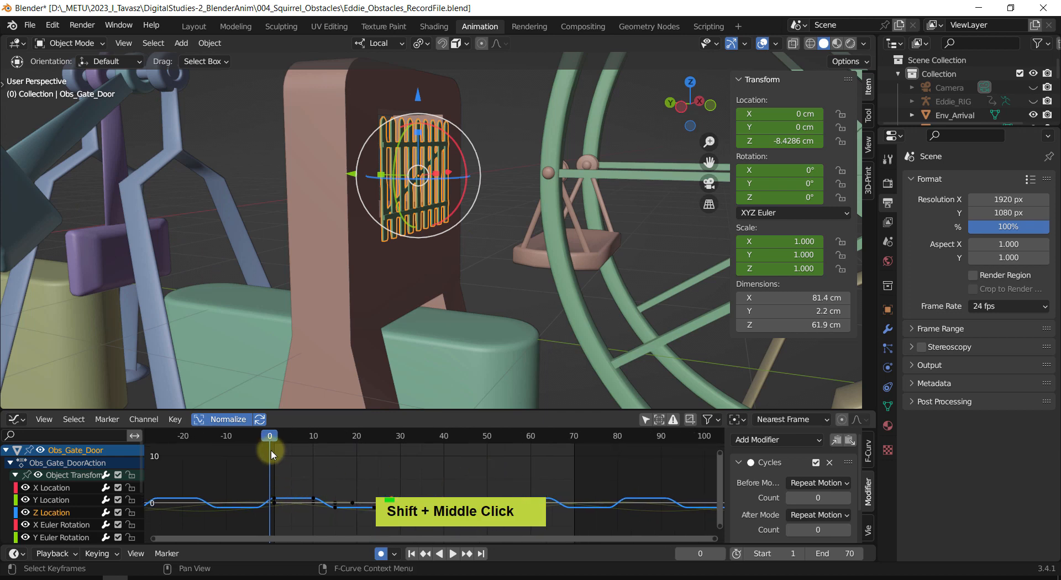
left_click_drag(271, 442, 244, 456)
middle_click_drag(471, 408, 432, 366, "shift")
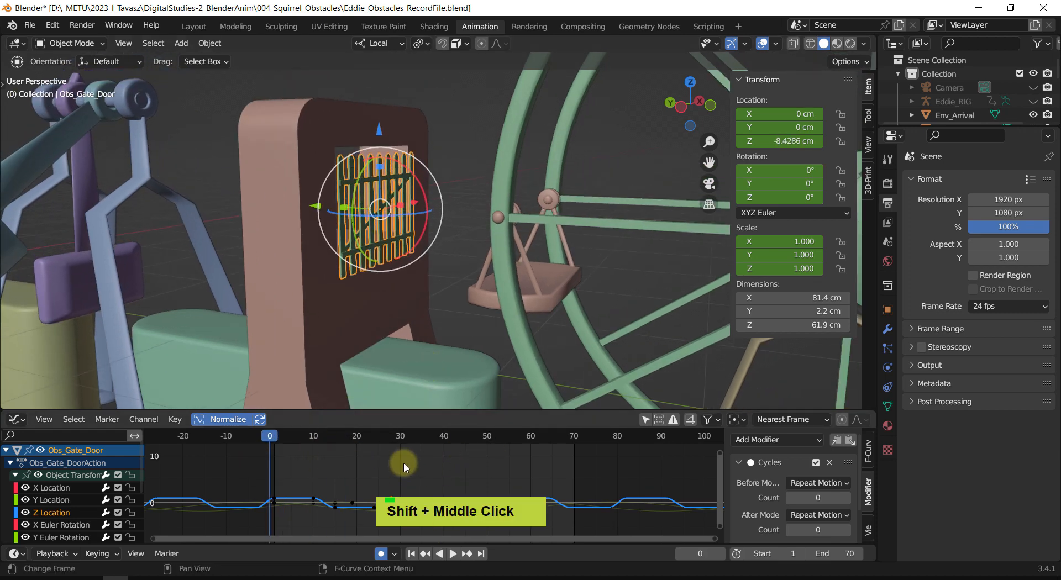
Play the animation to check the gate door's repeating motion, stopping at frame 10.
key("shift+space")
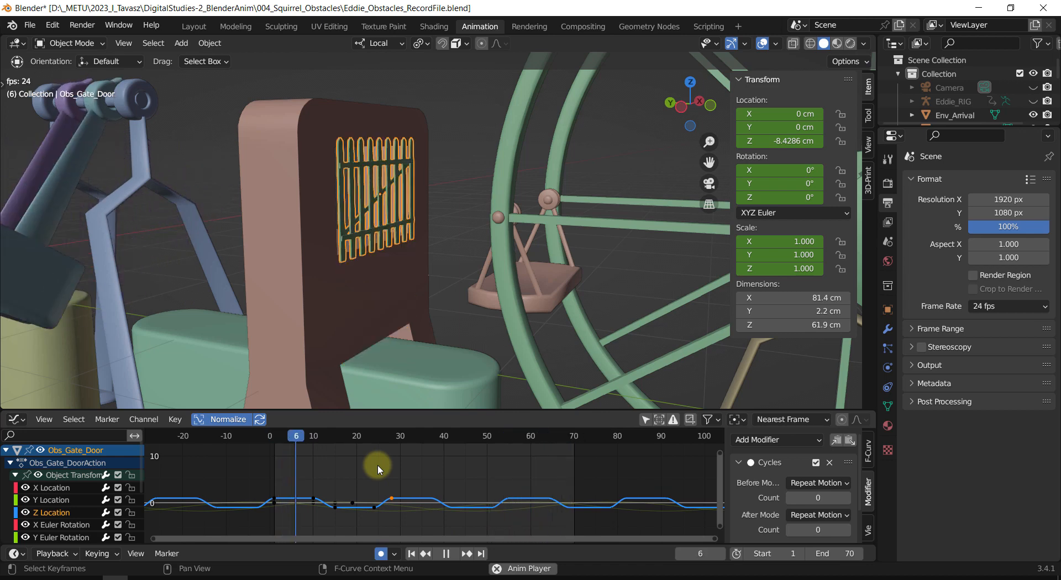
key("shift+space")
middle_click(377, 465, "shift")
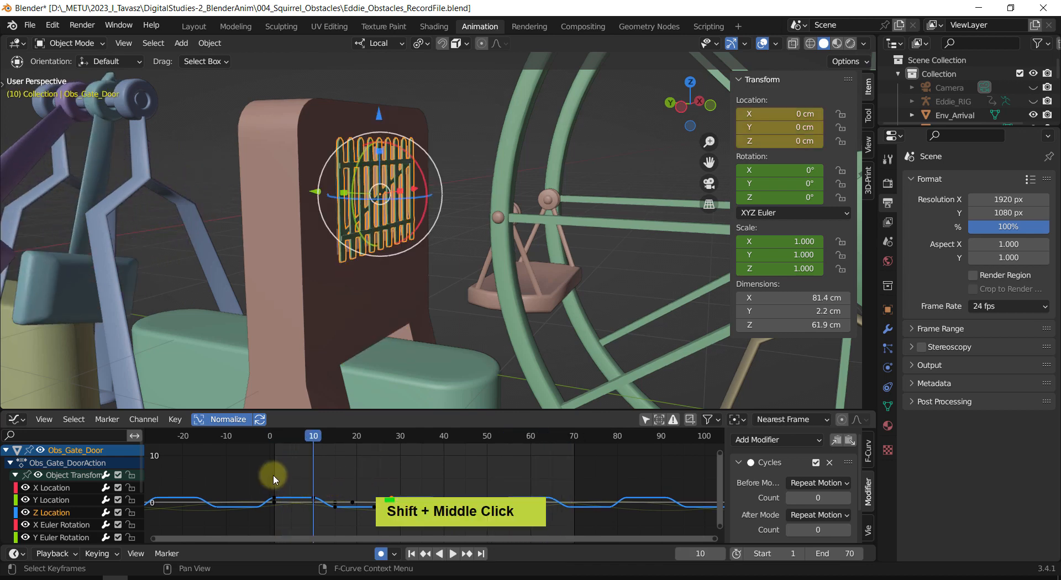
left_click_drag(267, 476, 379, 526)
left_click(371, 475)
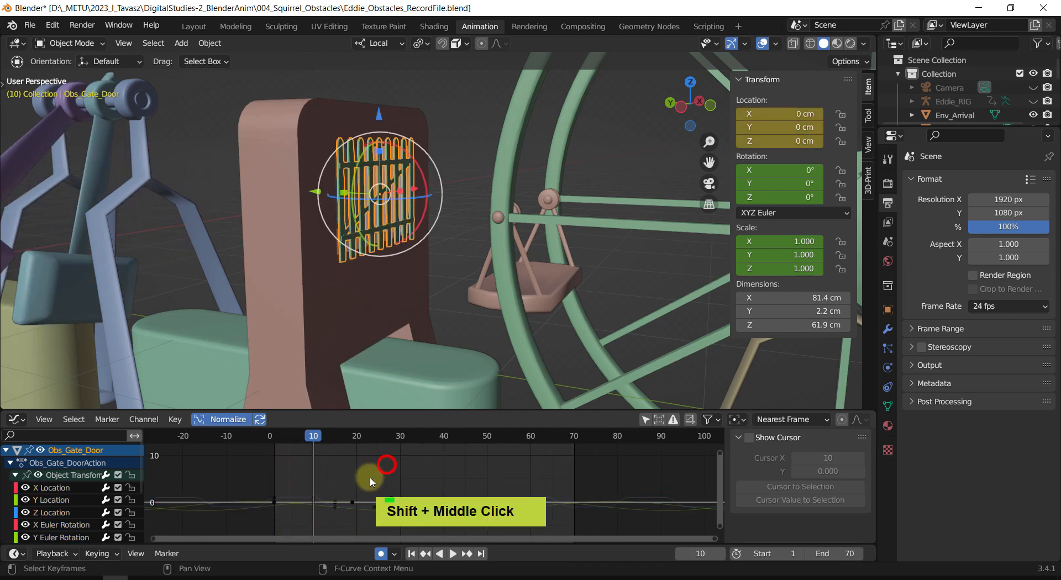
Hide all graph channels except the gate door's Z Location, including those of both pendulum arms.
scroll(51, 487, "down", 2)
left_click(51, 489)
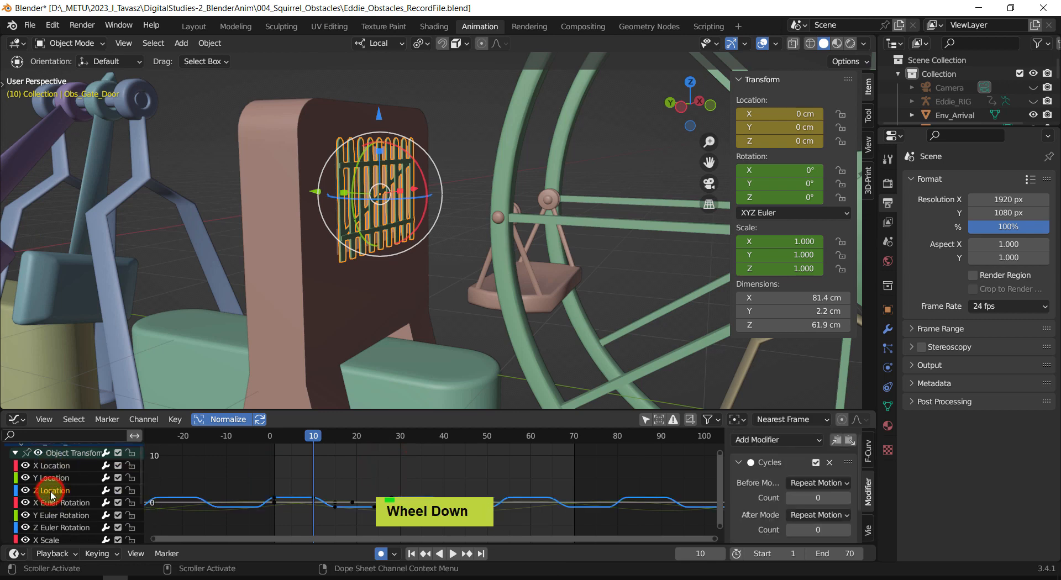
scroll(33, 477, "up", 2)
left_click(10, 464)
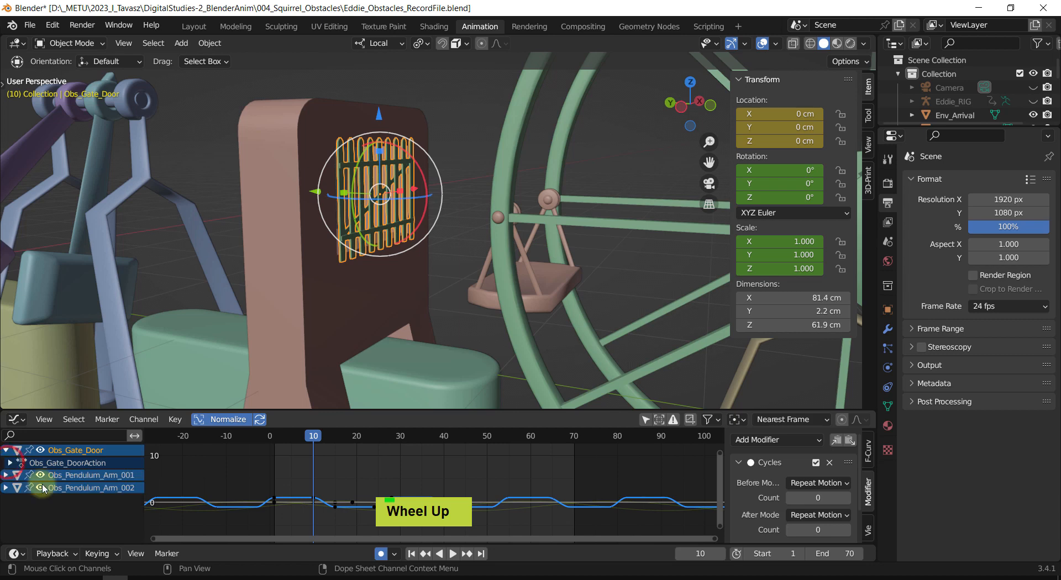
left_click(40, 489)
left_click(10, 464)
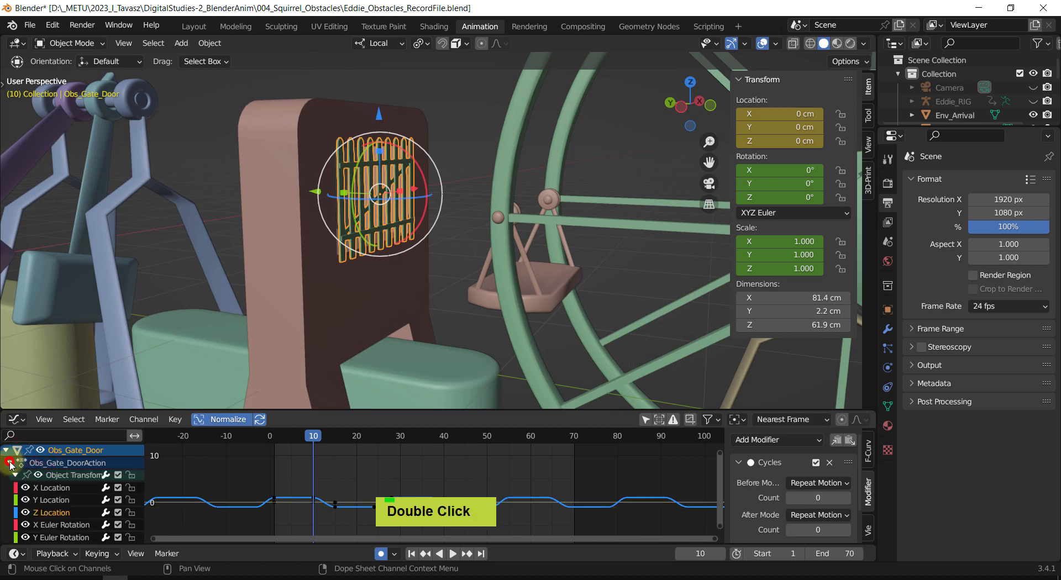
left_click(26, 525)
scroll(28, 514, "down", 3)
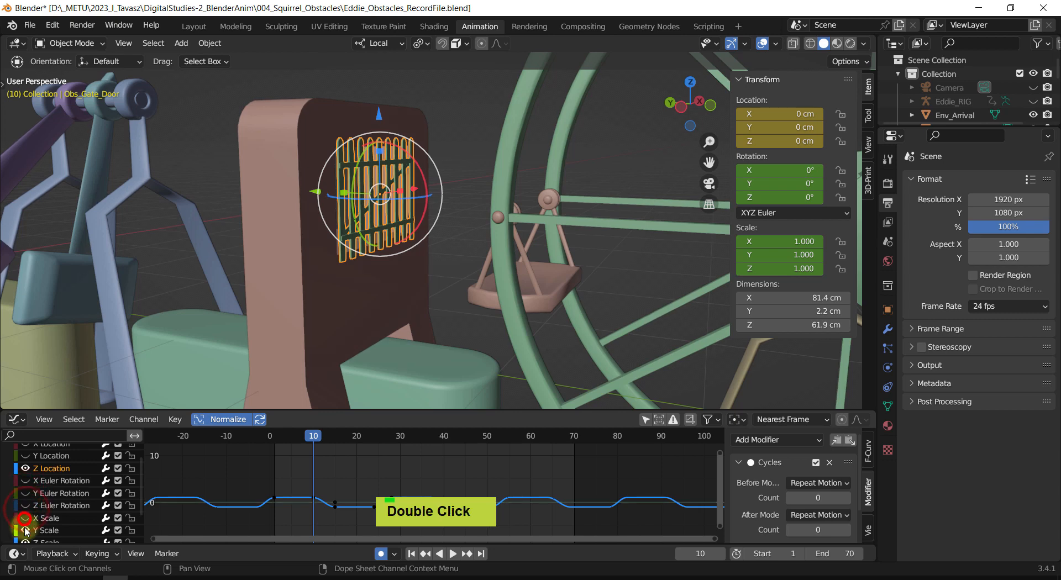
scroll(26, 519, "down", 3)
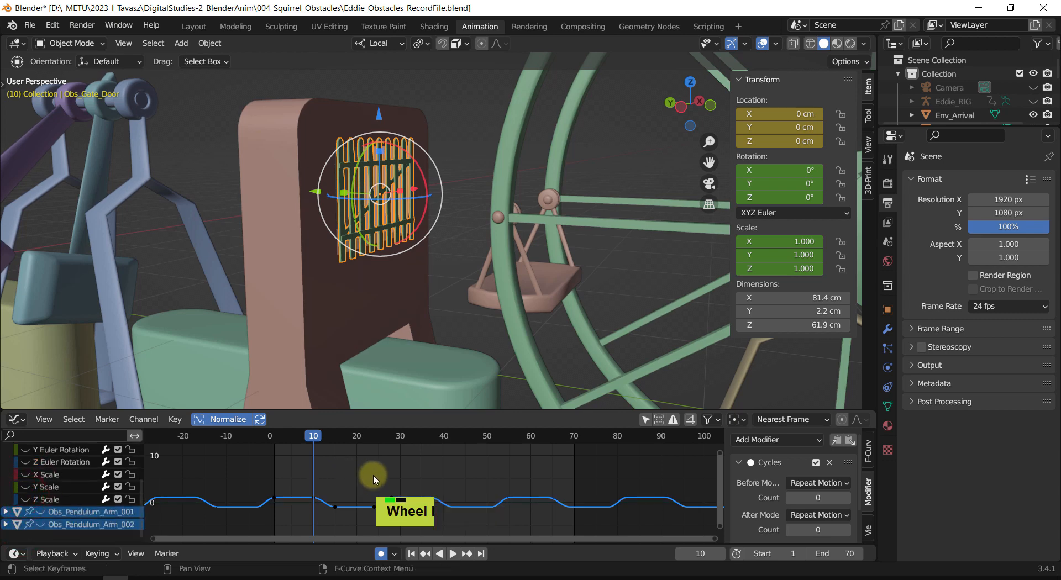
Select the gate door's Z Location curve with all its keys and go back to frame 1.
middle_click_drag(373, 479, 349, 453, "shift")
left_click(342, 469)
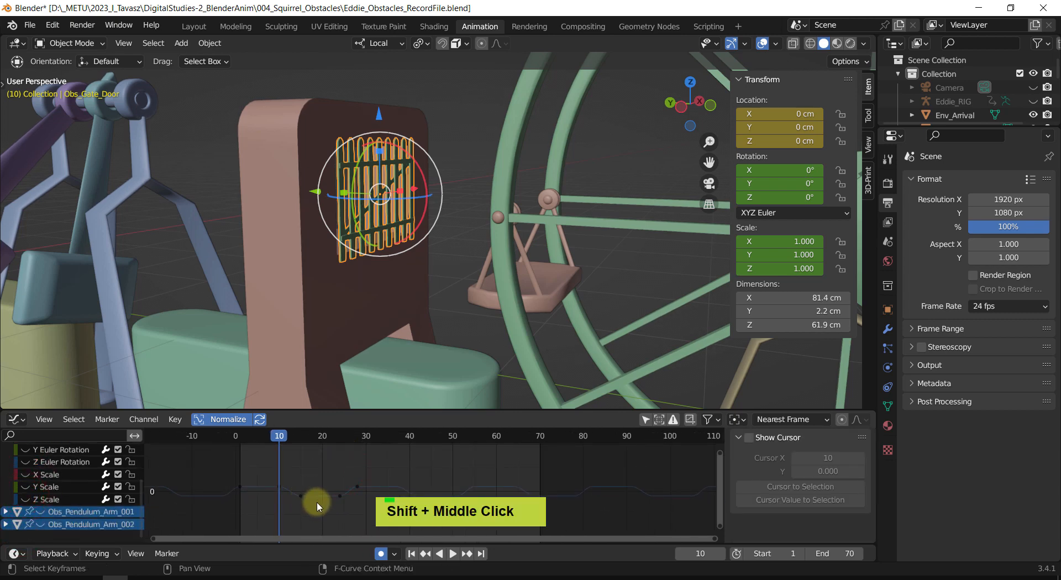
left_click(47, 499)
scroll(86, 469, "up", 3)
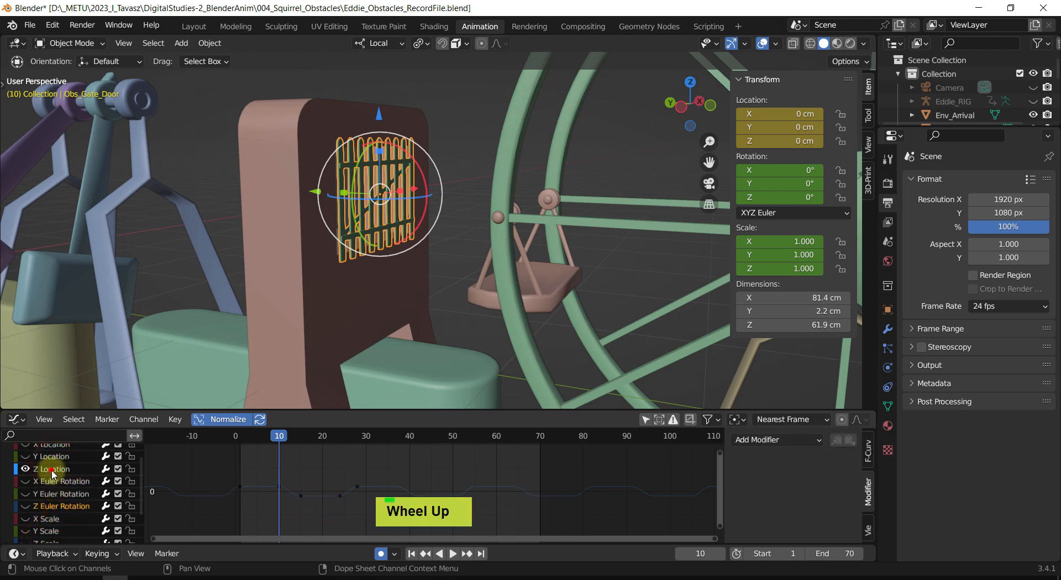
left_click(53, 468)
left_click_drag(232, 467, 367, 507)
left_click_drag(282, 449, 243, 436)
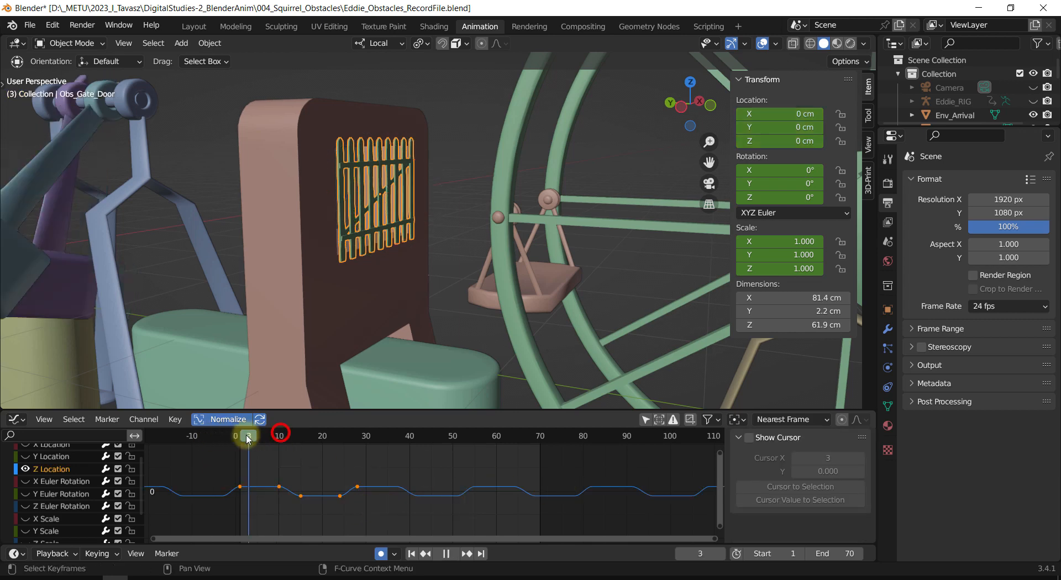
key("shift+Left")
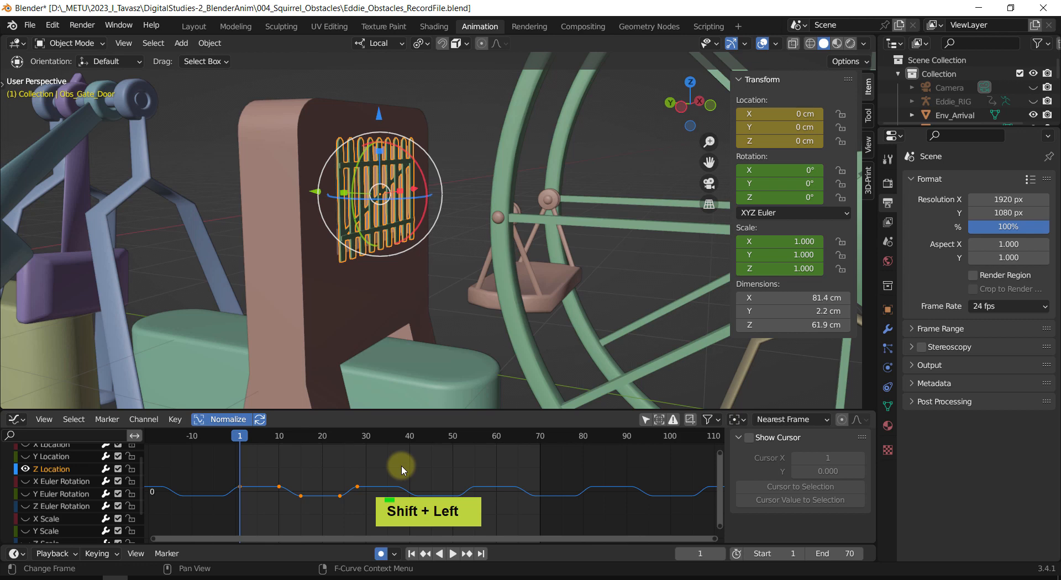
Move the gate door's four Z Location keys after frame 1 later by 11 frames and play the result.
left_click_drag(383, 454, 271, 519)
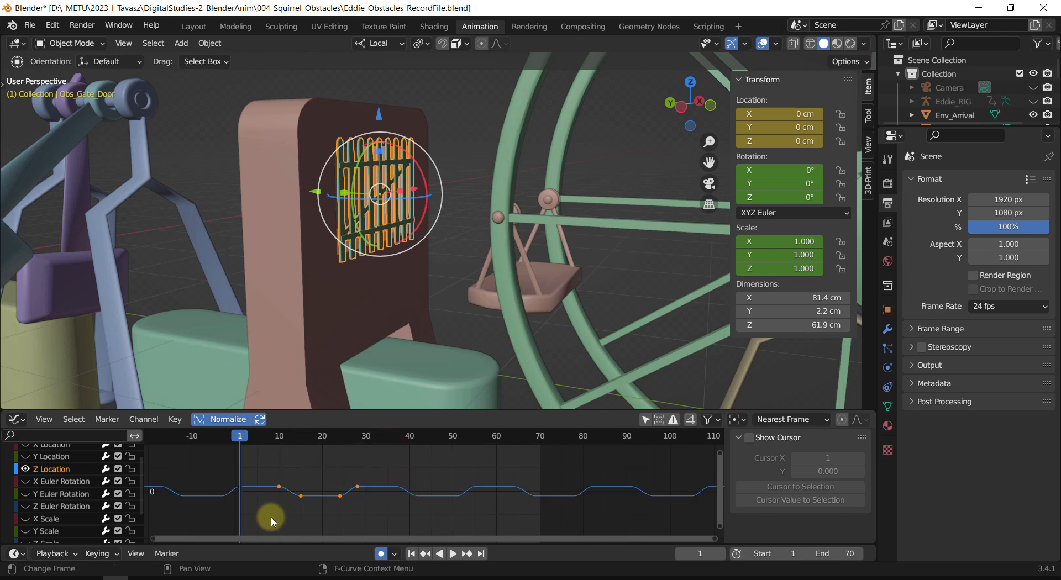
key("g")
key("x")
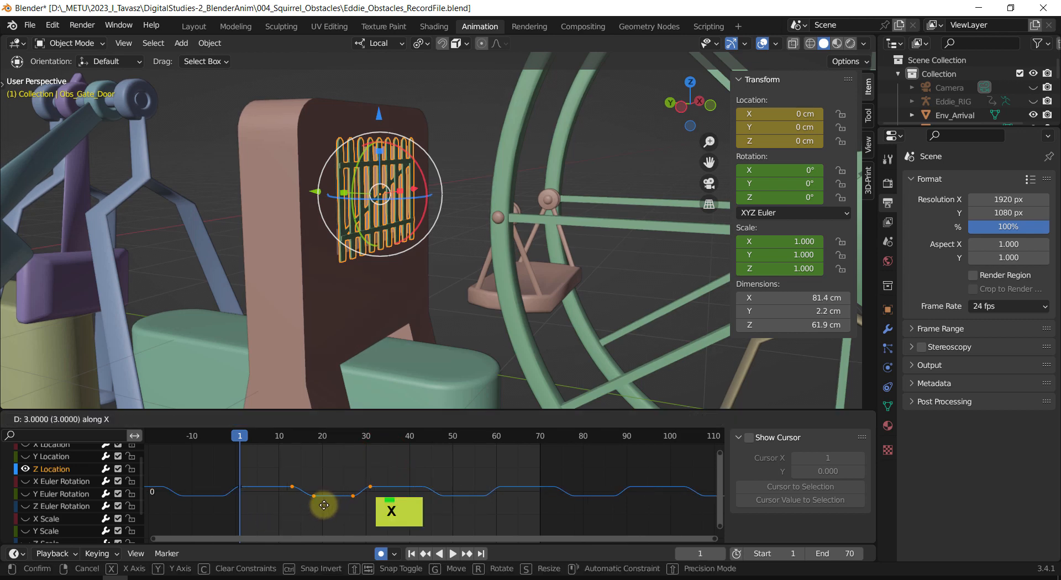
left_click(360, 511)
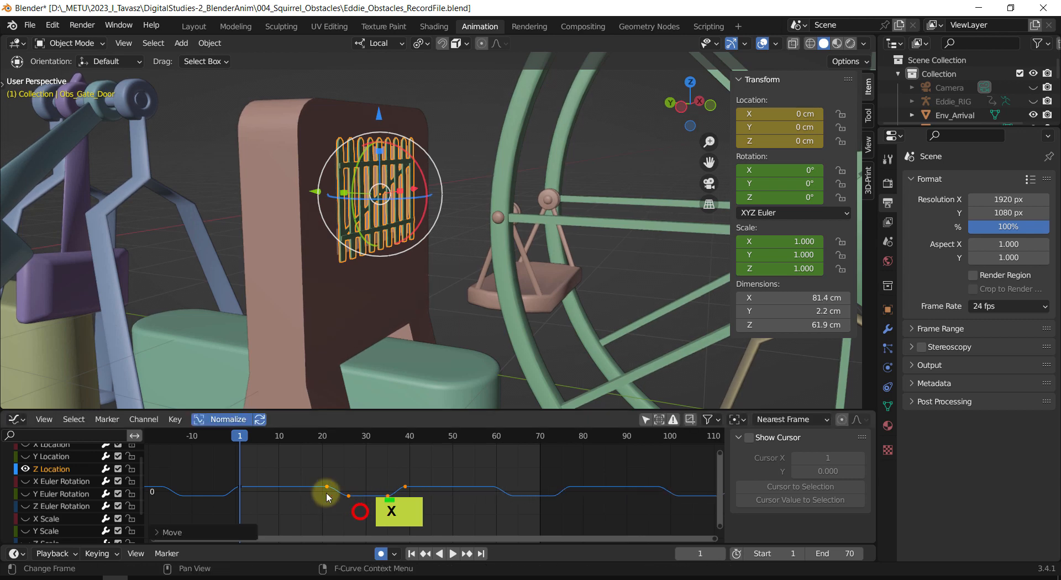
key("shift+space")
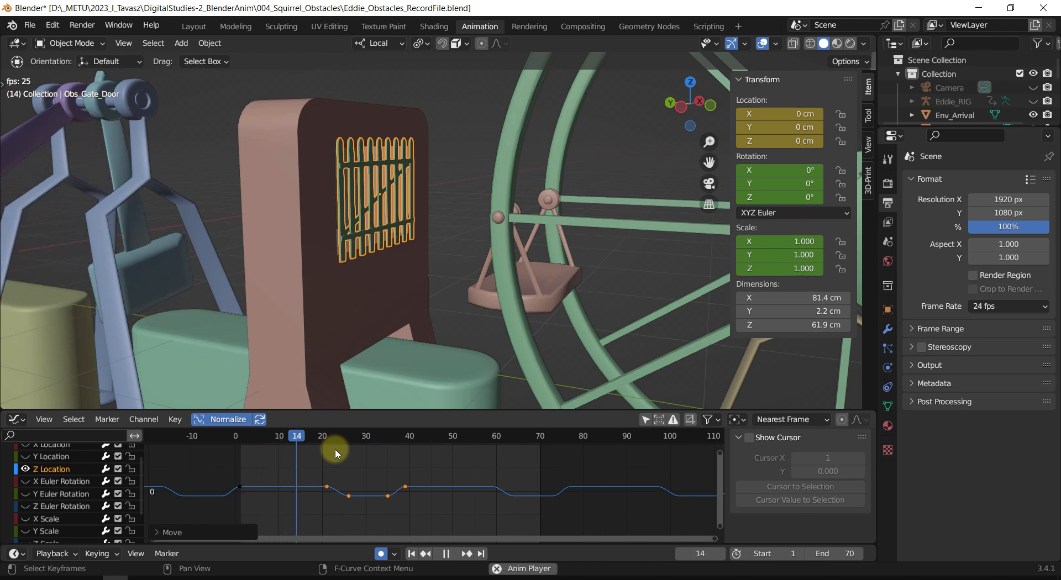
key("shift+space")
Move the gate door's last two Z Location keys 9 frames later, to about frames 44 and 48.
double_click(404, 462)
left_click_drag(424, 463, 371, 522)
middle_click_drag(485, 492, 402, 490, "shift")
key("g")
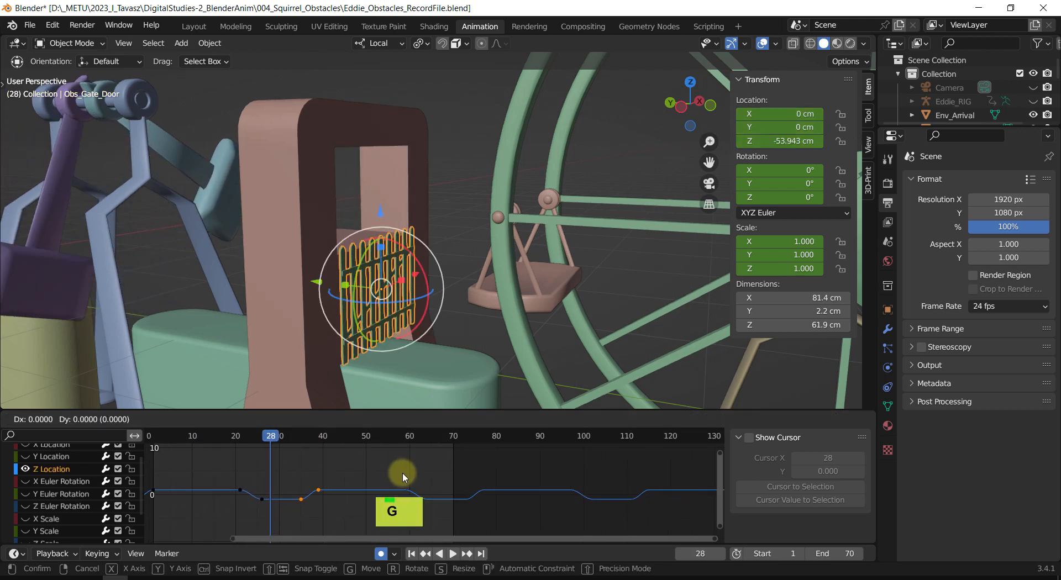
key("x")
left_click(441, 474)
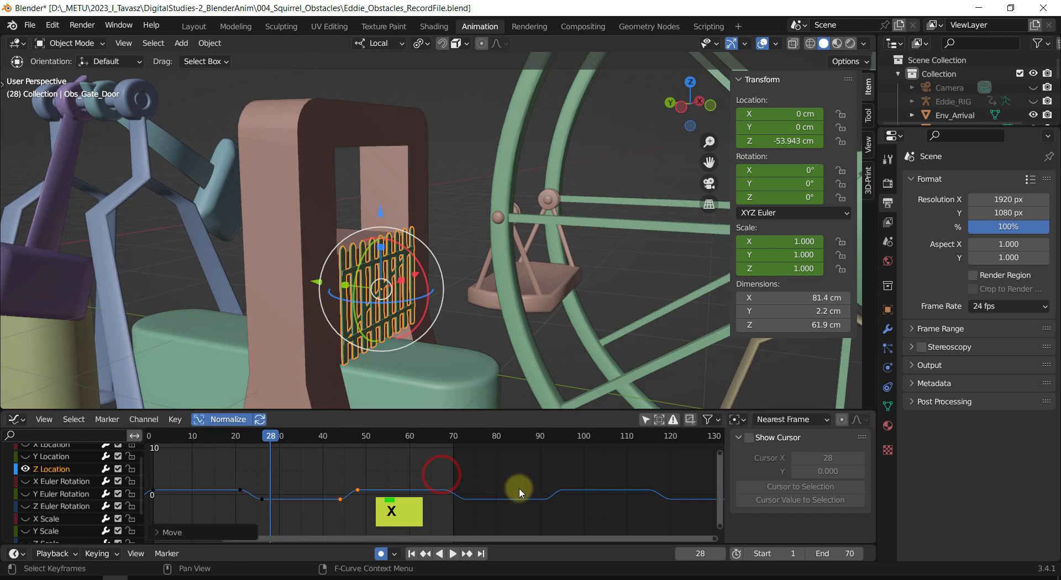
Set the scene's end frame to 172.
scroll(513, 486, "down", 2)
left_click_drag(838, 555, 899, 564)
middle_click_drag(469, 498, 367, 463, "shift")
Play the animation from frame 0 to check the gate door's new timing alongside the swinging pendulum arms.
key("shift+Left")
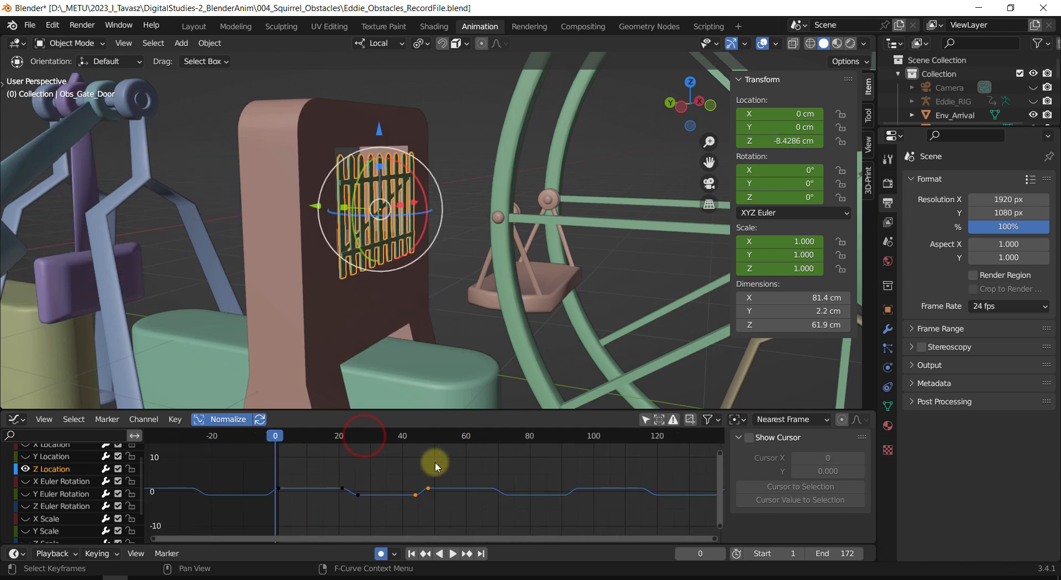
key("shift+space")
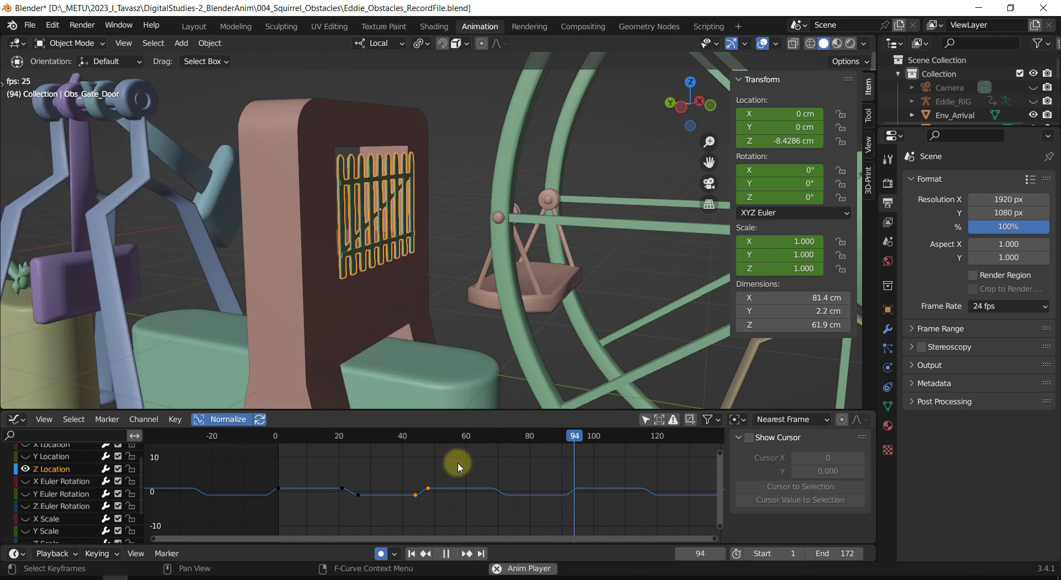
mouse_move(431, 315)
middle_mouse_down()
mouse_move(481, 308)
mouse_move(398, 300)
mouse_move(412, 307)
middle_mouse_up()
scroll(481, 308, "down", 3)
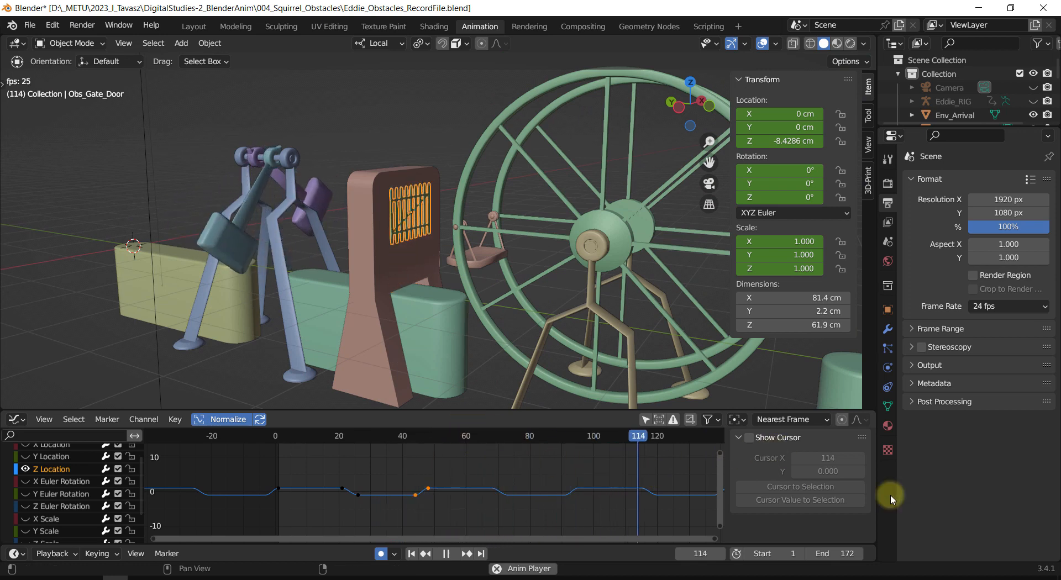
key("shift+space")
Select Obs_Ferris_Wheel and examine the wheel from several angles.
middle_click_drag(539, 380, 500, 349, "shift")
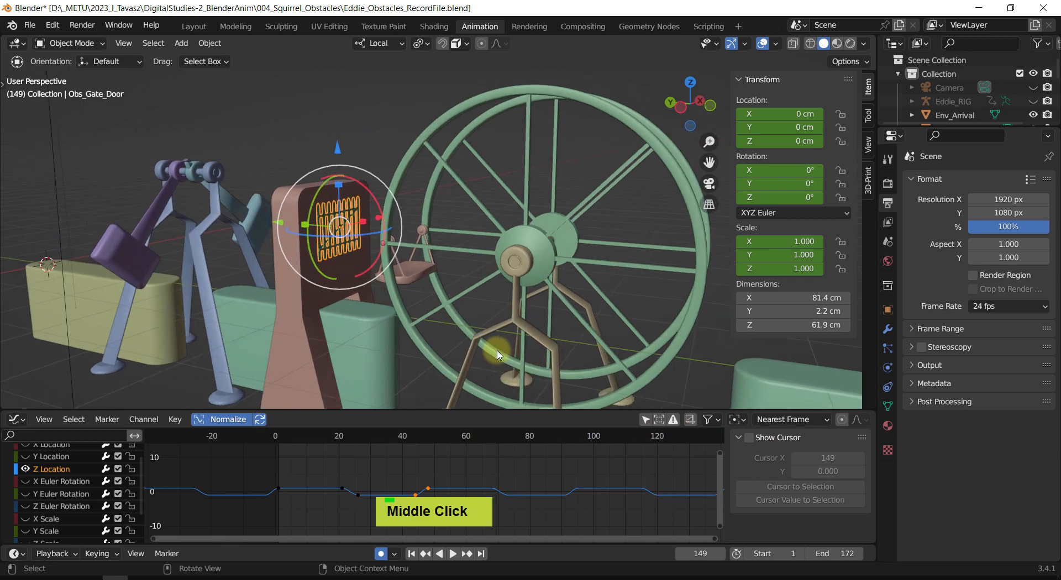
left_click(550, 261)
middle_click_drag(549, 261, 504, 260, "shift")
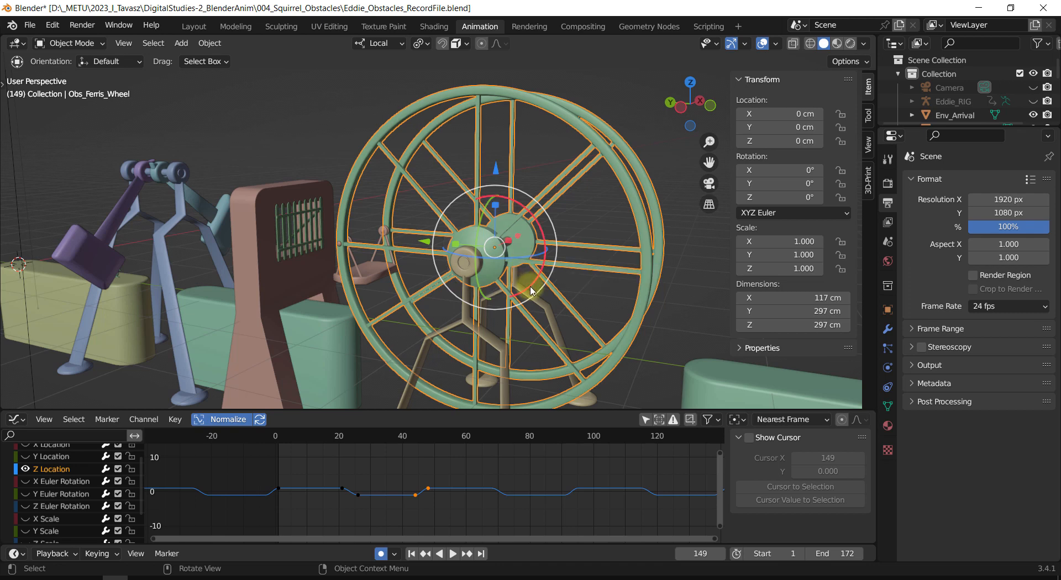
middle_click_drag(521, 303, 559, 310)
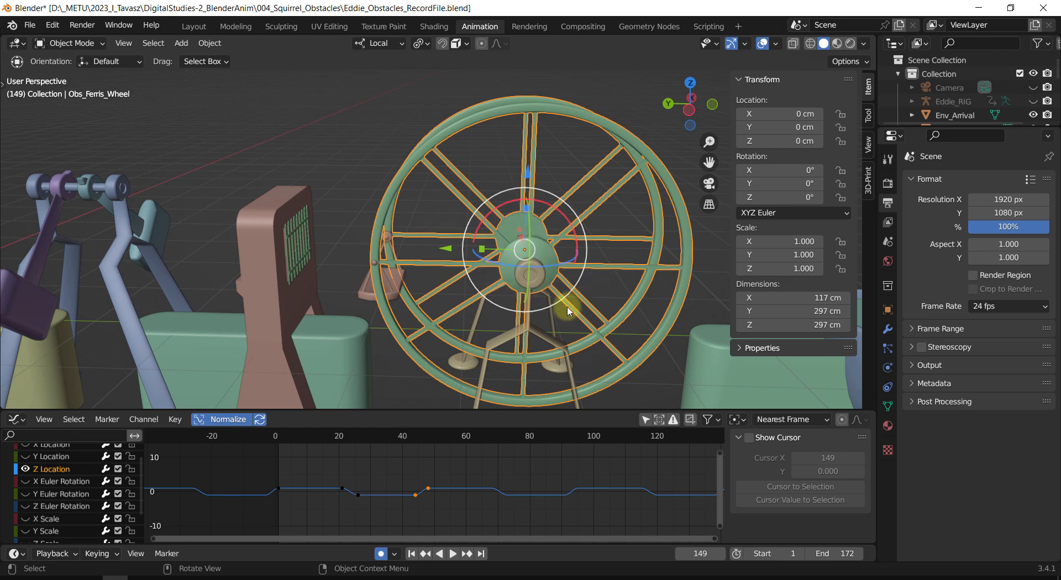
middle_click_drag(611, 301, 566, 273, "shift")
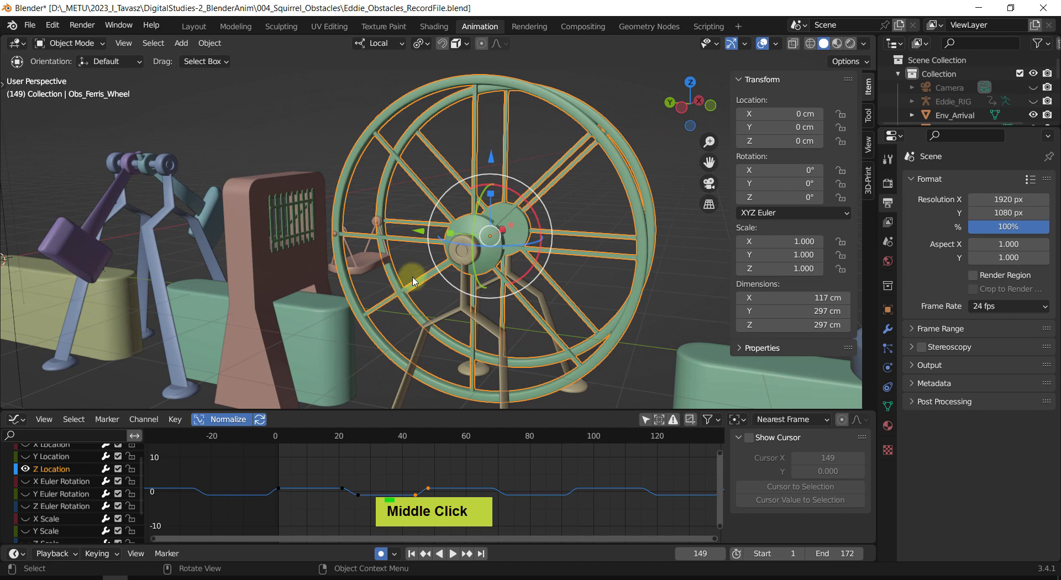
mouse_move(413, 281)
middle_mouse_down("shift")
mouse_move(420, 302)
mouse_move(411, 294)
middle_mouse_up("shift")
scroll(410, 294, "up", 1)
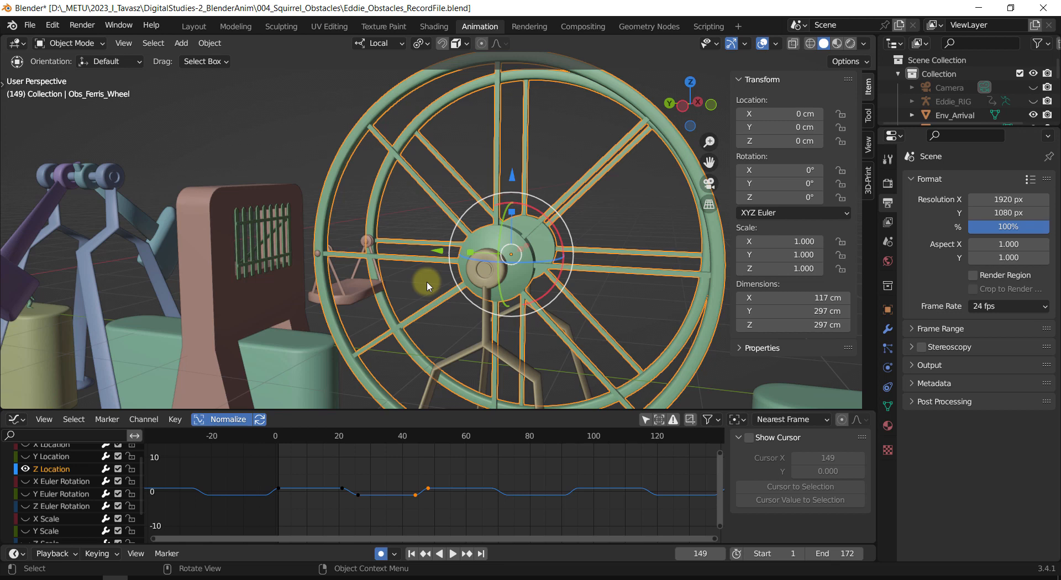
Select Obs_Ferris_Tray and examine how the tray hangs on the Ferris wheel.
left_click(354, 290)
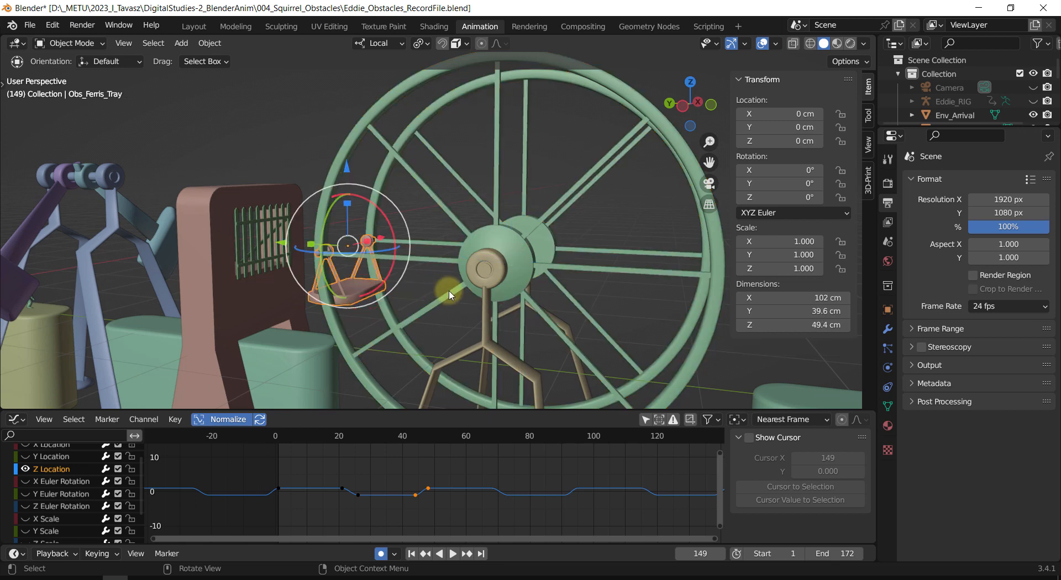
scroll(436, 290, "down", 2)
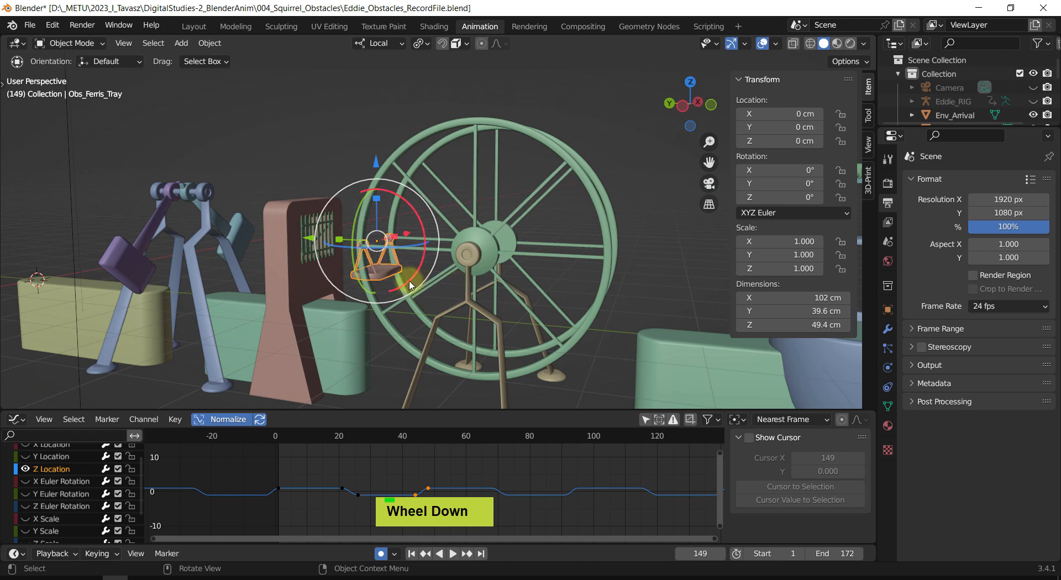
middle_click_drag(419, 281, 505, 316)
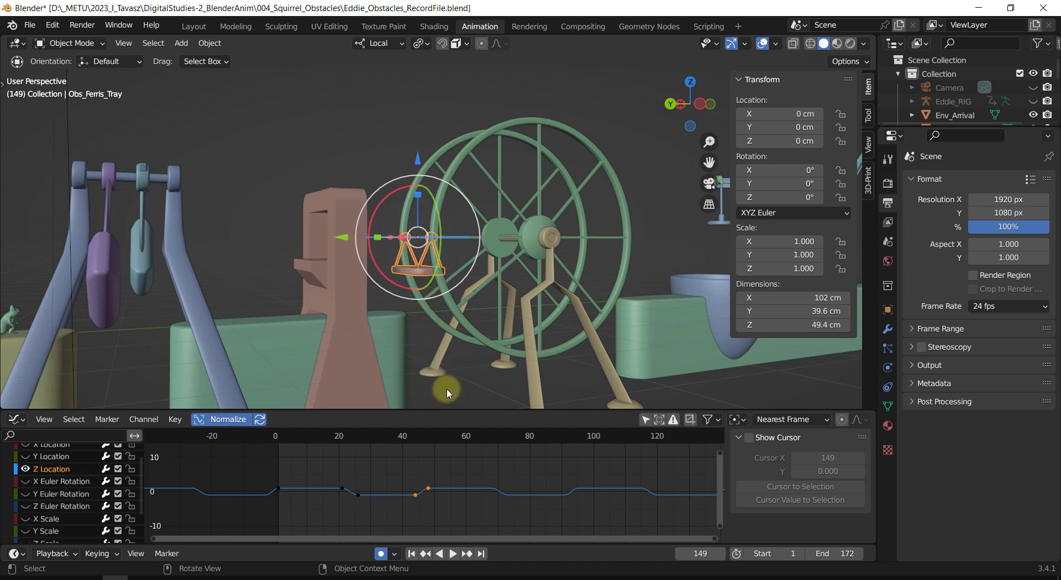
middle_click_drag(545, 308, 509, 256, "shift")
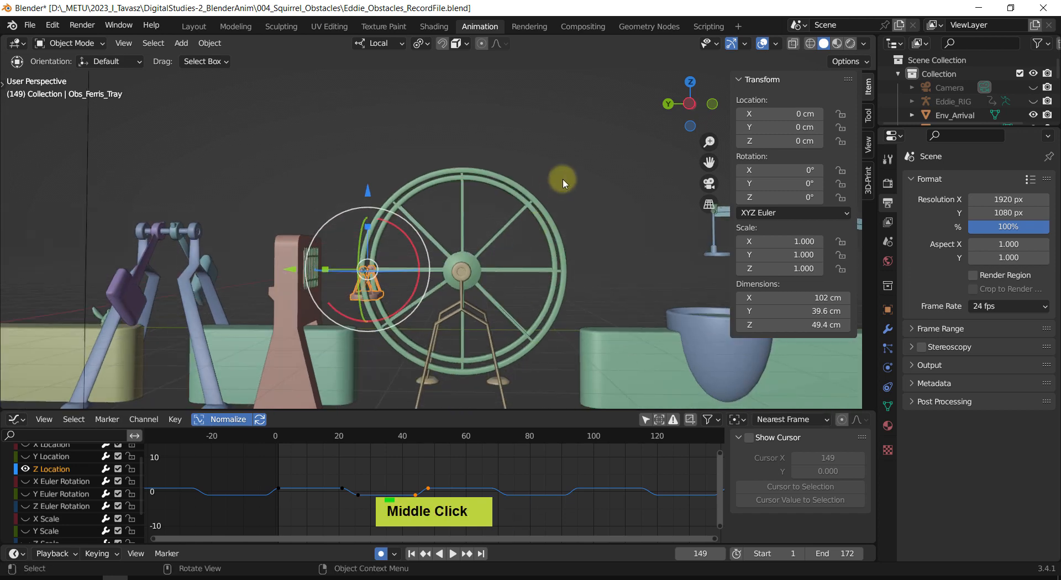
Isolate the Ferris wheel, its tray and its stand in local view.
left_click_drag(562, 179, 369, 354)
key("slash")
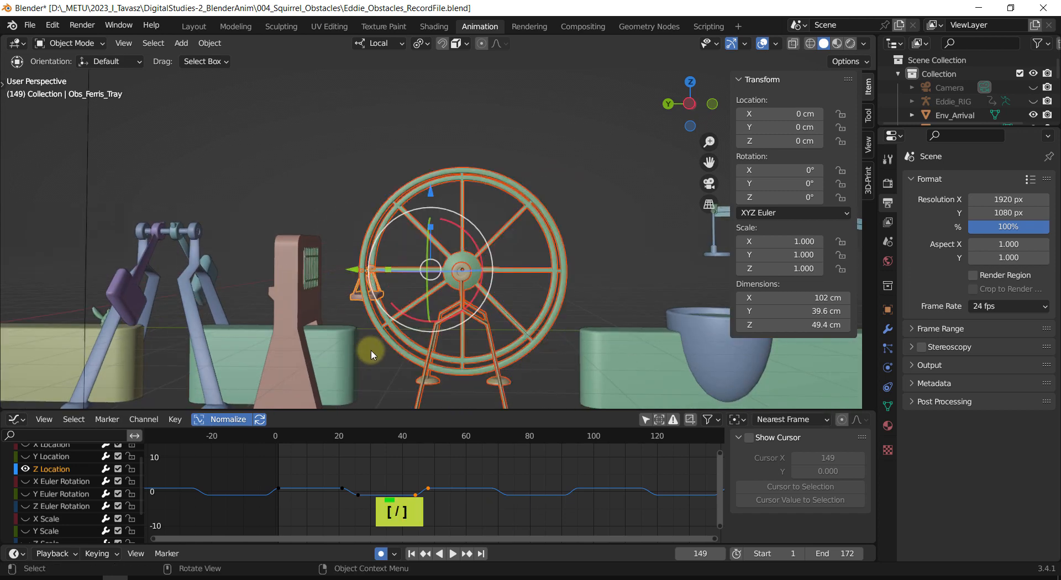
left_click(623, 274)
left_click(442, 218)
middle_click_drag(445, 221, 623, 269)
left_click(623, 269)
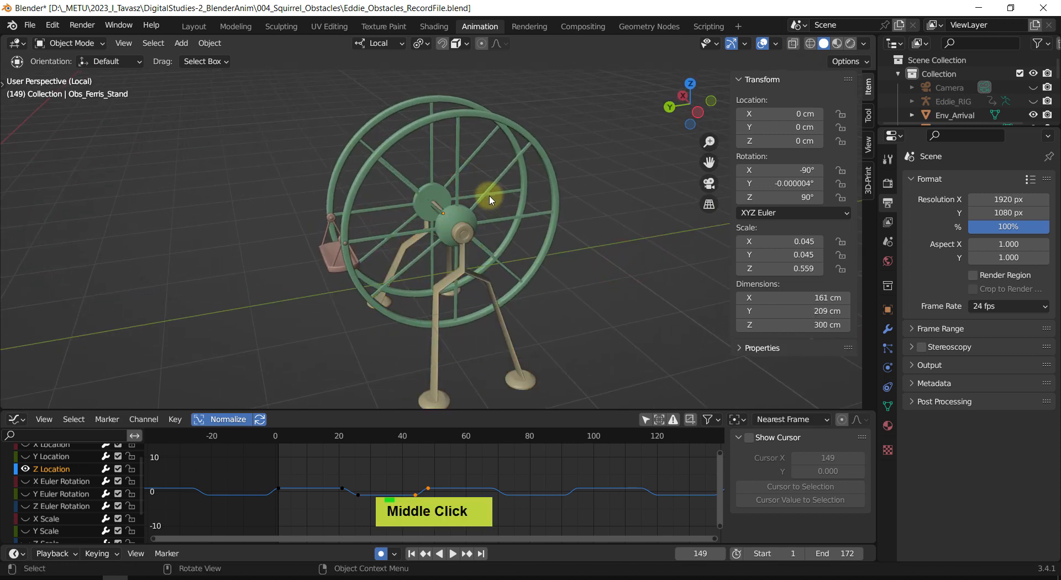
Select Obs_Ferris_Wheel in the isolated view and check its location, rotation and scale values.
left_click(488, 190)
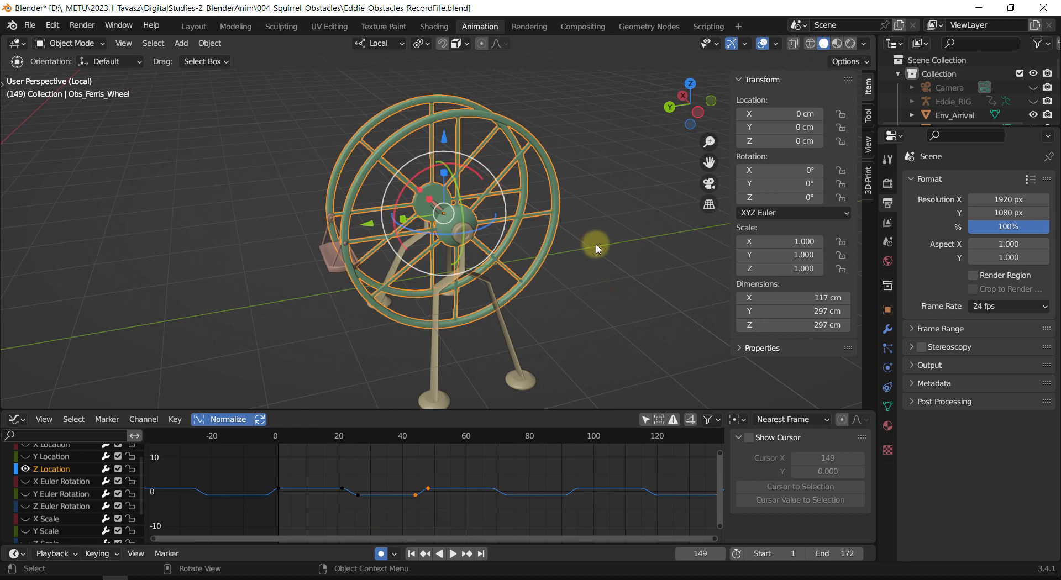
middle_click_drag(596, 245, 563, 266, "shift")
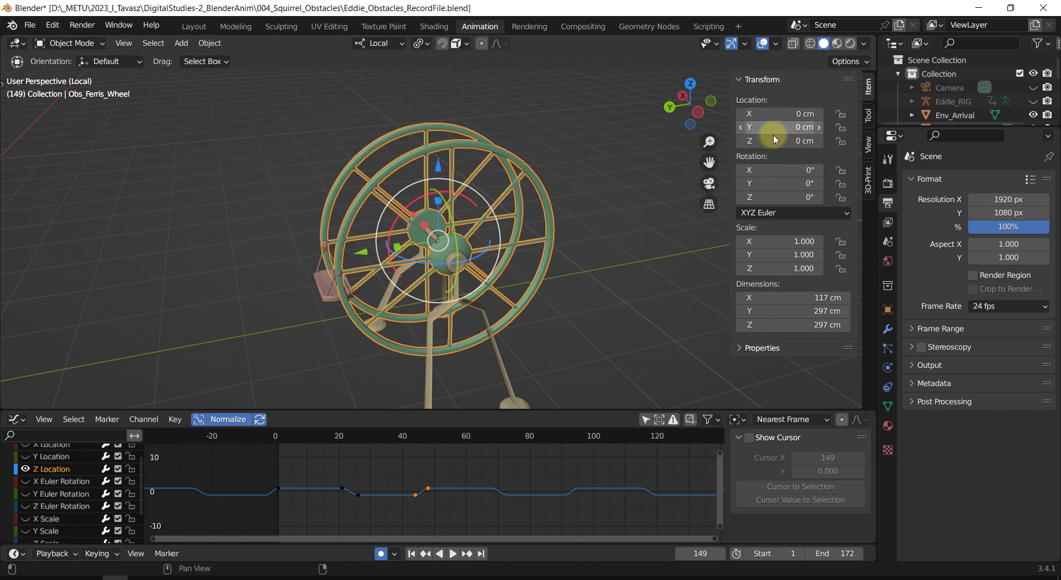
key("ctrl+a")
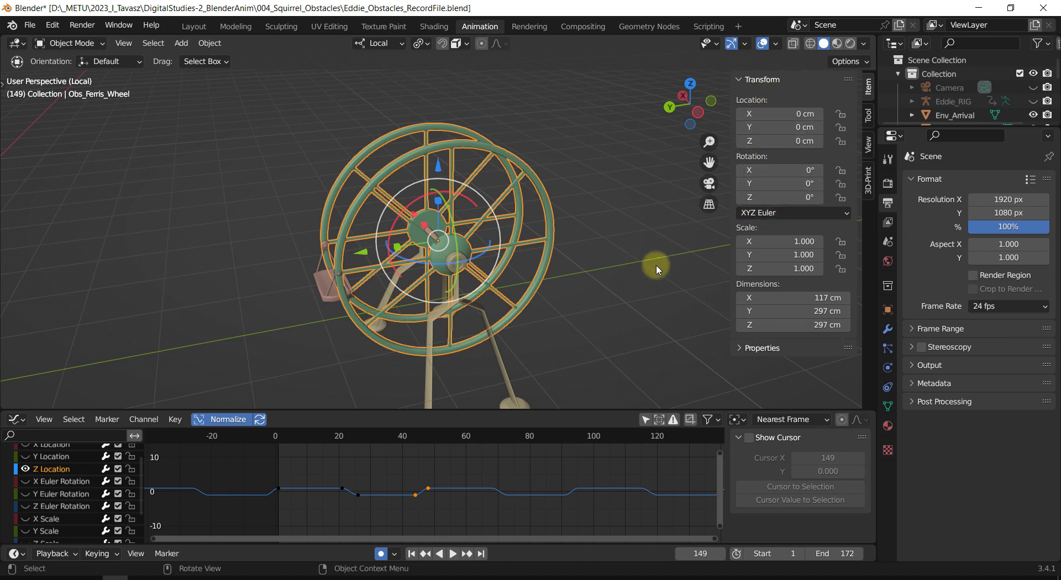
Select Obs_Ferris_Wheel and snap the 3D cursor to its centre.
left_click(629, 213)
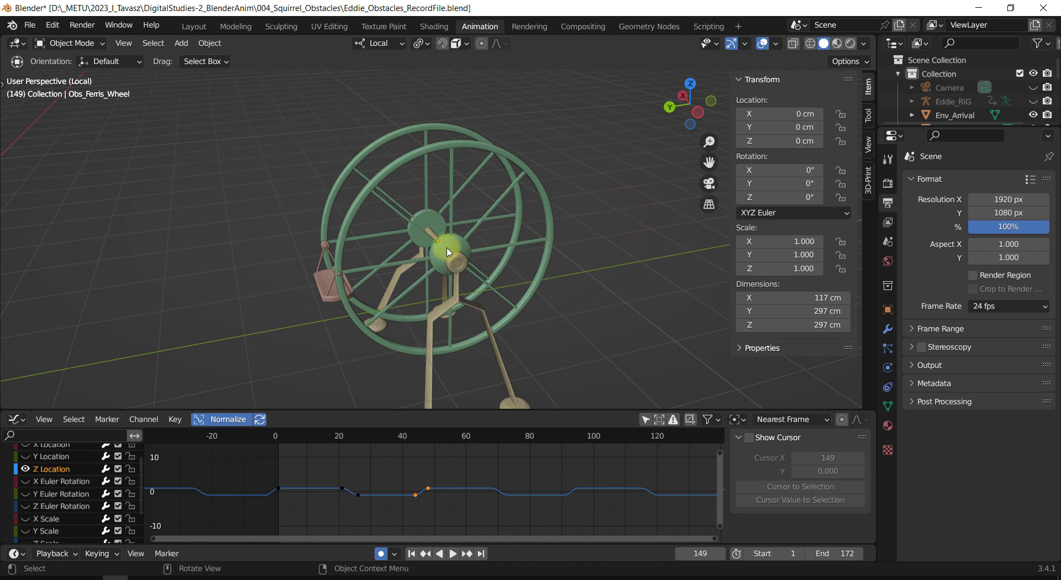
left_click(447, 249)
middle_click_drag(580, 224, 578, 197, "shift")
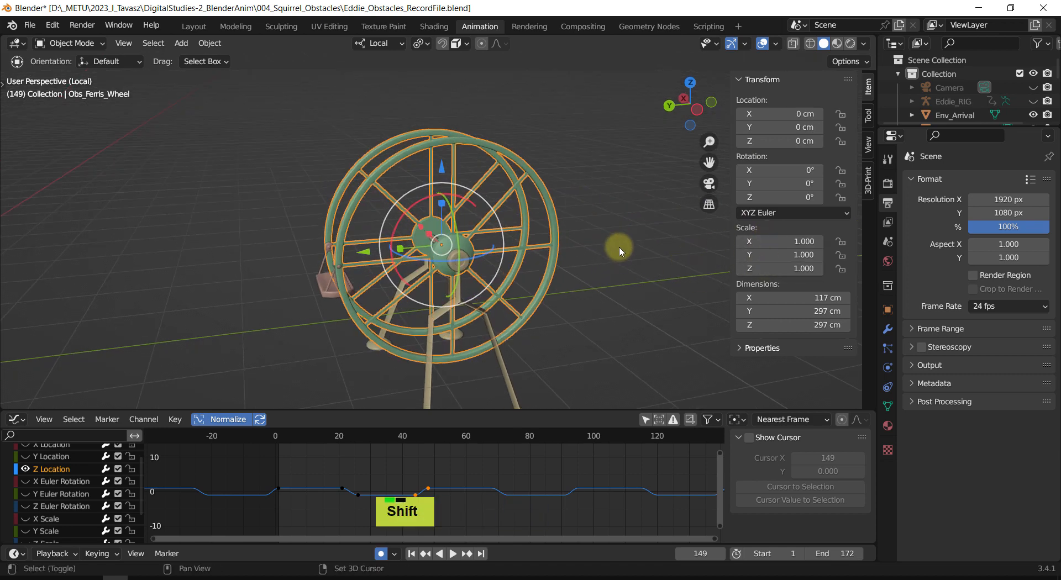
middle_click_drag(620, 246, 618, 238, "shift")
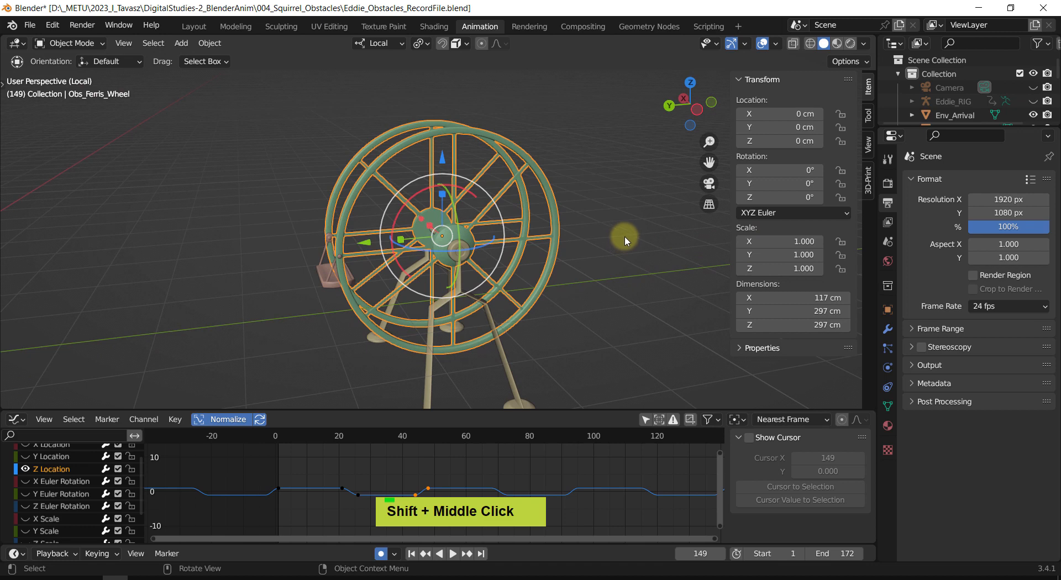
key("shift+s")
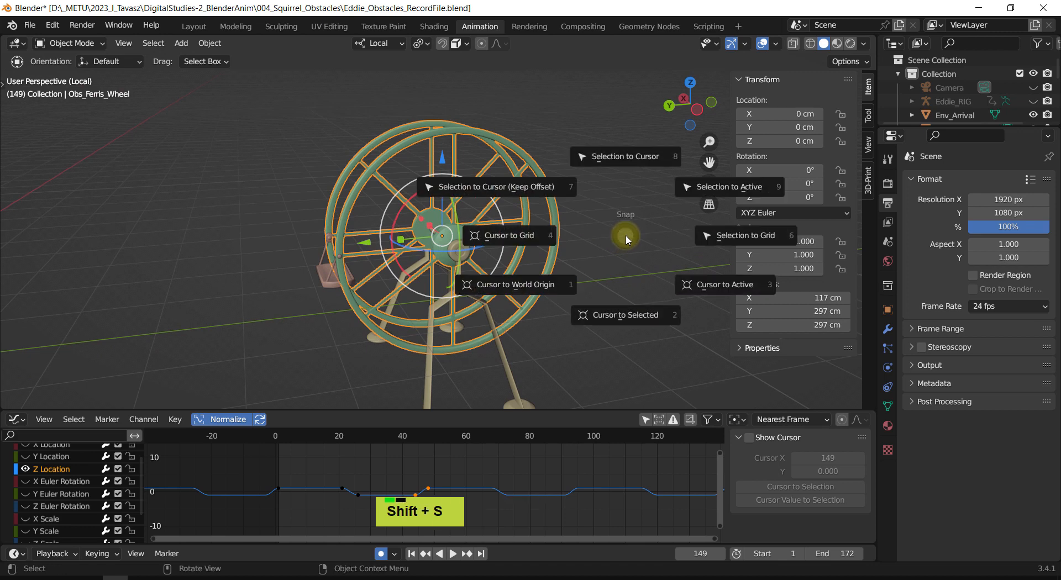
left_click(635, 319)
middle_click_drag(619, 289, 651, 334, "shift")
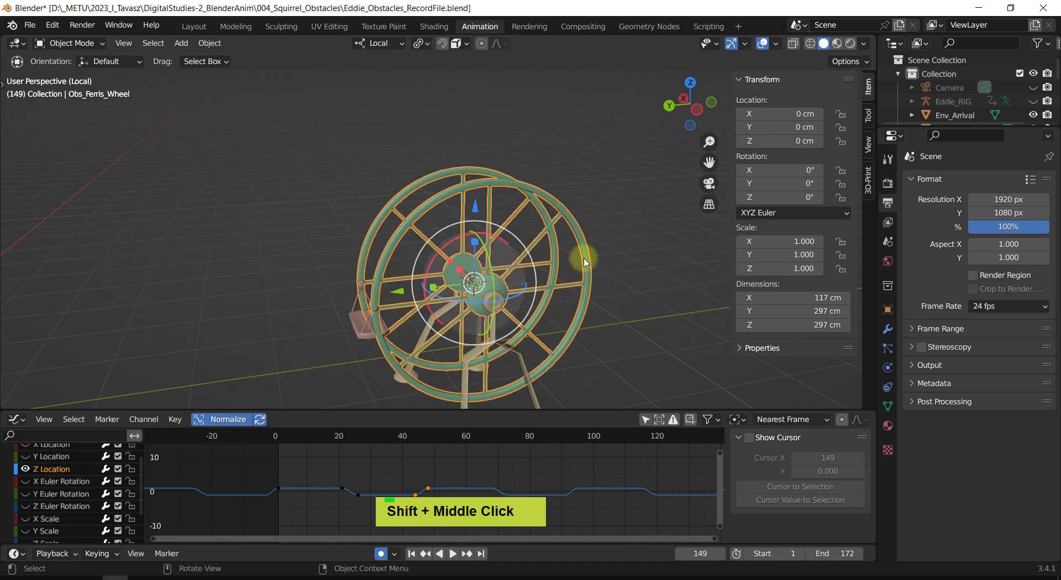
Add a single-bone armature at the 3D cursor in the Ferris wheel's hub.
middle_click_drag(657, 240, 656, 242)
key("shift+a")
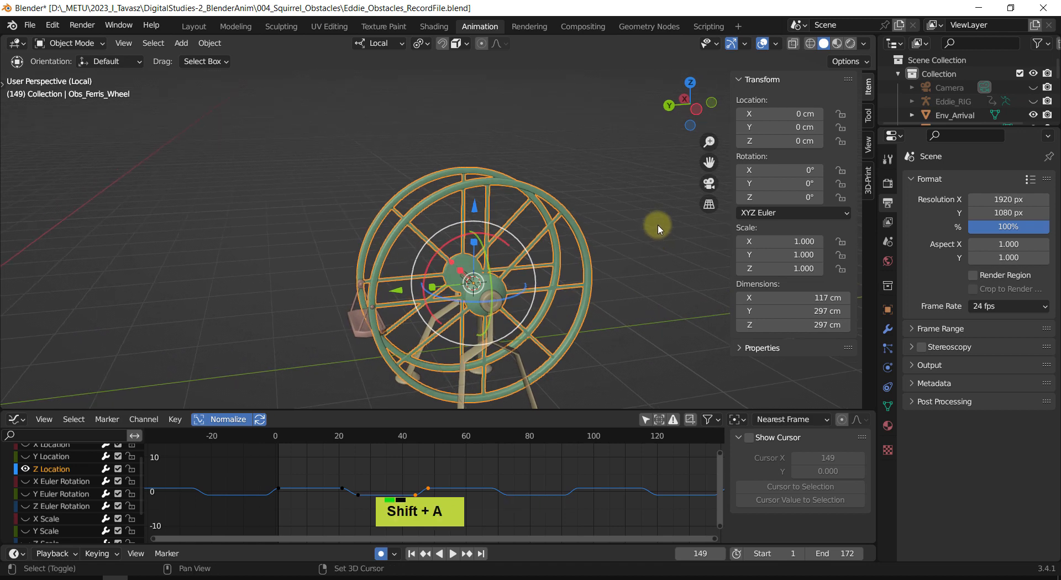
mouse_move(642, 328)
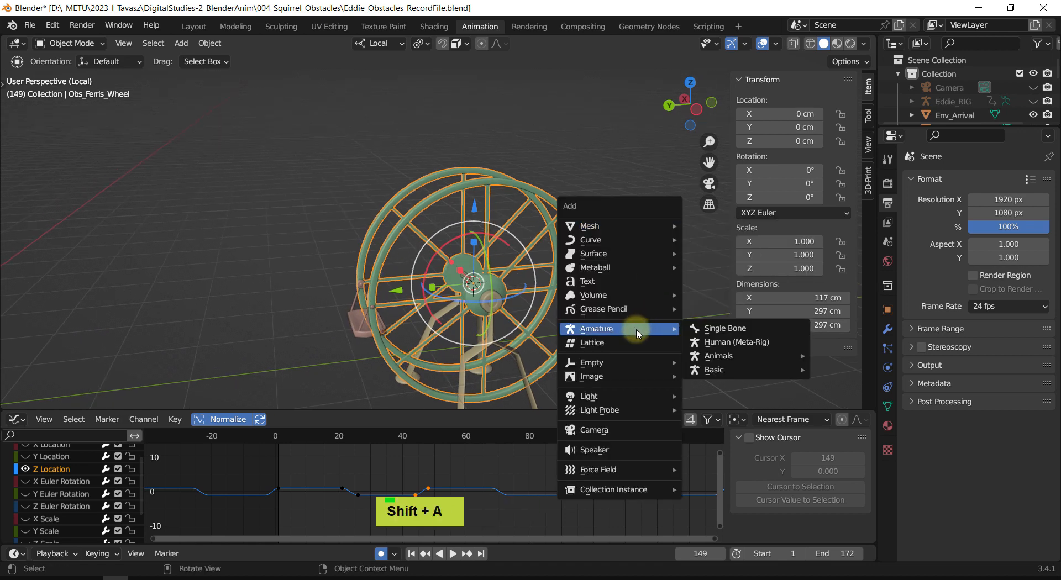
left_click(712, 328)
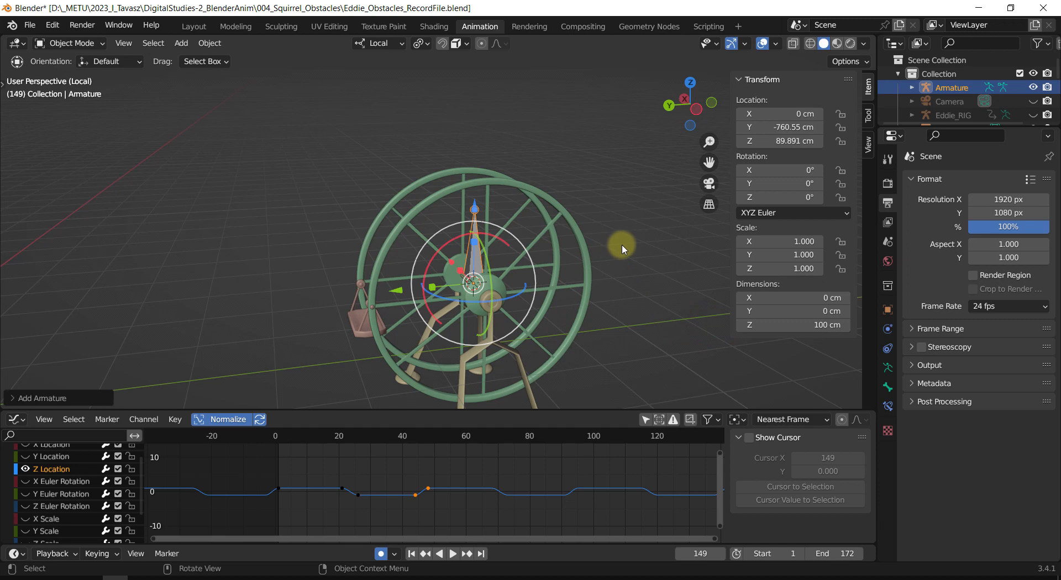
middle_click_drag(622, 250, 664, 250)
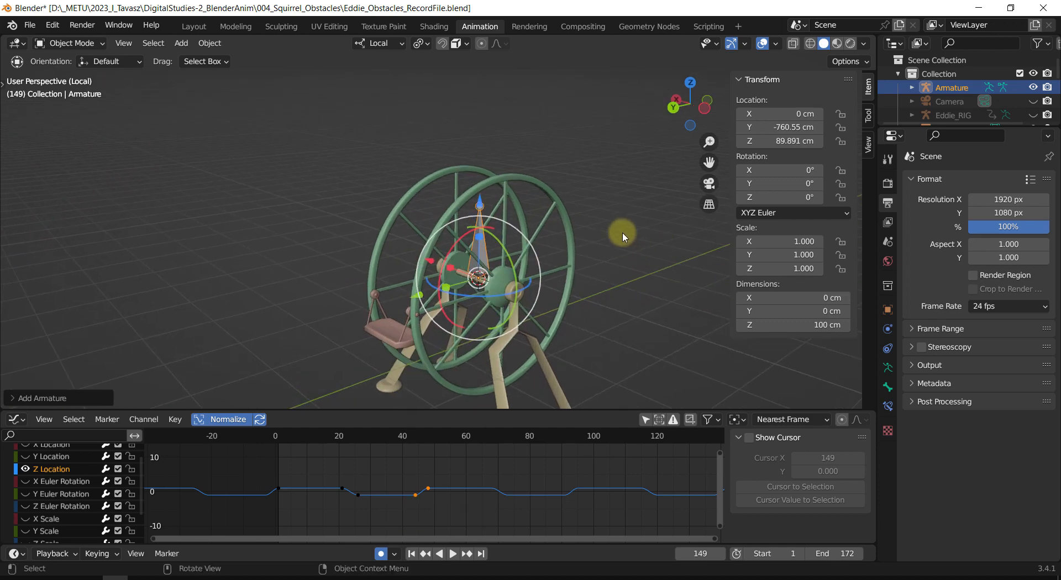
middle_click_drag(616, 231, 471, 253)
scroll(485, 248, "up", 2)
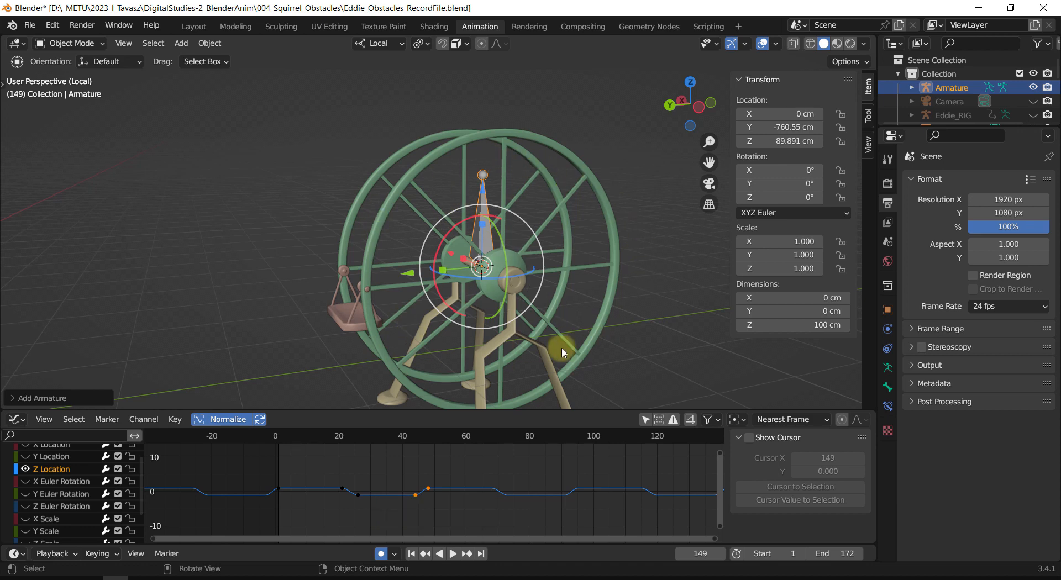
middle_click_drag(569, 250, 560, 244)
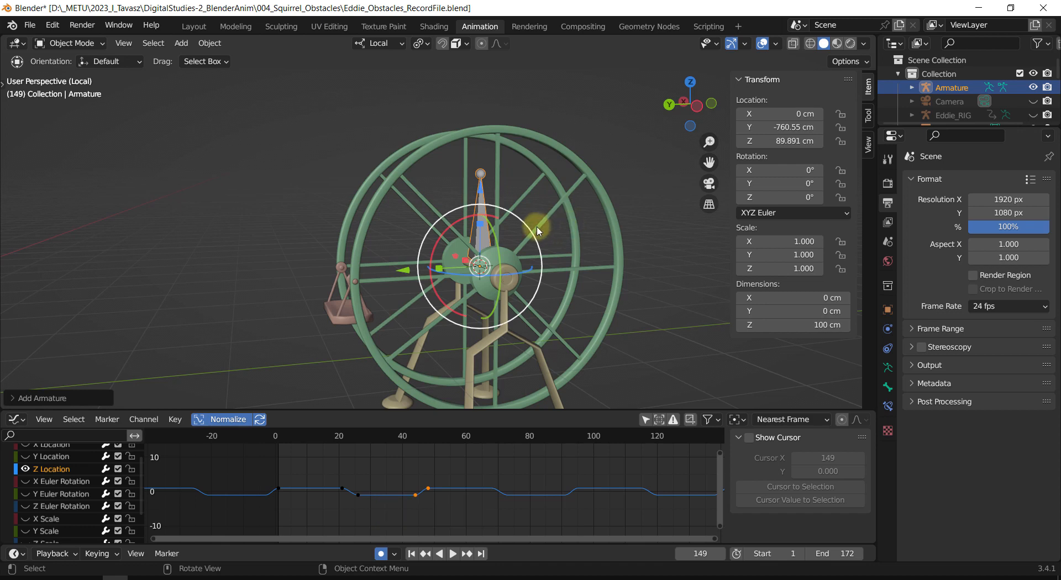
Select Obs_Ferris_Tray, try a test transform on it and undo the change.
middle_click_drag(536, 227, 554, 216, "shift")
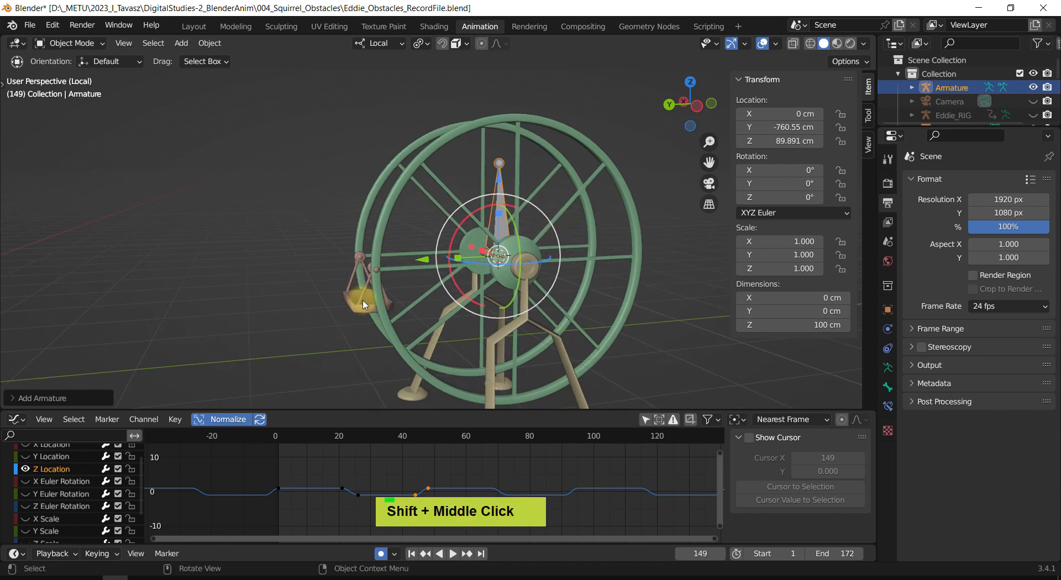
middle_click_drag(367, 303, 385, 304)
scroll(381, 301, "up", 2)
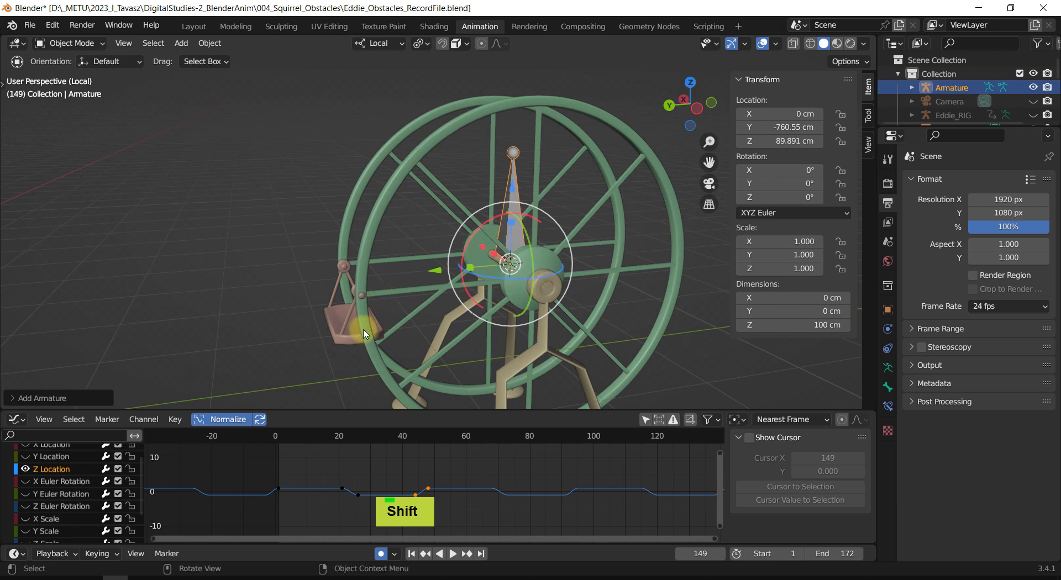
left_click(346, 340)
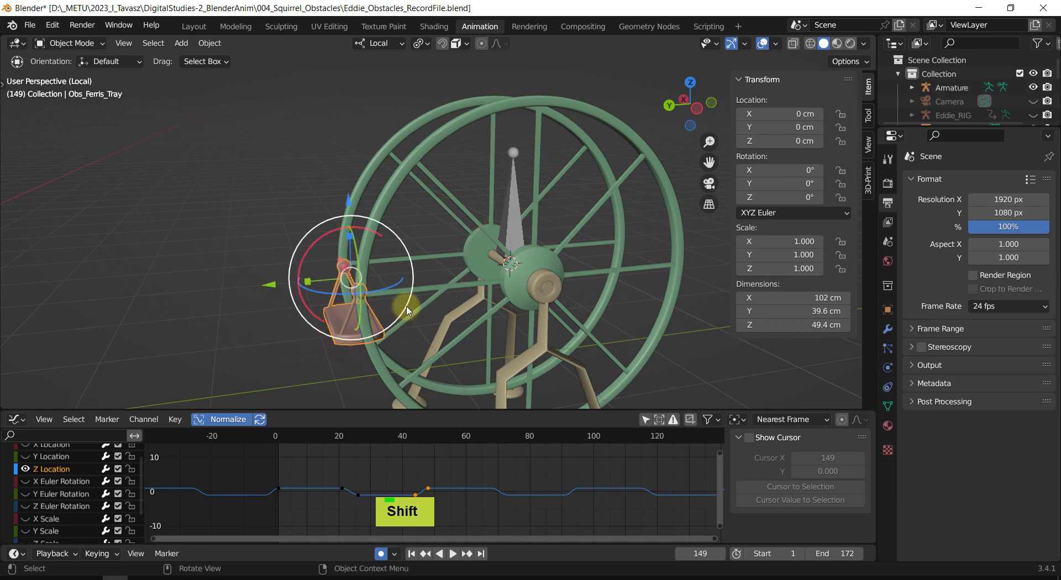
middle_click_drag(410, 310, 441, 288, "shift")
scroll(414, 291, "up", 2)
left_click_drag(413, 291, 400, 247)
key("ctrl+z")
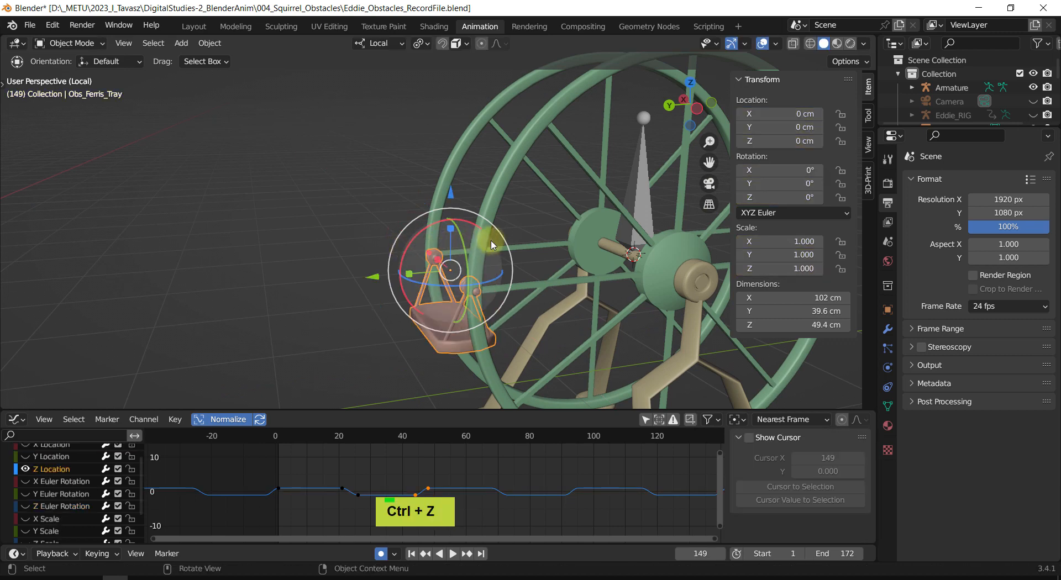
Turn off auto keying and snap the 3D cursor to the selected Ferris tray's pivot.
middle_click_drag(490, 240, 450, 243, "shift")
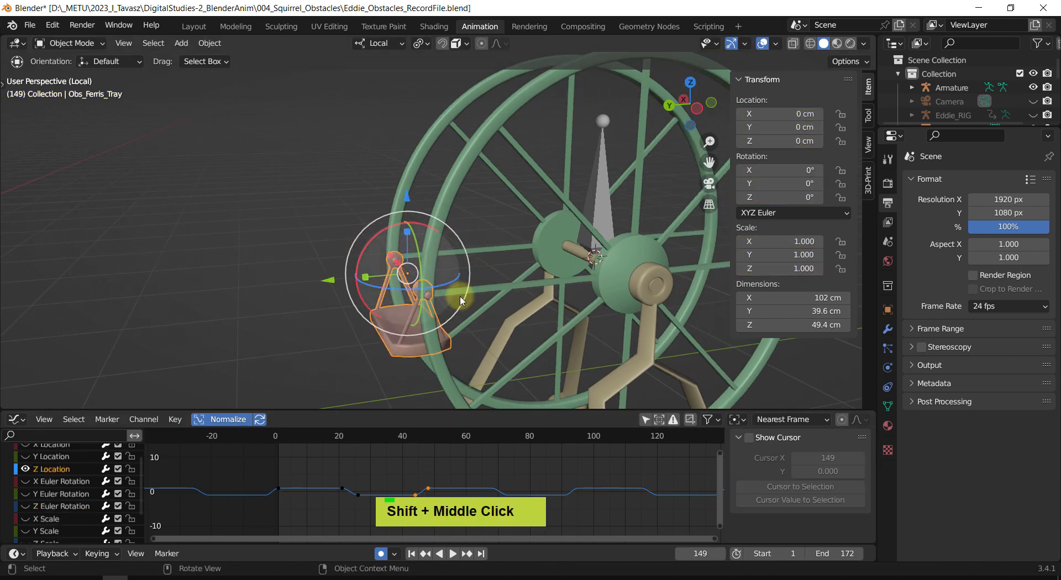
left_click(382, 554)
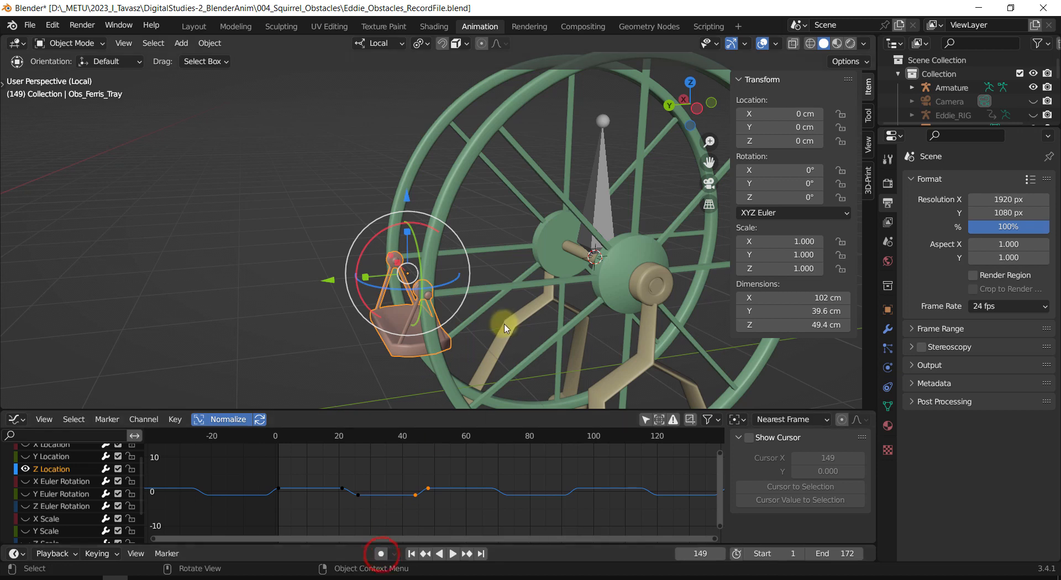
middle_click_drag(505, 311, 475, 260, "shift")
key("shift+s")
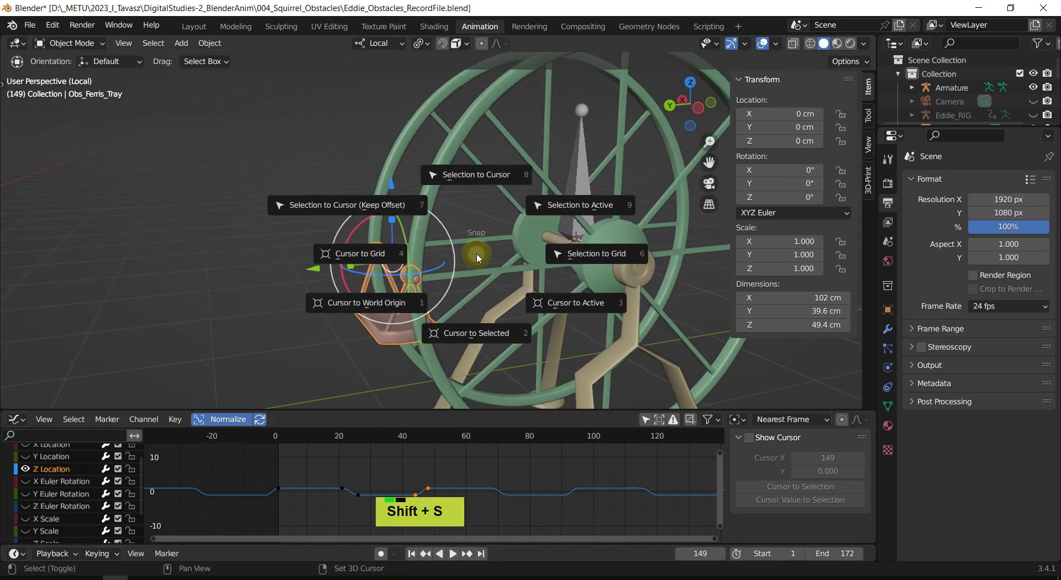
left_click(485, 338)
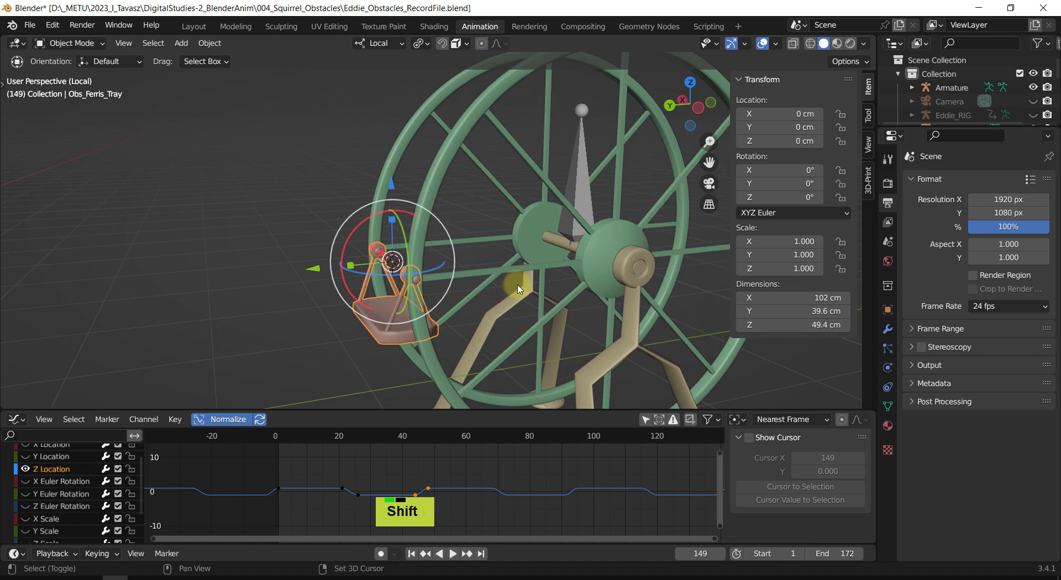
middle_click_drag(496, 282, 430, 264, "shift")
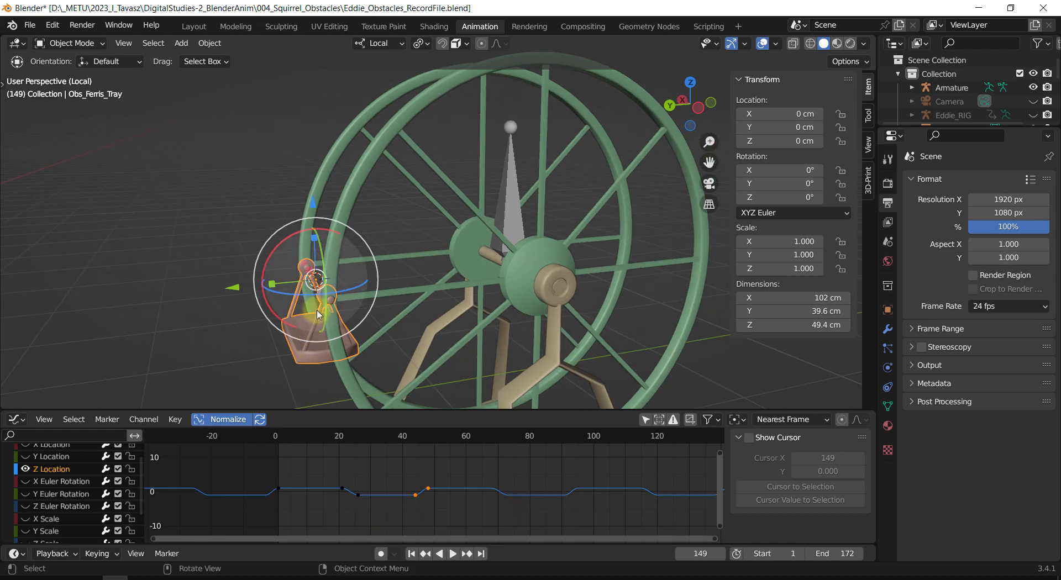
Select the new armature in the wheel's hub and rename it Ferris_RIG.
left_click(518, 218)
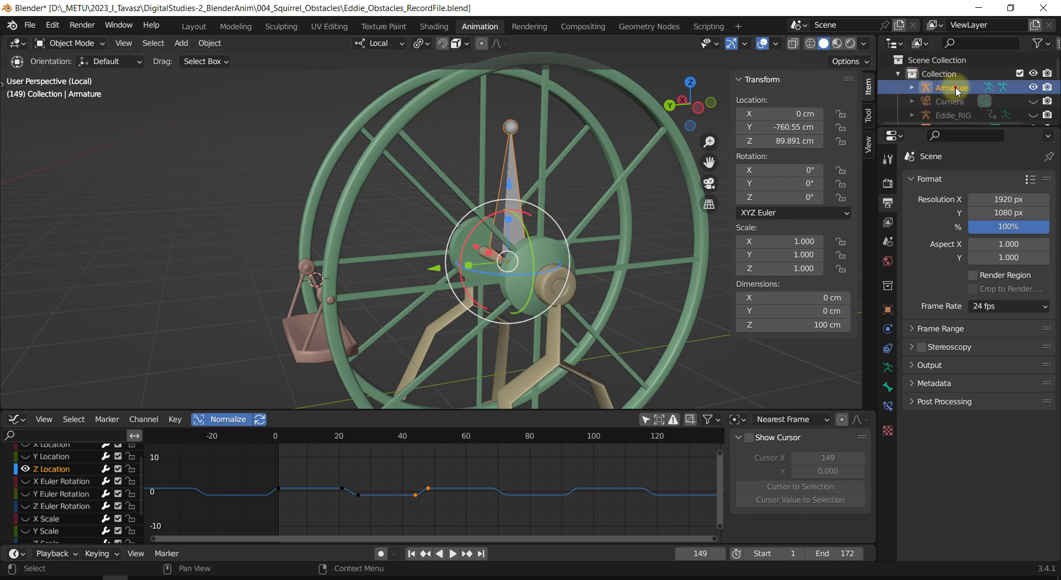
key("F2")
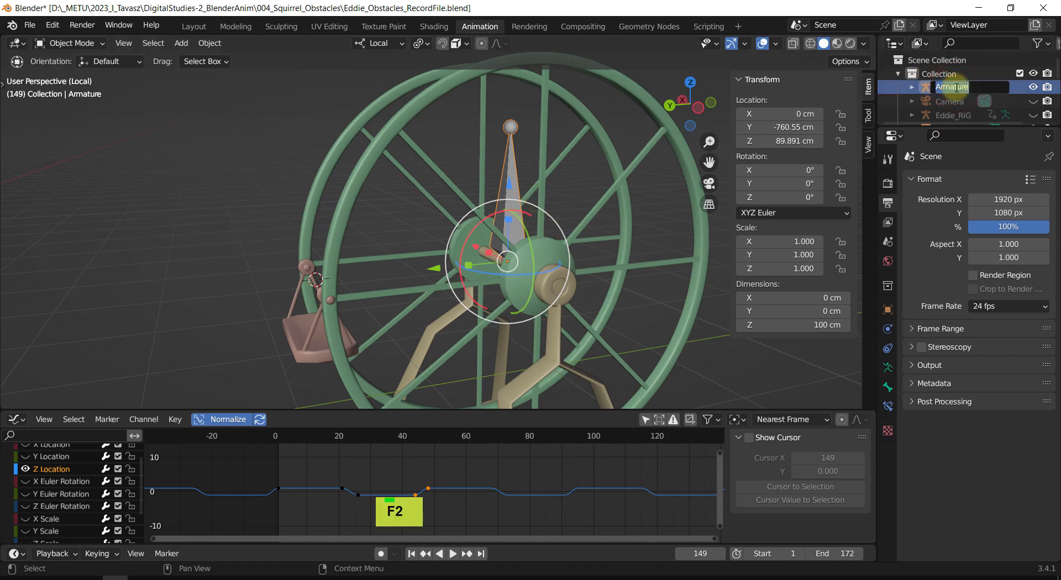
type("Ferris_Rig")
key("BackSpace")
key("BackSpace")
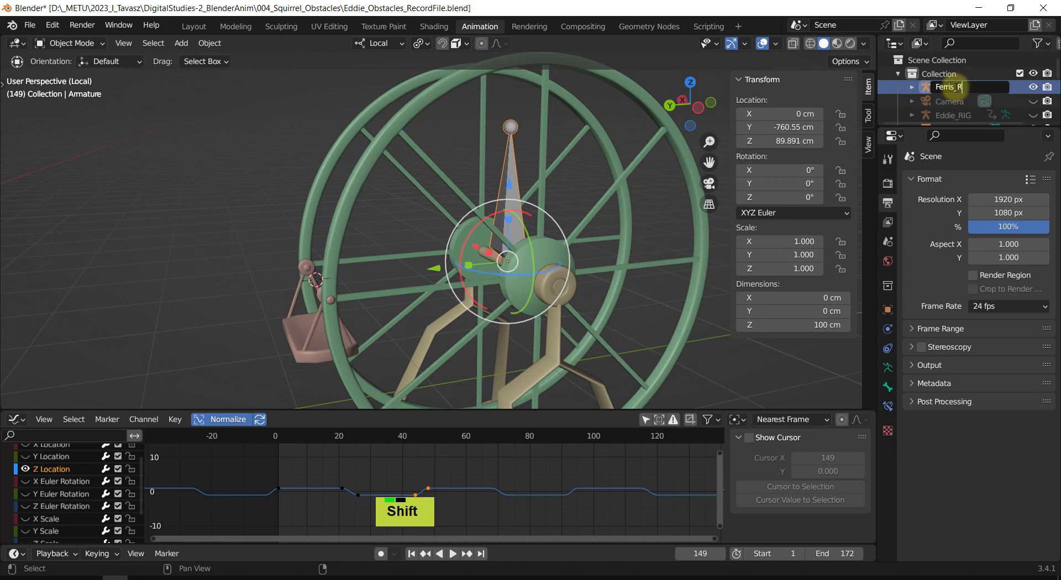
key("Return")
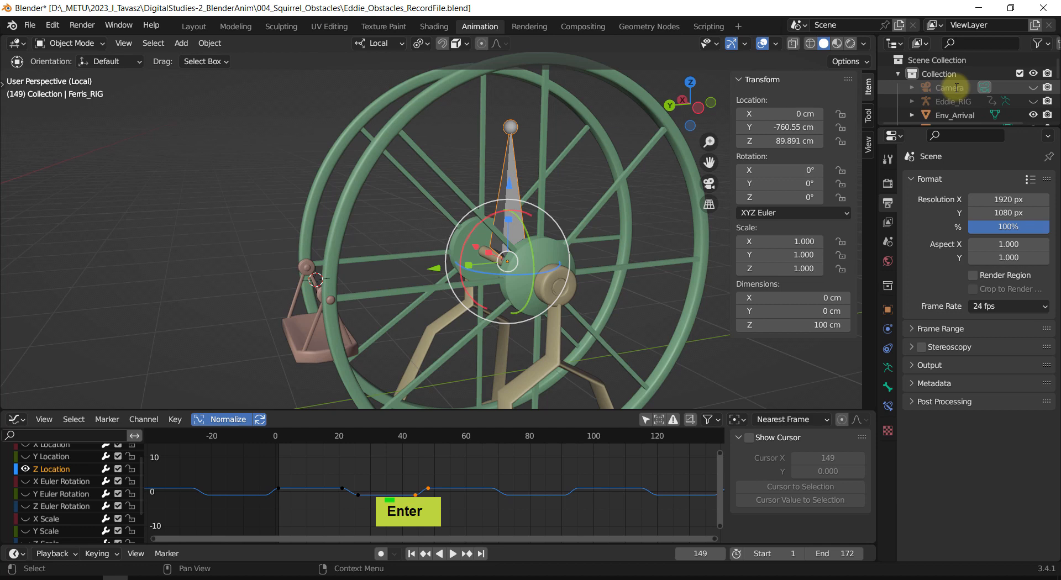
Reveal the bone inside Ferris_RIG's armature data and rename it Wheel_Rotation.
scroll(958, 92, "down", 5)
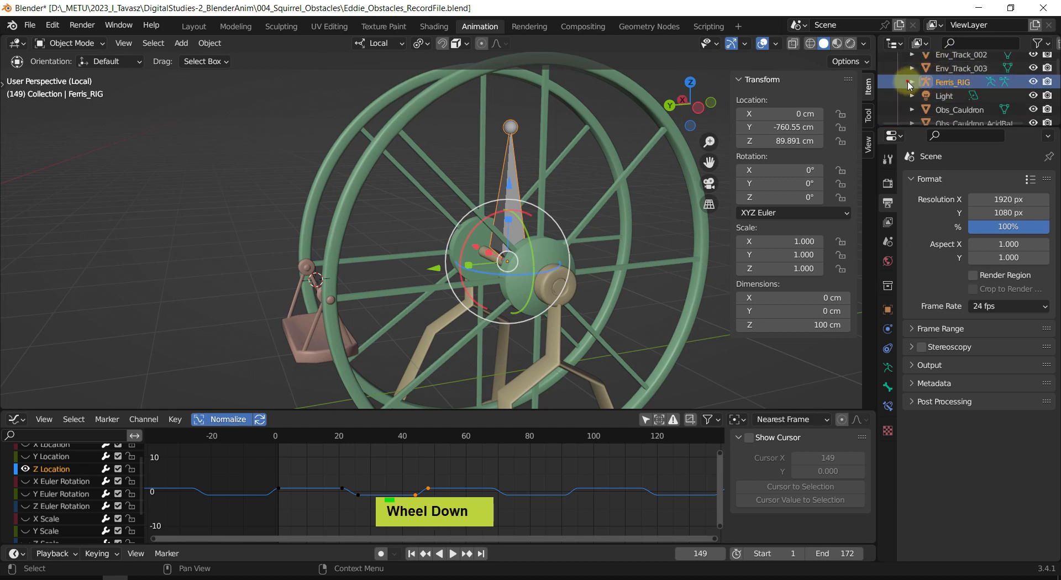
left_click(908, 83)
left_click(939, 96)
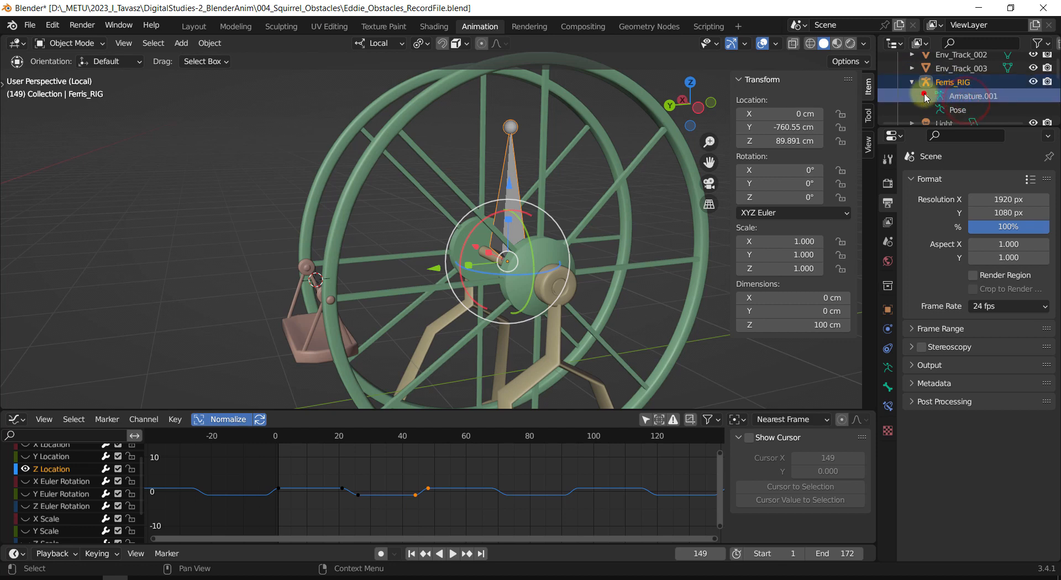
left_click(926, 96)
left_click(970, 110)
scroll(973, 113, "down", 1)
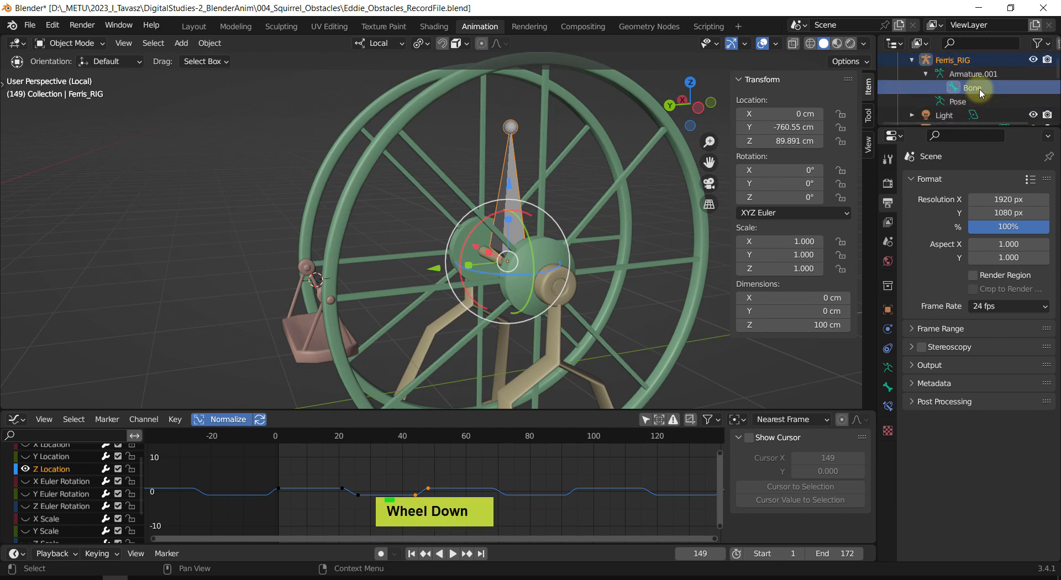
key("F2")
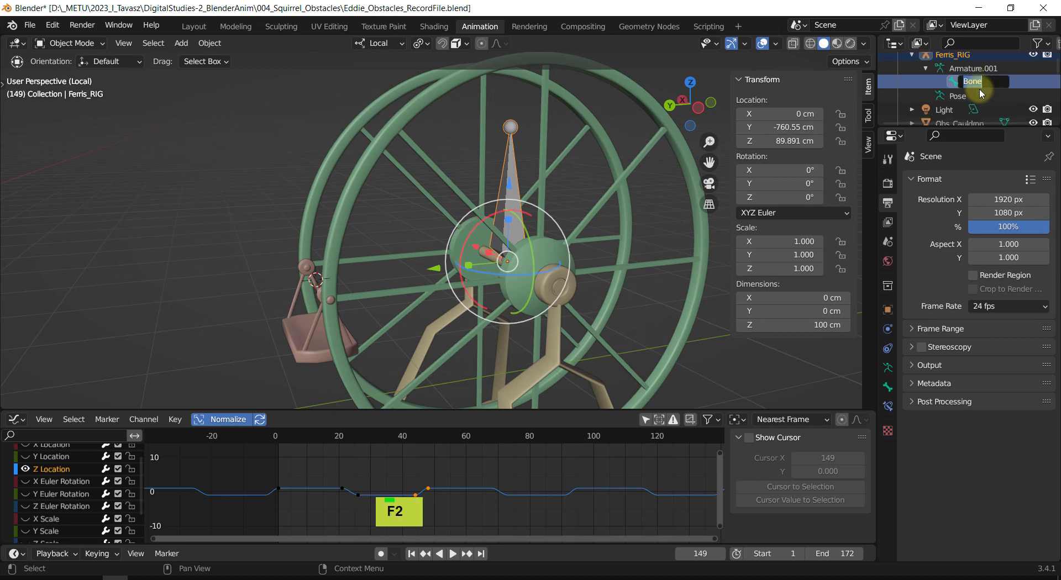
type("Axis")
key("BackSpace")
key("BackSpace")
type("Wh")
type("eel_Rot")
type("atio")
key("Return")
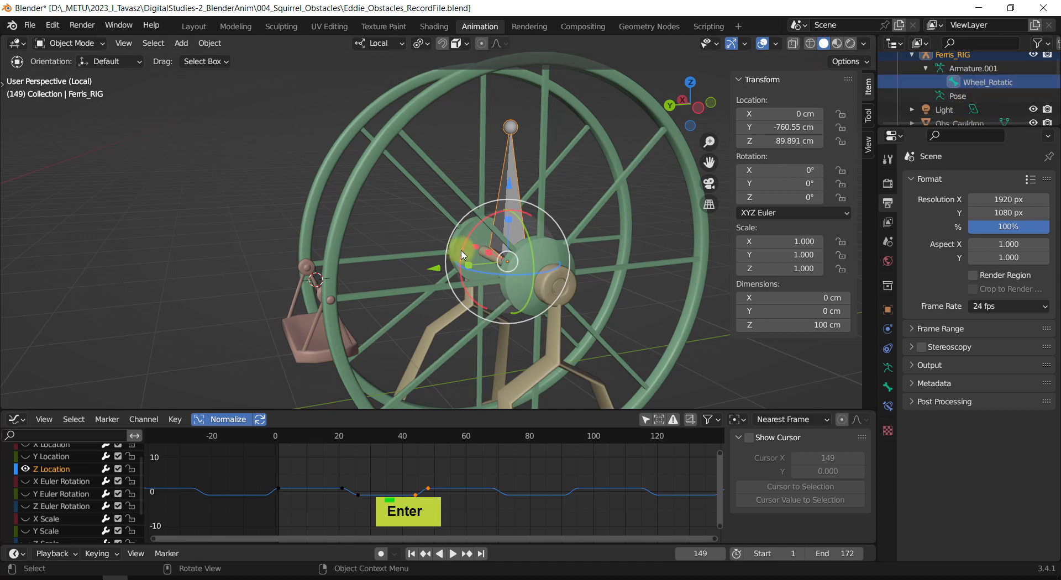
In the Ferris_RIG armature's viewport display settings, enable bone Names and In Front, with the wheel seen in left orthographic view.
mouse_move(463, 255)
middle_mouse_down("shift")
mouse_move(449, 243)
mouse_move(460, 250)
middle_mouse_up("shift")
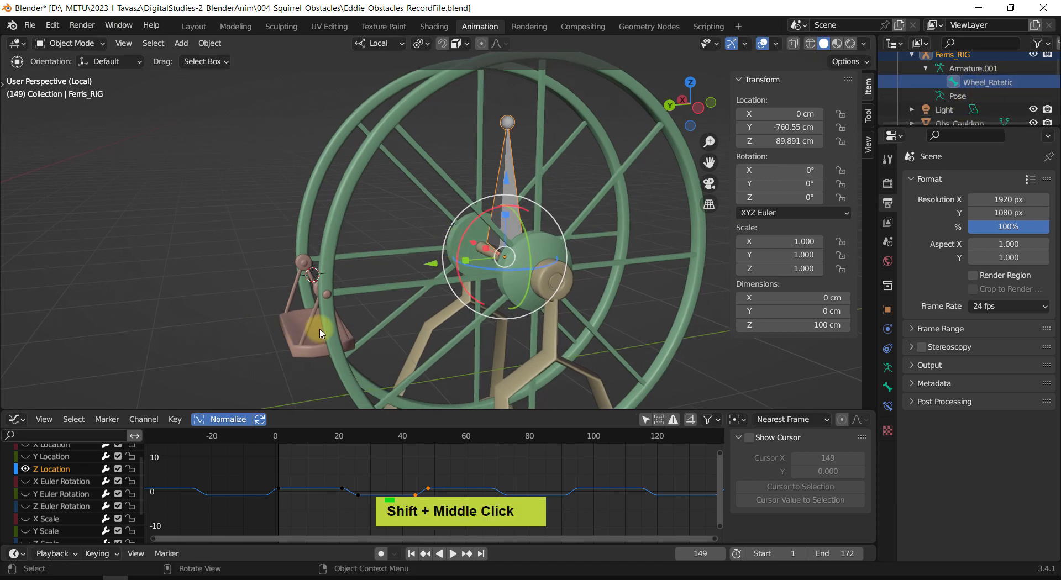
middle_click_drag(500, 291, 386, 300, "shift")
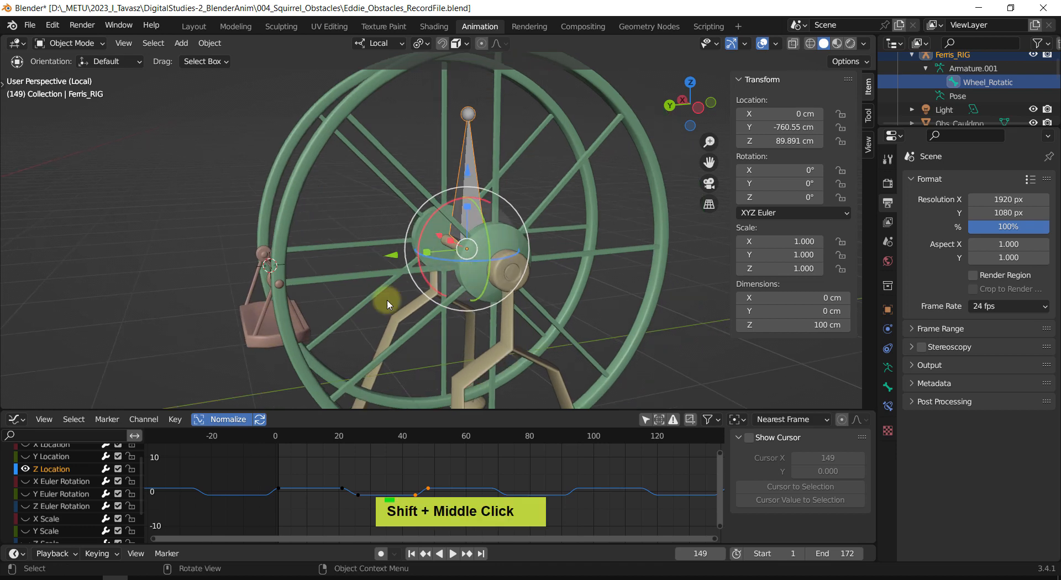
middle_click_drag(486, 285, 470, 267)
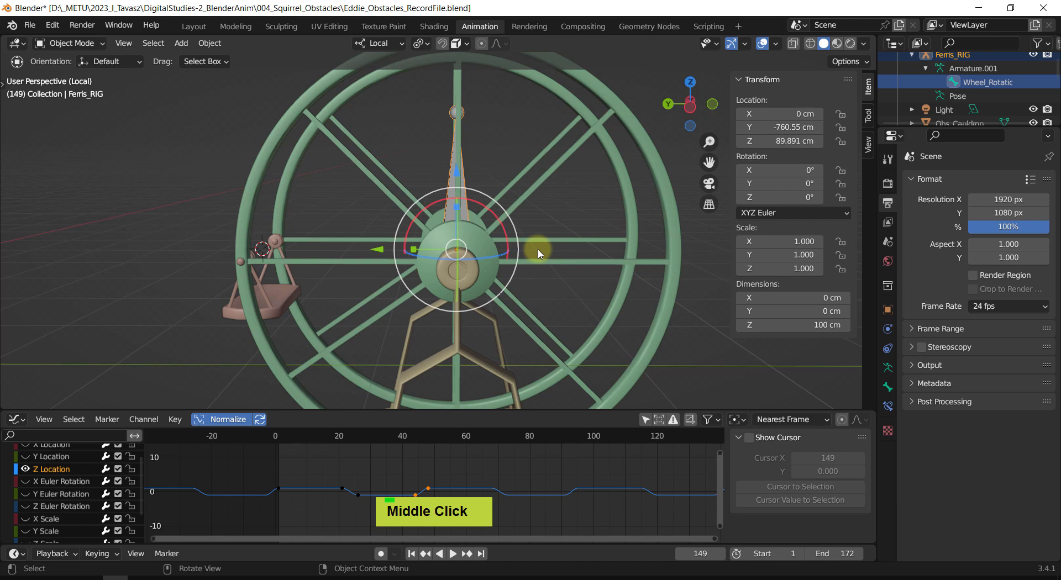
key("ctrl+KP_3")
middle_click_drag(486, 201, 558, 192, "shift")
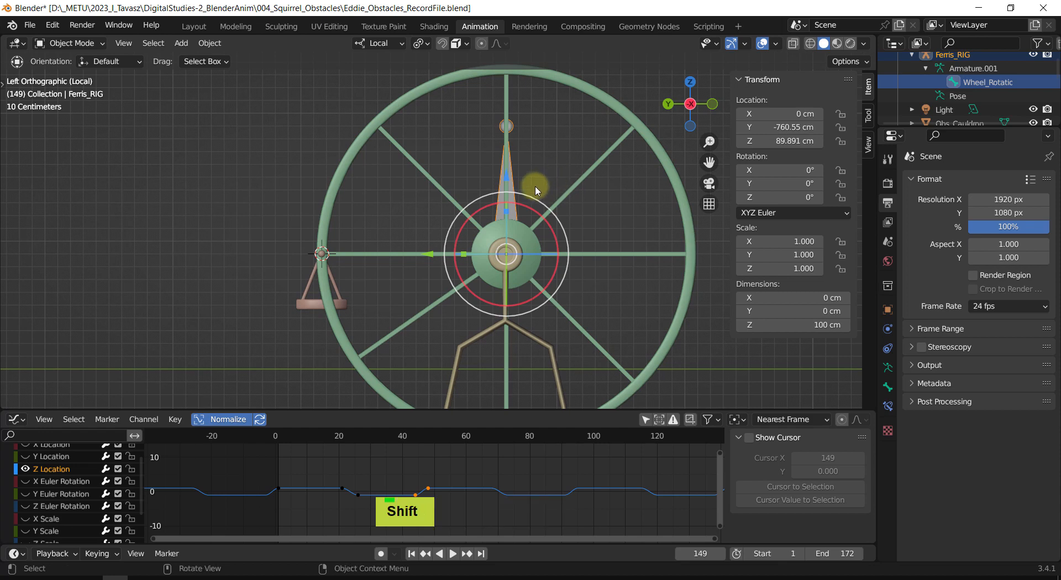
left_click(548, 173)
left_click(509, 209)
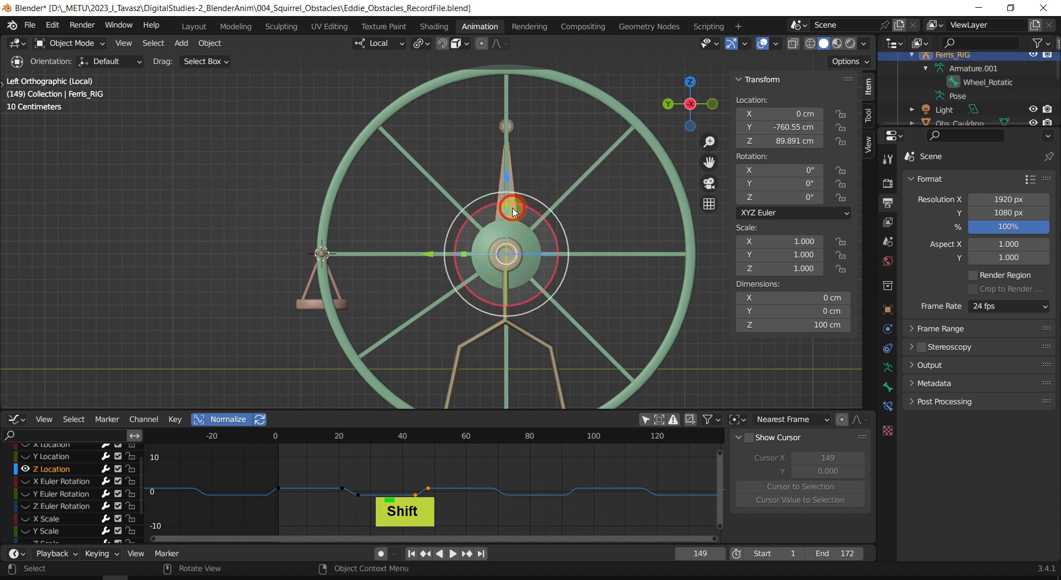
left_click(887, 369)
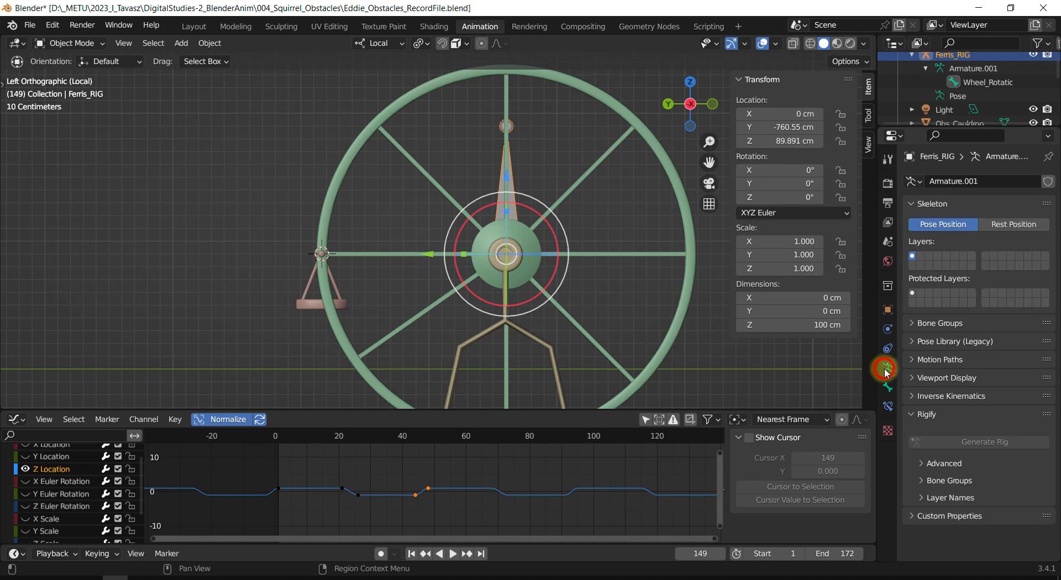
left_click(921, 379)
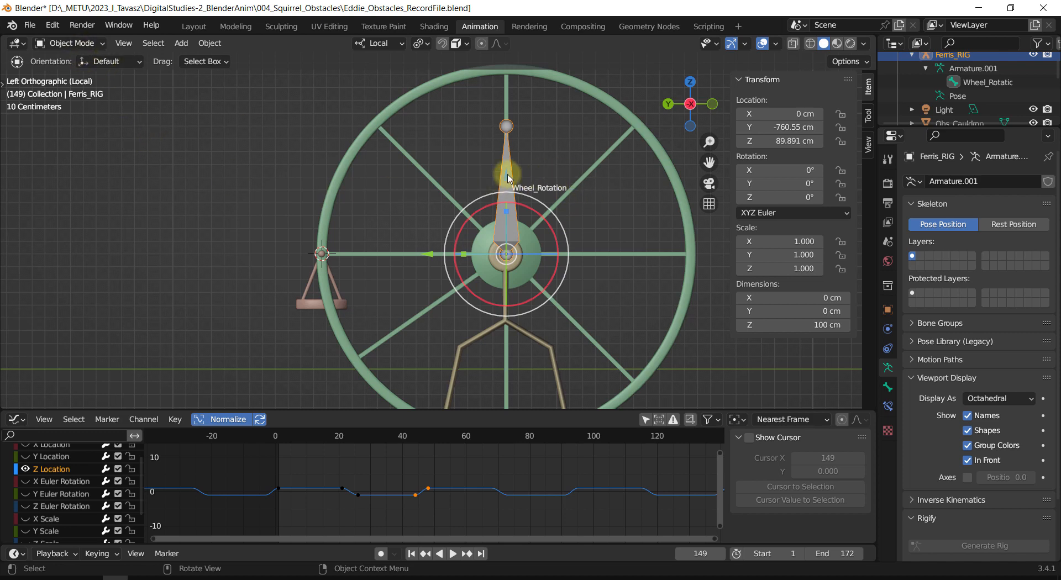
Edit the armature and extrude a new bone about 66 cm straight down along Z from Wheel_Rotation's hub joint.
key("Tab")
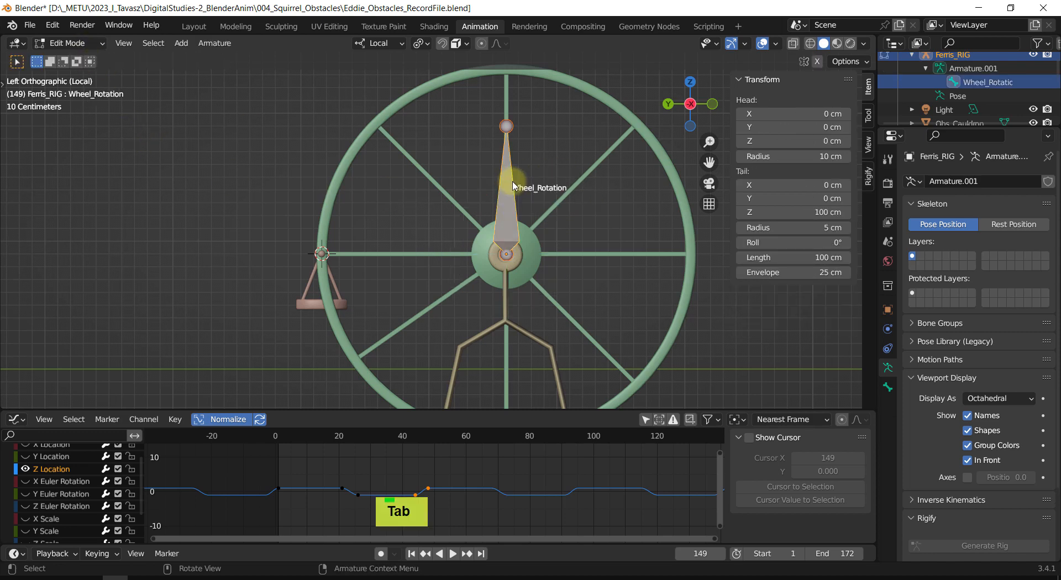
left_click(511, 221)
left_click(503, 257)
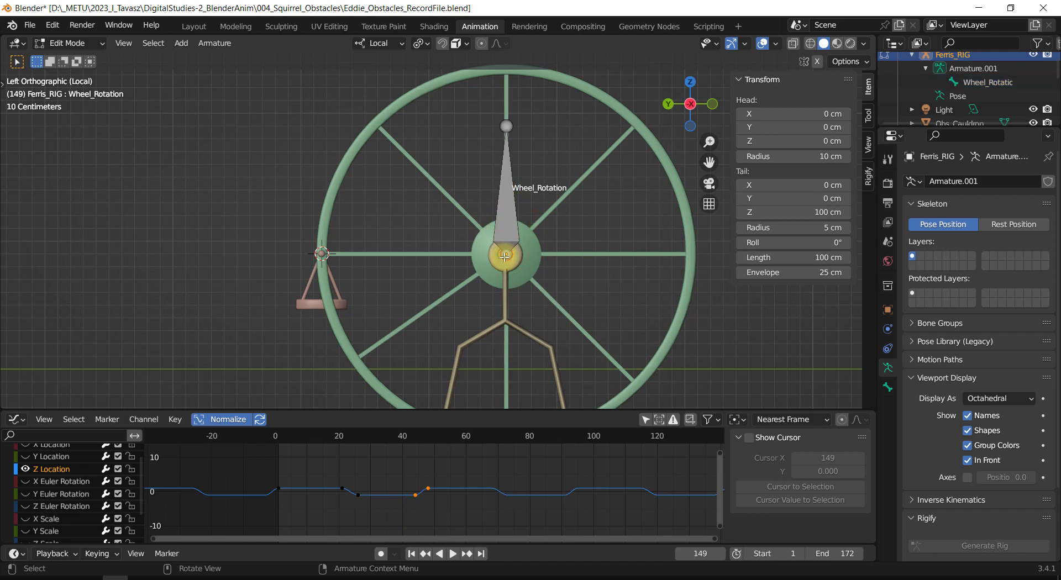
key("e")
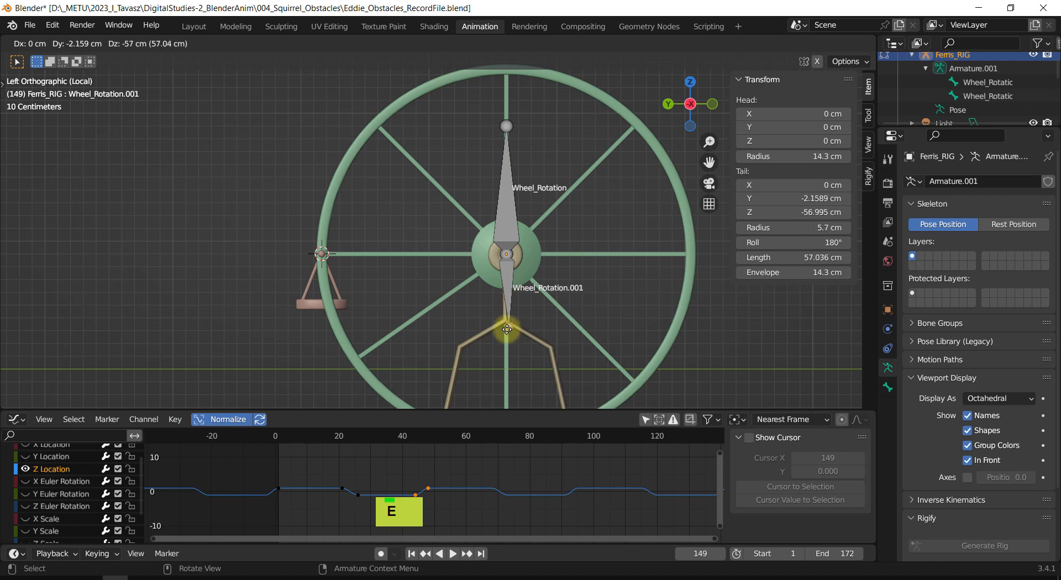
key("z")
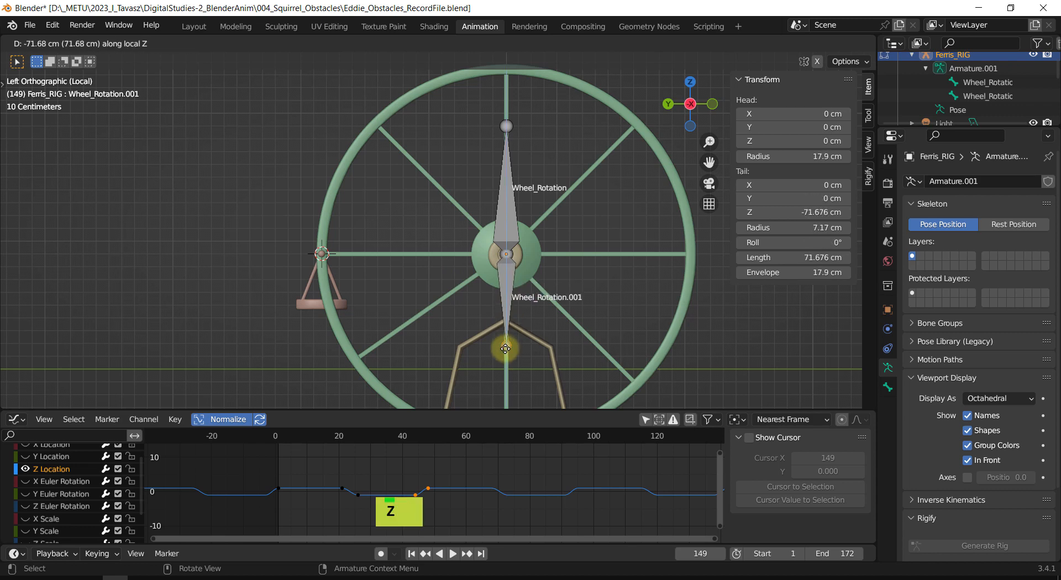
left_click(506, 340)
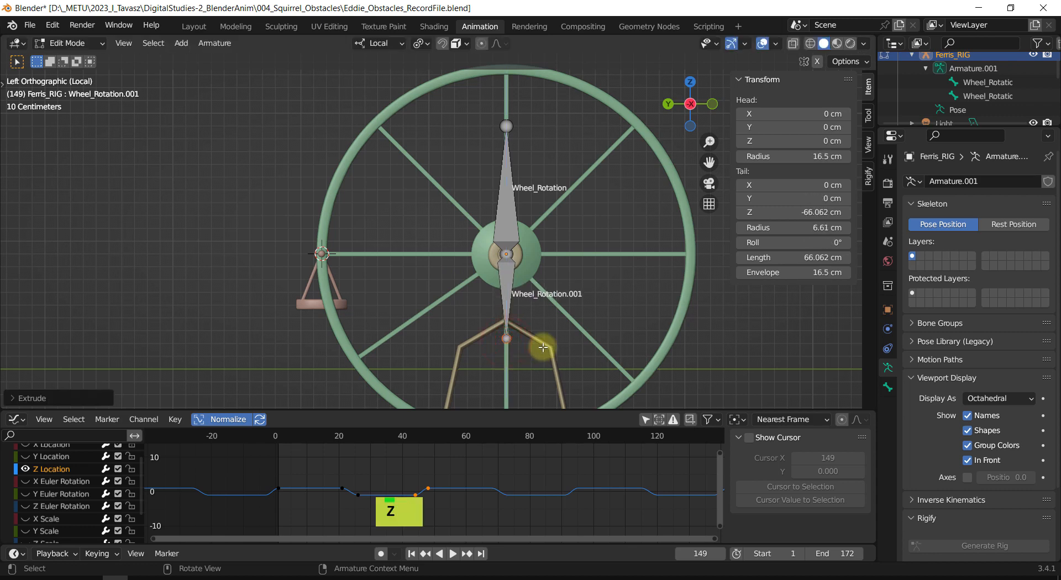
Move the extruded bone so its head sits on the Ferris tray's pivot at the 3D cursor, about Y 144.4 cm and Z 0.2 cm.
left_click(506, 286)
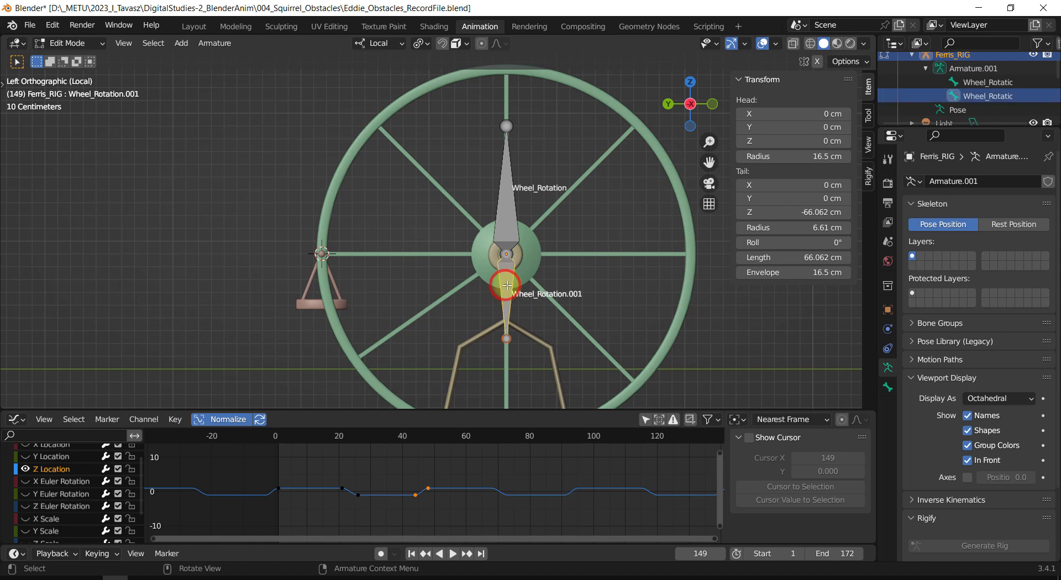
key("g")
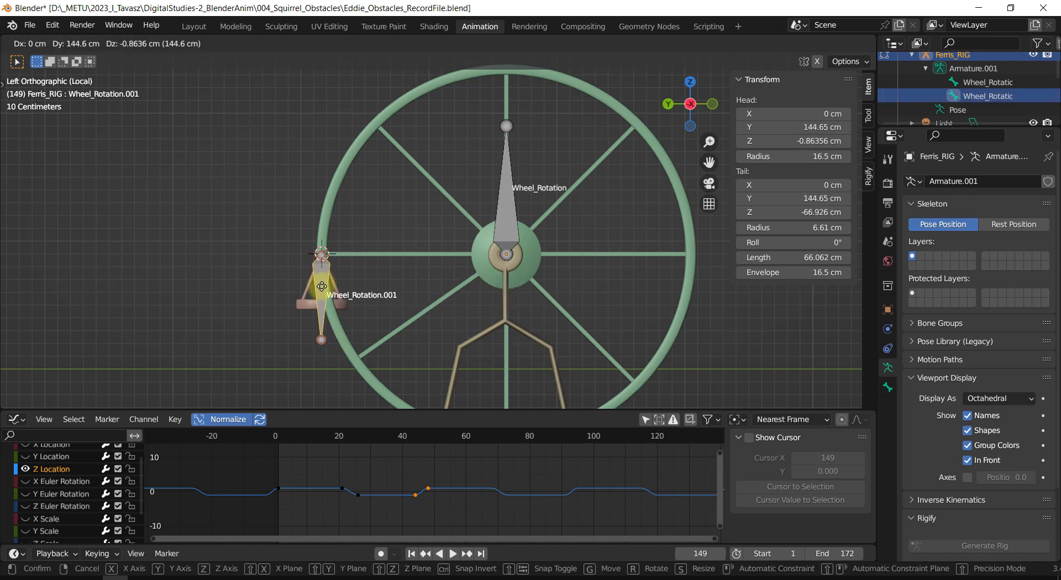
left_click(346, 296)
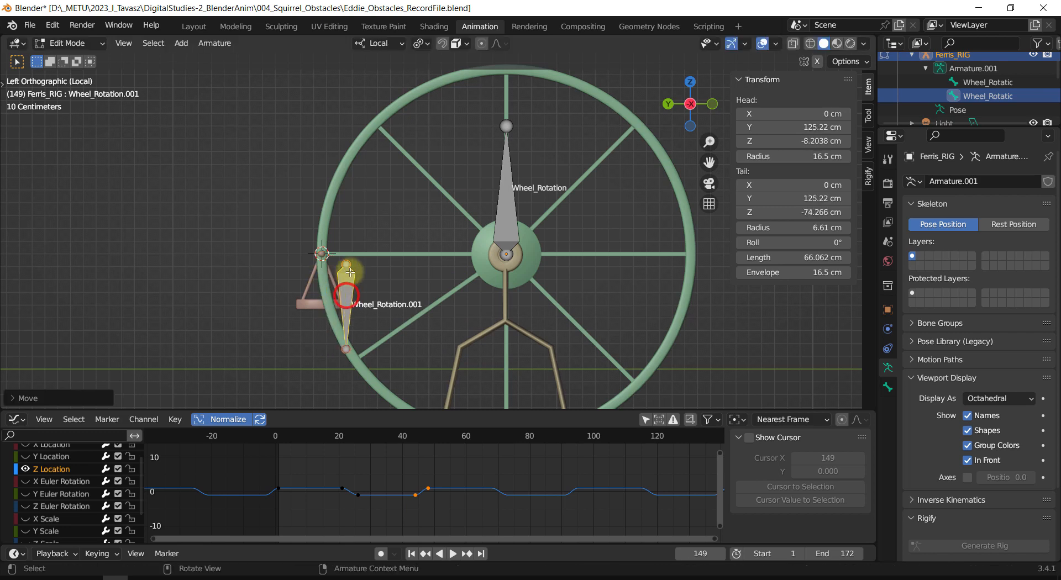
middle_click_drag(325, 292, 411, 262, "shift")
scroll(367, 298, "up", 1)
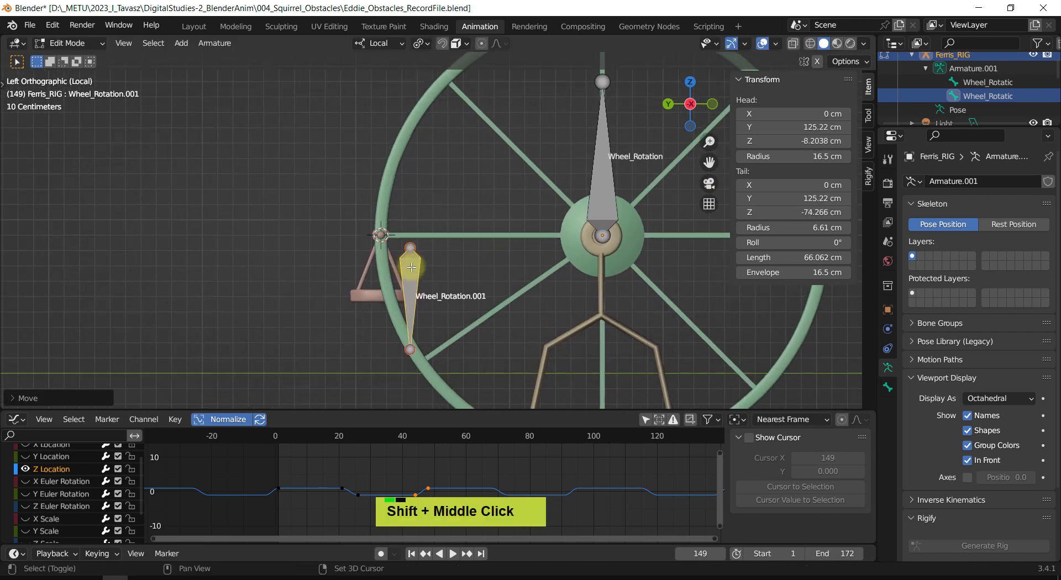
scroll(408, 266, "up", 1)
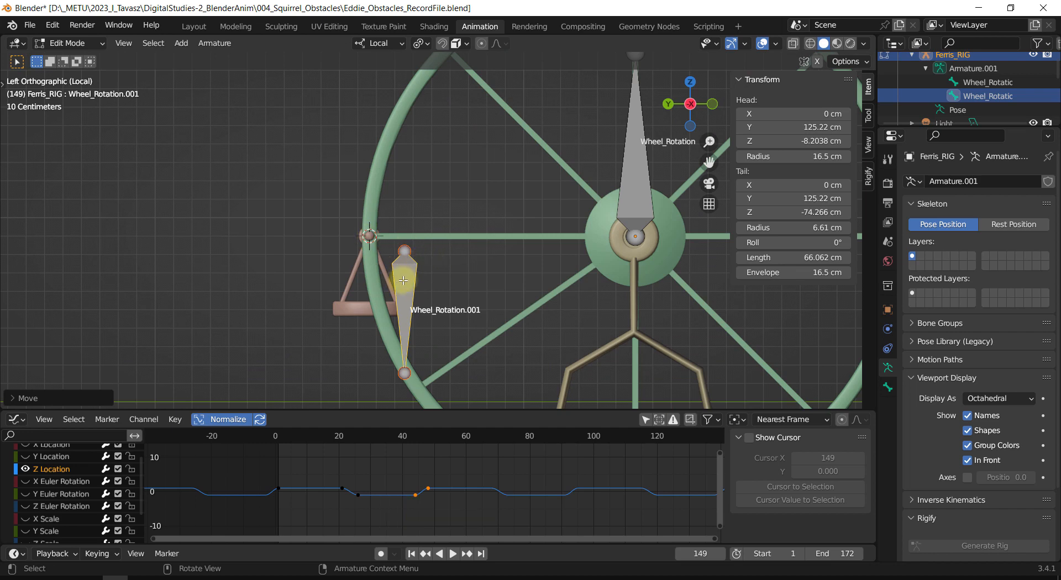
key("f")
key("g")
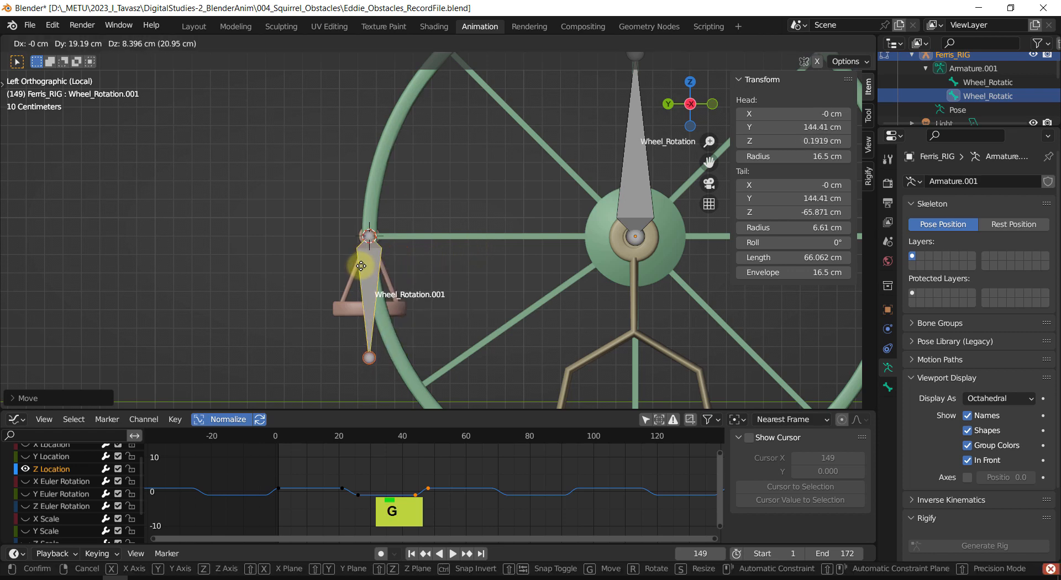
left_click(361, 266)
scroll(362, 249, "up", 4)
middle_click_drag(301, 253, 340, 264, "shift")
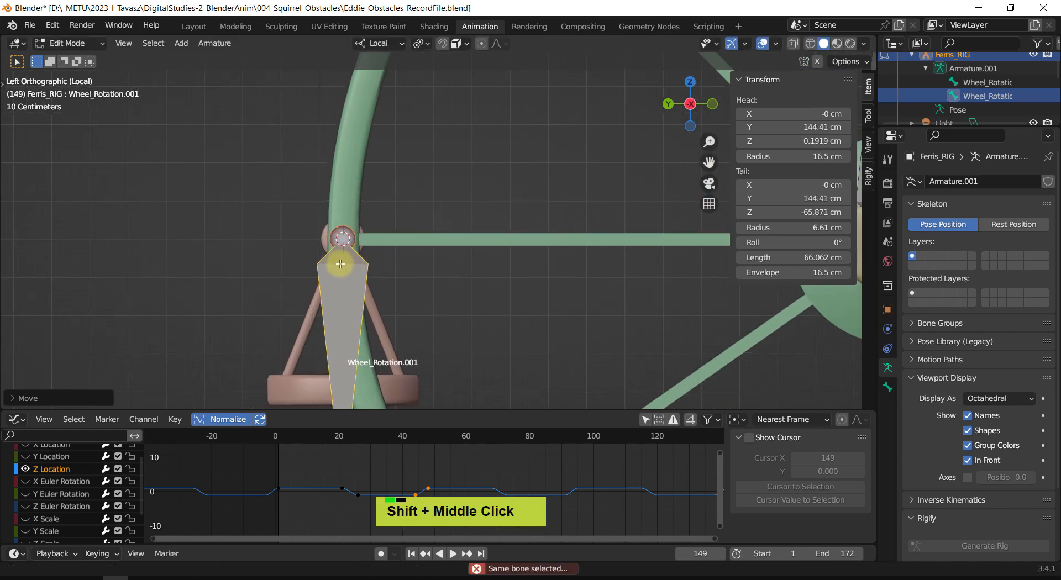
scroll(340, 264, "up", 1)
scroll(341, 269, "down", 2)
scroll(351, 272, "down", 2)
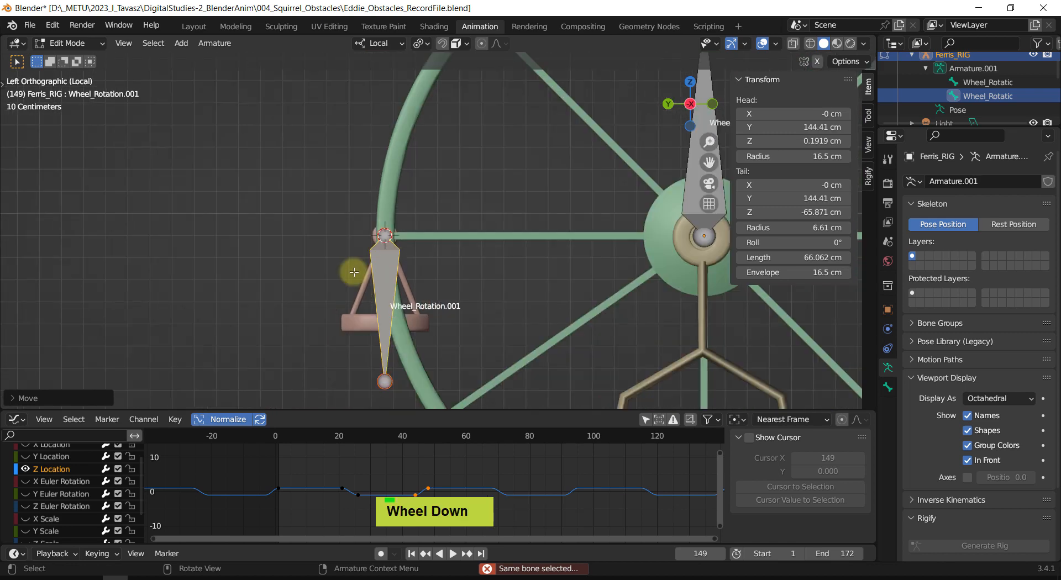
Parent the tray bone to the Wheel_Rotation bone with Keep Offset.
middle_click_drag(387, 249, 443, 293)
scroll(424, 246, "down", 2)
scroll(428, 272, "down", 3)
scroll(500, 270, "up", 2)
scroll(475, 263, "up", 2)
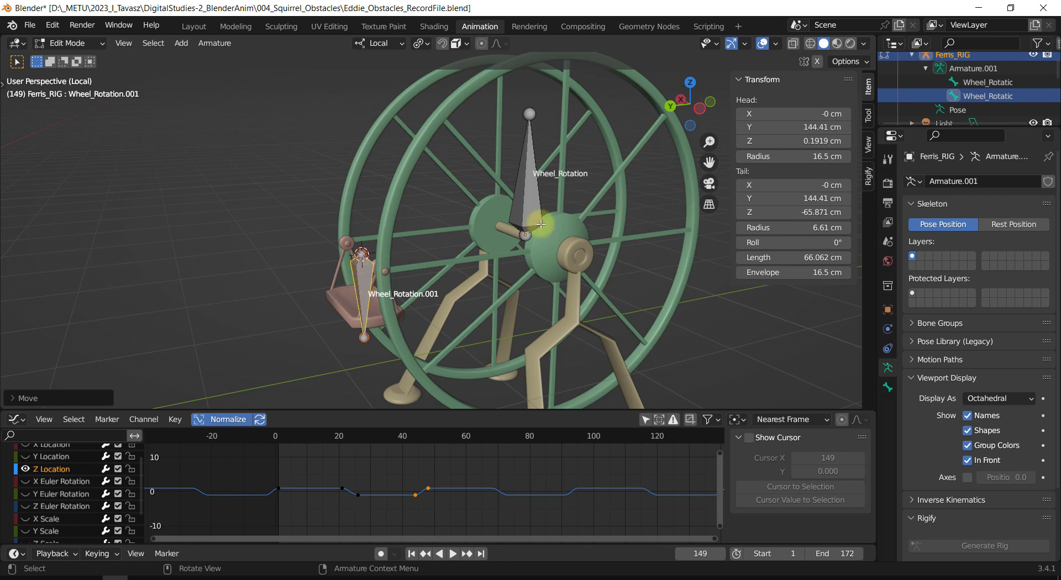
left_click(533, 205, "shift")
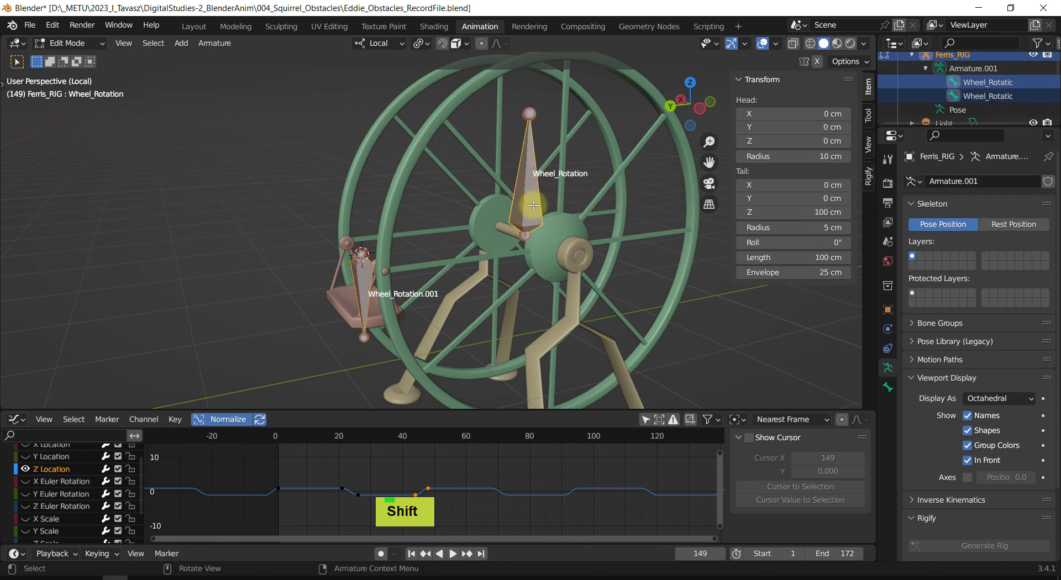
key("ctrl+p")
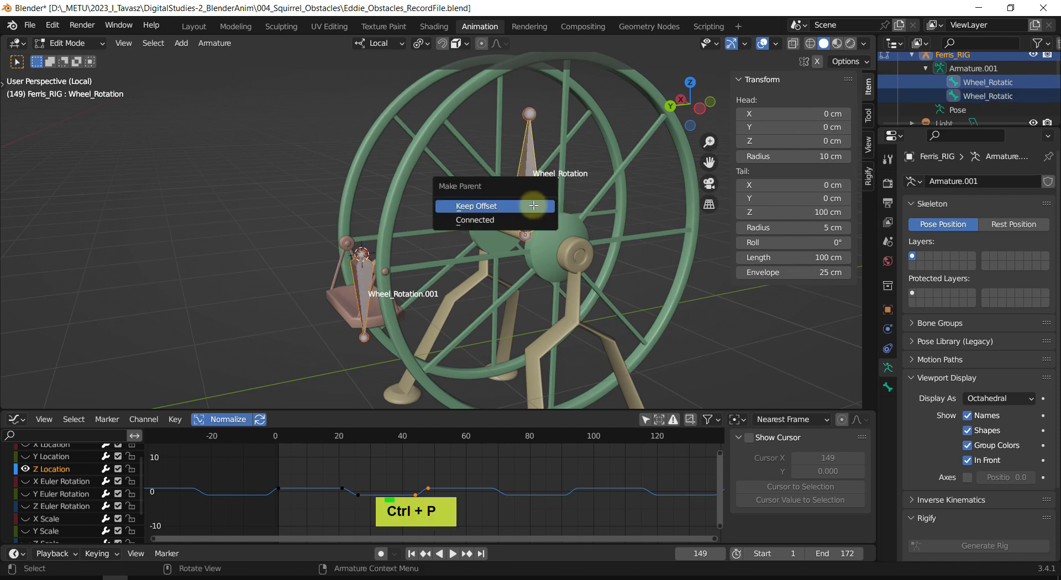
left_click(521, 207)
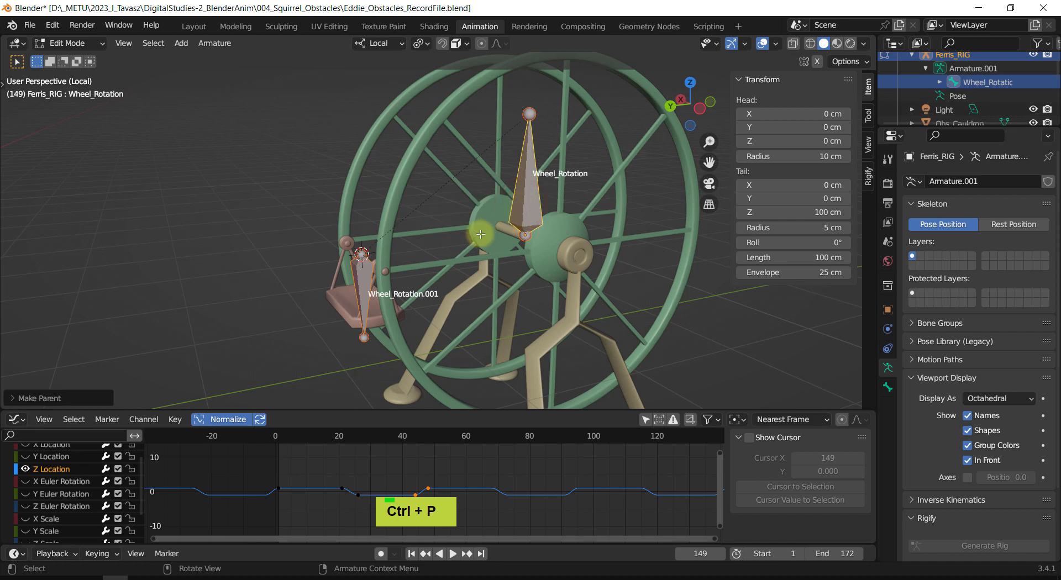
Examine the viewport overlay options for relationship lines and the tray bone's parent in its Relations properties.
middle_click_drag(486, 229, 477, 255, "shift")
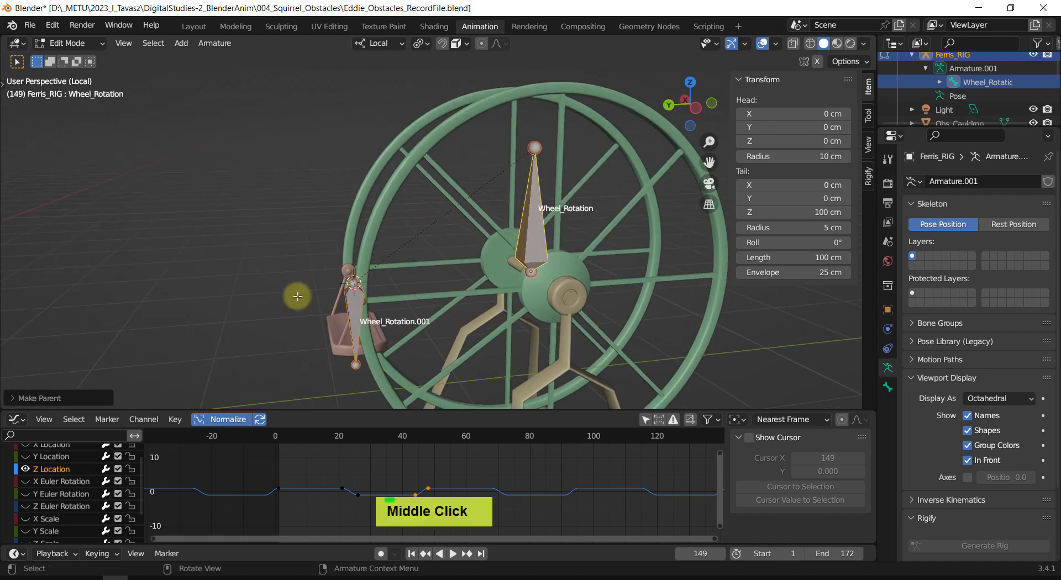
left_click(776, 43)
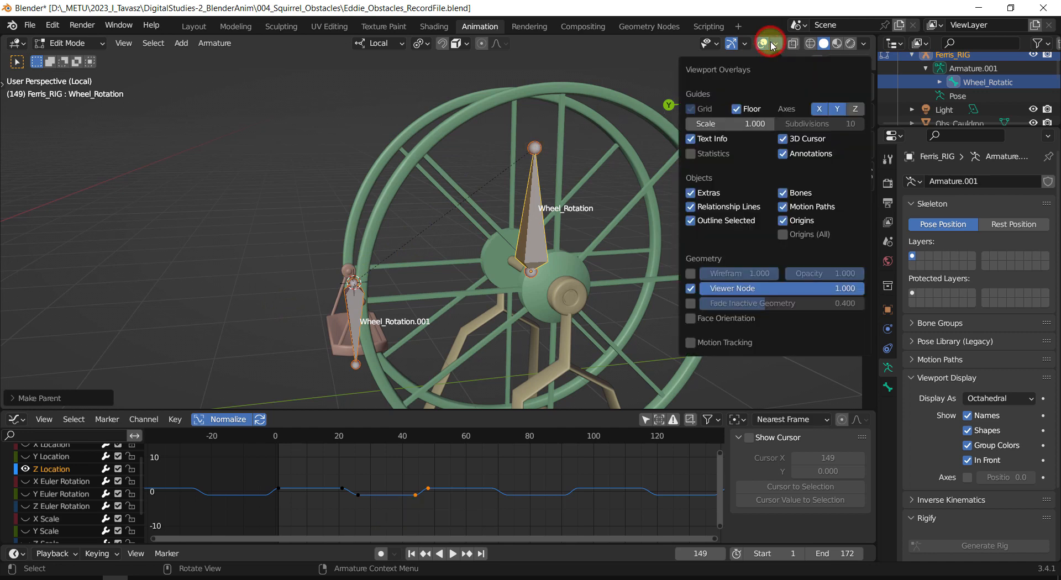
key("n")
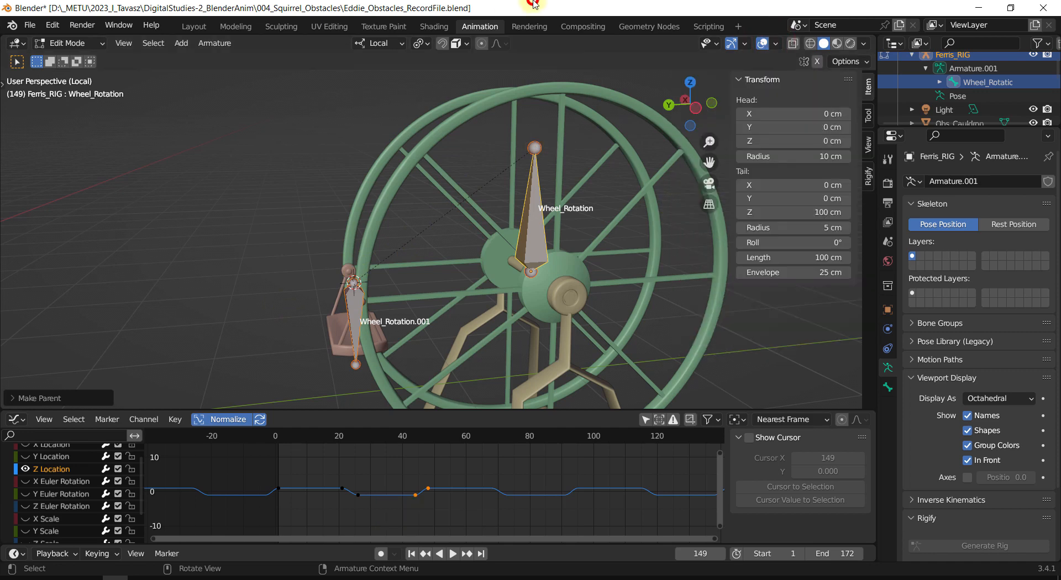
middle_click_drag(507, 261, 351, 281, "shift")
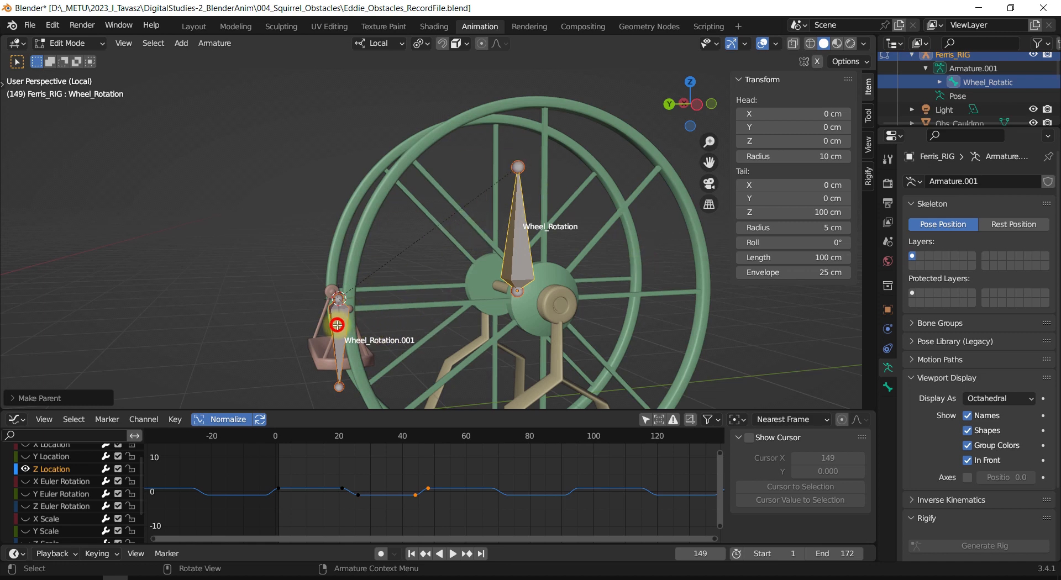
left_click(337, 325)
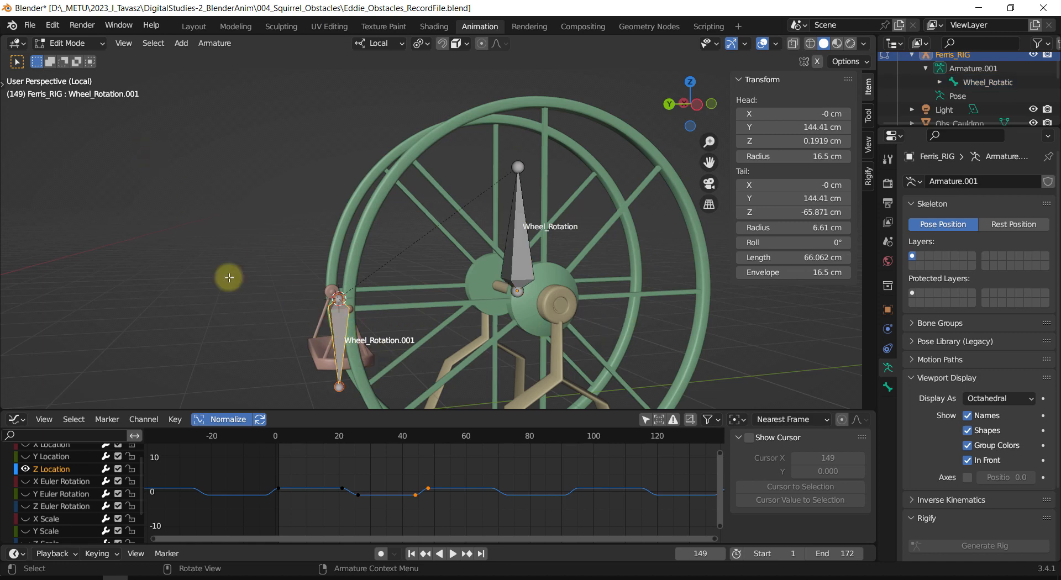
left_click(887, 387)
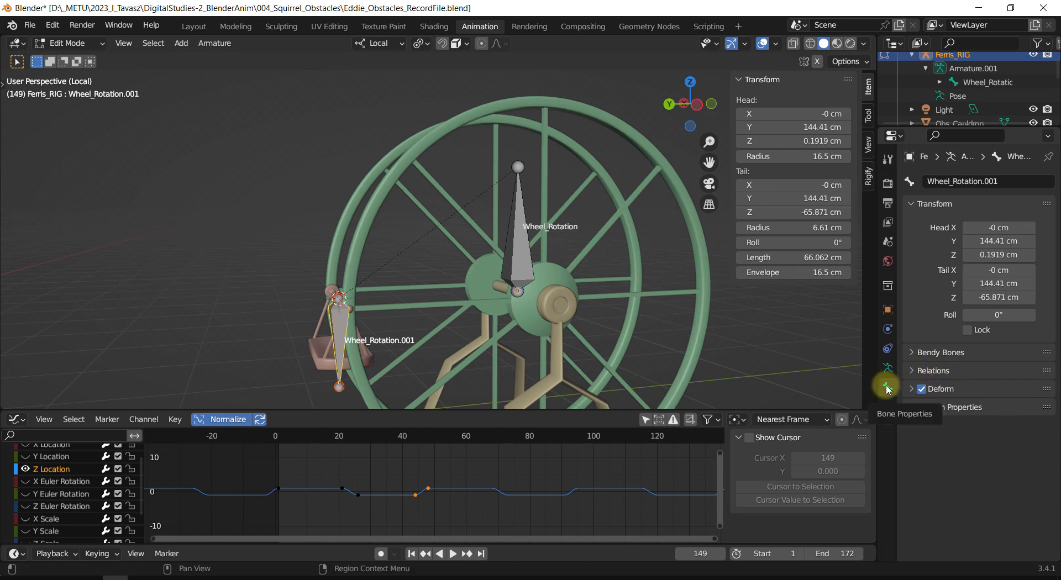
left_click(933, 370)
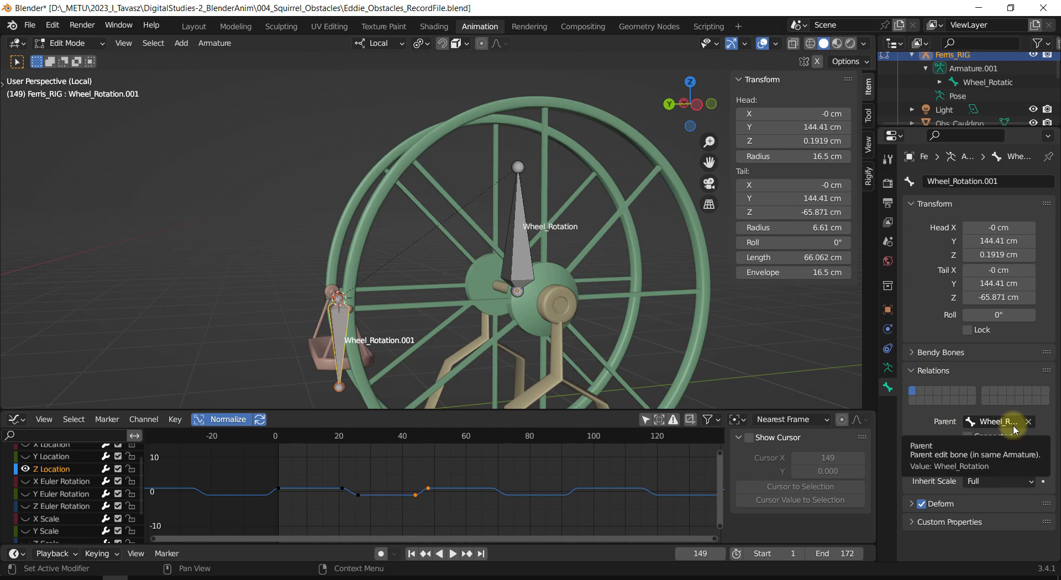
Select the Wheel_Rotation bone and switch the armature to Pose Mode.
middle_click_drag(511, 275, 484, 293, "shift")
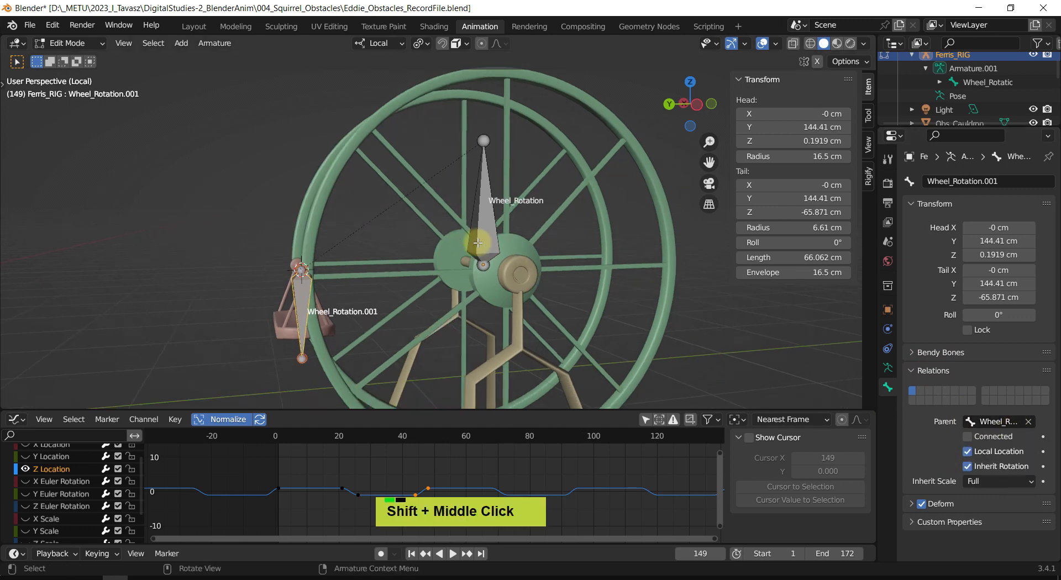
scroll(486, 254, "down", 3)
middle_click_drag(496, 257, 495, 267)
left_click(471, 231)
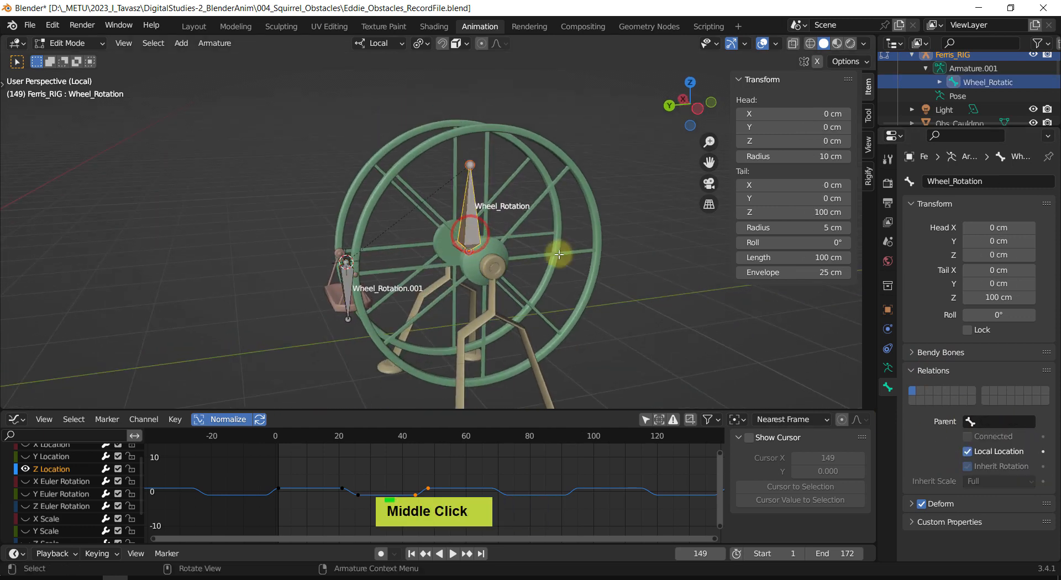
key("ctrl+Tab")
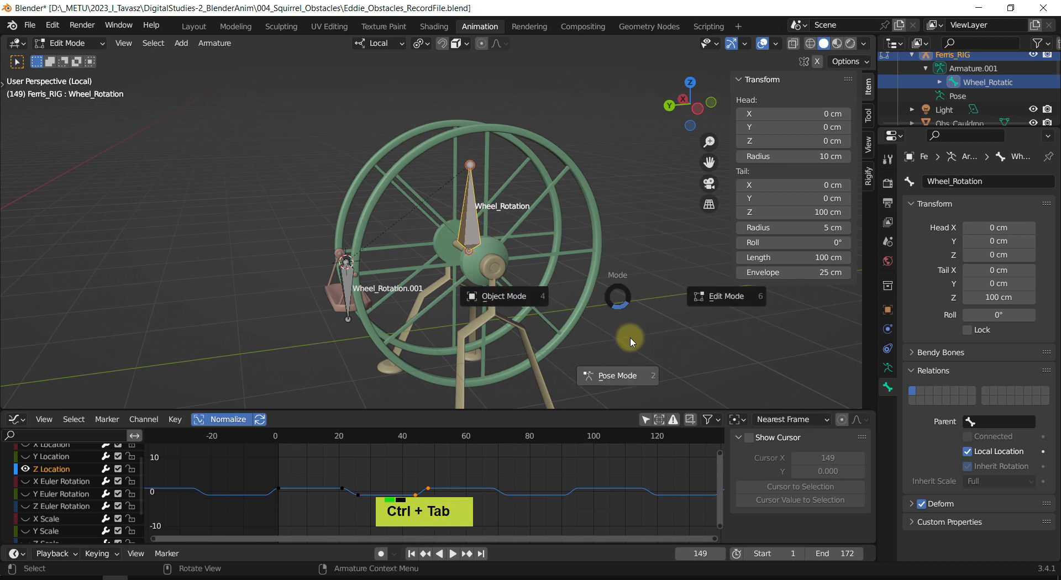
left_click(85, 44)
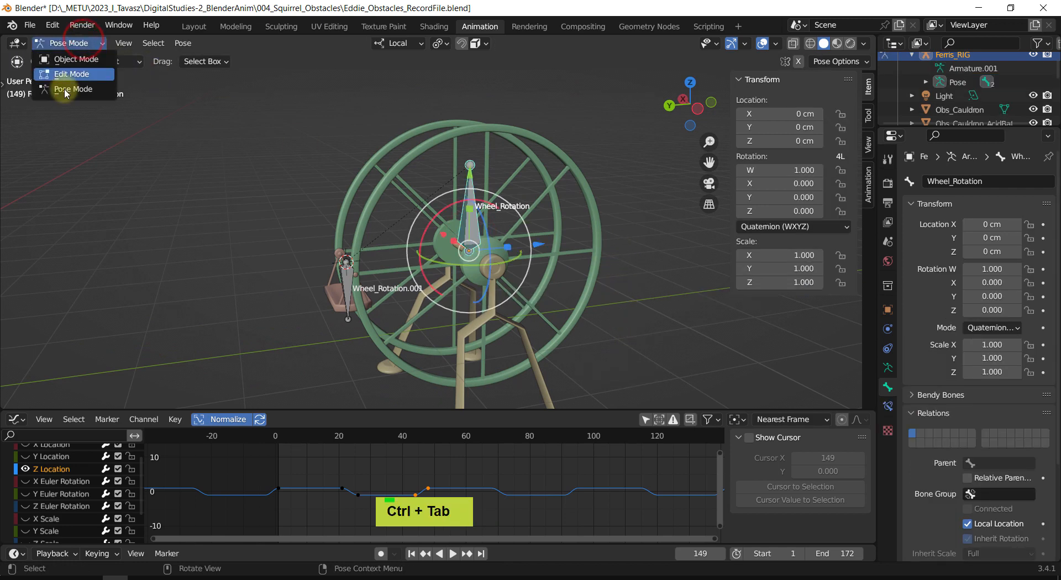
Toggle the Ferris_RIG armature between Object Mode and Pose Mode, finishing in Pose Mode.
left_click(64, 57)
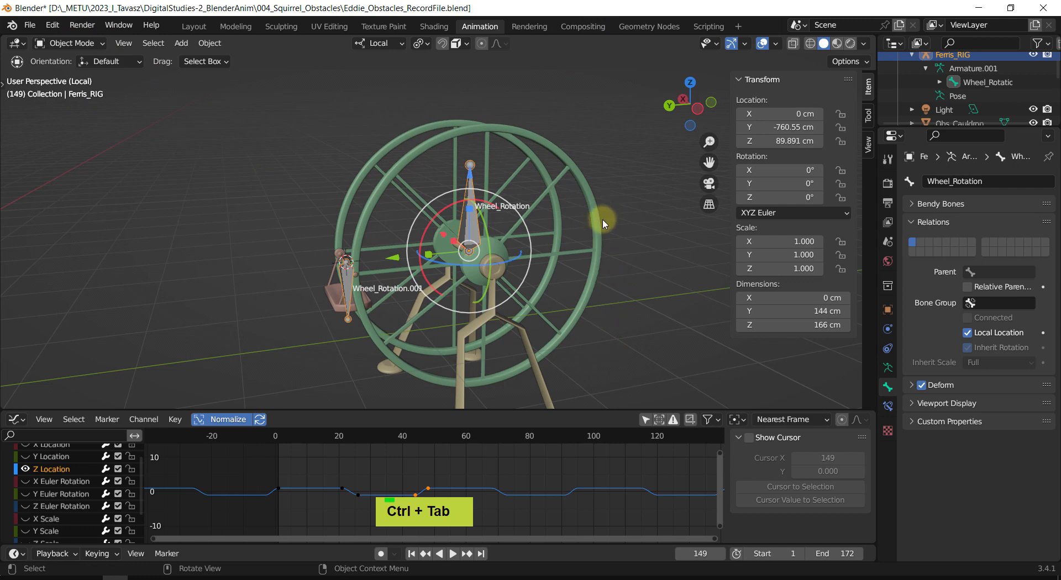
key("ctrl+Tab")
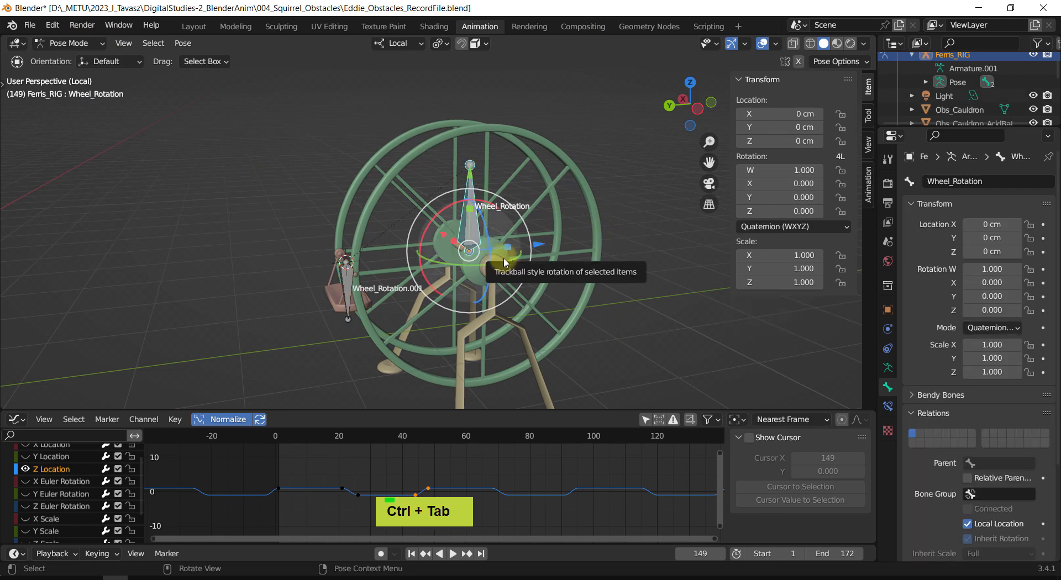
key("ctrl+Tab")
key("ctrl+Tab")
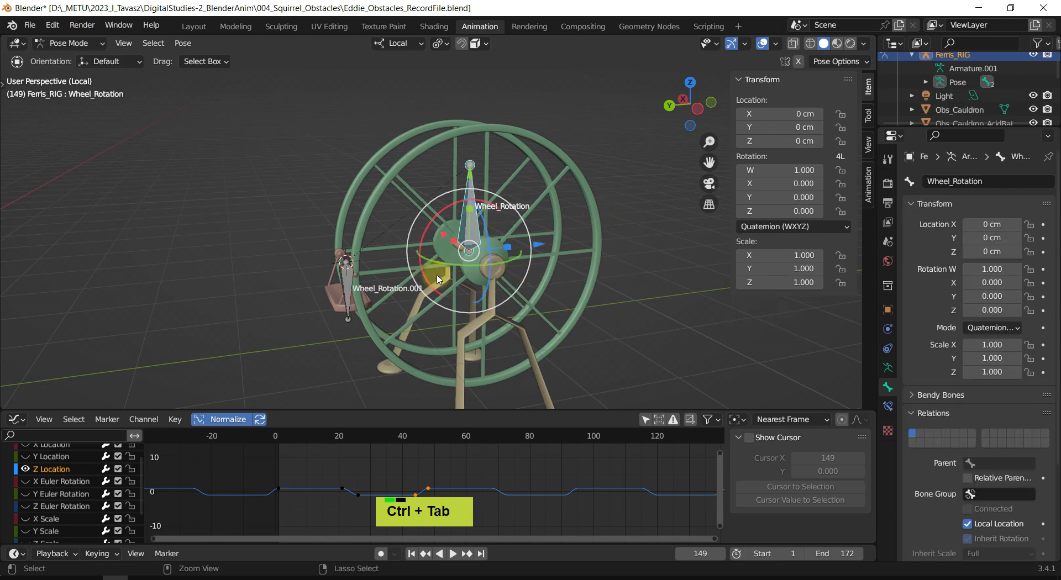
middle_click_drag(615, 279, 580, 289, "shift")
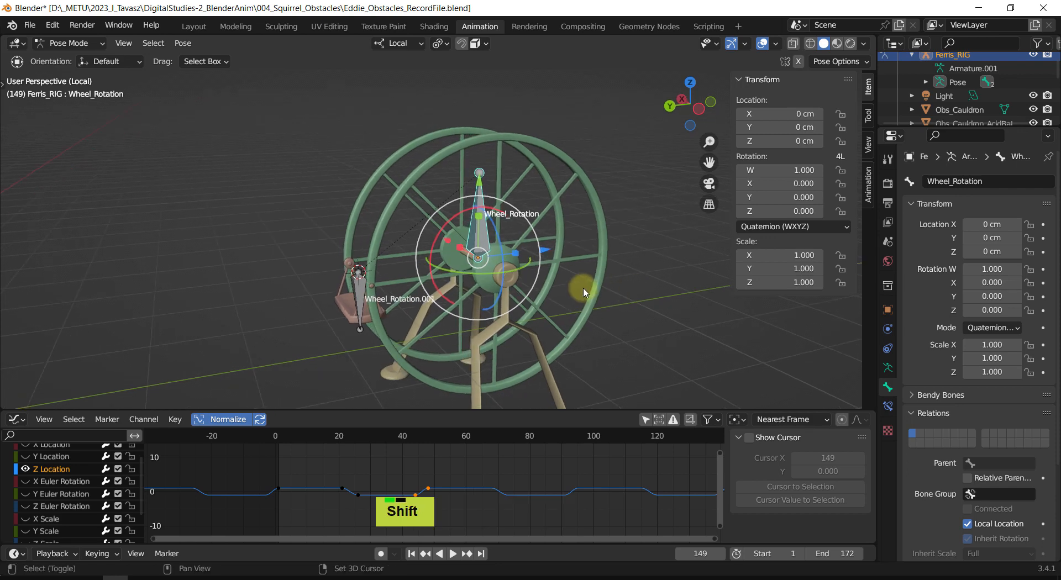
scroll(505, 260, "up", 1)
mouse_move(504, 260)
middle_mouse_down("shift")
mouse_move(486, 270)
mouse_move(497, 269)
middle_mouse_up("shift")
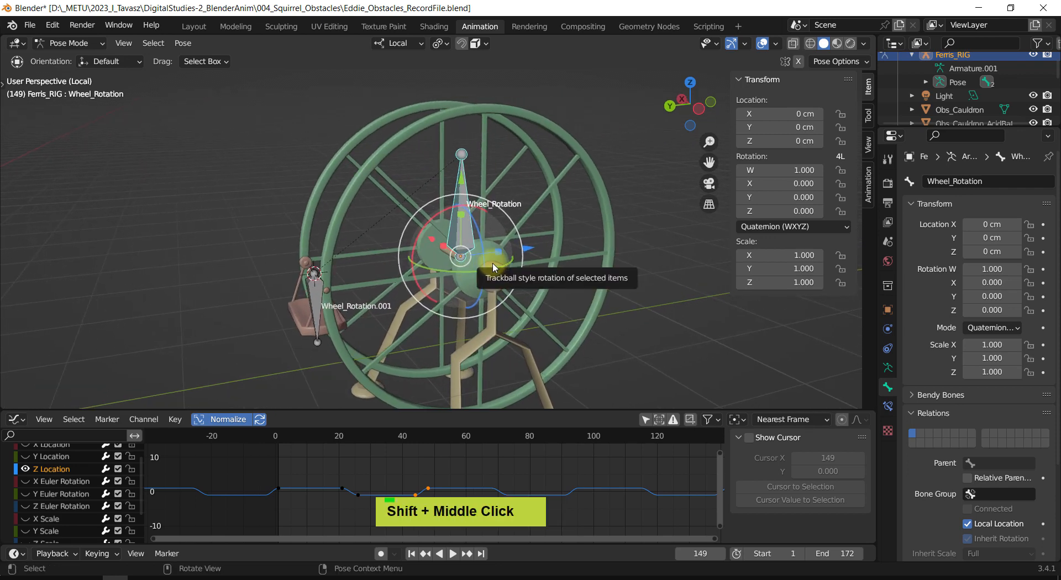
Try rotating the Wheel_Rotation bone about its local X axis, then undo the test rotations.
left_click_drag(438, 220, 429, 244)
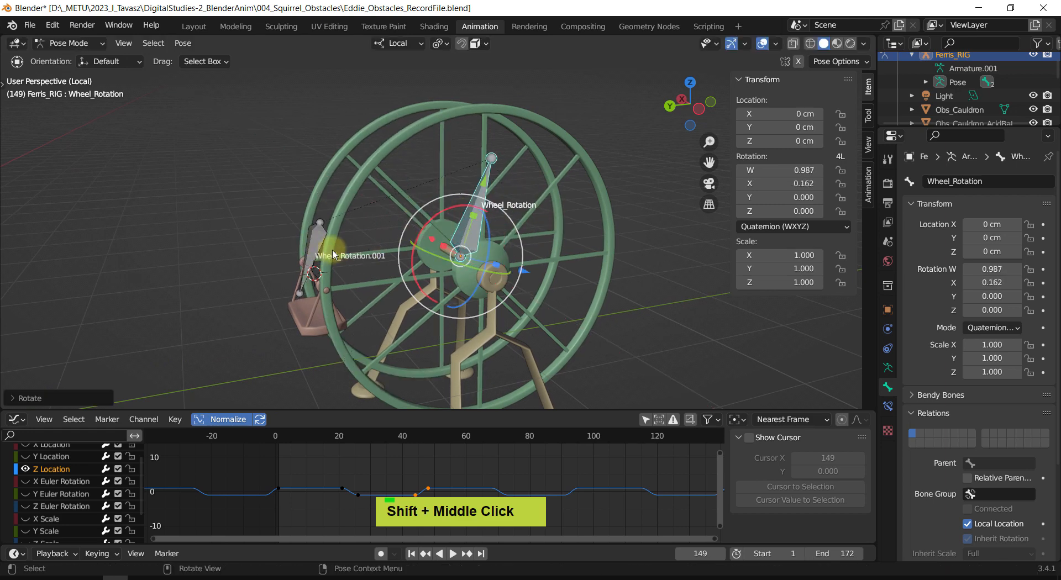
left_click_drag(450, 208, 504, 213)
left_click_drag(247, 113, 235, 81)
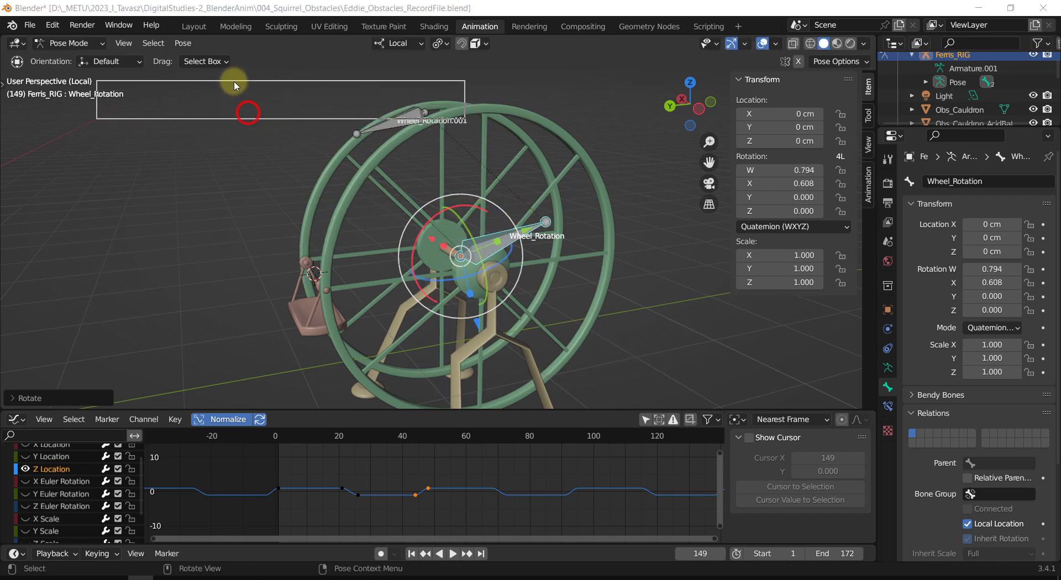
middle_click_drag(472, 185, 460, 237, "shift")
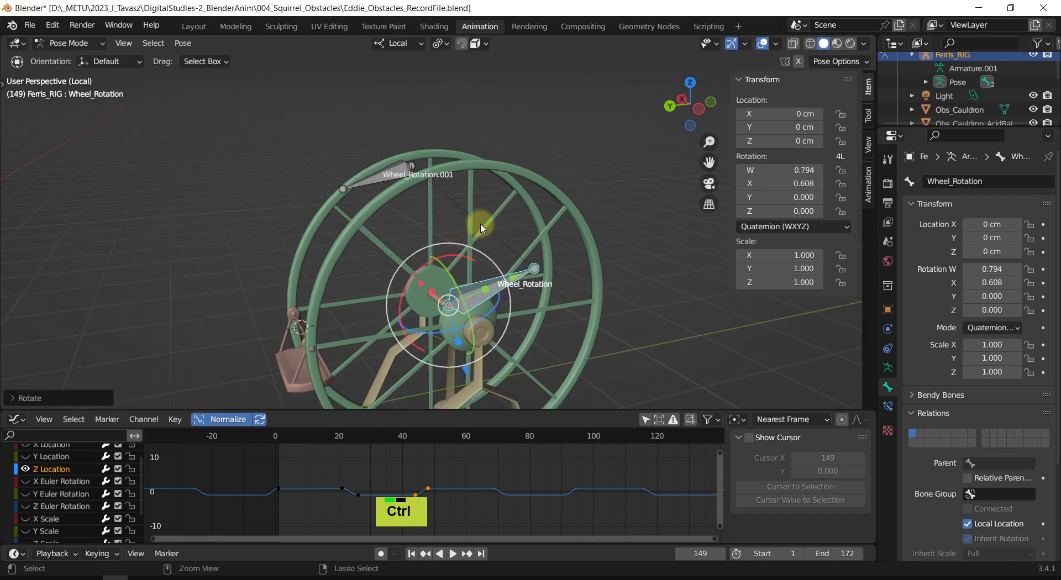
key("ctrl+z")
key("ctrl+z")
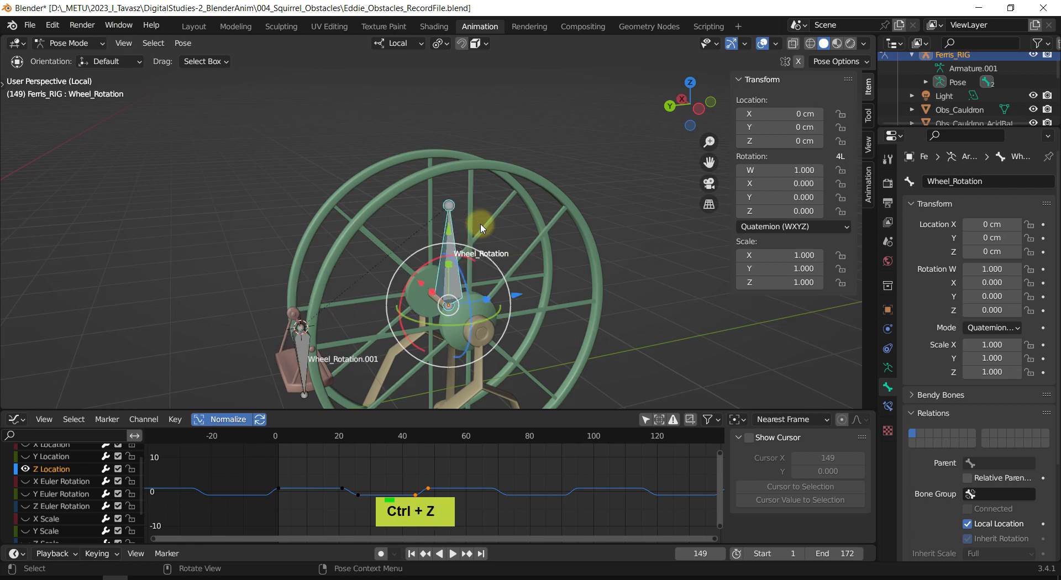
middle_click_drag(486, 226, 488, 202, "shift")
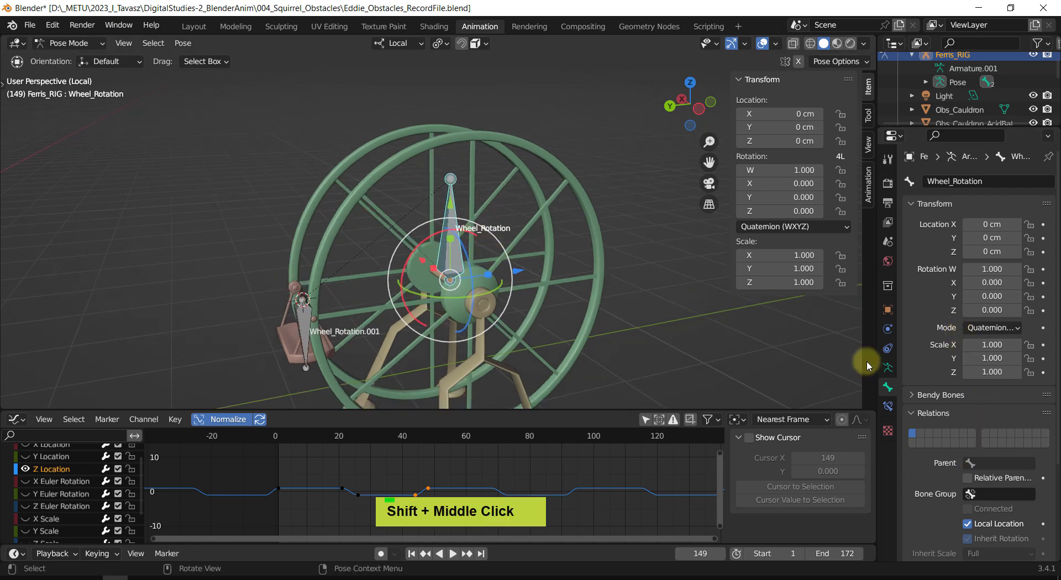
Disable Inherit Rotation for the tray bone Wheel_Rotation.001.
left_click(719, 314)
left_click(309, 323)
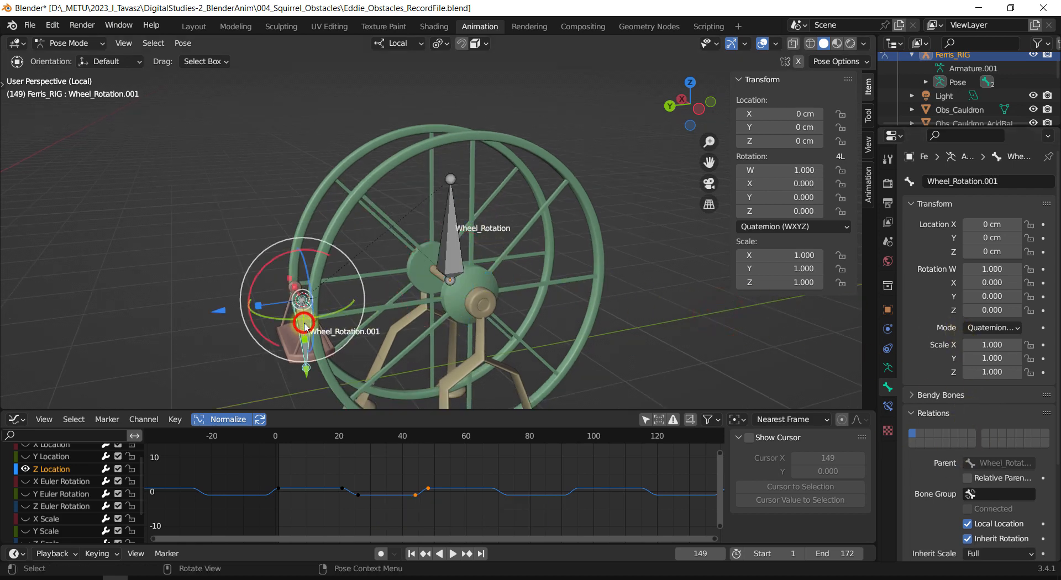
middle_click_drag(332, 325, 354, 289, "shift")
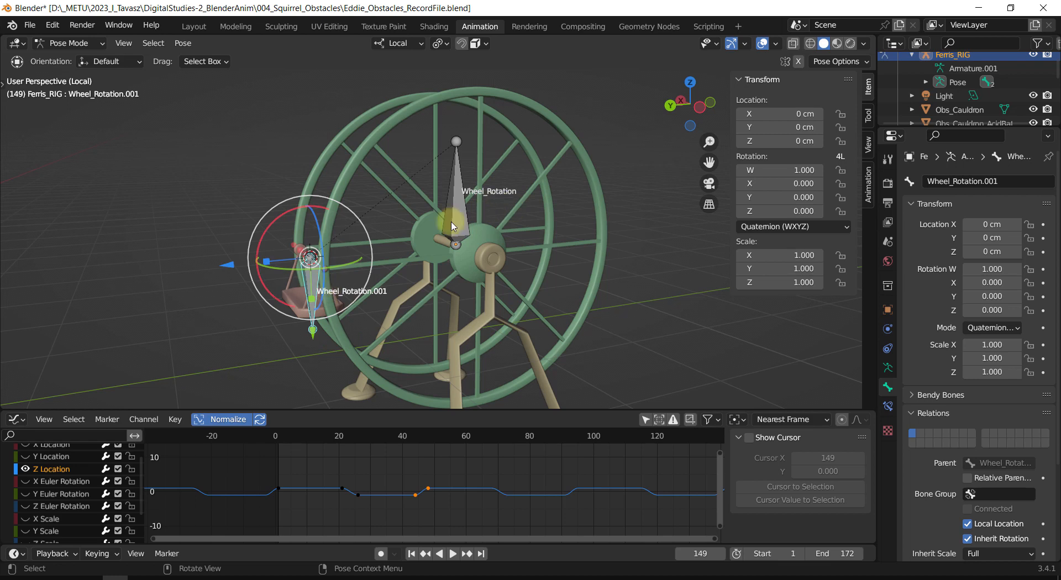
scroll(936, 497, "down", 2)
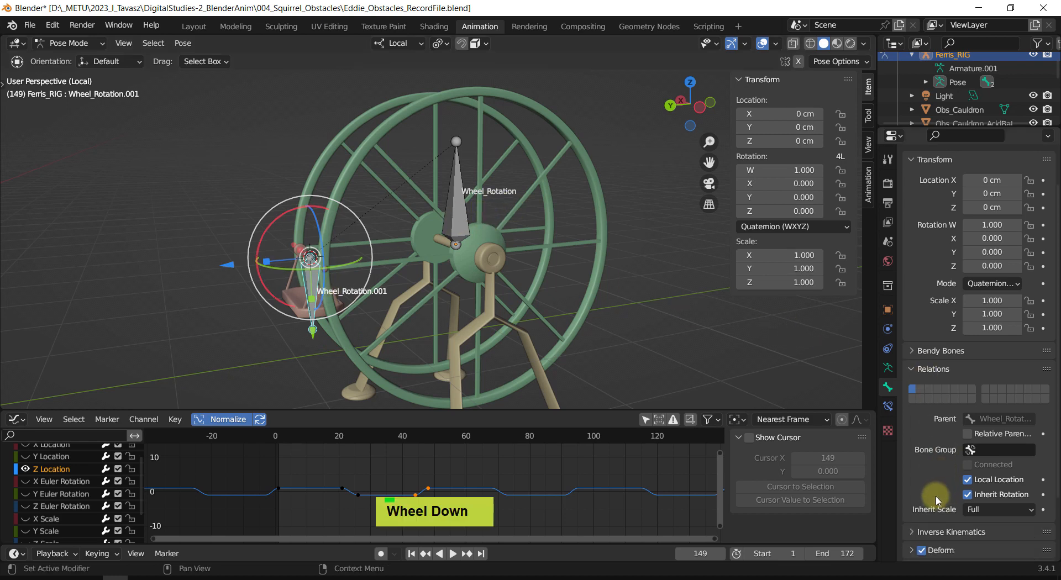
left_click(968, 496)
Test the tray bone's behaviour by rotating the Wheel_Rotation bone about its X axis, and undo that rotation.
middle_click_drag(465, 216, 457, 247, "shift")
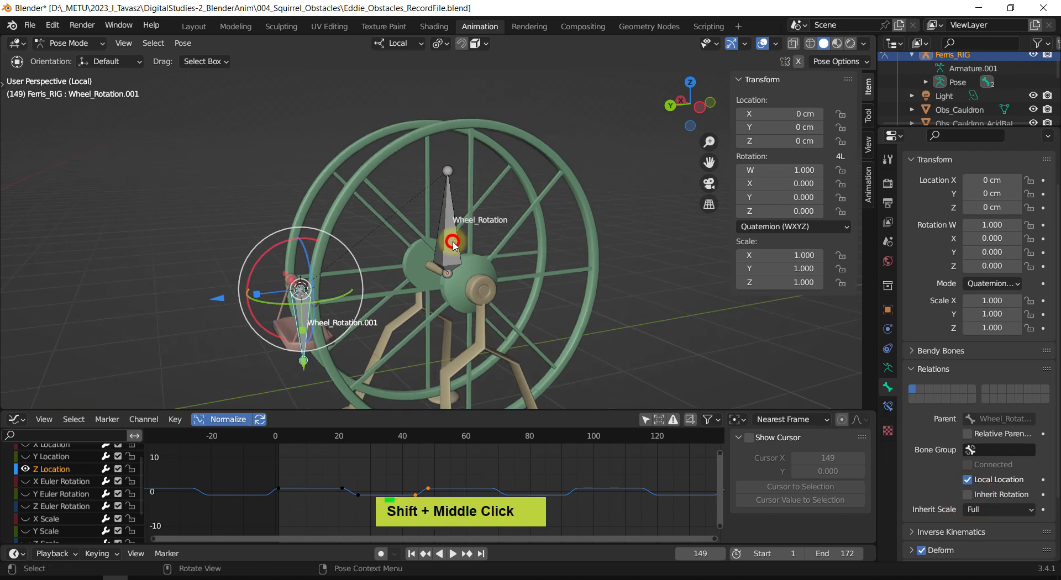
left_click(453, 244)
left_click_drag(414, 229, 639, 264)
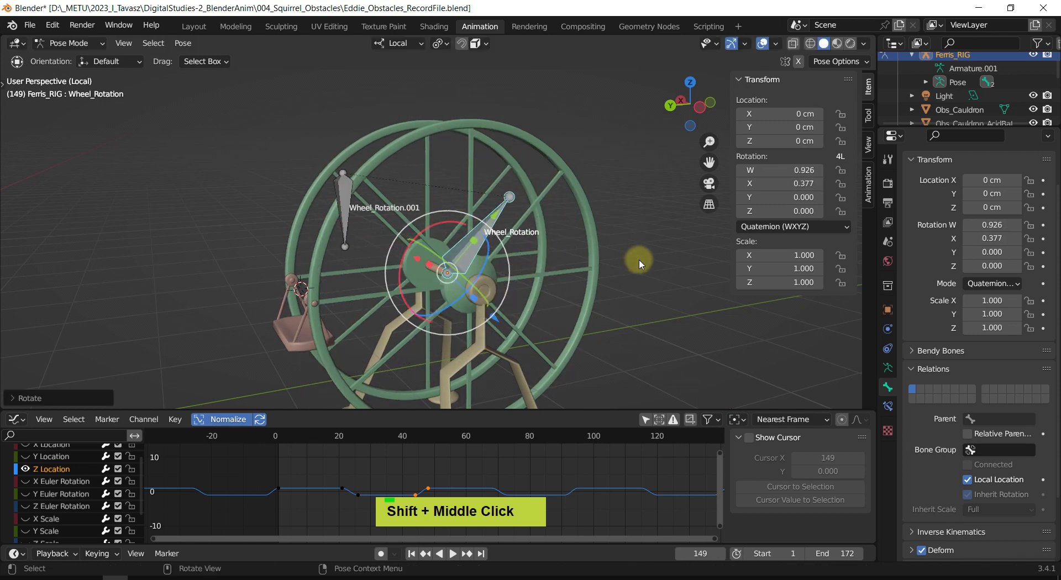
key("ctrl+z")
middle_click_drag(636, 261, 438, 250, "shift")
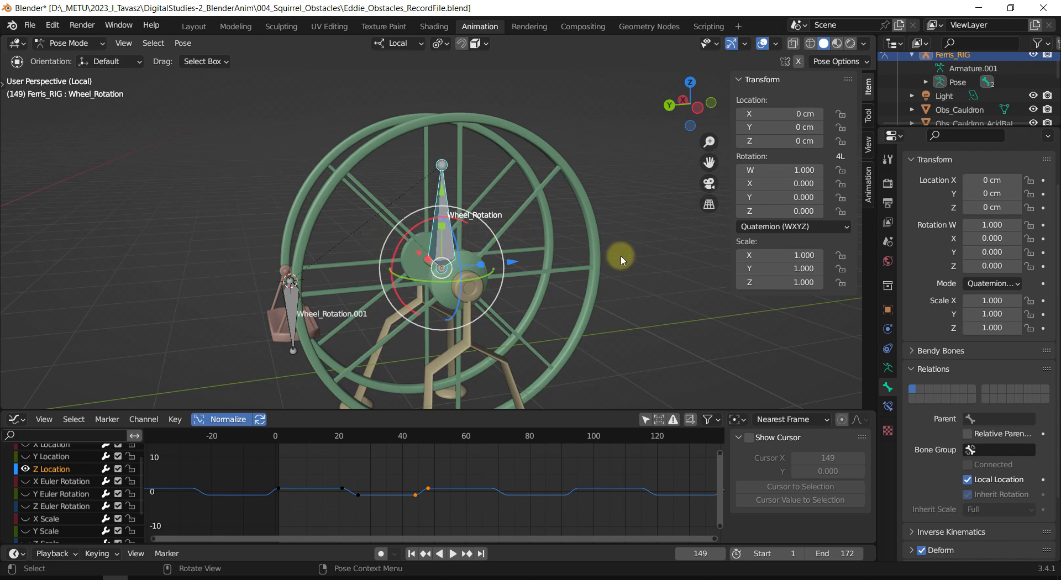
middle_click_drag(620, 255, 632, 248, "shift")
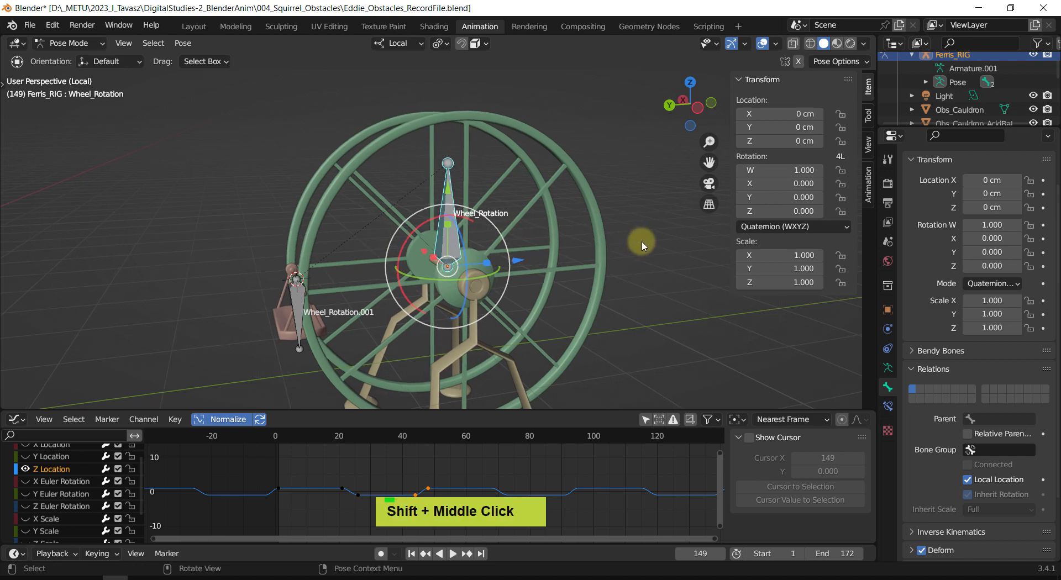
Select the Ferris wheel object together with the Ferris_RIG armature and put the armature in Pose Mode.
key("ctrl+Tab")
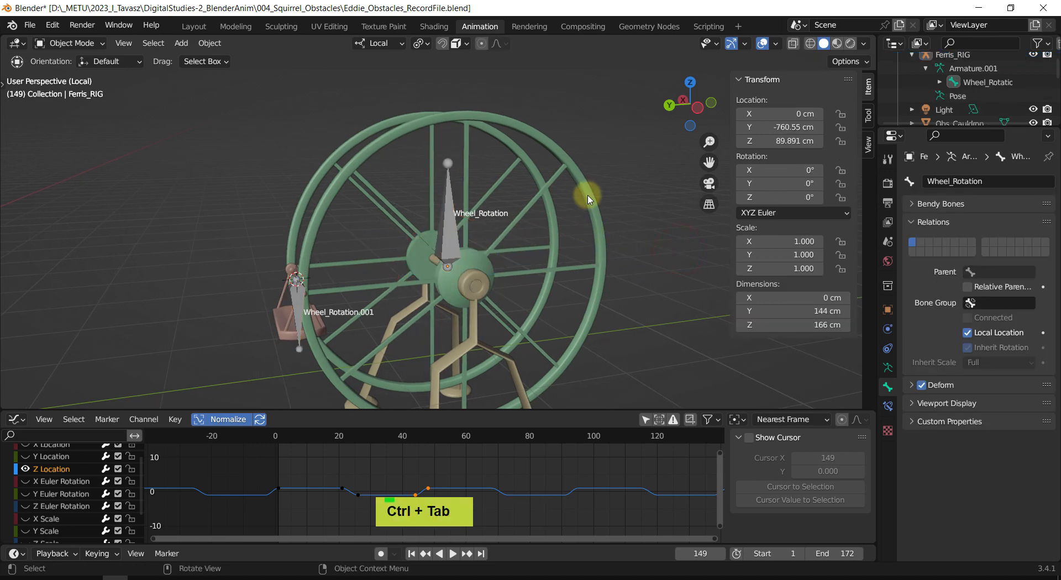
left_click(589, 200)
middle_click_drag(590, 202, 594, 224, "shift")
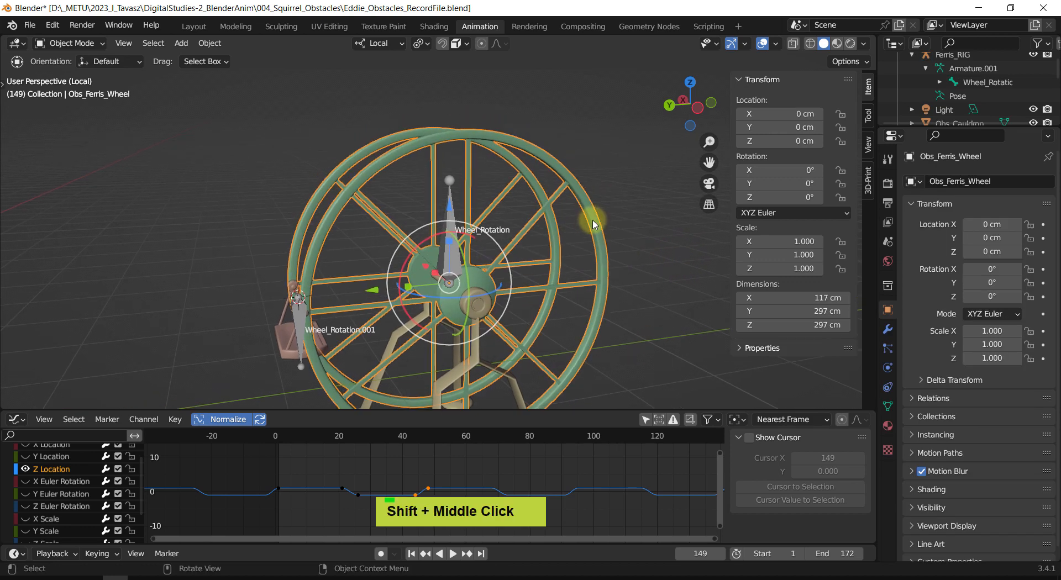
left_click(450, 217, "shift")
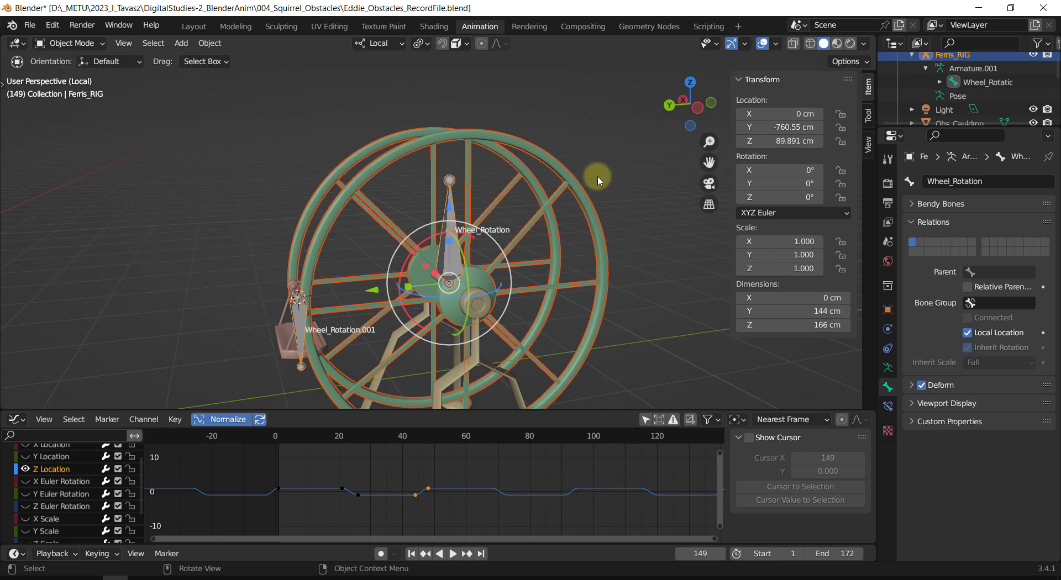
key("ctrl+Tab")
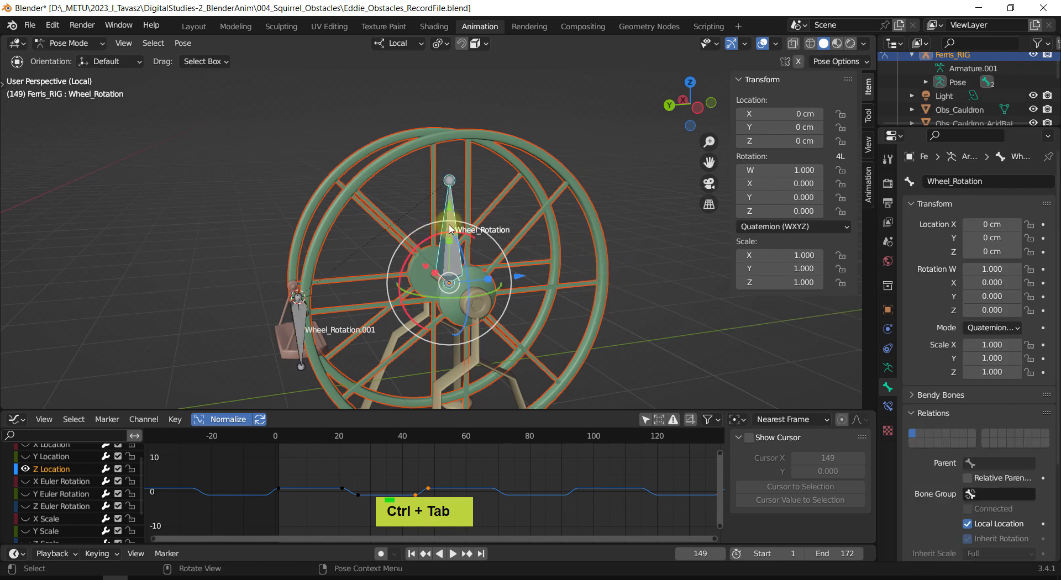
Parent the Ferris wheel object to the Wheel_Rotation bone using the Bone parent type.
left_click(473, 198)
left_click(448, 231)
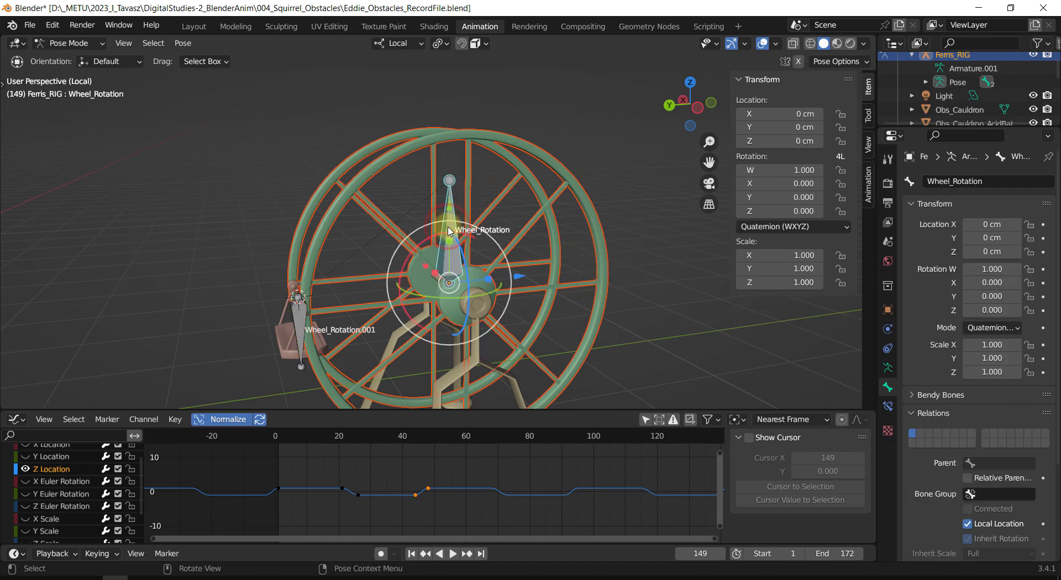
left_click(480, 191)
double_click(452, 229)
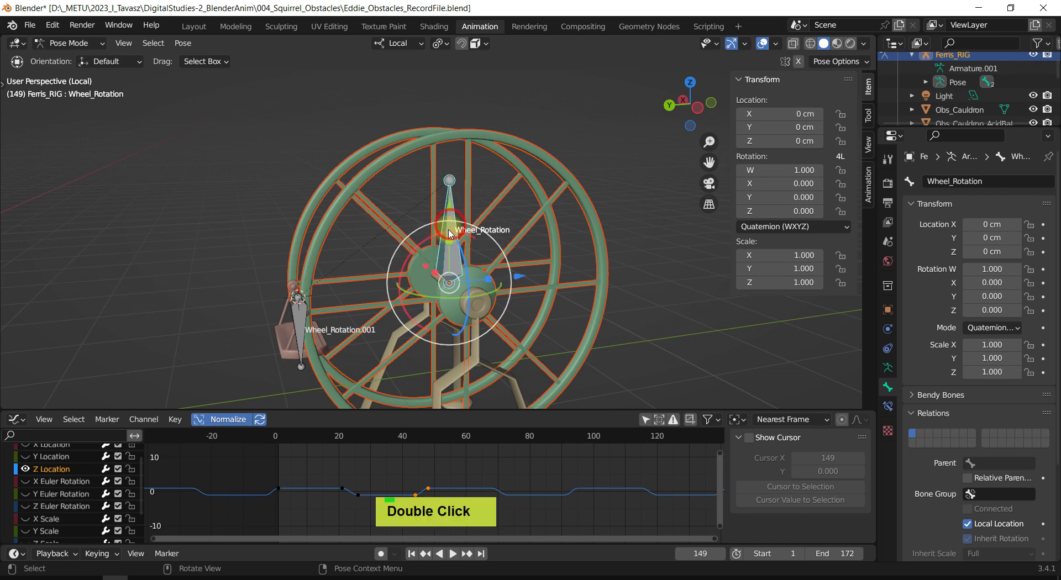
left_click(301, 322)
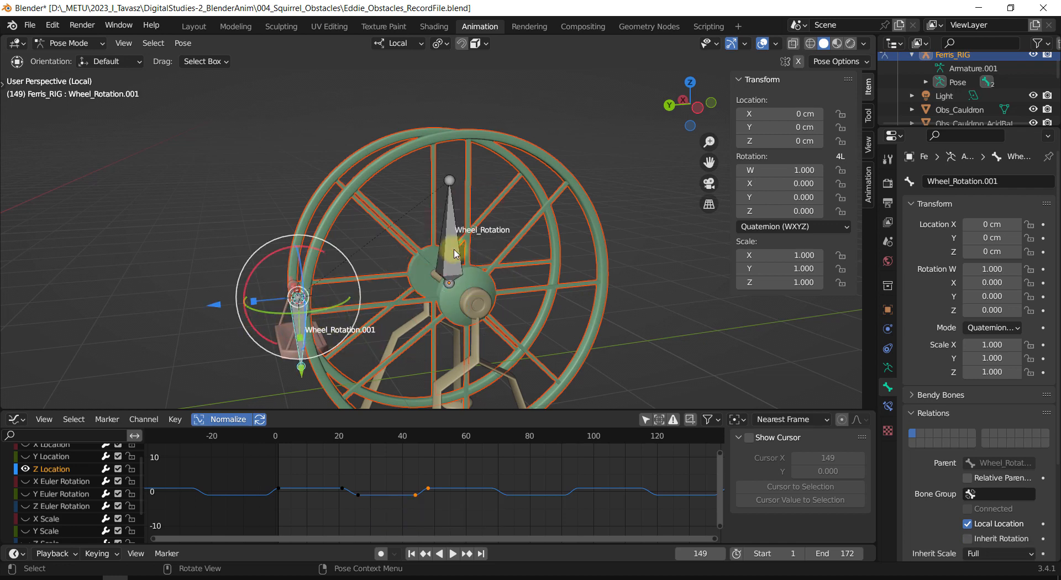
left_click(449, 243)
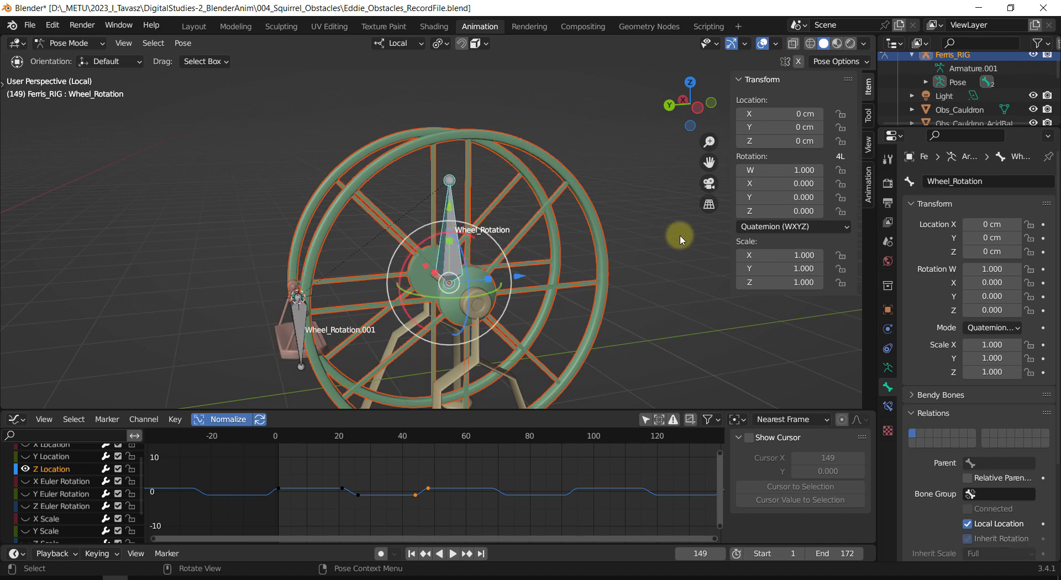
key("ctrl+p")
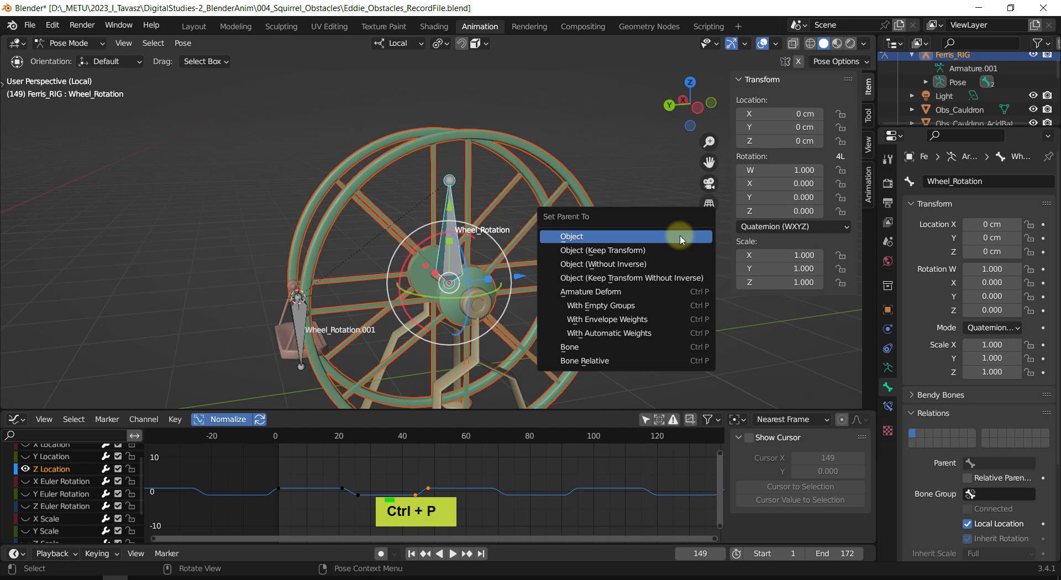
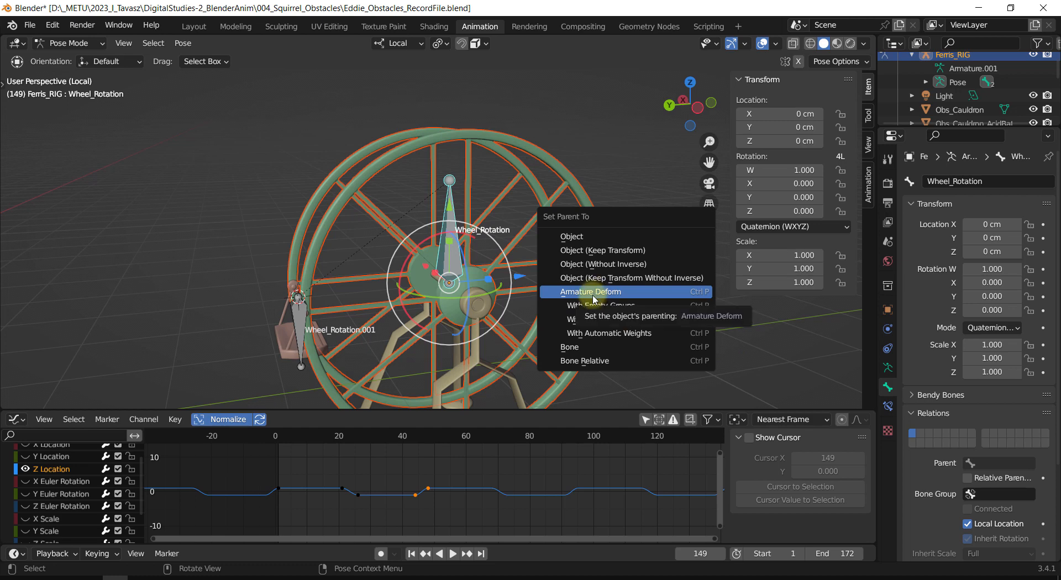
left_click(575, 347)
left_click(632, 305)
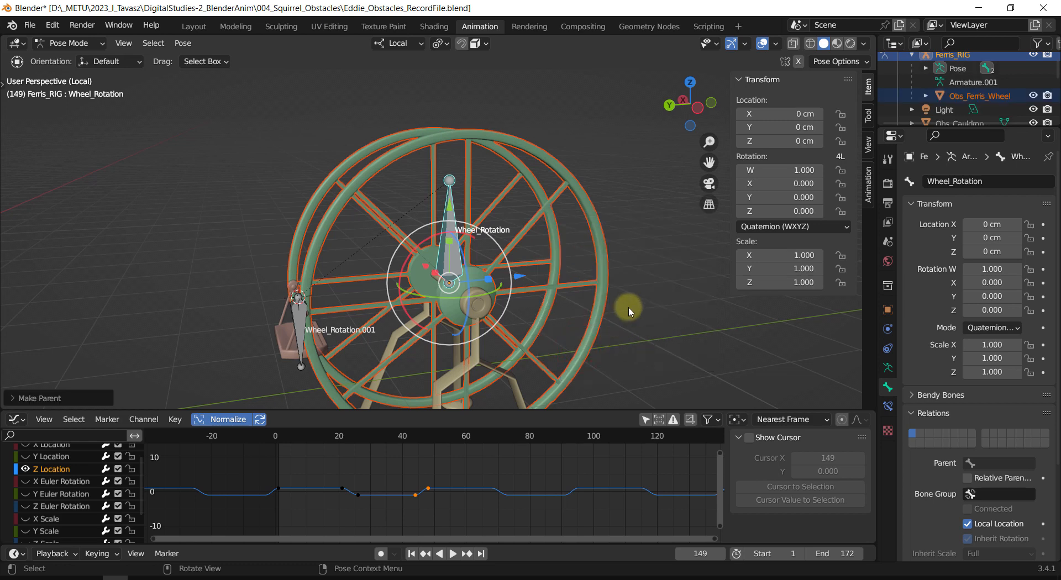
Check the wheel's parenting by rotating the Wheel_Rotation bone the opposite way about its X axis, and undo the rotation.
left_click(450, 269)
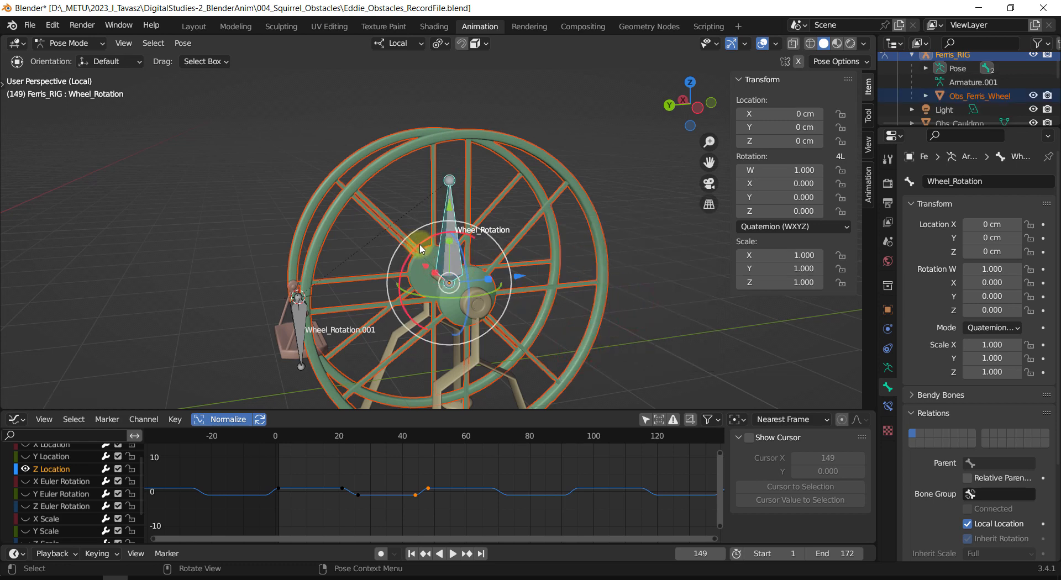
key("r")
left_click(380, 256)
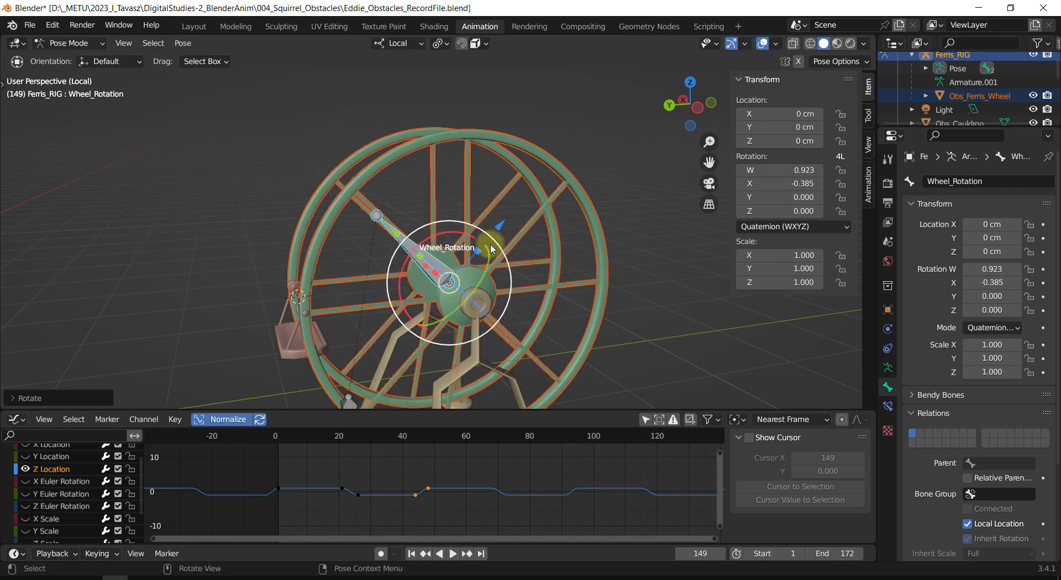
key("ctrl+z")
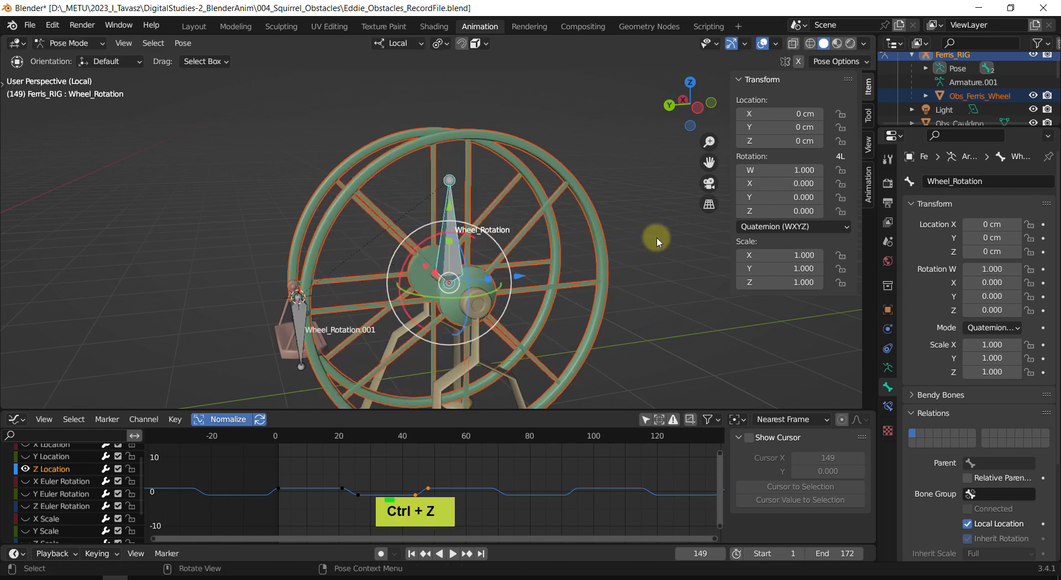
Select the Obs_Ferris_Tray object together with the Ferris_RIG armature and put the armature in Pose Mode.
middle_click_drag(657, 241, 286, 274, "shift")
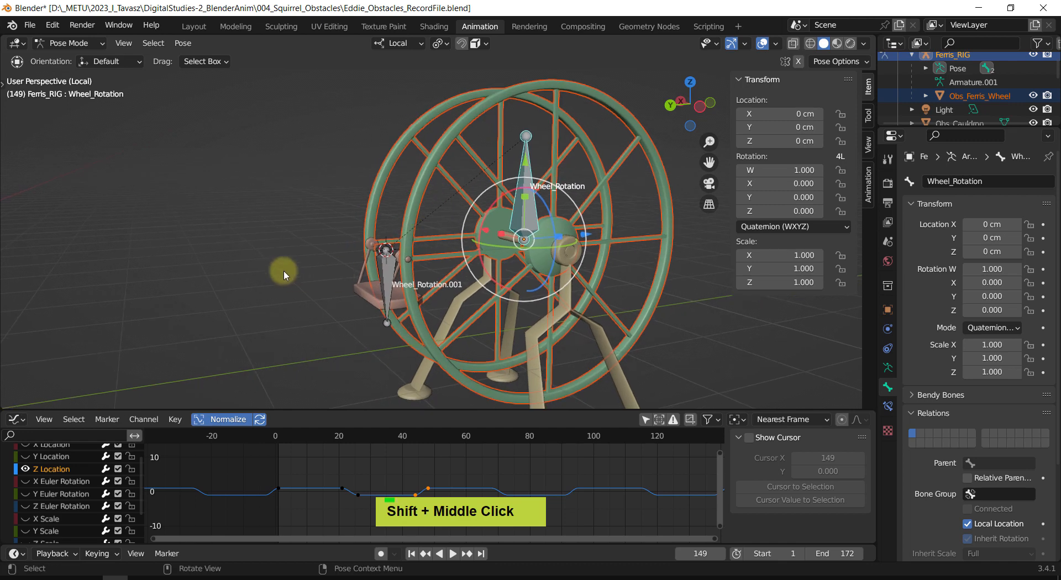
left_click(380, 308)
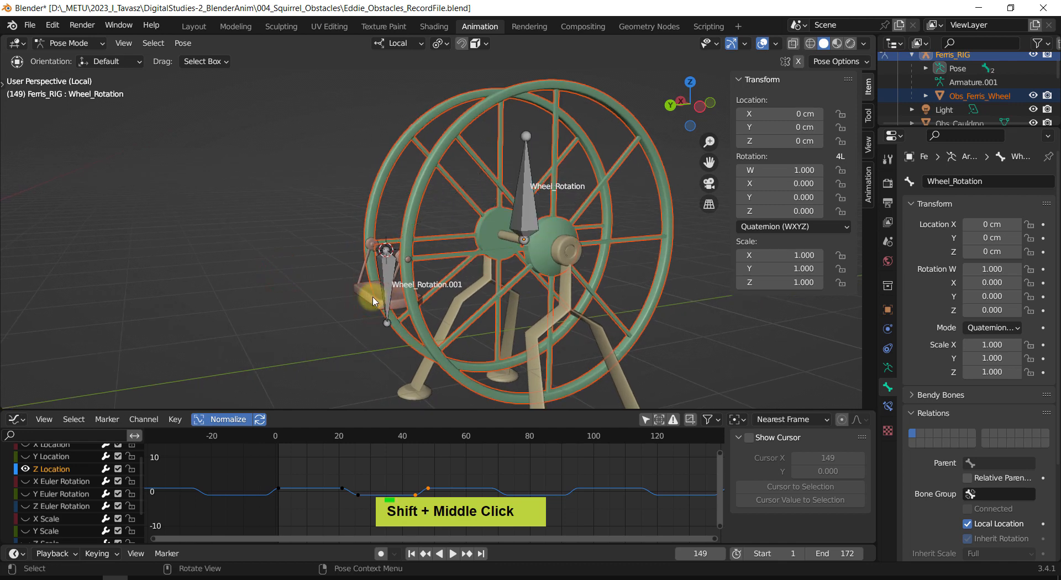
key("ctrl+Tab")
left_click(329, 284)
double_click(376, 296)
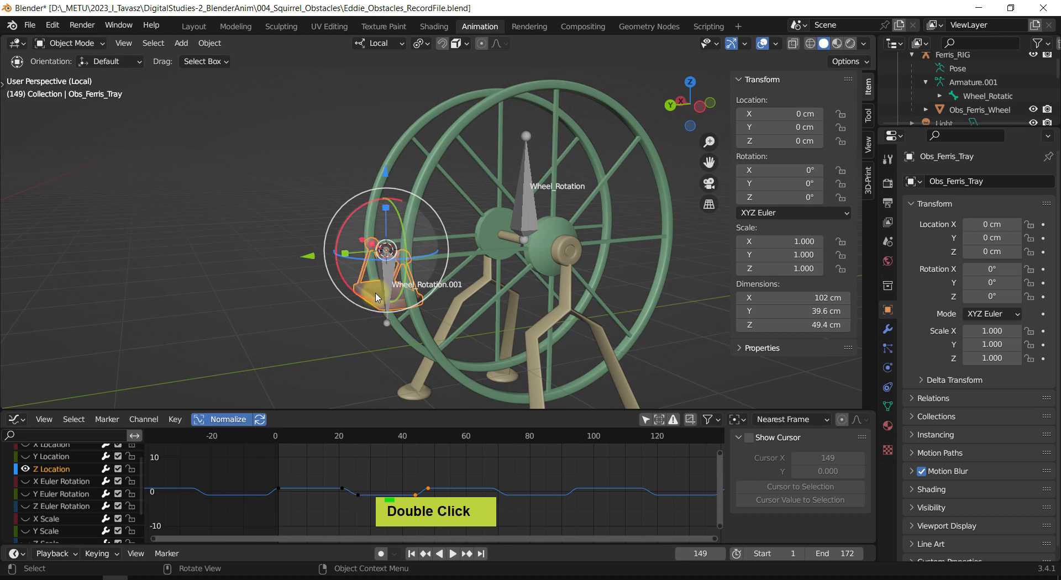
scroll(378, 296, "up", 1)
left_click(378, 288, "shift")
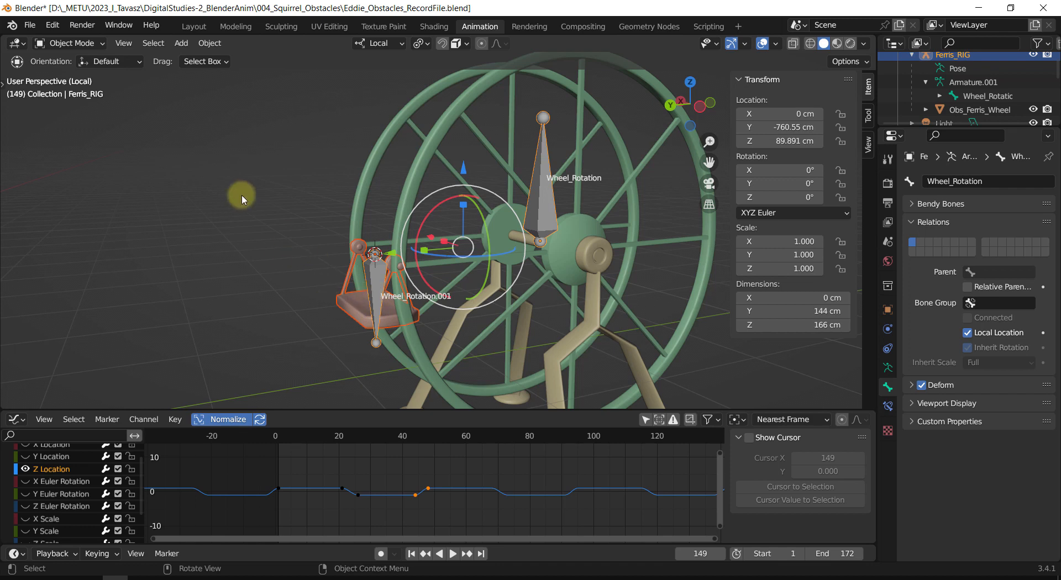
key("ctrl+Tab")
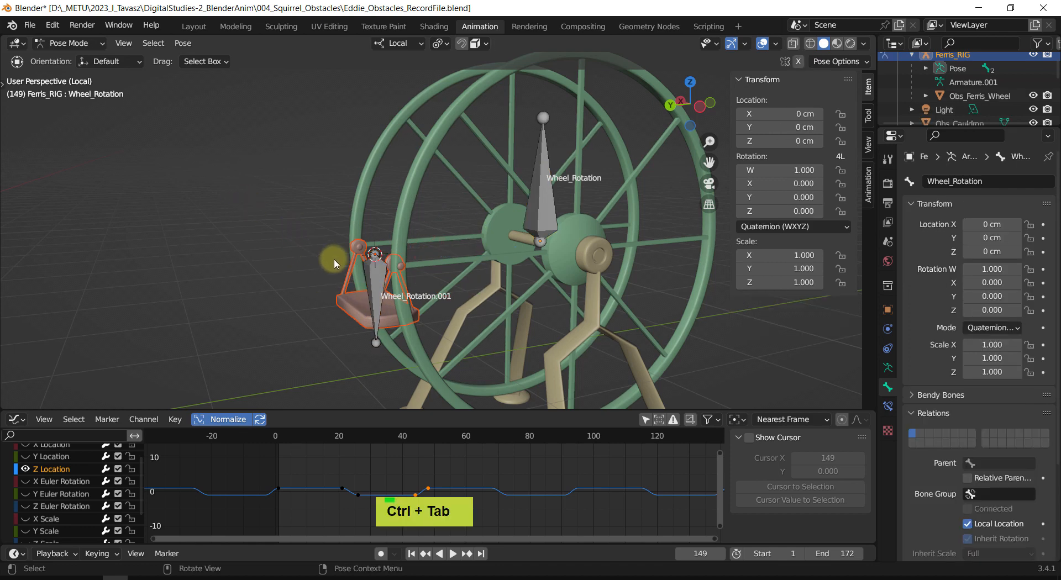
Parent the Ferris tray object to the Wheel_Rotation.001 bone using the Bone parent type.
left_click(378, 285)
middle_click_drag(499, 289, 439, 293, "shift")
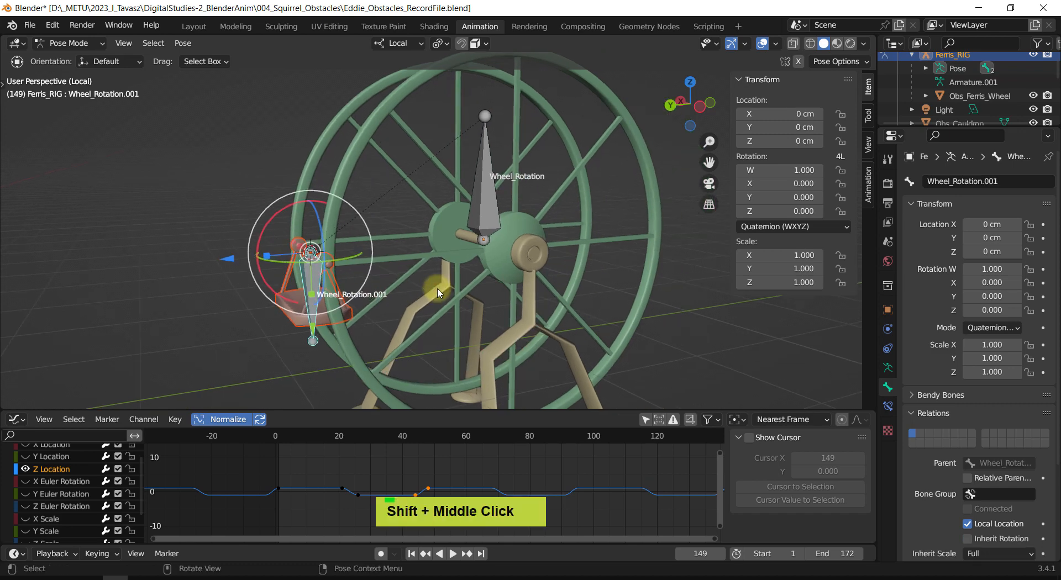
key("ctrl+p")
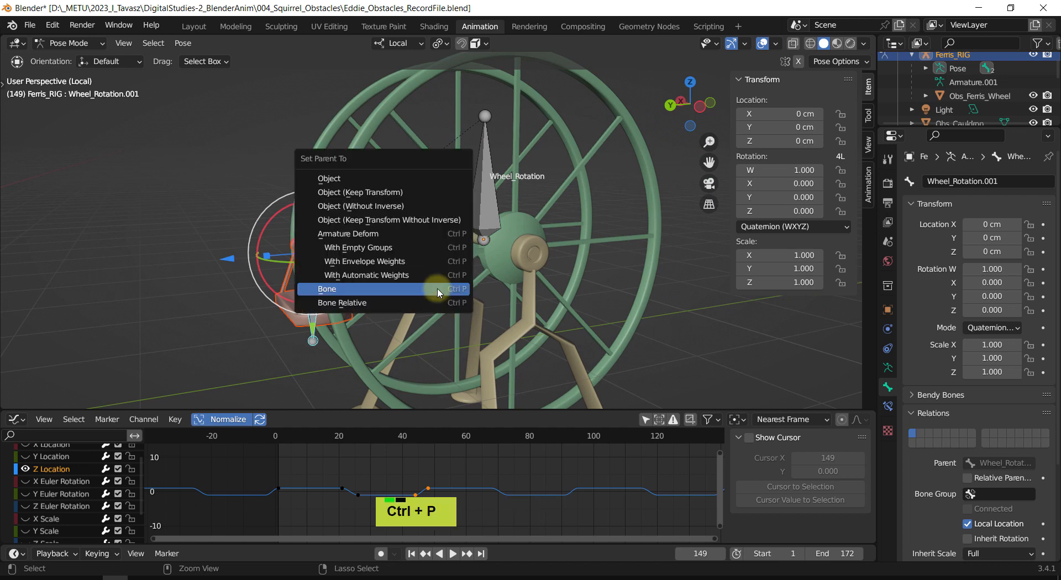
left_click(437, 289)
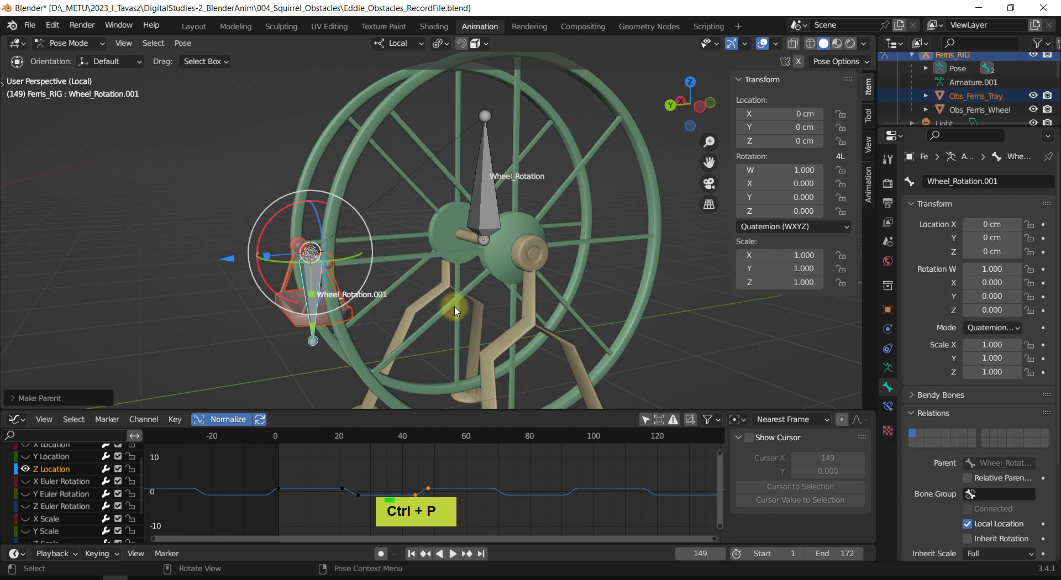
Rename the tray's bone as Tray_Bone.
scroll(457, 309, "down", 2)
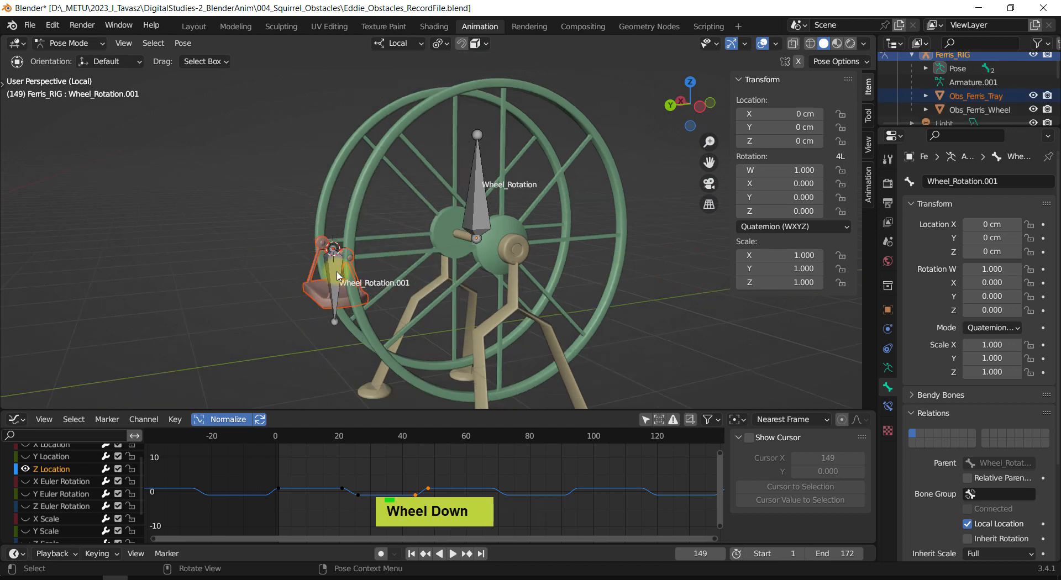
key("F2")
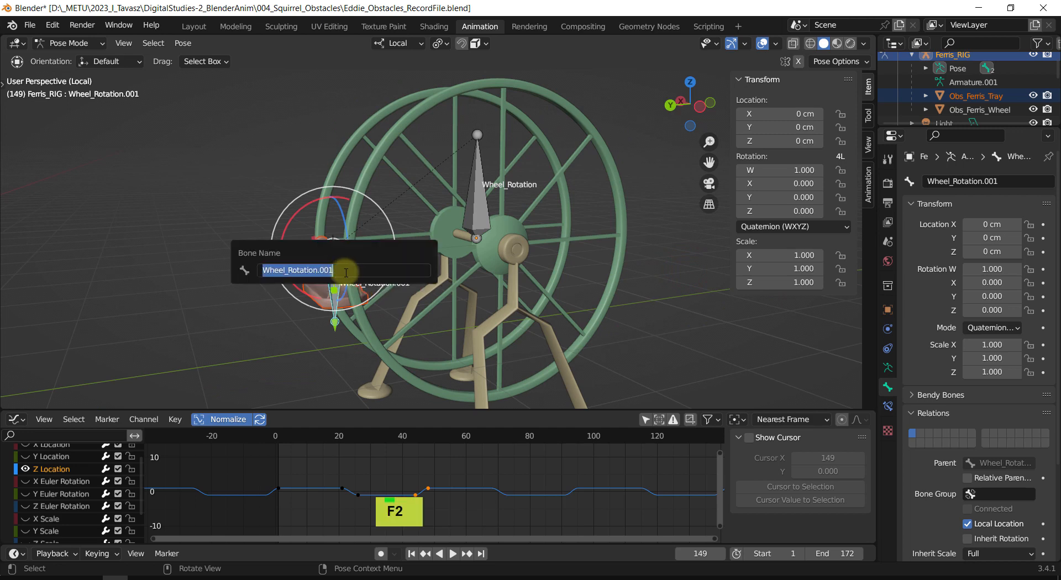
key("BackSpace")
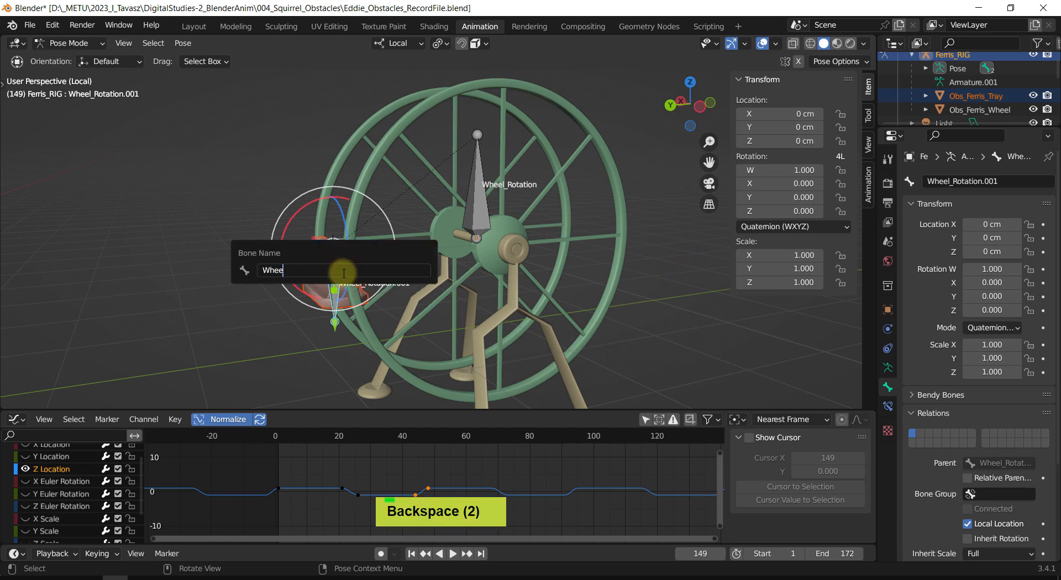
type("T")
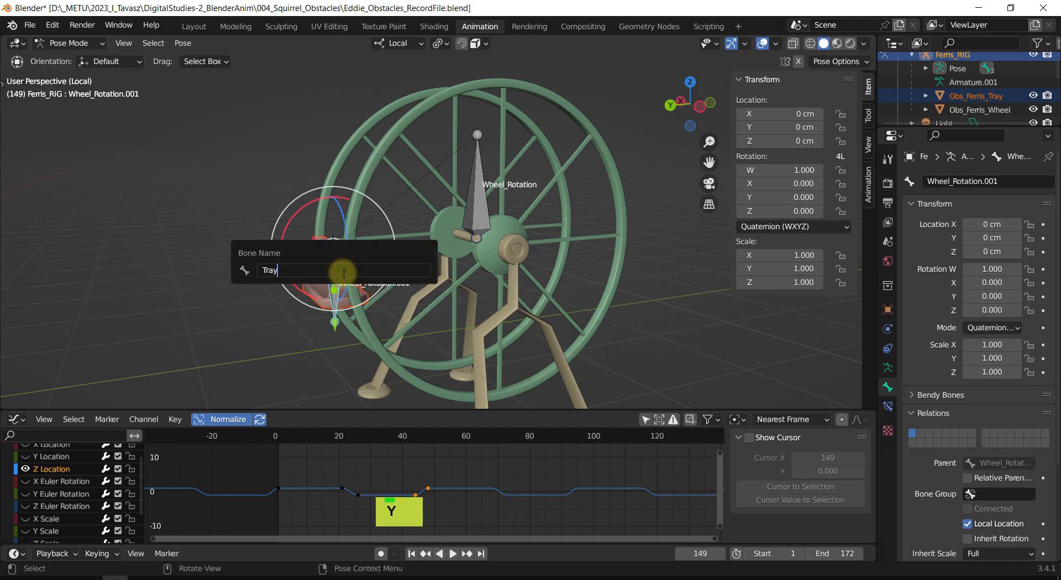
type("ray_Bone")
key("Return")
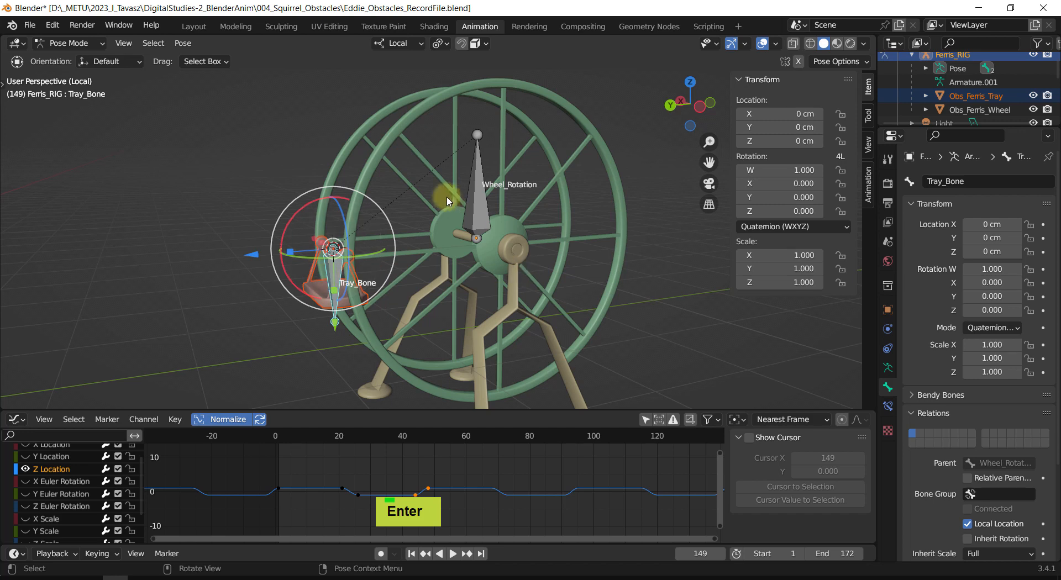
Rotate the Wheel_Rotation bone about its X axis to W about 0.667 and X about -0.745, bringing the tray to the wheel's underside.
left_click(200, 225)
left_click(479, 197)
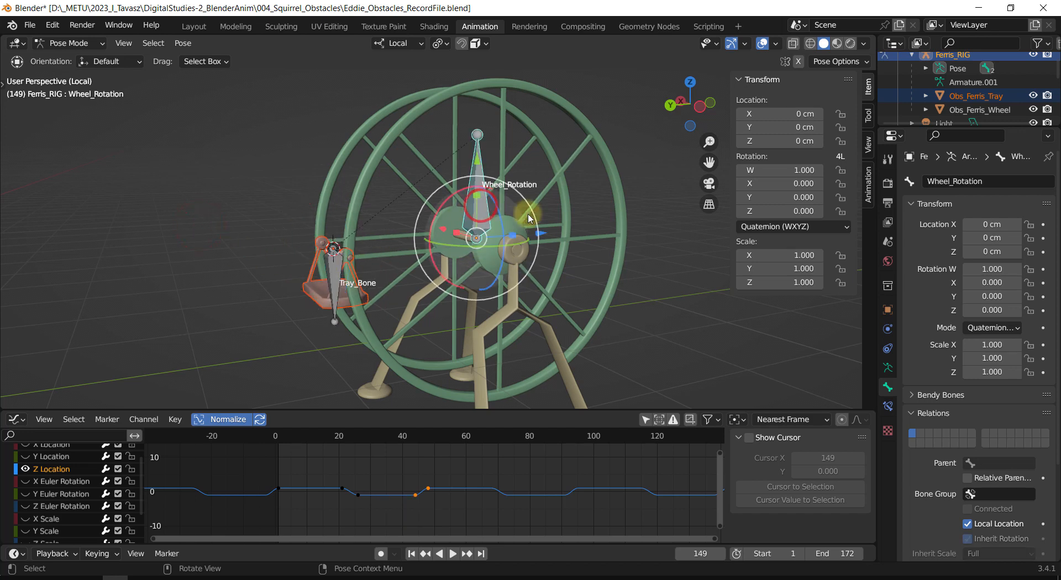
left_click_drag(456, 190, 390, 296)
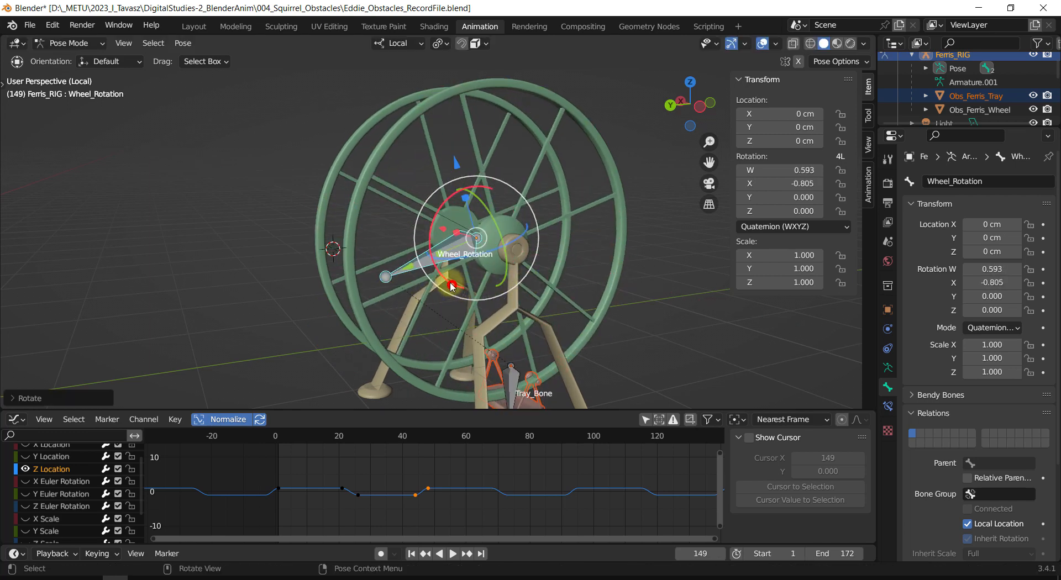
left_click_drag(452, 286, 435, 282)
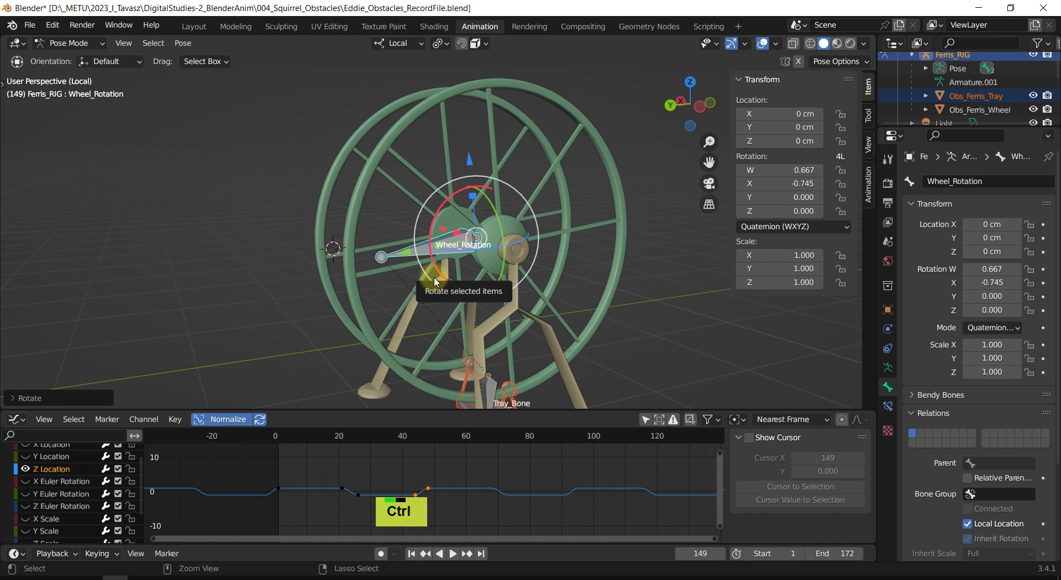
In left orthographic view, fine-tune the Wheel_Rotation bone to W about 0.715 and X about -0.699, placing the tray directly below the hub.
key("ctrl+KP_3")
middle_click_drag(490, 287, 524, 264, "shift")
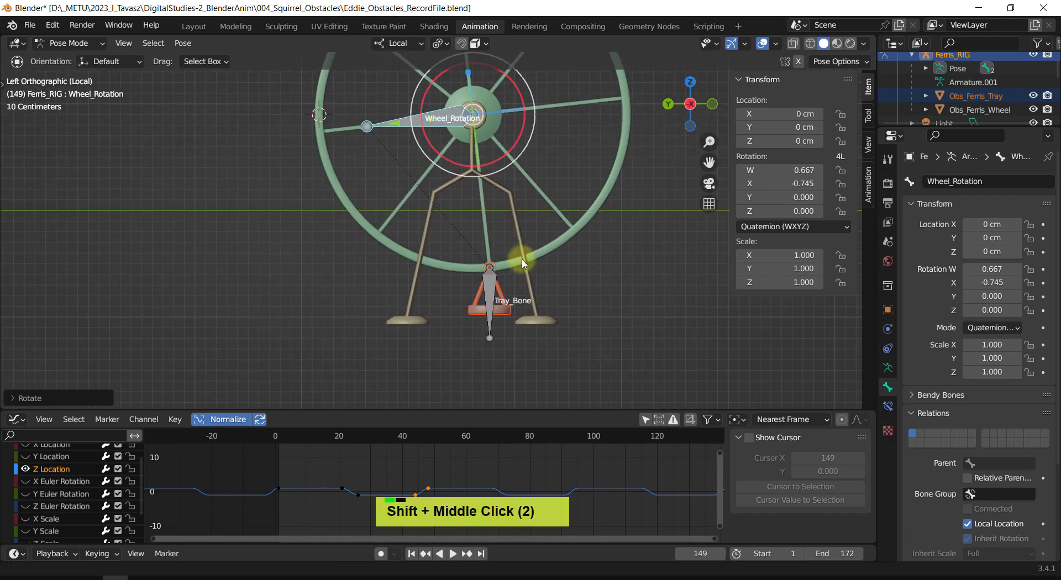
left_click_drag(516, 142, 503, 166)
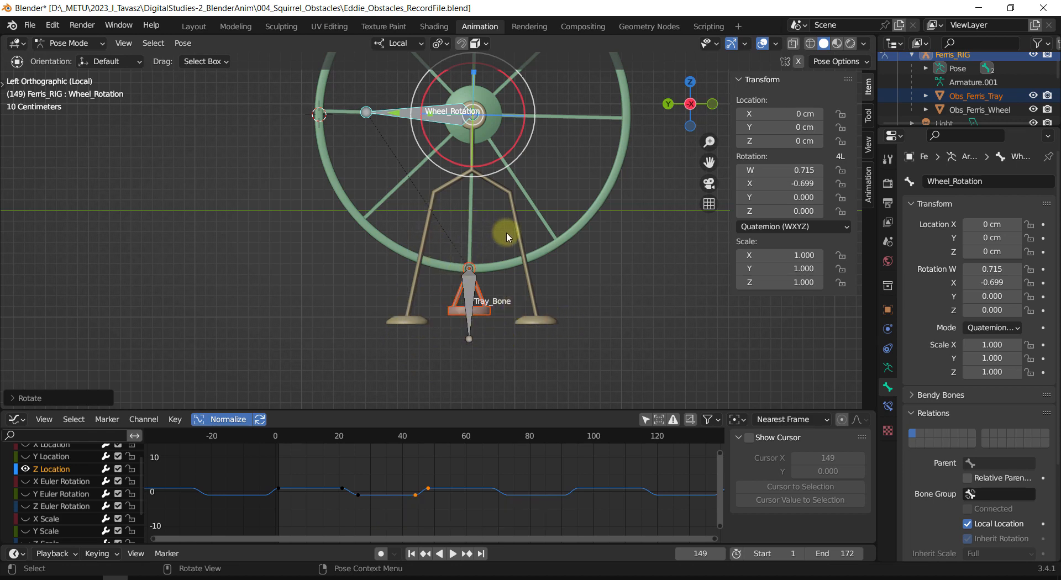
middle_click_drag(507, 230, 513, 257, "shift")
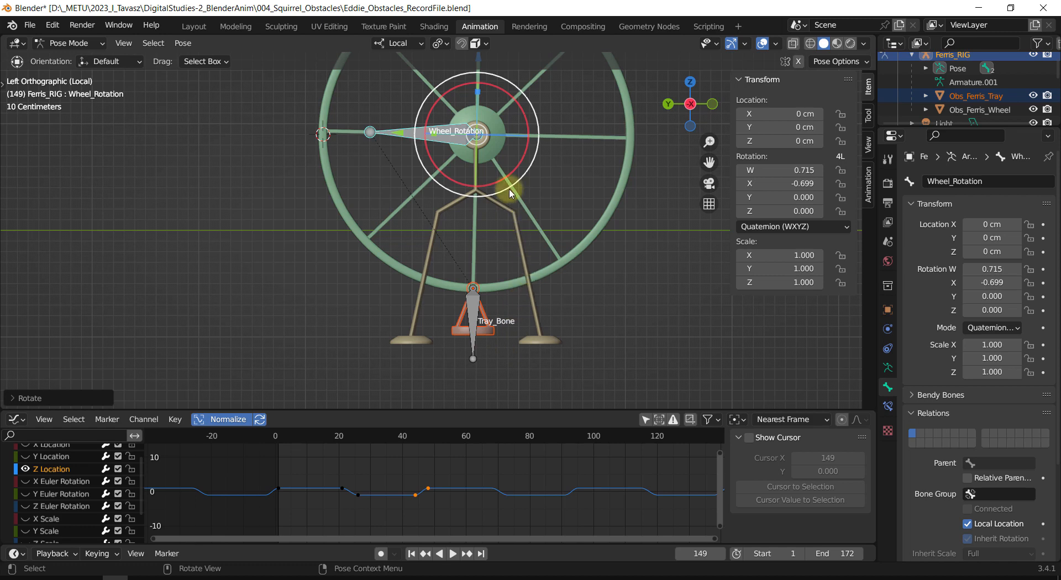
middle_click_drag(523, 184, 525, 258, "shift")
scroll(511, 210, "down", 1)
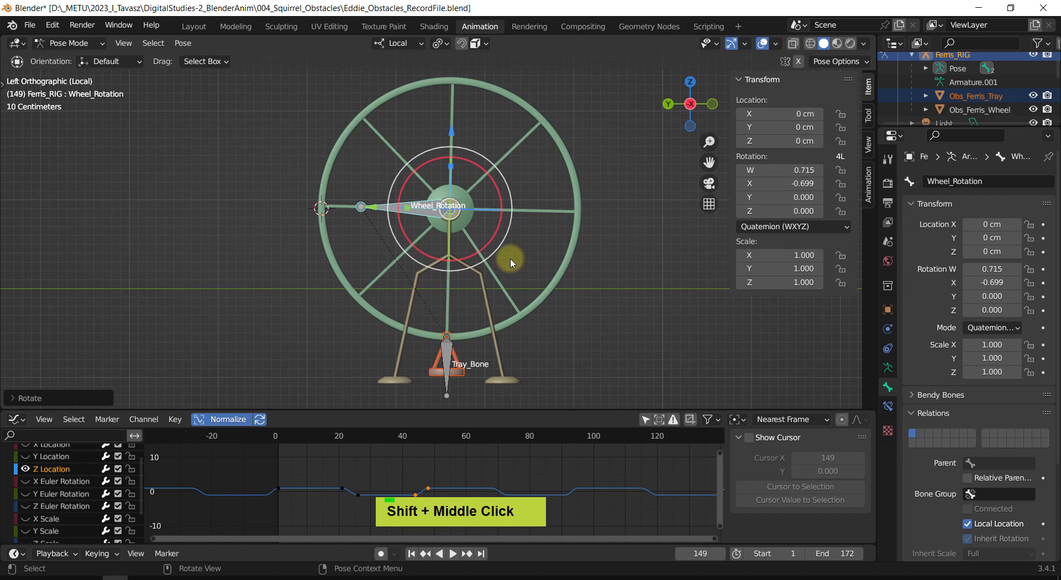
Clear the Wheel_Rotation bone's rotation and turn off bone name display for the Ferris_RIG armature.
key("alt+r")
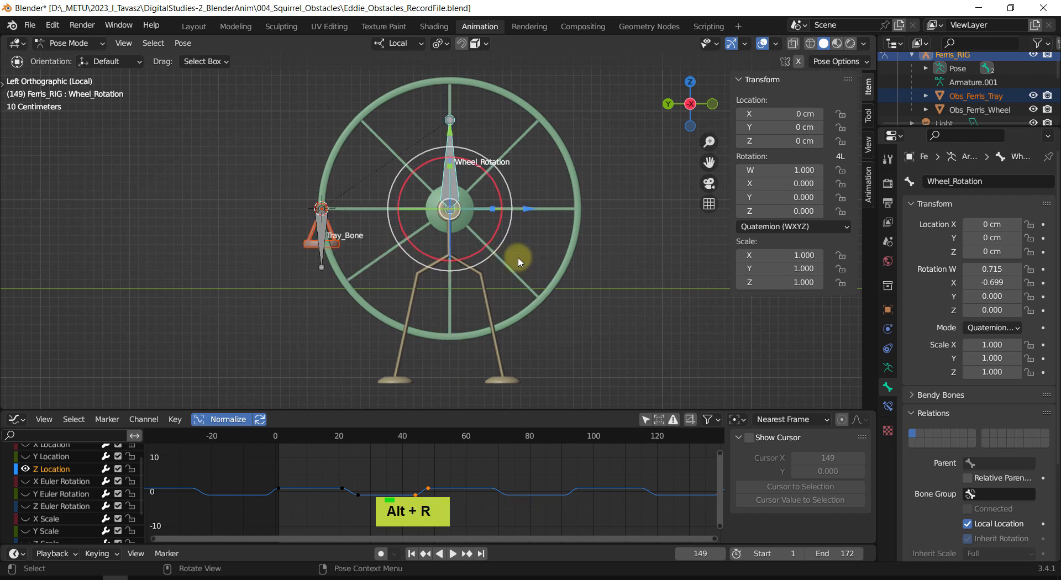
middle_click_drag(516, 261, 566, 293)
scroll(572, 279, "down", 1)
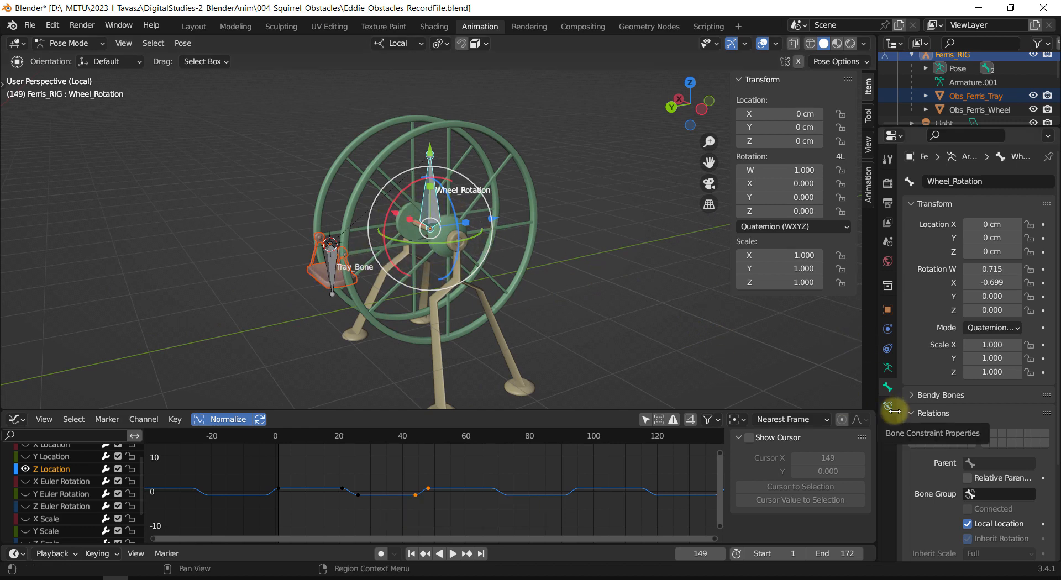
left_click(887, 368)
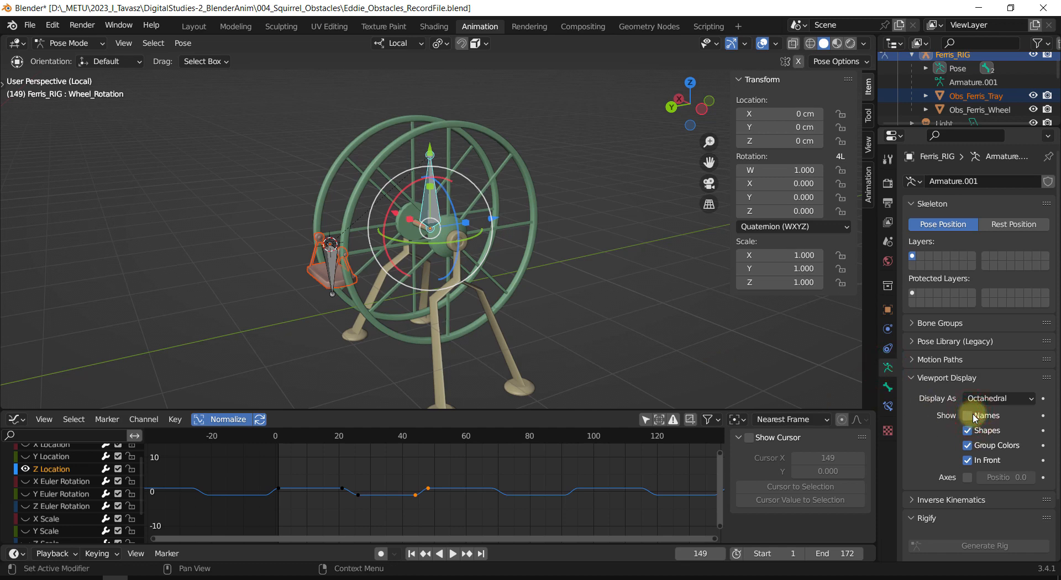
Try rotating the Wheel_Rotation bone about its X axis and undo the rotation.
left_click(752, 354)
left_click(432, 205)
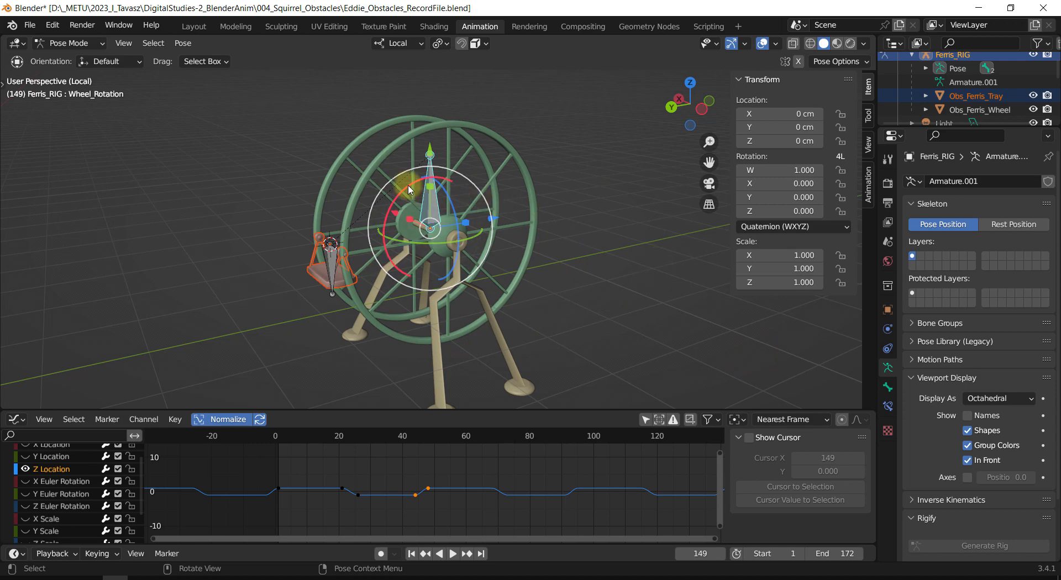
left_click_drag(408, 184, 426, 177)
key("ctrl+z")
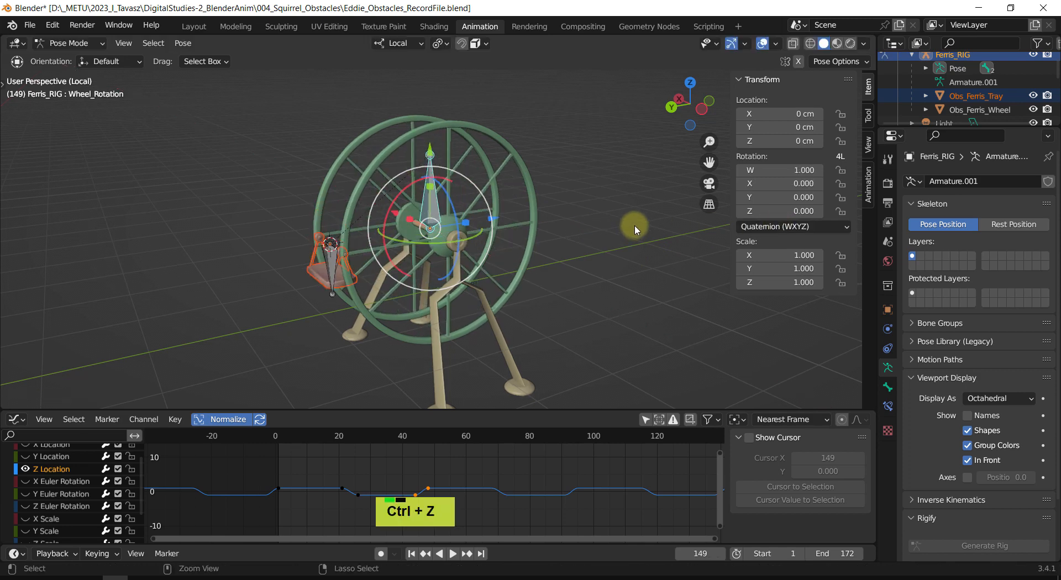
Switch the rotation mode of Wheel_Rotation and Tray_Bone to XYZ Euler, ending with Wheel_Rotation selected.
left_click(762, 232)
left_click(765, 253)
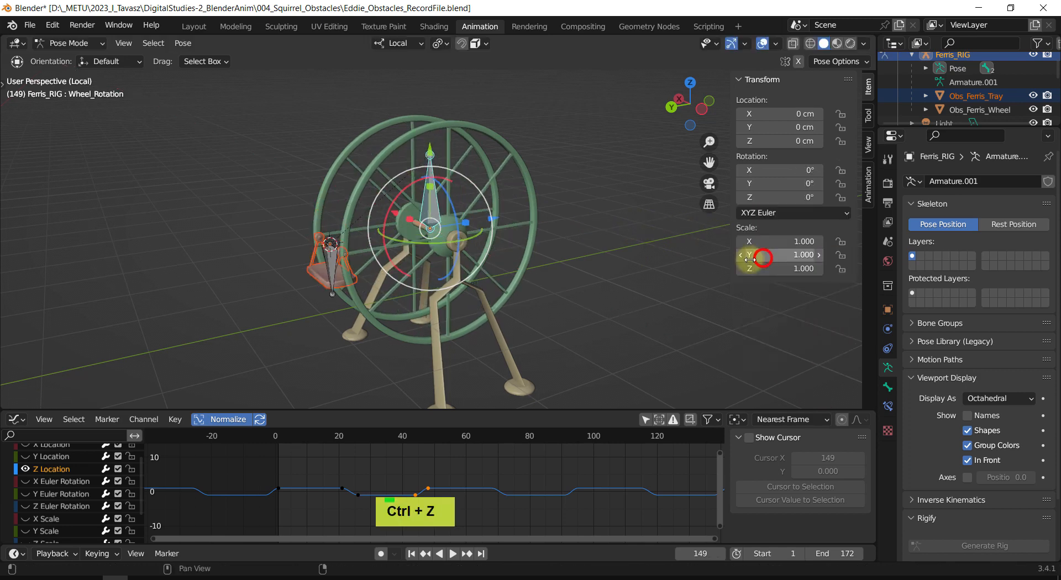
left_click(331, 267)
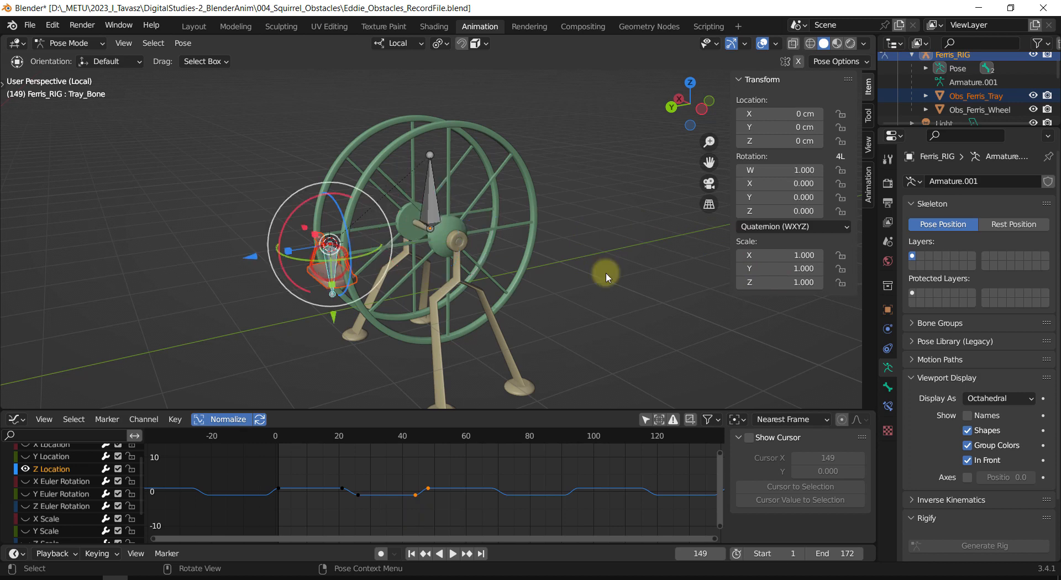
left_click(780, 226)
left_click(779, 258)
double_click(428, 205)
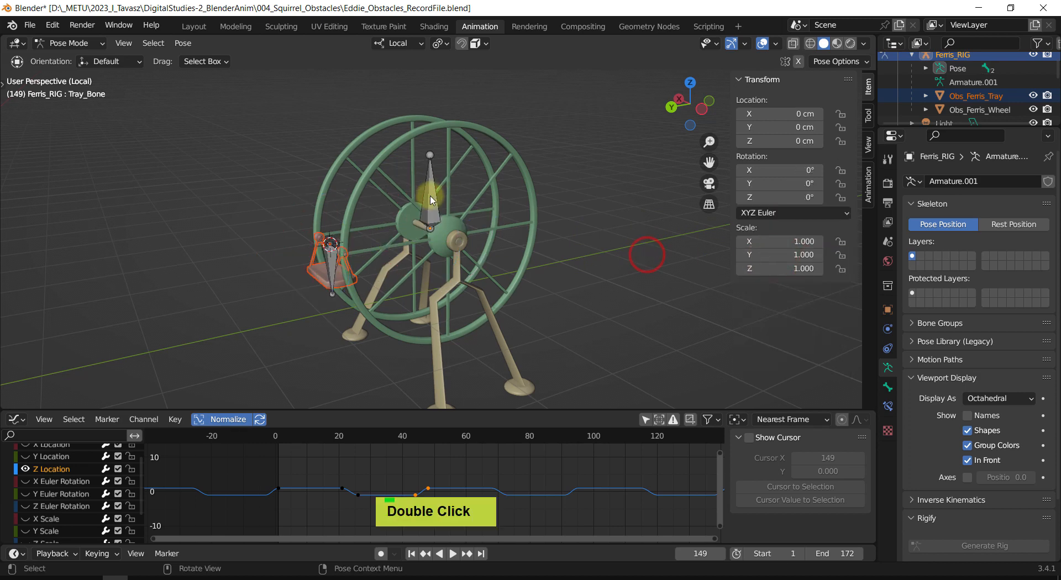
Test the Wheel_Rotation bone with a 20° rotation about X and undo it.
middle_click_drag(622, 203, 638, 214, "shift")
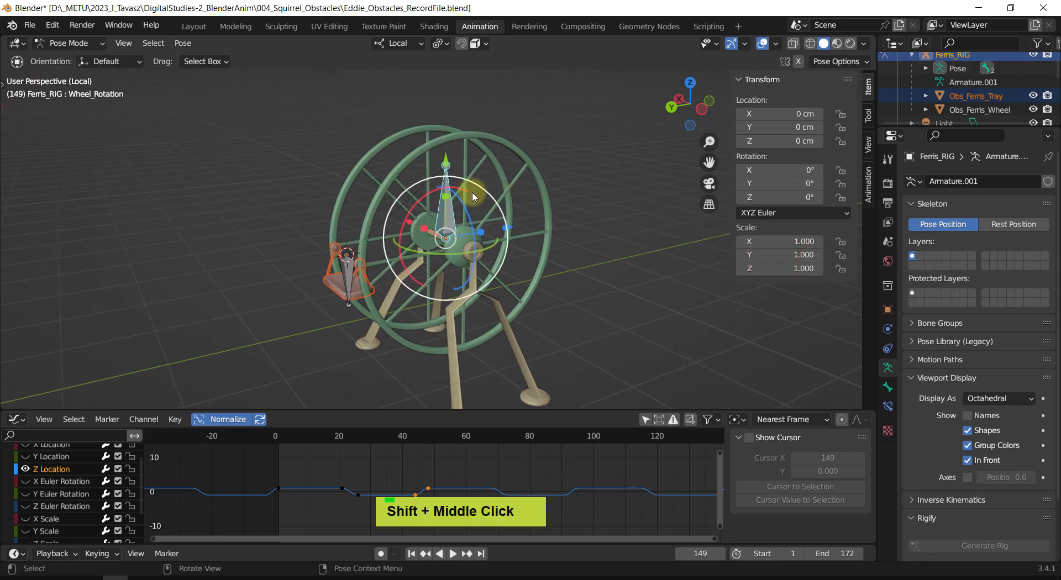
left_click_drag(427, 193, 445, 188)
left_click(445, 188)
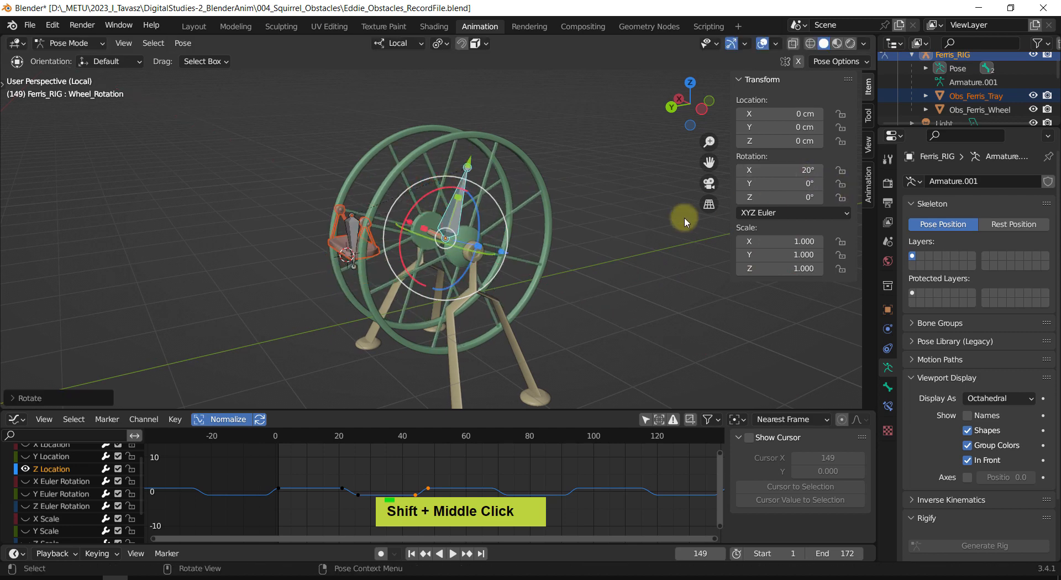
key("ctrl+z")
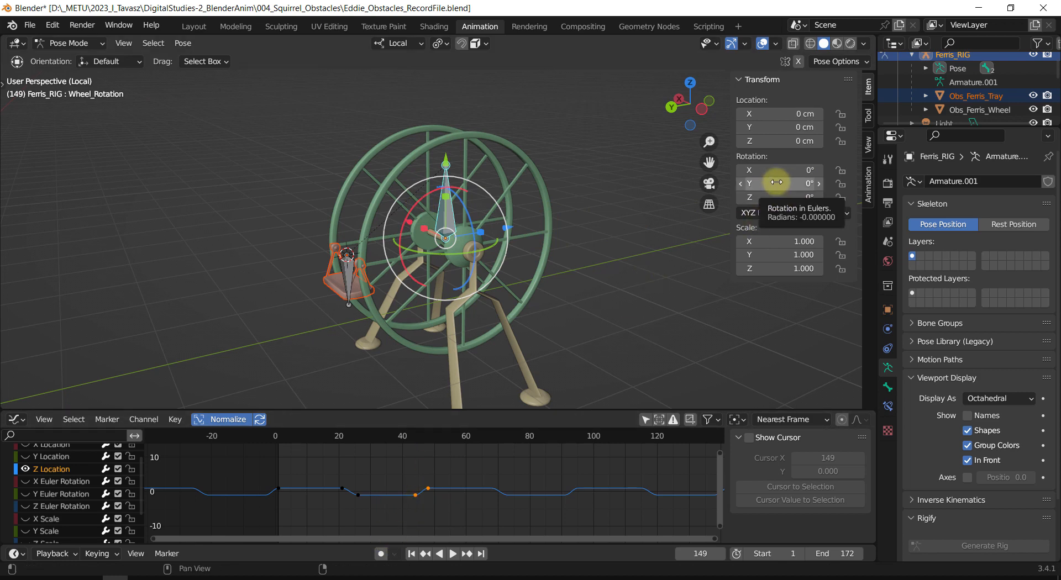
Keyframe the Wheel_Rotation bone's rotation at frame 149, and collapse and hide the Obs_Gate_Door animation channels.
key("i")
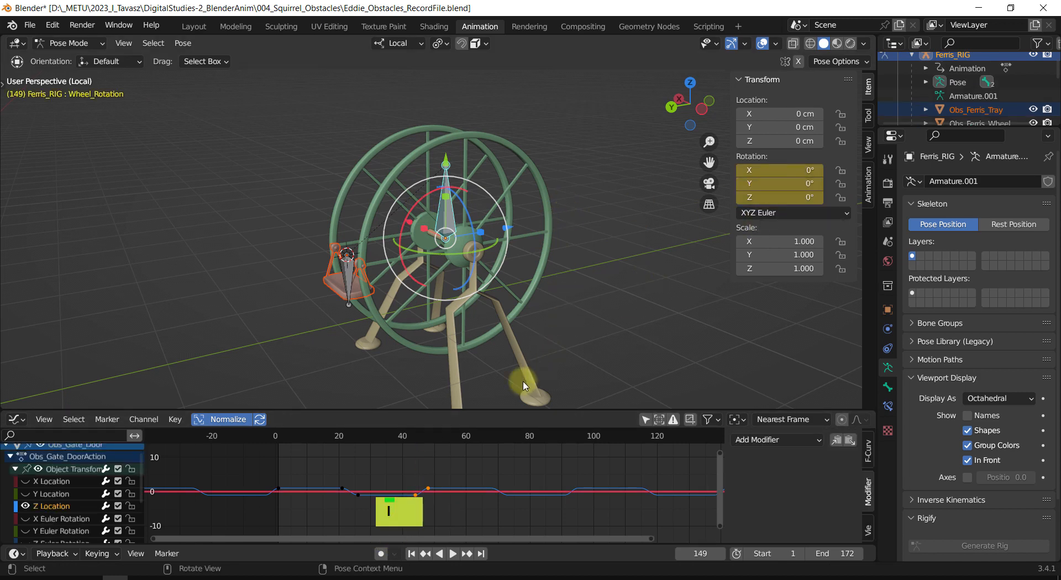
scroll(53, 492, "up", 1)
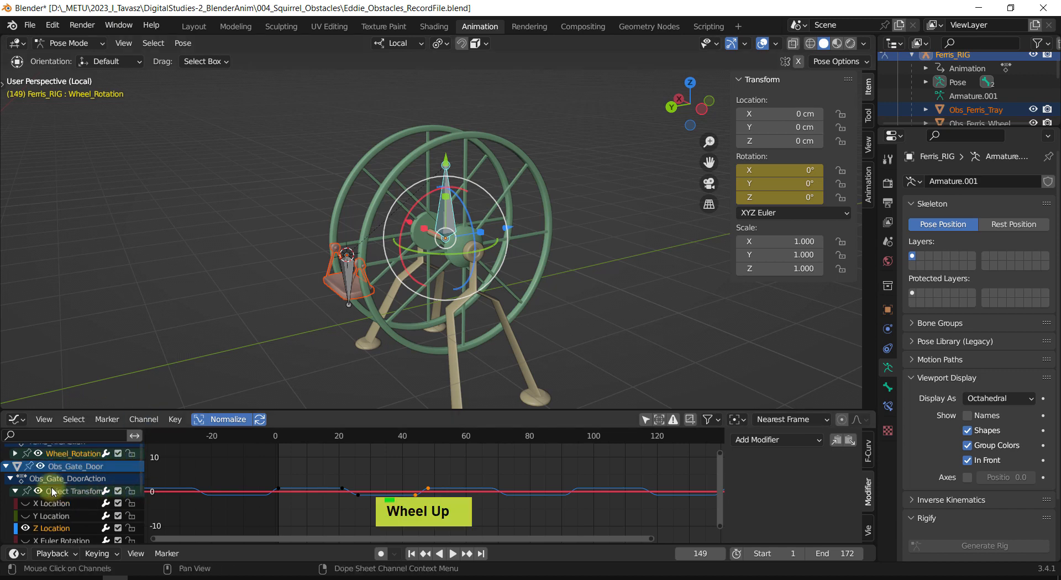
left_click(6, 468)
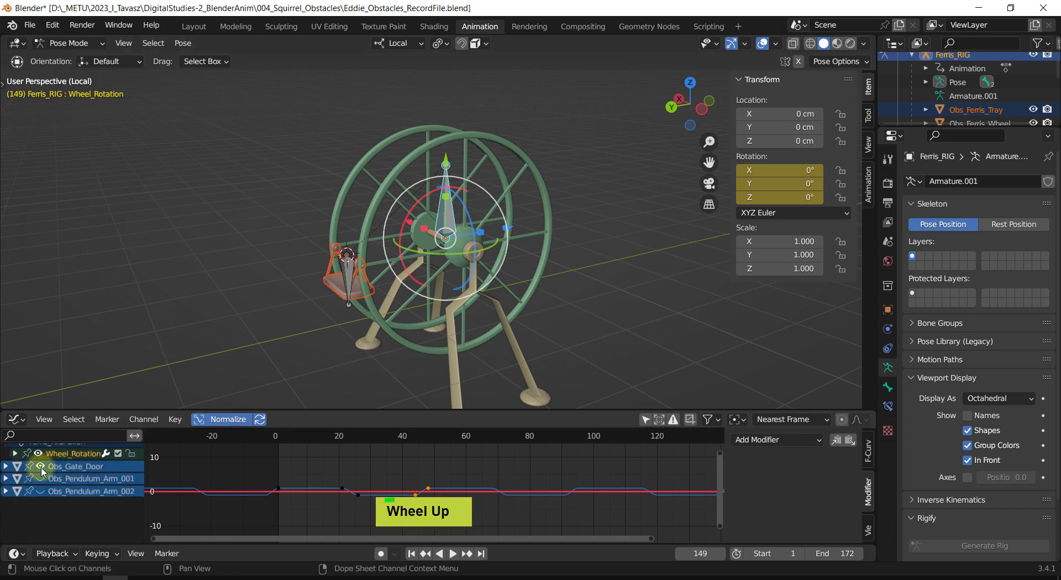
left_click(41, 467)
Isolate Wheel_Rotation's X Euler Rotation curve in the Graph Editor and add a Generator modifier to it.
scroll(26, 486, "up", 2)
left_click(15, 475)
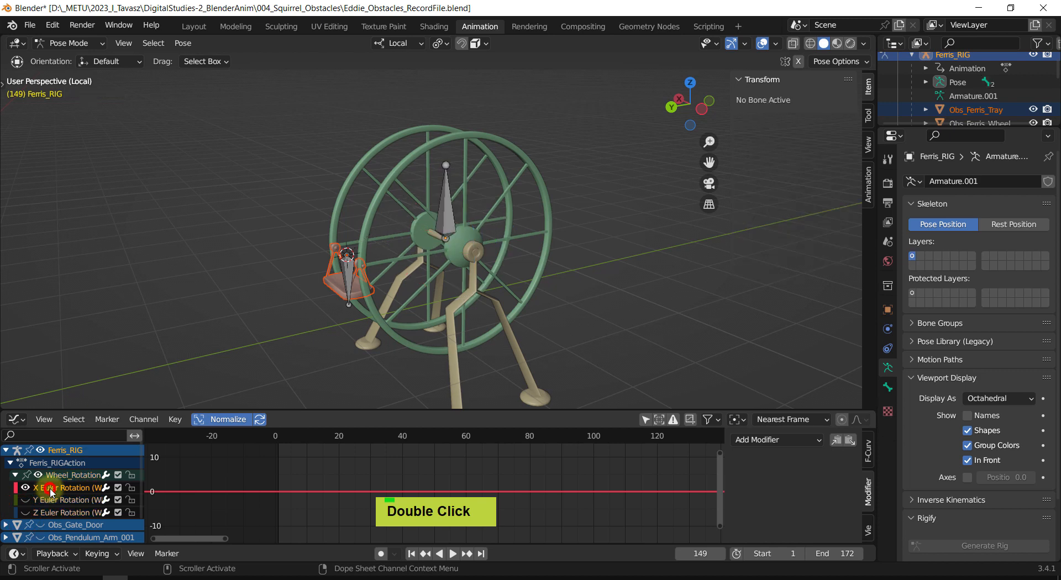
middle_click_drag(403, 466, 347, 476, "shift")
scroll(346, 476, "down", 1)
scroll(347, 476, "down", 1)
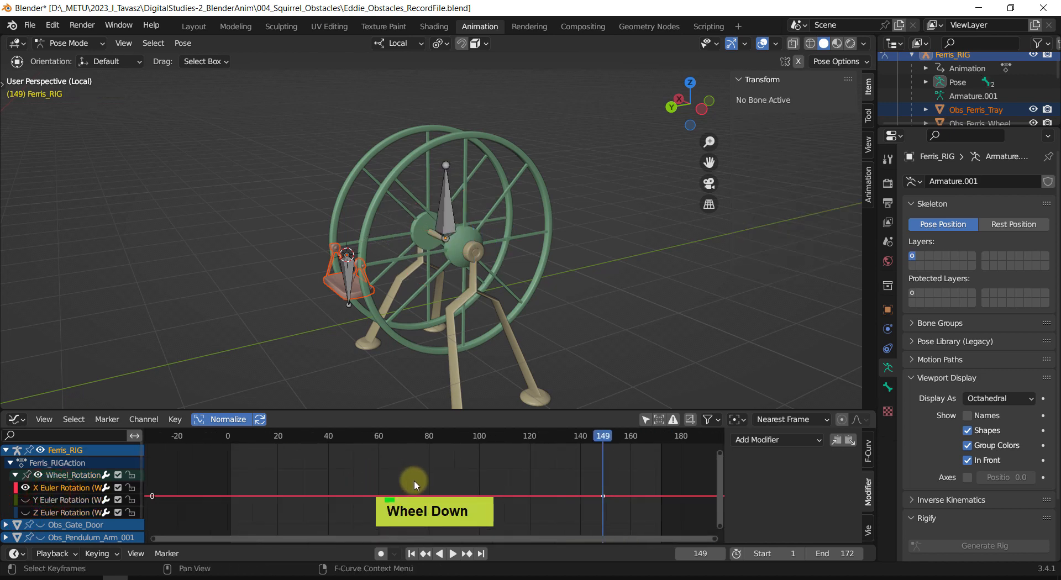
middle_click_drag(506, 476, 522, 468, "shift")
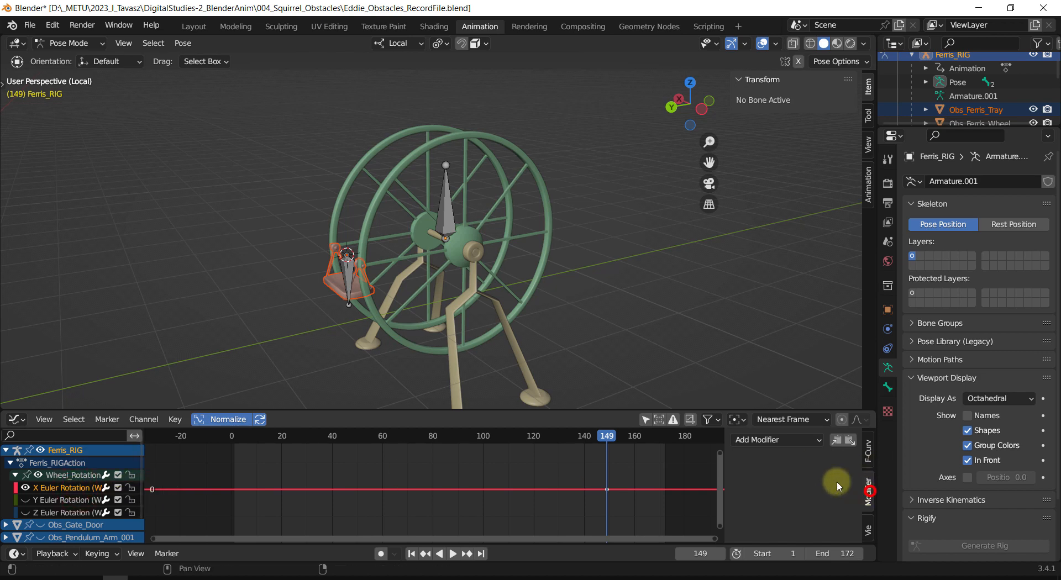
left_click(818, 441)
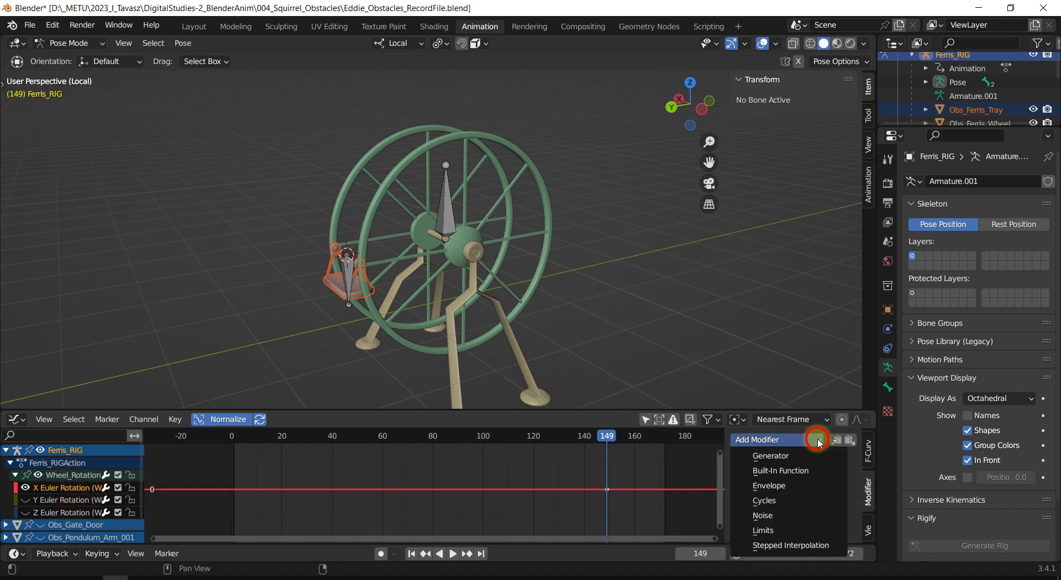
left_click(791, 456)
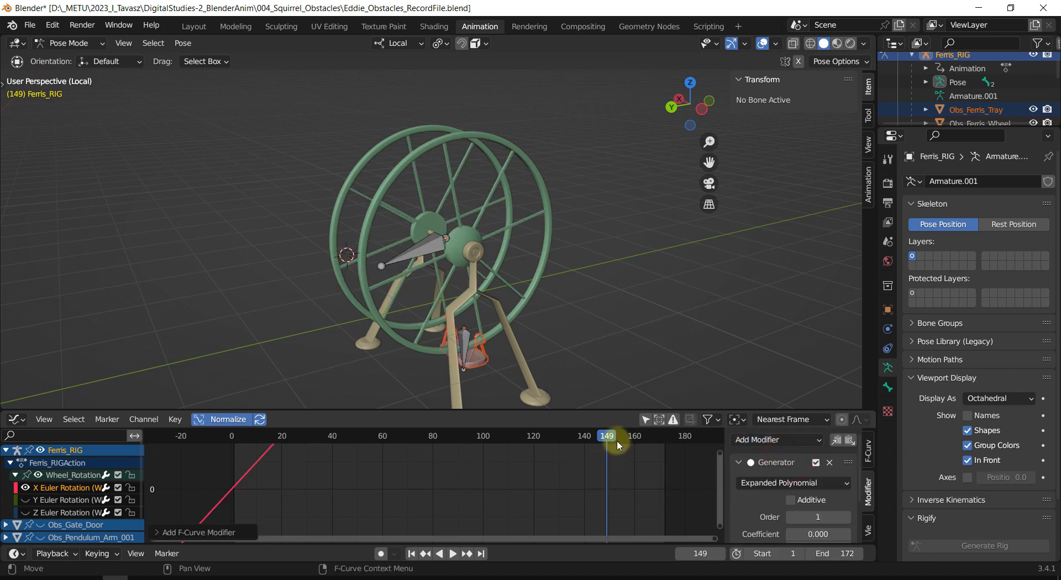
Play the animation from frame 0 to check how fast the Ferris wheel spins.
left_click_drag(616, 439, 207, 449)
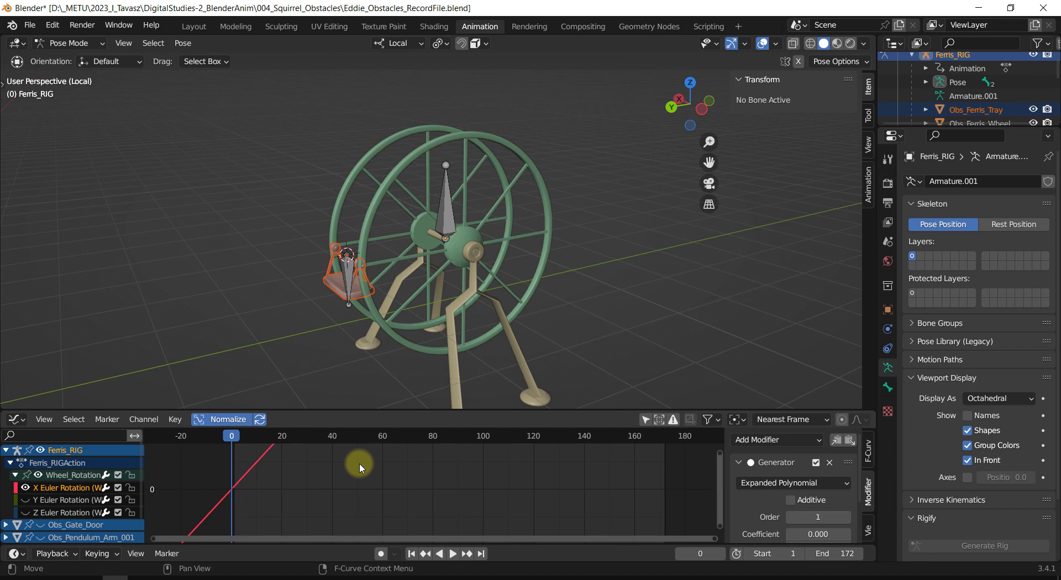
key("shift+space")
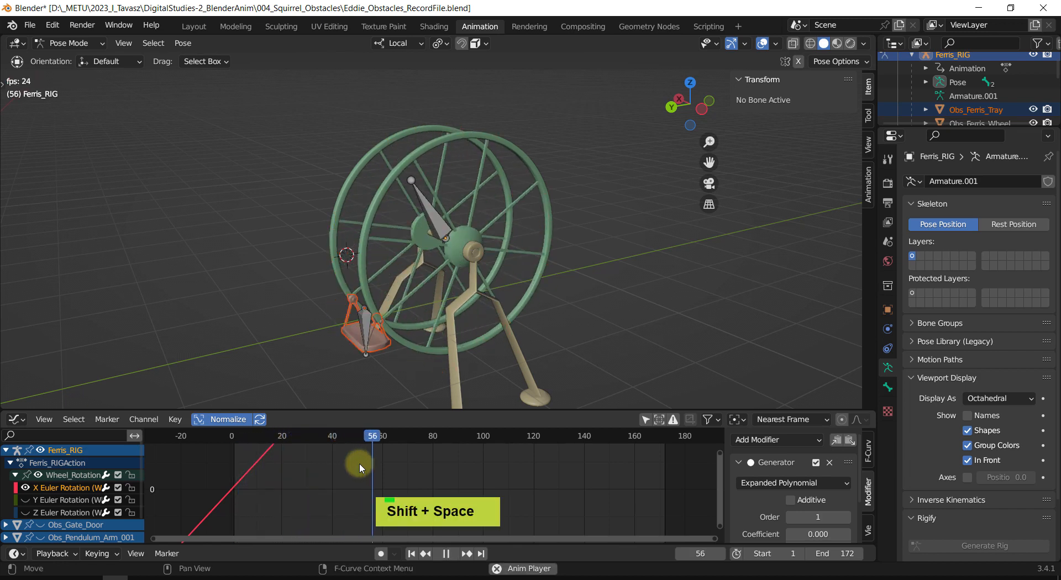
key("shift+space")
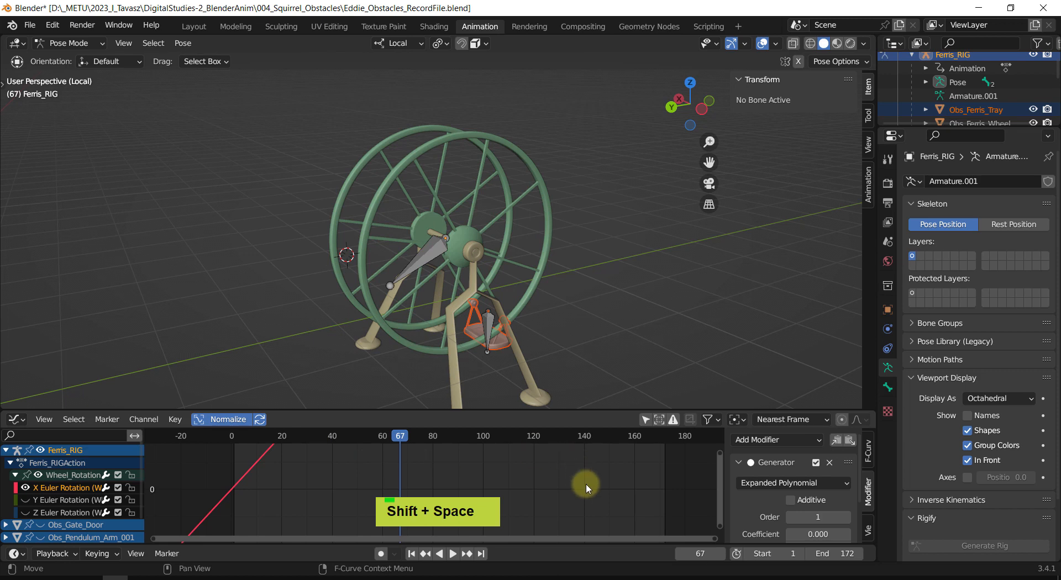
Set the Generator modifier's x^1 coefficient to 0.1 and preview the wheel's rotation.
scroll(729, 481, "down", 3)
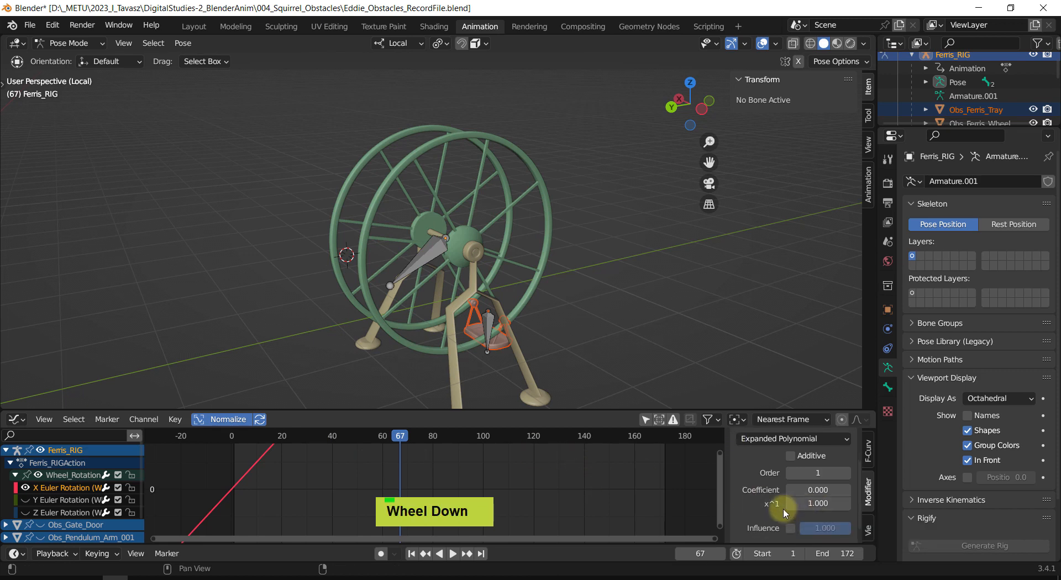
left_click(811, 503)
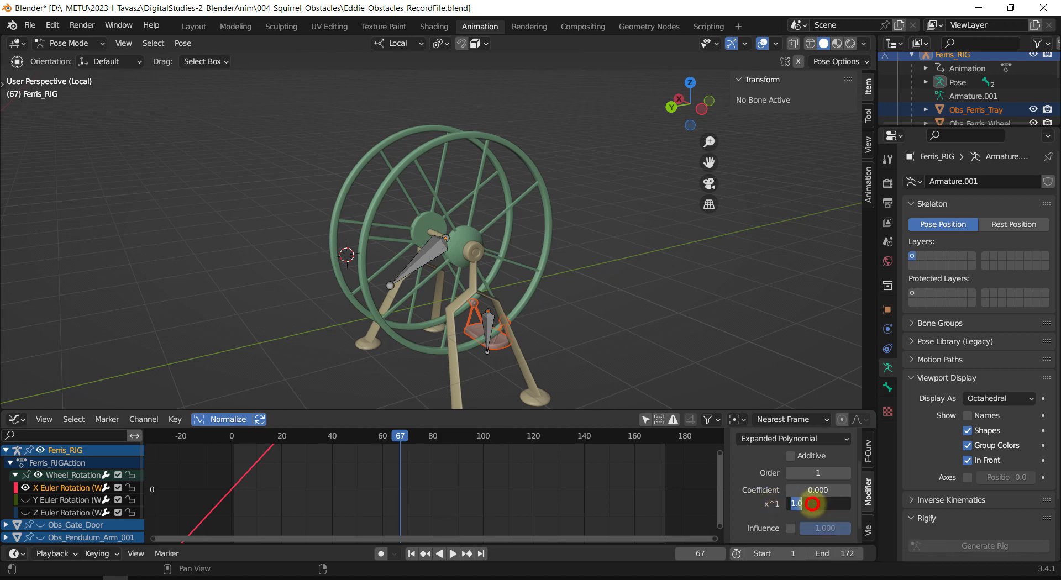
type("0.1")
key("Return")
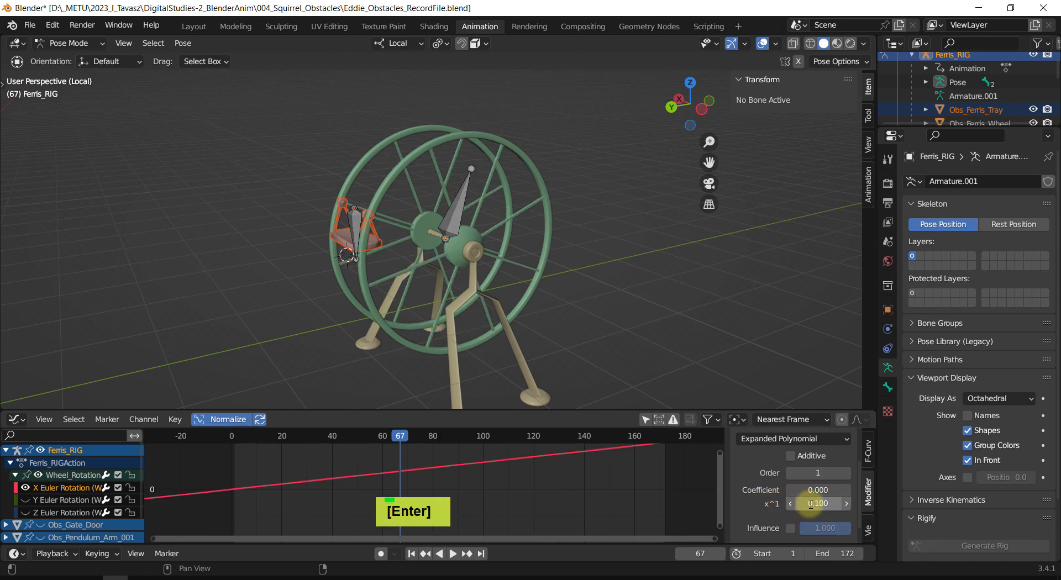
key("shift+space")
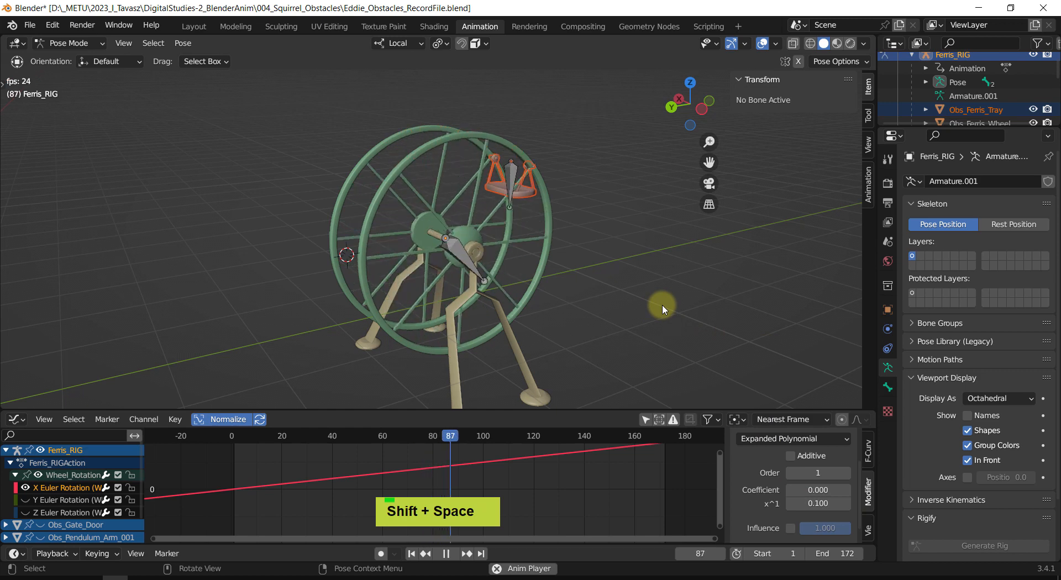
key("shift+space")
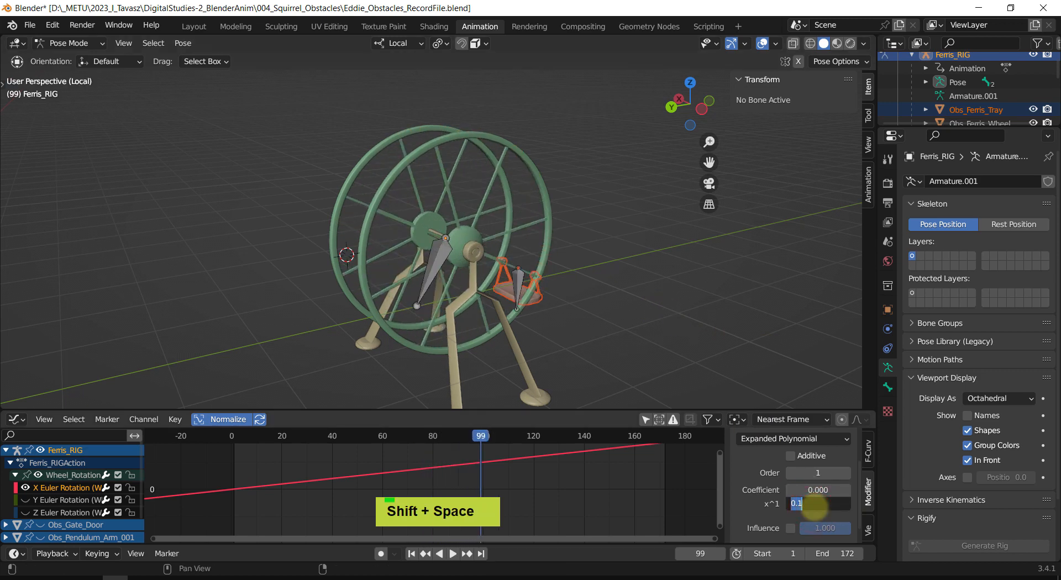
Set the Generator modifier's x^1 coefficient to 0.05 and preview the slower wheel rotation.
type("0")
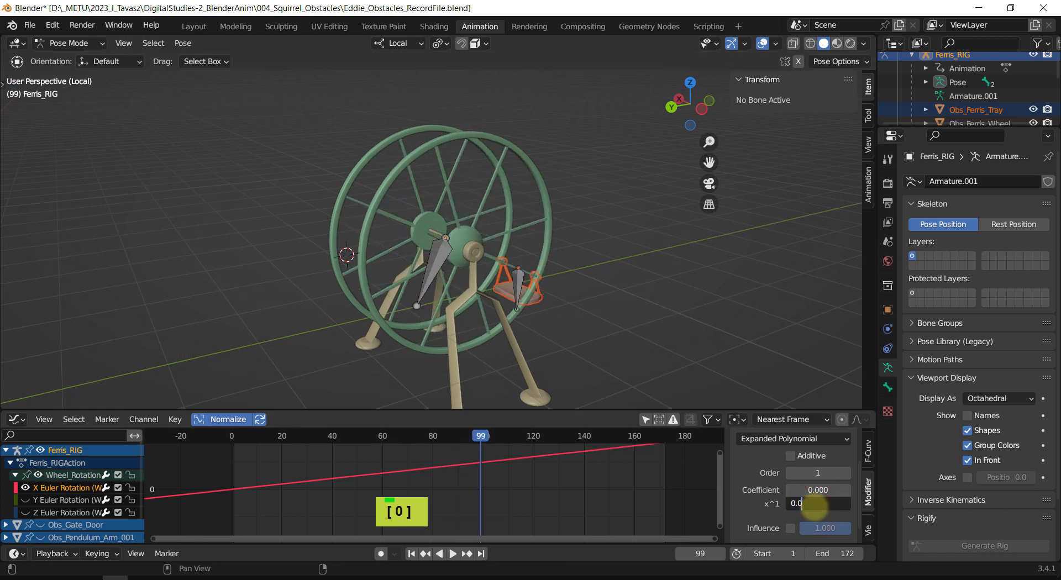
type(".05")
key("Return")
key("shift+space")
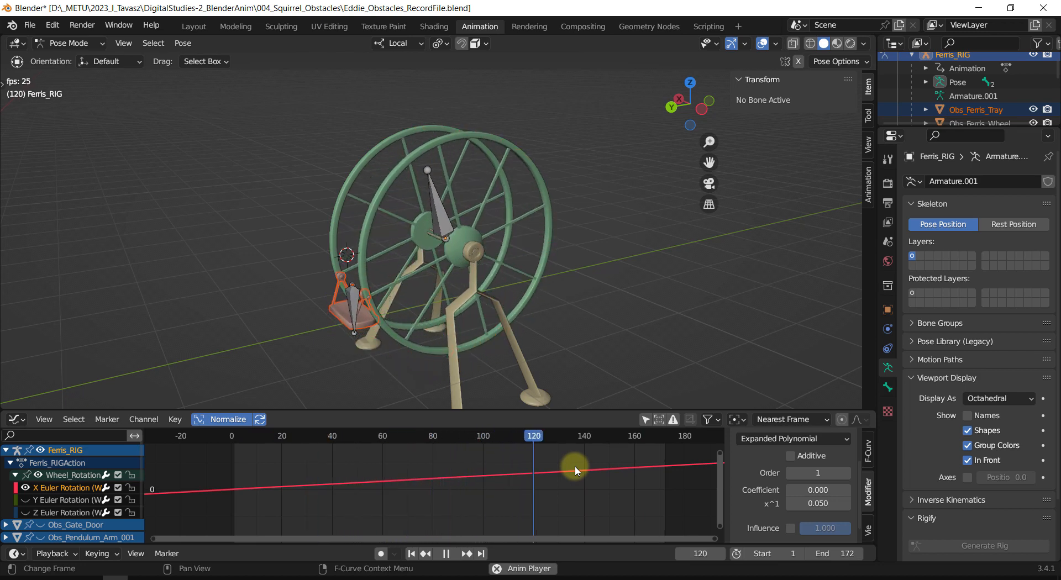
key("shift+space")
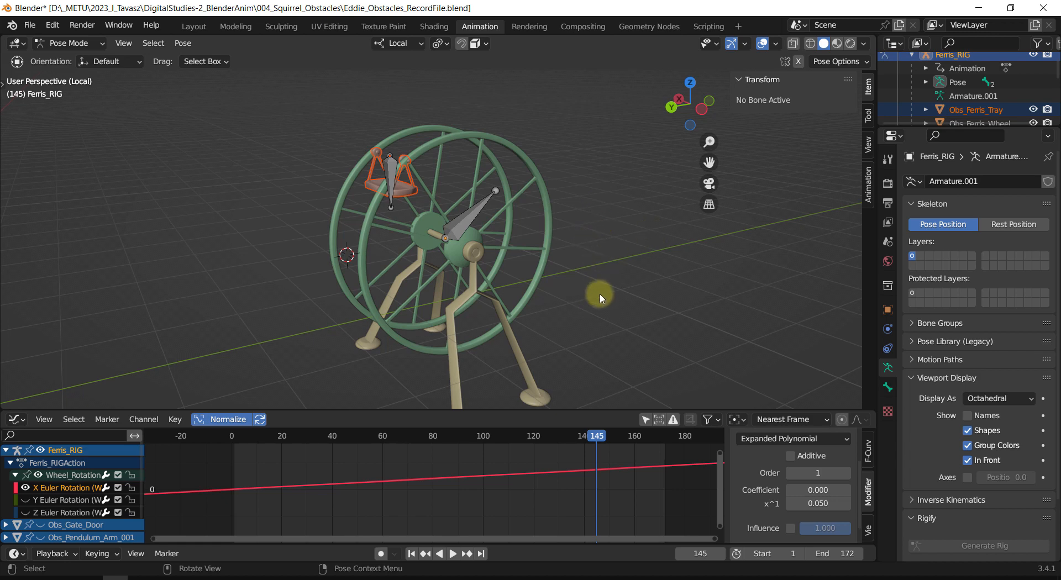
Leave local view and play the animation of the full obstacle course from frame 0.
key("KP_Divide")
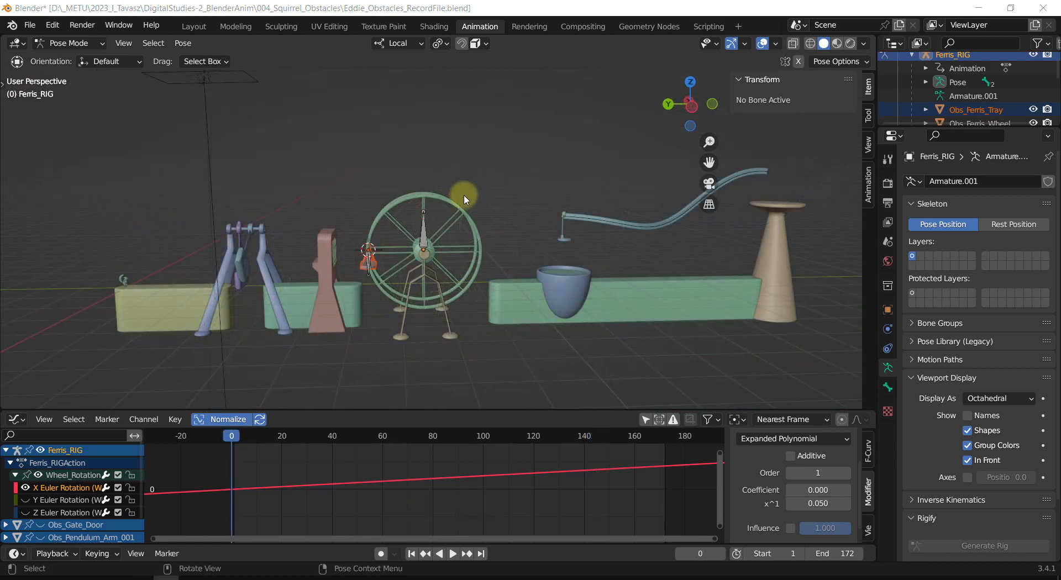
middle_click_drag(513, 180, 436, 187)
key("shift+space")
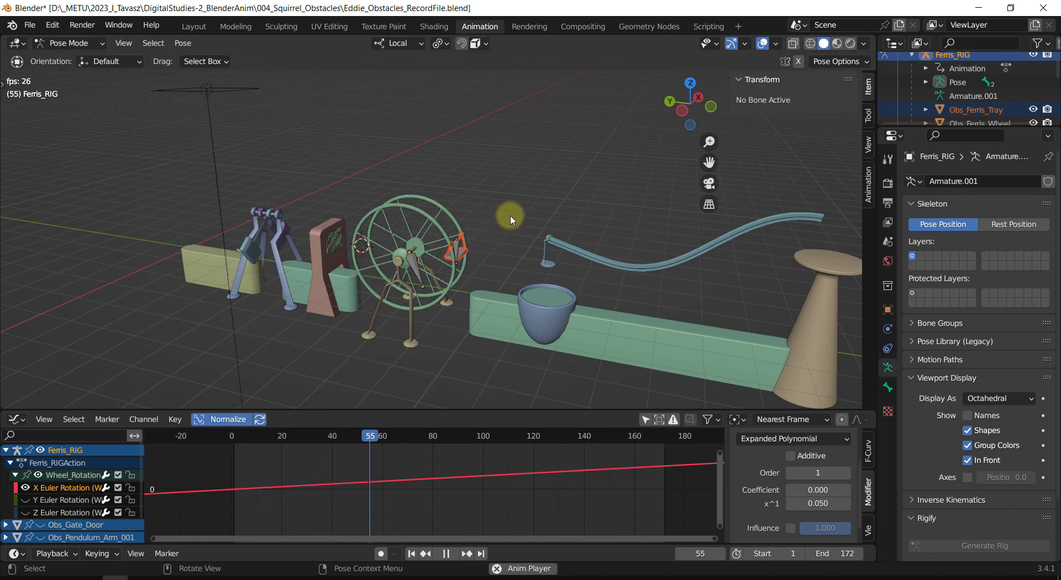
Examine the blue pot and the hanging swing on the rail up close while the animation plays.
middle_click_drag(507, 218, 519, 225)
middle_click(539, 291, "shift")
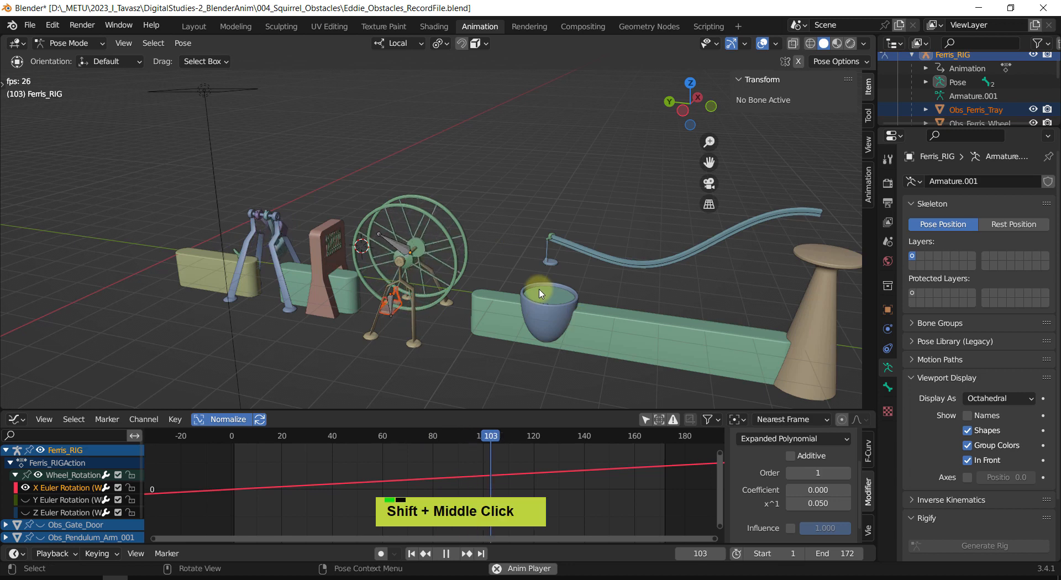
scroll(576, 316, "up", 2)
middle_click_drag(591, 309, 464, 268, "shift")
scroll(440, 304, "up", 3)
scroll(433, 265, "up", 3, "shift")
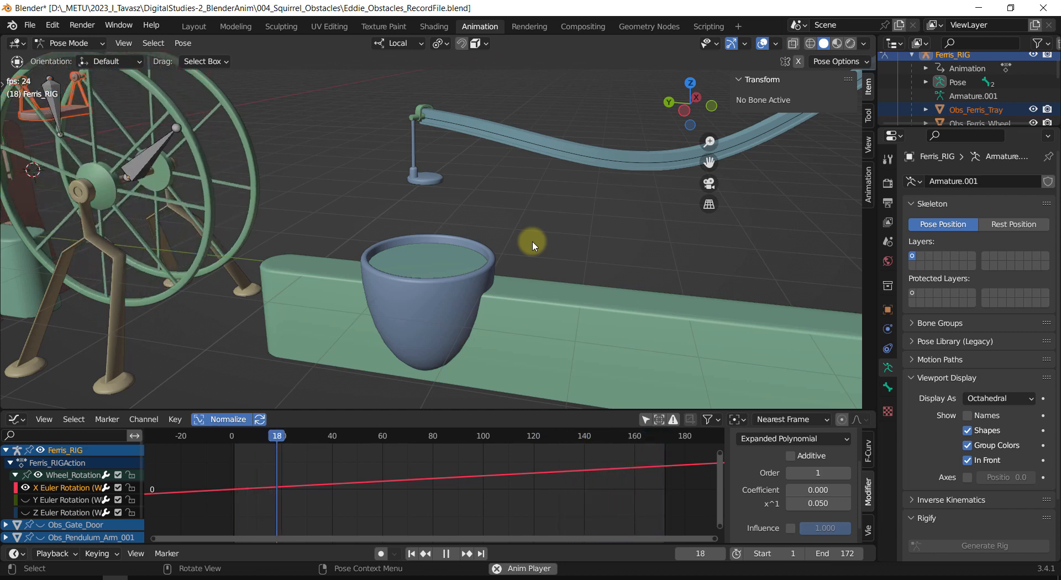
scroll(533, 243, "down", 2)
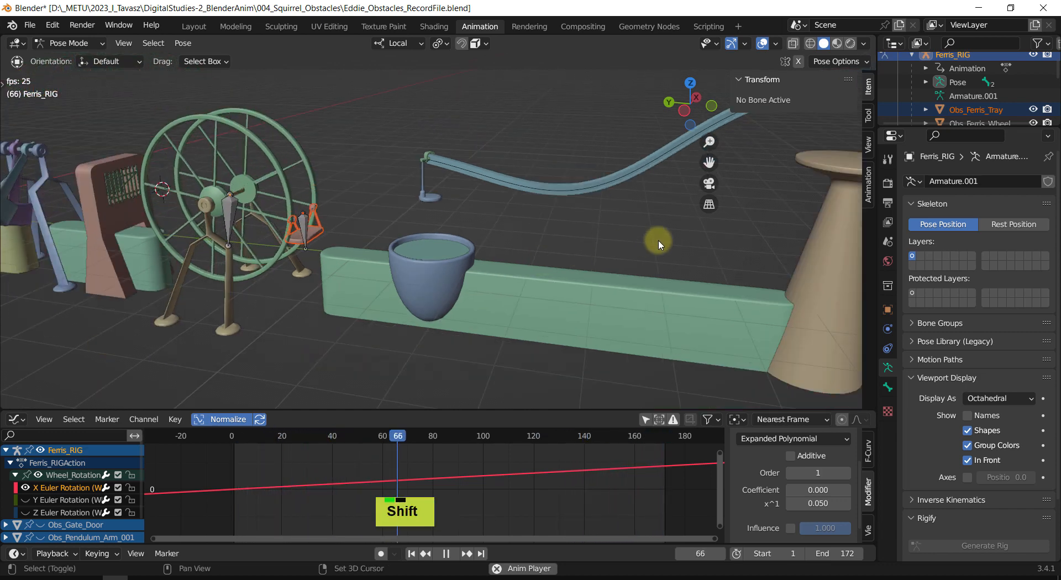
Examine the curved rail, the blue cauldron and the end pillar while the animation plays, and stop the playback.
middle_click_drag(658, 244, 482, 295, "shift")
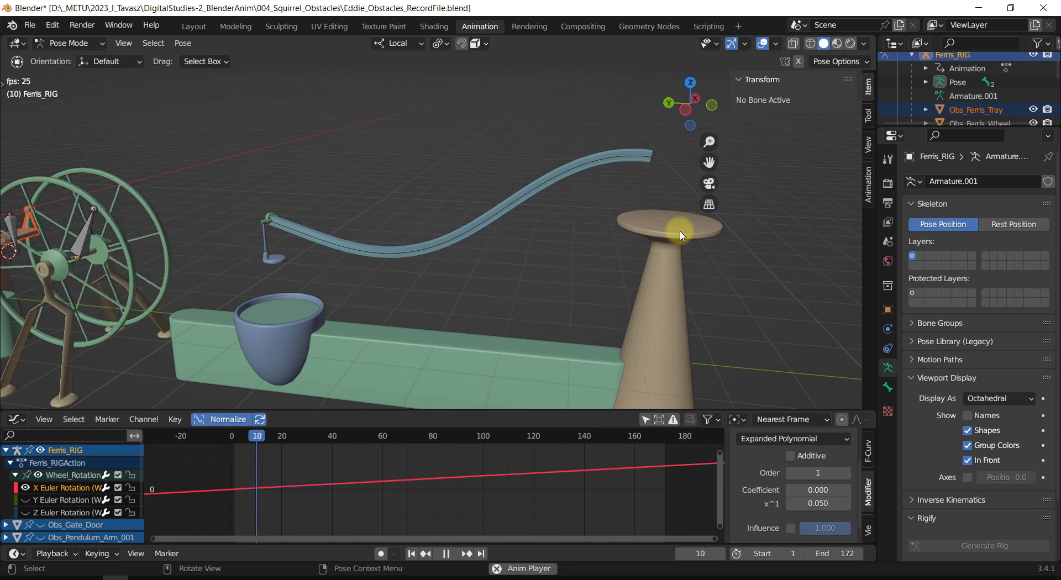
scroll(680, 238, "down", 3)
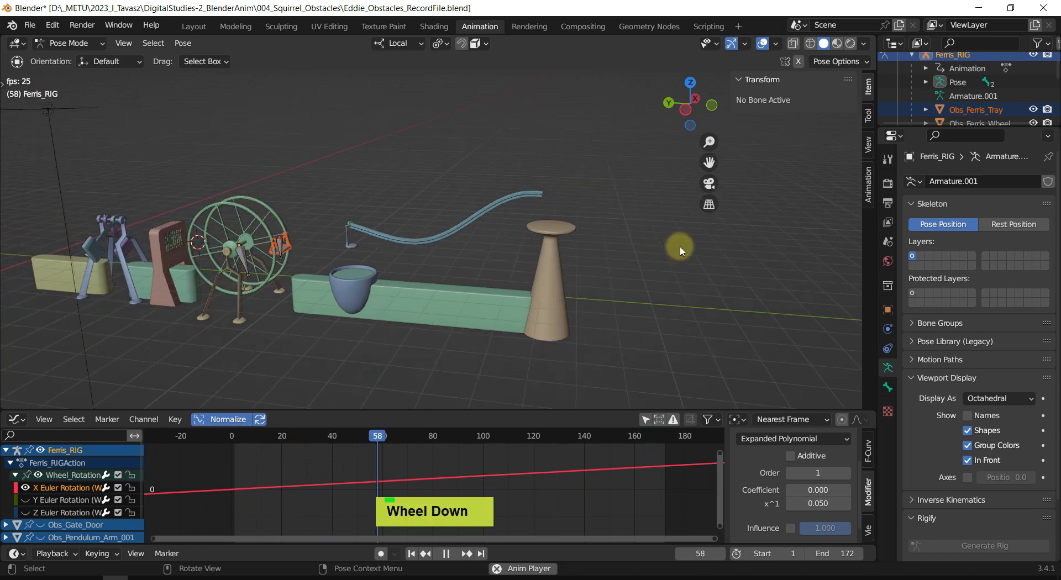
middle_click_drag(462, 269, 421, 236, "shift")
scroll(386, 281, "up", 3)
scroll(405, 267, "up", 3, "shift")
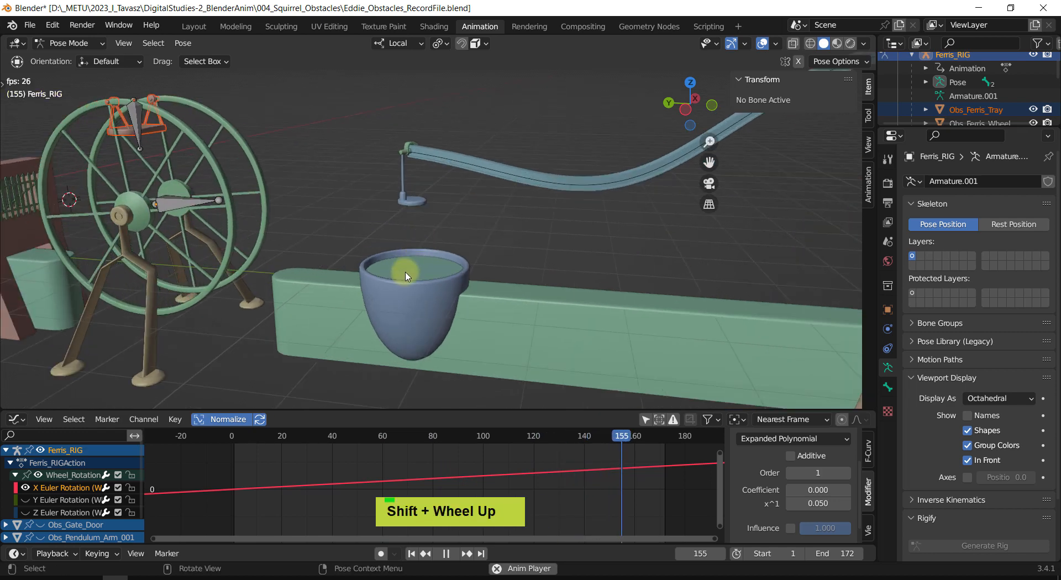
key("shift+space")
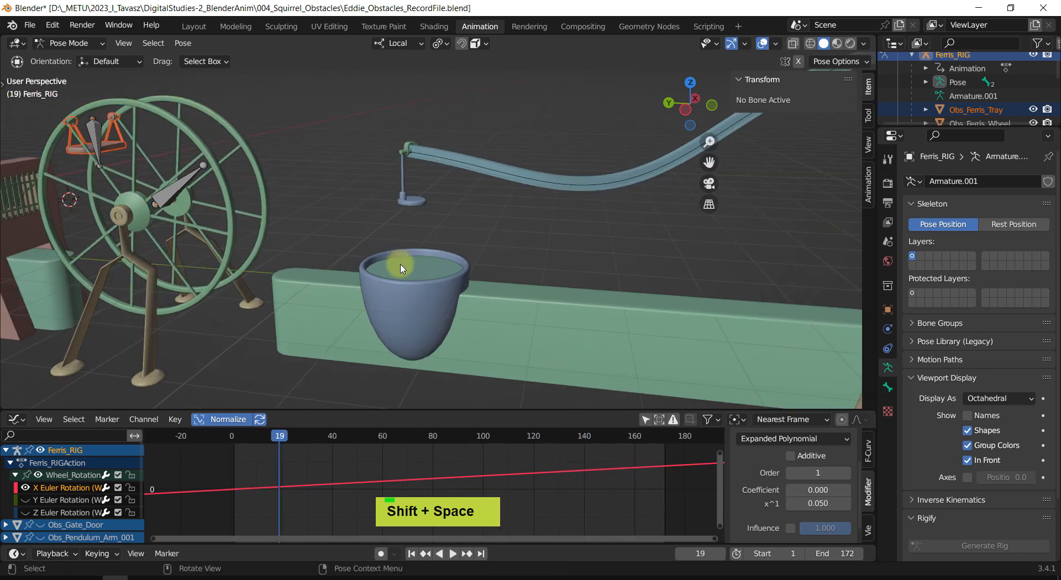
key("alt+e")
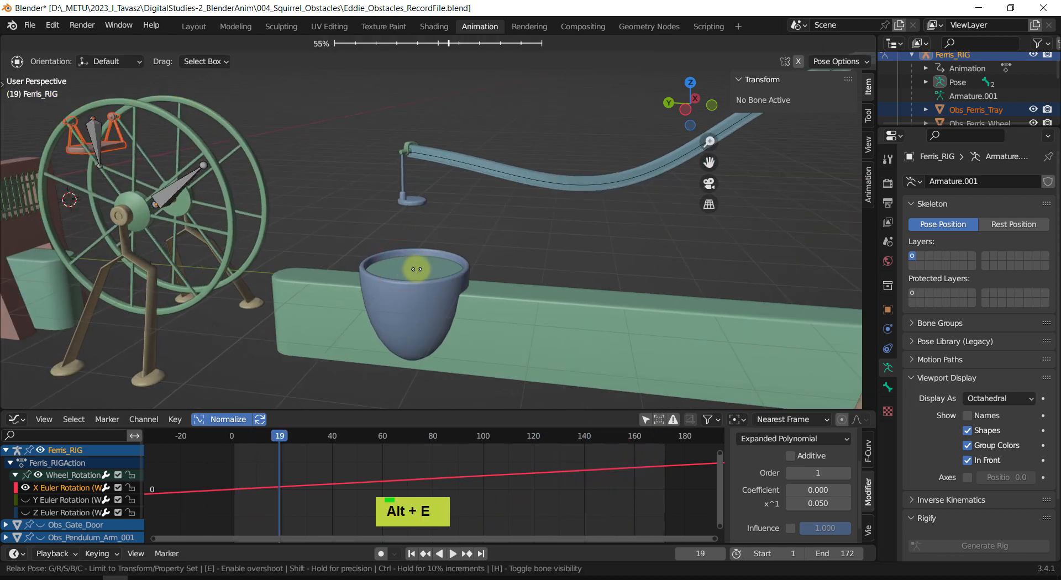
key("Escape")
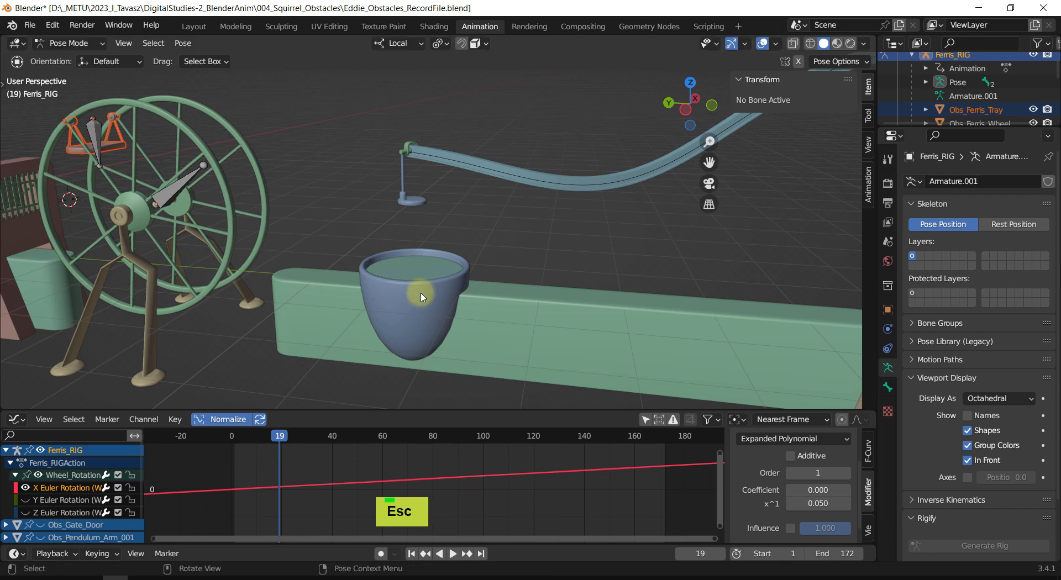
scroll(423, 298, "up", 2)
middle_click_drag(426, 315, 422, 265, "shift")
middle_click(347, 209, "shift")
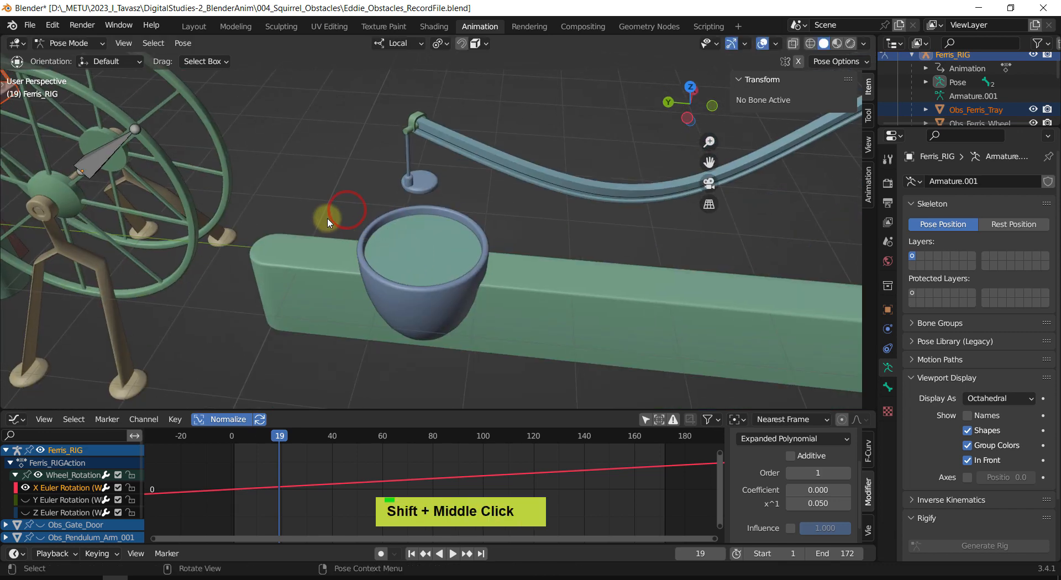
middle_click(412, 262, "shift")
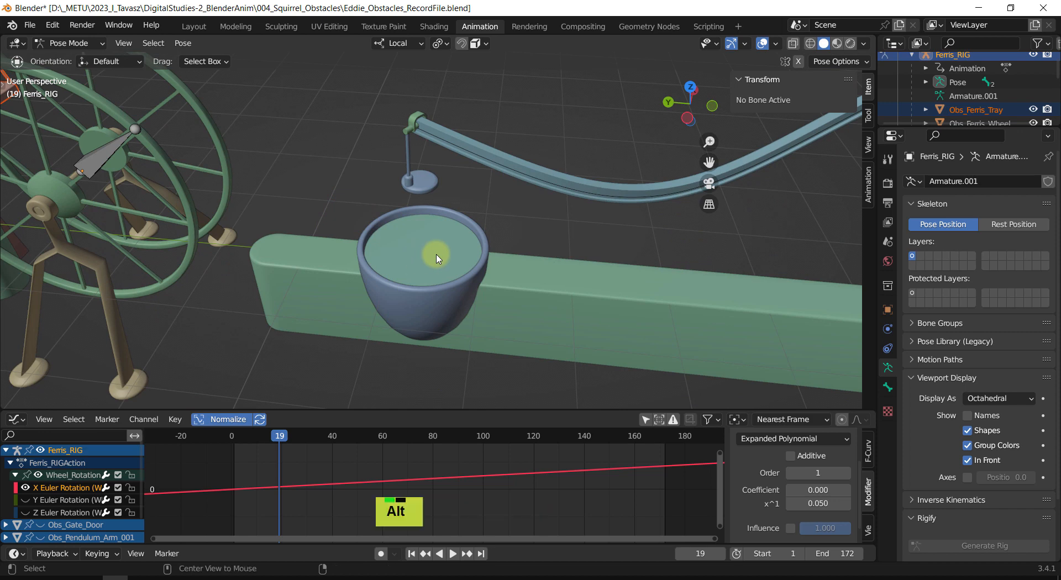
key("alt+e")
key("alt+e")
left_click(425, 234)
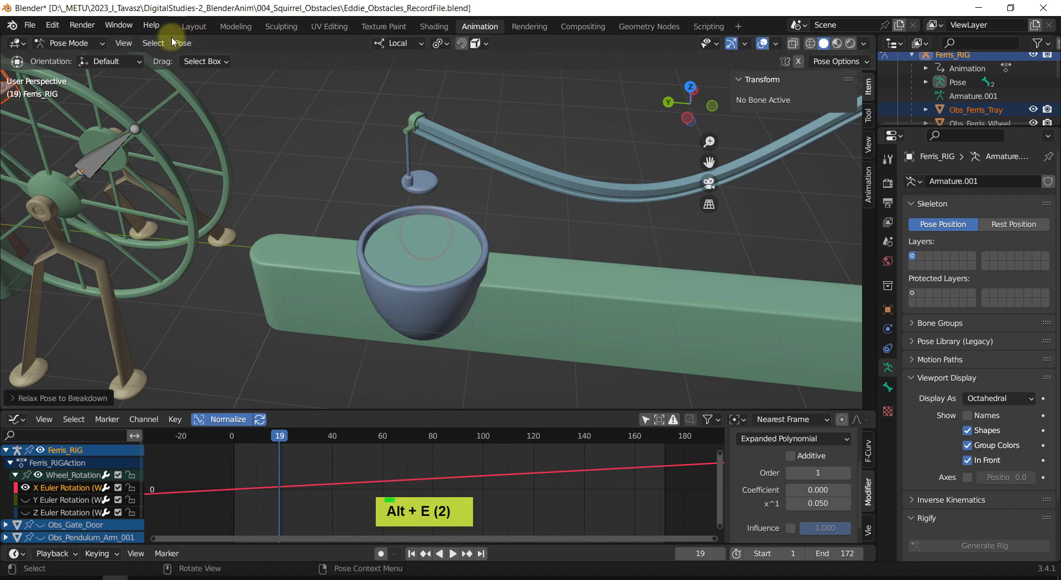
left_click_drag(97, 24, 111, 85)
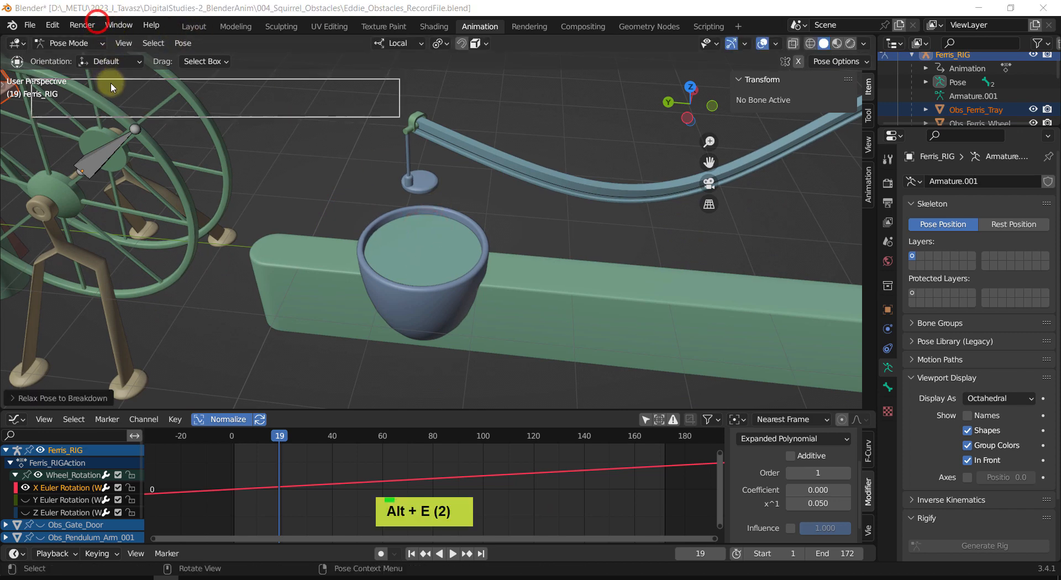
Switch to the Layout workspace and select the liquid surface inside the cauldron, Obs_Cauldron_AcidBath.
left_click(196, 26)
scroll(516, 322, "down", 1)
scroll(513, 323, "down", 2)
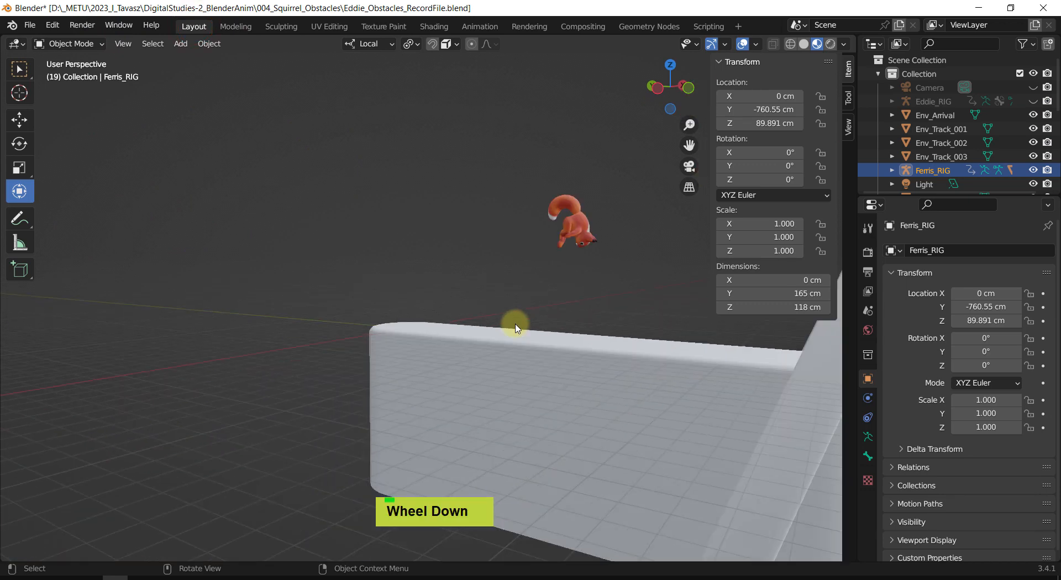
middle_click_drag(513, 323, 386, 267, "shift")
scroll(379, 308, "down", 2)
middle_click_drag(379, 308, 503, 252)
left_click(579, 293)
scroll(396, 327, "up", 2)
scroll(396, 327, "up", 1)
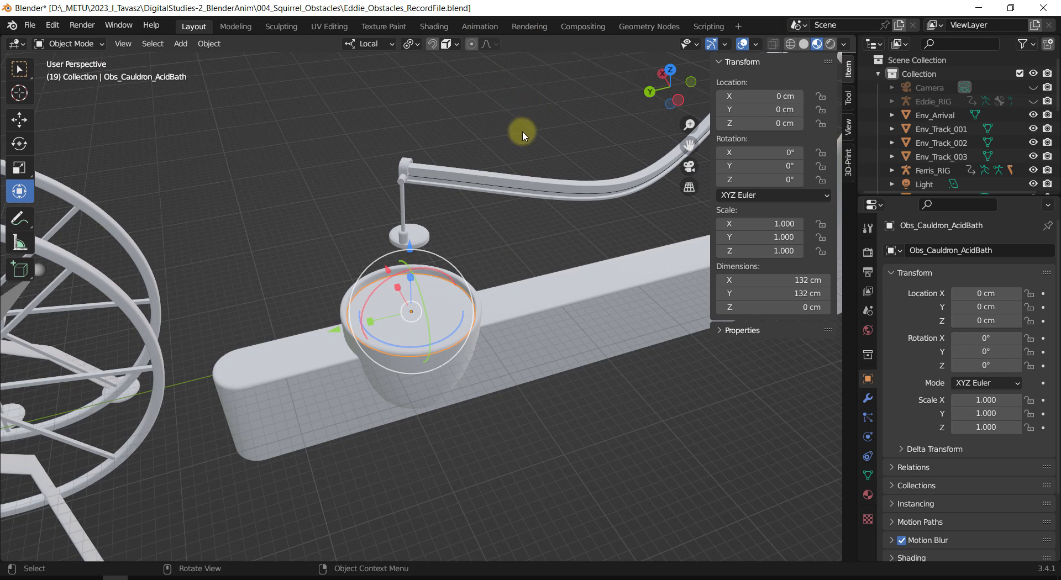
Display the viewport in Solid shading with object colors set to Random.
key("z")
left_click(623, 134)
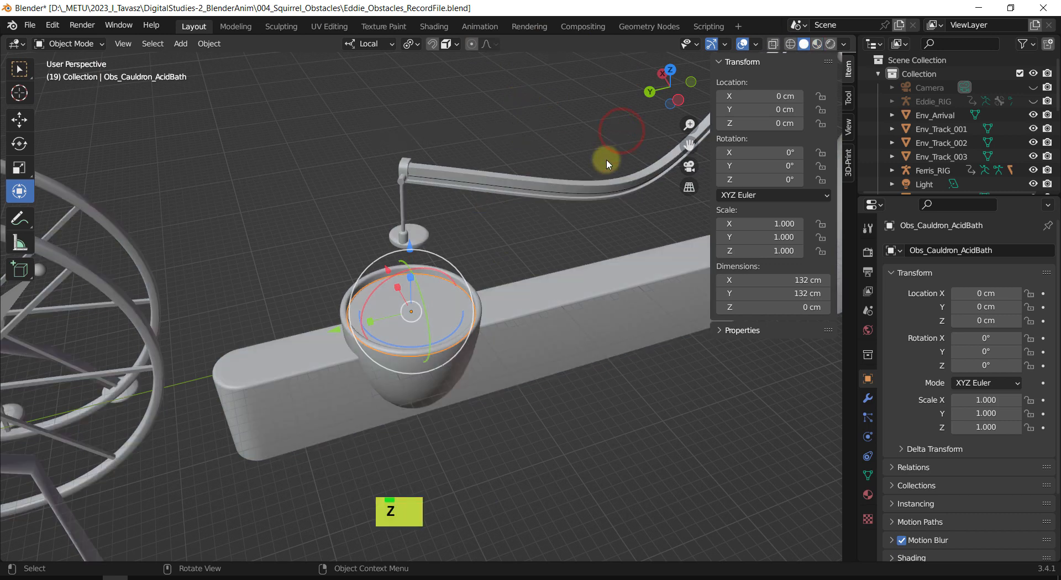
middle_click_drag(608, 161, 651, 189, "shift")
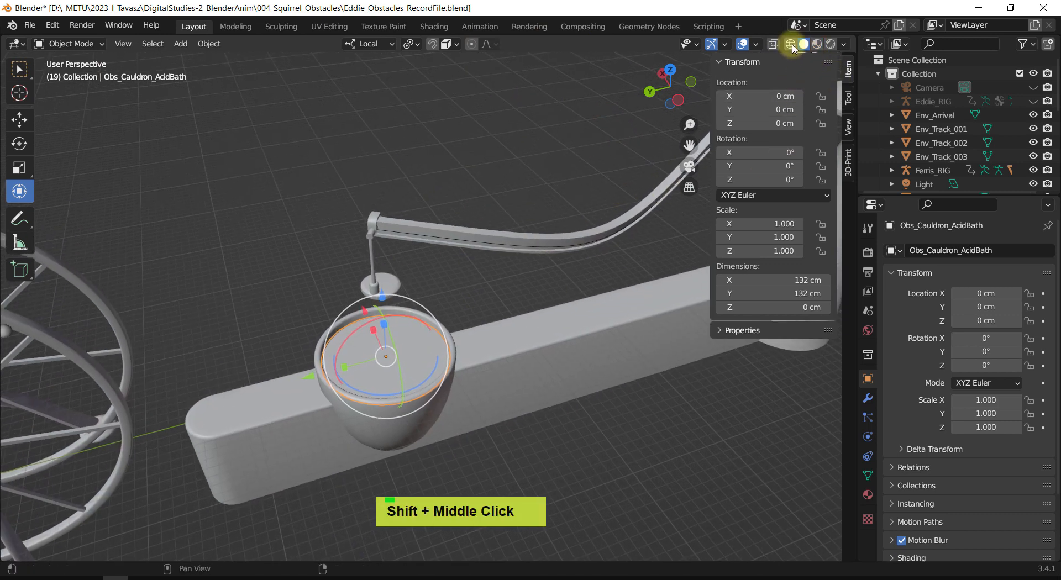
left_click(844, 46)
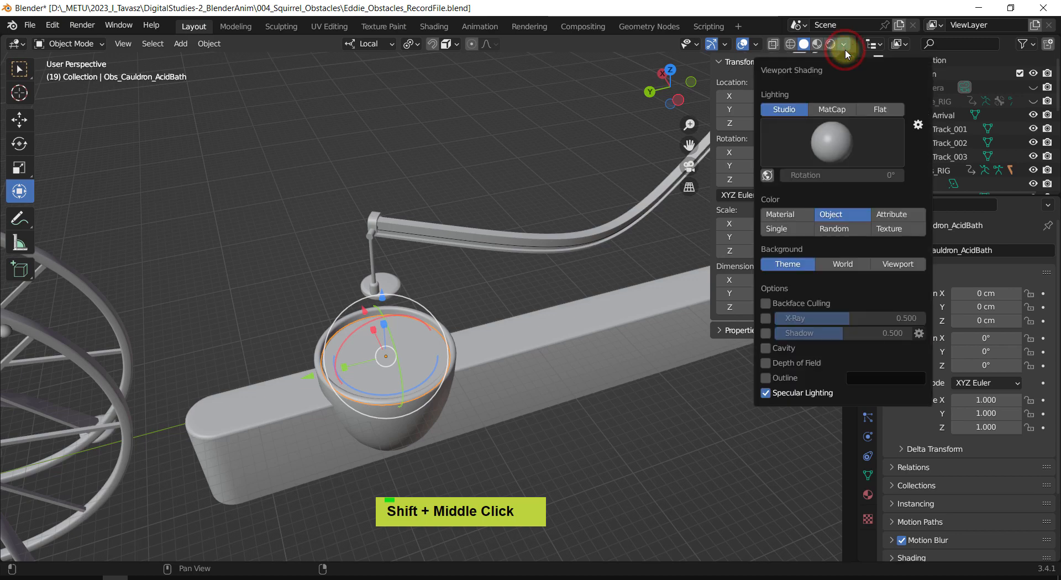
left_click(839, 230)
Show the wireframe overlay on the scene's objects around the cauldron.
middle_click_drag(526, 344, 372, 317)
key("alt+e")
scroll(399, 307, "up", 2)
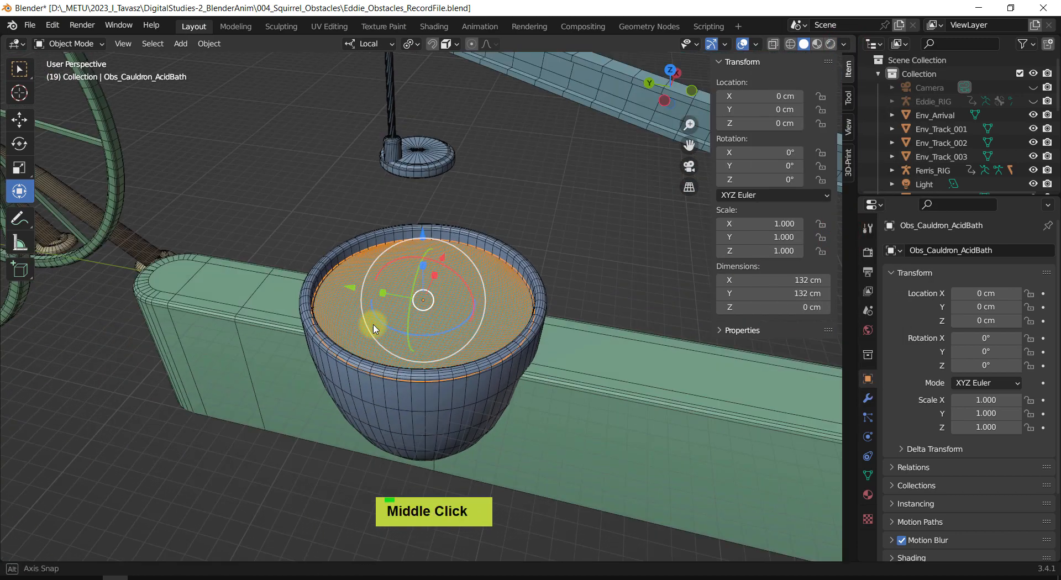
scroll(381, 308, "up", 2)
left_click(755, 45)
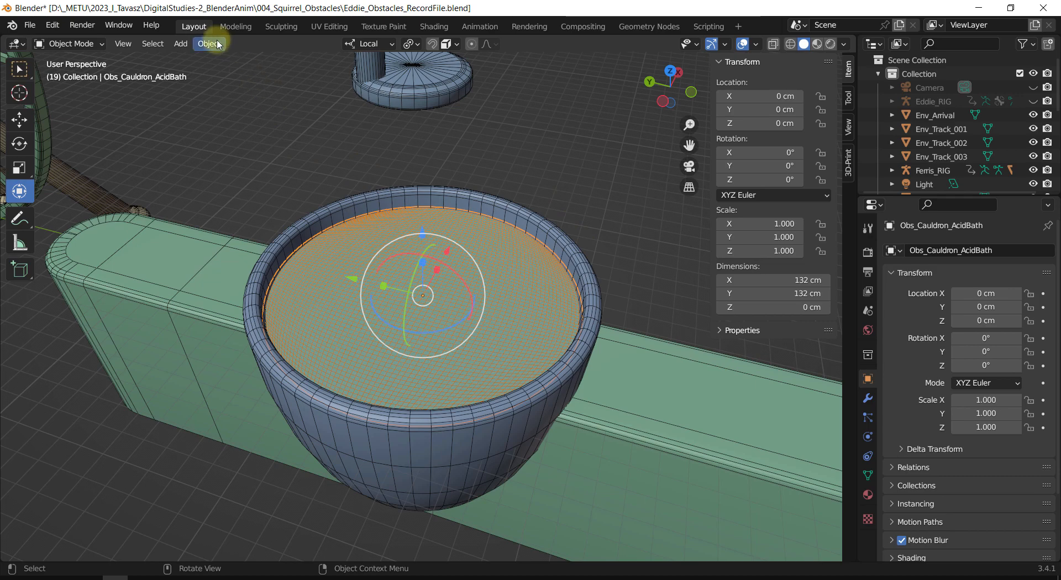
Examine the mesh density and the object name of the cauldron's liquid surface.
middle_click_drag(575, 221, 538, 233, "shift")
mouse_move(533, 259)
middle_mouse_down()
mouse_move(567, 225)
mouse_move(530, 270)
middle_mouse_up()
middle_click_drag(494, 312, 490, 277, "shift")
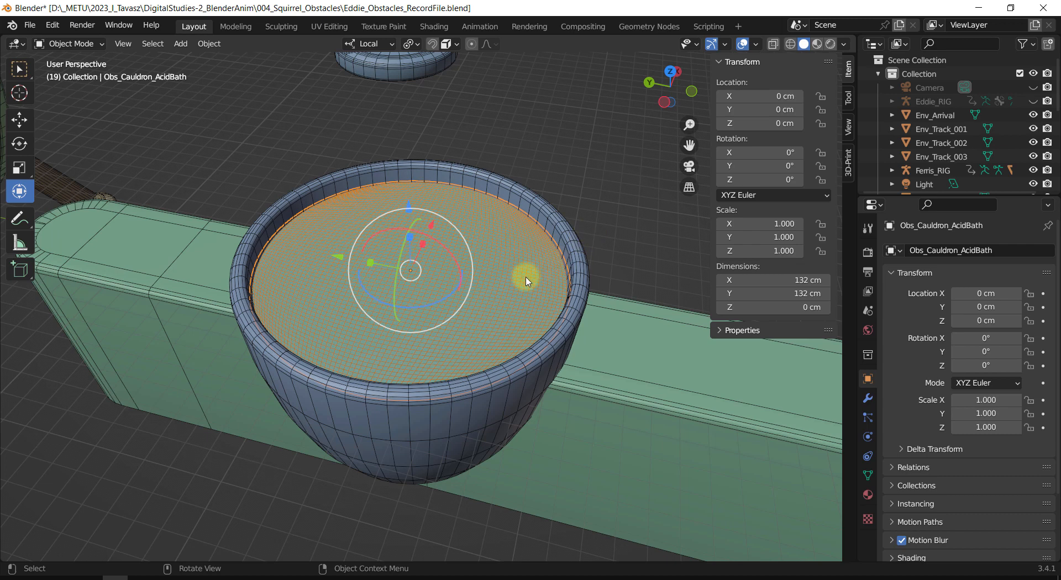
middle_click_drag(527, 282, 482, 286, "shift")
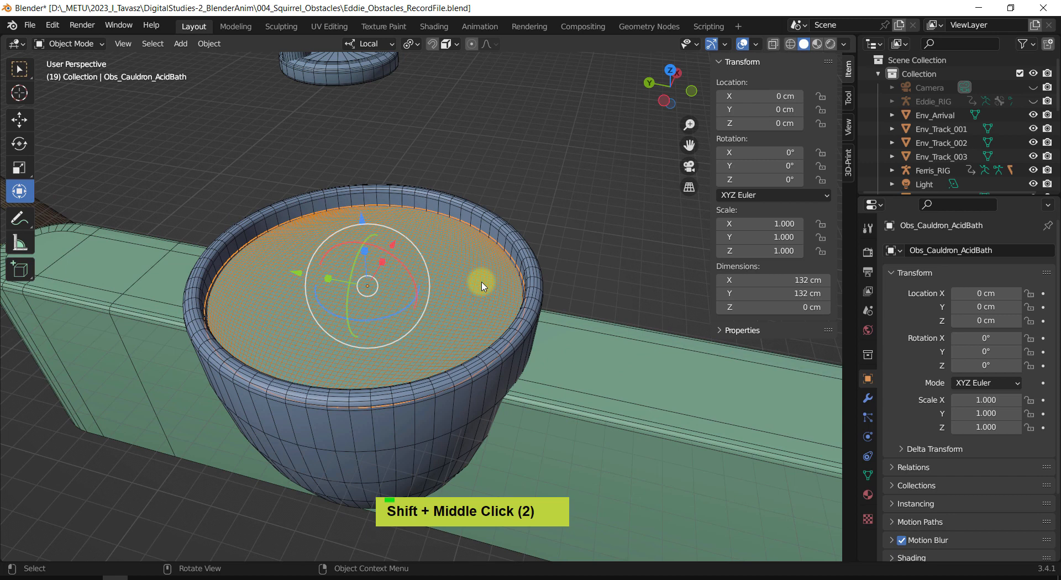
key("F2")
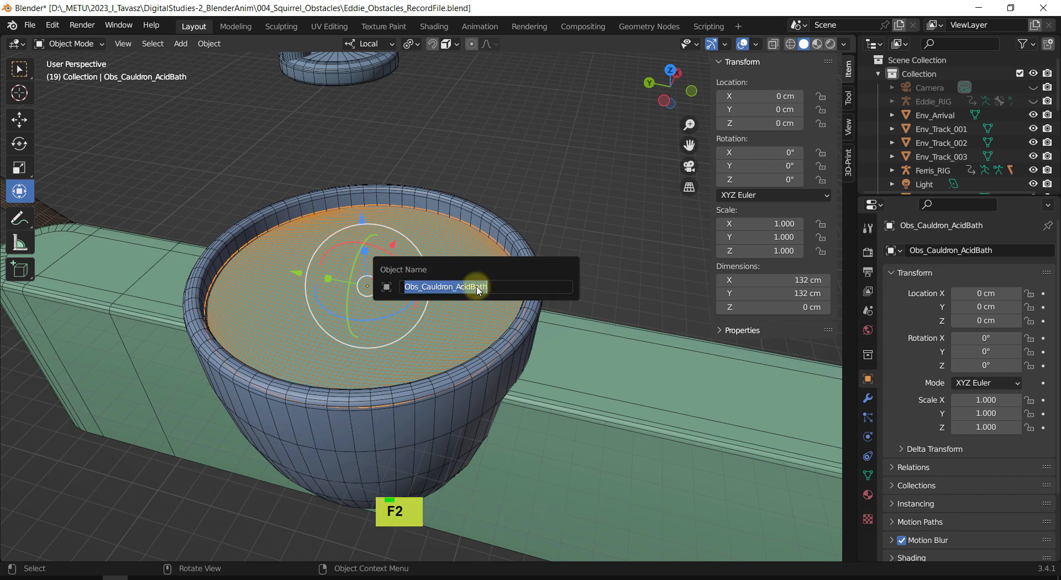
key("Escape")
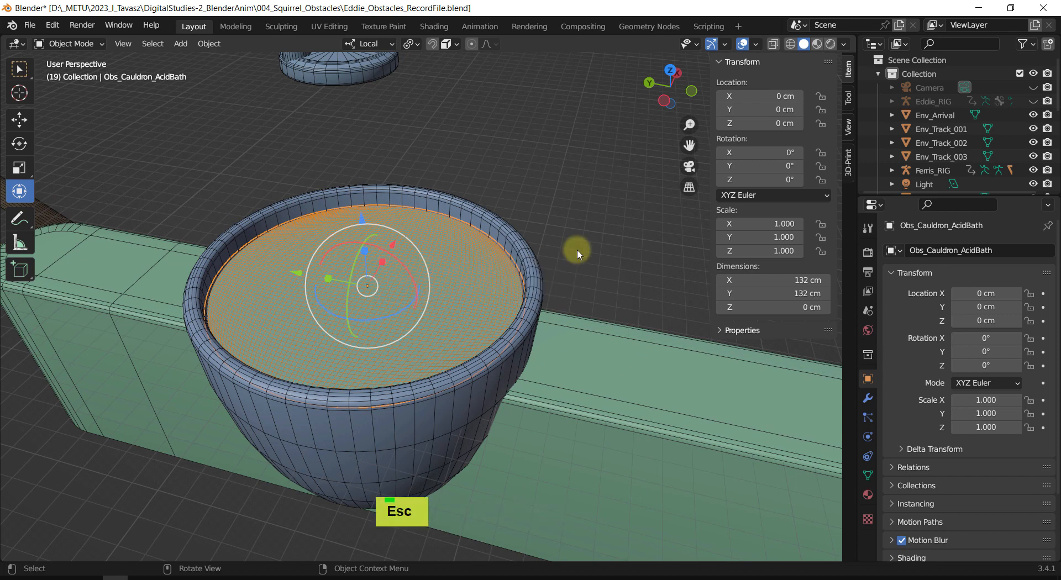
middle_click_drag(592, 254, 575, 246, "shift")
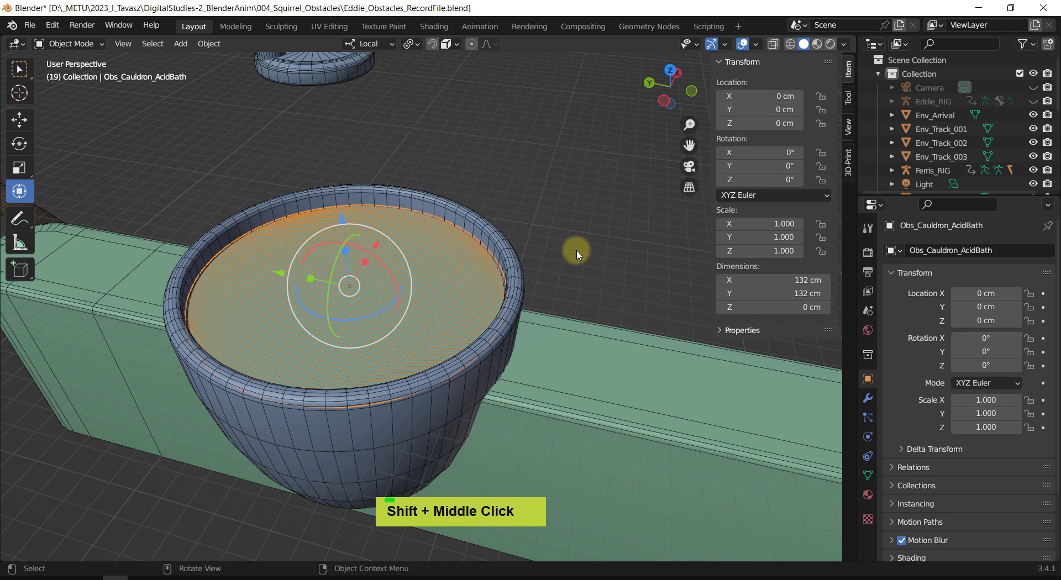
Add a Displace modifier to the cauldron's liquid surface.
left_click(867, 398)
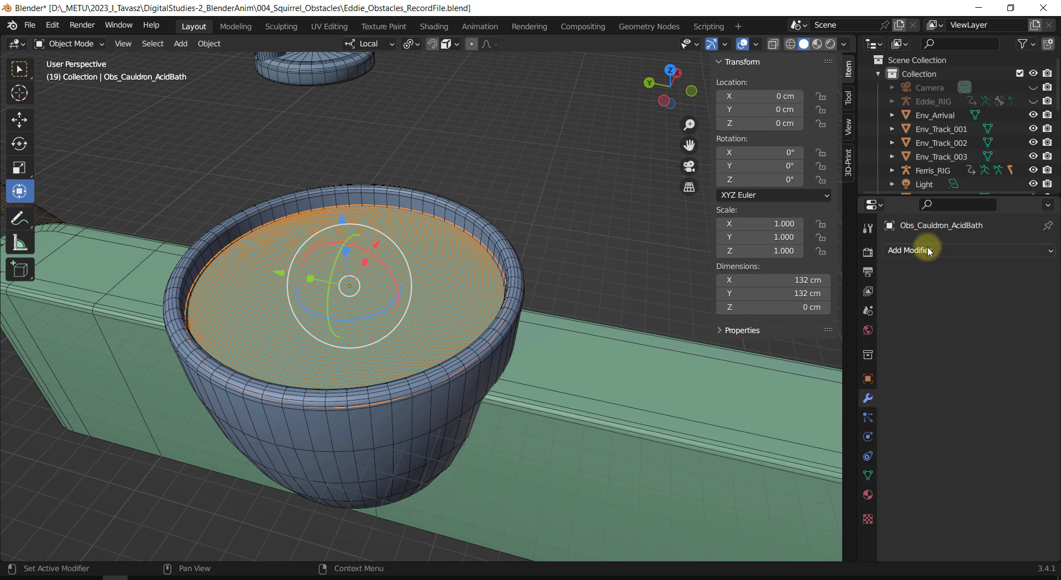
left_click(928, 251)
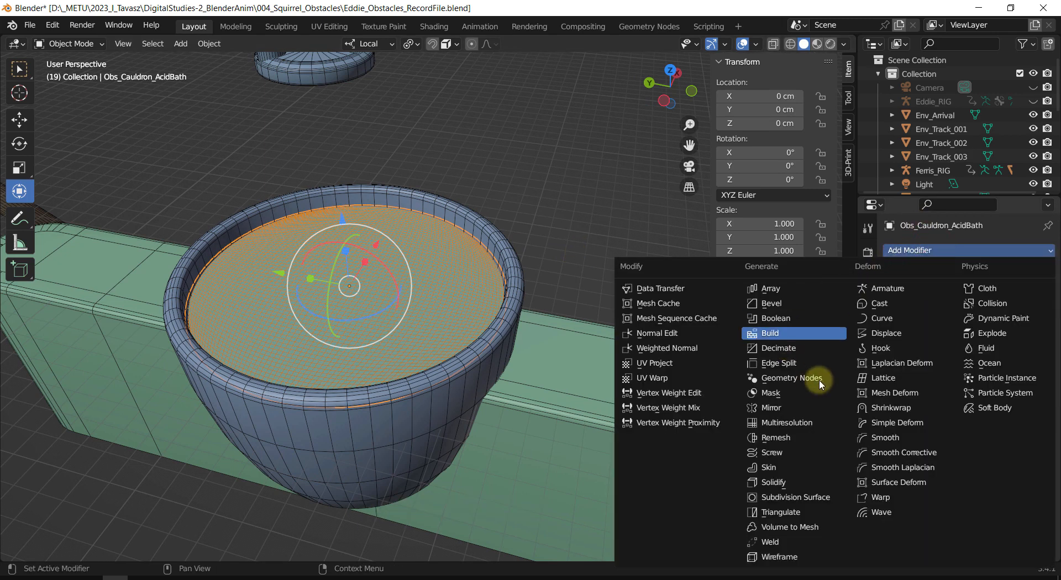
left_click(891, 332)
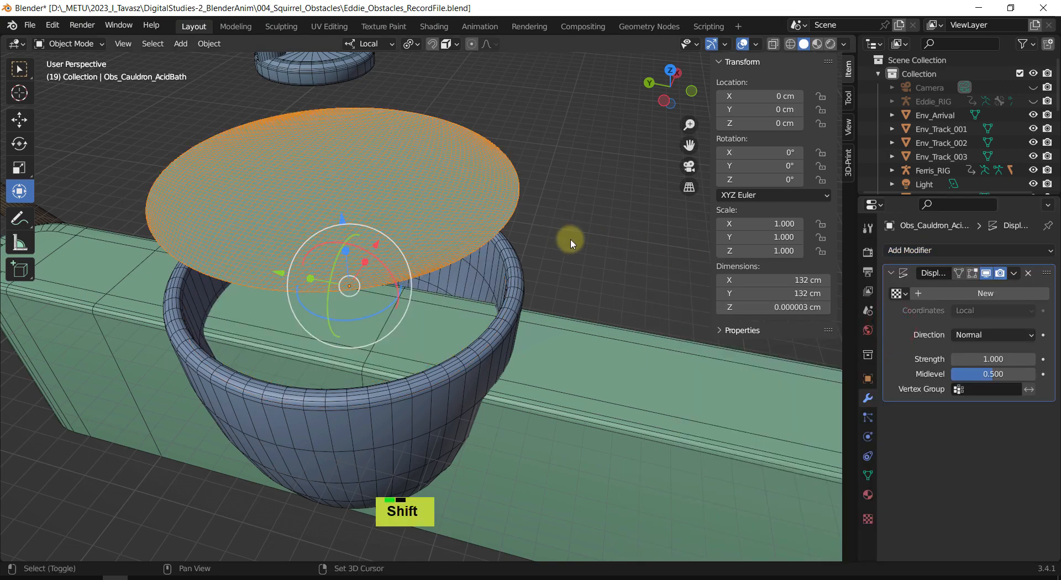
Create a new texture for the Displace modifier and set its type to Distorted Noise.
scroll(630, 254, "down", 3)
middle_click_drag(634, 261, 402, 275, "shift")
scroll(599, 272, "up", 2, "shift")
scroll(578, 301, "up", 1)
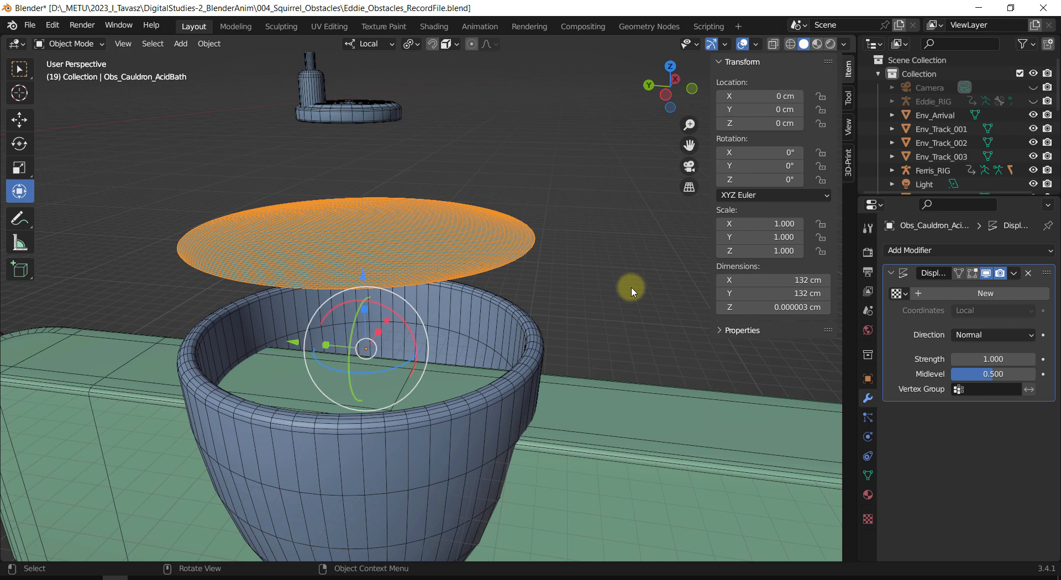
left_click(903, 295)
double_click(922, 293)
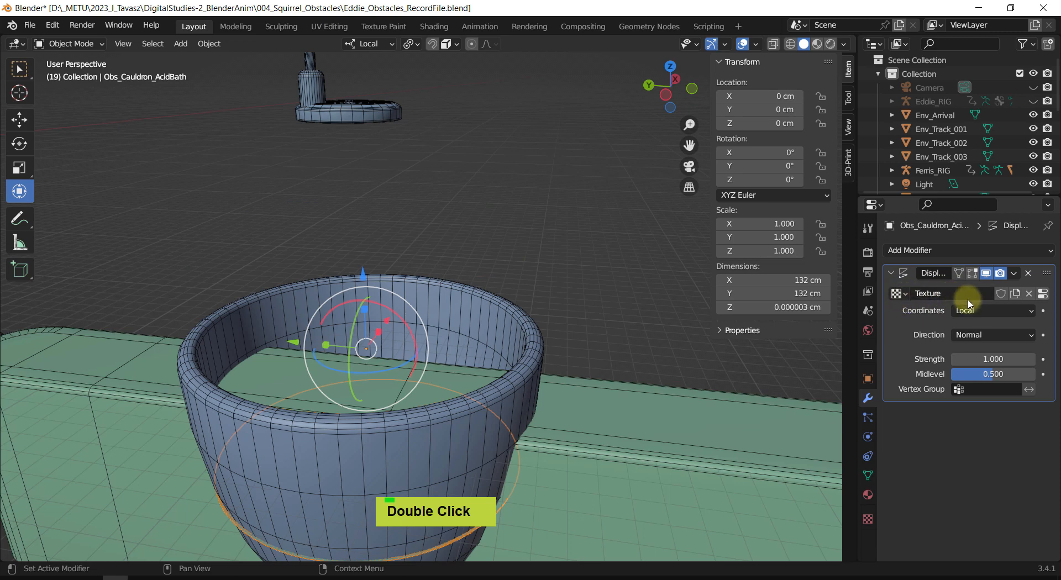
left_click(1043, 295)
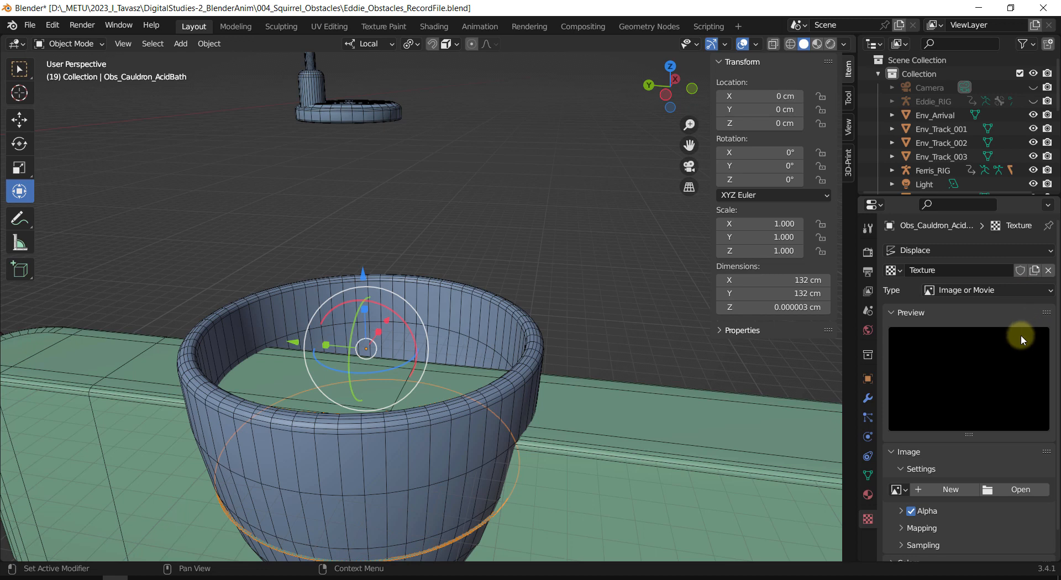
left_click(1006, 291)
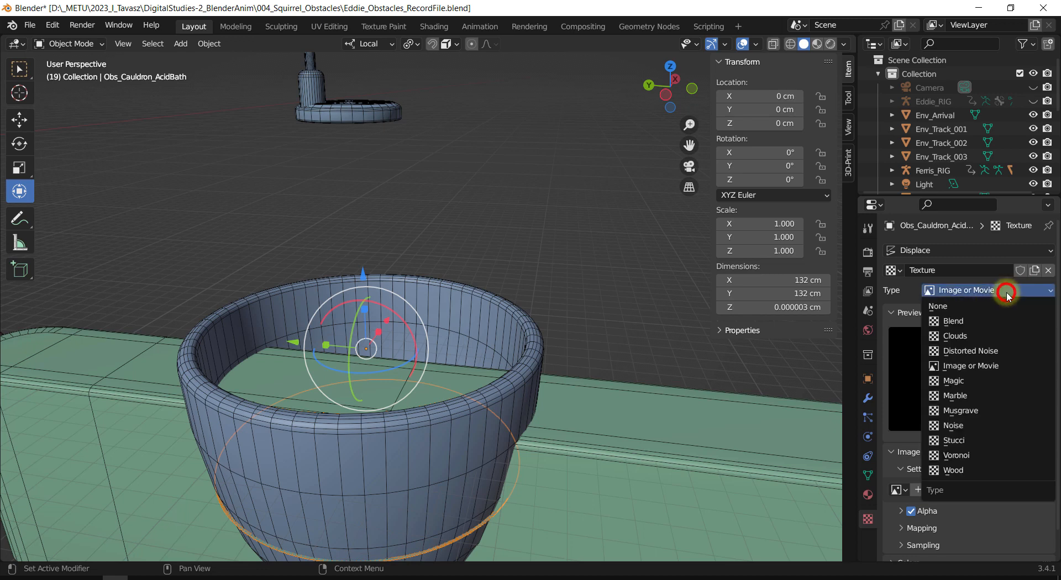
left_click(972, 351)
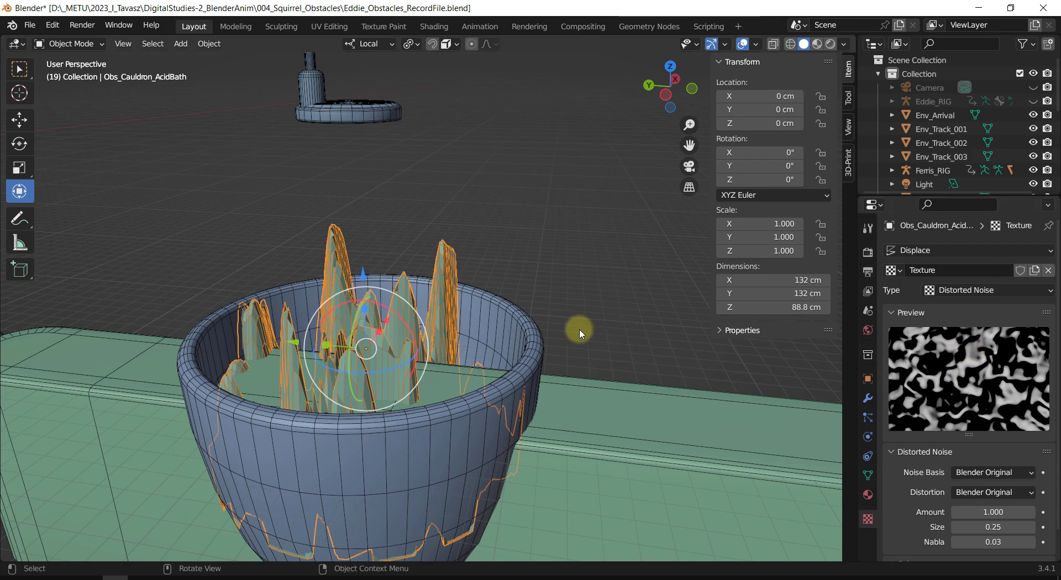
Set the Distorted Noise texture's distortion amount to 1.8.
middle_click_drag(578, 329, 579, 278, "shift")
middle_click_drag(671, 319, 680, 332)
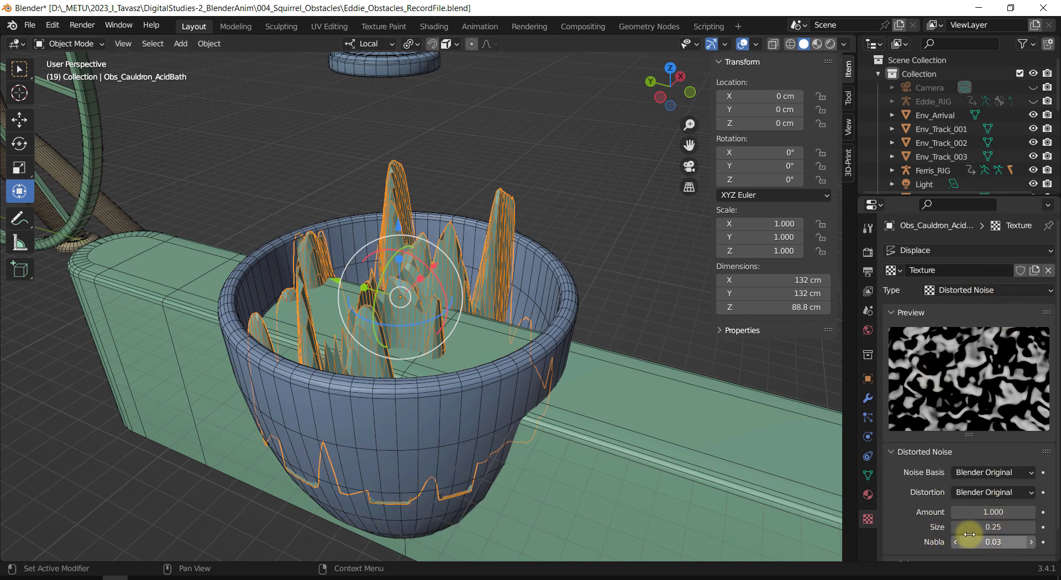
left_click_drag(989, 511, 977, 509)
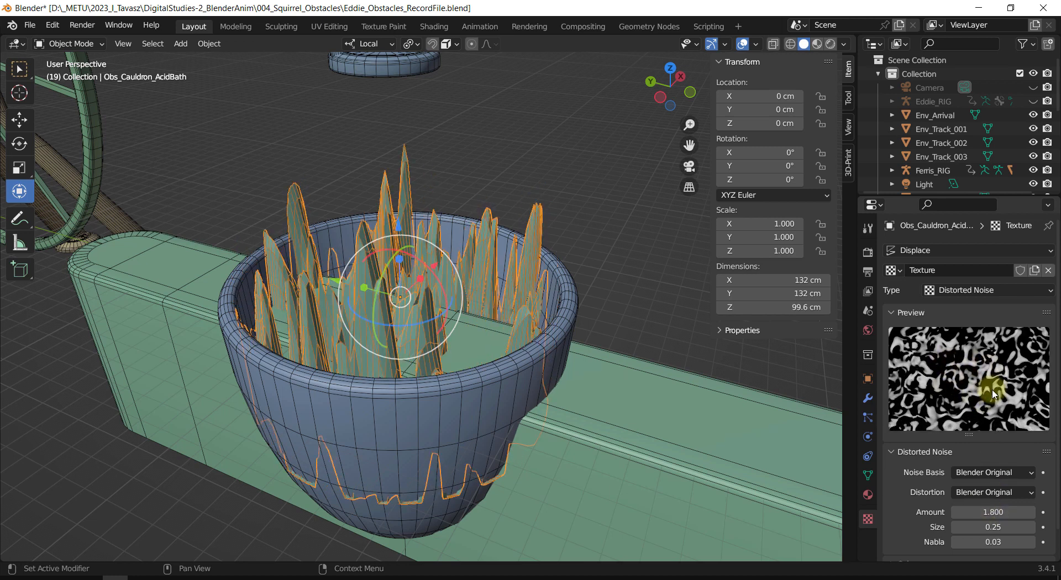
Set the Displace modifier's strength to -0.4 on the cauldron's liquid surface.
left_click(866, 401)
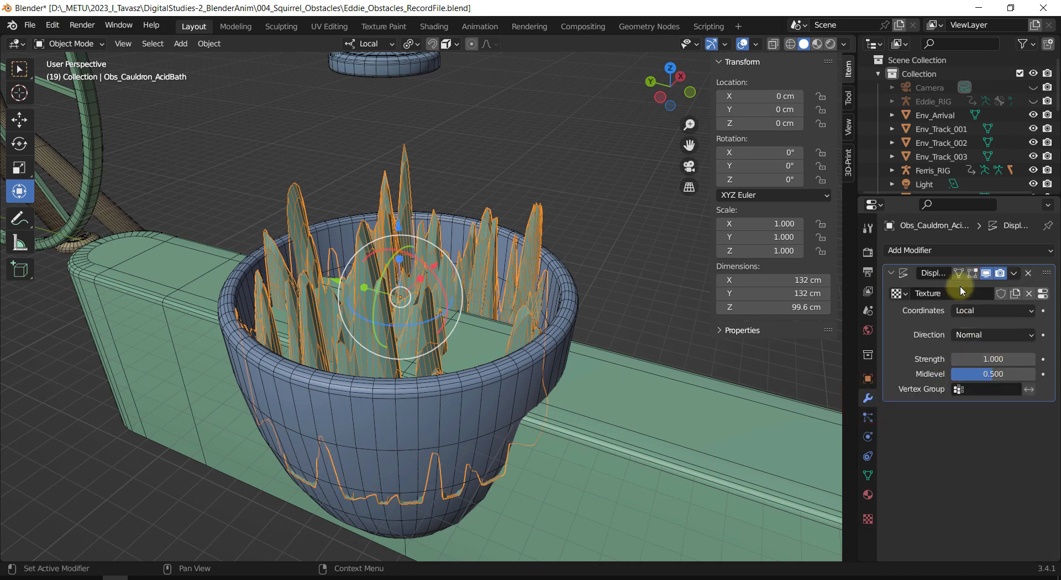
middle_click_drag(353, 310, 367, 265)
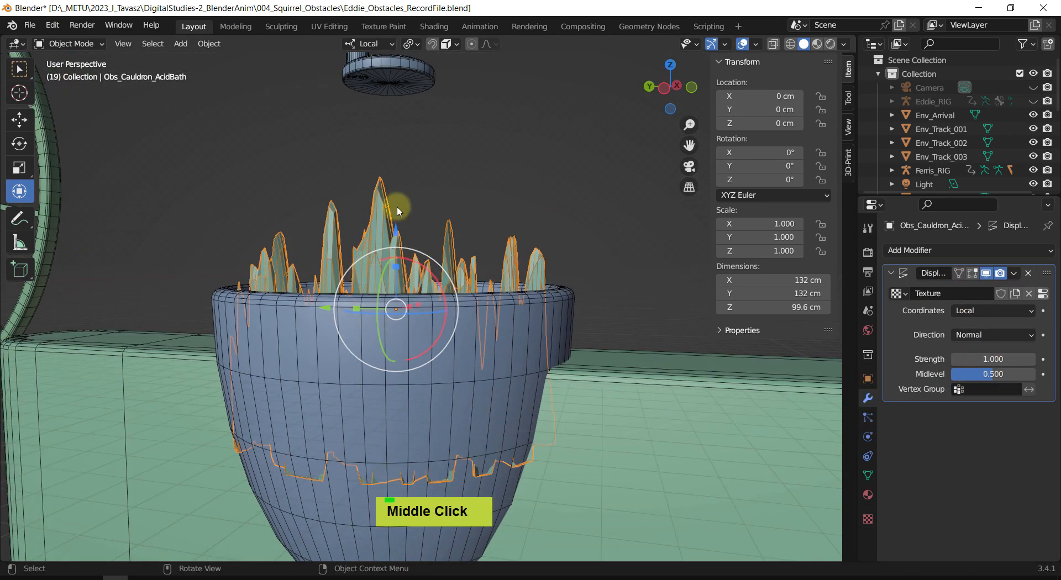
double_click(980, 358)
type("-0.4")
key("Return")
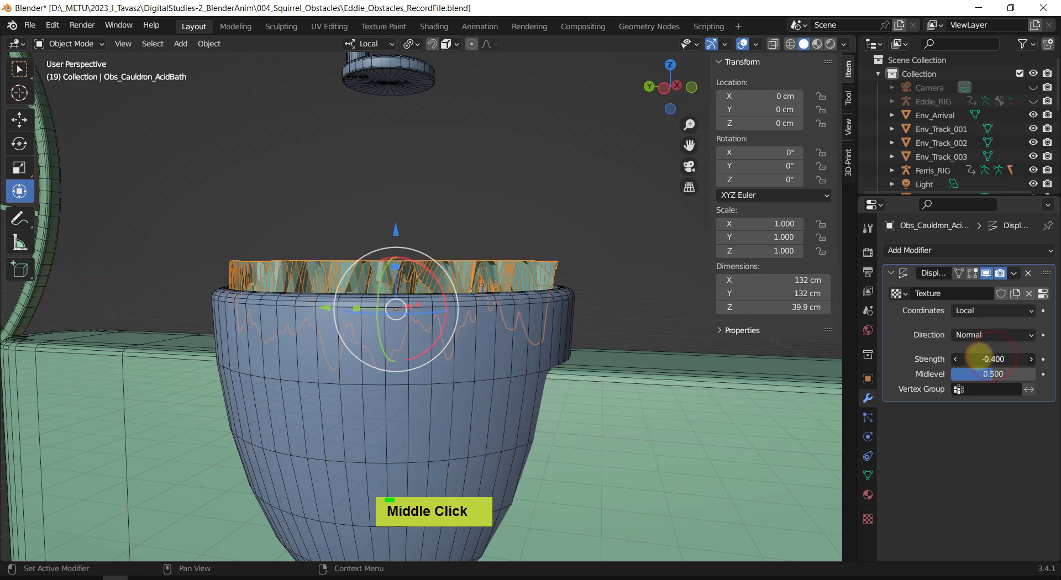
Set the Displace modifier's strength to 0.05 on the cauldron's liquid surface.
left_click_drag(980, 357, 989, 357)
left_click(991, 357)
type("0")
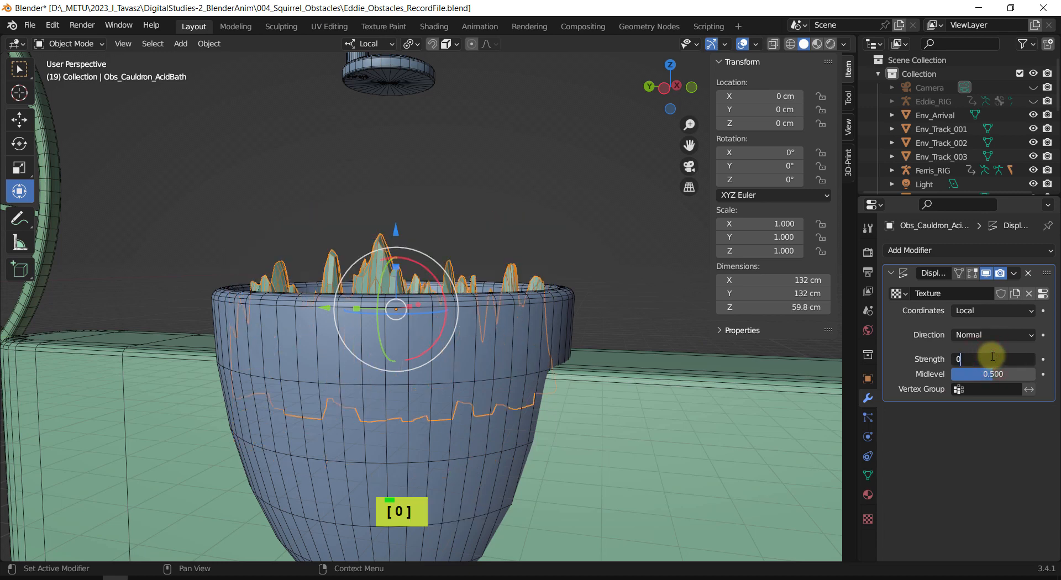
type(".01")
key("BackSpace")
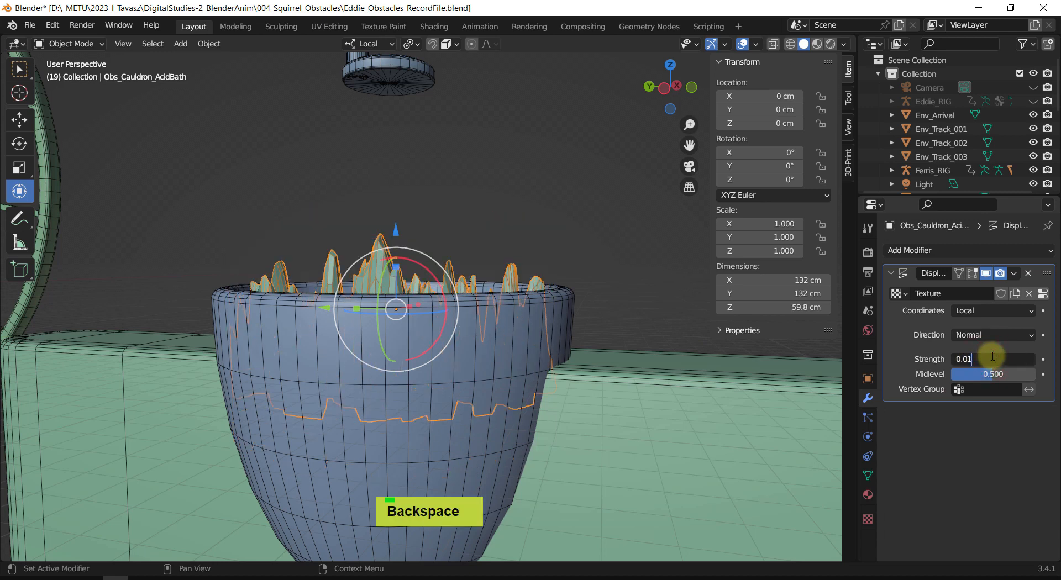
type("5")
key("Return")
middle_click_drag(514, 167, 434, 284)
scroll(405, 308, "up", 3)
scroll(398, 299, "up", 2)
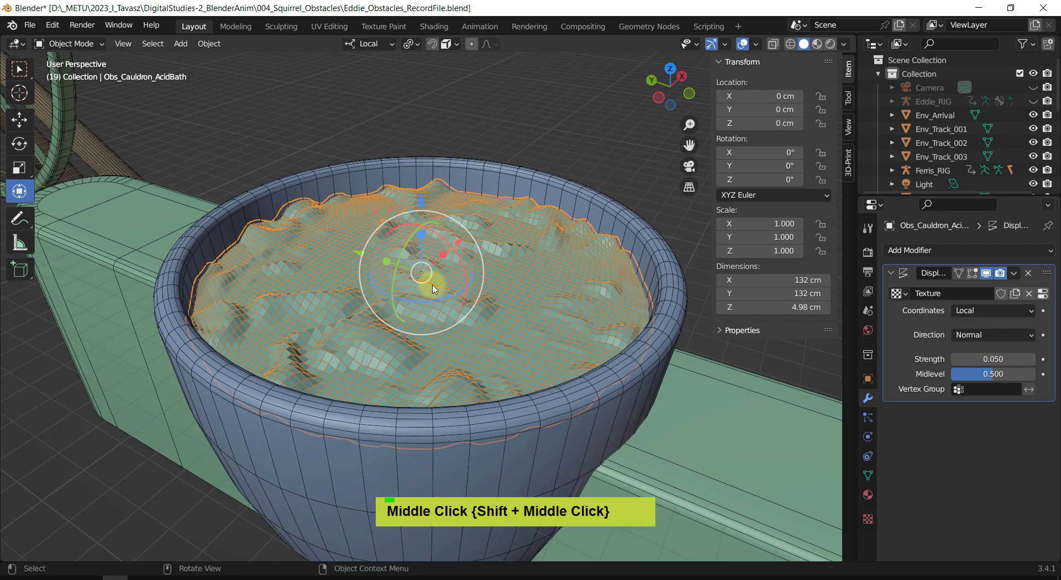
Set the liquid surface's Displace strength to 0.08.
left_click(977, 358)
type("0.")
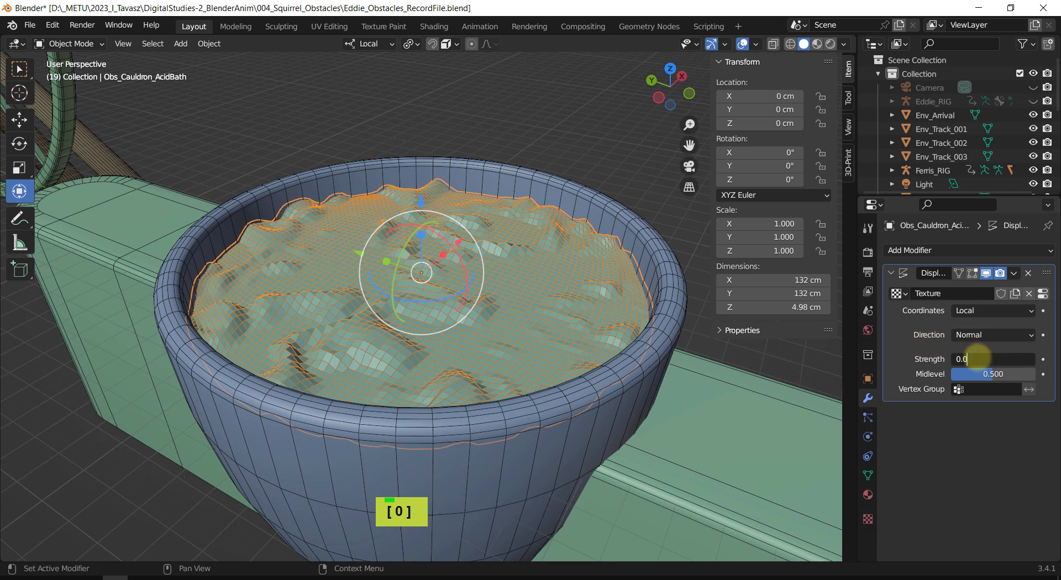
key("Return")
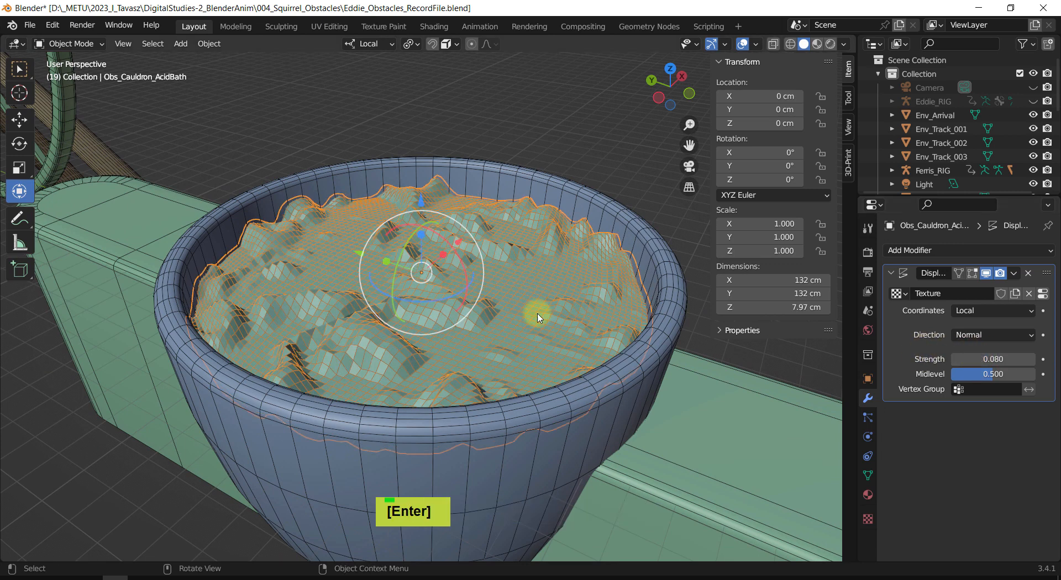
middle_click_drag(484, 304, 485, 257)
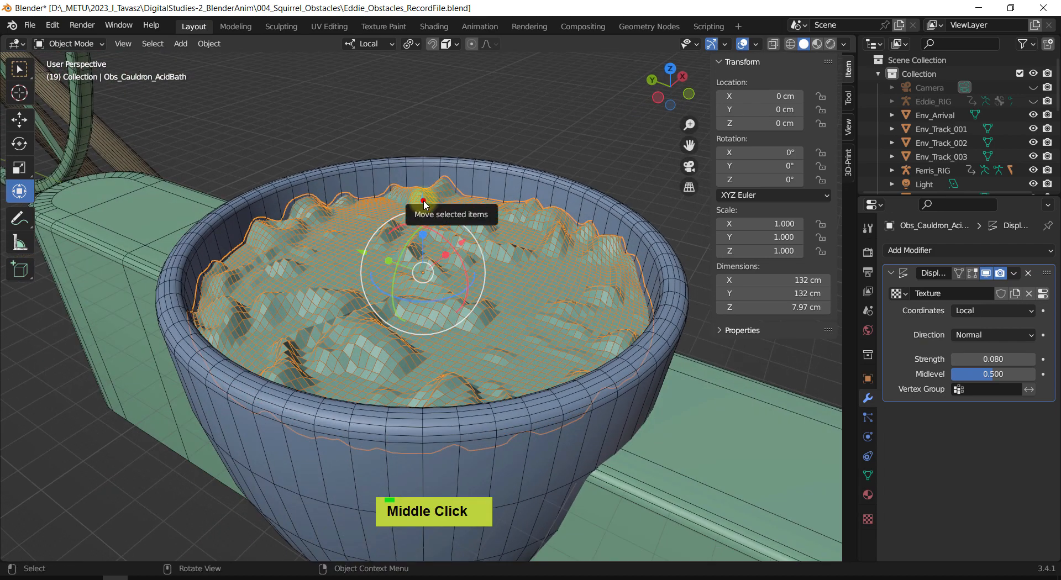
Raise the liquid surface about 2.83 cm along Z in the cauldron and hide the wireframe overlay.
left_click_drag(422, 200, 422, 191)
key("alt+z")
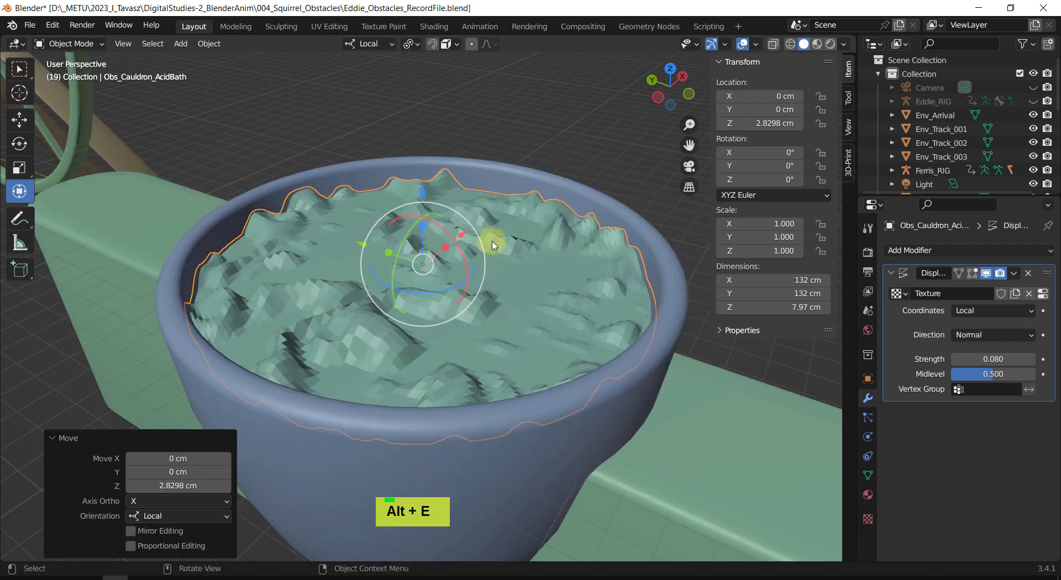
middle_click_drag(493, 239, 475, 303)
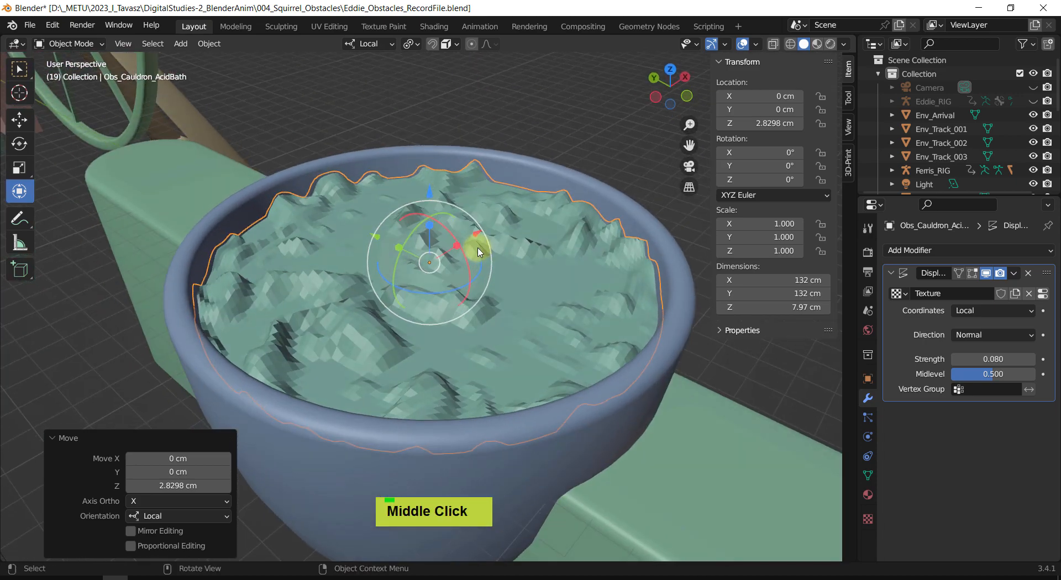
Apply Shade Smooth to the cauldron's liquid surface.
right_click(522, 253)
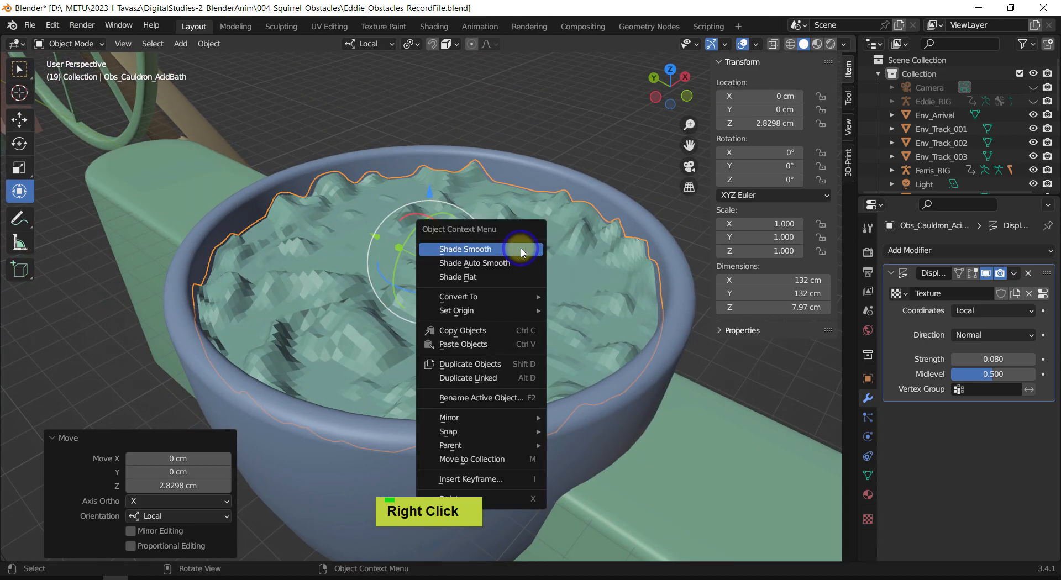
left_click(521, 253)
middle_click_drag(521, 252, 526, 289)
scroll(539, 271, "down", 2)
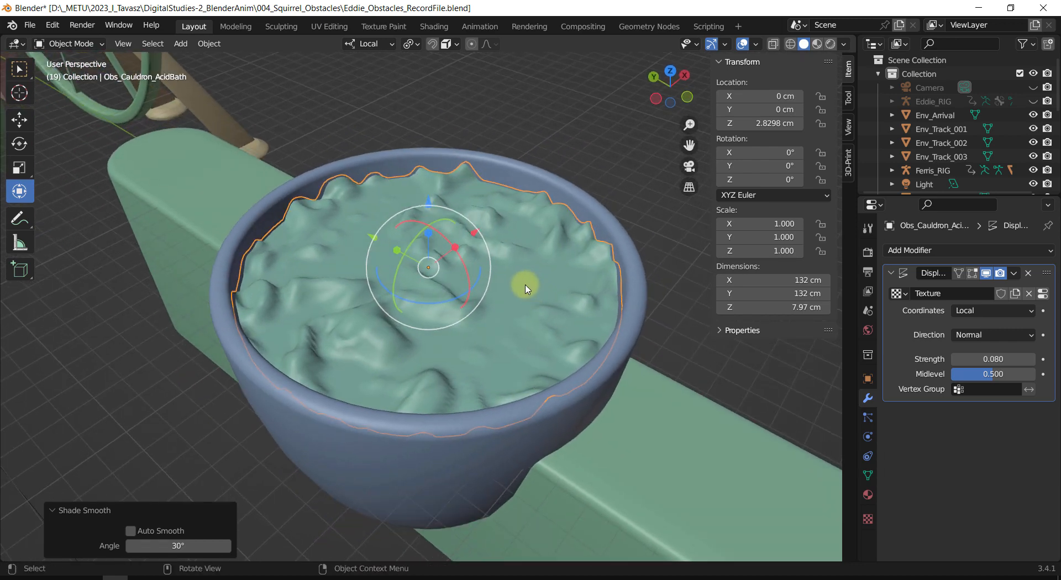
middle_click_drag(527, 287, 530, 265)
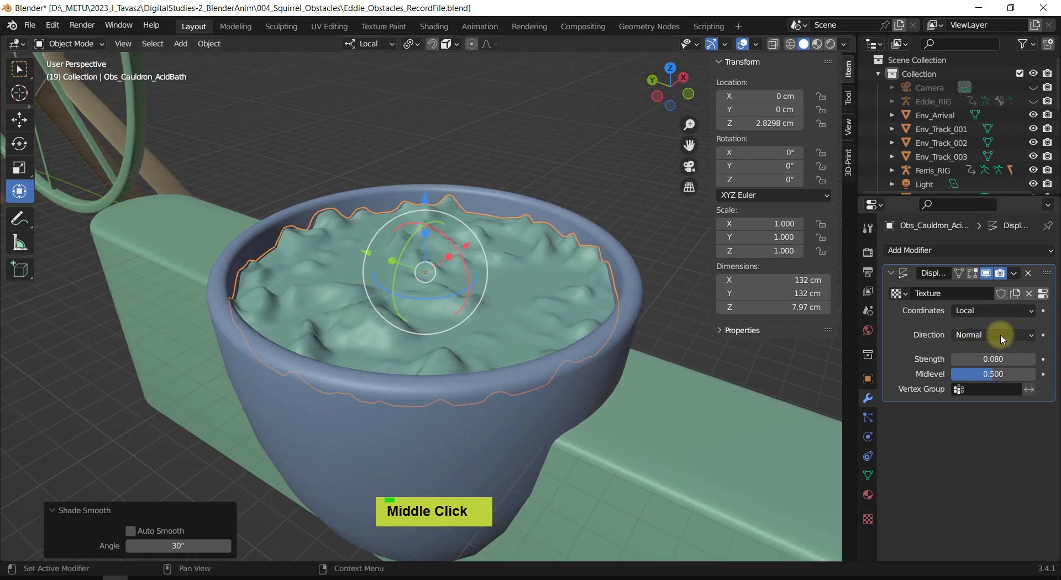
Set the Displace modifier's texture coordinates to Object.
left_click(1032, 336)
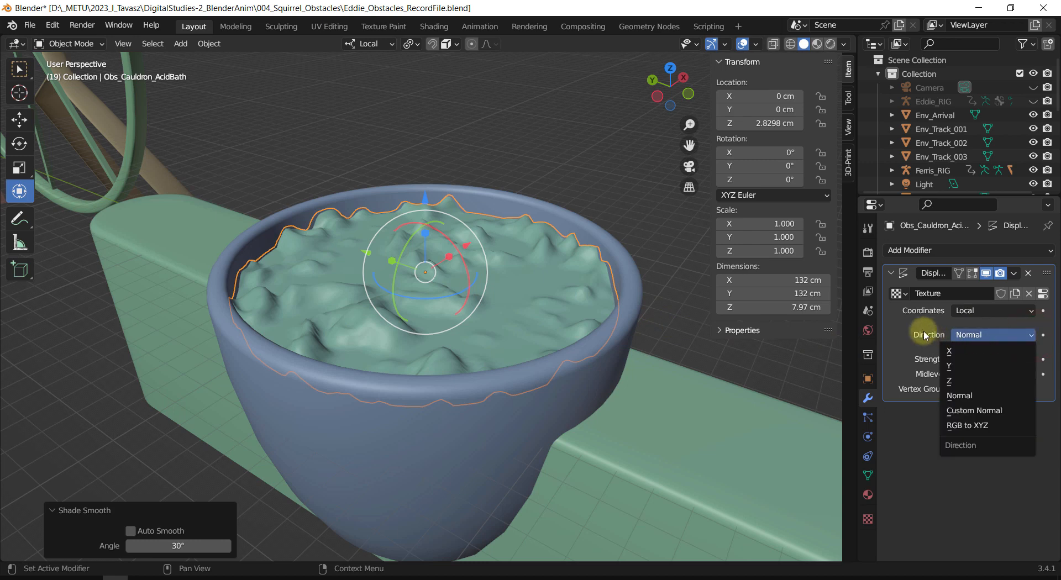
left_click(921, 333)
left_click(1032, 311)
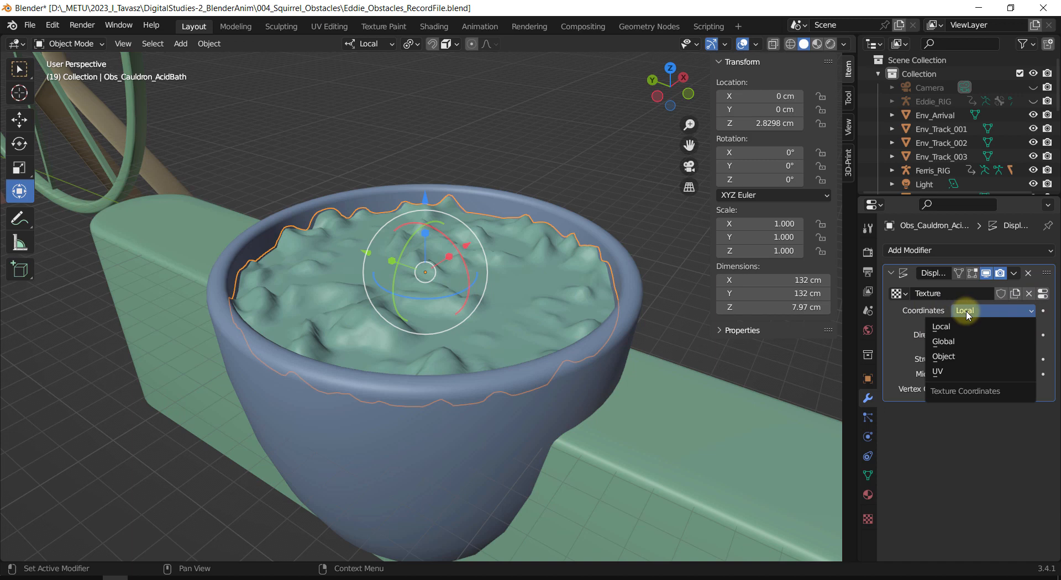
left_click(952, 358)
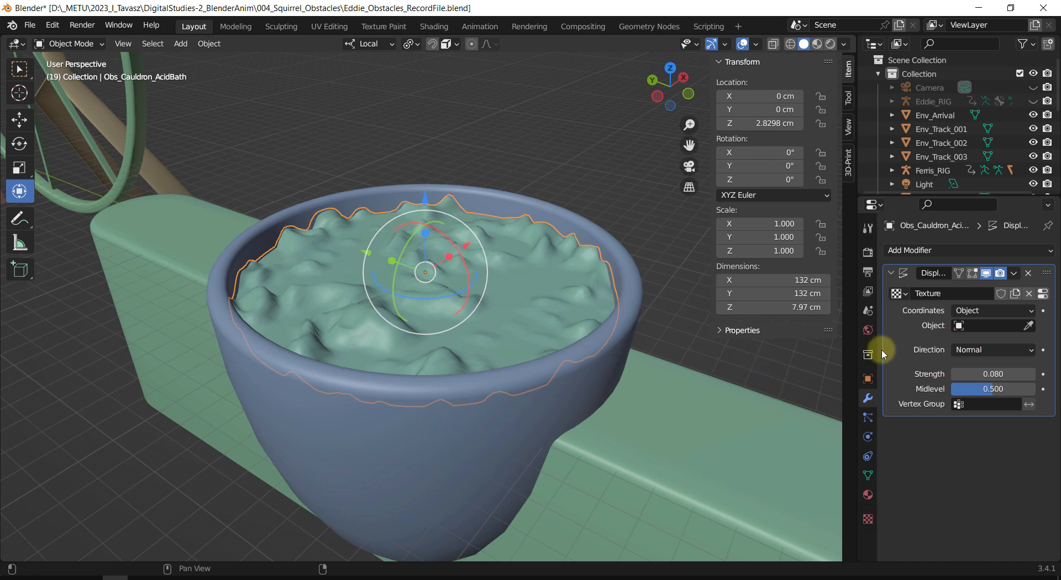
Examine the rippled liquid surface from several angles and the cauldron's place in the obstacle course.
middle_click_drag(530, 321, 371, 356)
scroll(538, 303, "down", 2)
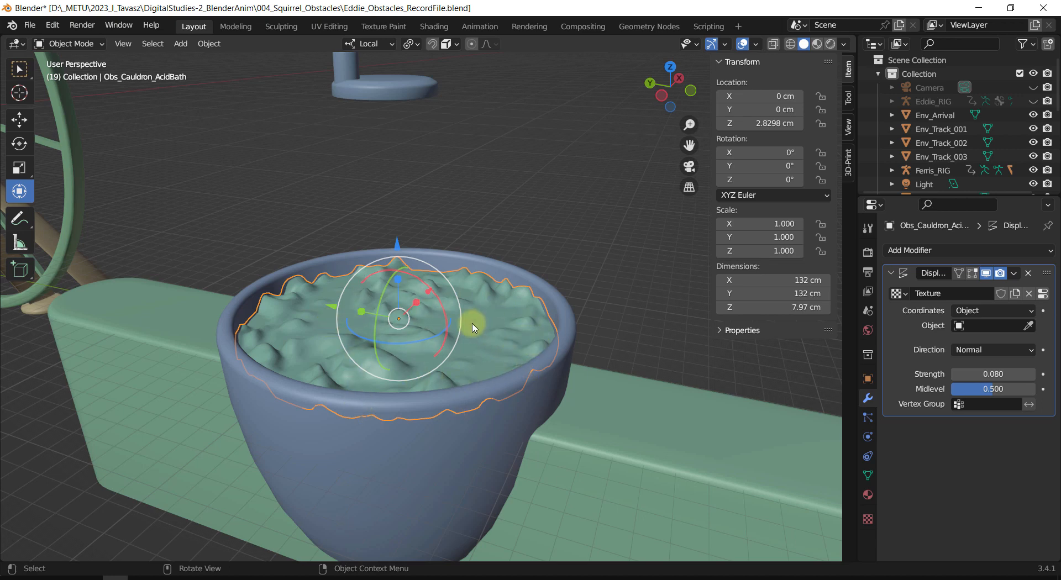
middle_click_drag(474, 327, 529, 355, "shift")
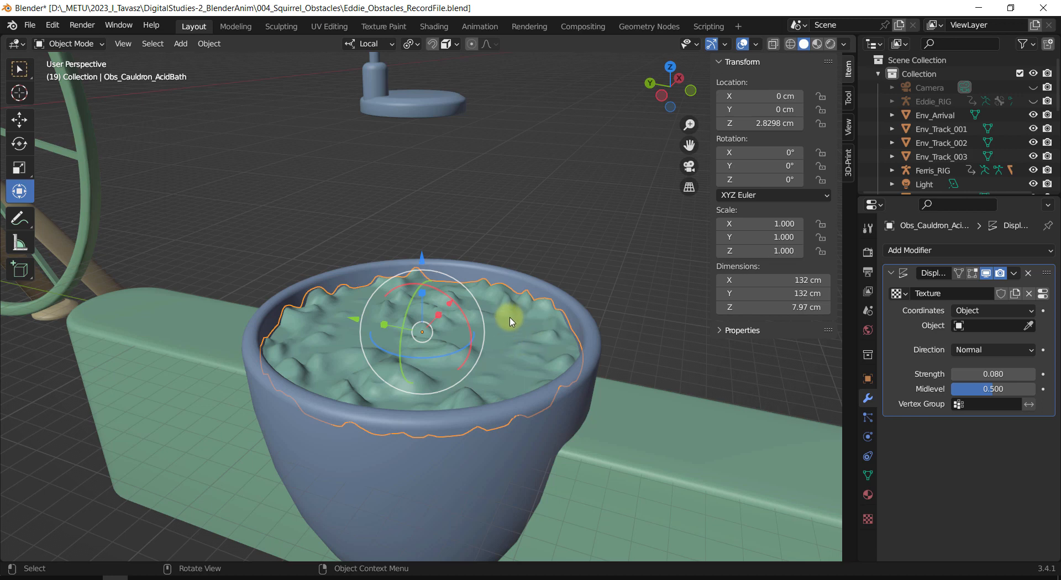
middle_click_drag(511, 321, 511, 314)
scroll(509, 316, "down", 2)
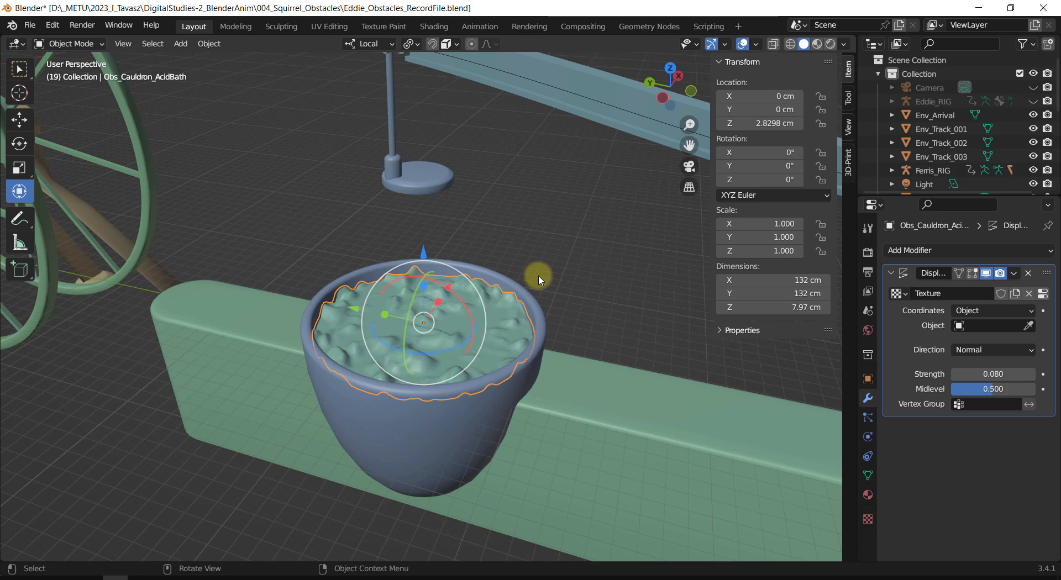
scroll(540, 280, "down", 5)
scroll(540, 282, "down", 3)
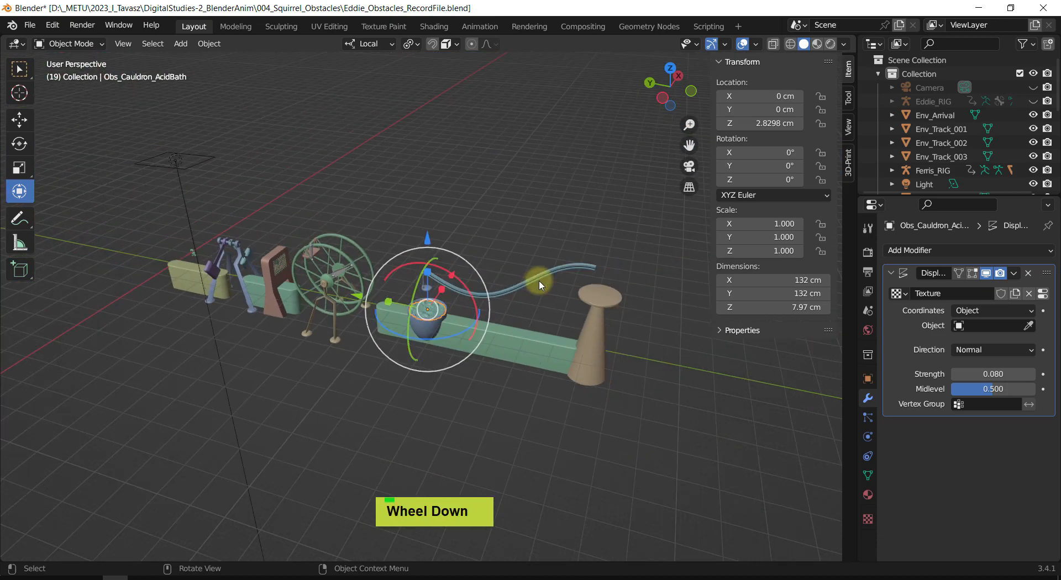
middle_click_drag(540, 285, 392, 319)
scroll(469, 354, "up", 2)
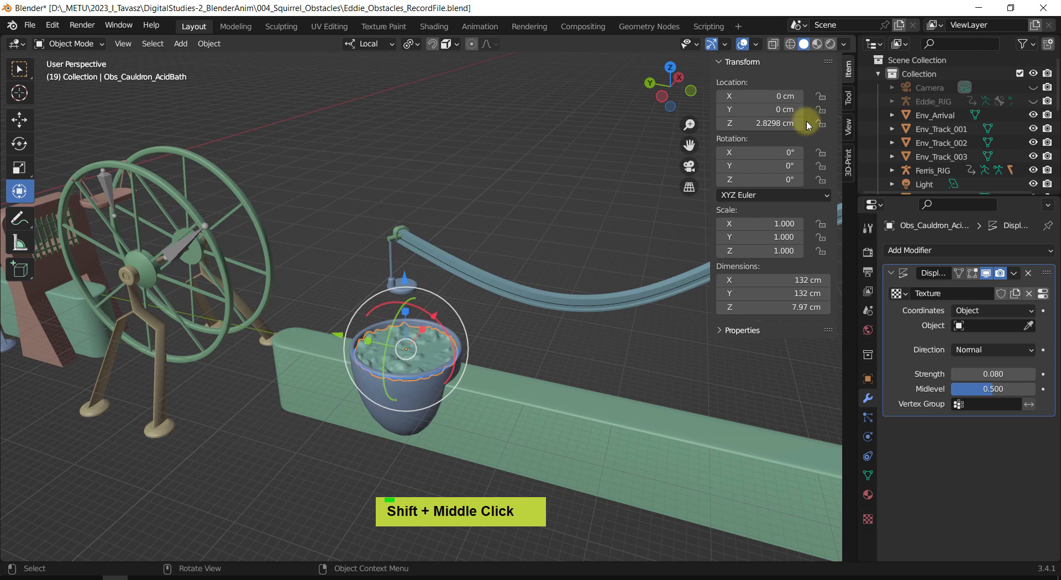
Show the 3D cursor in the viewport overlays.
left_click(756, 45)
left_click(765, 140)
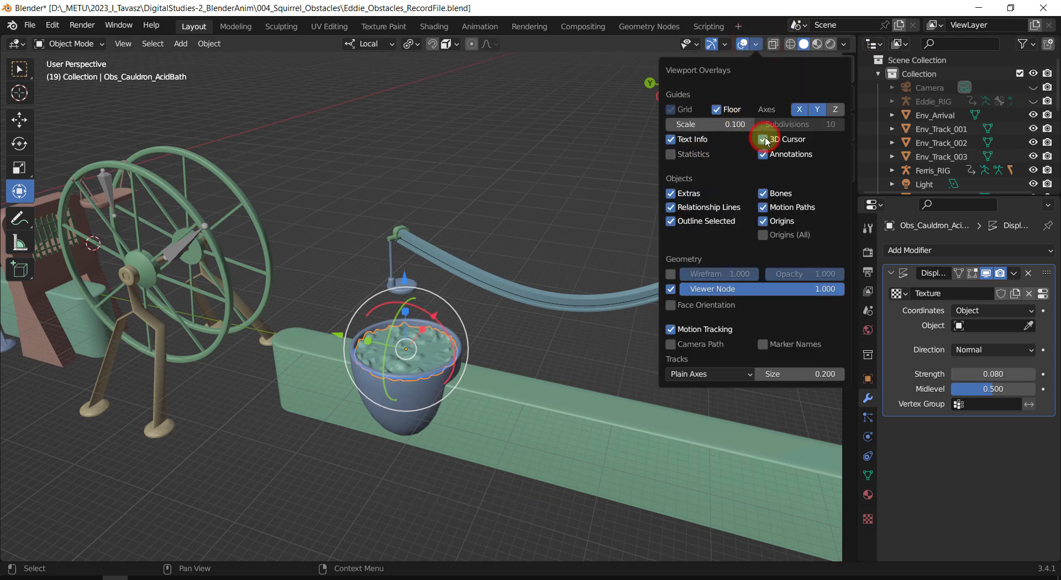
middle_click_drag(372, 195, 583, 204, "shift")
middle_click_drag(469, 199, 271, 143, "shift")
scroll(450, 277, "up", 2)
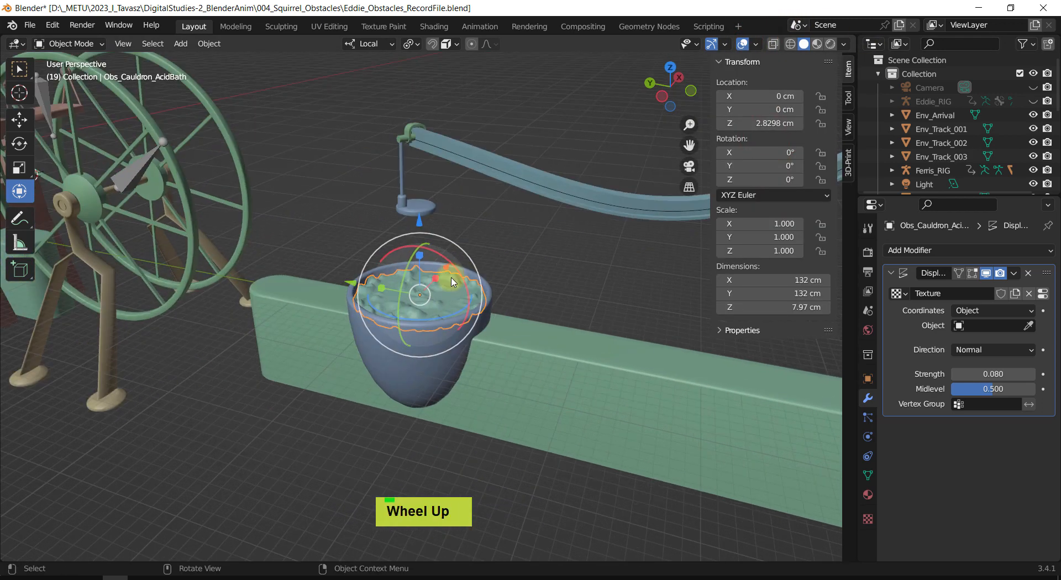
scroll(452, 283, "up", 1)
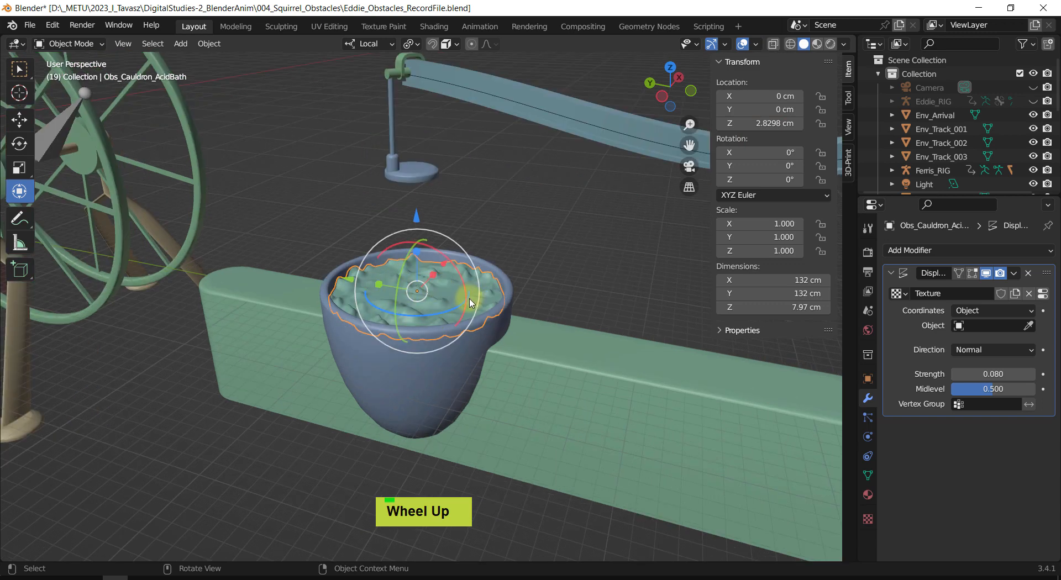
Snap the 3D cursor to the cauldron's liquid surface and add a Plain Axes empty there.
key("shift+s")
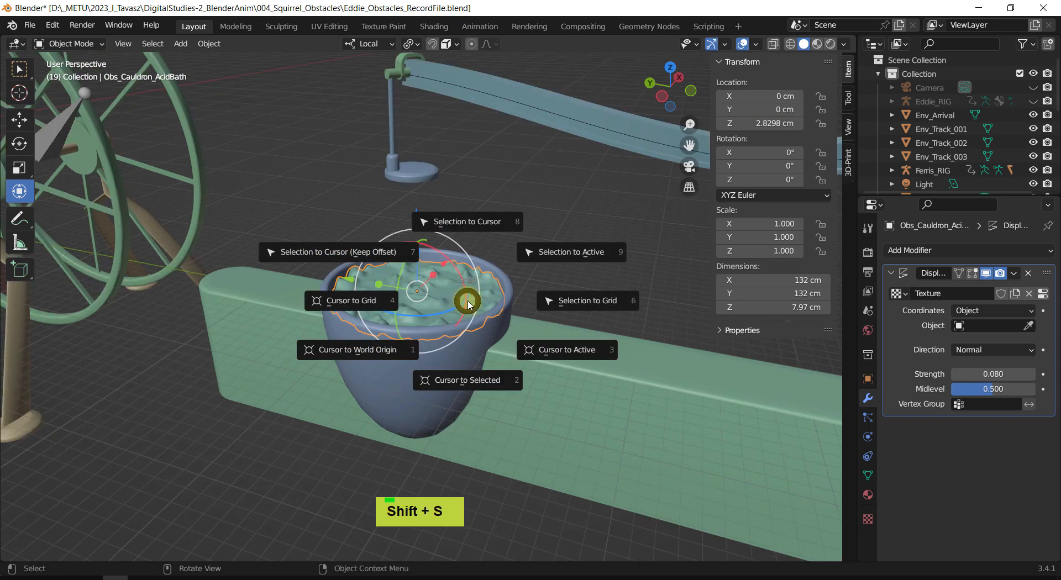
left_click(490, 385)
middle_click_drag(486, 350, 480, 344, "shift")
key("shift+a")
mouse_move(484, 347)
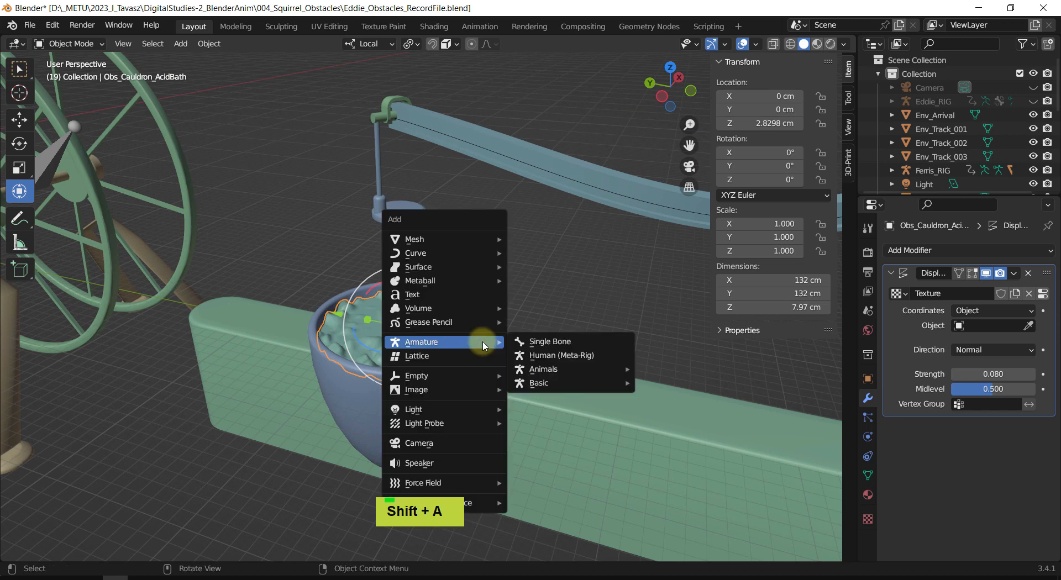
key("e")
key("p")
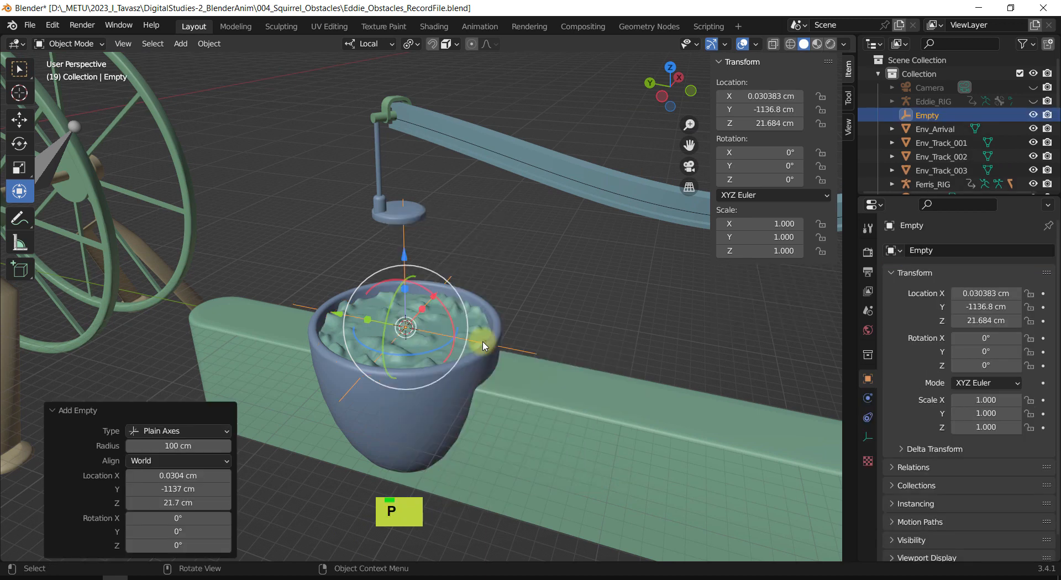
Try the Cube display type on the new empty and restore Plain Axes.
left_click(552, 243)
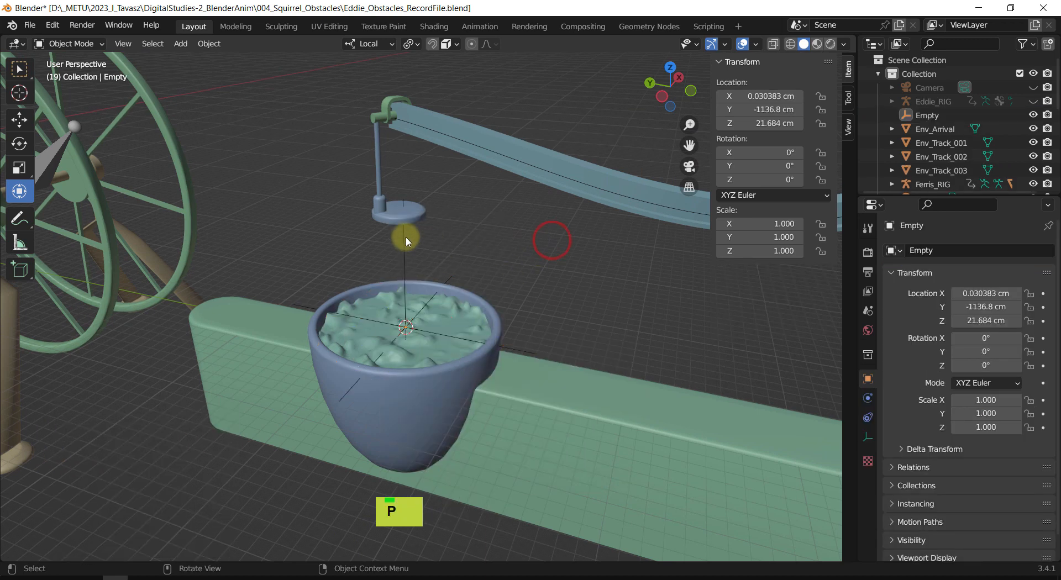
left_click(404, 234)
left_click(867, 437)
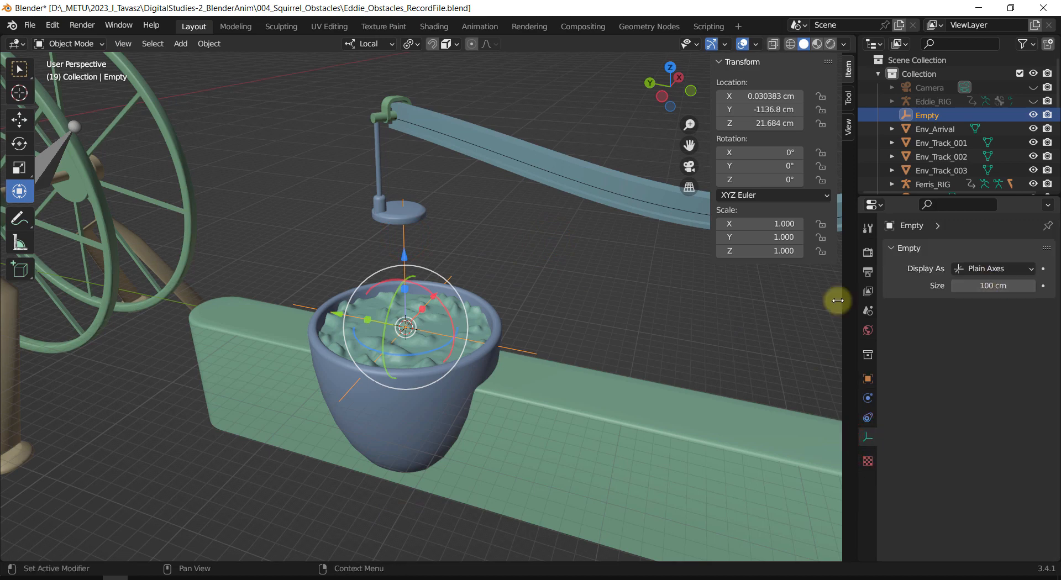
middle_click_drag(613, 276, 504, 308)
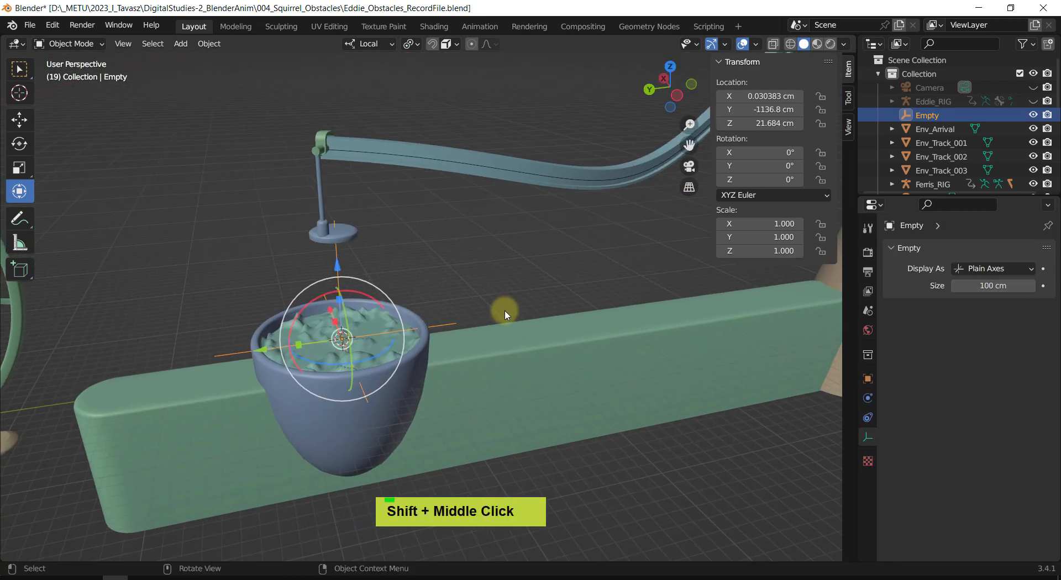
left_click(979, 269)
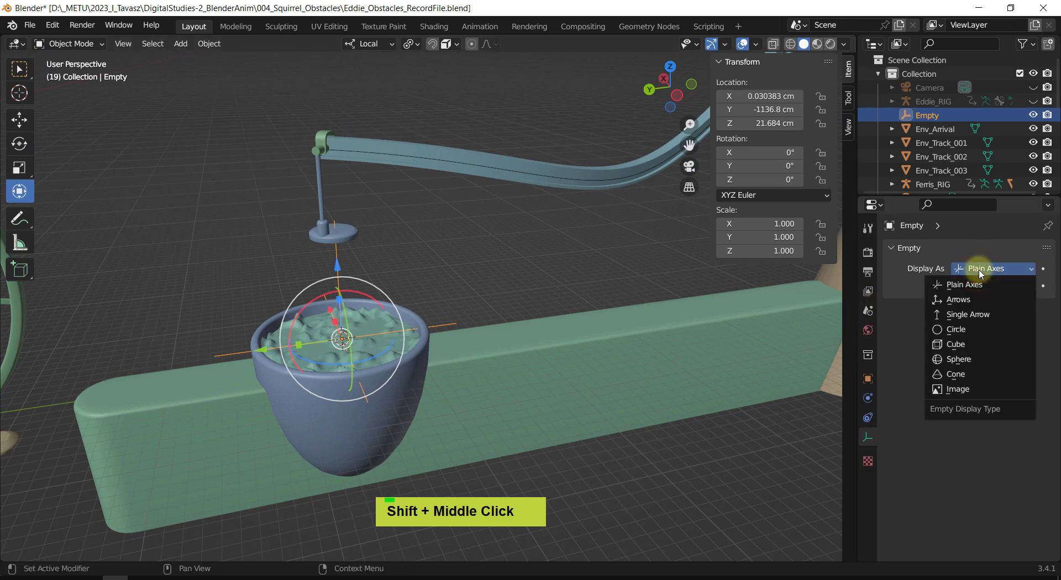
left_click(966, 345)
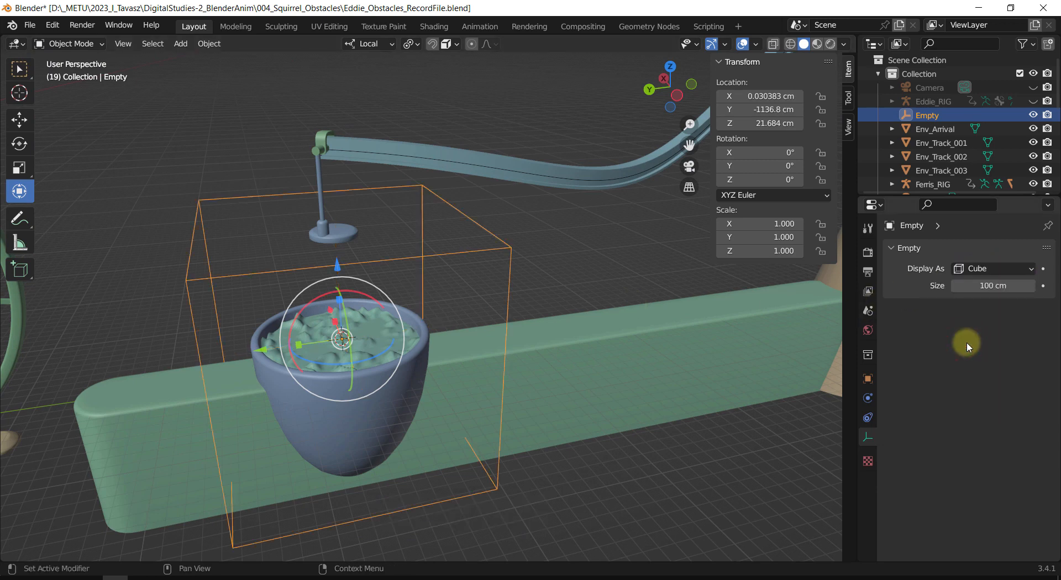
left_click(999, 268)
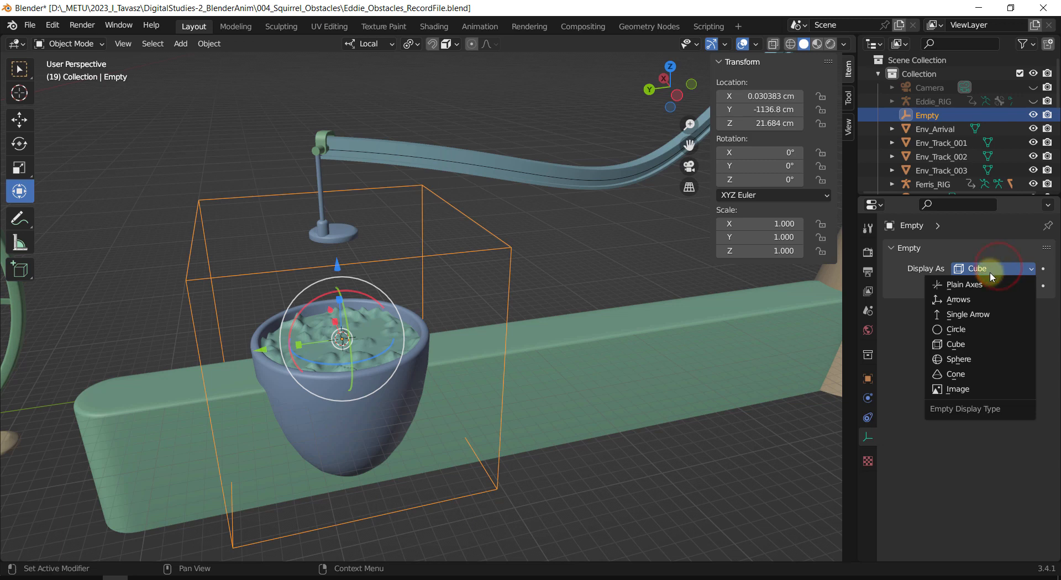
left_click(976, 284)
mouse_move(504, 282)
middle_mouse_down("shift")
mouse_move(477, 310)
mouse_move(494, 291)
middle_mouse_up("shift")
Rename the new empty Obs_Cauldron_Empty, reusing the prefix copied from the acid bath object's name.
left_click(506, 264)
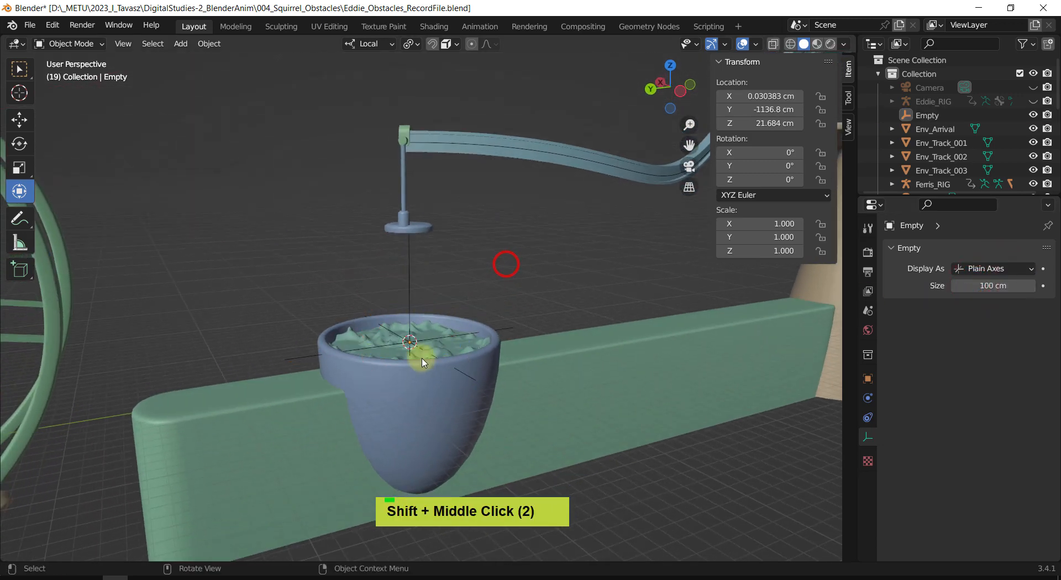
left_click(439, 342)
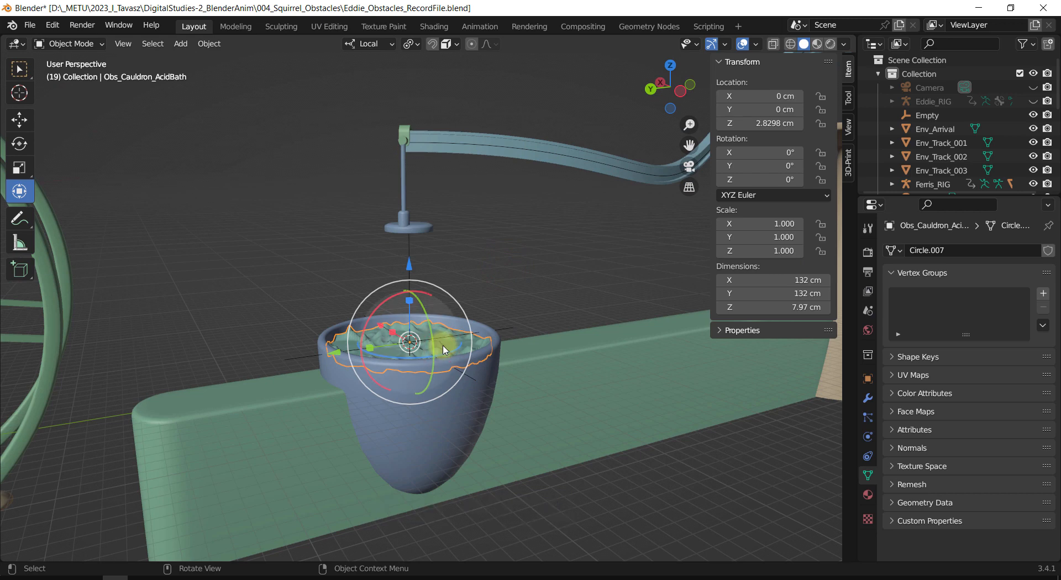
key("F2")
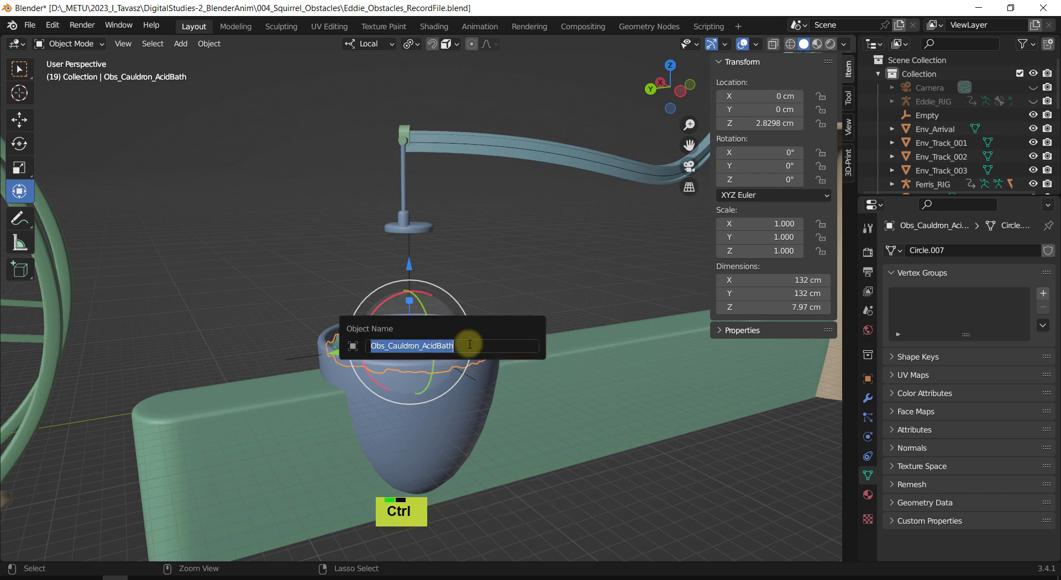
key("ctrl+c")
left_click(409, 254)
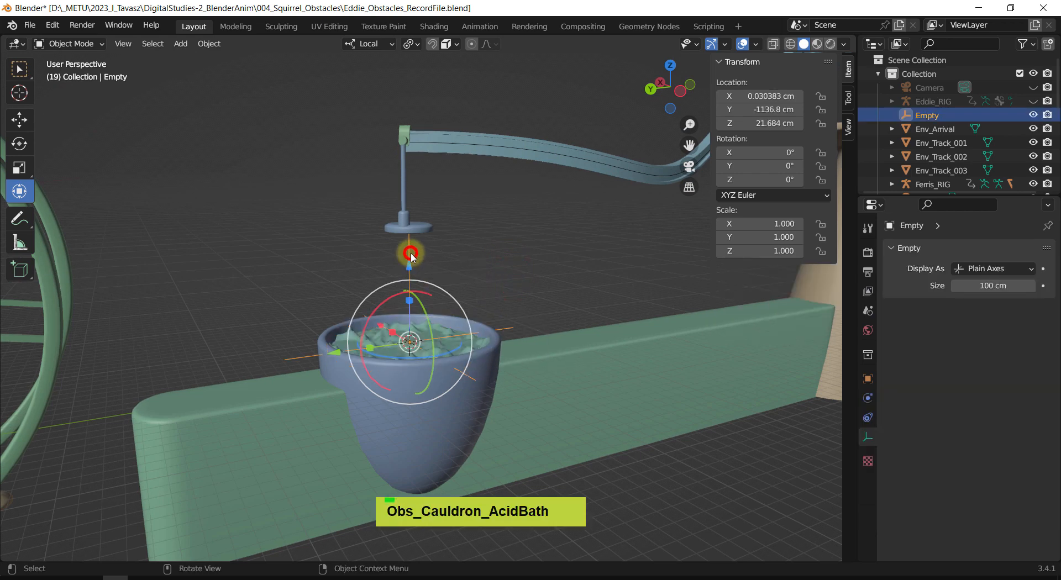
key("F2")
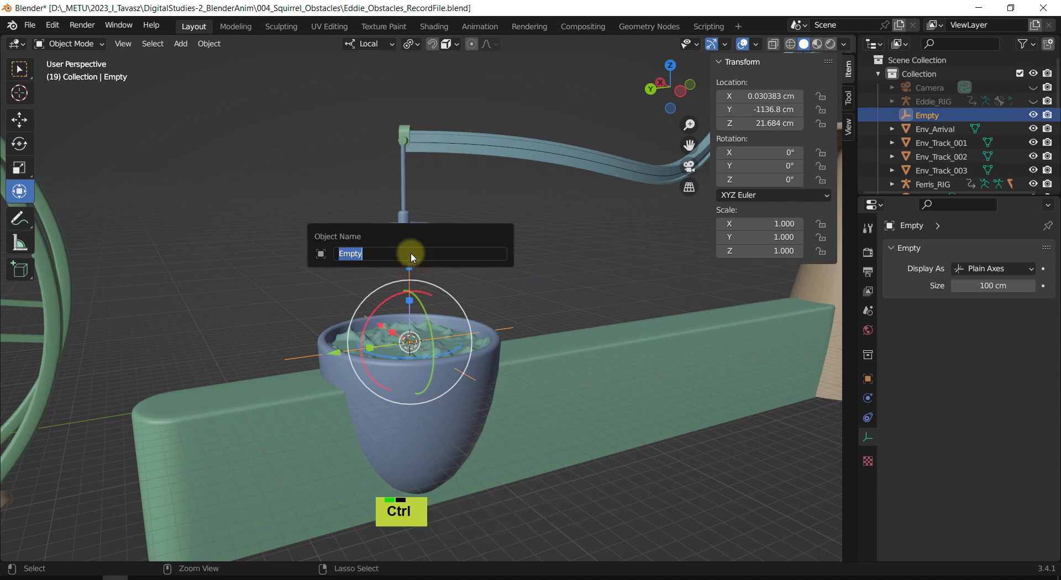
key("ctrl+v")
key("BackSpace")
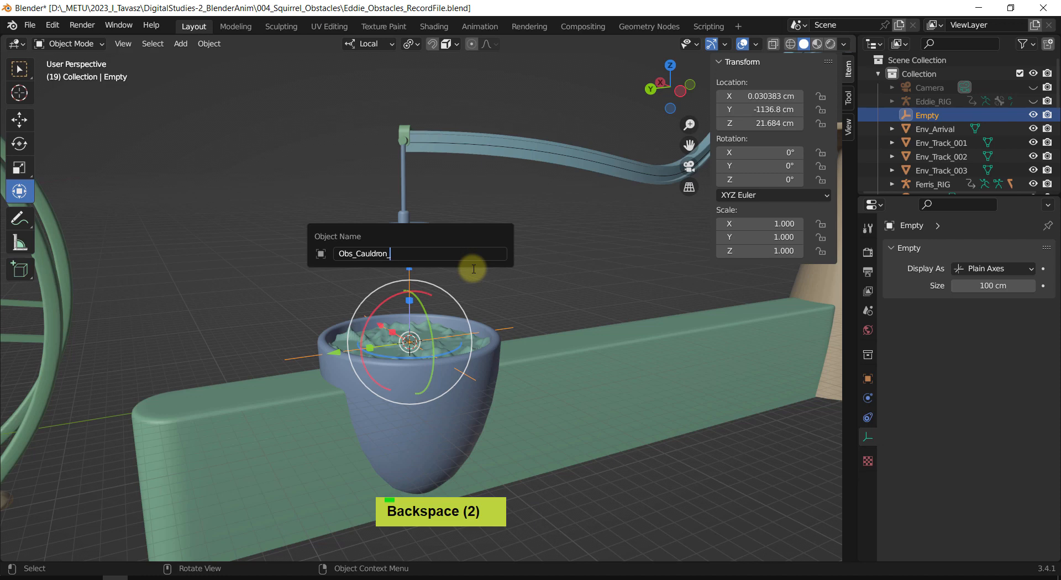
type("Em")
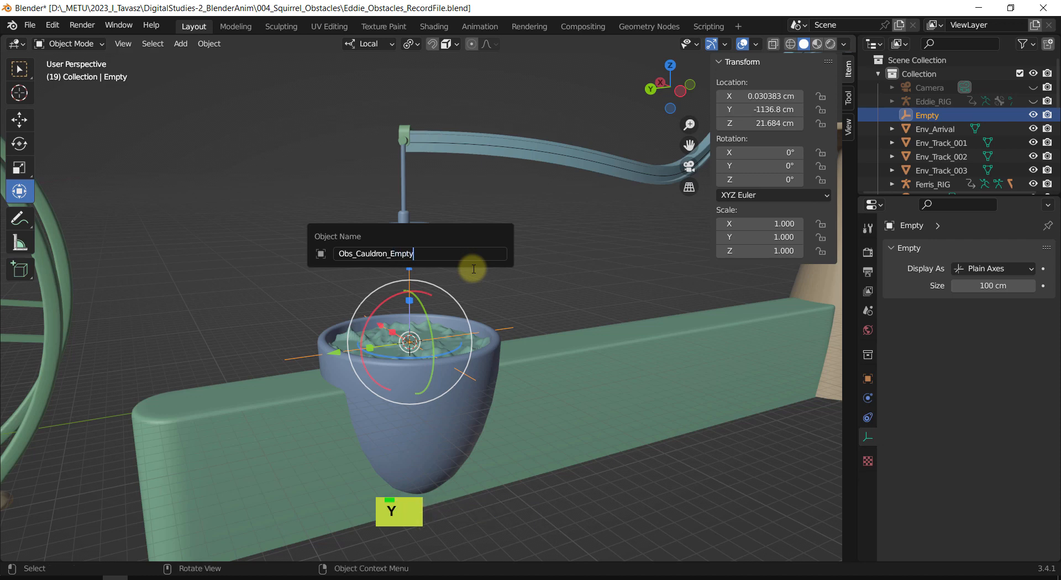
type("pty")
key("Return")
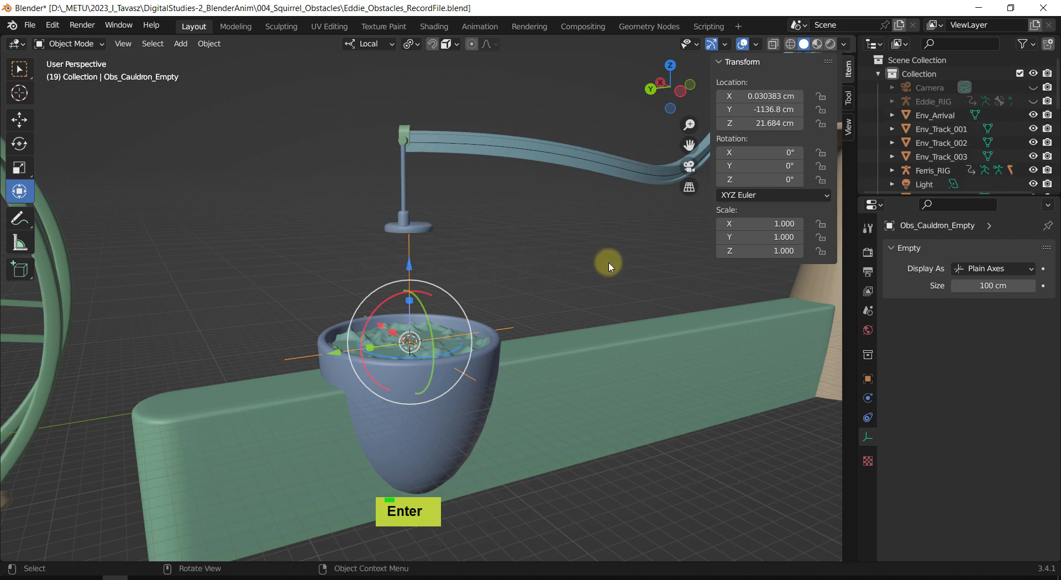
Set Obs_Cauldron_Empty as the coordinate object of the acid bath's Displace modifier.
left_click(559, 251)
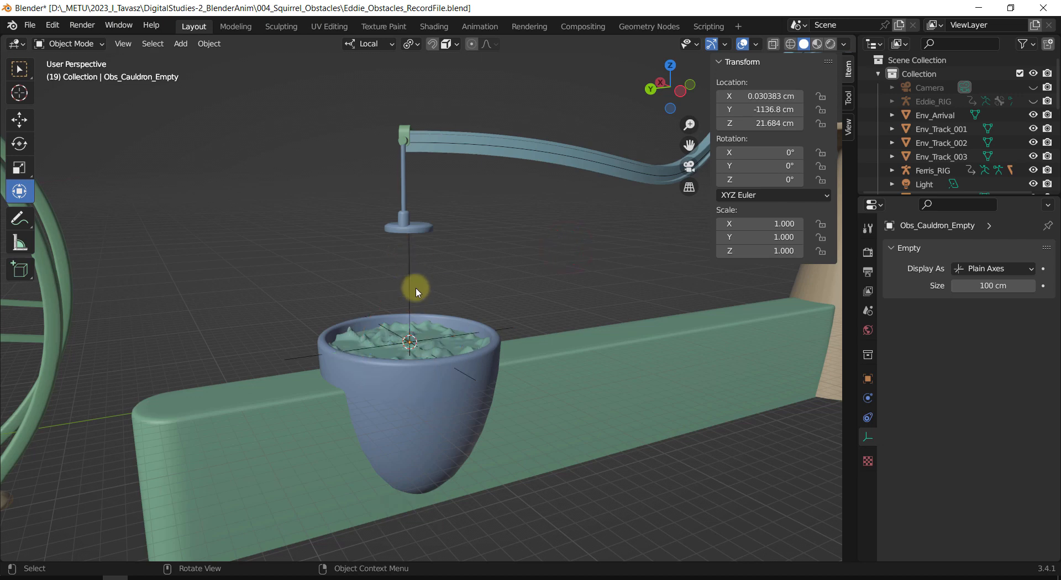
left_click(413, 282)
left_click(440, 343)
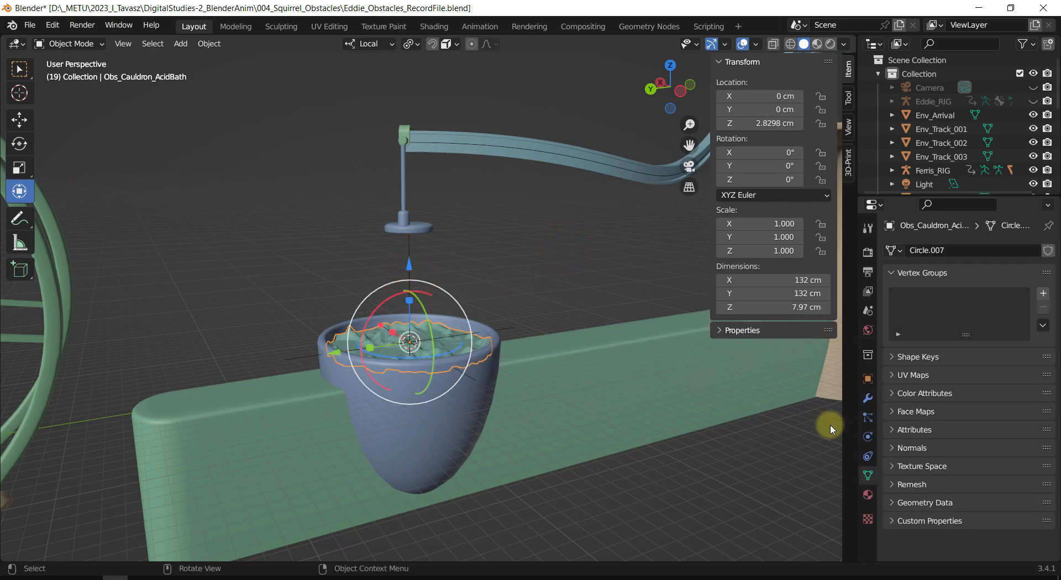
left_click(866, 399)
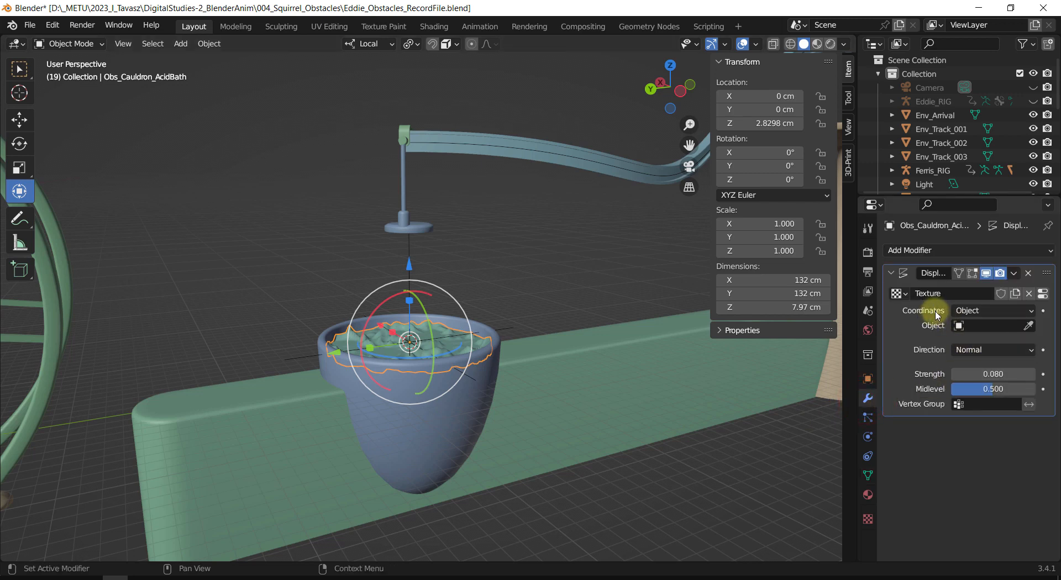
left_click(1026, 327)
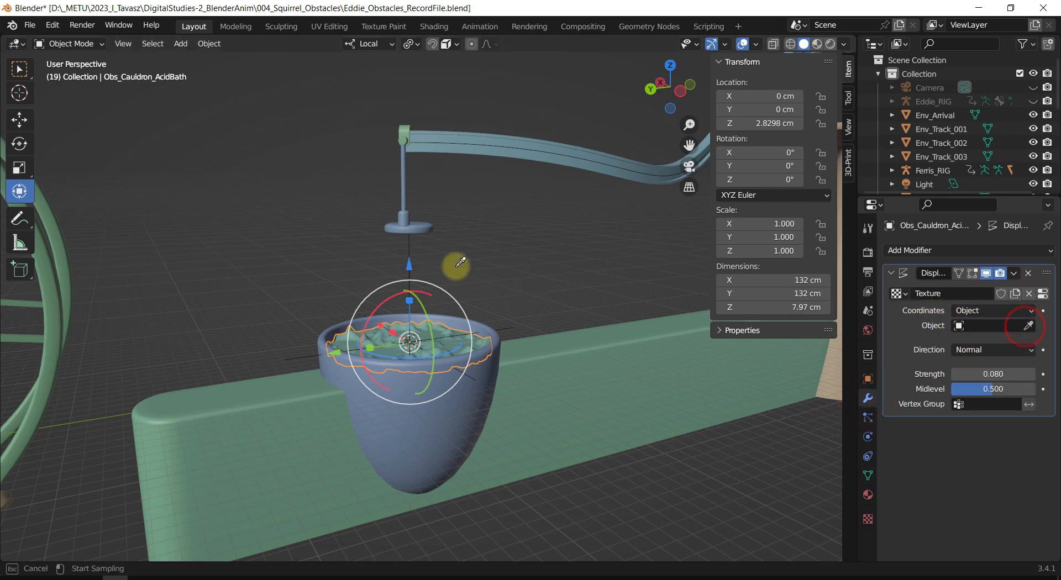
left_click(411, 240)
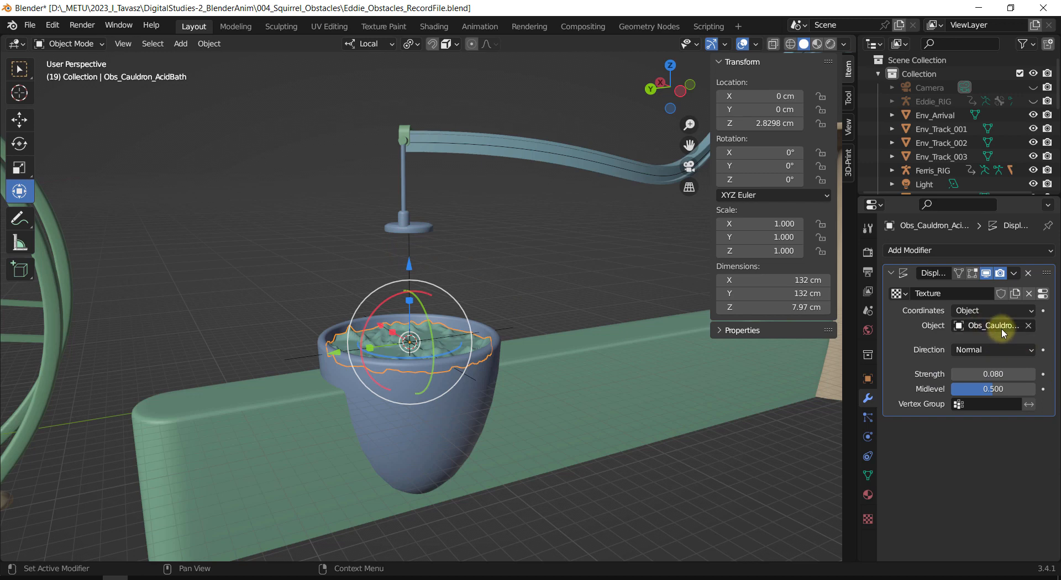
Try raising Obs_Cauldron_Empty along Z above the liquid to preview how the ripples move.
middle_click_drag(537, 244, 526, 259, "shift")
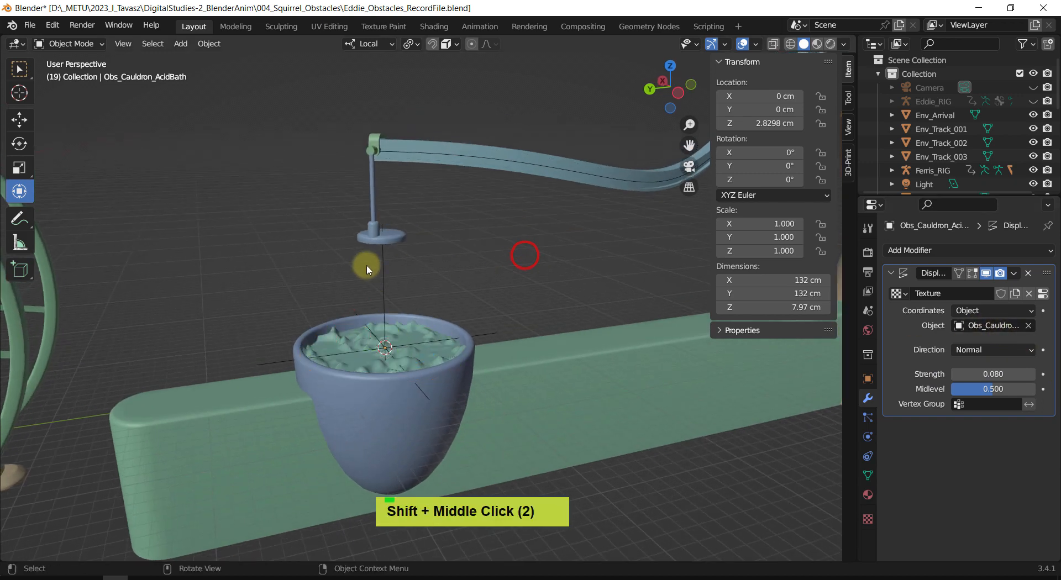
left_click(385, 274)
left_click_drag(383, 282, 381, 240)
middle_click_drag(390, 309, 426, 279, "shift")
scroll(375, 303, "up", 2)
scroll(426, 279, "up", 3)
mouse_move(470, 208)
left_mouse_down()
mouse_move(471, 42)
mouse_move(474, 232)
mouse_move(476, 208)
mouse_move(475, 217)
left_mouse_up()
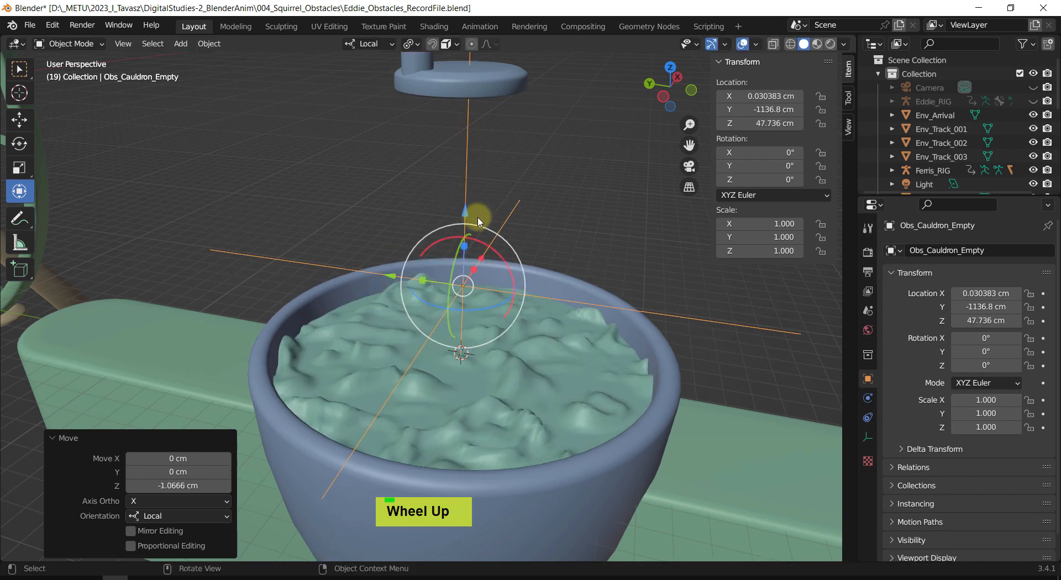
scroll(475, 218, "down", 3)
middle_click_drag(517, 236, 482, 225, "shift")
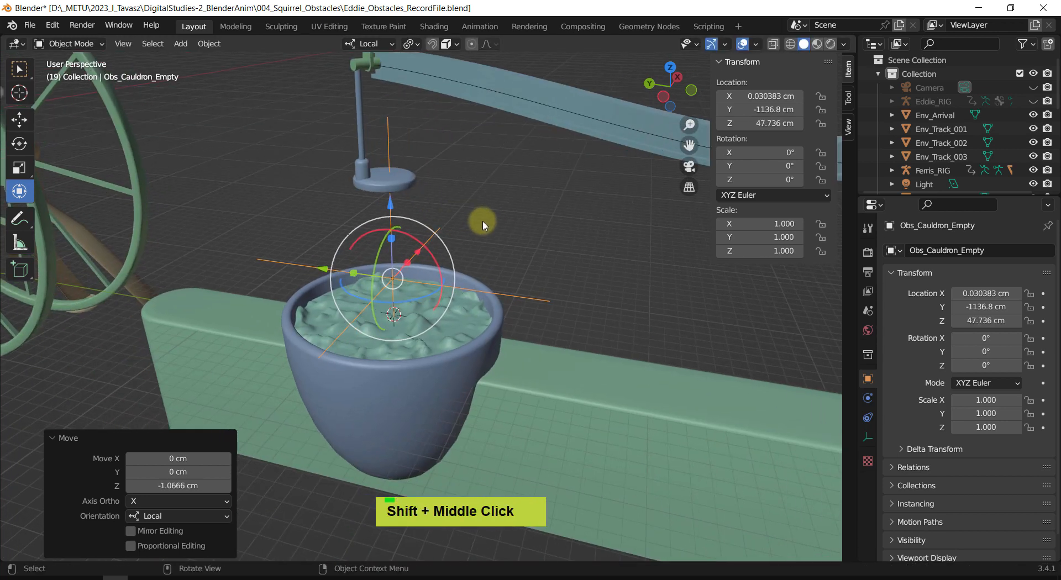
Try clearing the empty's location and lowering it back by hand, and undo all the test moves.
key("alt+g")
key("ctrl+z")
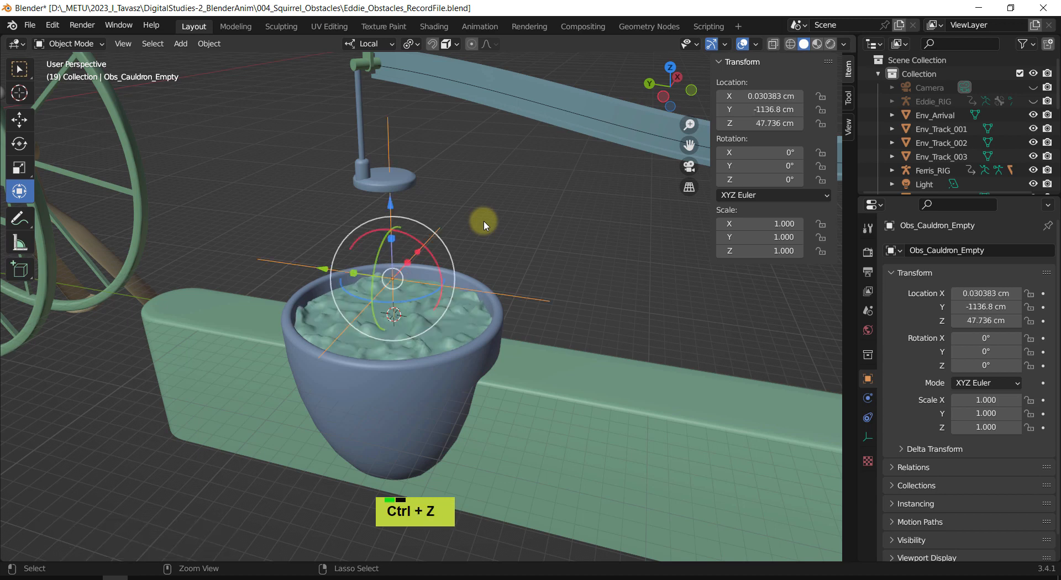
mouse_move(480, 220)
middle_mouse_down()
mouse_move(490, 237)
mouse_move(526, 232)
mouse_move(473, 218)
middle_mouse_up()
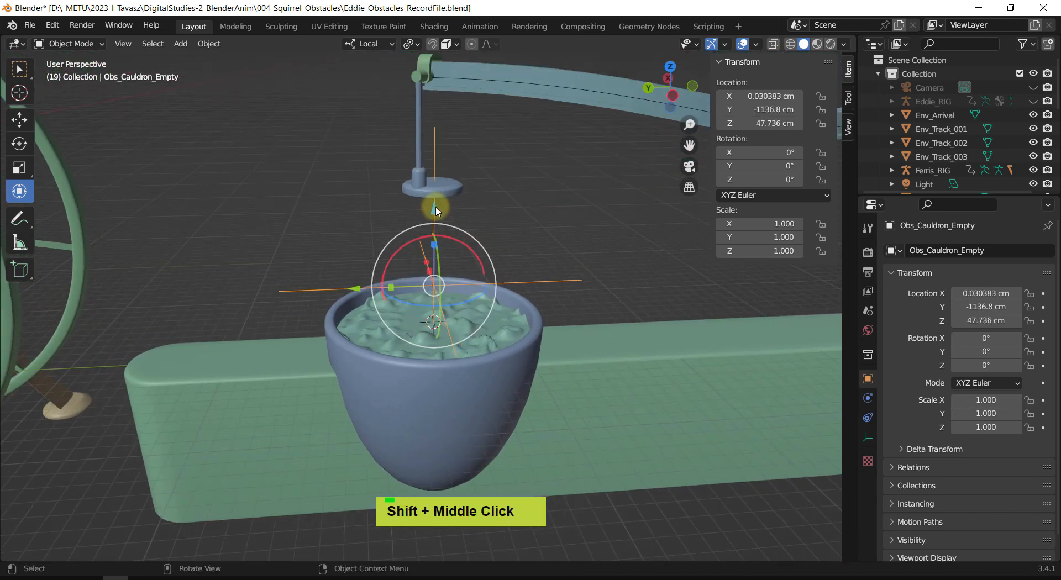
left_click_drag(433, 206, 481, 230)
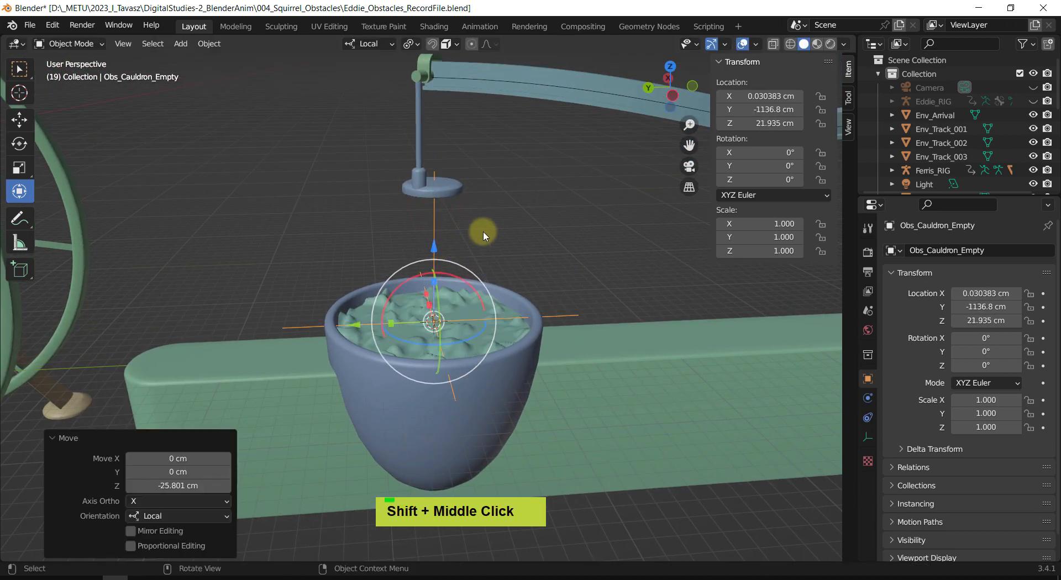
key("ctrl+z")
key("ctrl+z")
key("ctrl+z")
Apply the cauldron empty's location to its delta transforms.
middle_click_drag(486, 232, 513, 237)
key("ctrl+a")
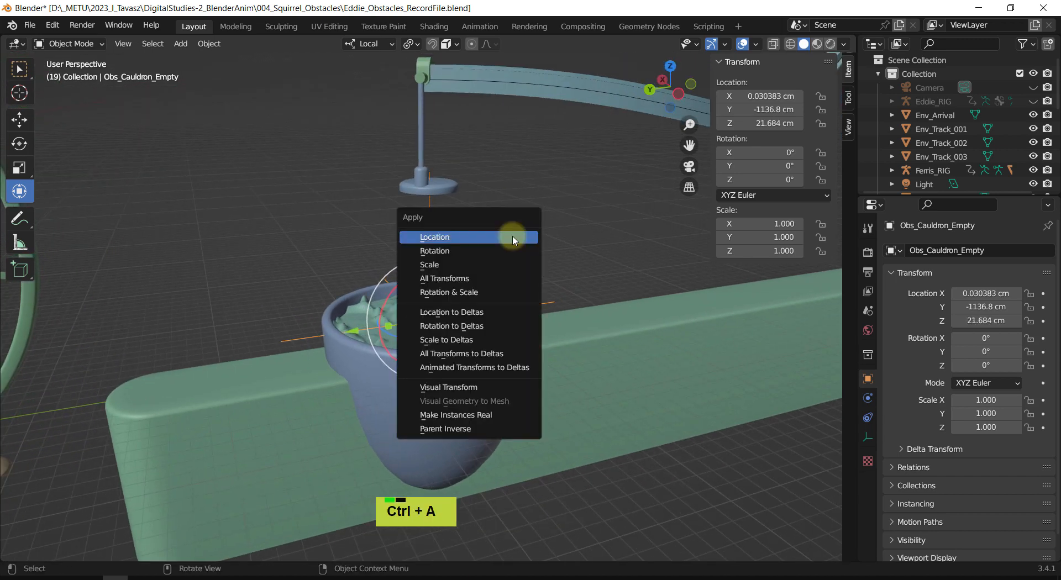
left_click(461, 312)
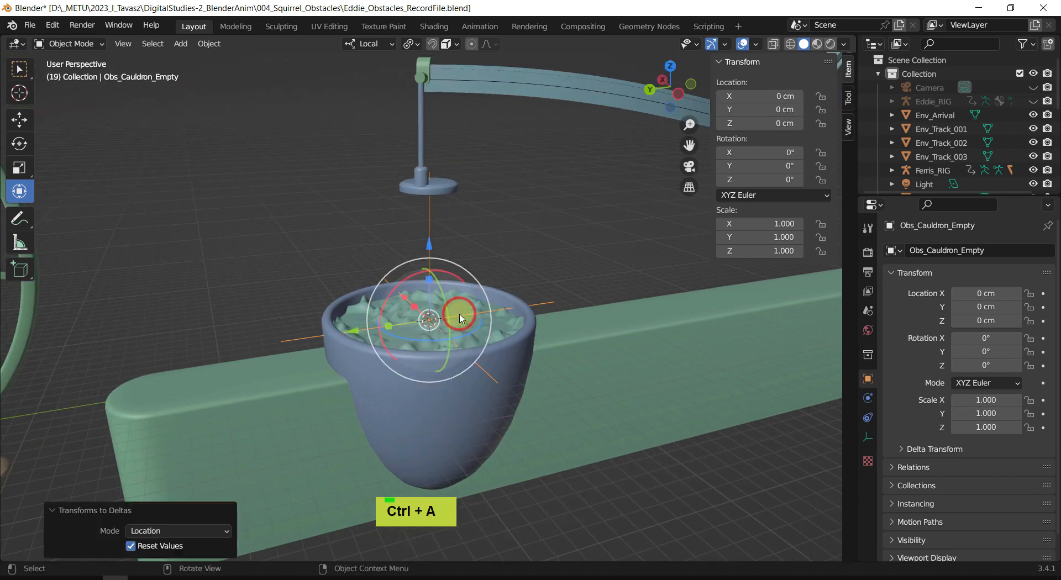
Try raising the empty about 48.6 cm along Z and clear its location again.
key("g")
key("z")
left_click(527, 216)
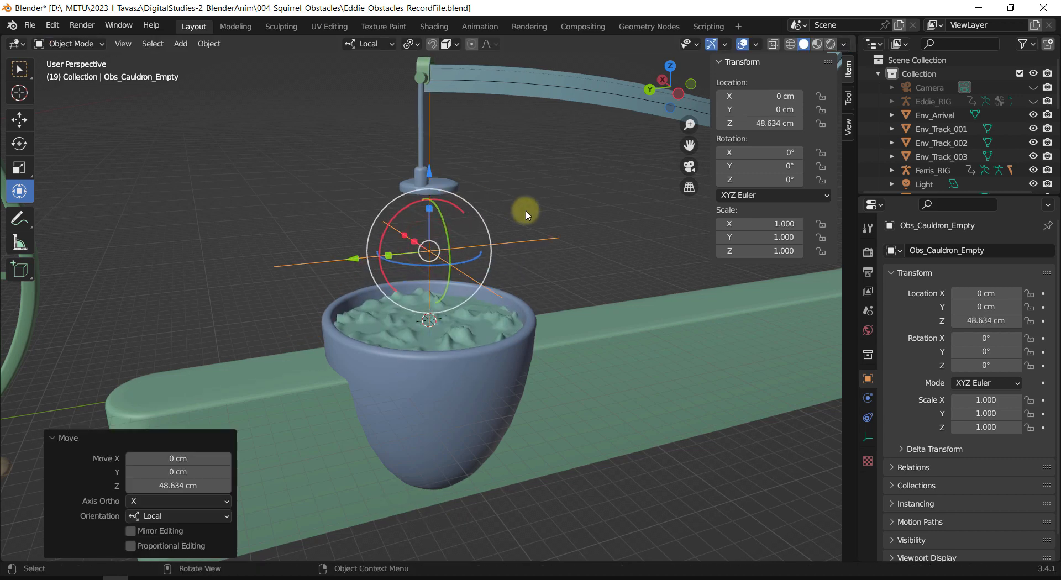
key("alt+g")
Switch to the Animation workspace with the cauldron and its empty framed in the viewport.
middle_click_drag(534, 221, 437, 262, "shift")
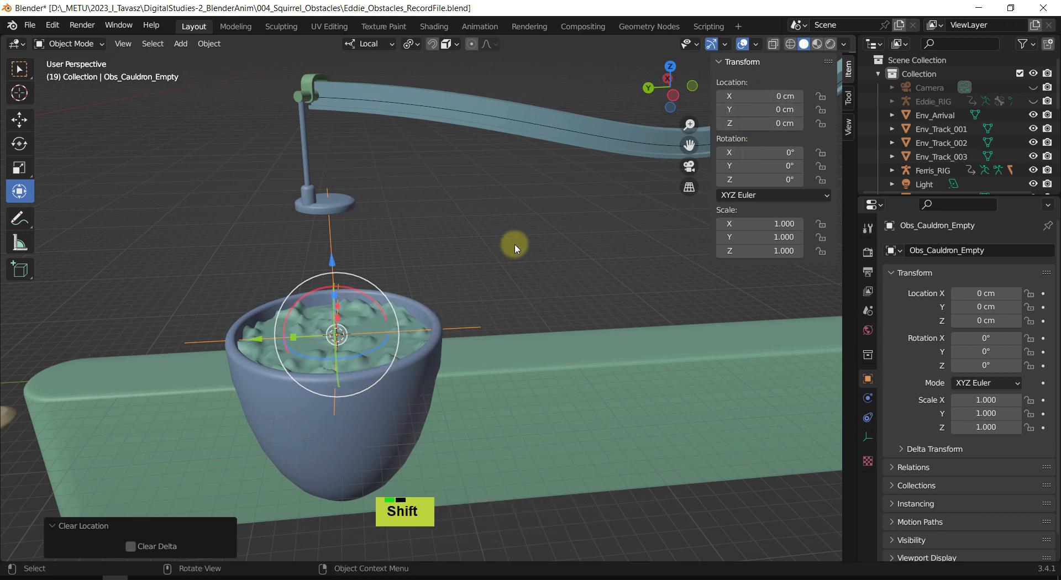
middle_click_drag(514, 242, 471, 279, "shift")
scroll(546, 246, "down", 2)
scroll(471, 260, "up", 2, "shift")
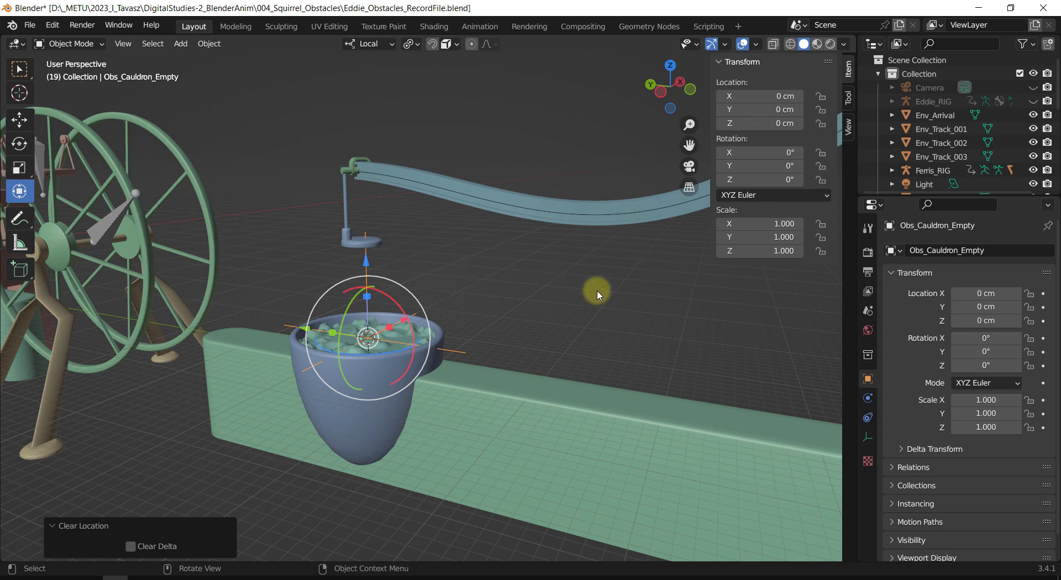
left_click(479, 27)
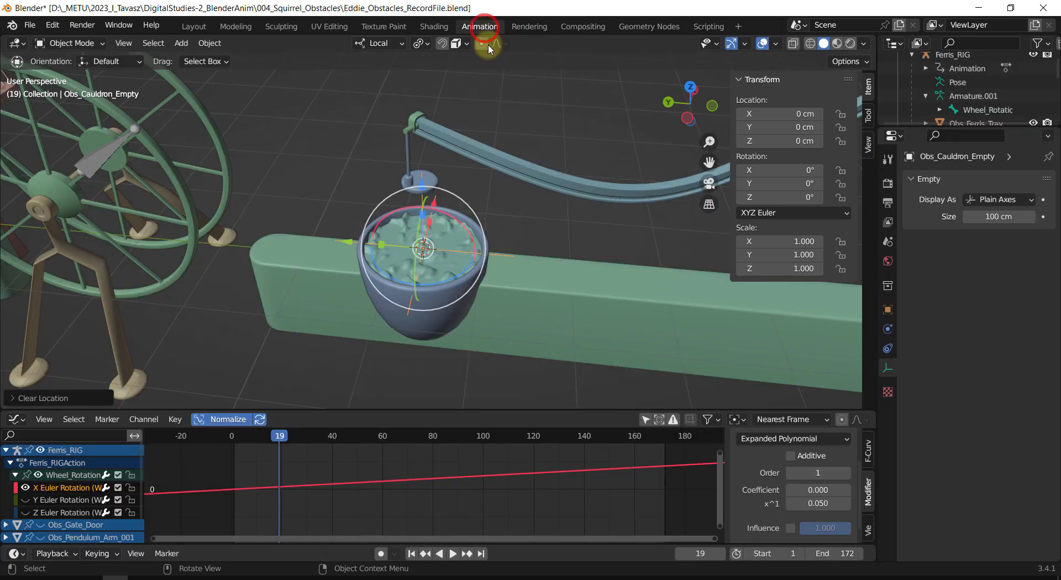
middle_click_drag(525, 350, 538, 246, "shift")
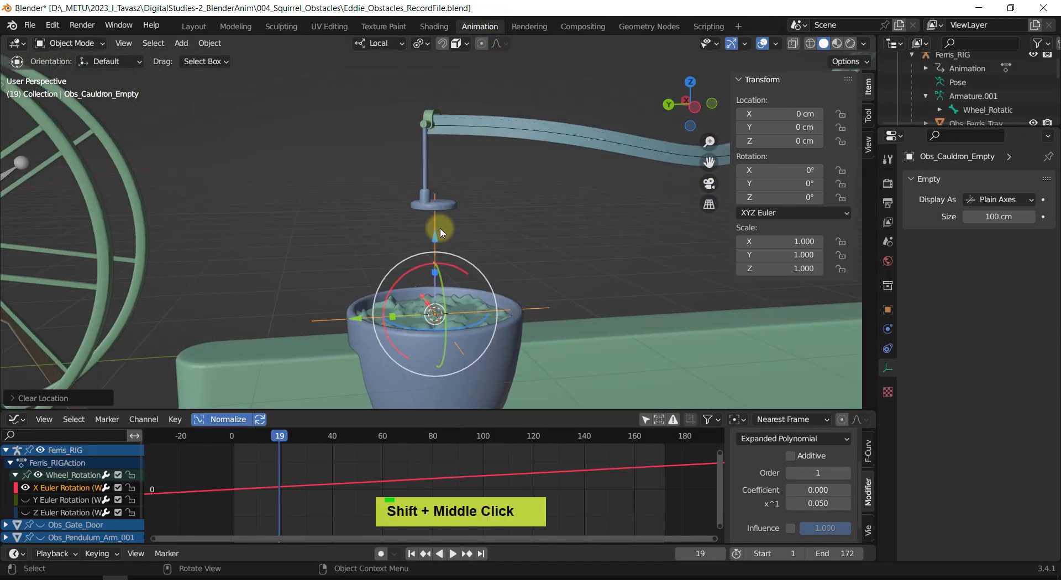
At frame 1, enable auto keying and raise the empty about 3.3 cm along Z to record its first keyframe.
left_click_drag(280, 441, 237, 434)
key("shift+Left")
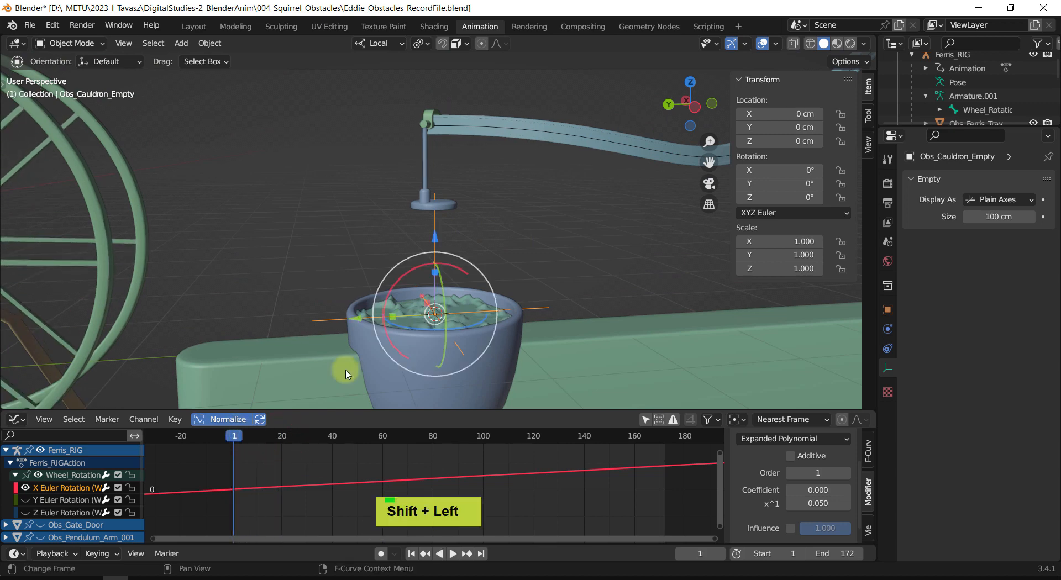
left_click(382, 555)
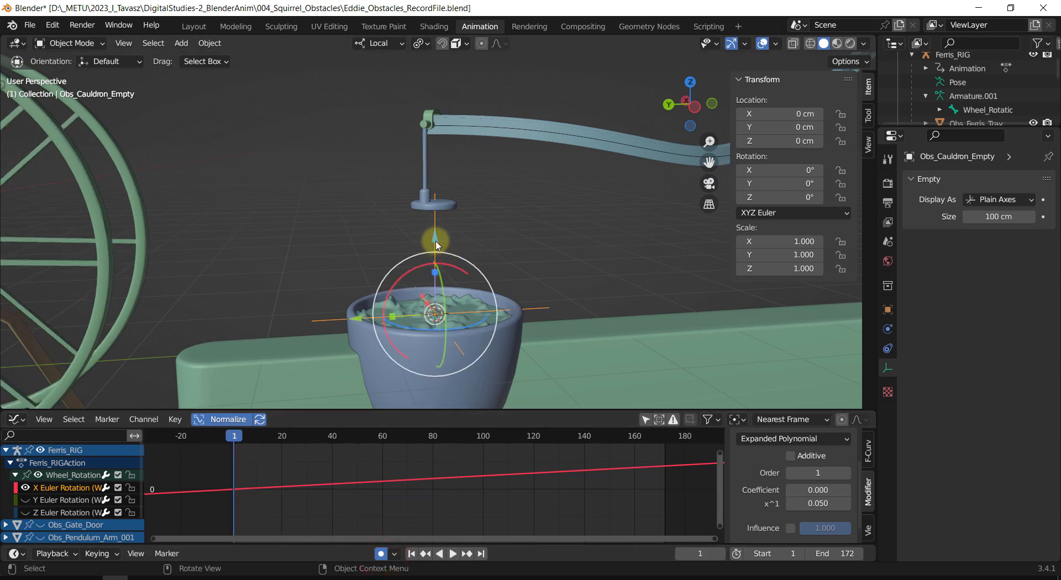
left_click_drag(437, 243, 435, 230)
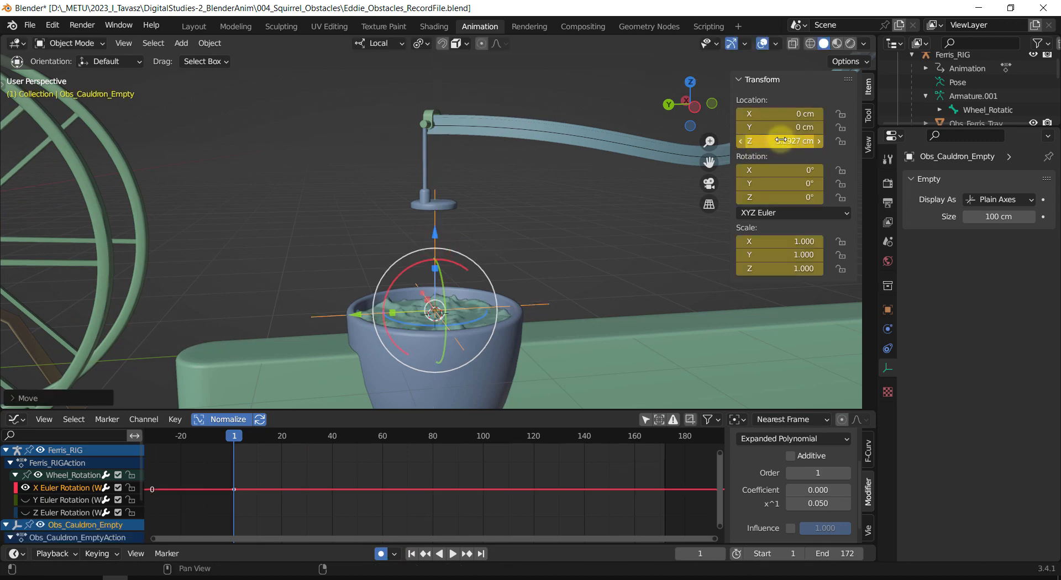
Collapse the Ferris_RIG channels and expand the Object Transforms channels of Obs_Cauldron_Empty in the Graph Editor.
left_click(7, 450)
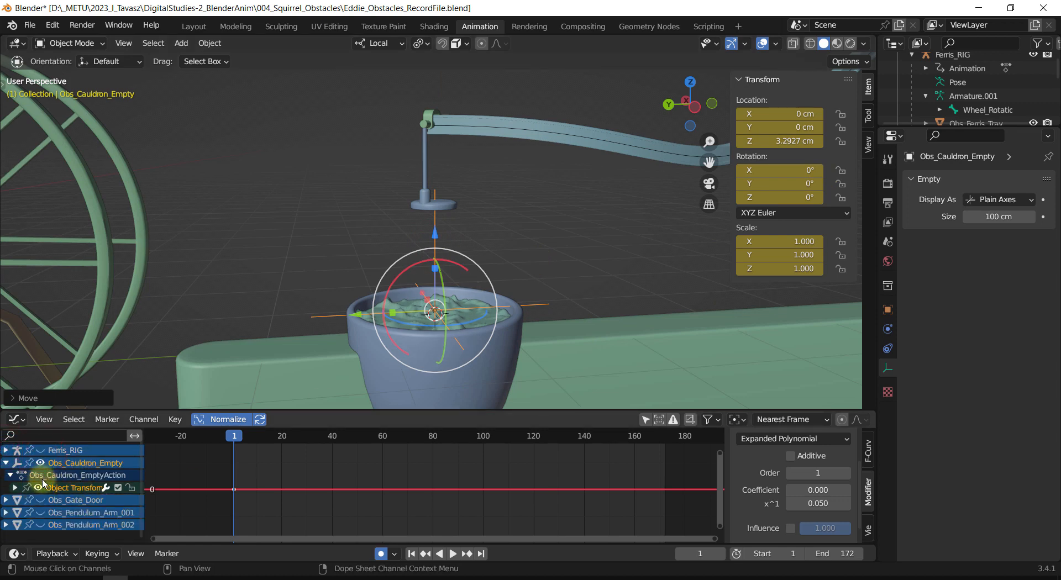
left_click(15, 488)
scroll(28, 498, "down", 1)
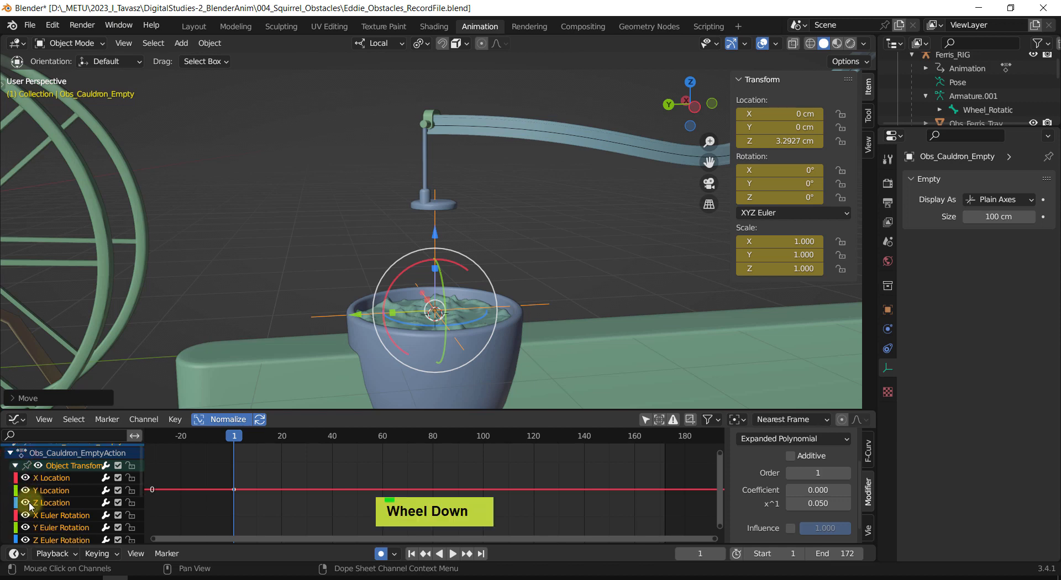
Hide all of the empty's location, rotation and scale curves except Z Location, and select that channel.
double_click(25, 489)
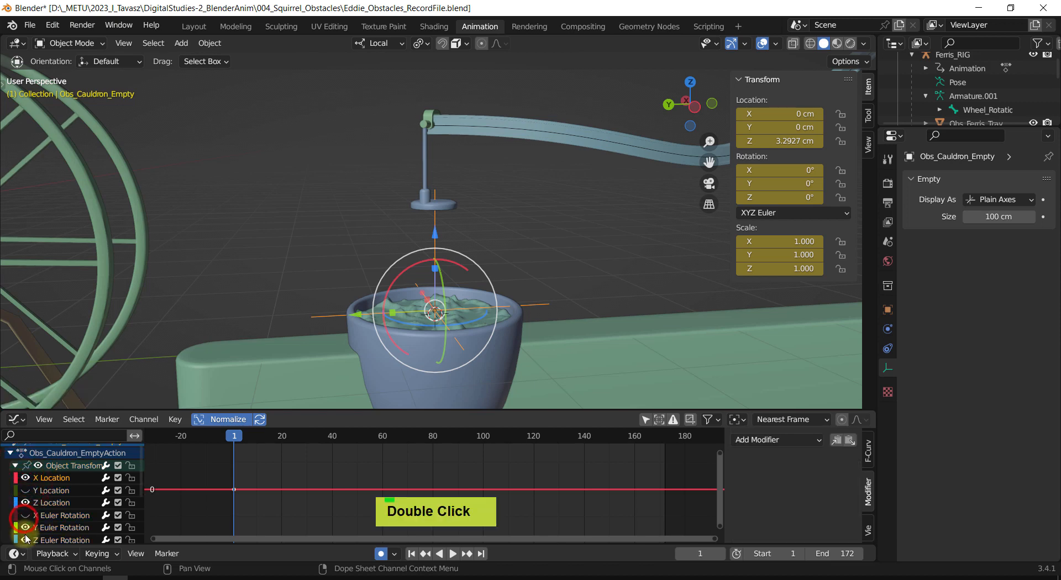
left_click(25, 479)
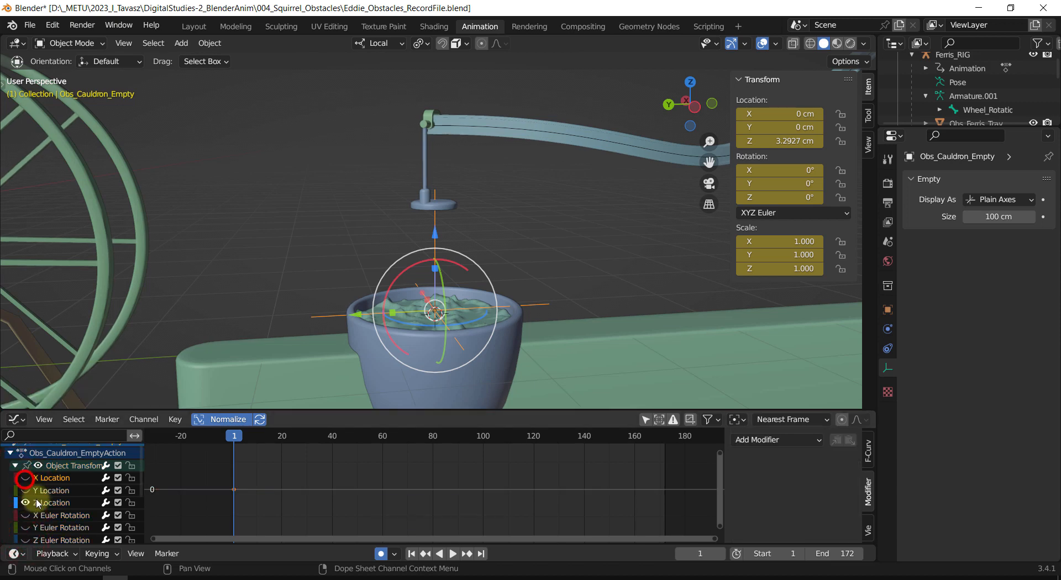
scroll(39, 486, "down", 1)
left_click(43, 482)
scroll(40, 531, "down", 2)
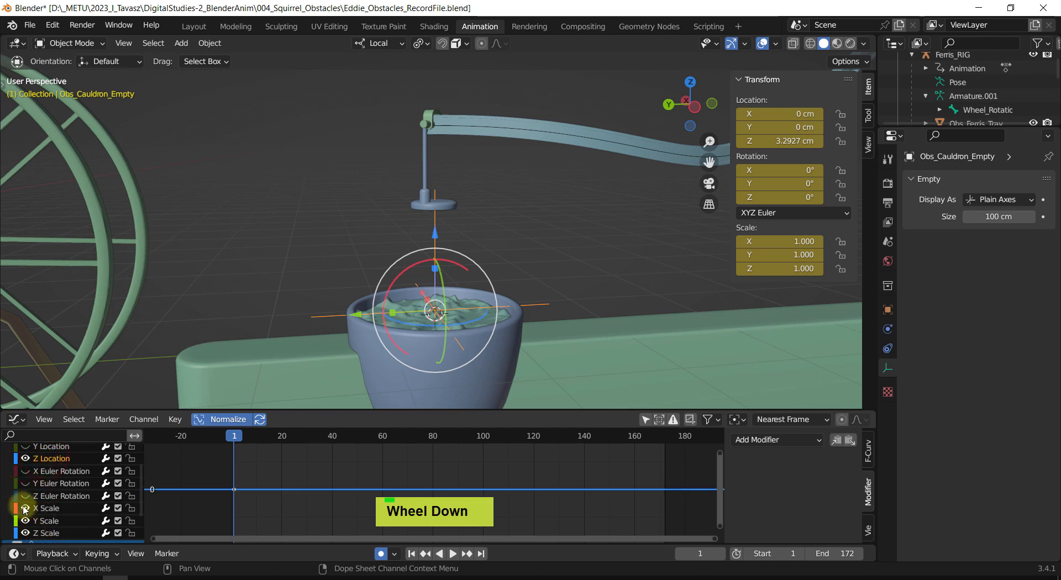
double_click(25, 508)
scroll(222, 499, "up", 1)
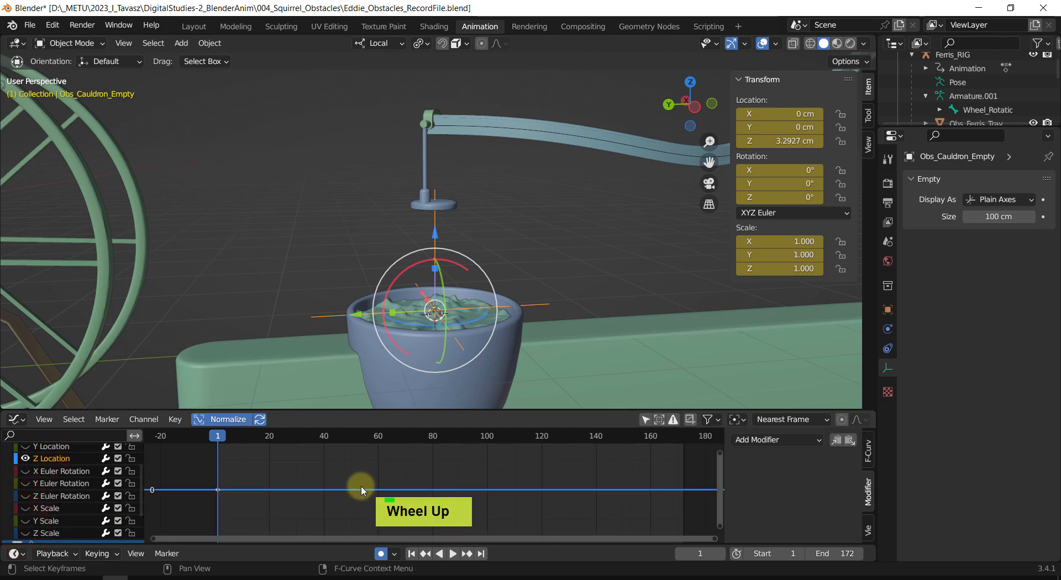
Add a Generator modifier to the empty's Z Location curve and play the animation briefly to check the motion.
left_click(821, 443)
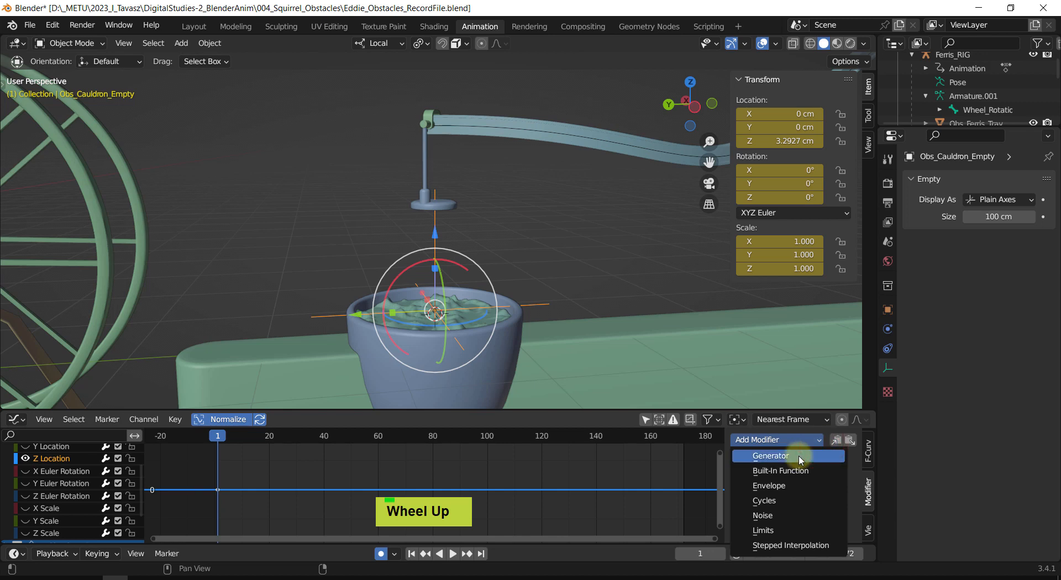
left_click(801, 460)
middle_click_drag(363, 488, 339, 534, "shift")
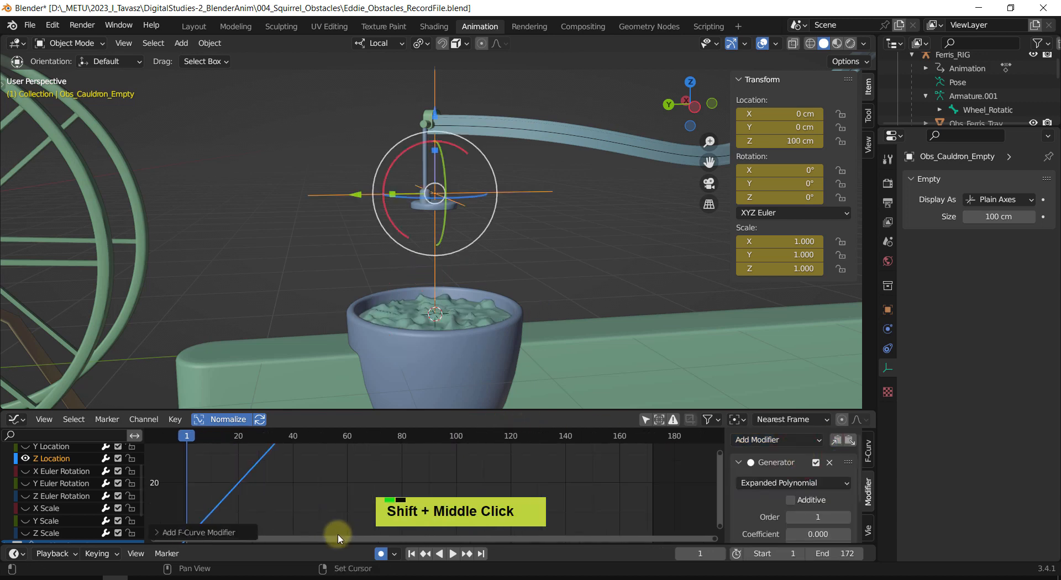
key("shift+space")
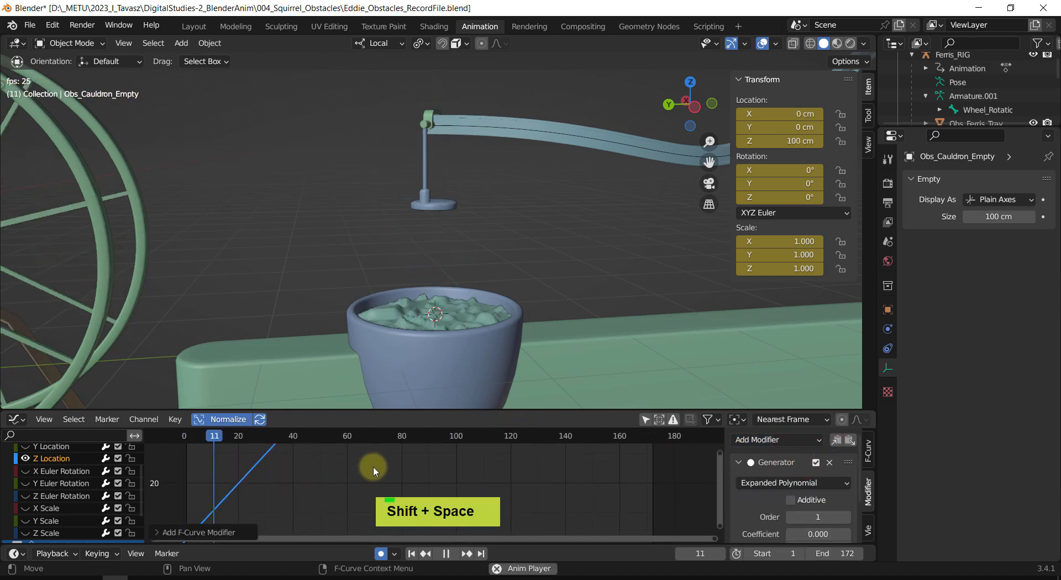
key("shift+space")
Set the Generator modifier's x^1 coefficient to 0.001 and play the animation to check the speed.
scroll(470, 353, "down", 3)
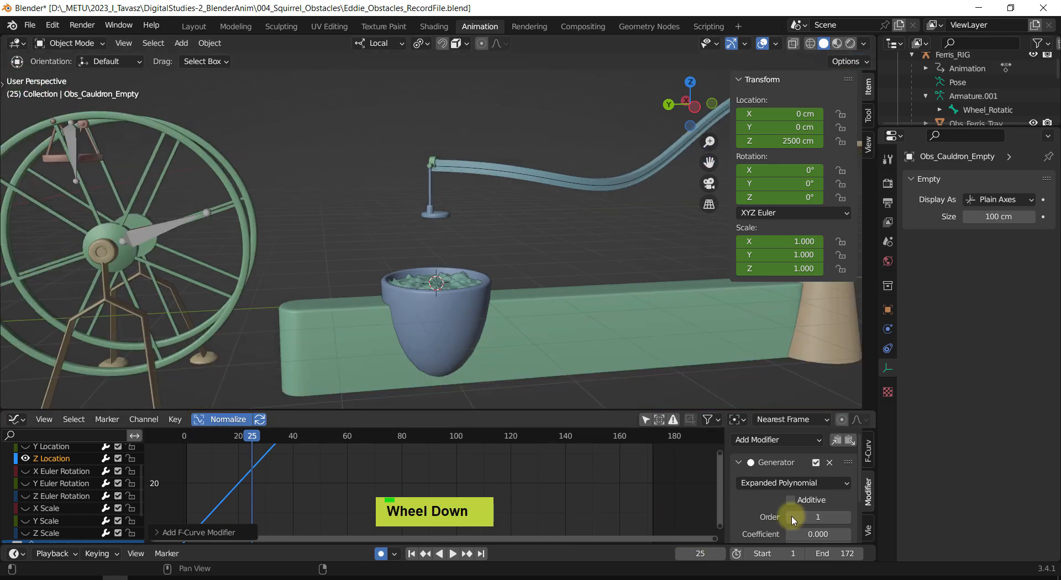
scroll(790, 515, "down", 3)
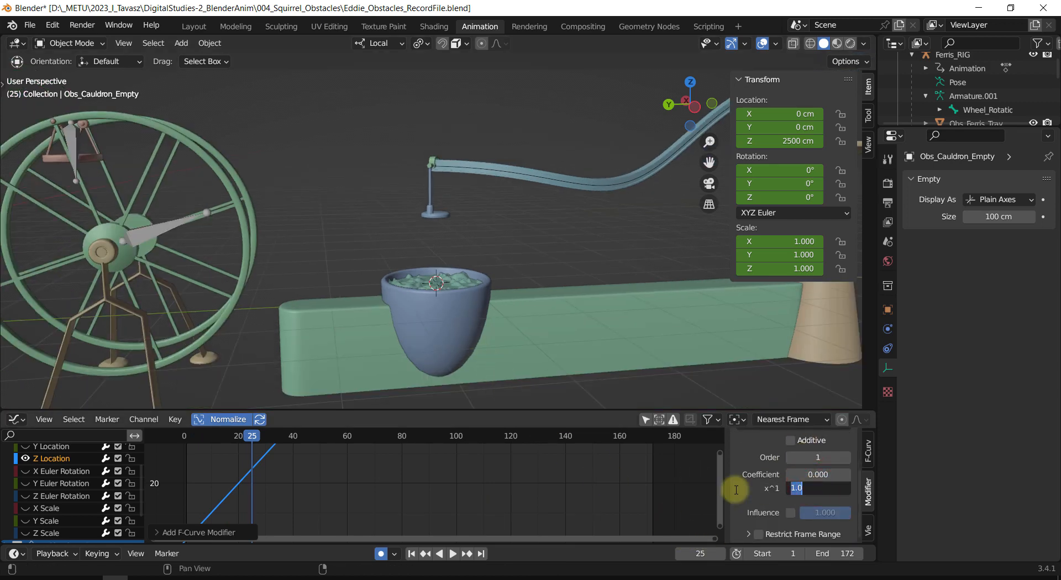
type("0")
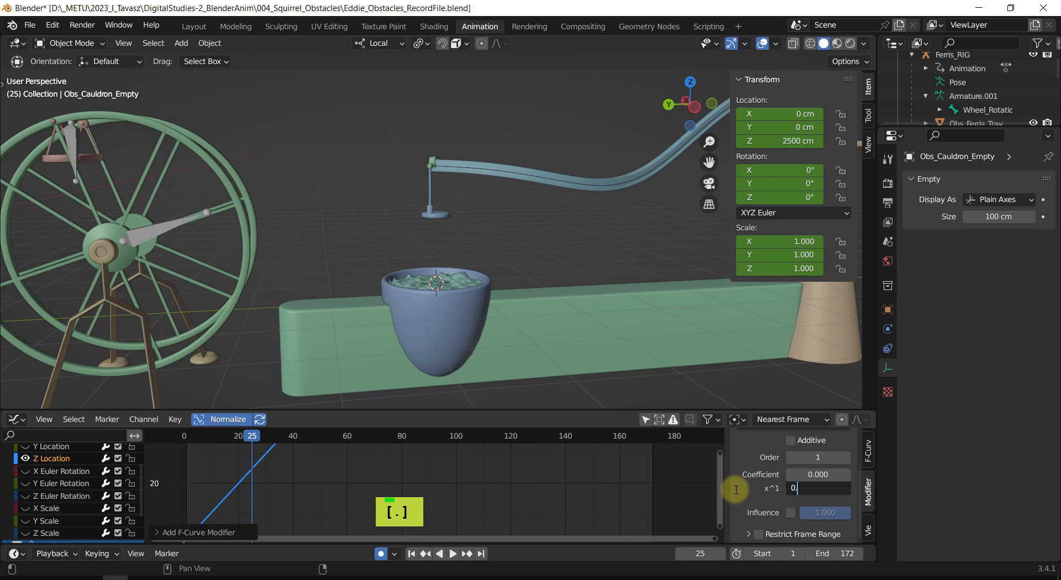
type(".001")
key("Return")
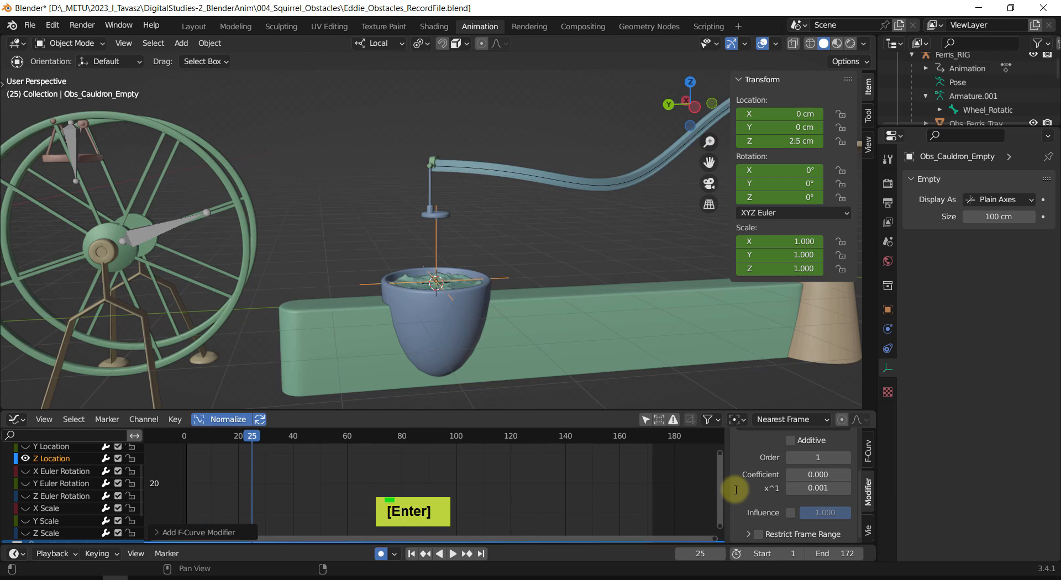
key("shift+space")
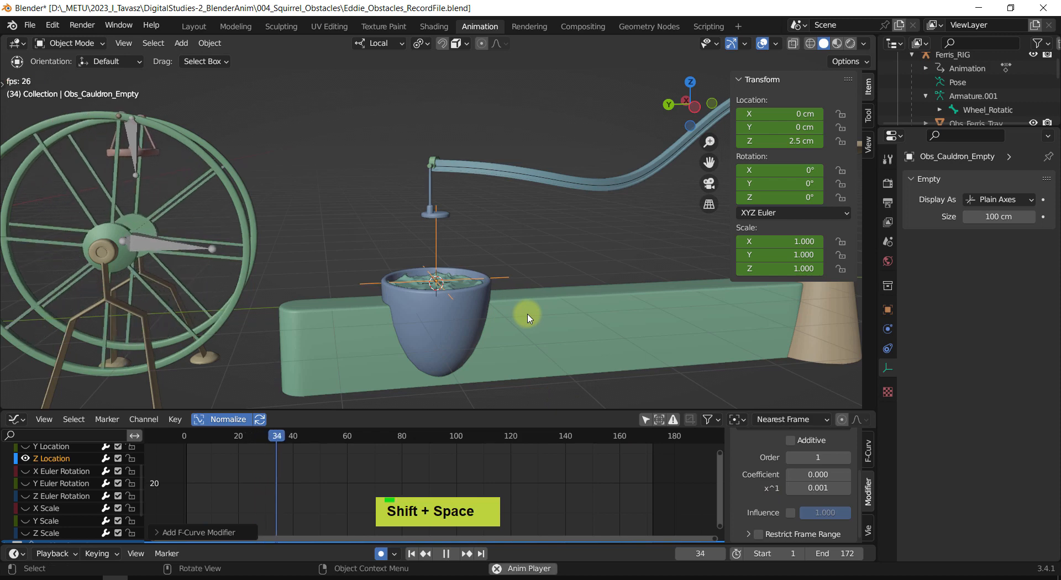
key("shift+space")
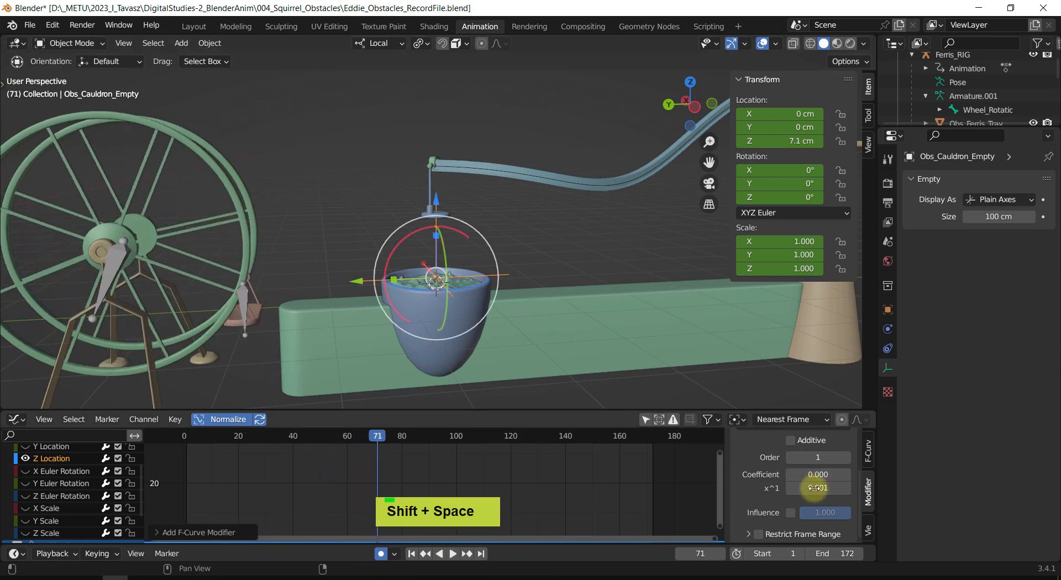
Set the Generator's x^1 coefficient to 0.01 and play the animation with the acid surface in close view.
type("001")
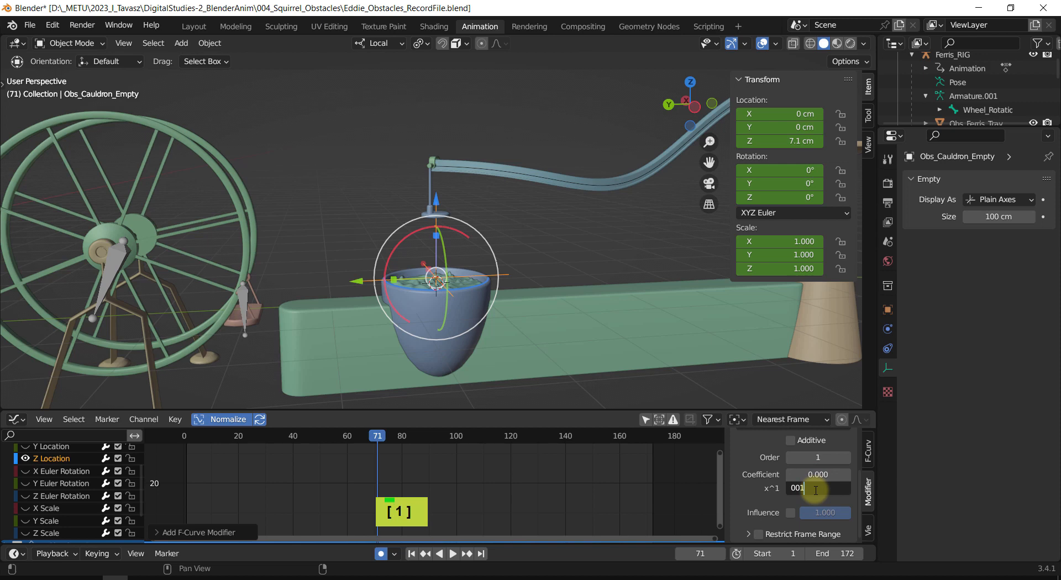
key("BackSpace")
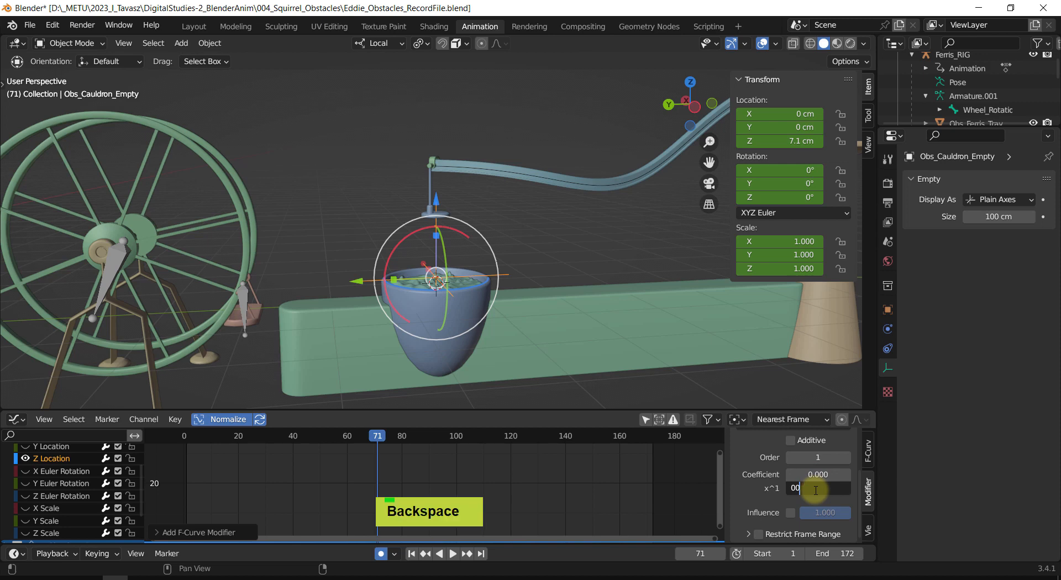
type(".01")
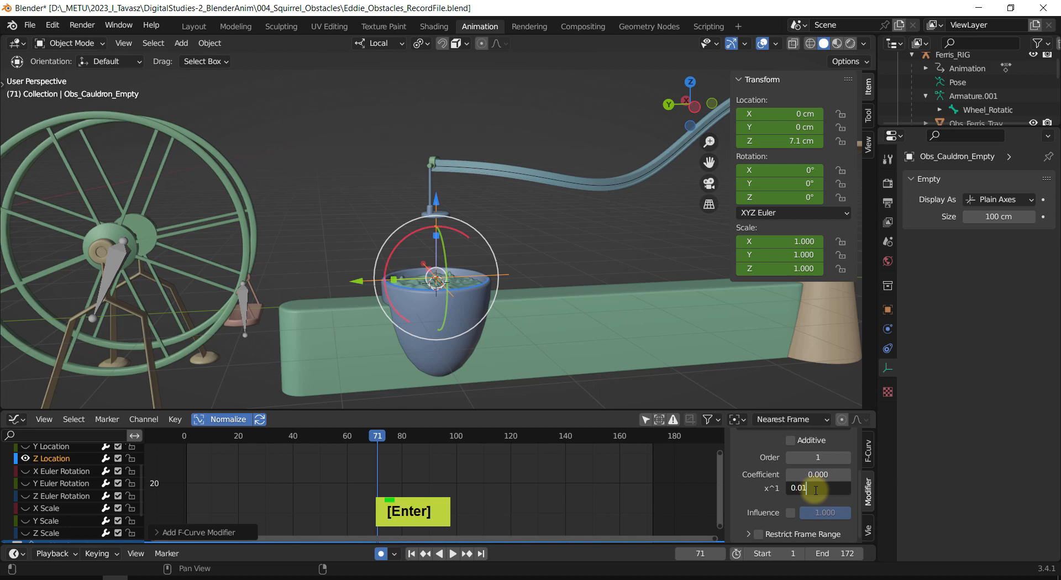
key("Return")
key("shift+space")
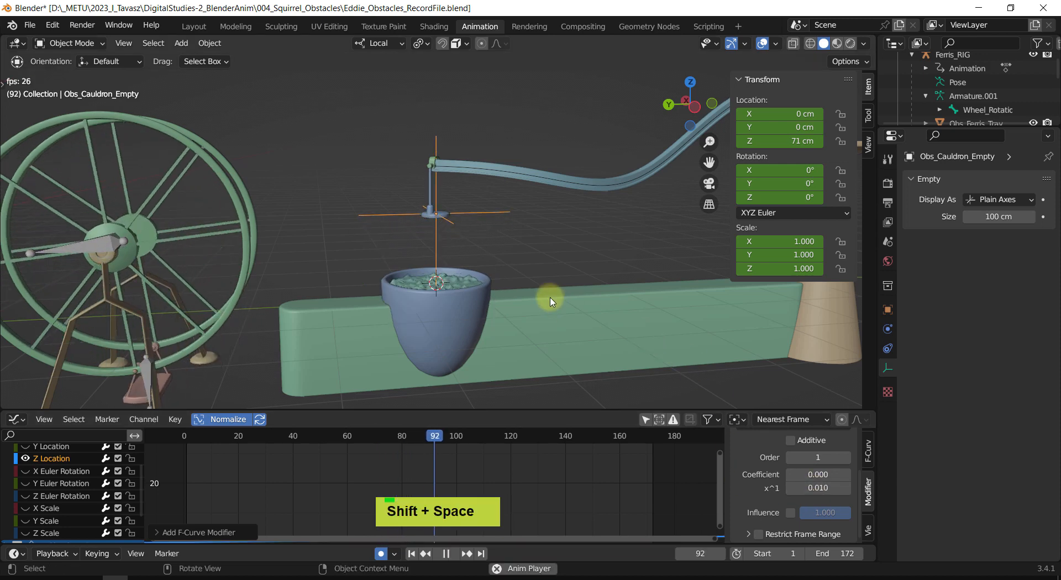
scroll(445, 331, "up", 4)
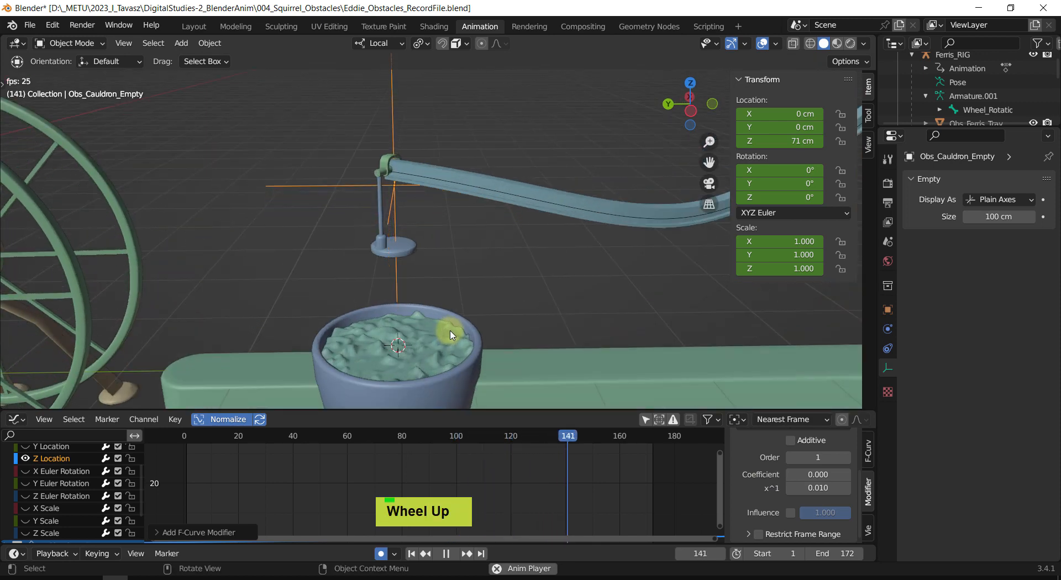
middle_click_drag(451, 334, 450, 304, "shift")
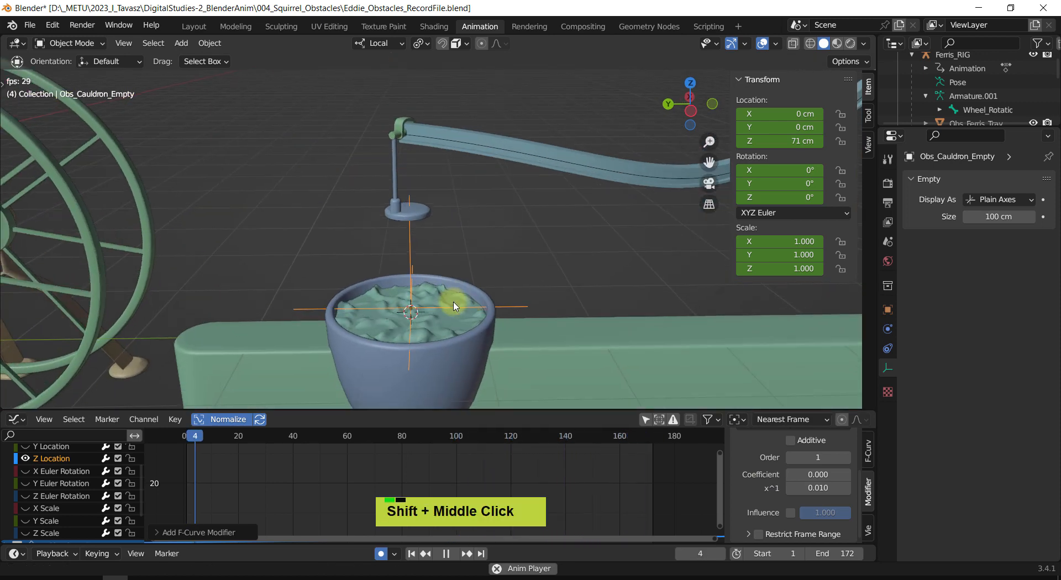
Set the x^1 coefficient of the Z Location curve's Generator modifier to 0.009.
double_click(812, 488)
key("BackSpace")
key("BackSpace")
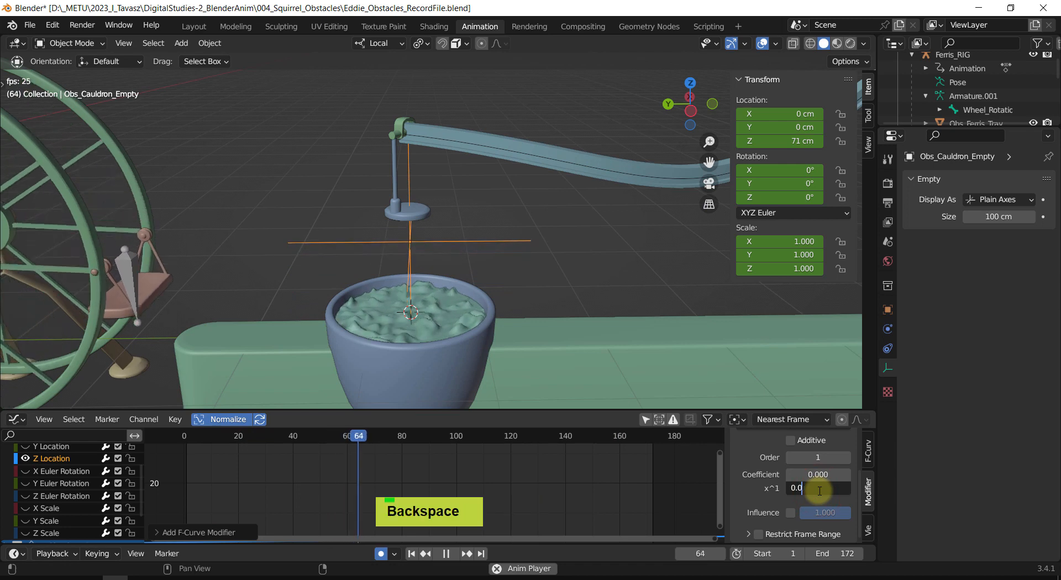
type("0")
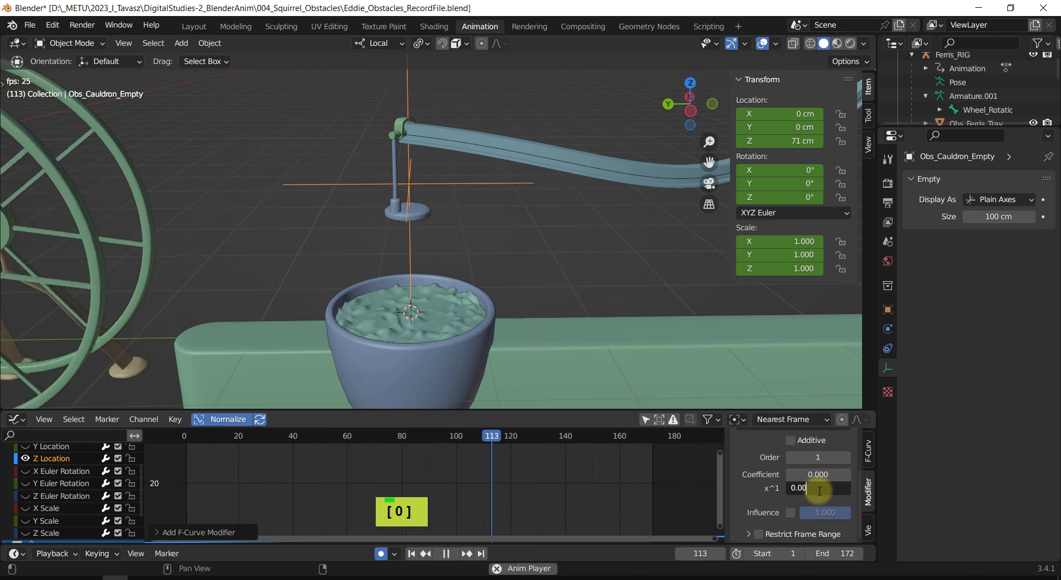
type("9")
key("Return")
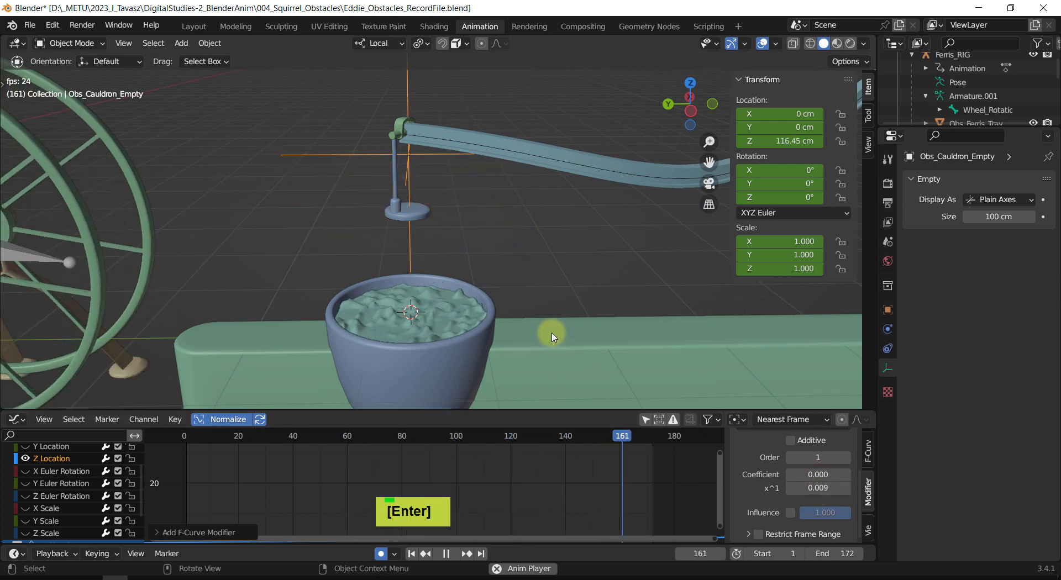
Review the rippling acid from a wider angle, stop the playback and look over the cauldron among the neighbouring obstacles.
middle_click_drag(536, 296, 566, 308)
scroll(505, 295, "down", 3)
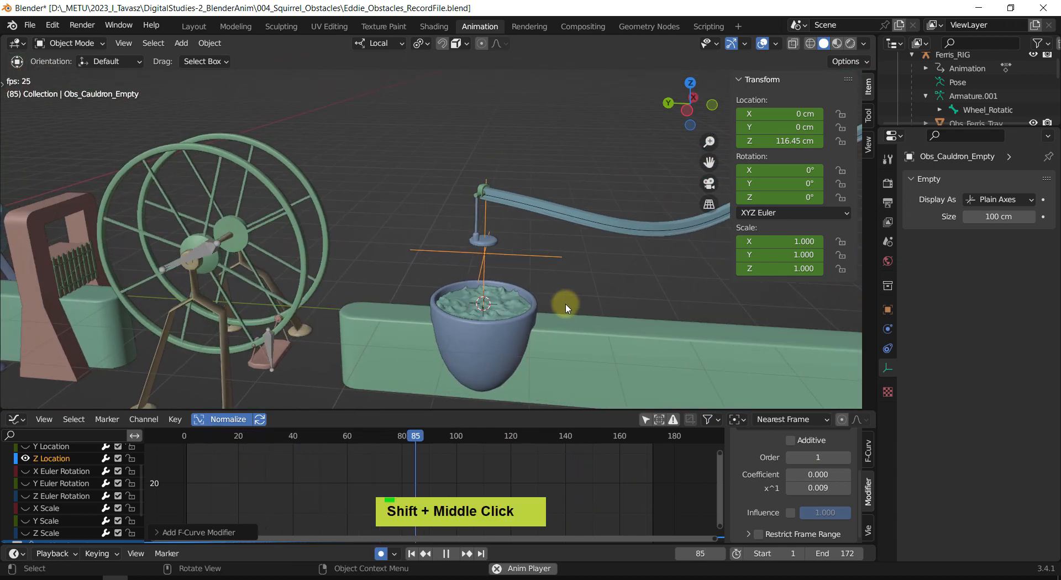
key("shift+space")
middle_click_drag(611, 279, 566, 300, "shift")
scroll(576, 230, "up", 1)
middle_click_drag(575, 229, 589, 262, "shift")
middle_click_drag(237, 224, 356, 250, "shift")
scroll(355, 250, "down", 2)
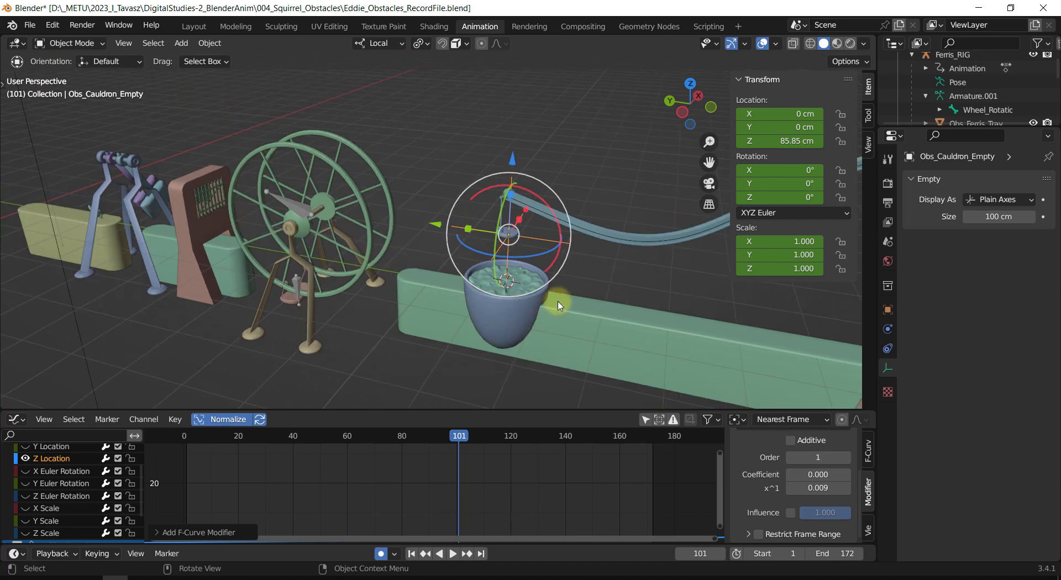
Select the acid surface inside the cauldron and give it a new material named AcidBath.
middle_click_drag(559, 306, 417, 305, "shift")
scroll(499, 307, "up", 2)
scroll(423, 341, "up", 1)
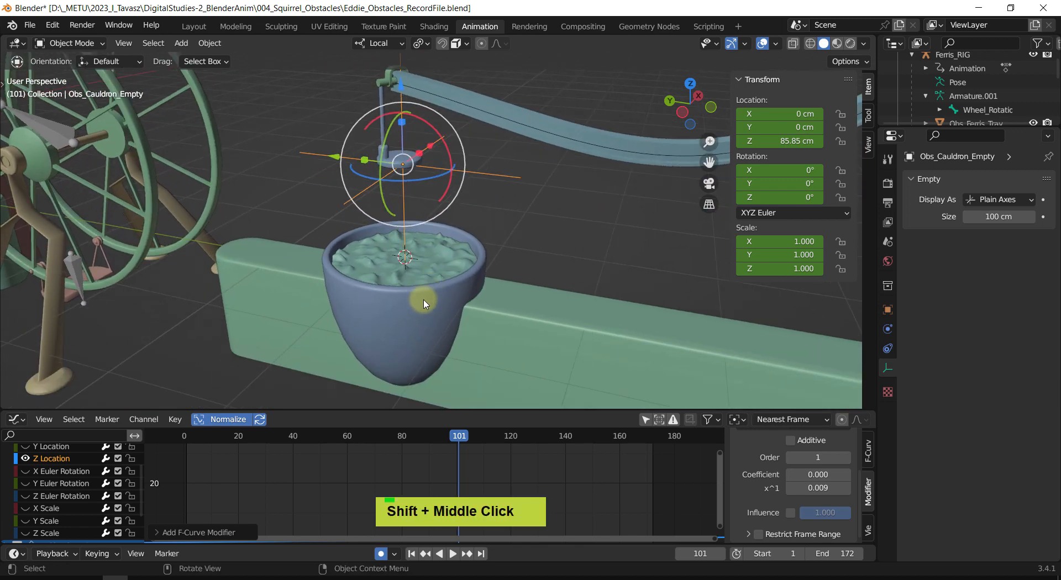
left_click(440, 270)
middle_click_drag(544, 268, 561, 250, "shift")
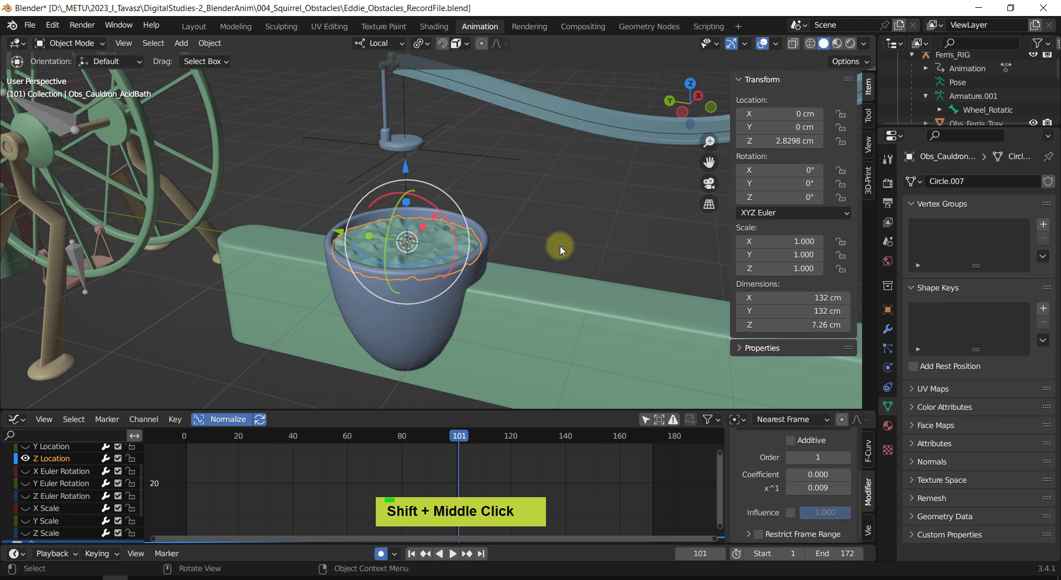
scroll(497, 273, "up", 1)
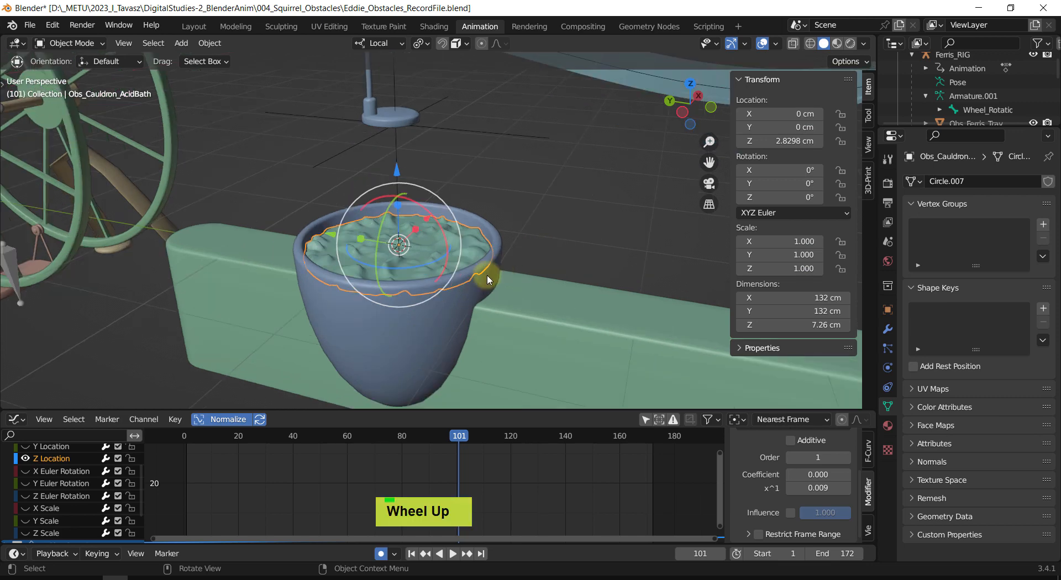
middle_click_drag(601, 262, 554, 265, "shift")
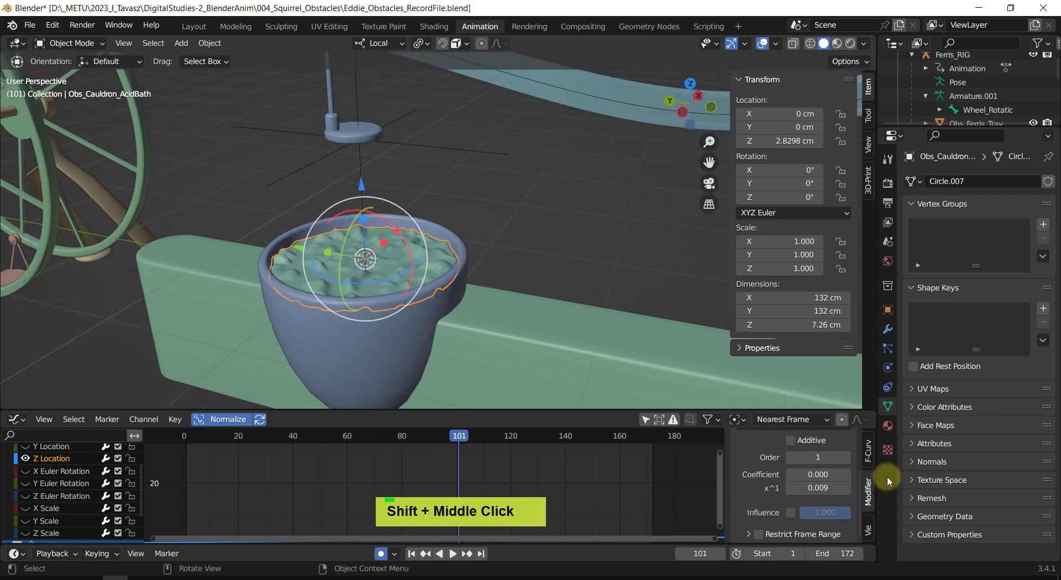
left_click(887, 424)
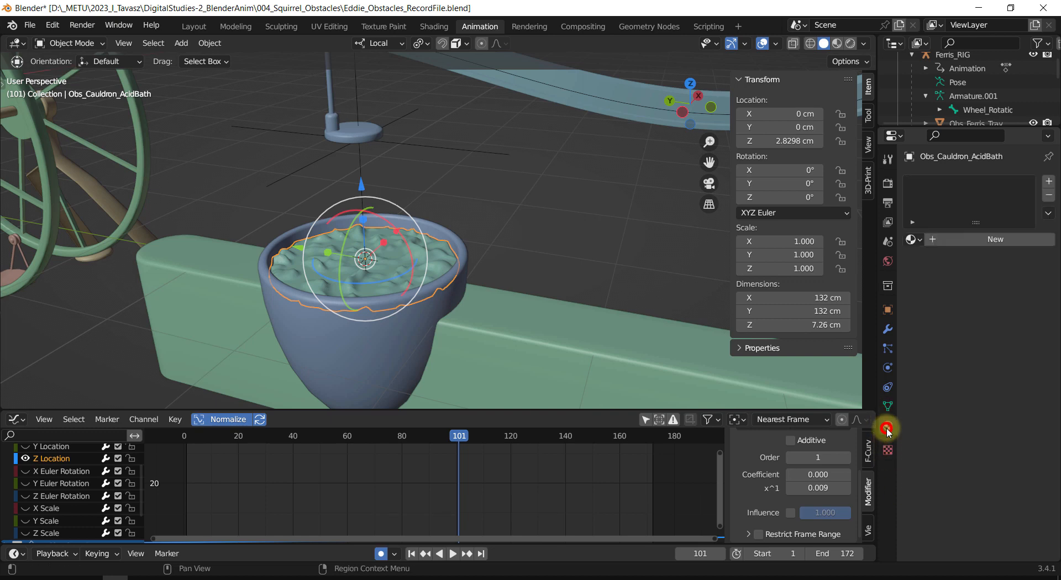
left_click(988, 240)
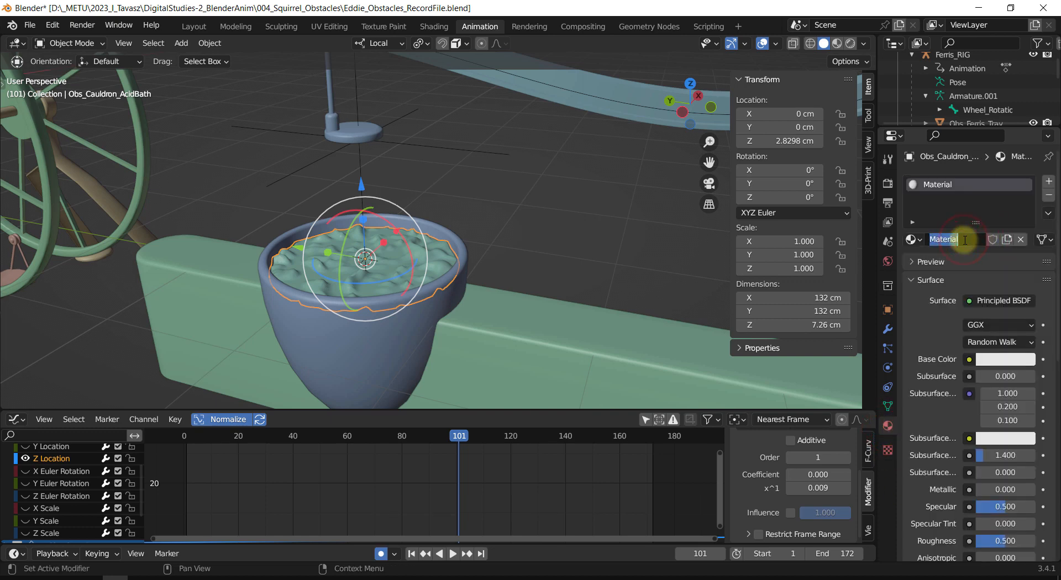
type("AcidB")
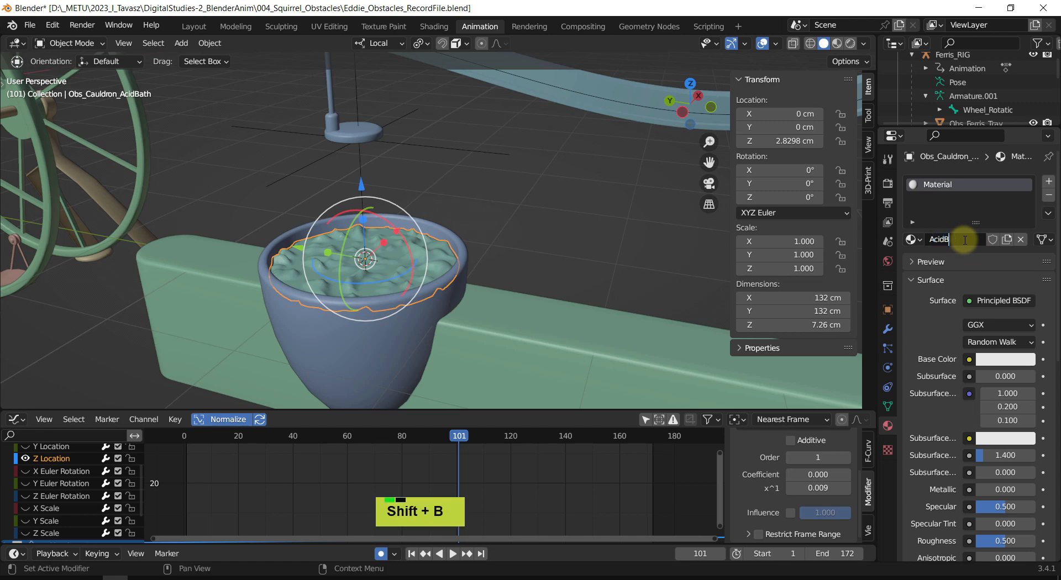
type("ath")
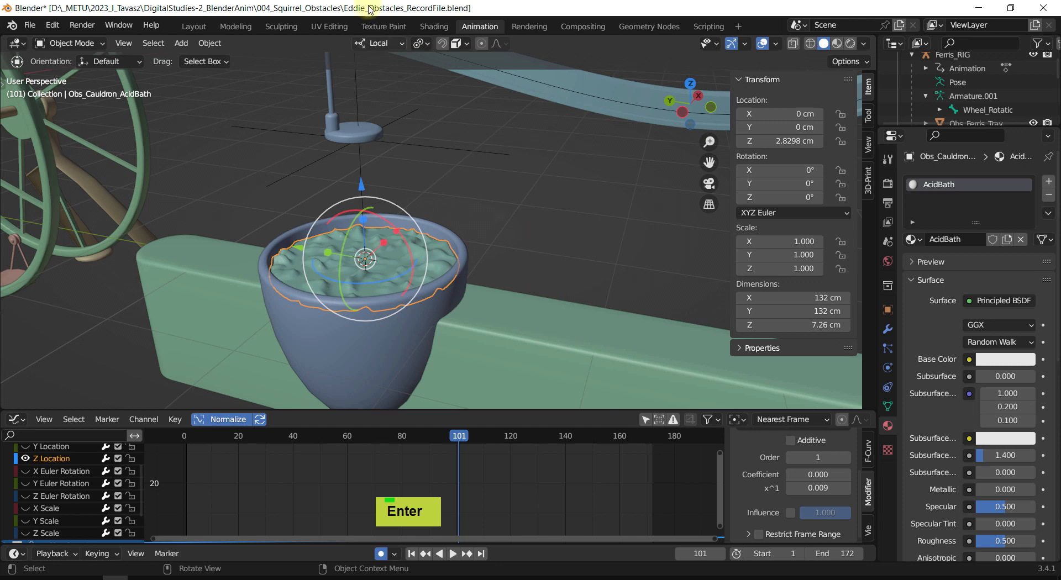
Switch to the Shading workspace with the acid bath framed in the viewport and its material nodes in view.
left_click(434, 26)
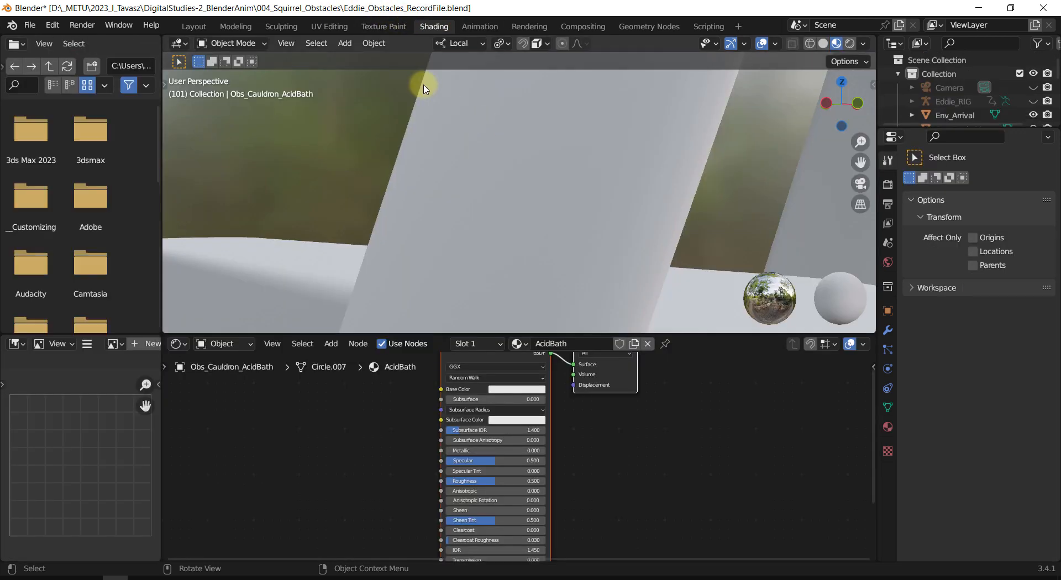
middle_click_drag(497, 198, 562, 225)
key("KP_Decimal")
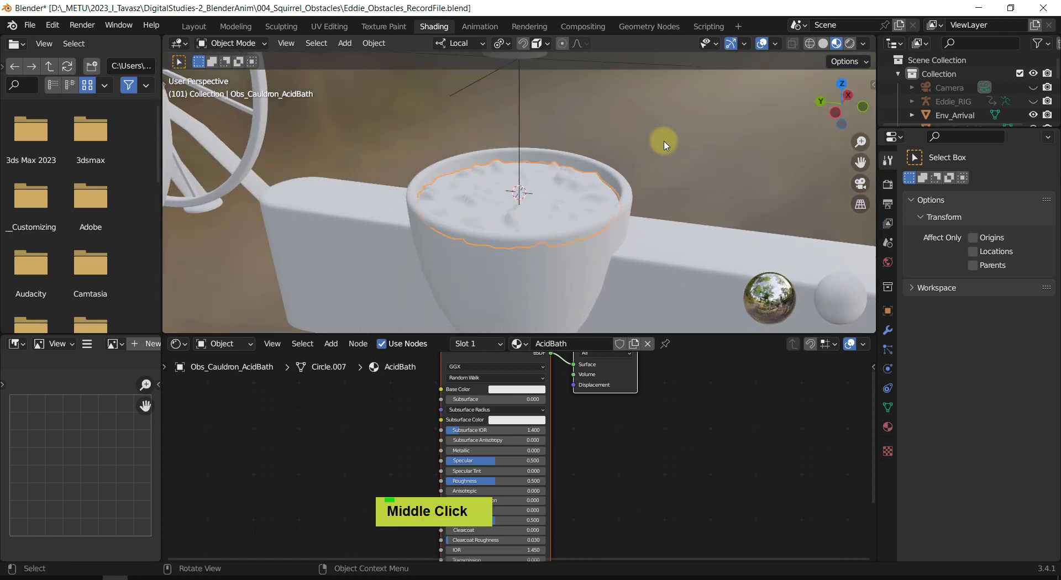
scroll(664, 144, "down", 1)
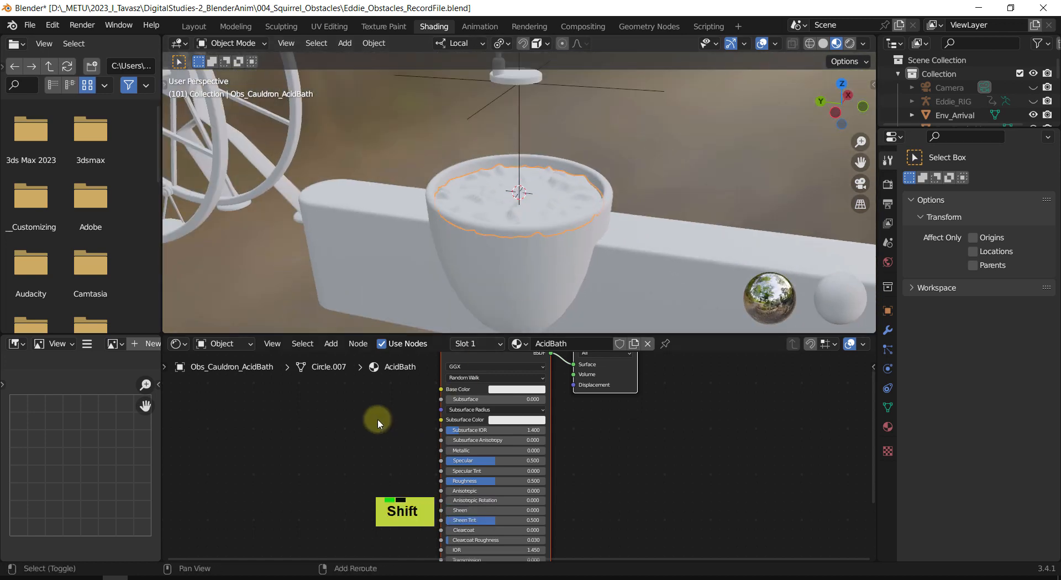
scroll(386, 434, "up", 2, "shift")
scroll(393, 438, "down", 1)
middle_click_drag(393, 438, 457, 429, "shift")
middle_click_drag(525, 254, 536, 246)
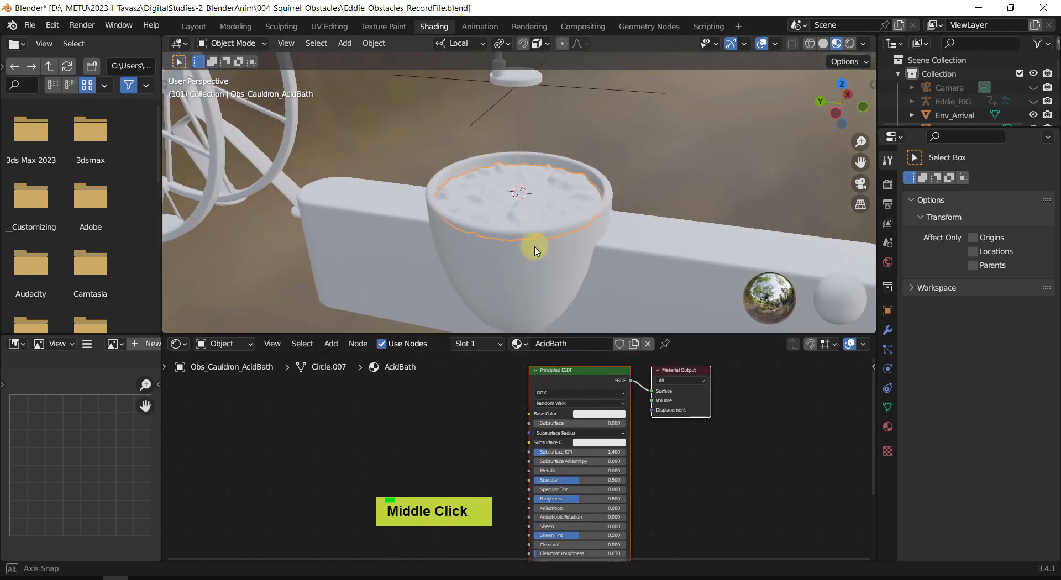
scroll(535, 242, "up", 2)
middle_click_drag(541, 210, 532, 222)
scroll(532, 222, "up", 1)
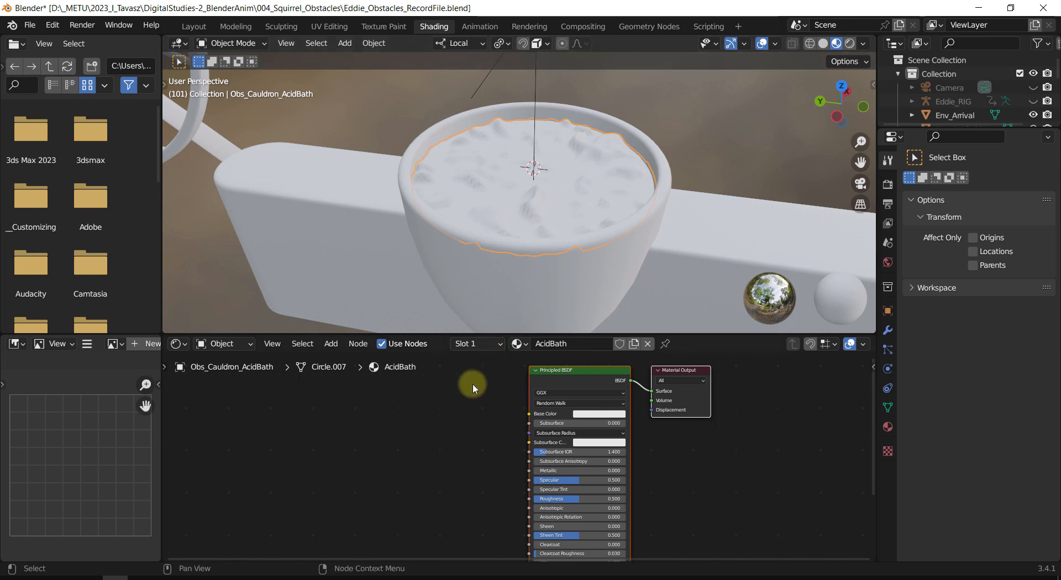
middle_click_drag(475, 410, 450, 409, "shift")
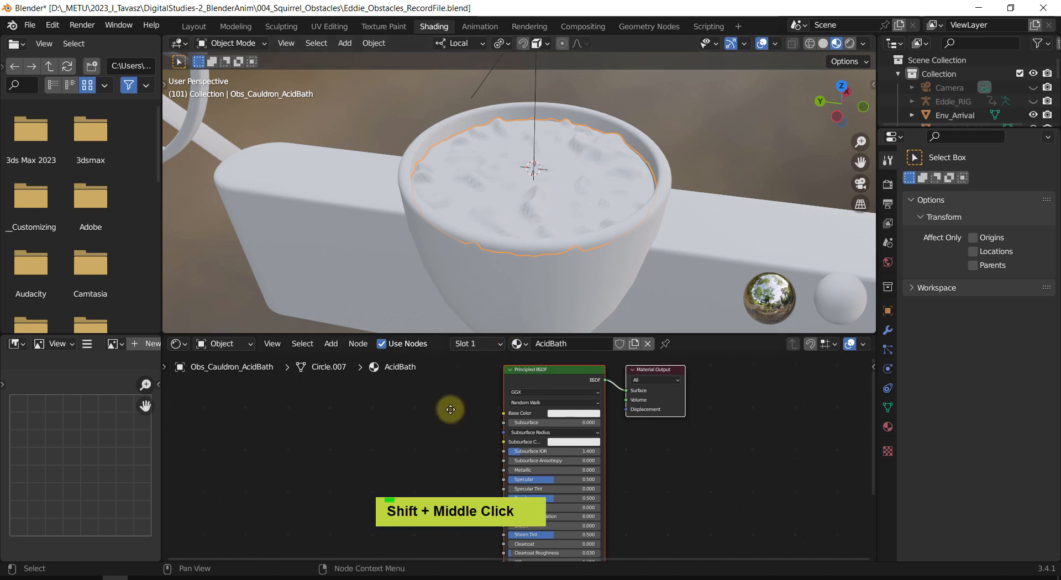
Look up the Node add-ons in the preferences, check that Node Wrangler is enabled, and close the preferences.
left_click(30, 26)
mouse_move(53, 25)
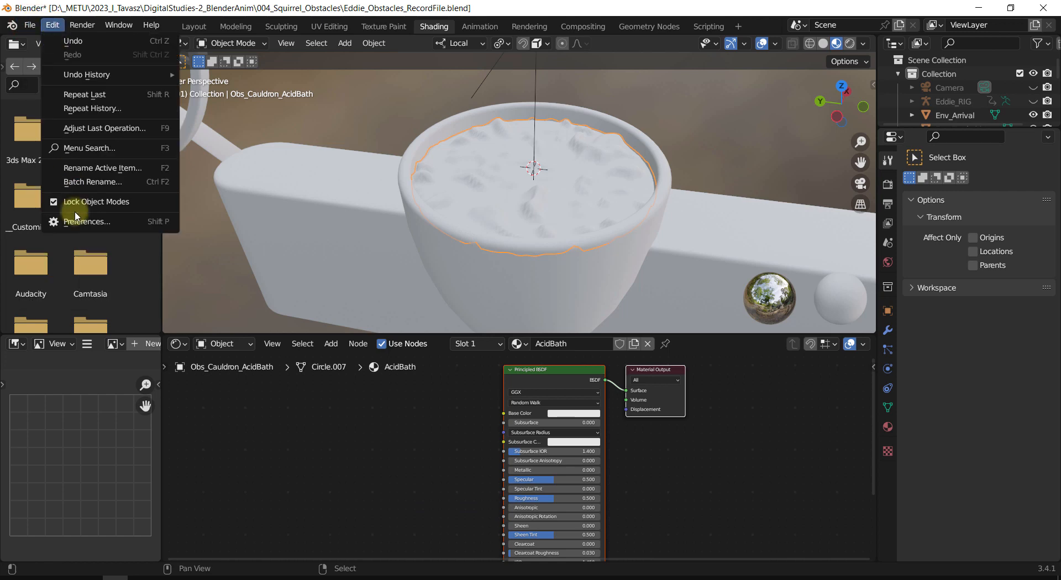
left_click(79, 224)
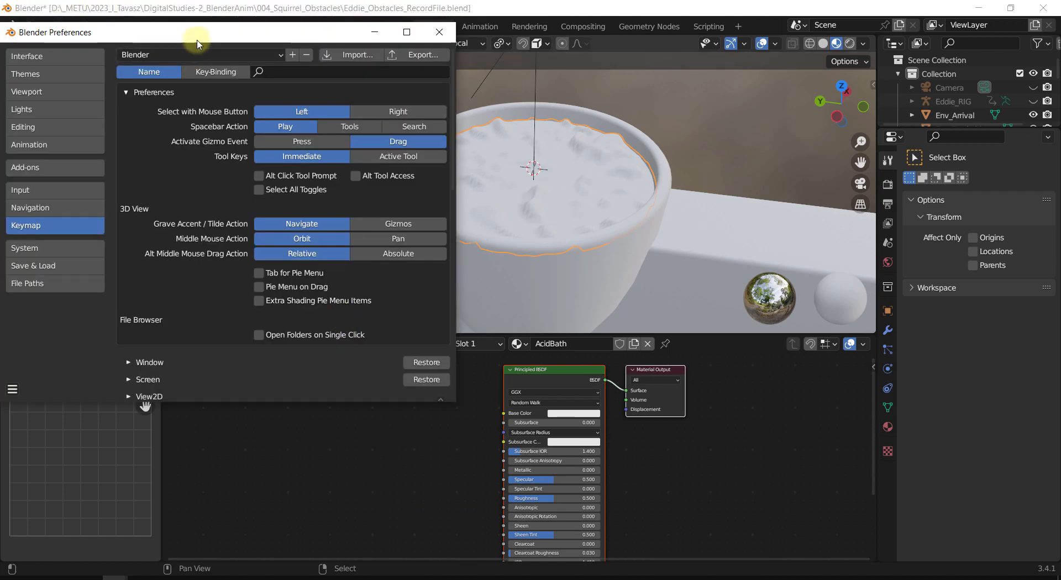
left_click_drag(197, 32, 243, 157)
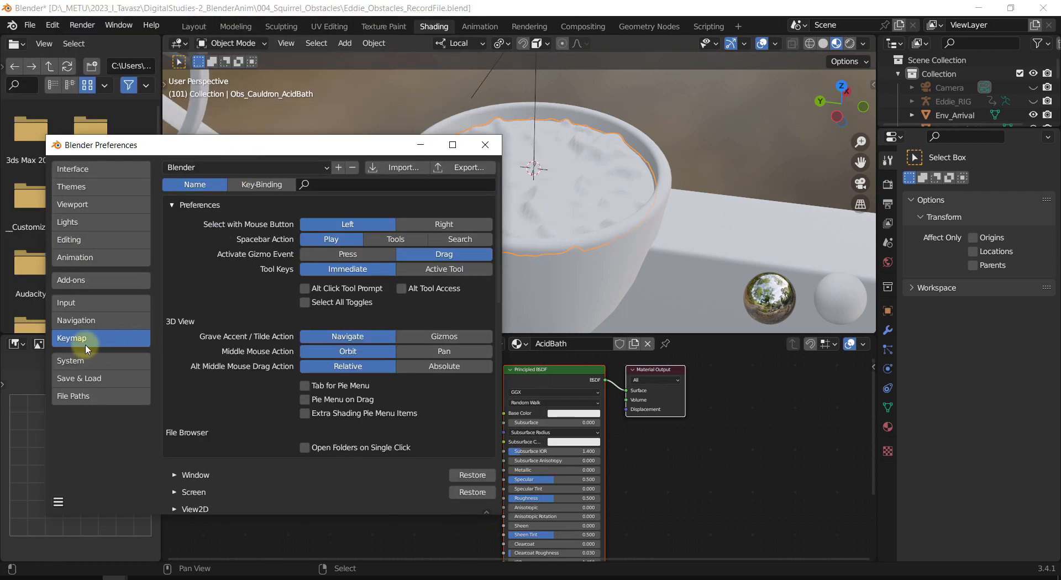
left_click(77, 281)
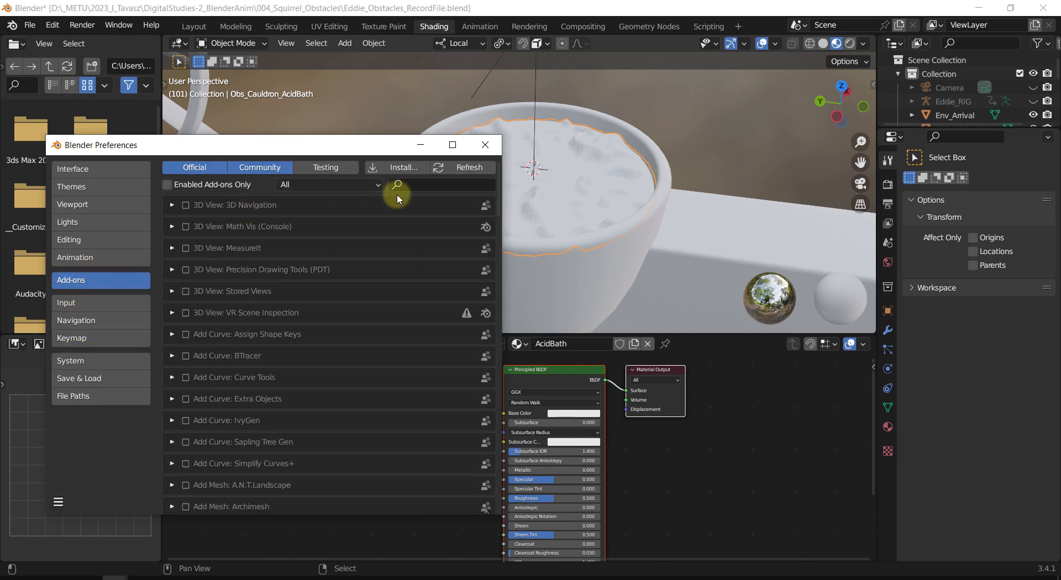
type("Node")
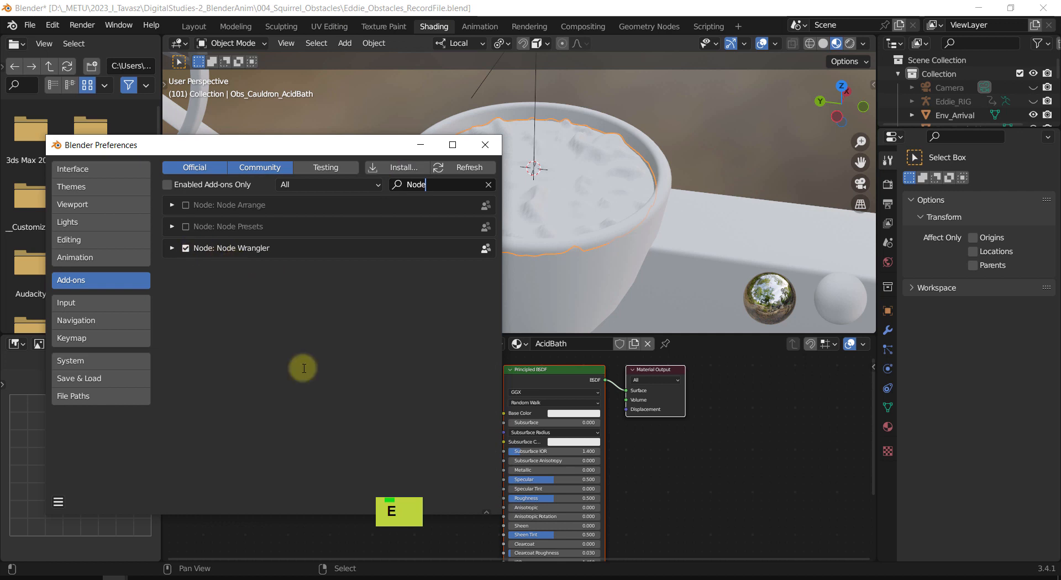
left_click(485, 144)
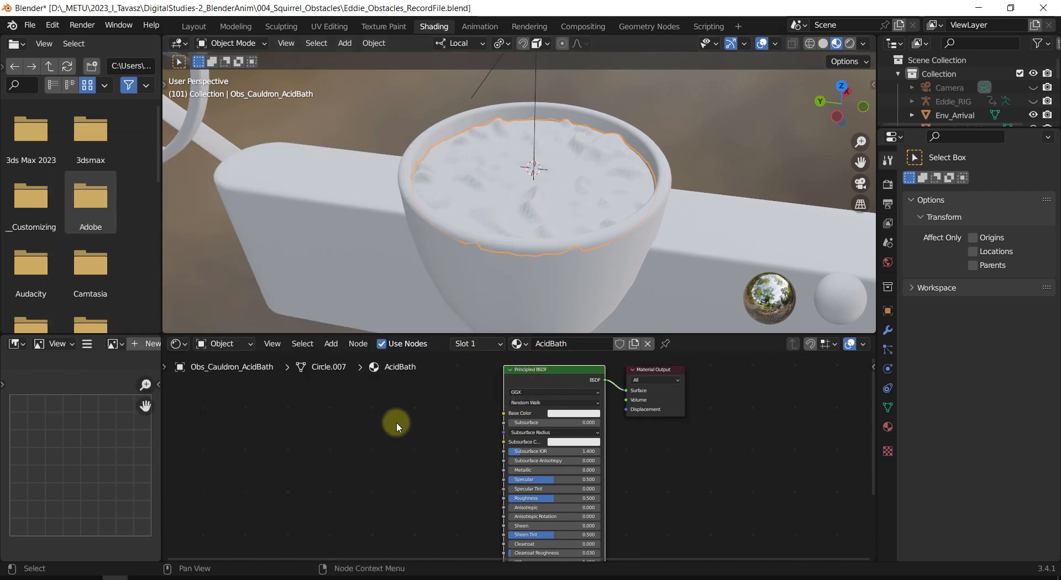
Attach a Node Wrangler texture setup with Texture Coordinate, Mapping and Image Texture nodes to the AcidBath Principled BSDF.
key("ctrl+t")
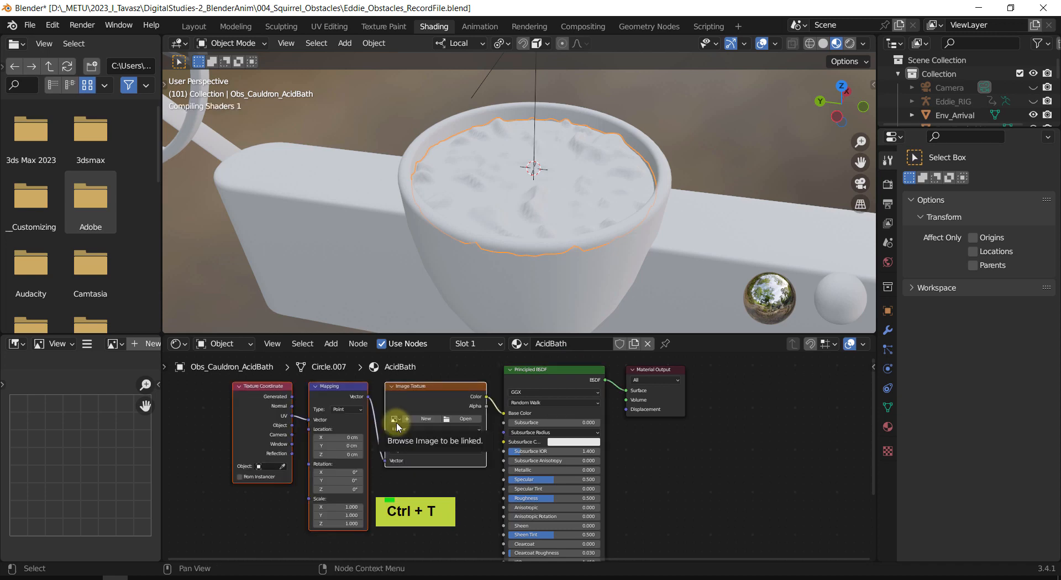
middle_click_drag(452, 491, 507, 496, "shift")
middle_click_drag(733, 487, 742, 472, "shift")
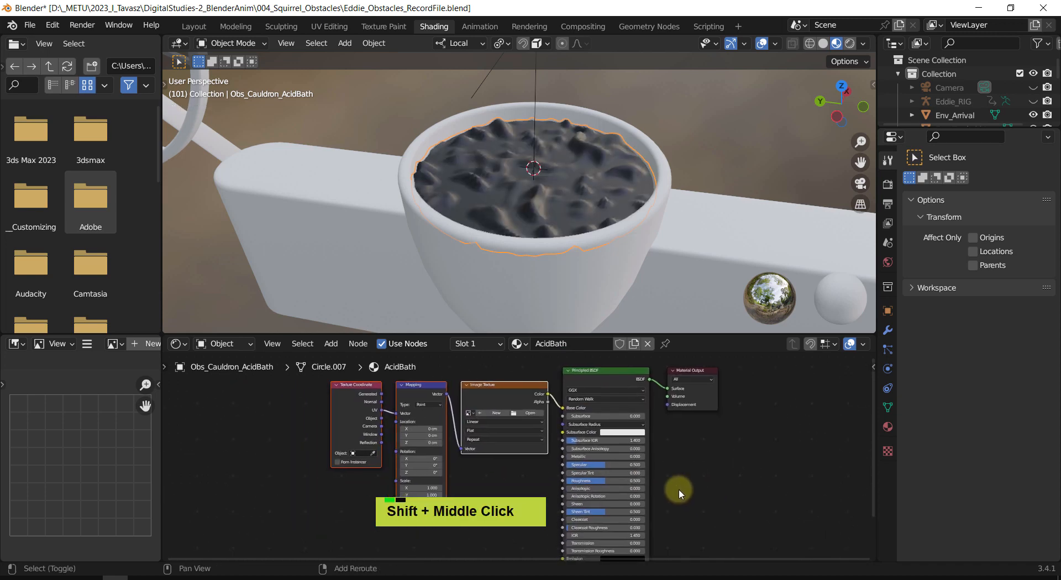
middle_click_drag(541, 456, 536, 475, "shift")
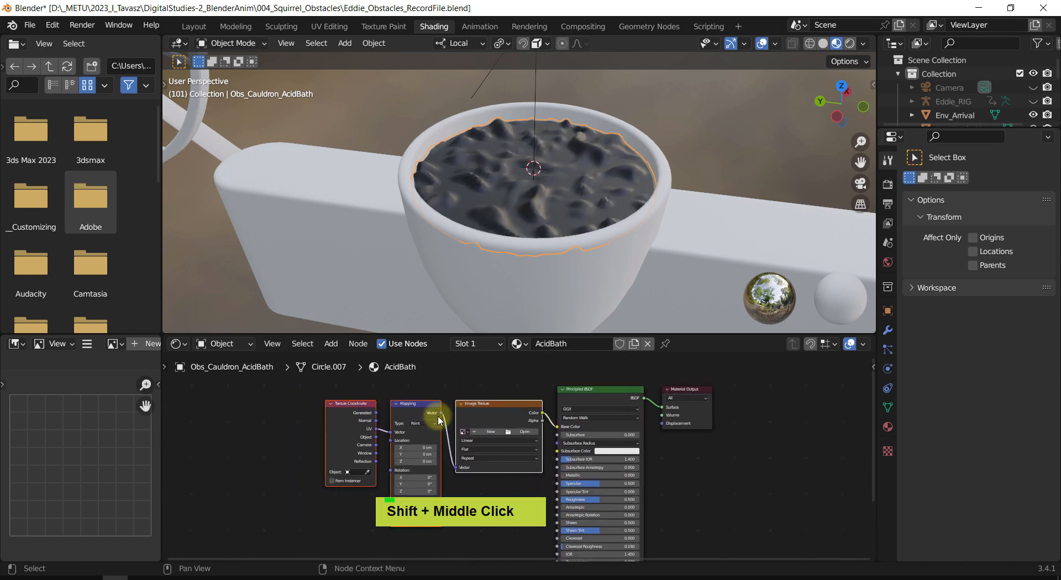
scroll(403, 417, "up", 2)
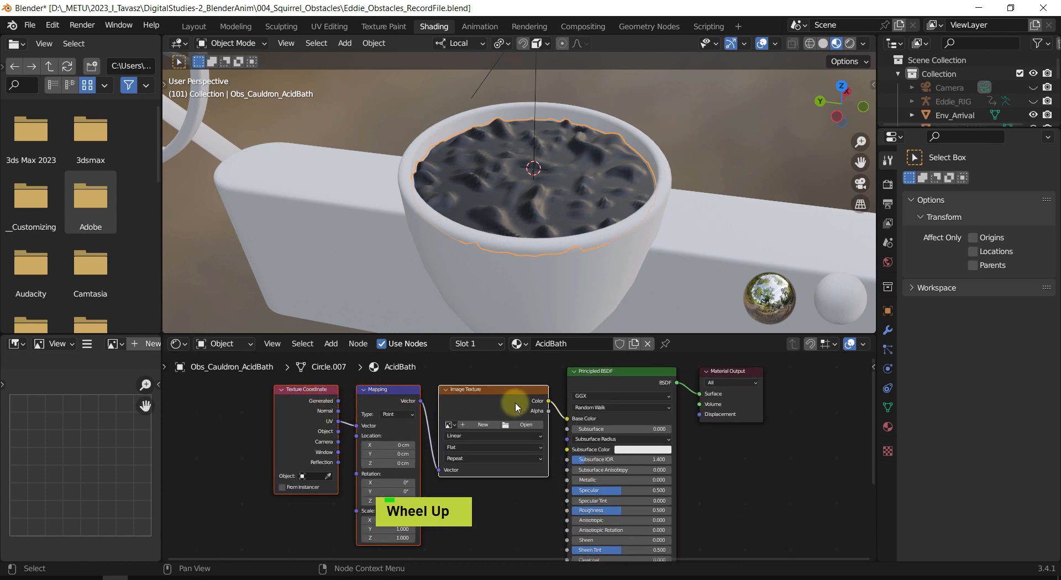
Delete the Image Texture node, keeping the Texture Coordinate and Mapping nodes.
middle_click_drag(533, 398, 493, 418, "shift")
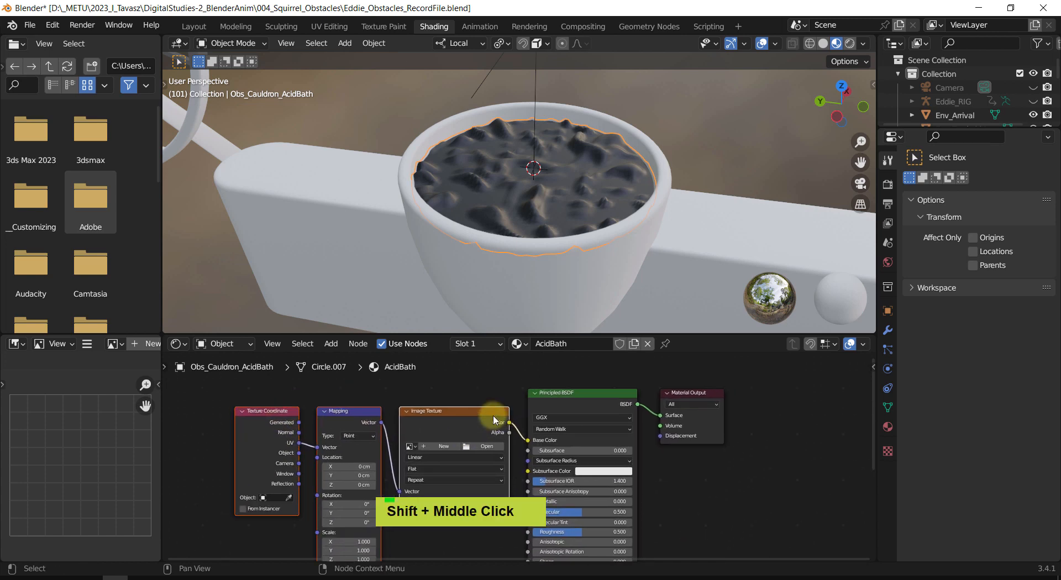
left_click(486, 417)
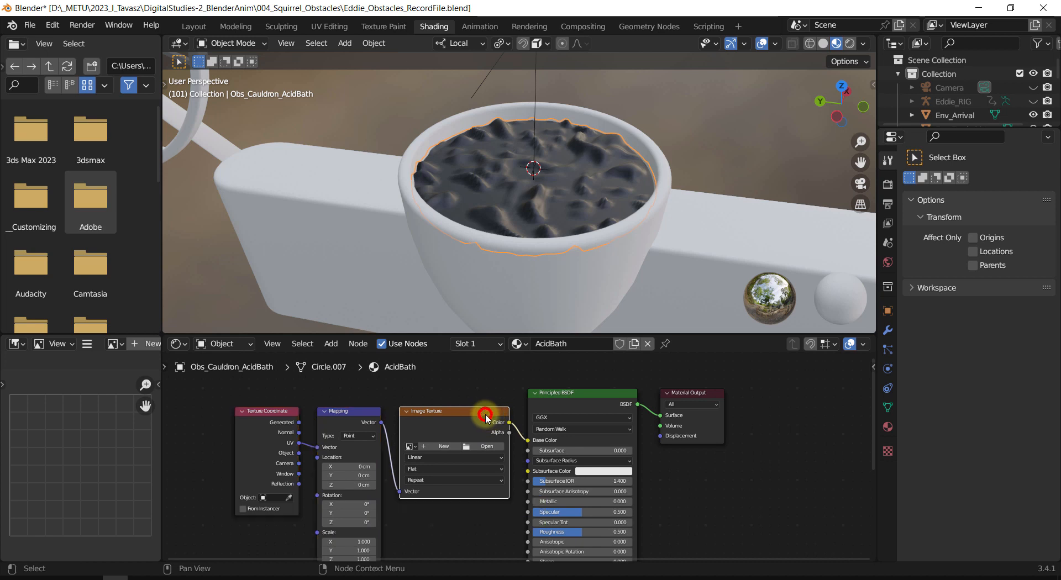
key("x")
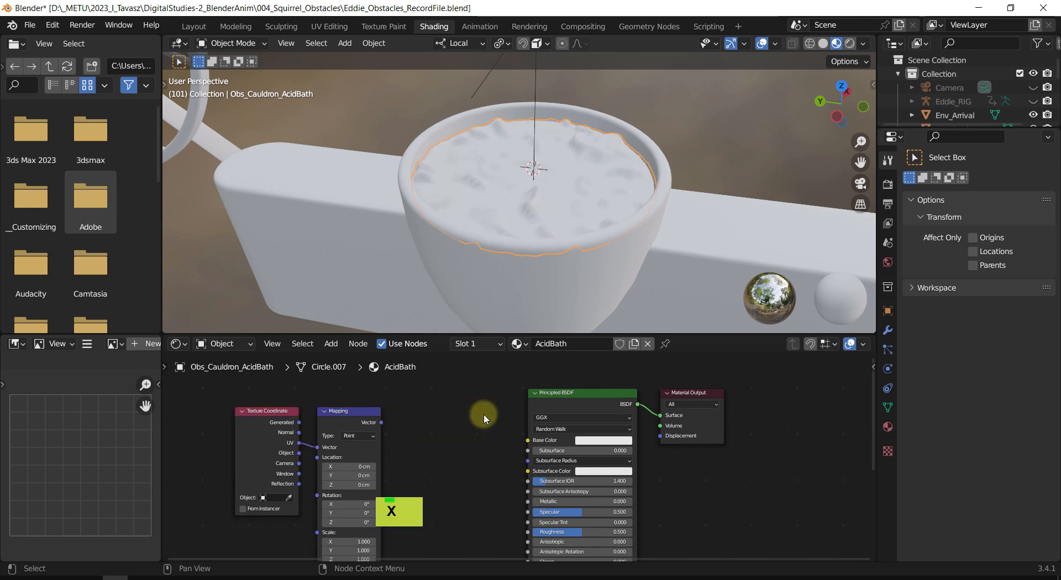
Add a Gradient Texture node just after the Mapping node.
middle_click_drag(483, 415, 450, 381, "shift")
middle_click_drag(442, 429, 442, 444, "shift")
key("shift+a")
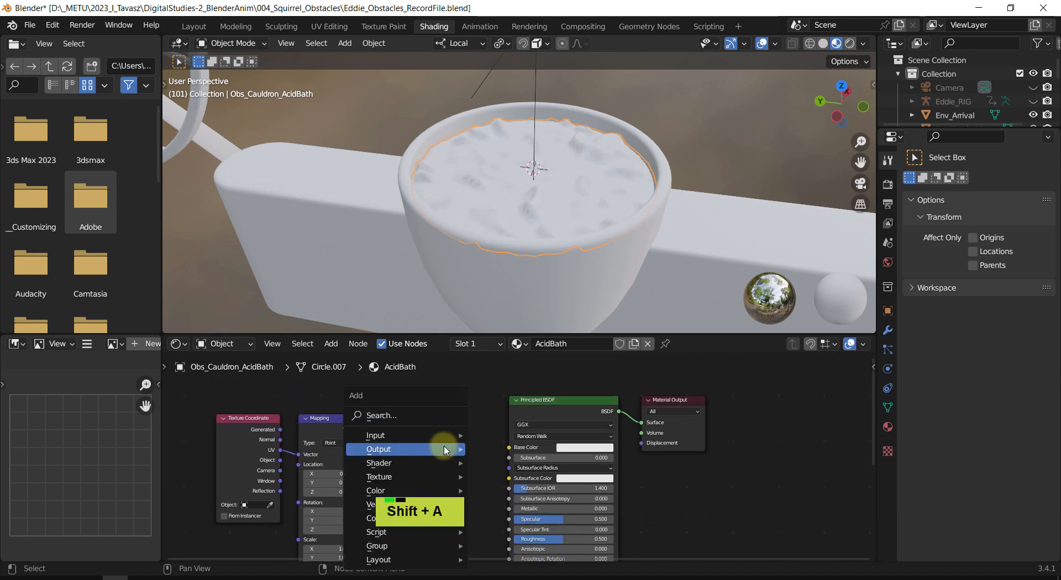
key("s")
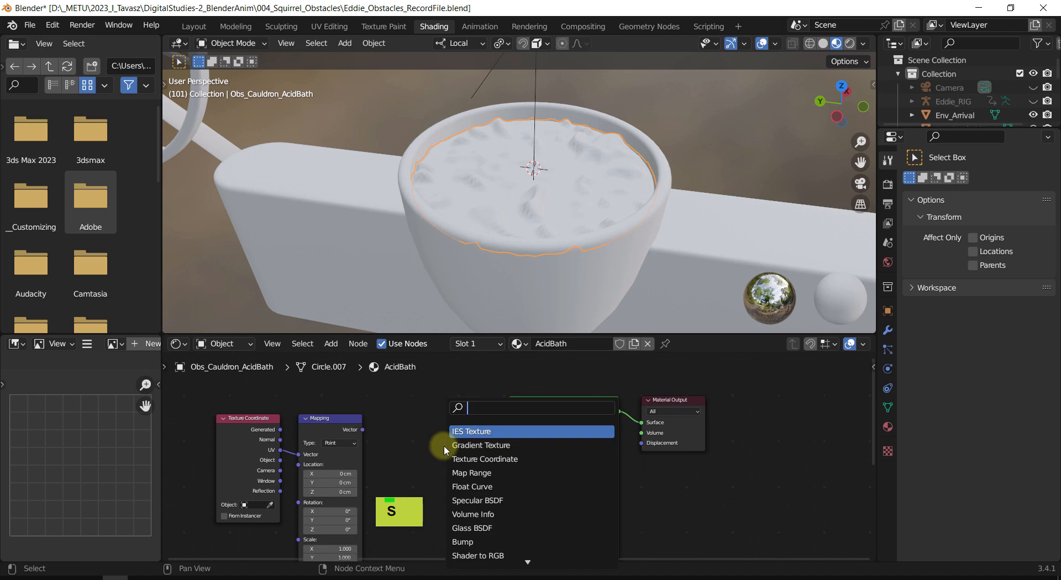
type("Gradi")
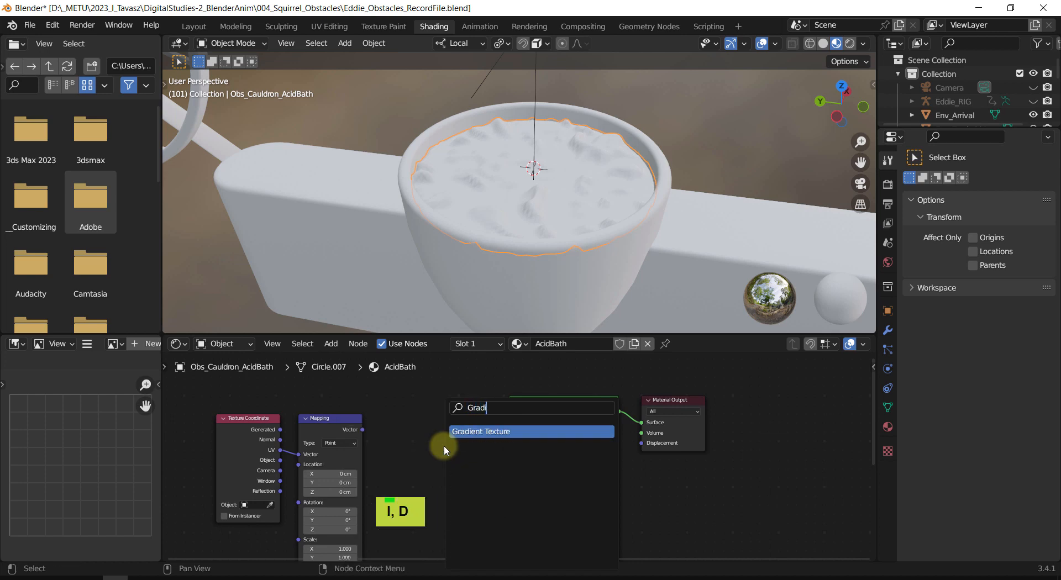
key("Return")
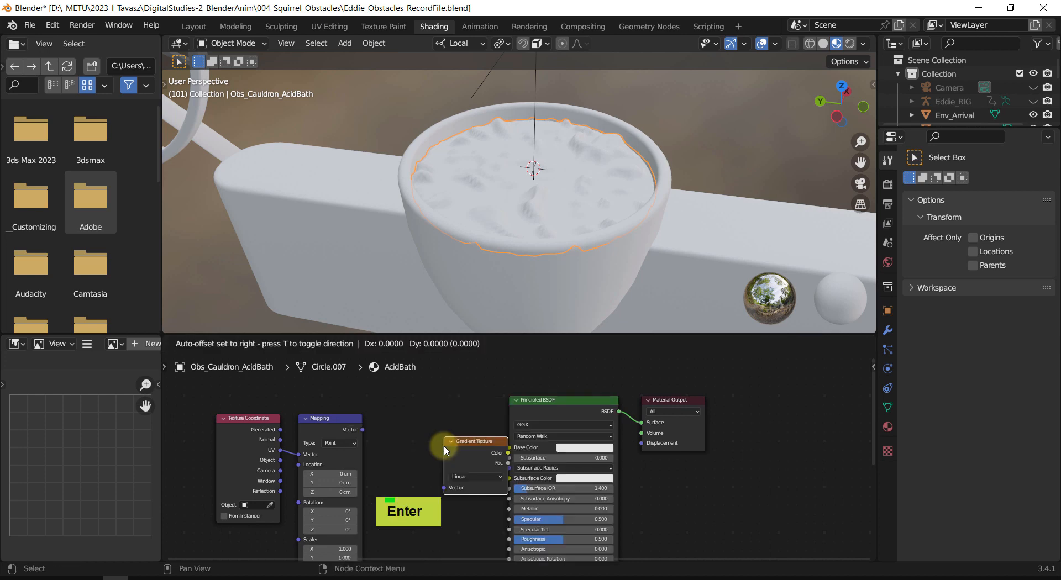
left_click(384, 424)
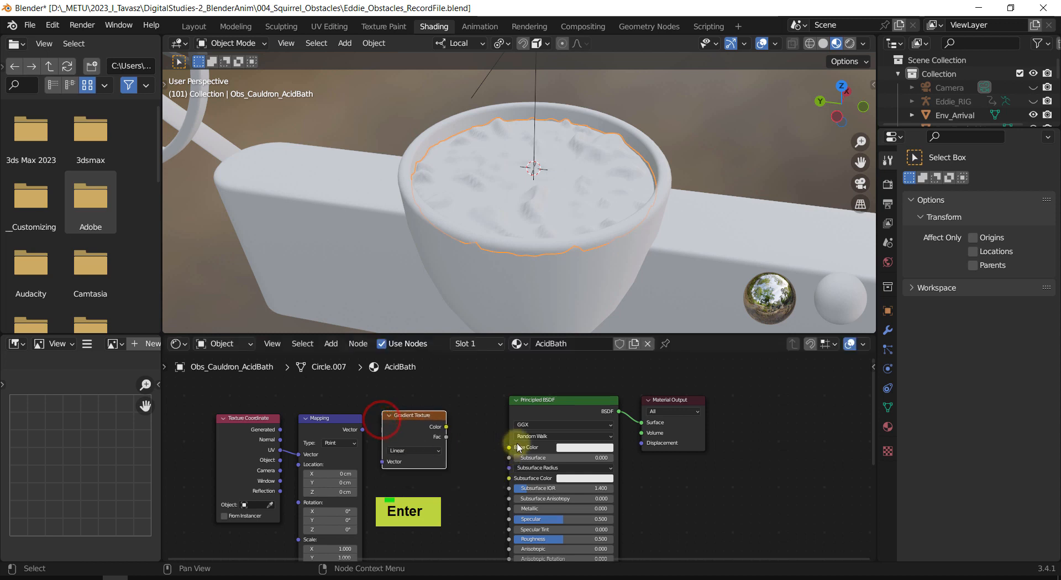
Add a ColorRamp node after the Gradient Texture, moving the Principled BSDF and Material Output farther away to make room.
left_click_drag(540, 381, 747, 454)
left_click_drag(583, 403, 644, 410)
middle_click_drag(488, 438, 436, 434, "shift")
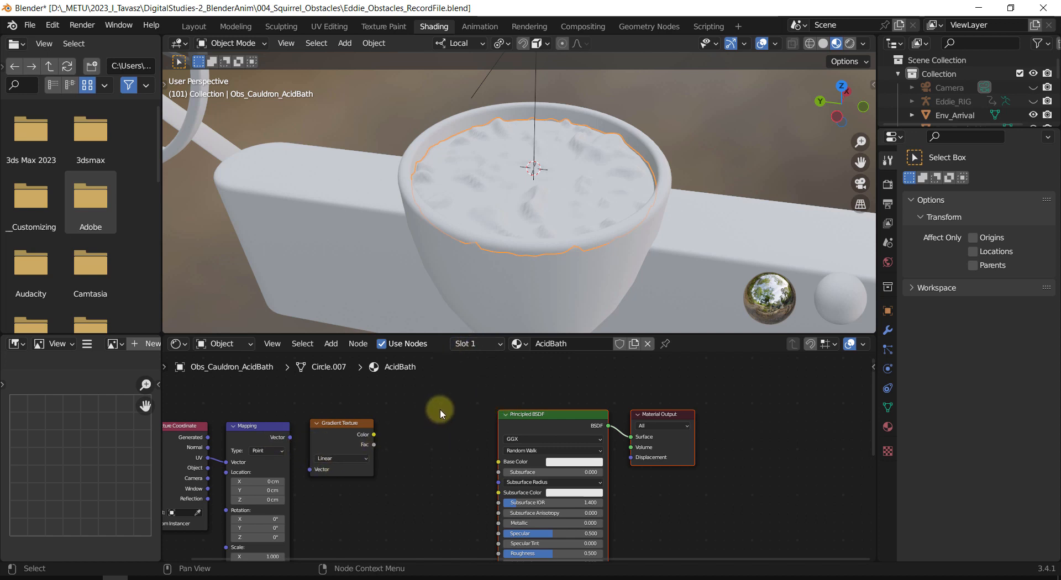
key("shift+a")
type("s")
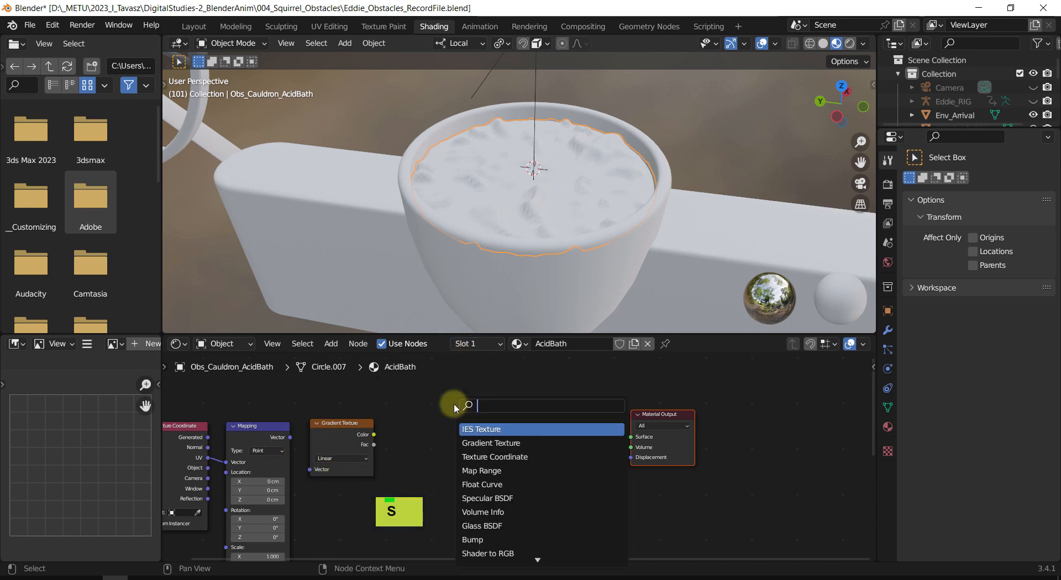
type("colo")
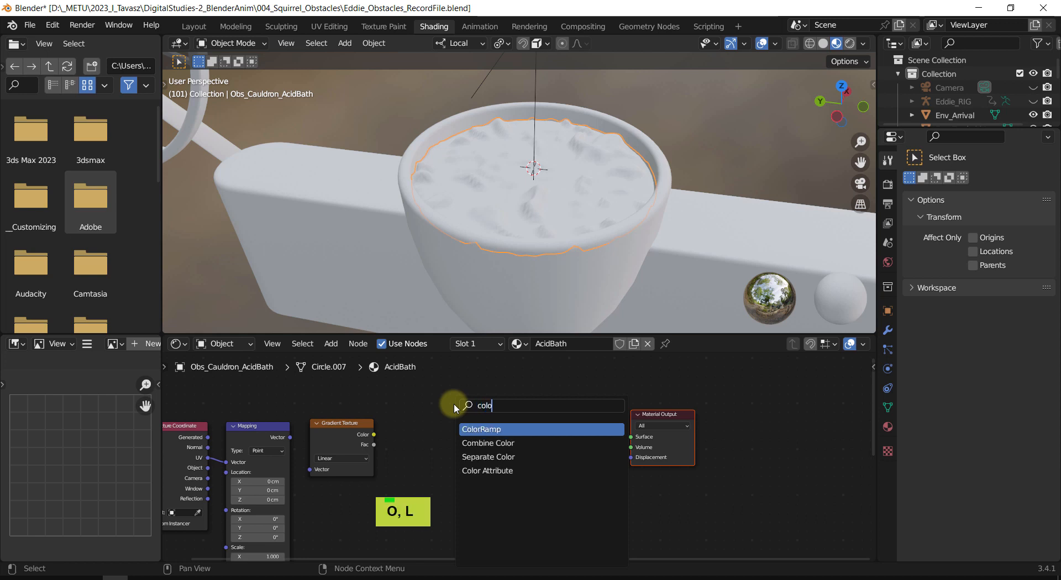
key("Return")
double_click(395, 428)
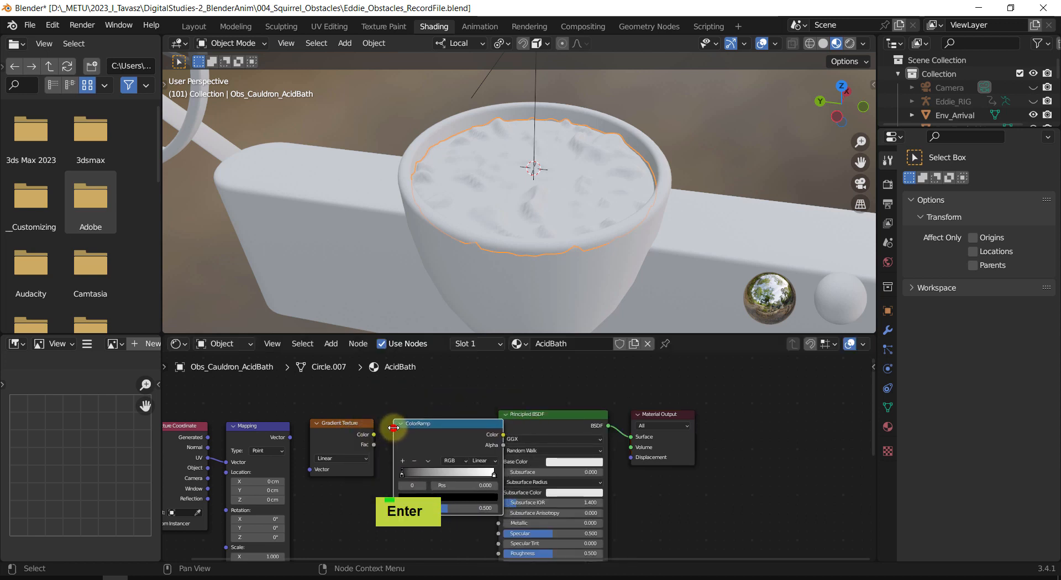
left_click_drag(552, 395, 722, 454)
left_click_drag(575, 417, 618, 418)
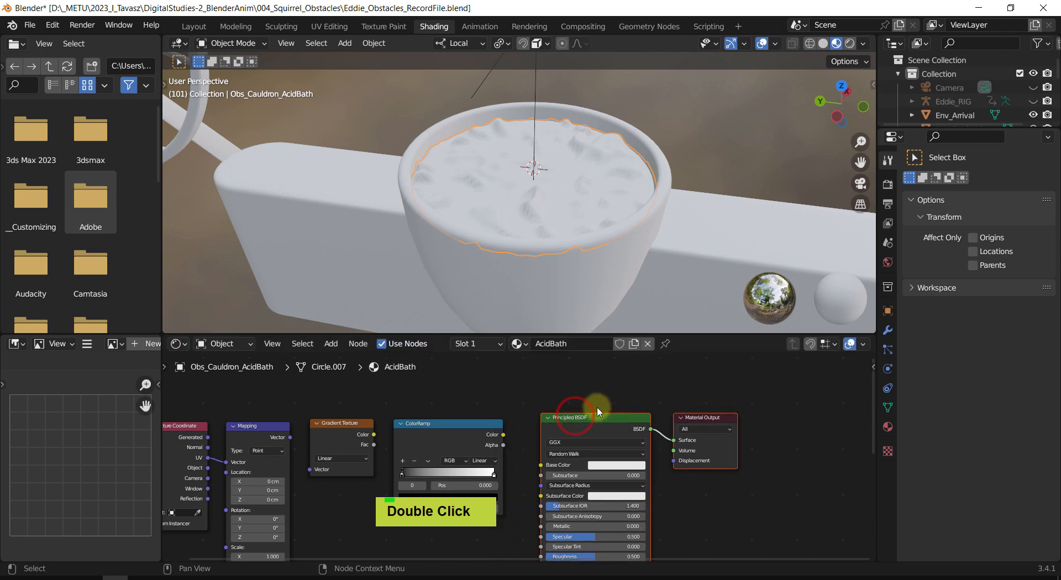
left_click(570, 387)
Link Mapping's Vector to the Gradient Texture, the gradient's Color to the ColorRamp's Fac, and the ramp's Color to Base Color.
middle_click_drag(303, 460, 343, 423, "shift")
scroll(316, 406, "up", 1, "shift")
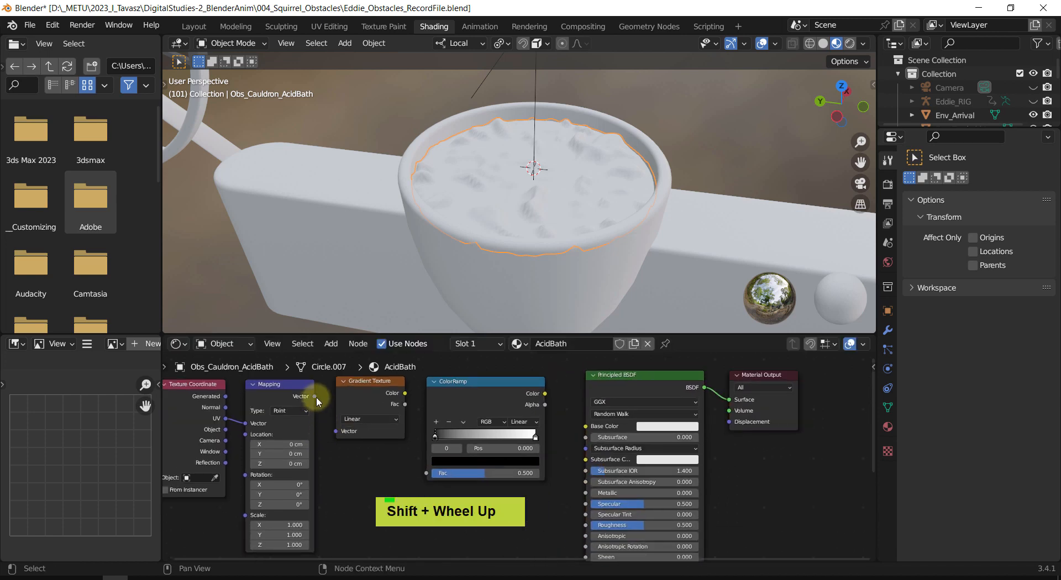
left_click_drag(314, 397, 336, 431)
left_click_drag(405, 392, 426, 475)
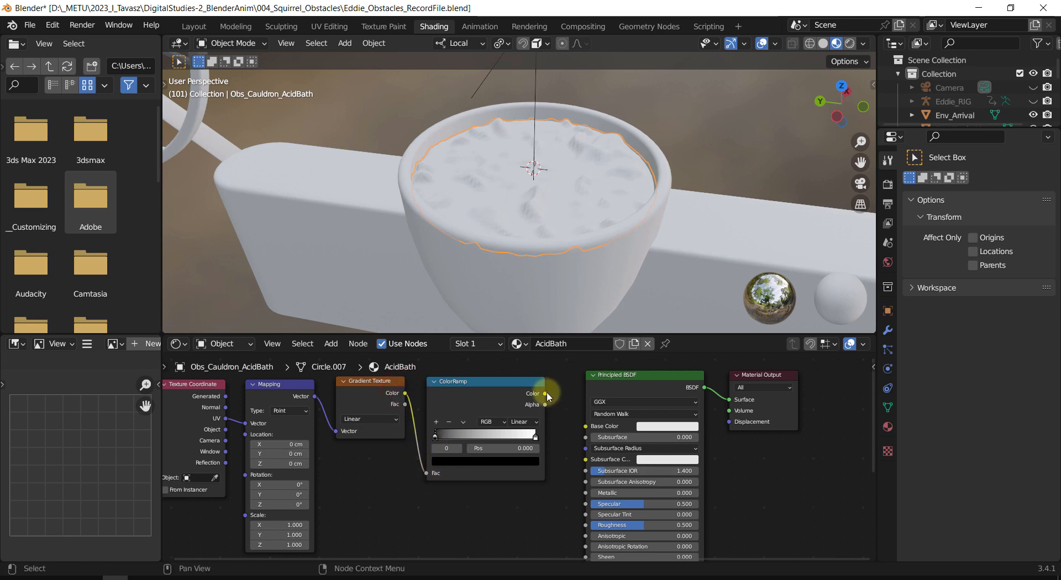
left_click_drag(547, 396, 583, 432)
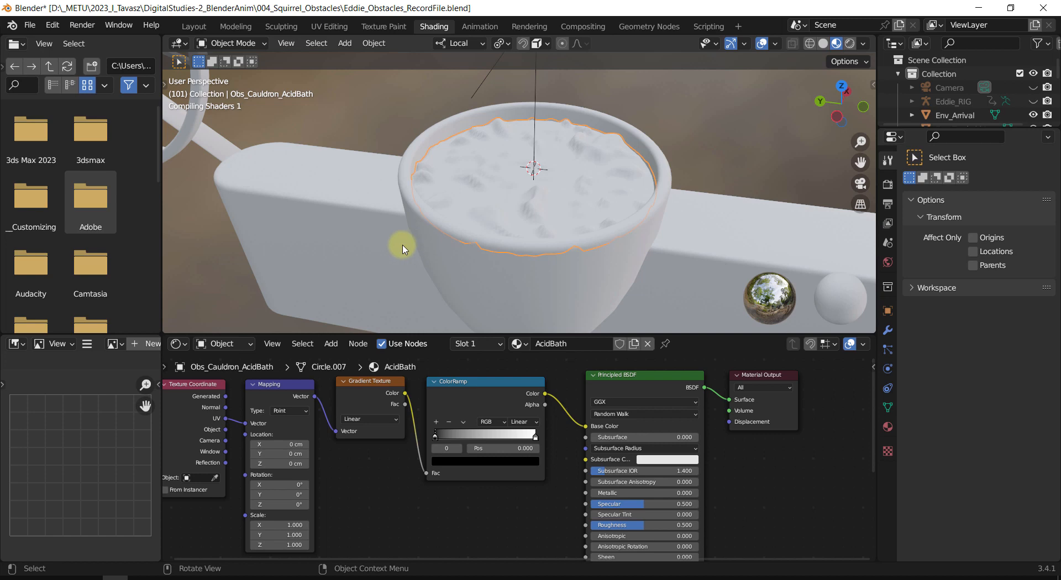
Feed the Mapping node's Vector input from the Texture Coordinate's Object output instead of UV.
middle_click_drag(403, 244, 462, 265)
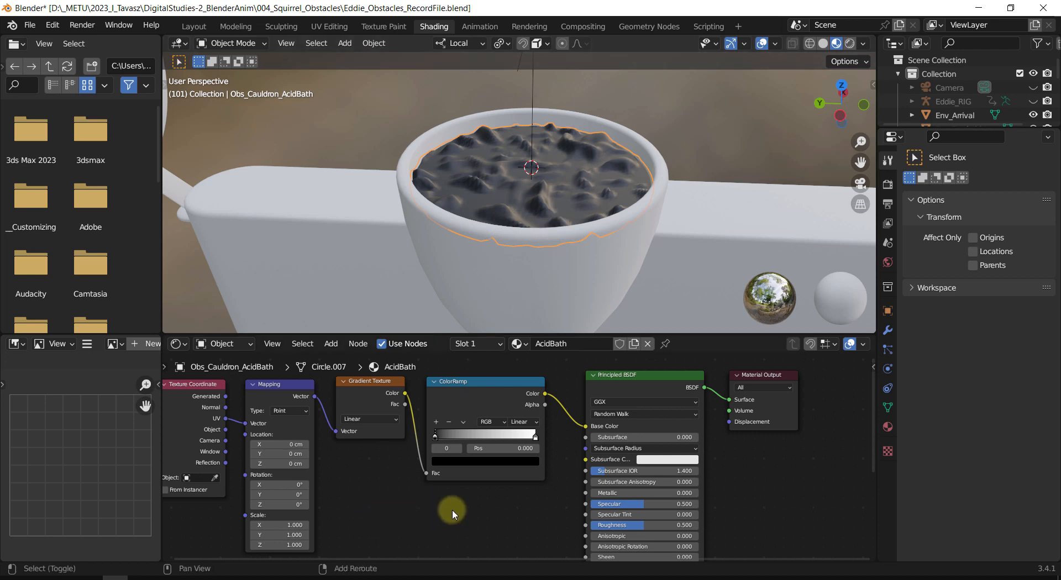
middle_click_drag(403, 476, 501, 472)
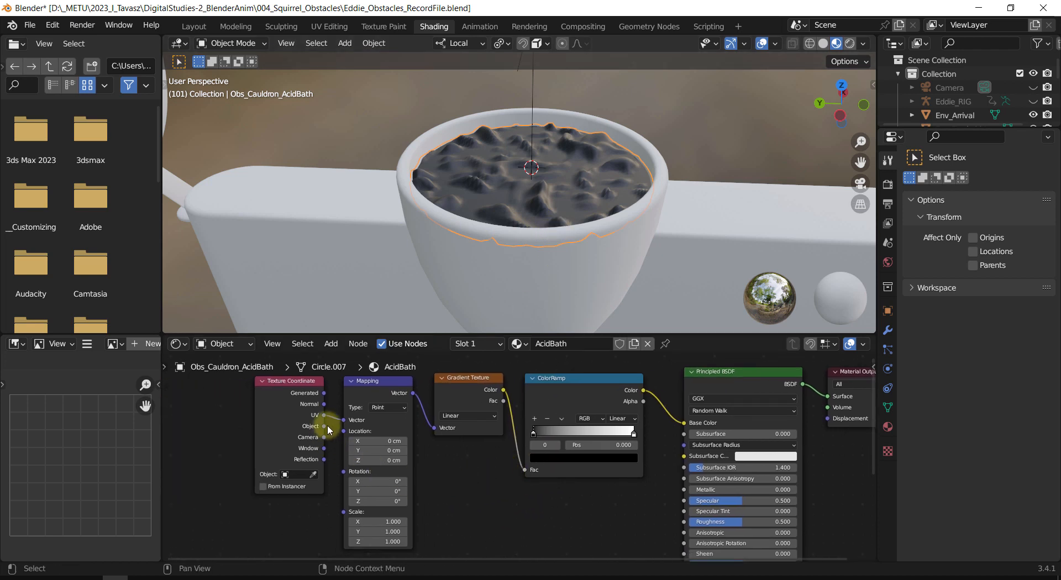
left_click_drag(324, 427, 344, 421)
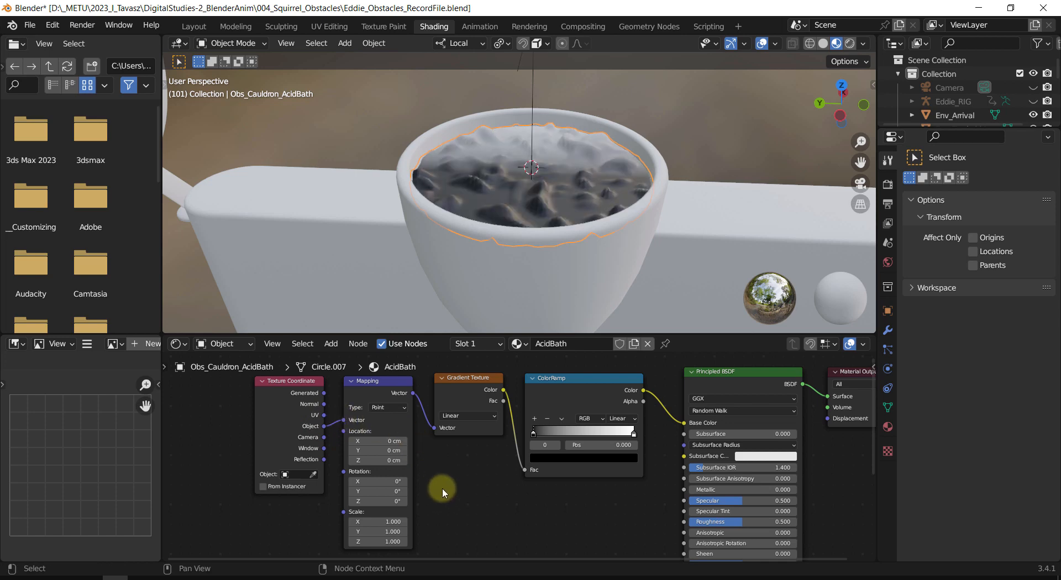
Examine the direction of the gradient across the acid surface from above, from the side and up close.
middle_click_drag(516, 199, 538, 195)
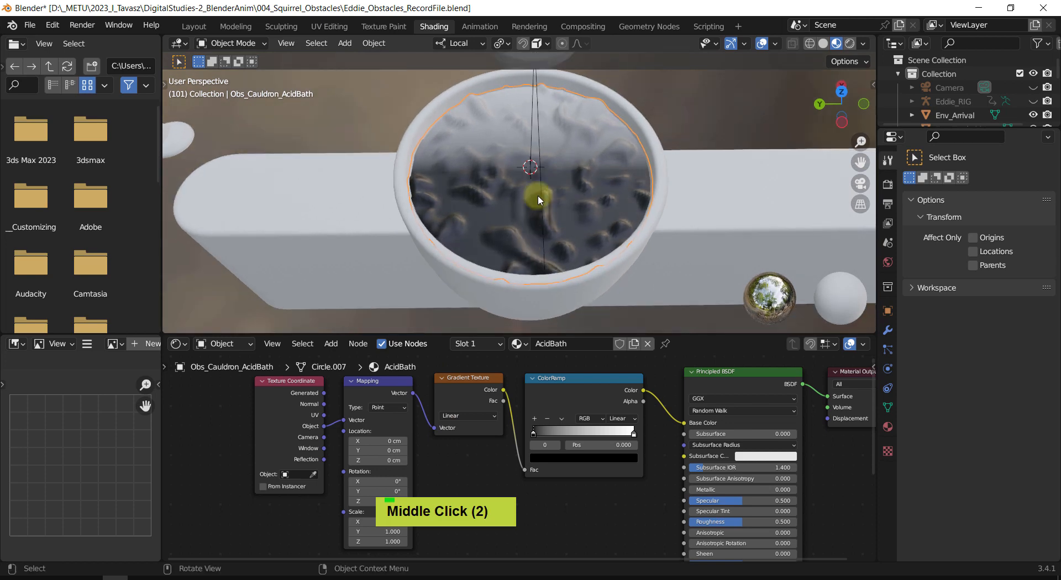
middle_click_drag(540, 255, 567, 179)
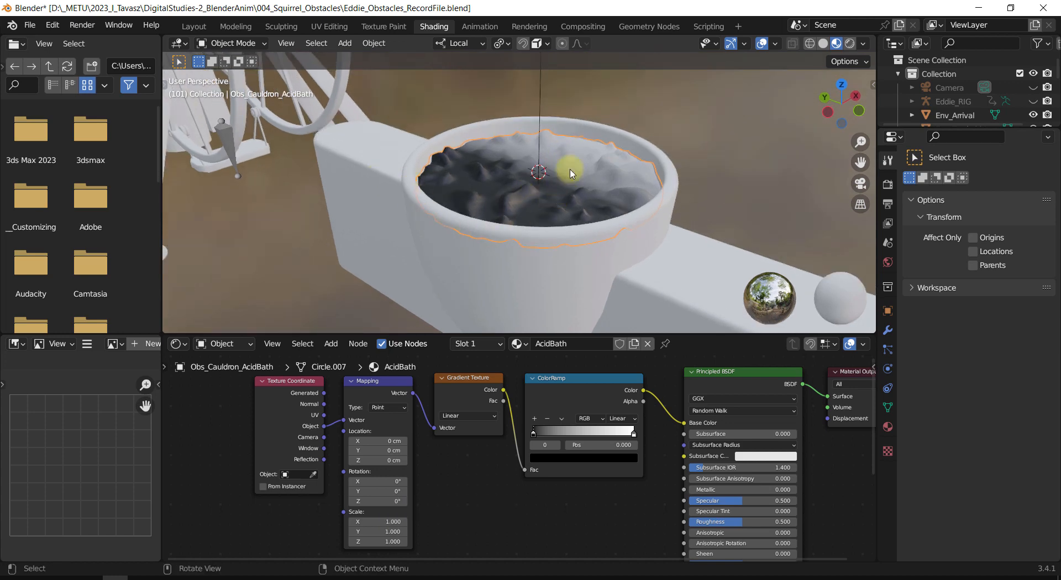
middle_click_drag(481, 225, 542, 197)
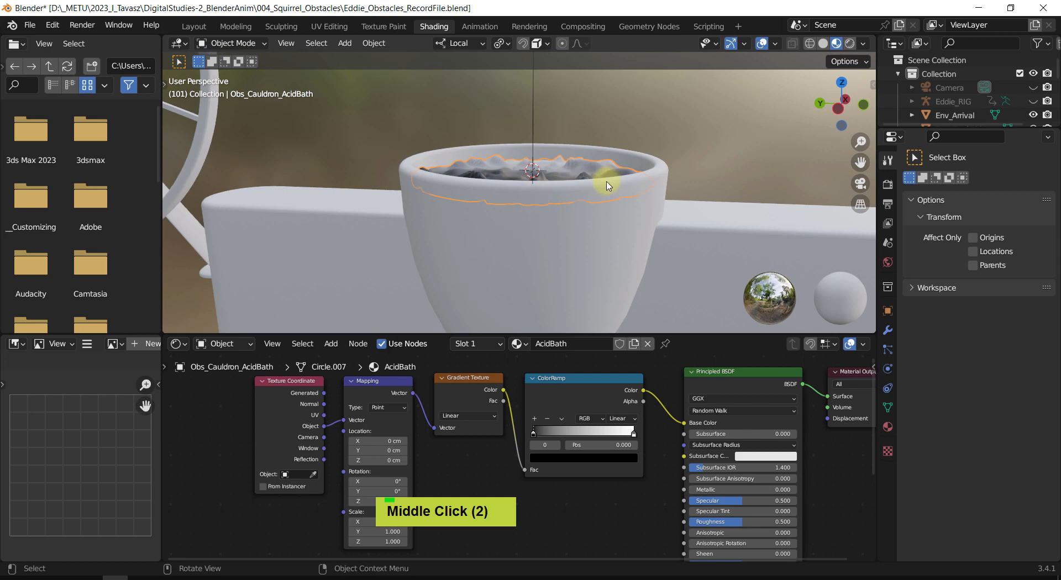
middle_click_drag(611, 180, 537, 184)
scroll(533, 189, "up", 2)
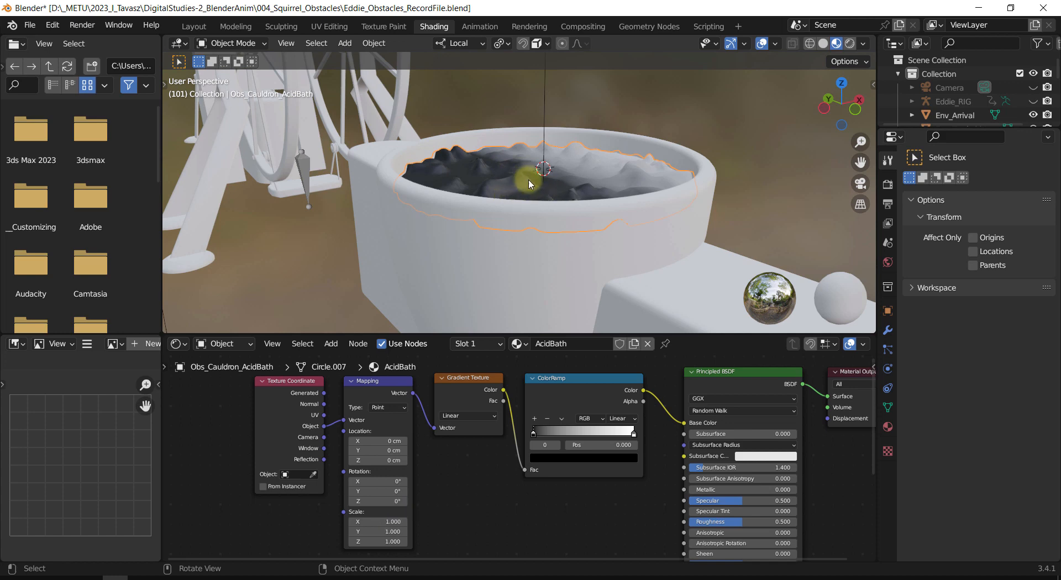
middle_click_drag(525, 182, 521, 196)
scroll(519, 199, "up", 2)
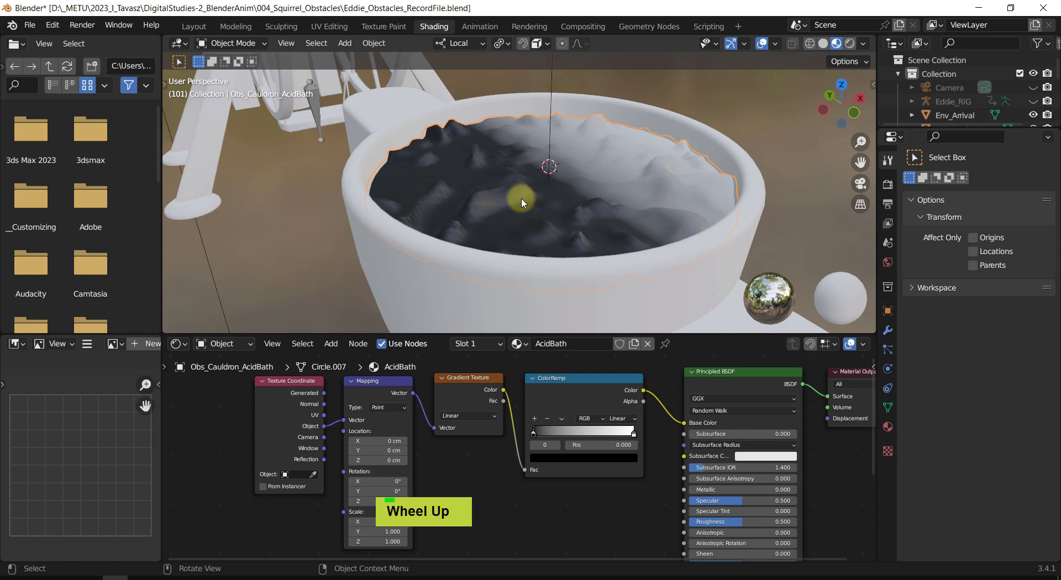
Set the Mapping node's Y rotation to 90° and its Z scale to -10.3 to run the gradient along the acid's height.
left_click(381, 491)
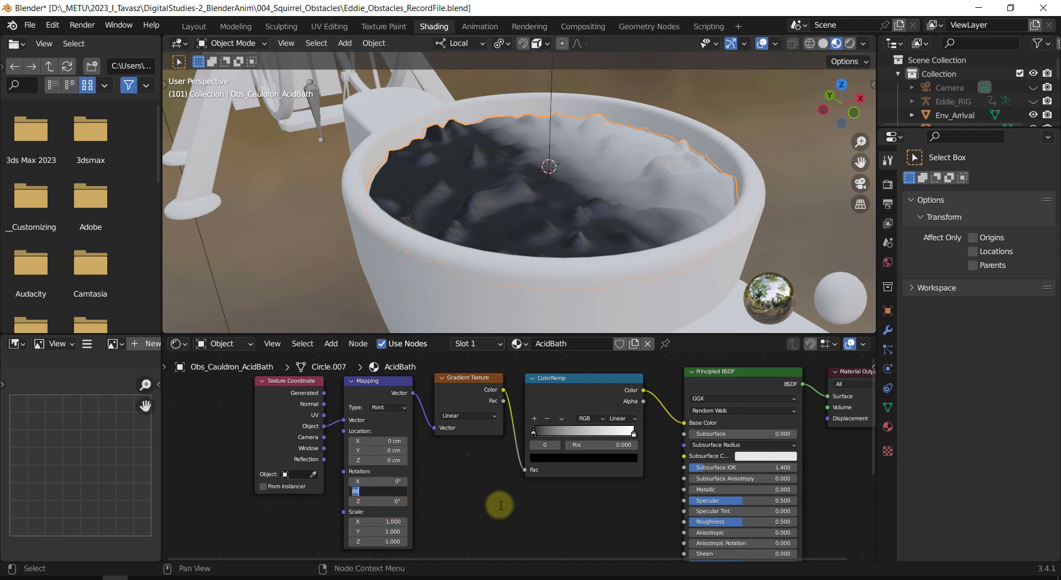
type("90")
key("Return")
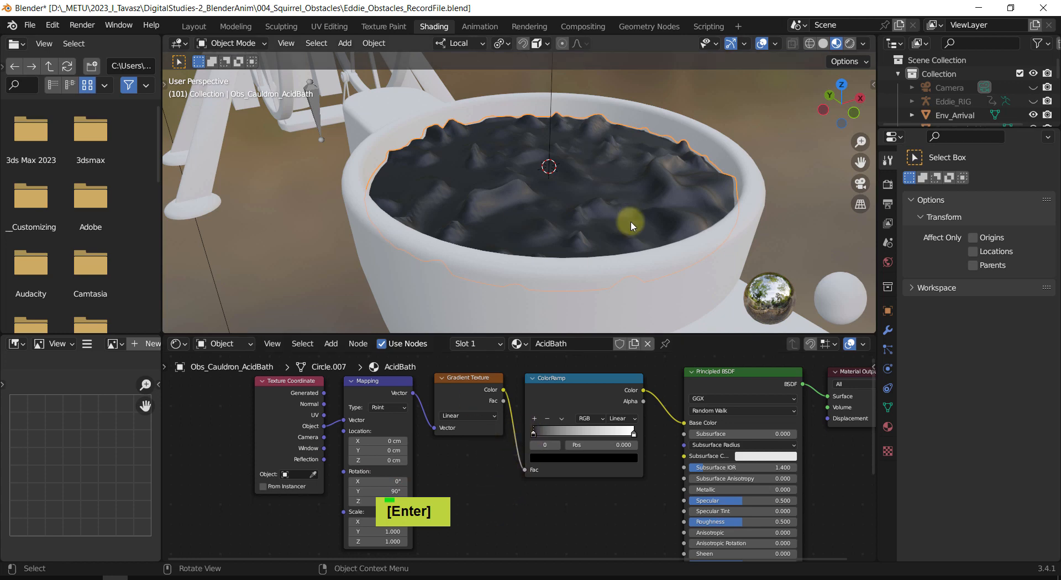
middle_click_drag(631, 221, 576, 215)
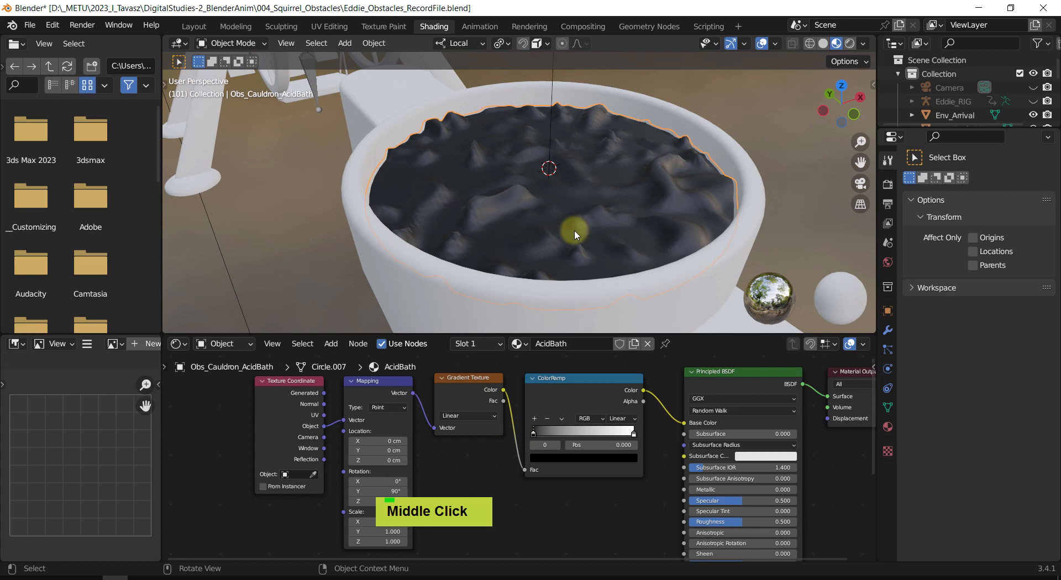
left_click_drag(384, 540, 262, 535)
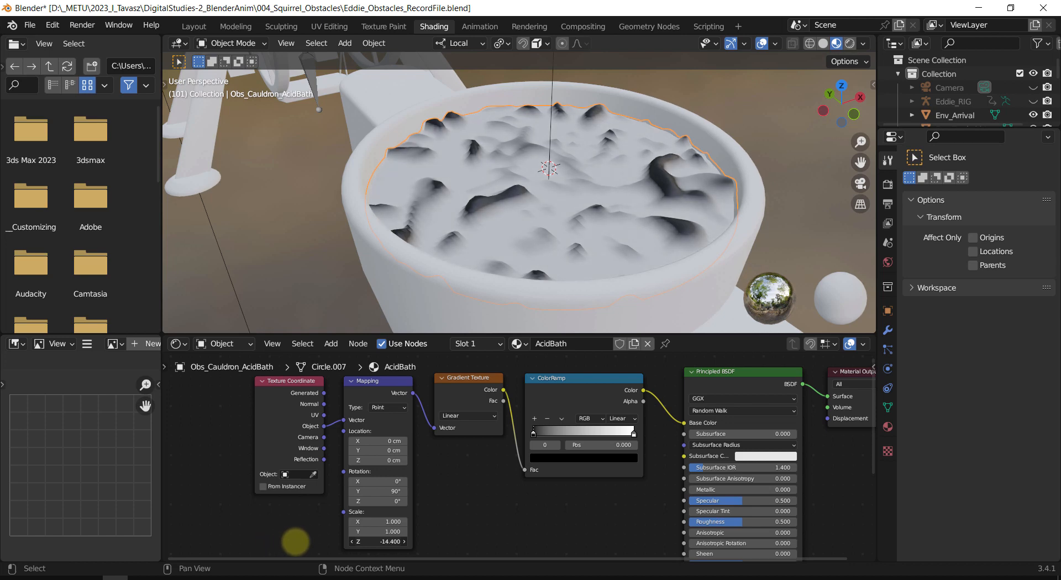
left_click_drag(295, 541, 324, 539)
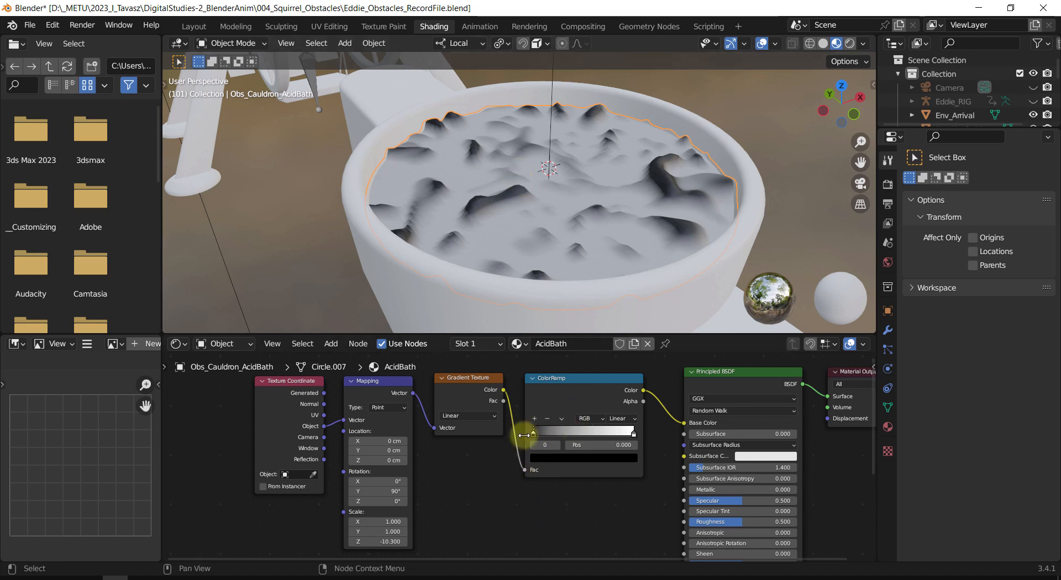
Recolor the ColorRamp's first stop from black to a bright, saturated red.
left_click(557, 463)
left_click_drag(611, 351, 613, 326)
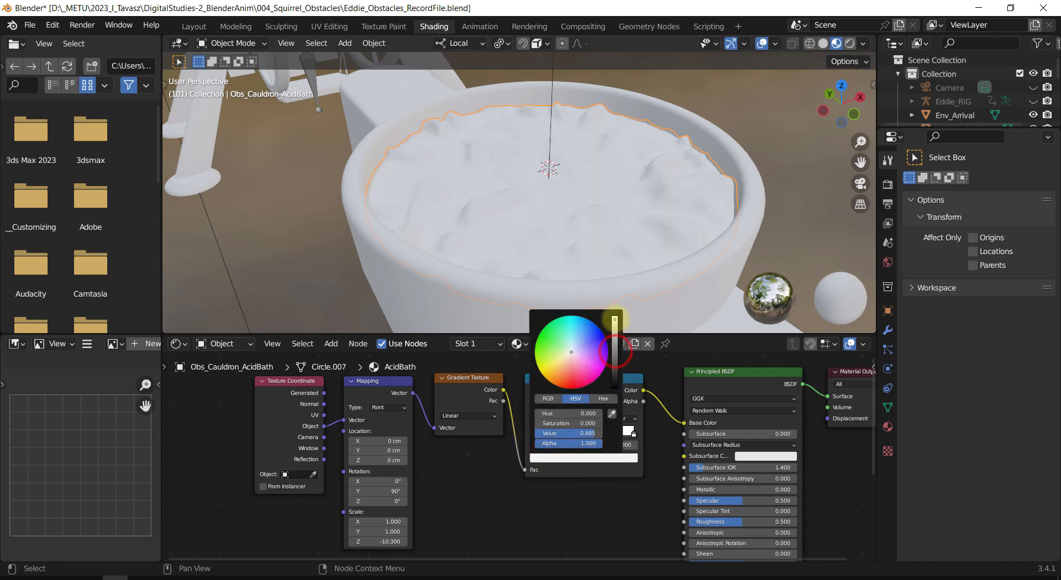
left_click(597, 341)
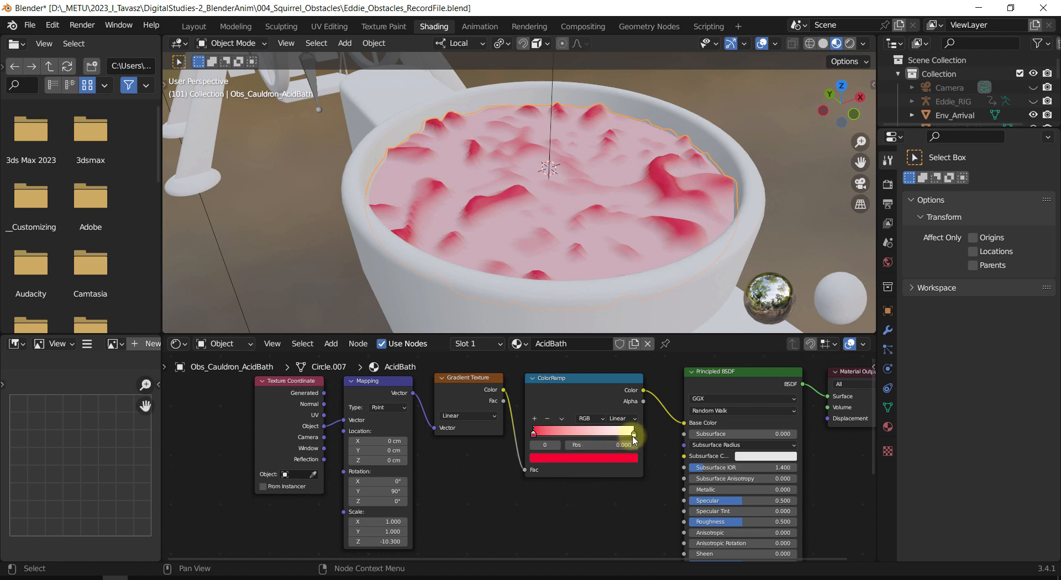
Add a middle stop at position 0.500 on the ColorRamp and color it a saturated yellow-orange.
left_click(534, 419)
left_click(578, 459)
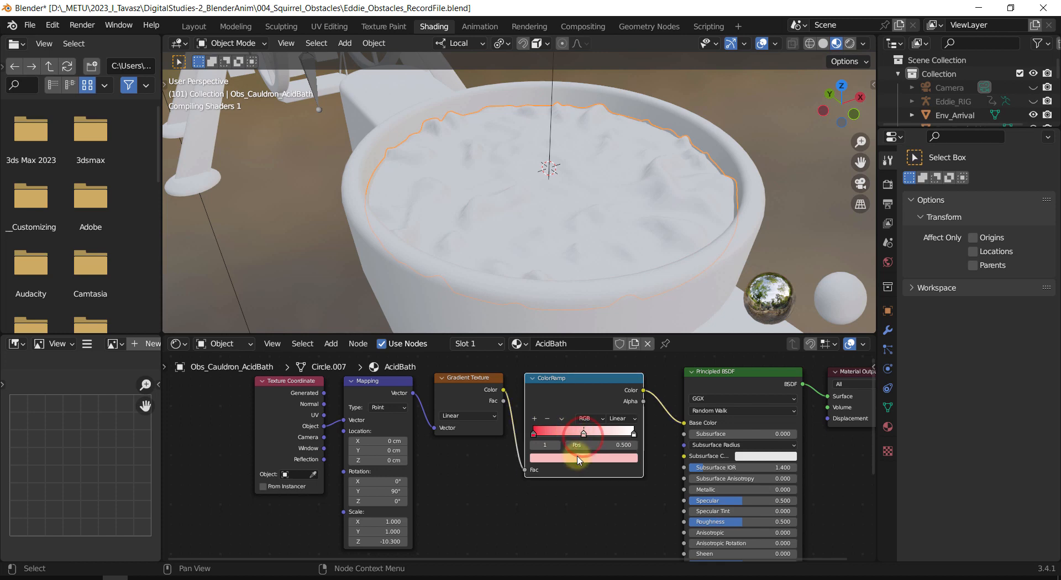
double_click(576, 458)
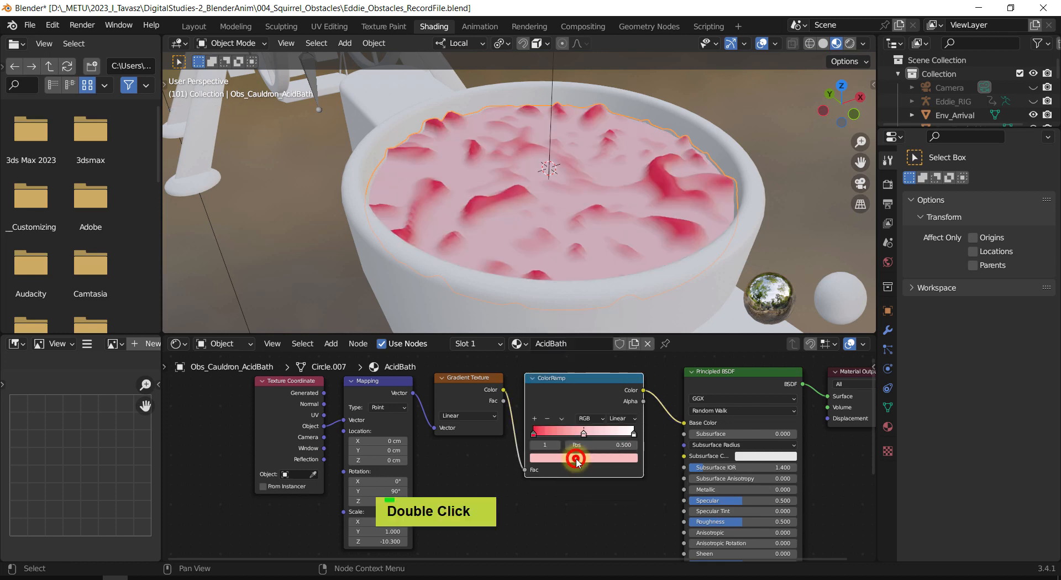
left_click(554, 371)
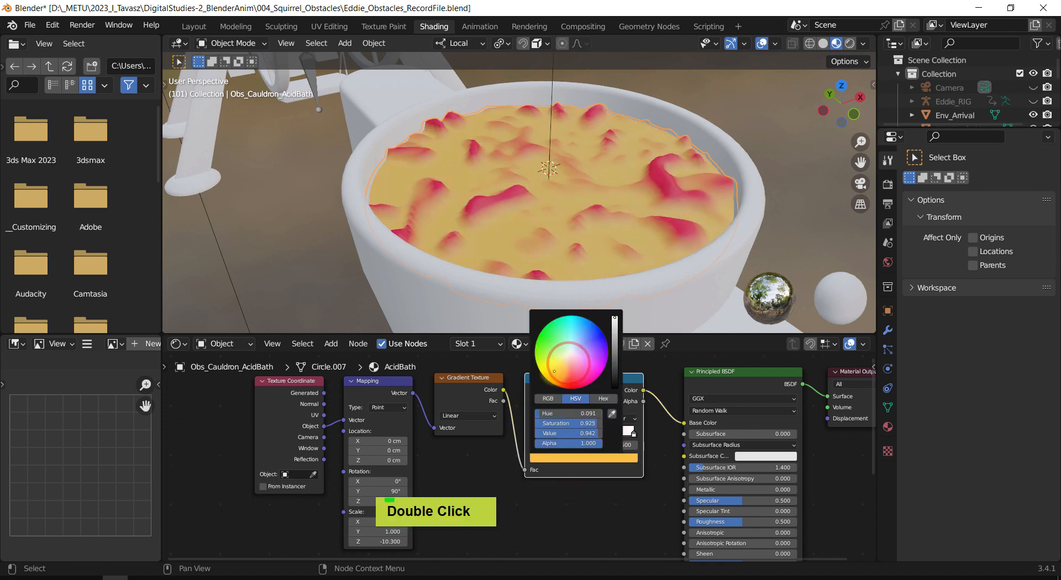
left_click_drag(548, 371, 551, 374)
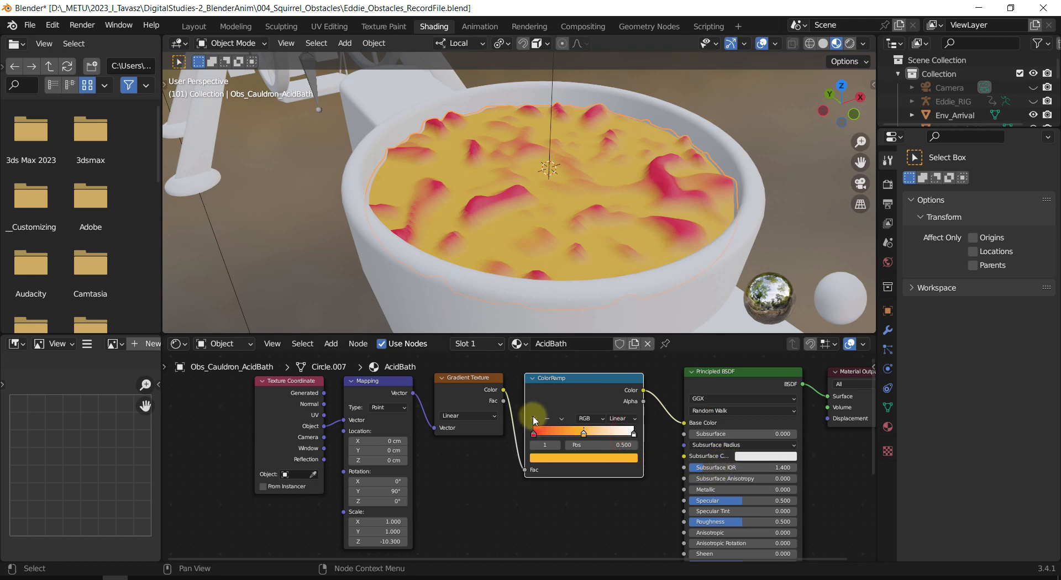
Recolor the ColorRamp's end stop at position 1.000 to bright green, with hue about 0.331 and saturation about 0.967.
double_click(633, 433)
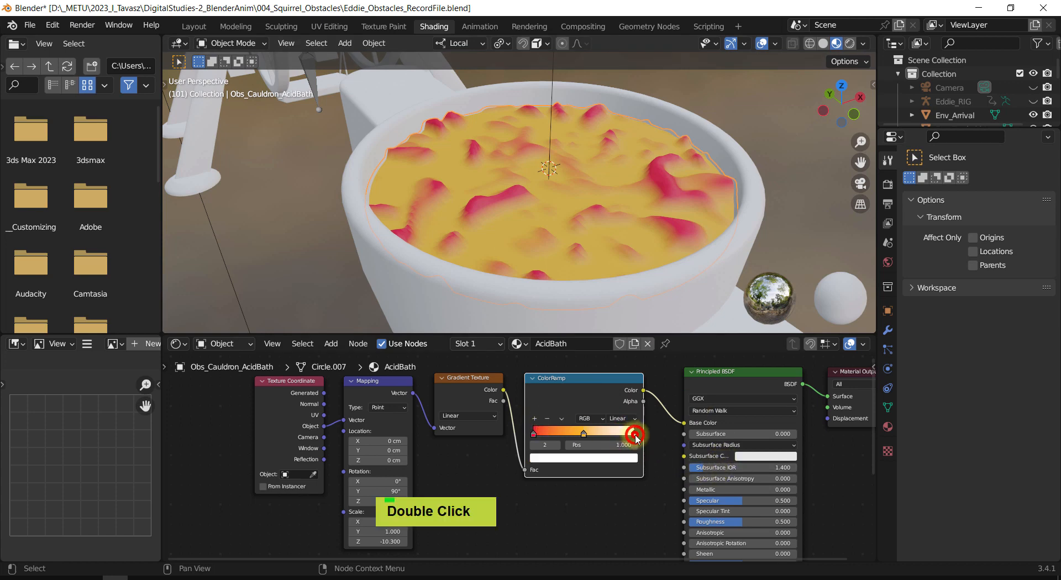
left_click(612, 459)
left_click_drag(563, 358, 541, 339)
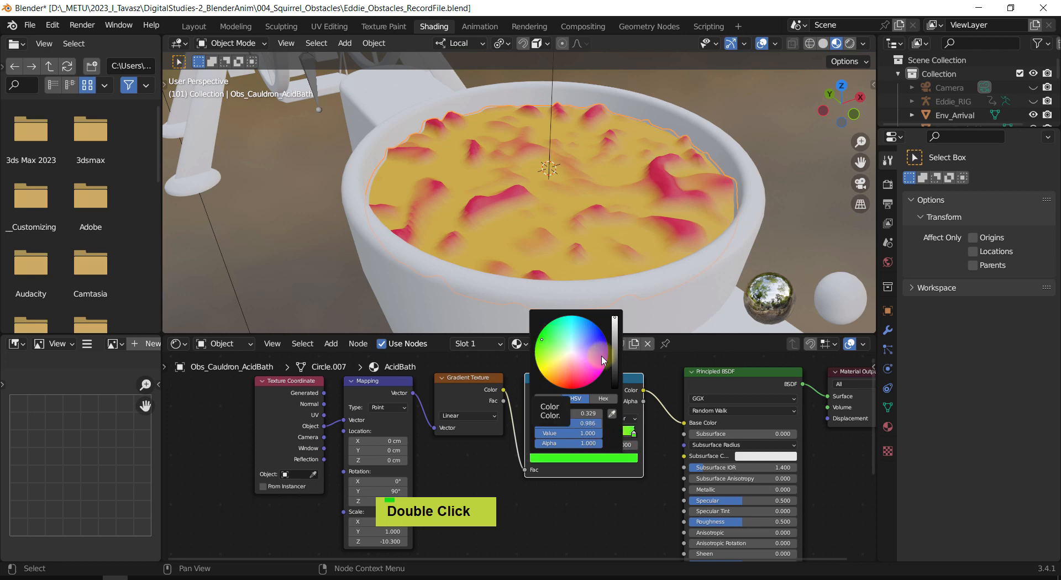
mouse_move(543, 339)
left_mouse_down()
mouse_move(546, 347)
mouse_move(543, 337)
left_mouse_up()
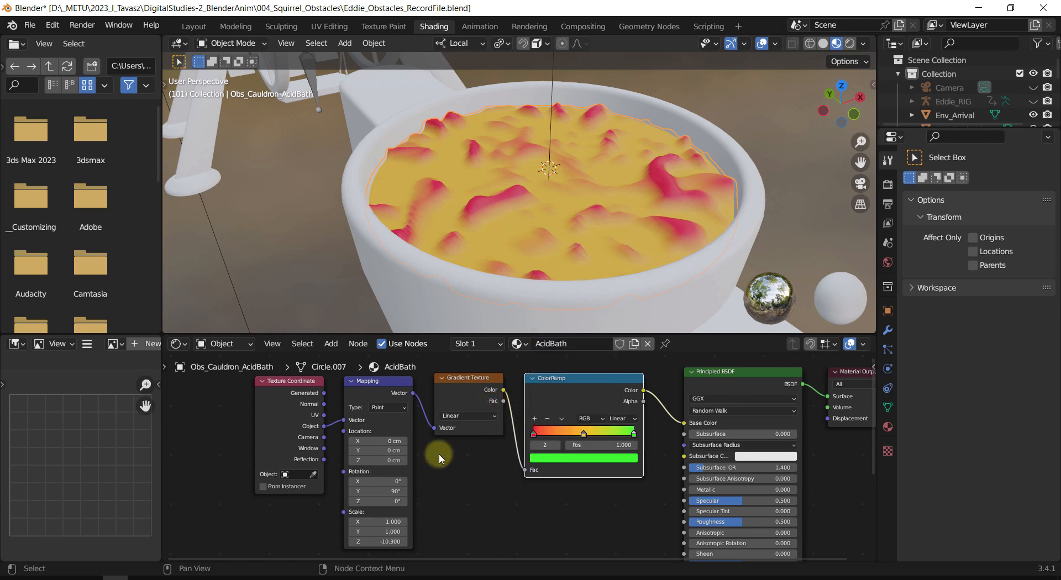
Set the Mapping node's Z scale to -24.6 and check the color spread on the acid surface from above.
left_click_drag(383, 541, 321, 537)
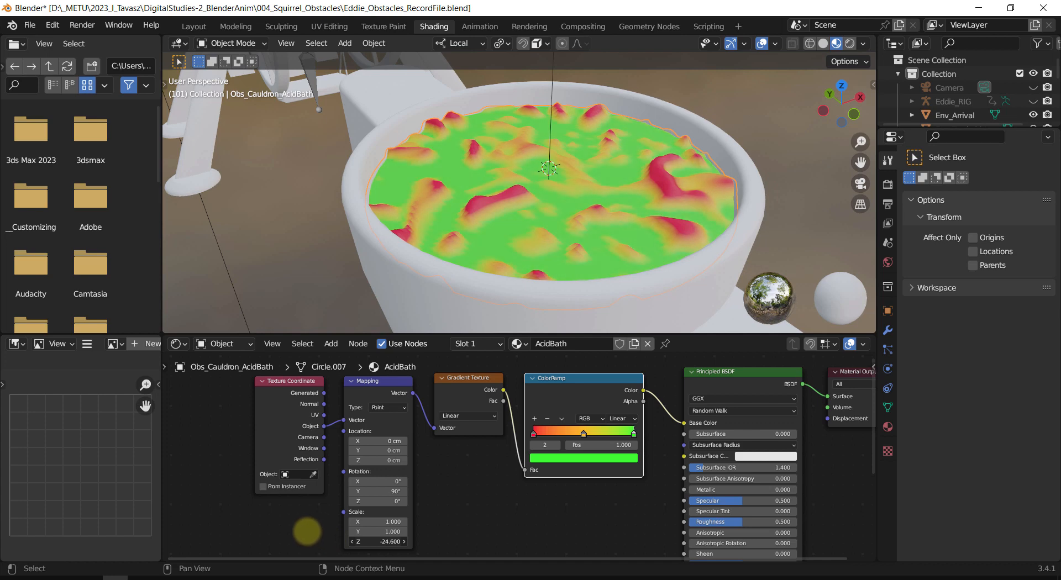
middle_click_drag(460, 249, 495, 297)
scroll(492, 234, "down", 2)
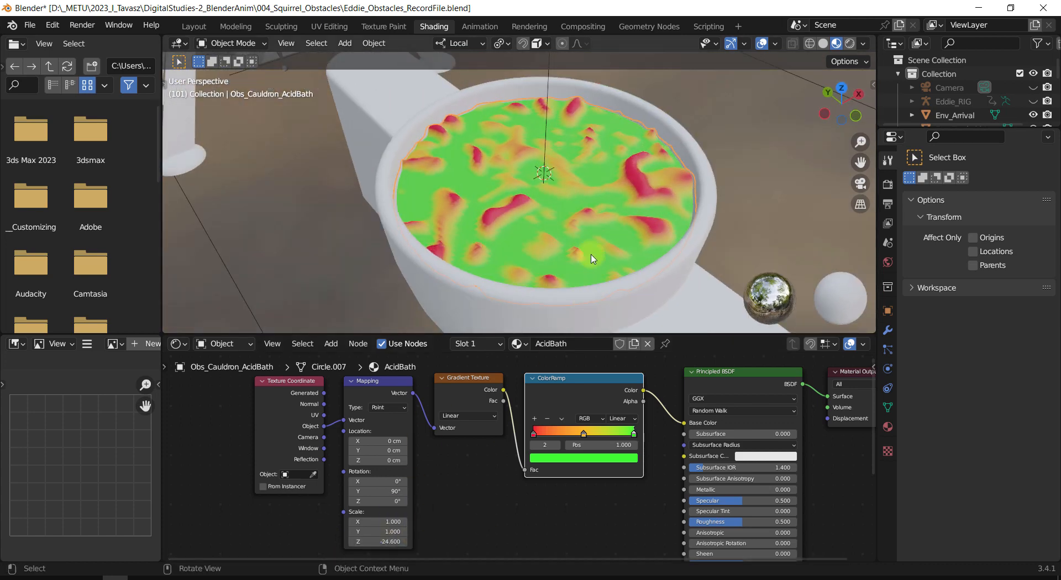
mouse_move(592, 254)
middle_mouse_down("shift")
mouse_move(552, 265)
mouse_move(580, 240)
middle_mouse_up("shift")
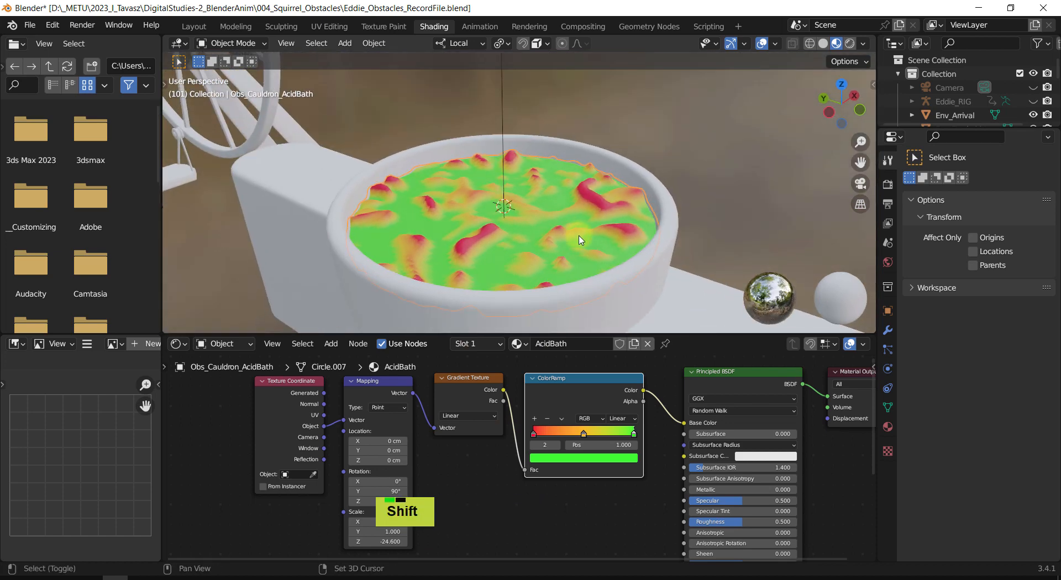
Play the animation and examine the colors on the rippling acid from the opposite side and up close.
key("shift+space")
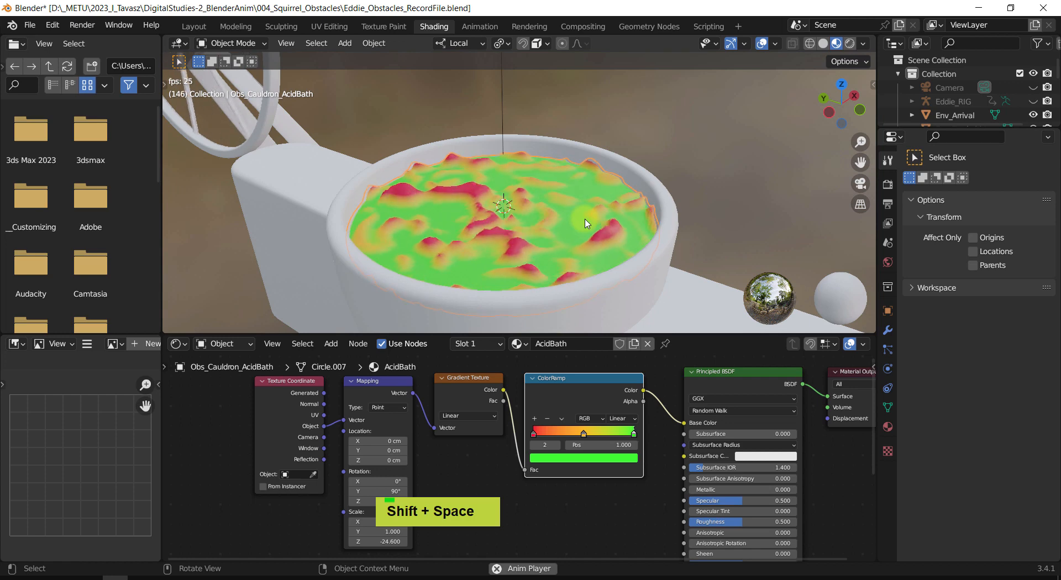
middle_click_drag(580, 239, 461, 232)
scroll(457, 230, "down", 2)
scroll(458, 230, "down", 3)
middle_click_drag(505, 285, 521, 211)
scroll(499, 265, "up", 4)
scroll(521, 212, "up", 1)
scroll(521, 212, "up", 4)
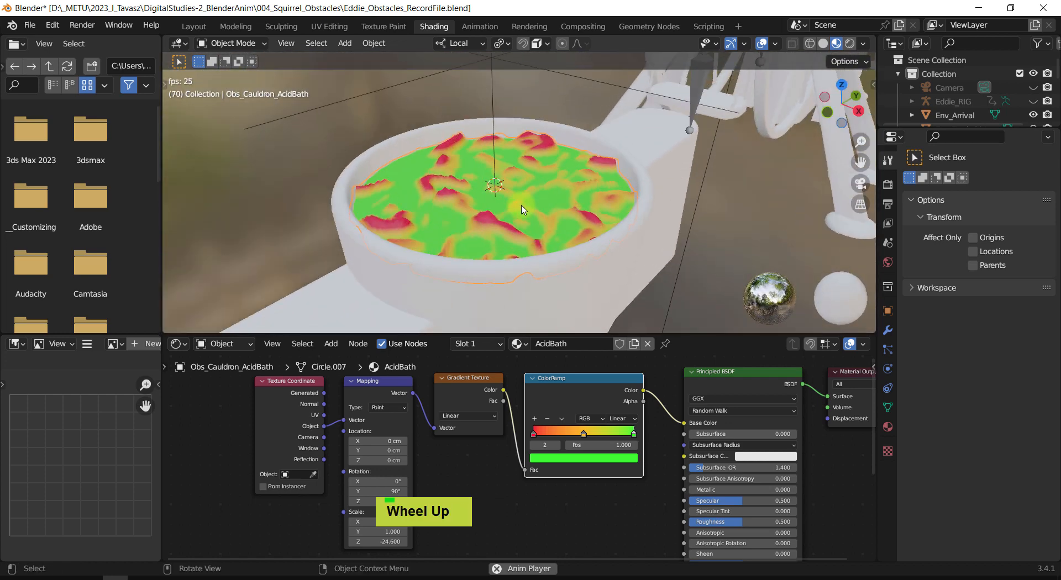
Set the Mapping node's Z scale to -22.4 and darken the ColorRamp's green end stop to a value of about 0.289.
left_click(382, 541)
mouse_move(383, 541)
left_mouse_down()
mouse_move(432, 536)
mouse_move(371, 533)
mouse_move(397, 540)
mouse_move(387, 544)
left_mouse_up()
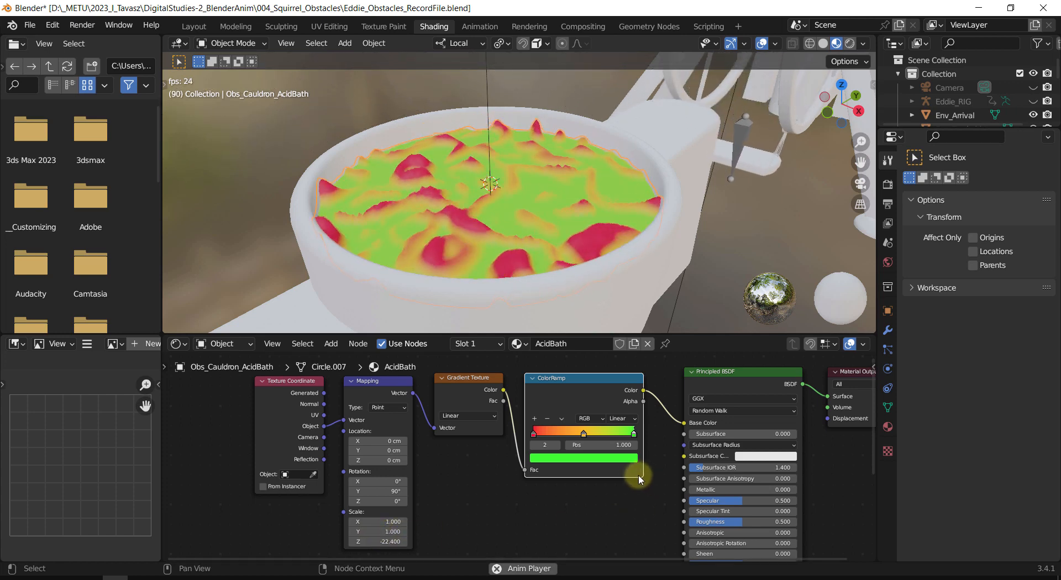
double_click(623, 461)
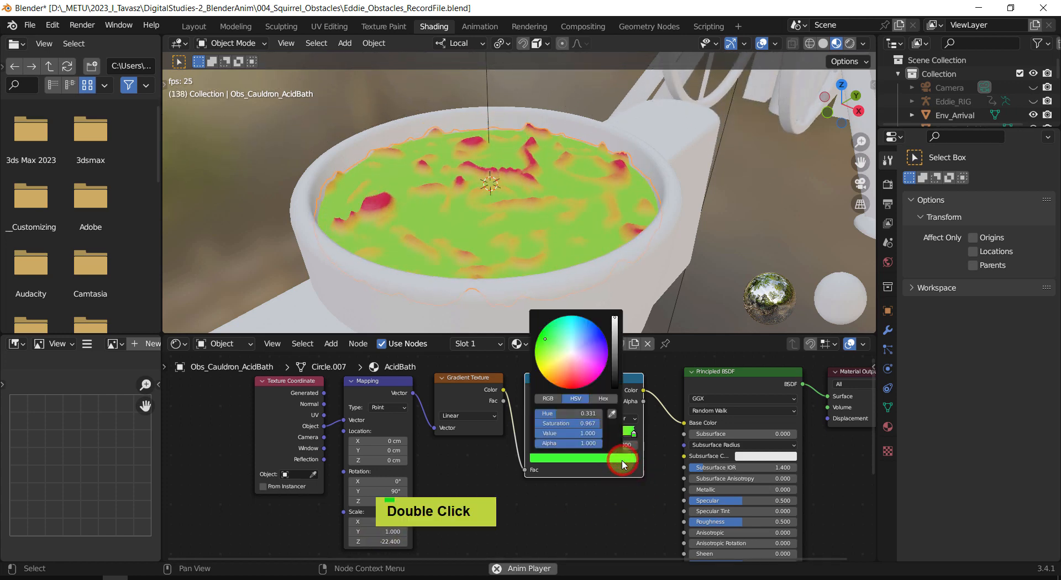
left_click_drag(615, 330, 614, 346)
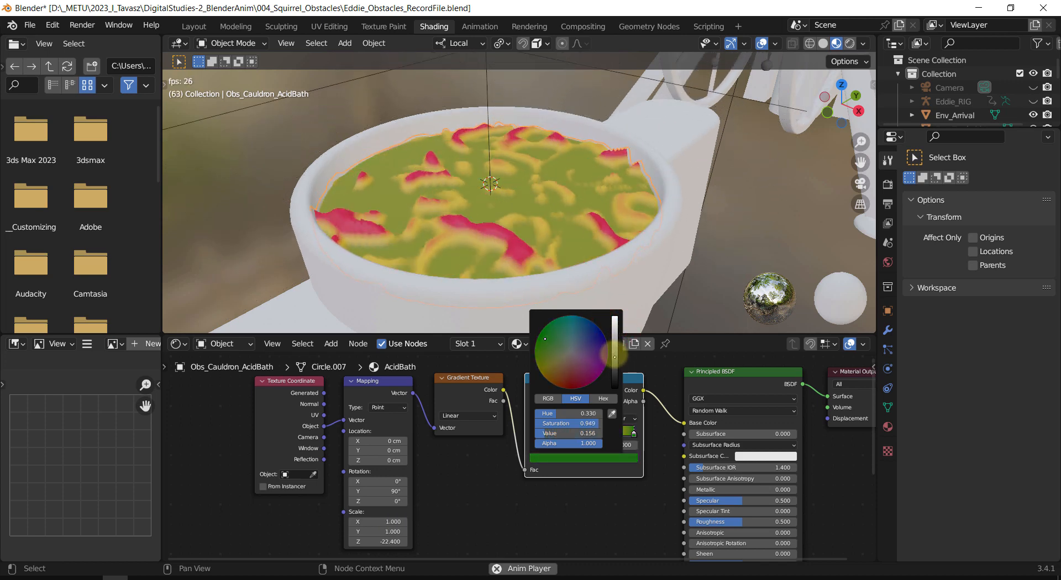
left_click_drag(614, 346, 614, 343)
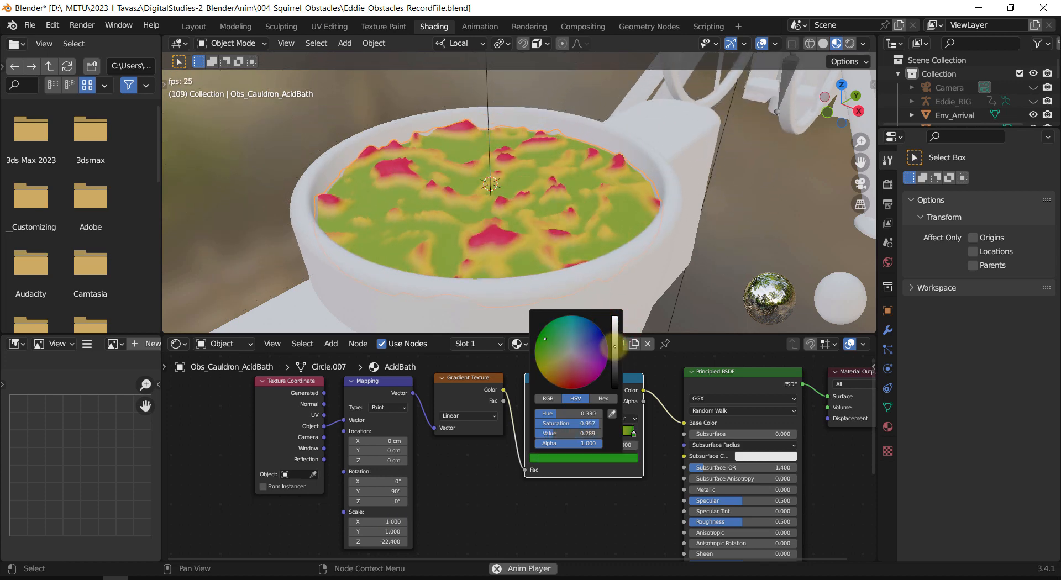
Examine the animated acid cauldron together with the wheel, the curved track and the rest of the obstacle course.
middle_click_drag(492, 505, 552, 470)
scroll(542, 472, "down", 1)
scroll(541, 473, "down", 1)
middle_click_drag(398, 274, 538, 278)
scroll(535, 278, "down", 6)
scroll(528, 276, "down", 1)
middle_click_drag(499, 234, 552, 298, "shift")
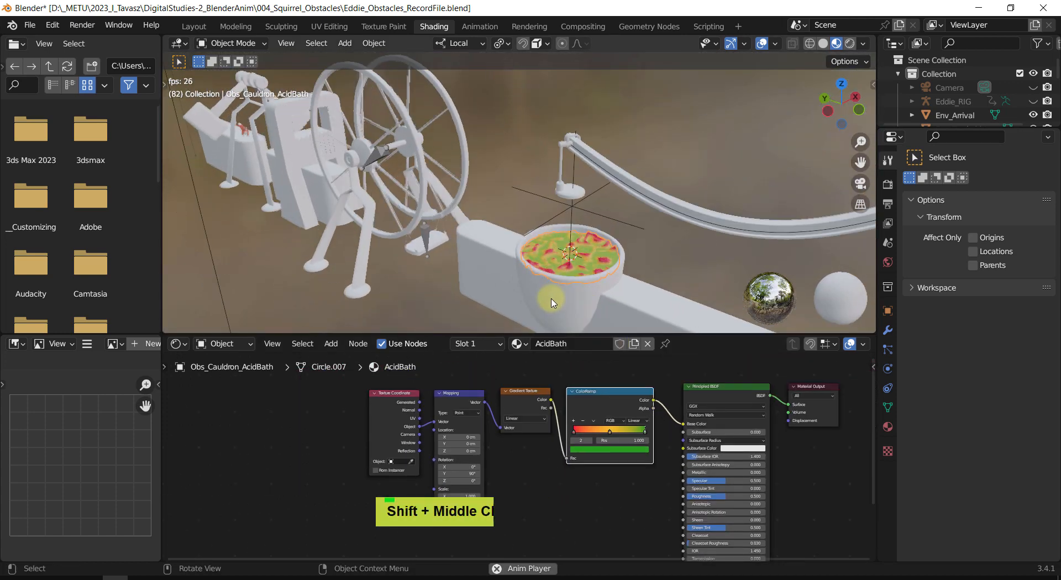
scroll(542, 282, "down", 2)
middle_click_drag(508, 229, 580, 256, "shift")
scroll(552, 277, "up", 2)
middle_click_drag(541, 222, 573, 257, "shift")
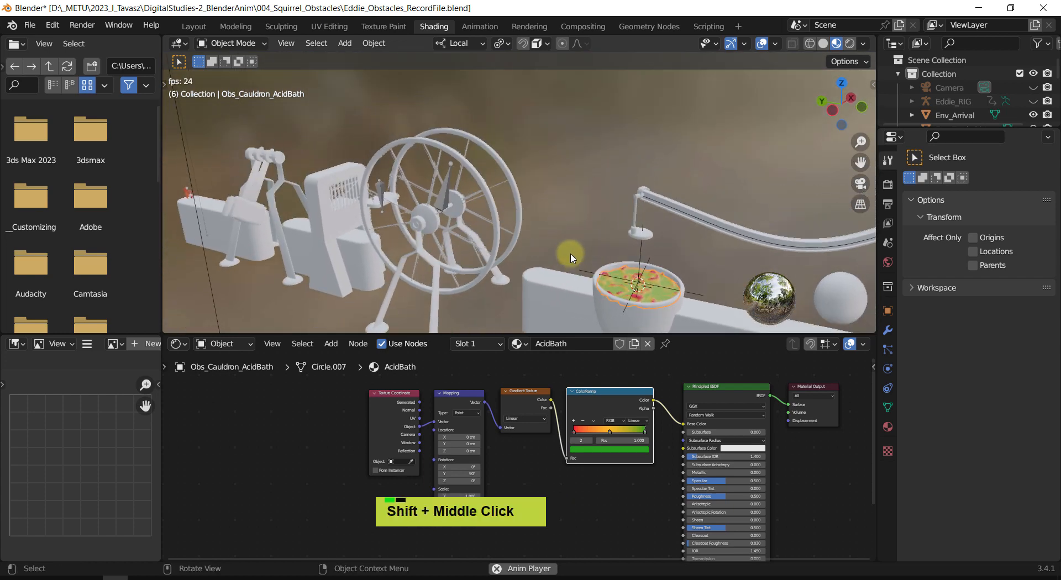
middle_click_drag(503, 240, 456, 201, "shift")
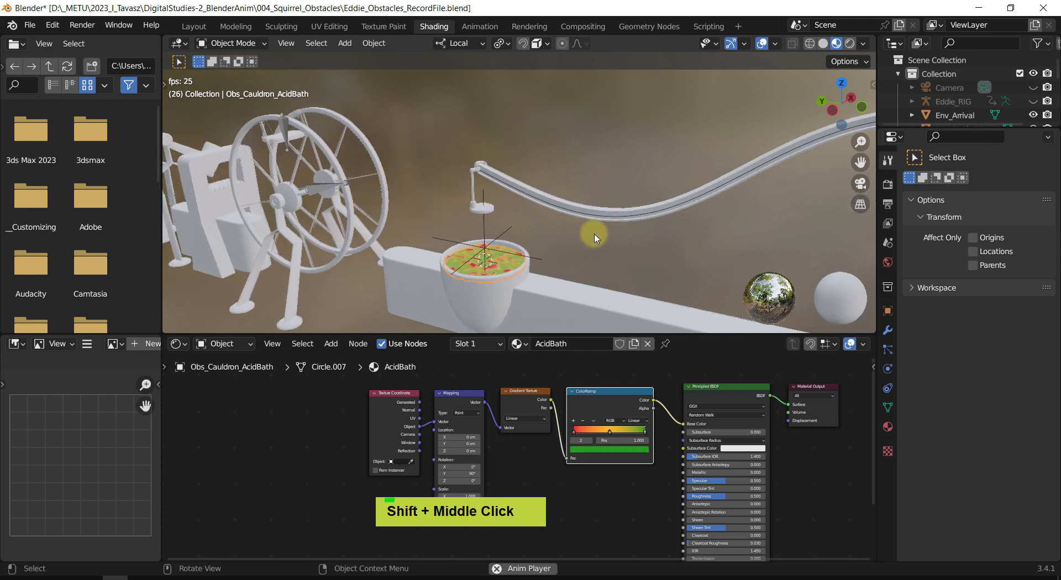
middle_click_drag(595, 238, 523, 277)
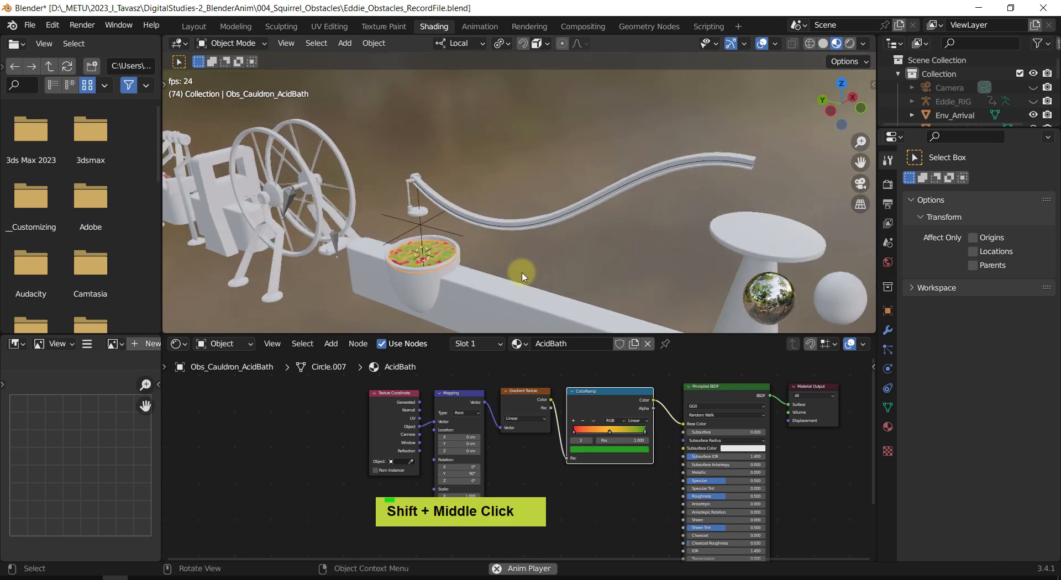
scroll(454, 244, "down", 2)
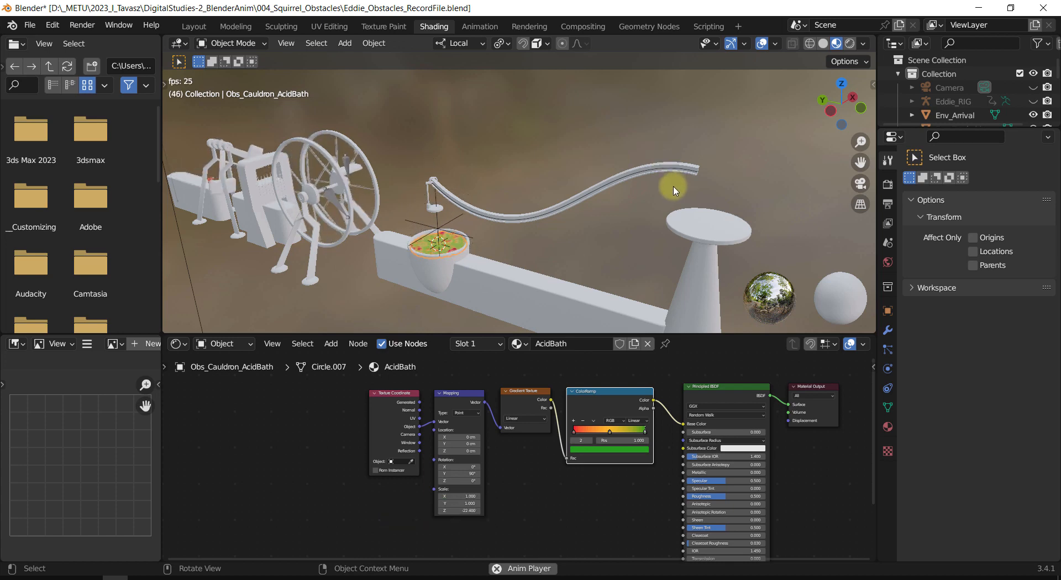
middle_click_drag(519, 227, 530, 237)
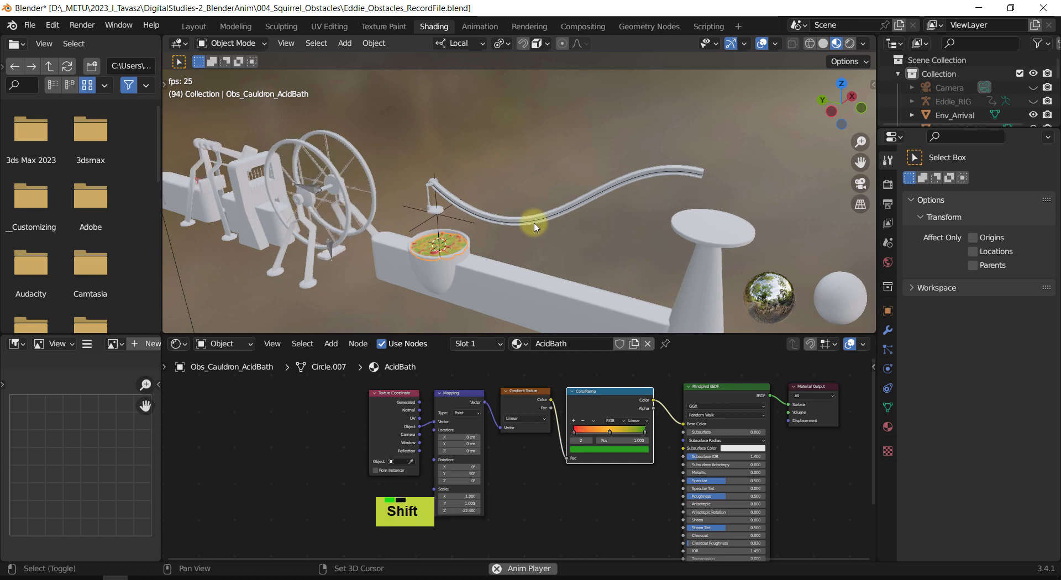
Stop the playback, return to frame 1 and switch to the Layout workspace with the cauldron in view.
key("shift+space")
key("shift+Left")
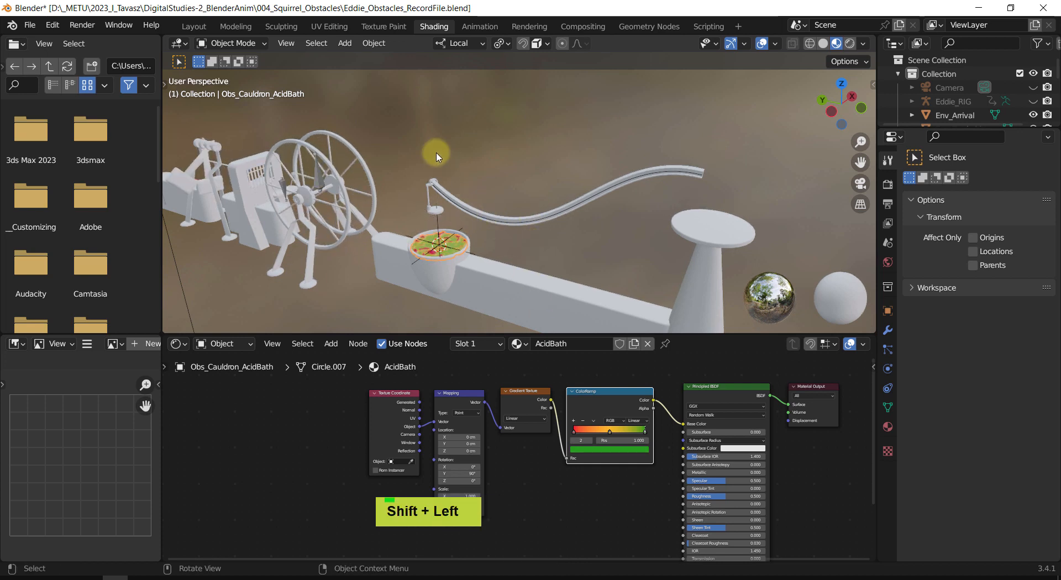
left_click(190, 26)
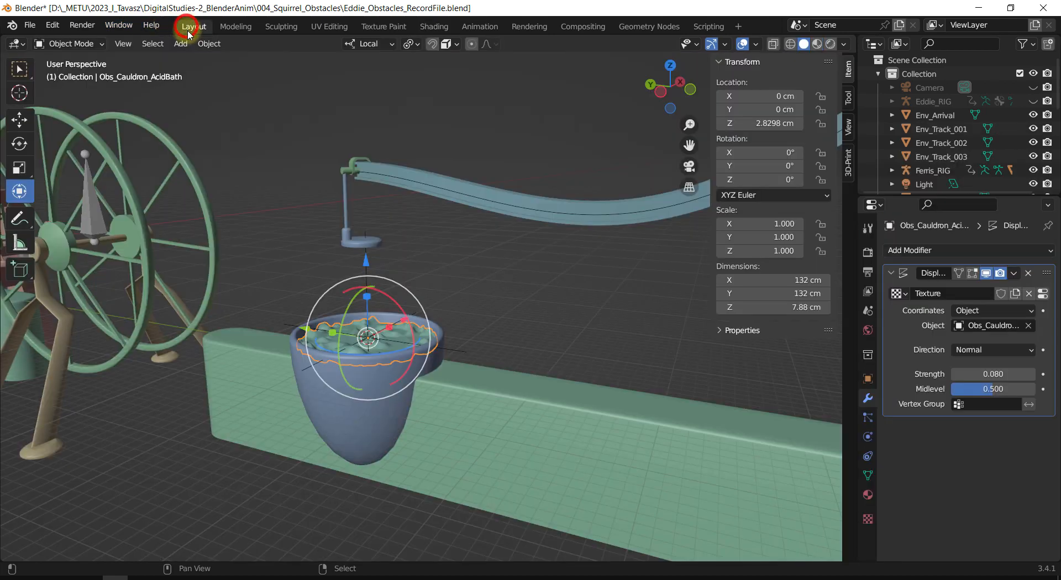
mouse_move(446, 242)
middle_mouse_down("shift")
mouse_move(473, 232)
mouse_move(479, 280)
mouse_move(440, 254)
middle_mouse_up("shift")
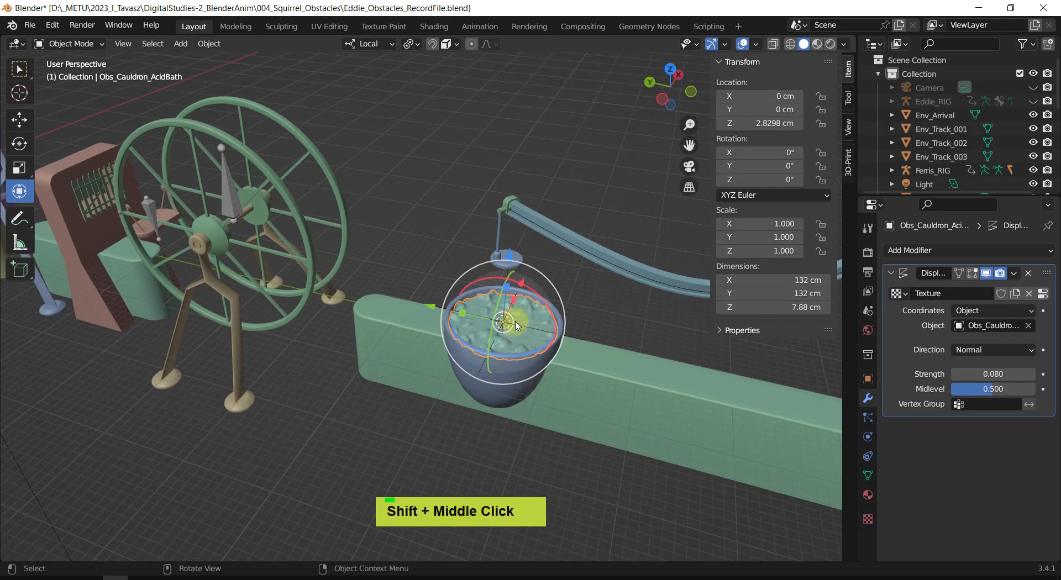
scroll(514, 328, "up", 2)
key("z")
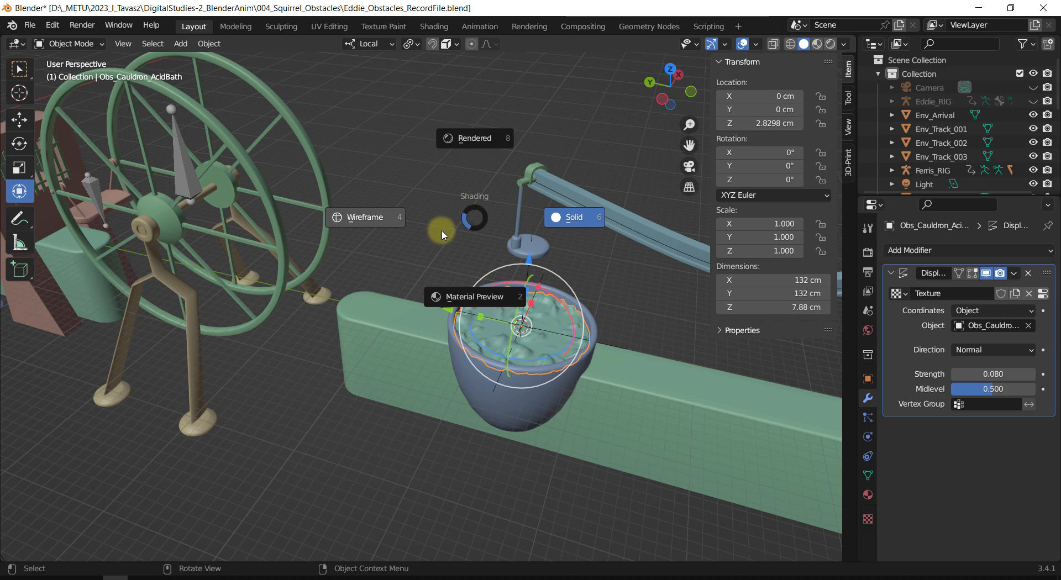
key("Escape")
Select the curved rail above the cauldron that carries the hanging foot platform.
scroll(448, 238, "down", 5)
scroll(459, 326, "up", 2)
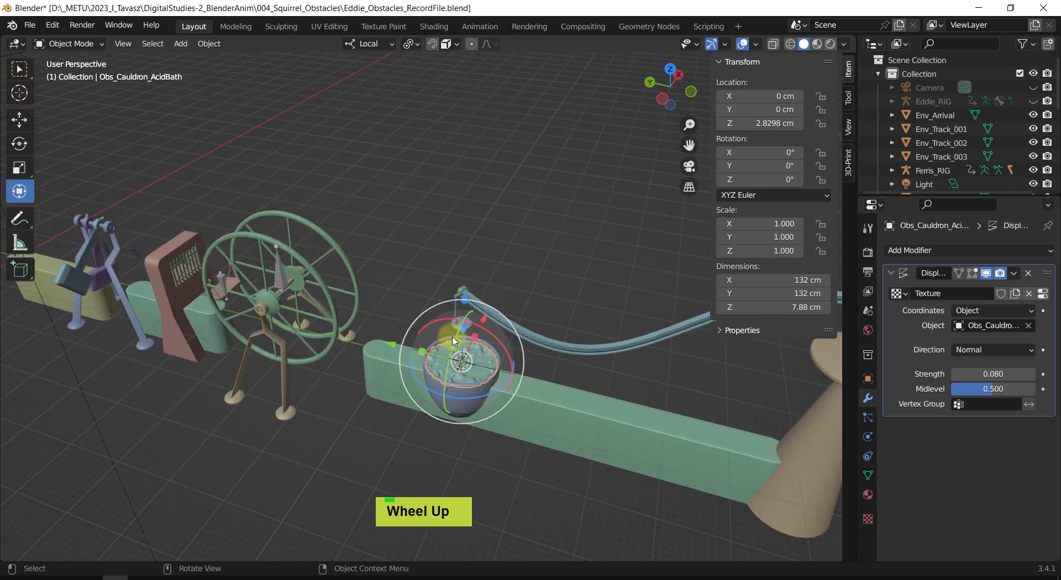
middle_click_drag(458, 326, 329, 280)
scroll(395, 312, "down", 2)
scroll(467, 317, "up", 2)
scroll(499, 279, "up", 2, "shift")
scroll(458, 312, "up", 3)
scroll(331, 280, "up", 1)
left_click_drag(364, 249, 420, 363)
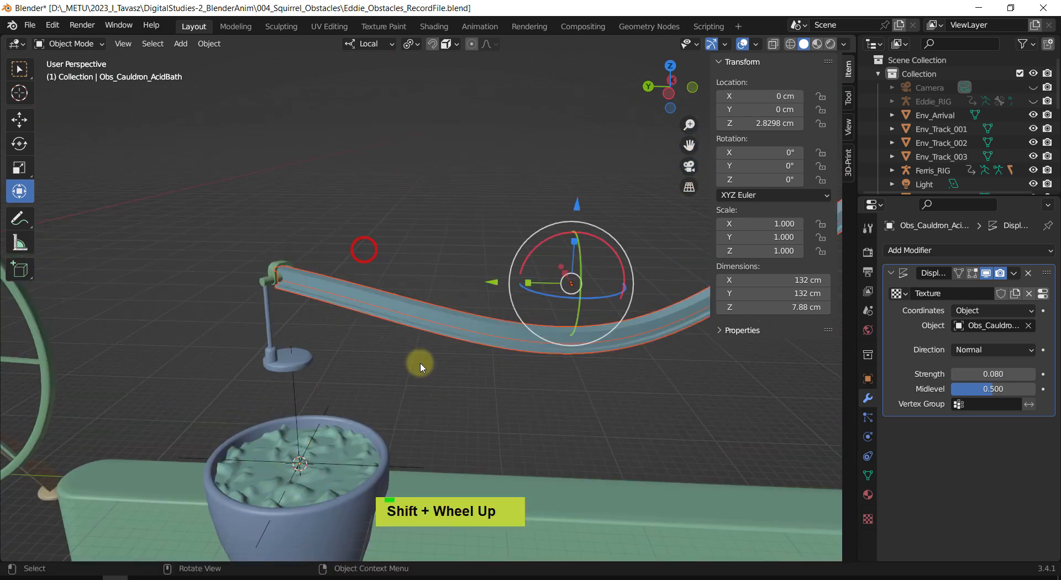
Select the Obs_Conveyor_Path curve that runs along the middle of the curved rail Obs_Conveyor_Beam.
left_click(417, 364)
left_click(421, 303)
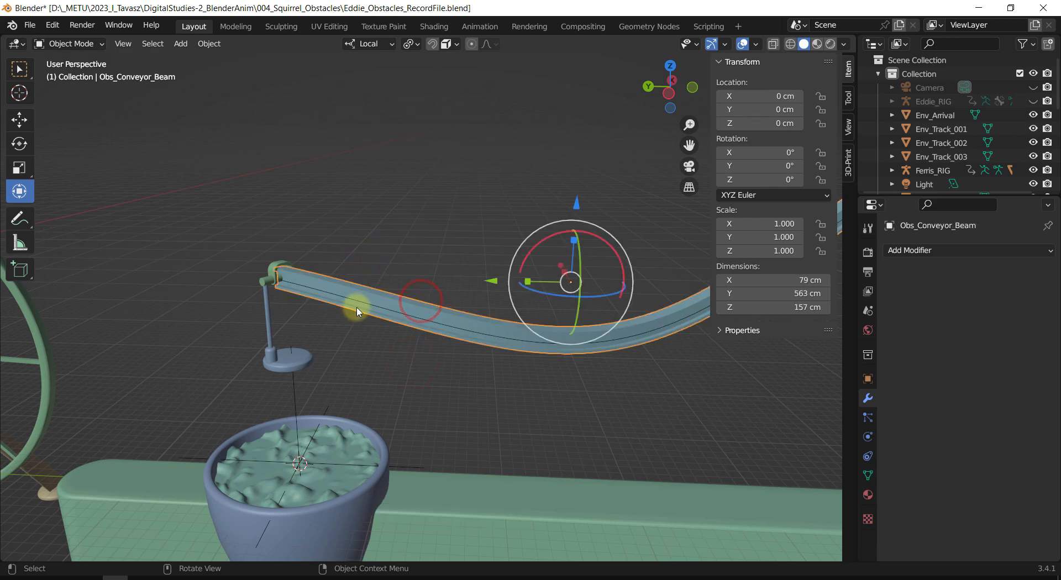
middle_click_drag(355, 303, 426, 303)
scroll(505, 303, "up", 2)
middle_click_drag(504, 303, 449, 303, "shift")
scroll(499, 334, "up", 2)
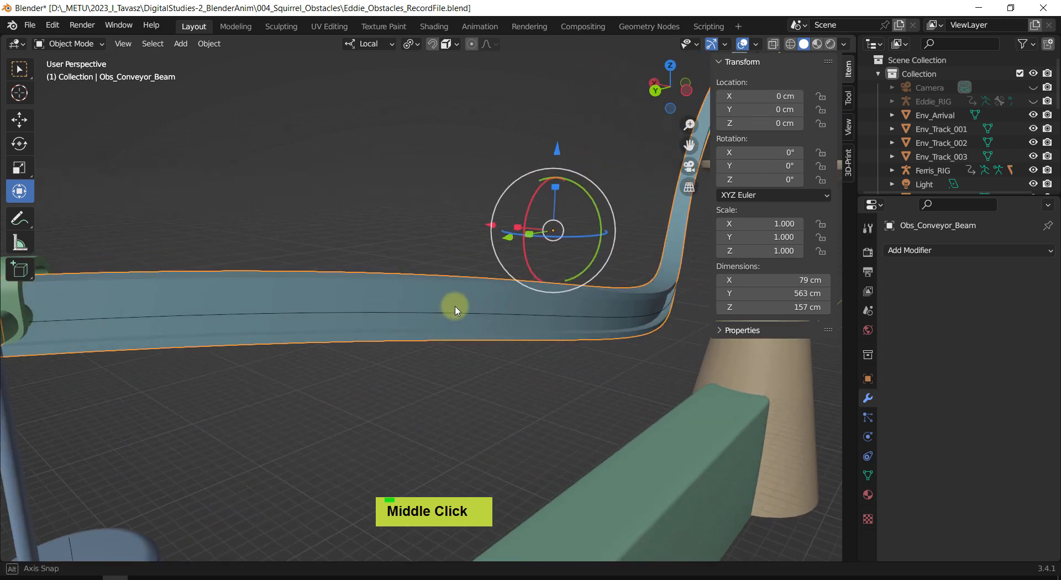
left_click(387, 315)
middle_click_drag(385, 310, 267, 346)
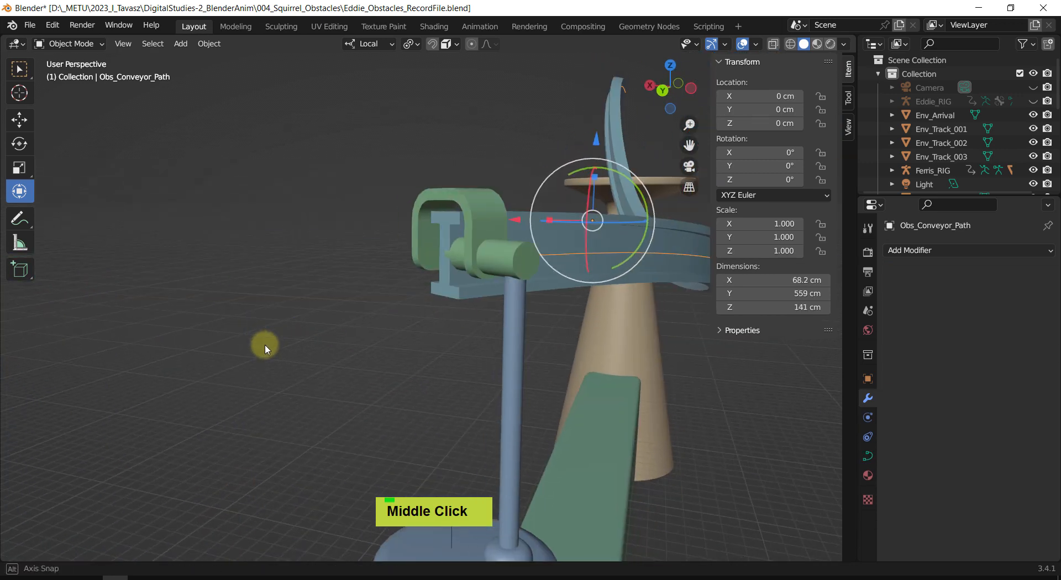
middle_click_drag(455, 305, 346, 301)
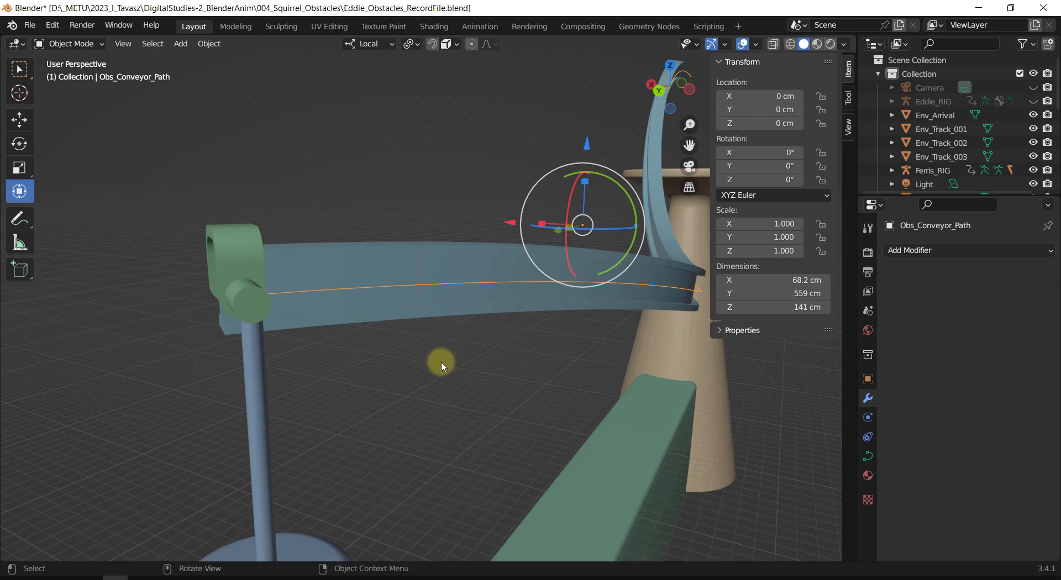
key("shift+a")
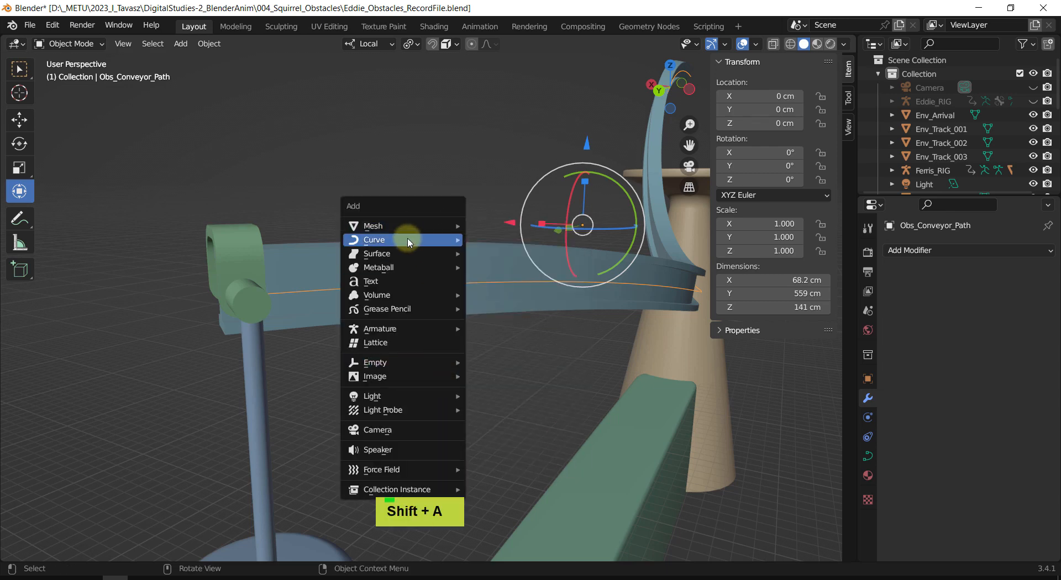
mouse_move(411, 241)
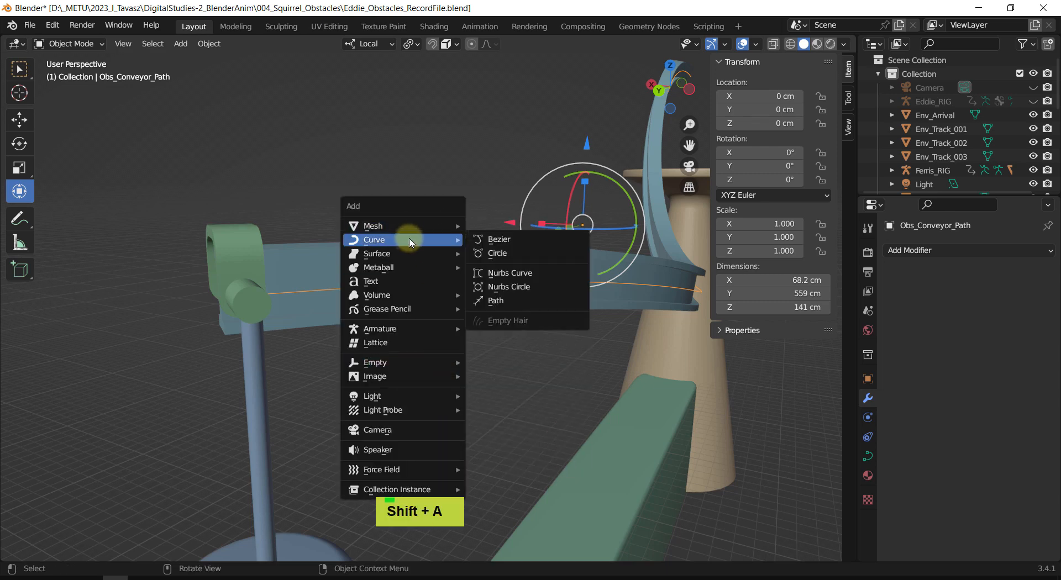
left_click(497, 248)
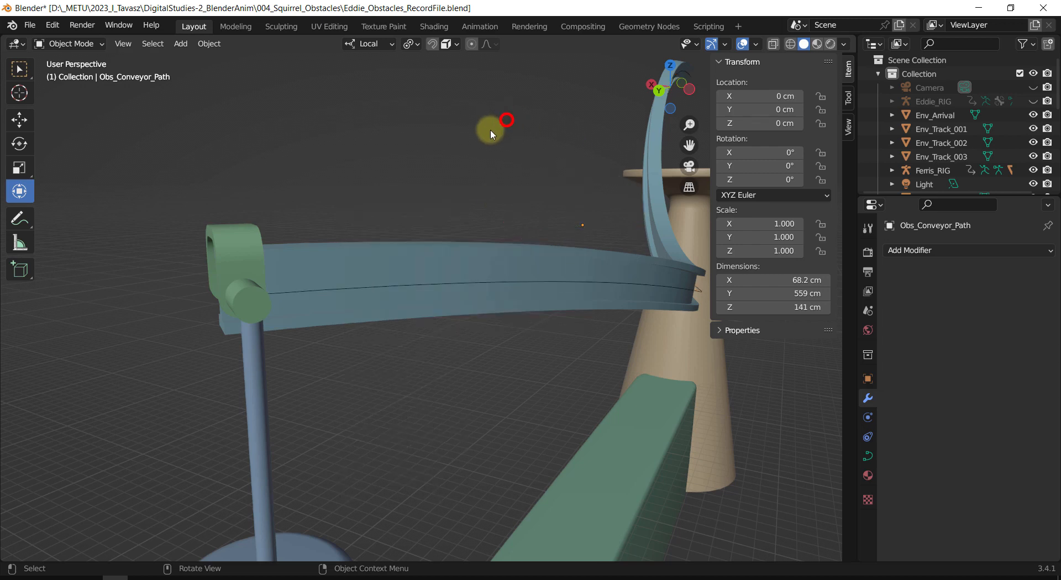
Select the conveyor path curve and set its geometry bevel type to Object.
left_click(363, 291)
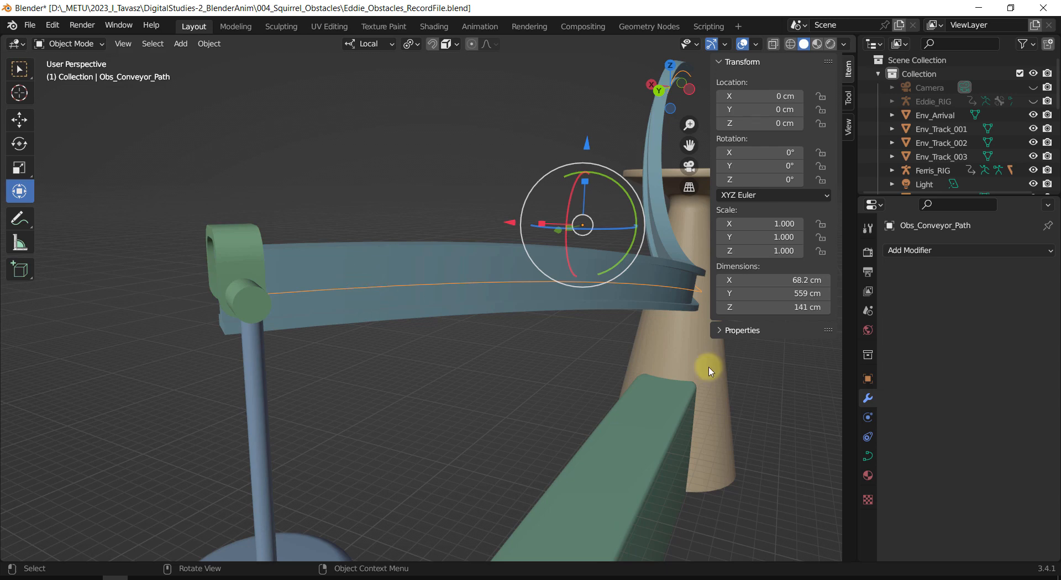
left_click(868, 456)
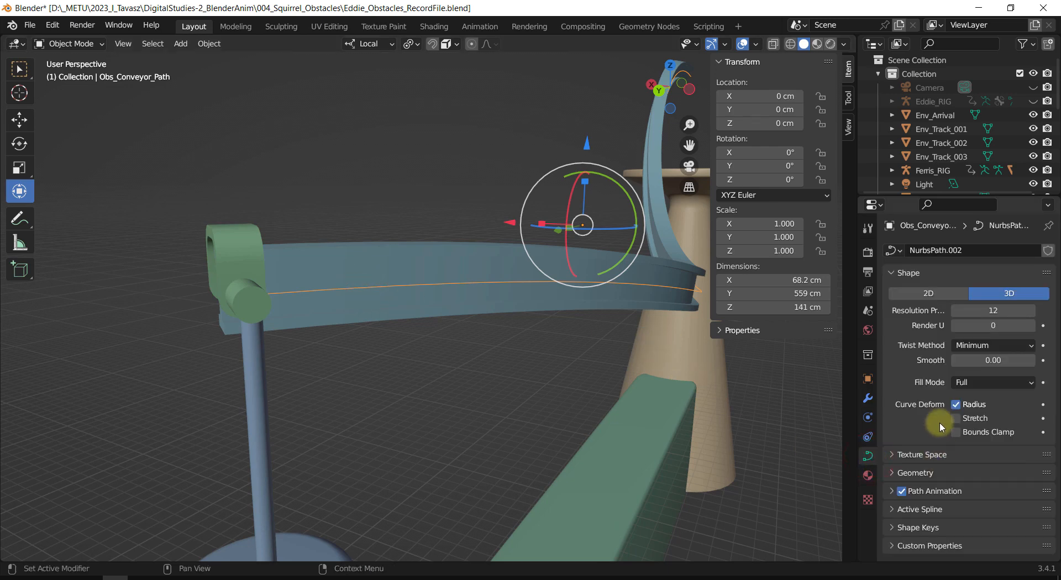
scroll(941, 426, "down", 1)
scroll(938, 479, "up", 1)
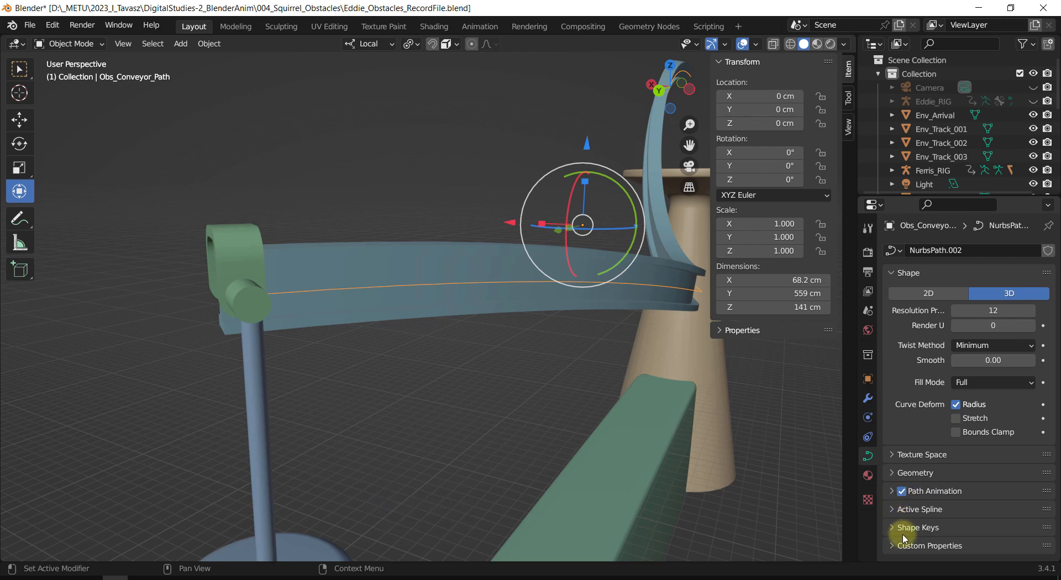
left_click(895, 474)
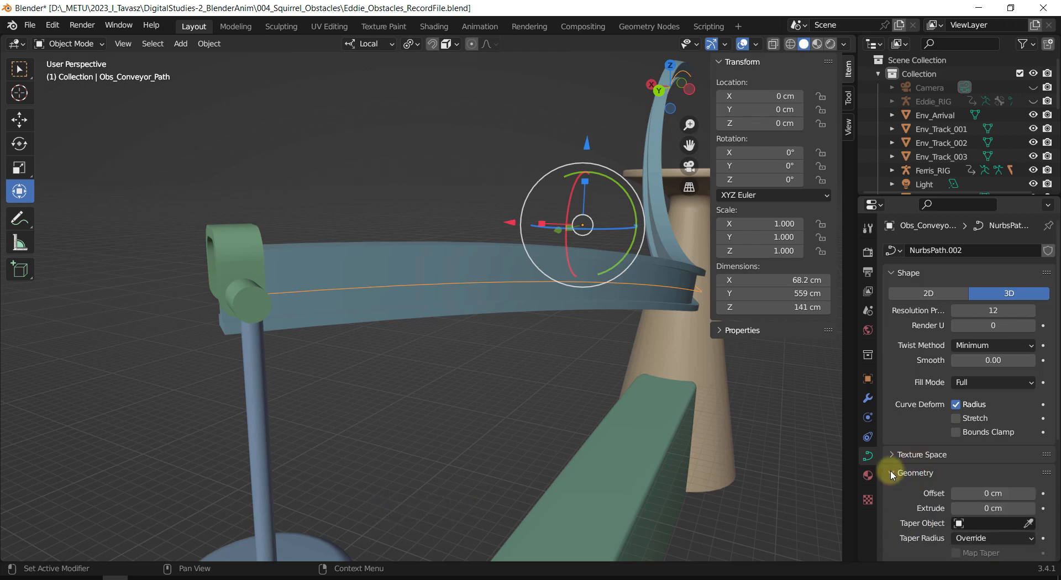
scroll(934, 508, "down", 2)
scroll(921, 489, "down", 2)
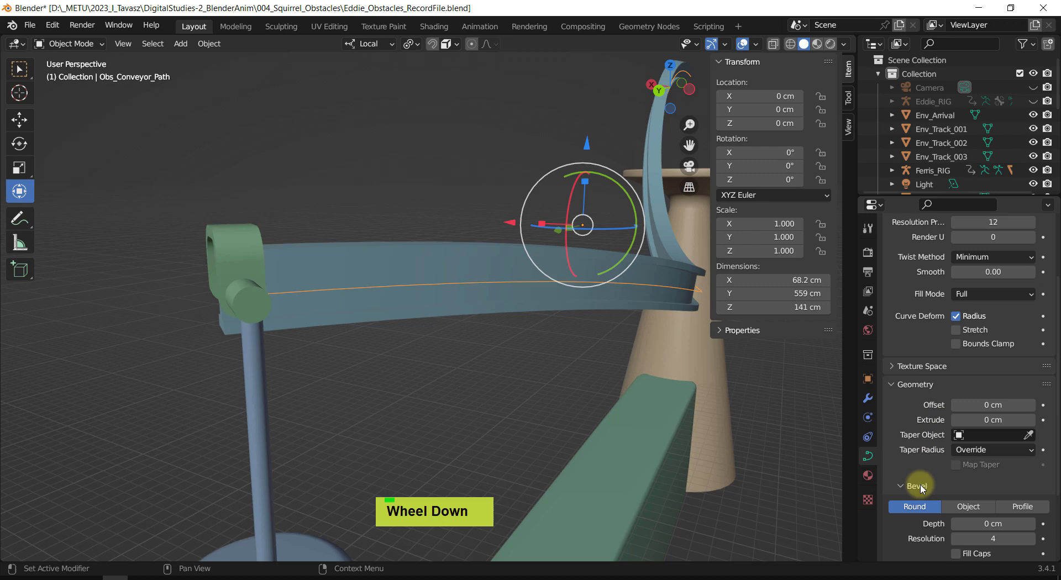
left_click(974, 509)
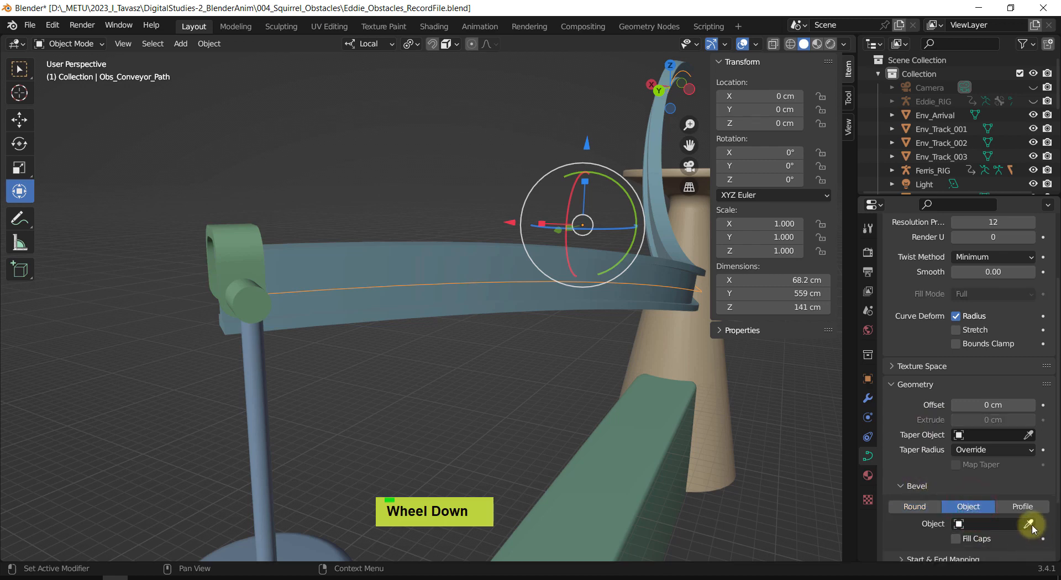
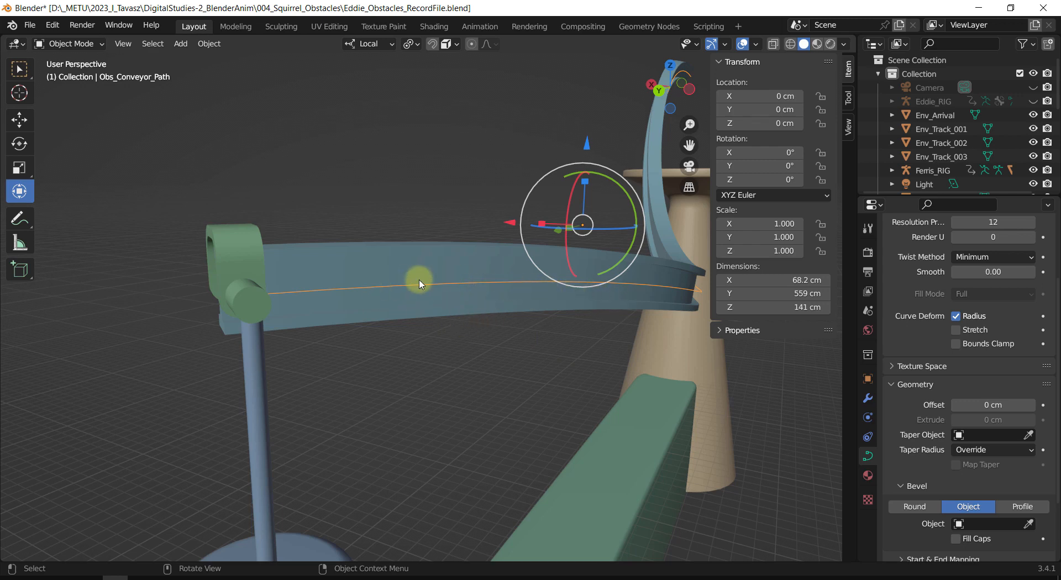
Reselect the path curve inside the rail and check its object name.
left_click(416, 200)
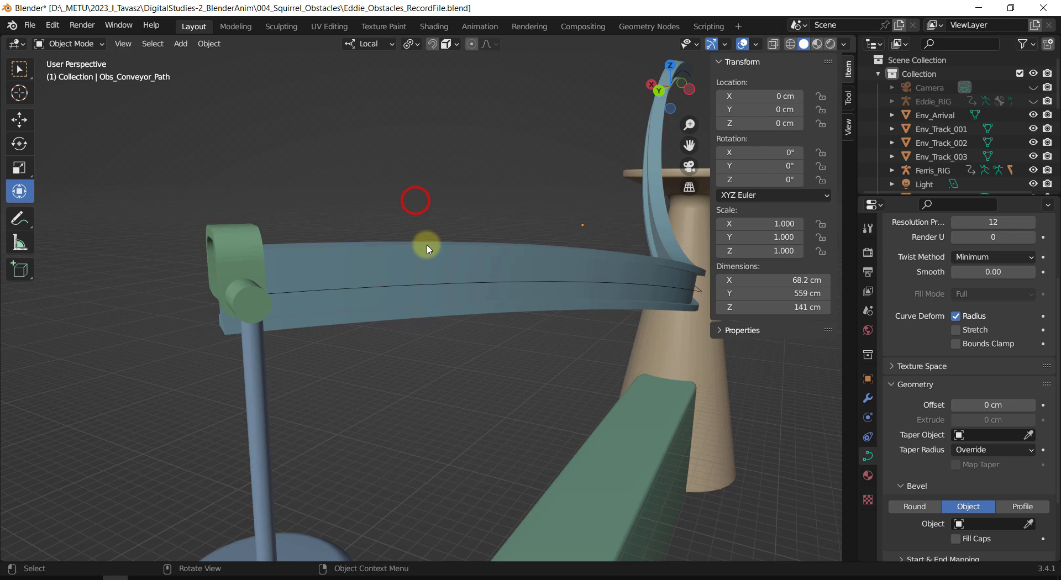
left_click(432, 285)
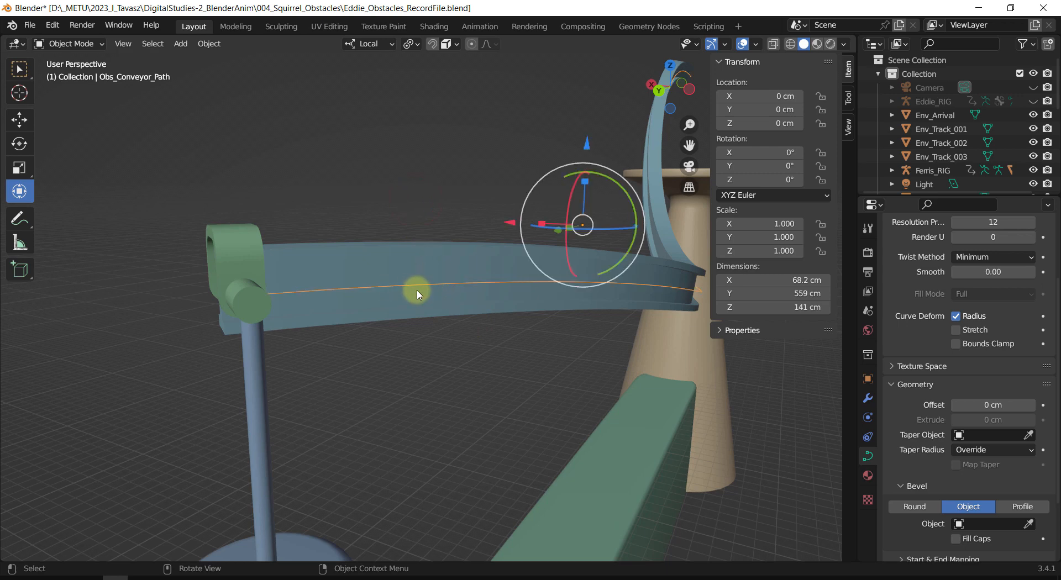
key("F2")
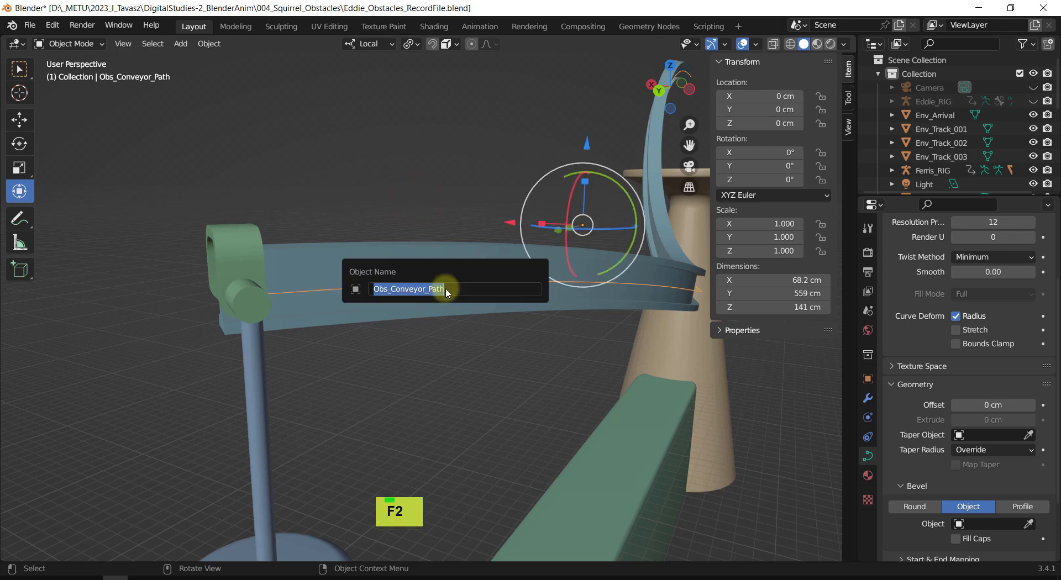
left_click(465, 218)
Select the green clamp Obs_Conveyor_Tray.001 at the start of the rail and inspect how it holds the platform's rod.
middle_click_drag(468, 222, 371, 228)
middle_click_drag(372, 227, 355, 246, "shift")
left_click(339, 257)
scroll(341, 255, "up", 2)
scroll(393, 248, "up", 2)
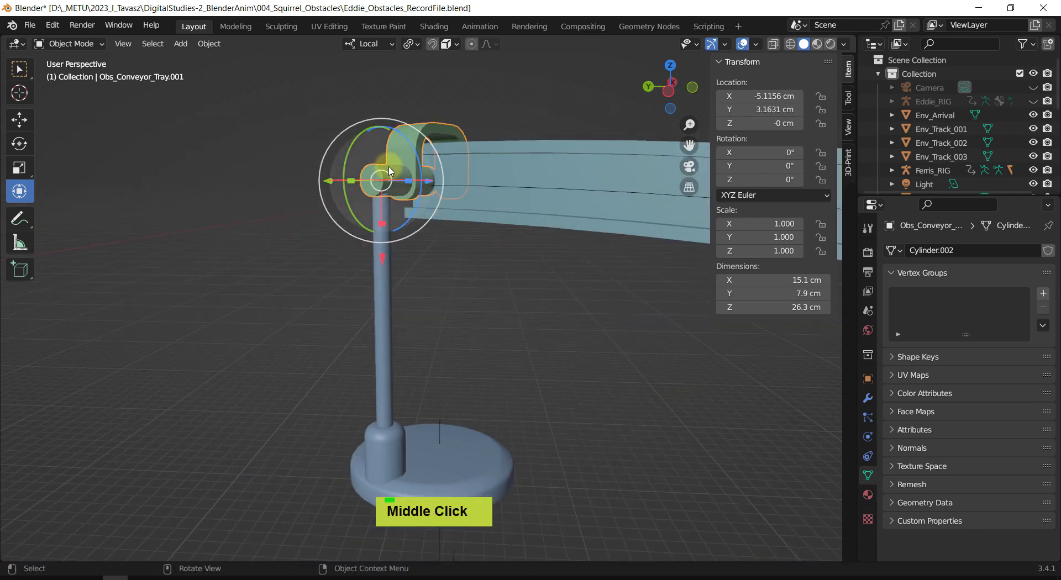
scroll(550, 159, "down", 2)
middle_click_drag(531, 170, 504, 190)
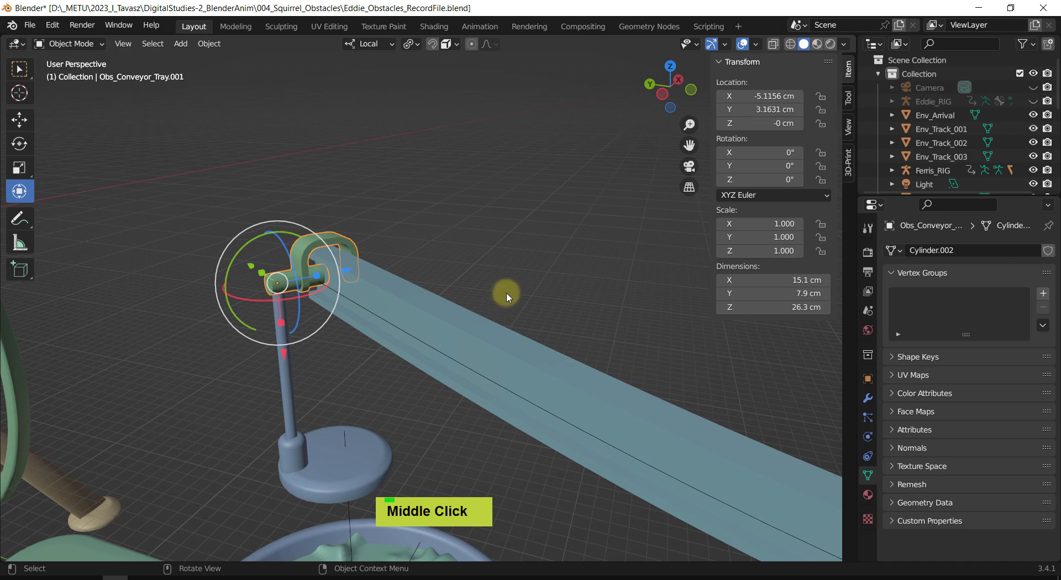
middle_click_drag(505, 288, 318, 372, "shift")
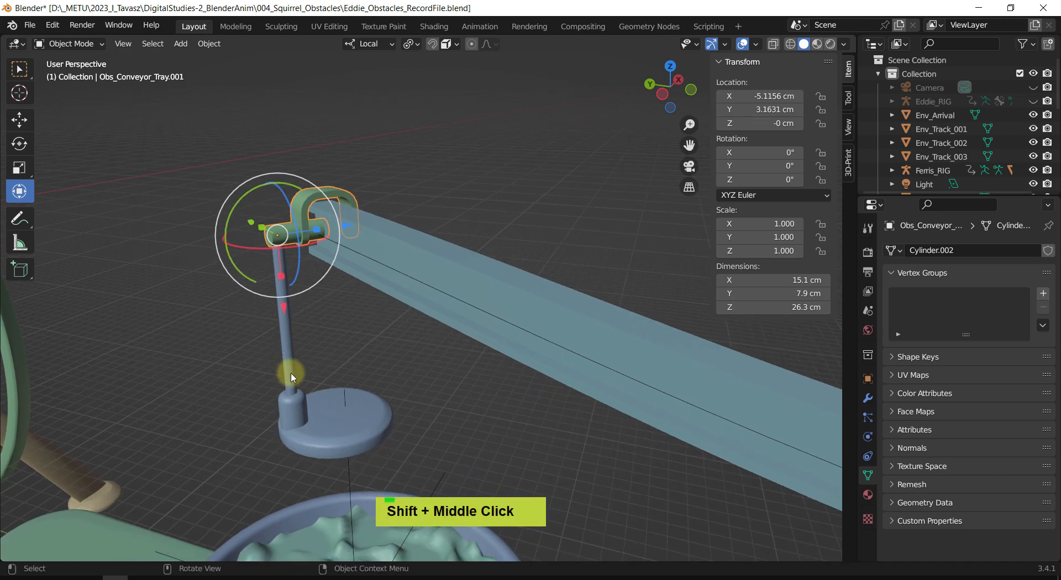
Select the hanging platform Obs_Conveyor_Tray together with its rod above the cauldron.
left_click(292, 377)
scroll(362, 423, "down", 2)
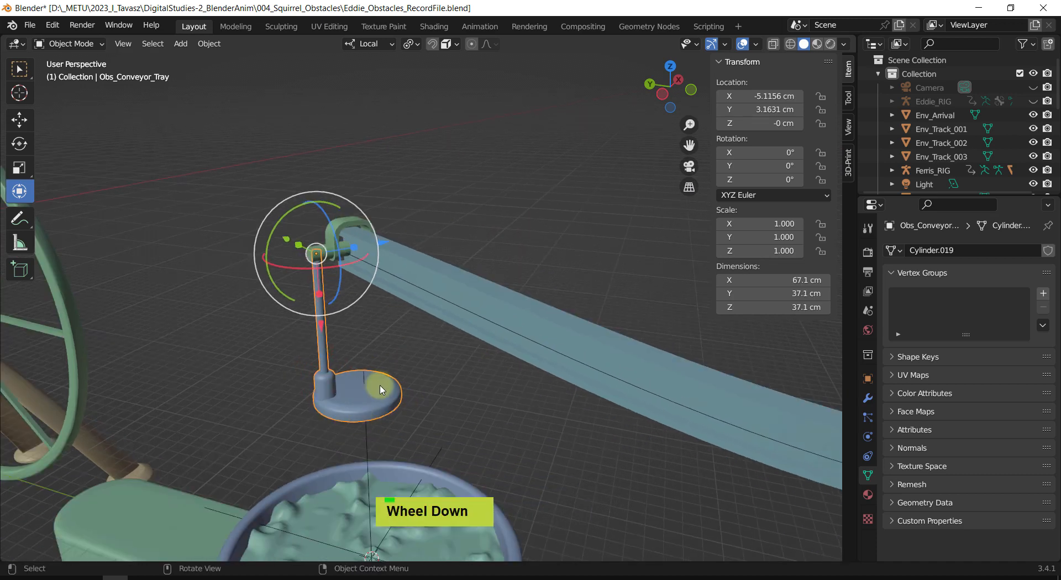
scroll(363, 395, "down", 1)
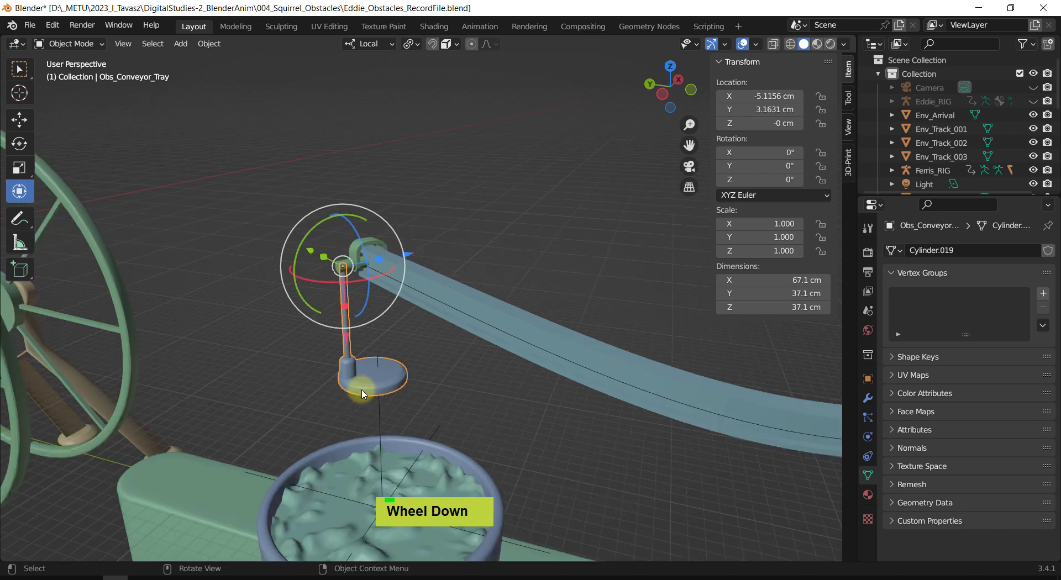
middle_click_drag(373, 366, 391, 357)
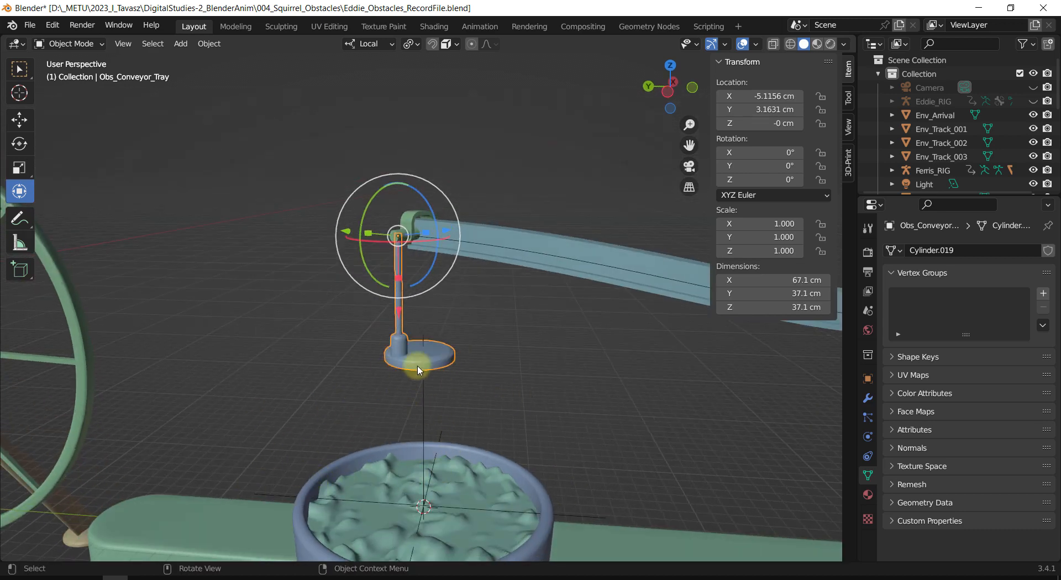
Examine the rail's route from the hanging platform above the cauldron to the cone-shaped pedestal and back.
middle_click_drag(547, 414, 496, 362, "shift")
scroll(553, 368, "down", 2)
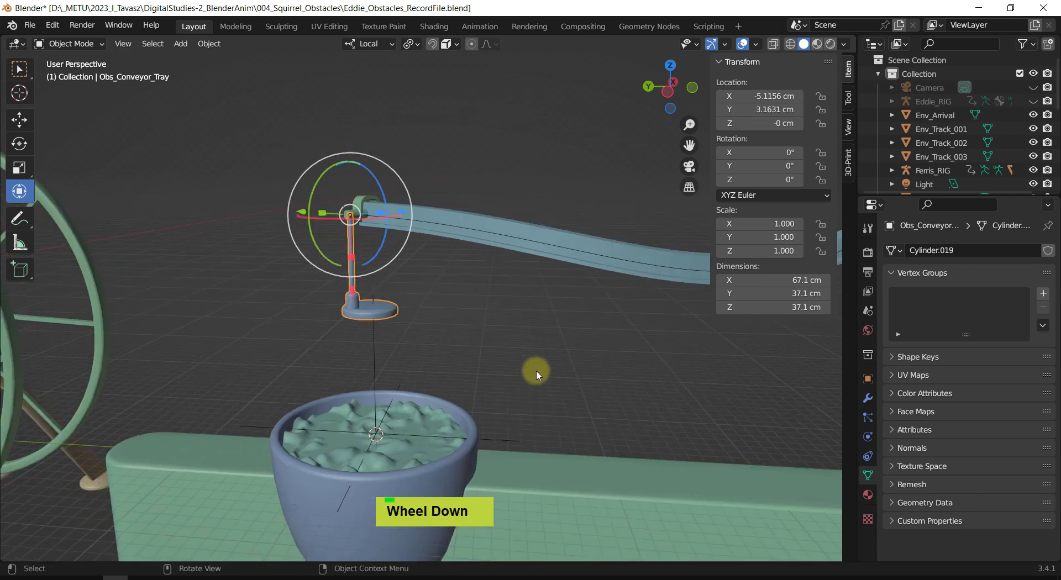
middle_click_drag(578, 361, 386, 370, "shift")
scroll(397, 366, "down", 2)
middle_click_drag(549, 291, 427, 312, "shift")
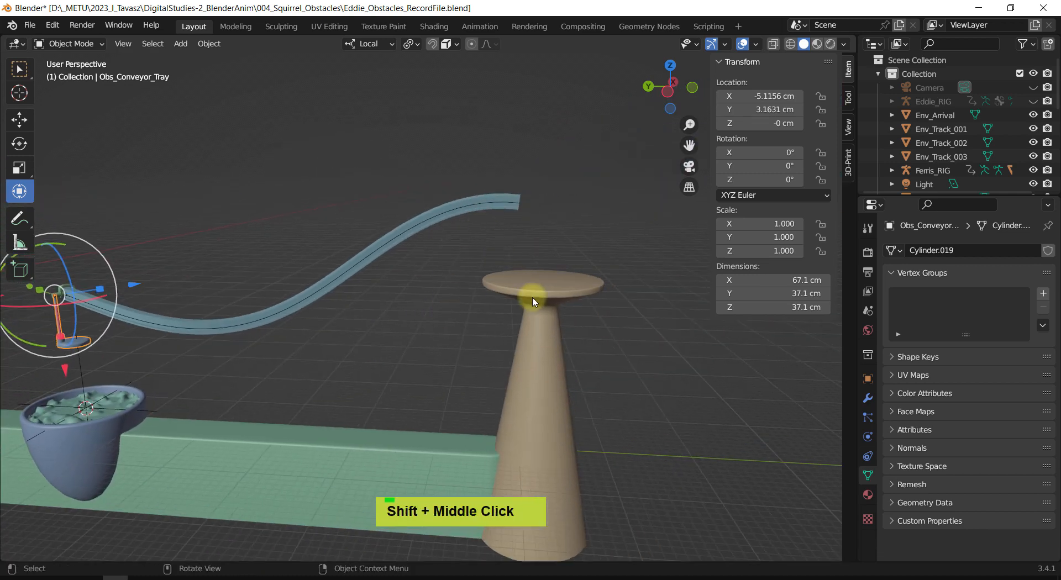
middle_click_drag(437, 262, 487, 258, "shift")
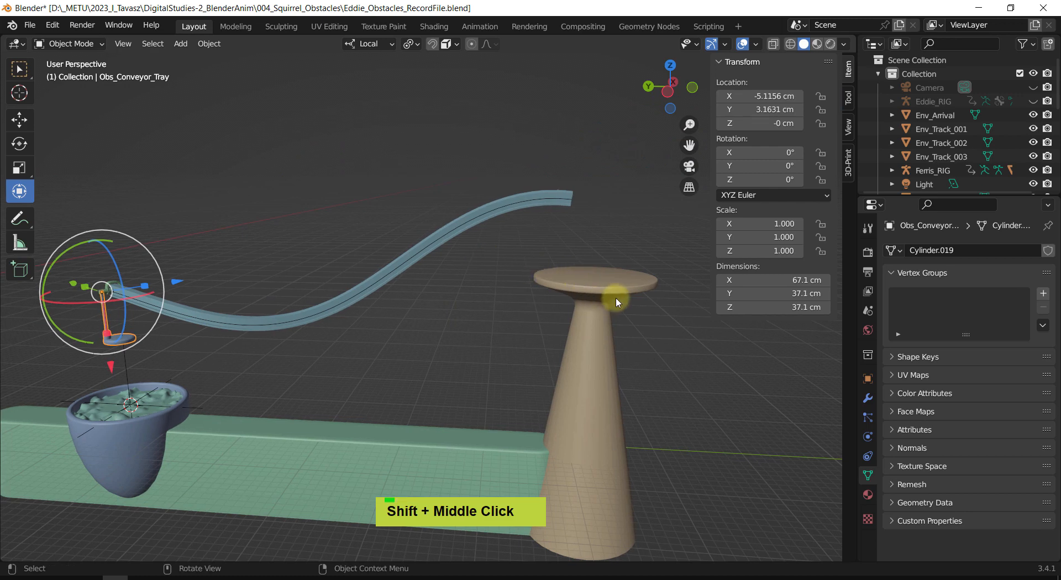
middle_click_drag(157, 325, 387, 316, "shift")
scroll(299, 333, "up", 2)
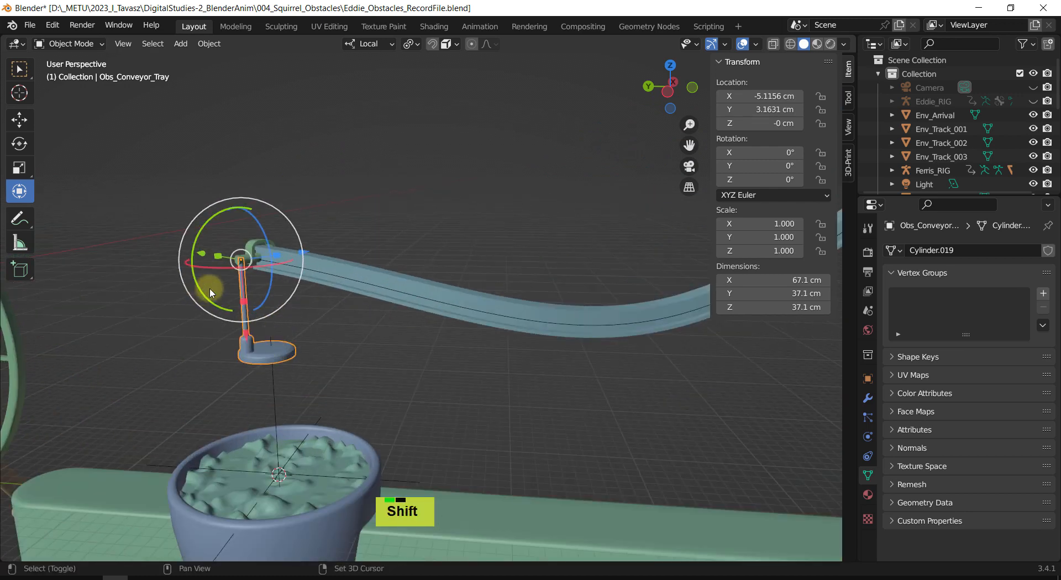
scroll(279, 296, "up", 3)
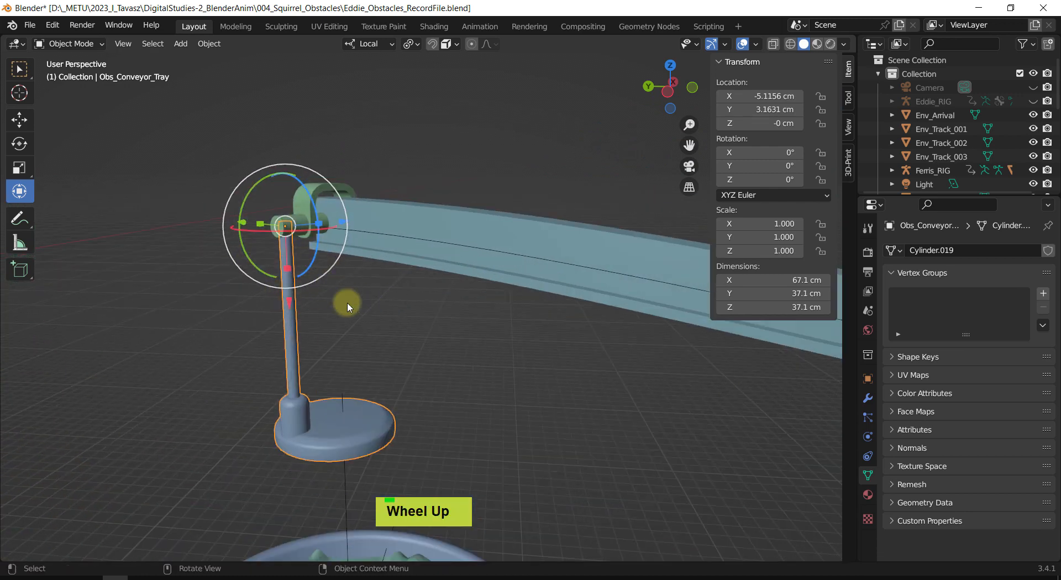
middle_click_drag(356, 323, 350, 398)
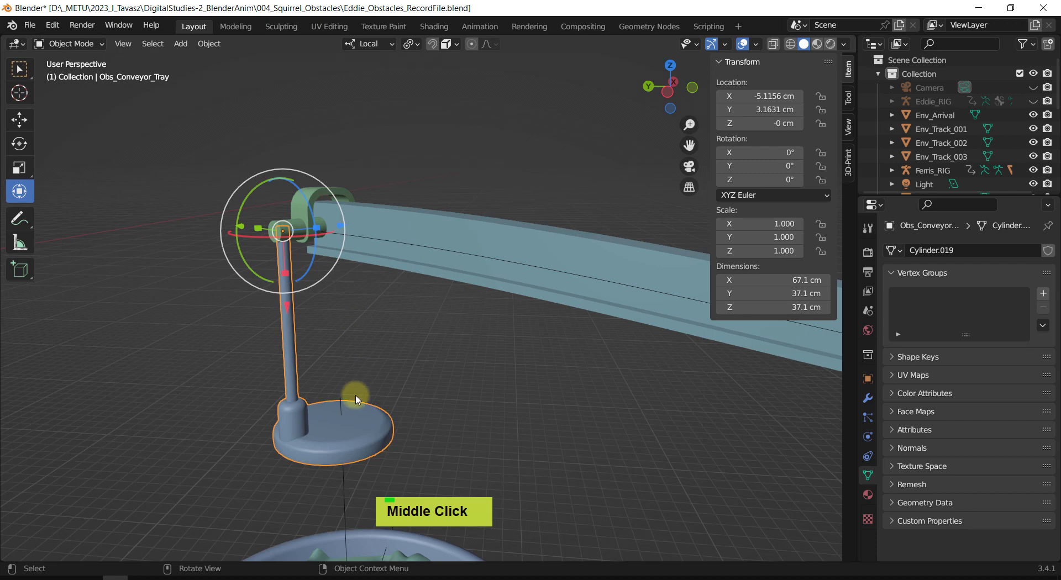
left_click(421, 366)
left_click(325, 251)
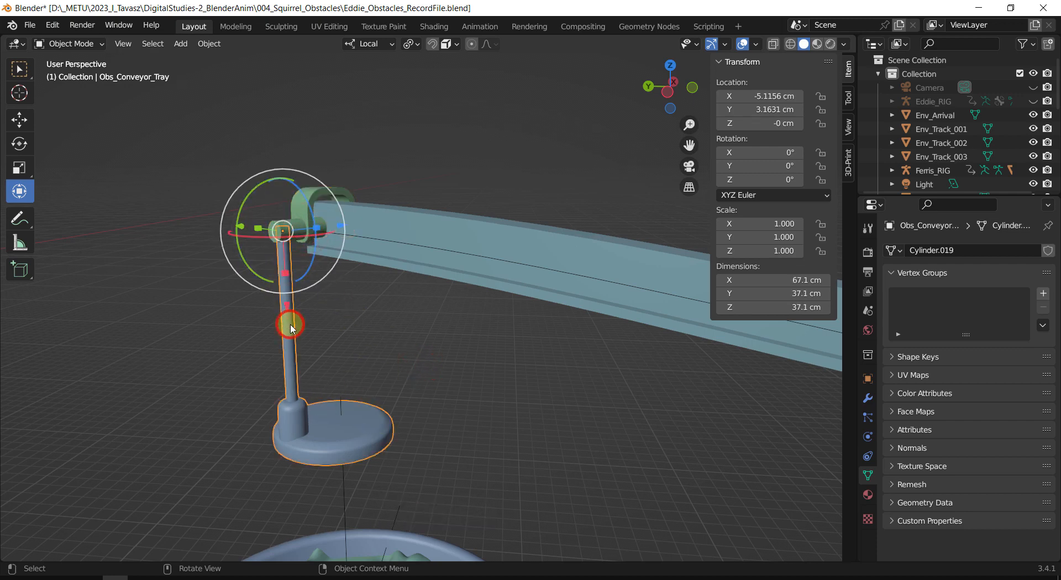
left_click(389, 331)
left_click(290, 290)
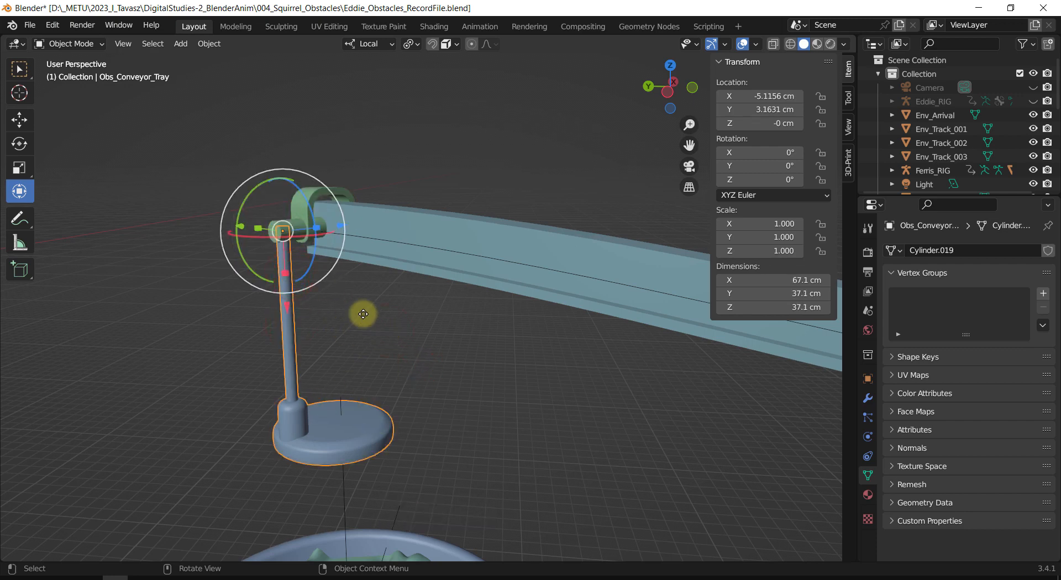
key("g")
key("Escape")
left_click(428, 339)
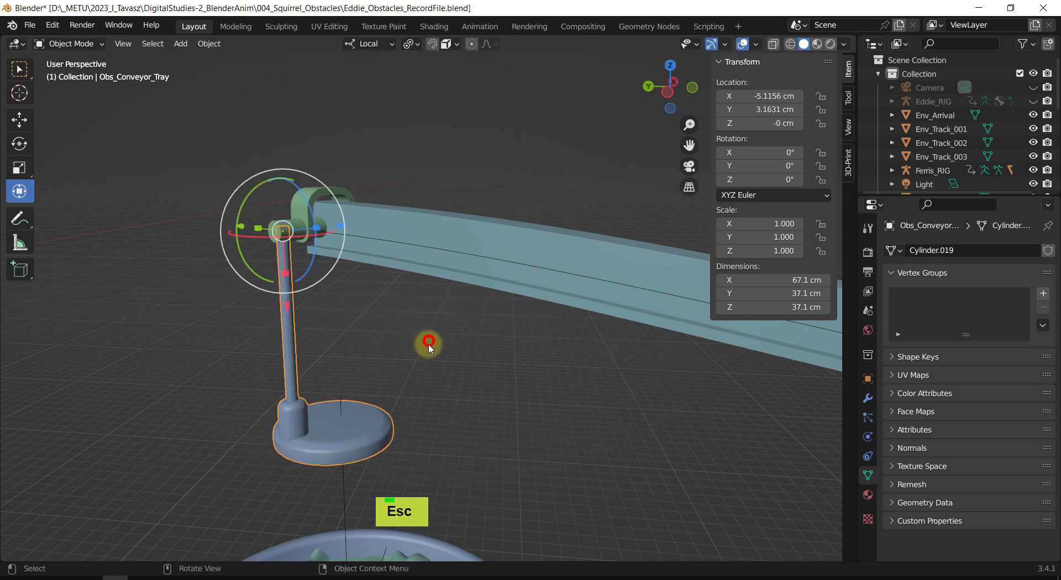
left_click(288, 319)
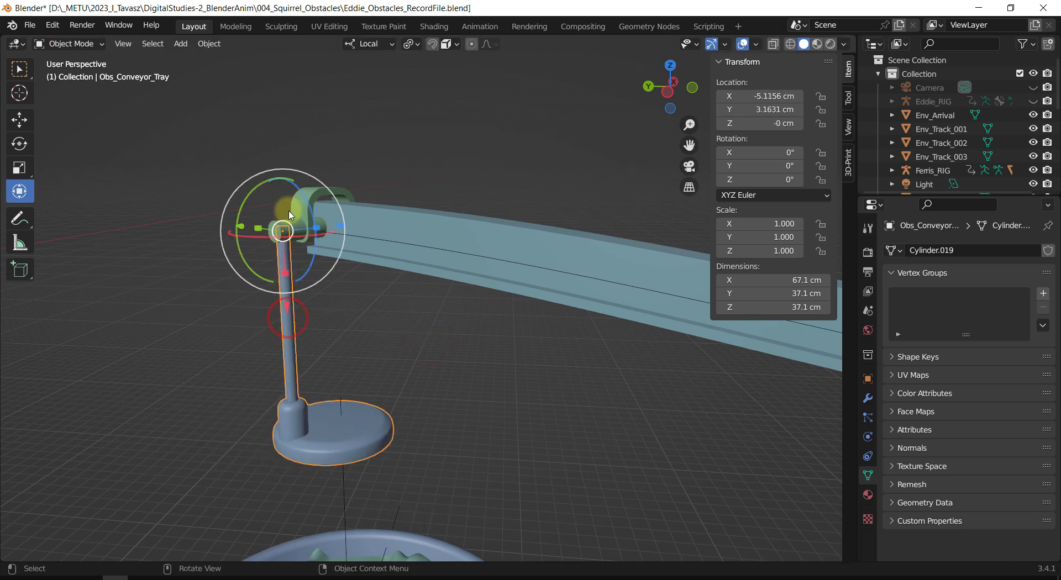
Select the green clamp Obs_Conveyor_Tray.001 that joins the hanging platform to the rail.
left_click(414, 163)
left_click(316, 200)
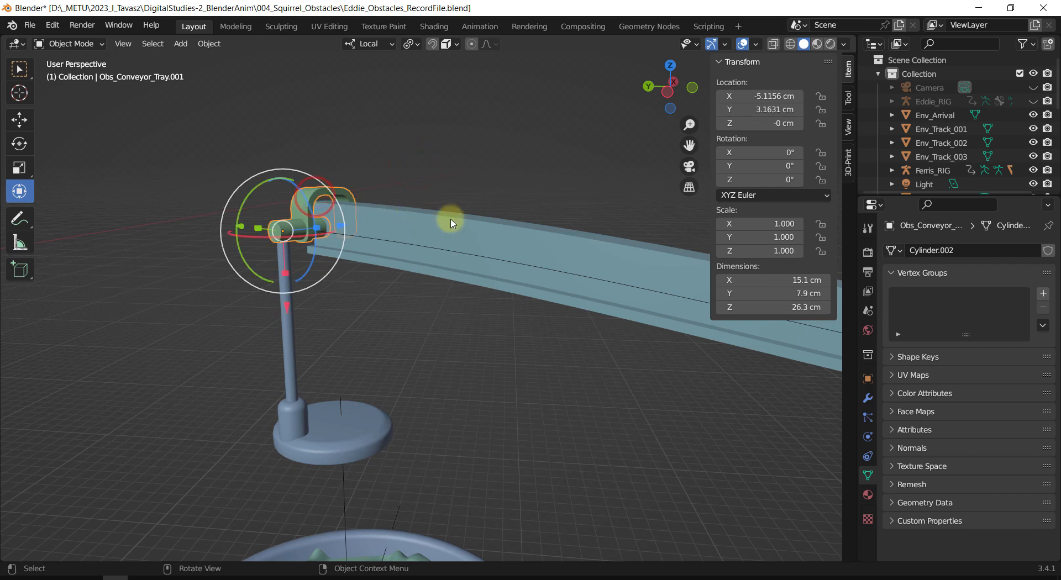
middle_click_drag(450, 220, 350, 229, "shift")
scroll(343, 209, "down", 2, "shift")
scroll(312, 236, "up", 2)
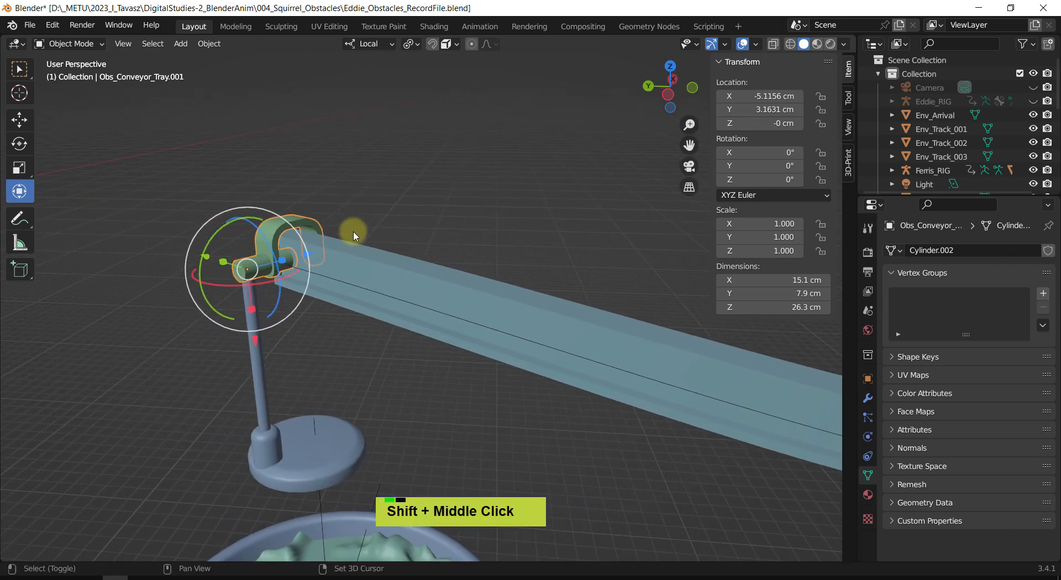
Parent the green clamp to the rail's curve Obs_Conveyor_Path with the Follow Path option.
left_click(337, 280, "shift")
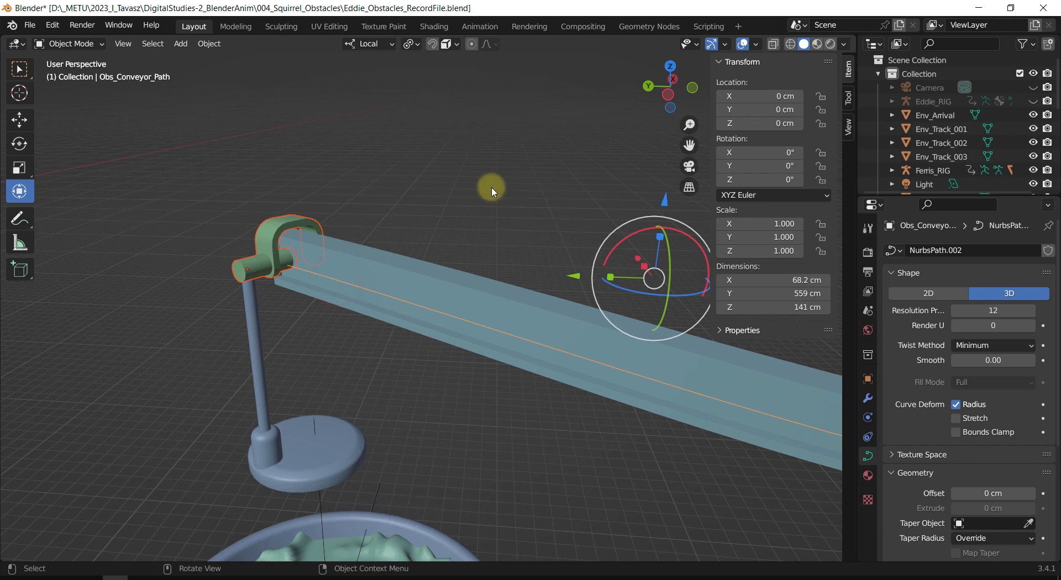
key("ctrl+p")
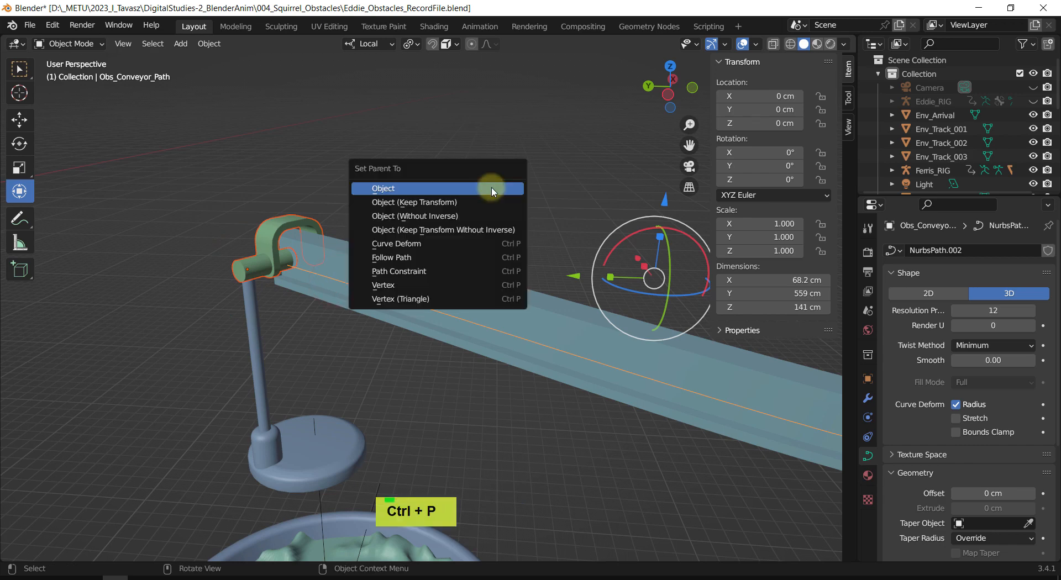
left_click(410, 262)
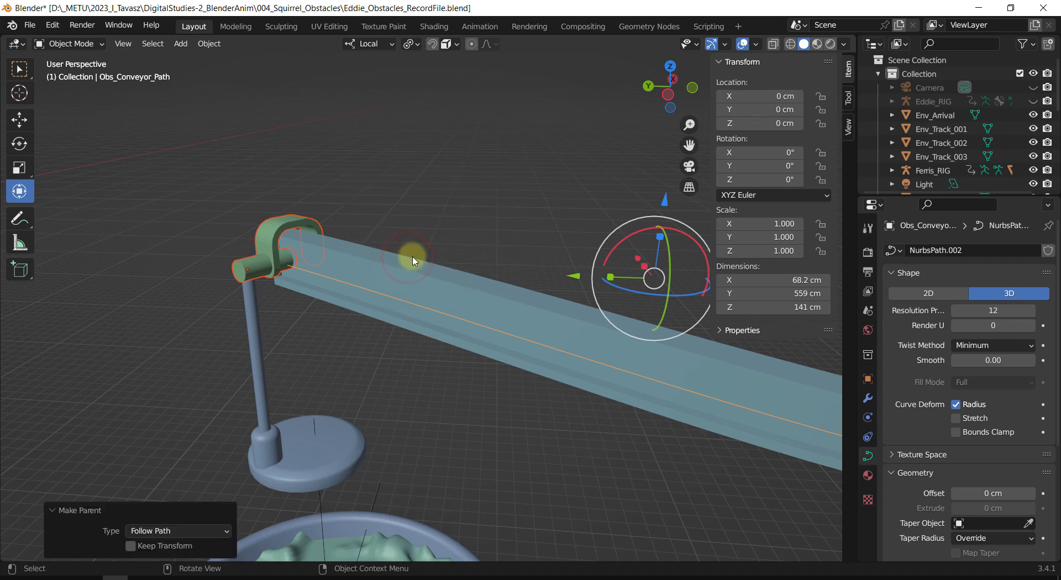
Play the animation and watch the clamp's travel along the rail and past its end, then stop playback.
scroll(463, 247, "down", 3)
middle_click_drag(473, 246, 431, 246, "shift")
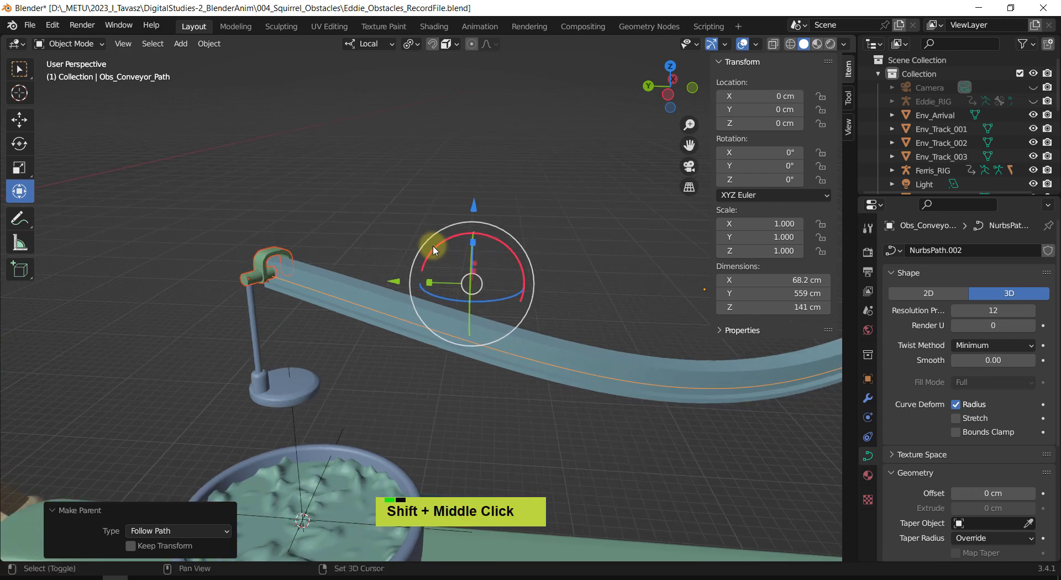
key("shift+space")
scroll(437, 248, "down", 3)
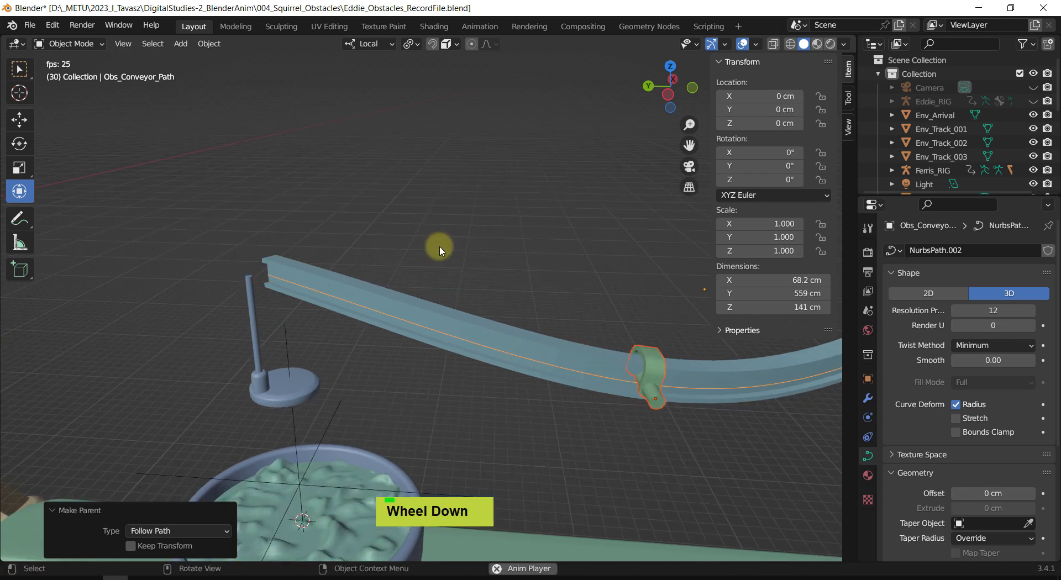
middle_click_drag(628, 220, 375, 242, "shift")
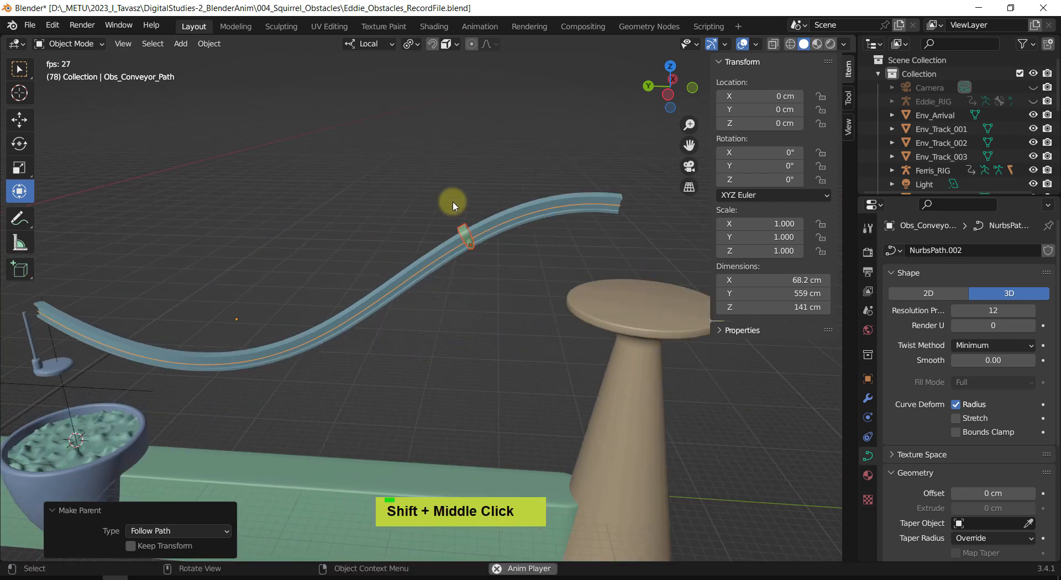
middle_click_drag(516, 168, 454, 224, "shift")
scroll(315, 232, "down", 3)
key("shift+space")
scroll(381, 229, "up", 2, "shift")
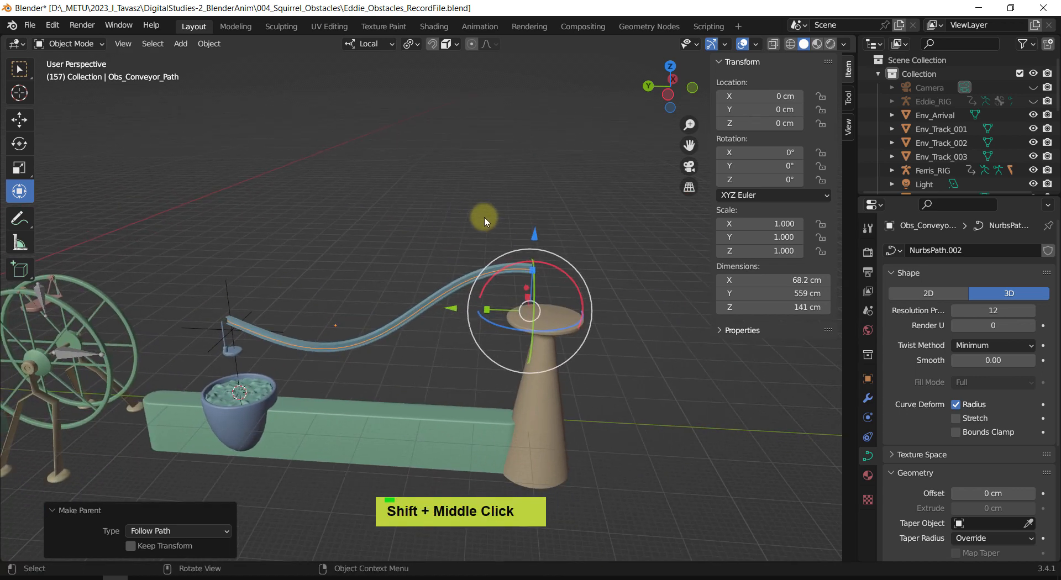
scroll(485, 221, "down", 1)
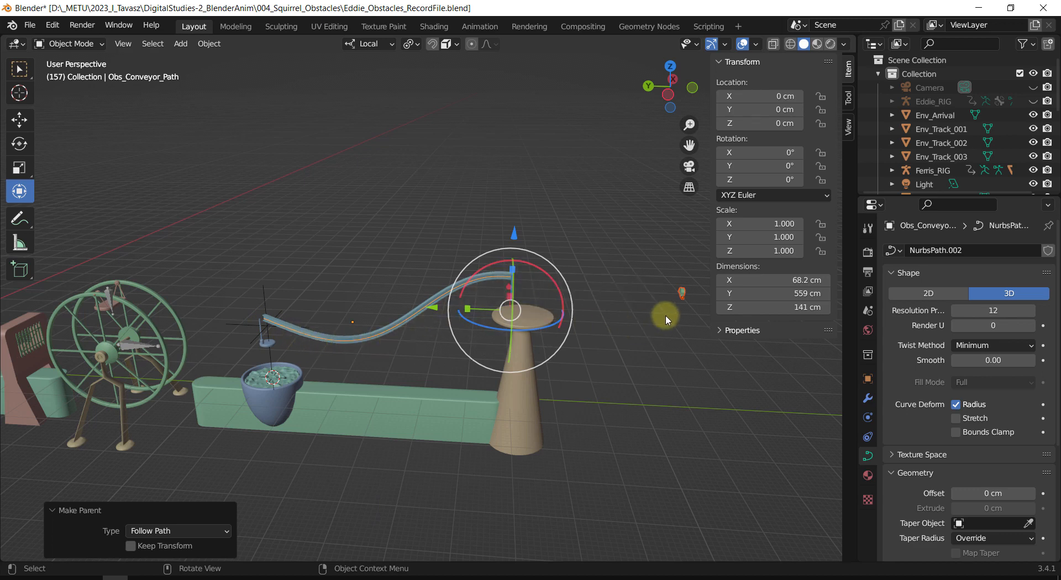
Select the rail's curve Obs_Conveyor_Path and open its Path Animation settings, collapsing the Shape and Geometry settings.
left_click(359, 396)
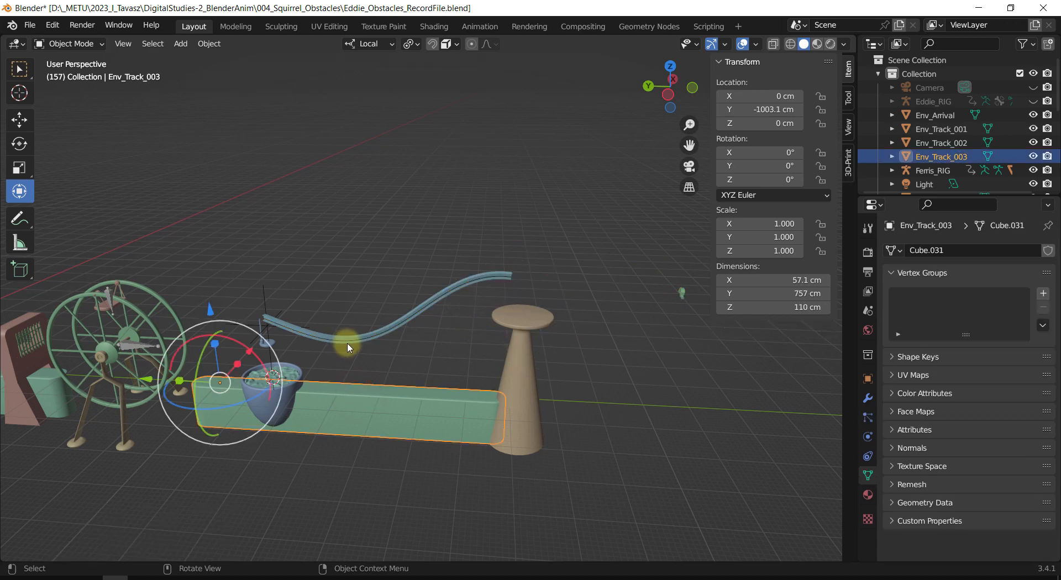
left_click(348, 345)
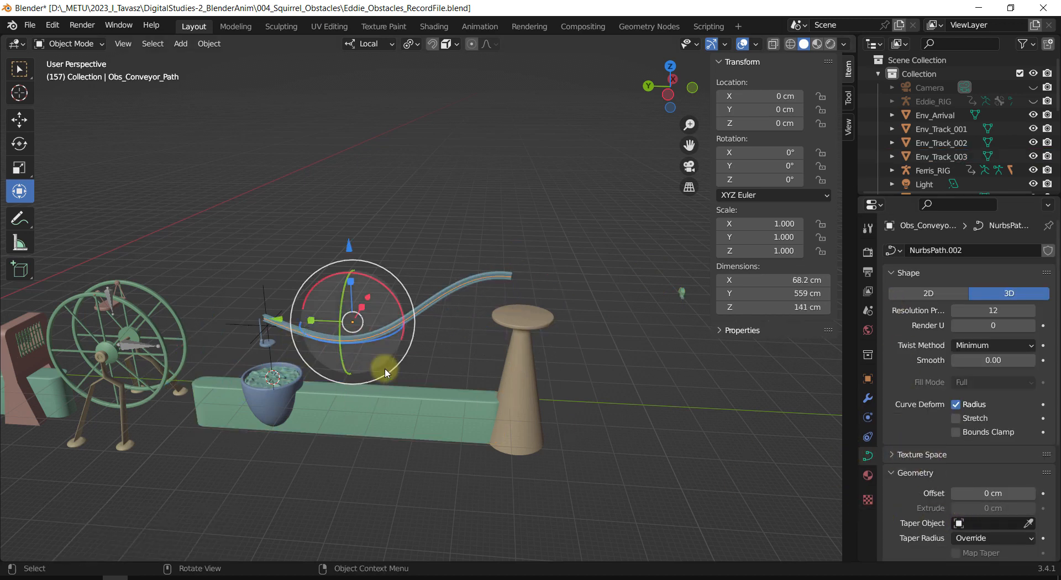
scroll(381, 367, "up", 2)
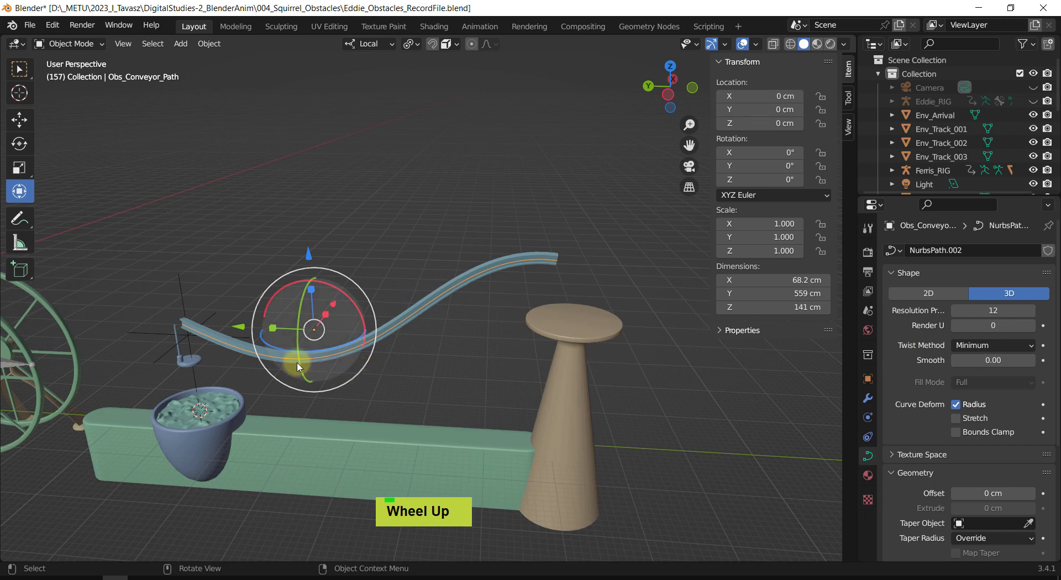
left_click(909, 273)
left_click(912, 309)
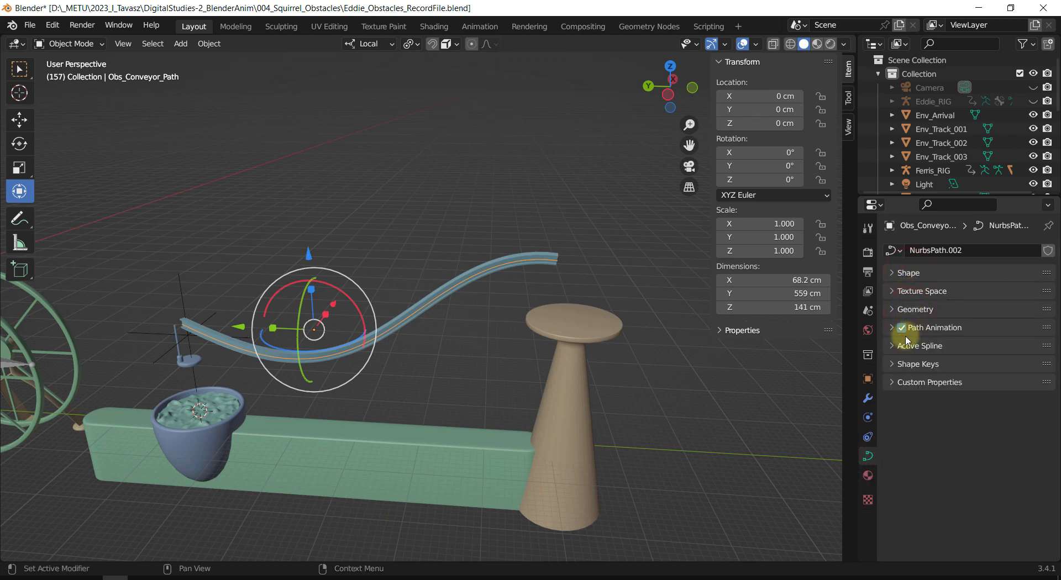
left_click(906, 328)
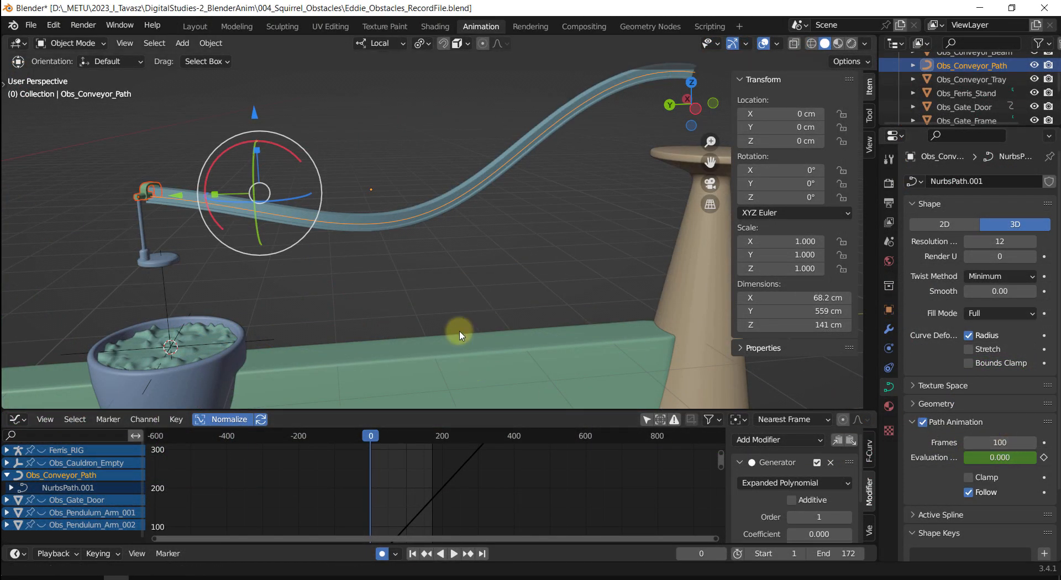
Examine the whole rail and the animation curve of Obs_Conveyor_Path in the Graph Editor.
scroll(433, 343, "down", 3)
middle_click_drag(433, 343, 408, 309, "shift")
scroll(401, 321, "up", 2)
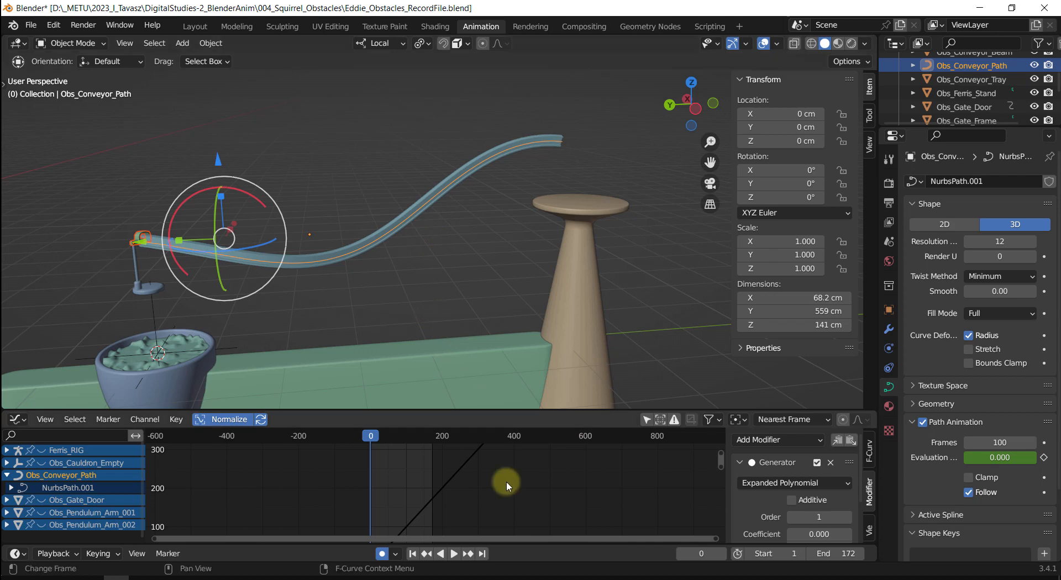
scroll(533, 492, "down", 2)
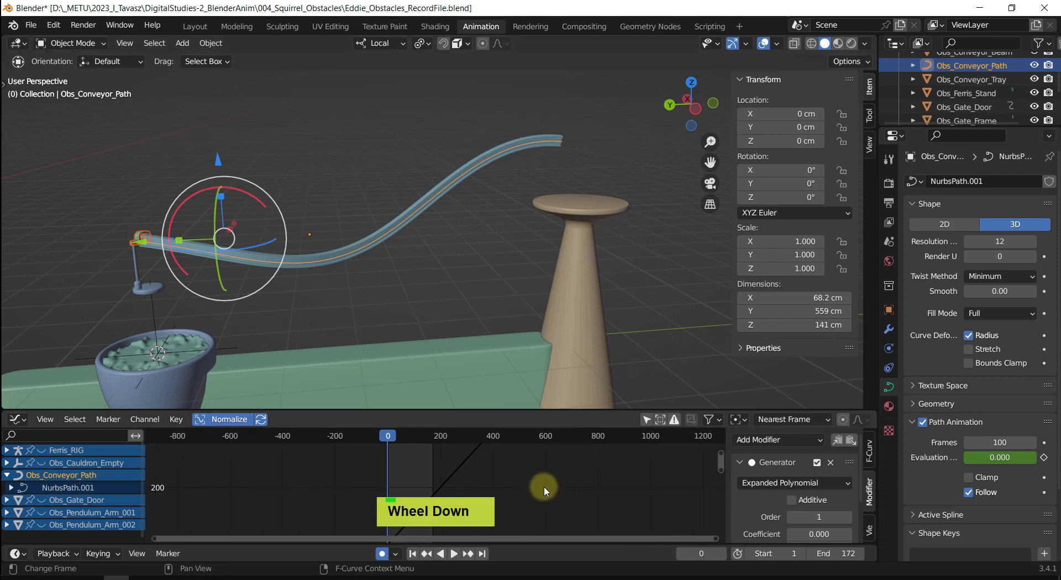
Play the animation from frame 0 to check the motion along the conveyor path, and return to frame 0.
scroll(541, 485, "up", 1)
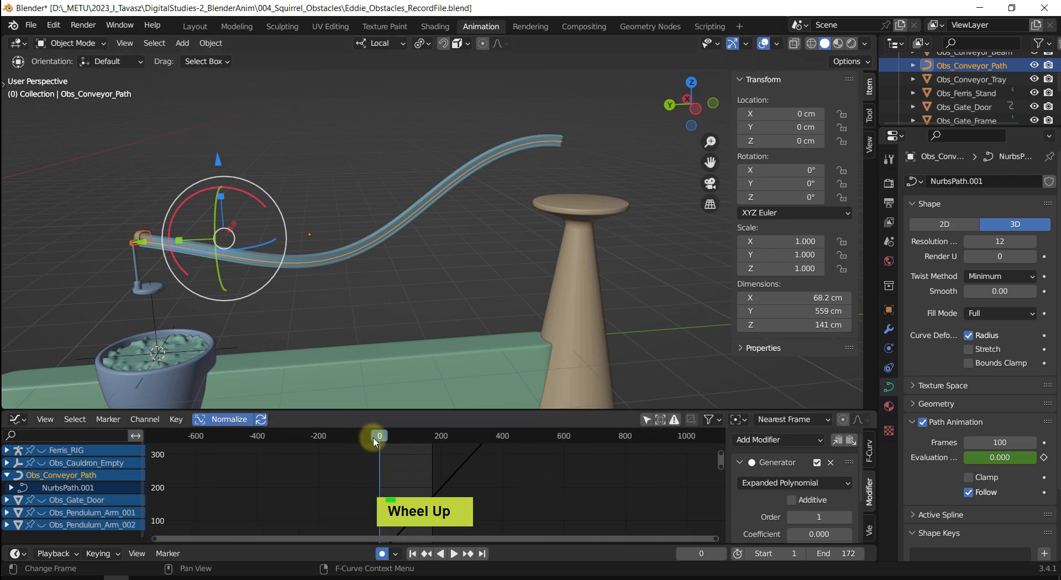
key("shift+space")
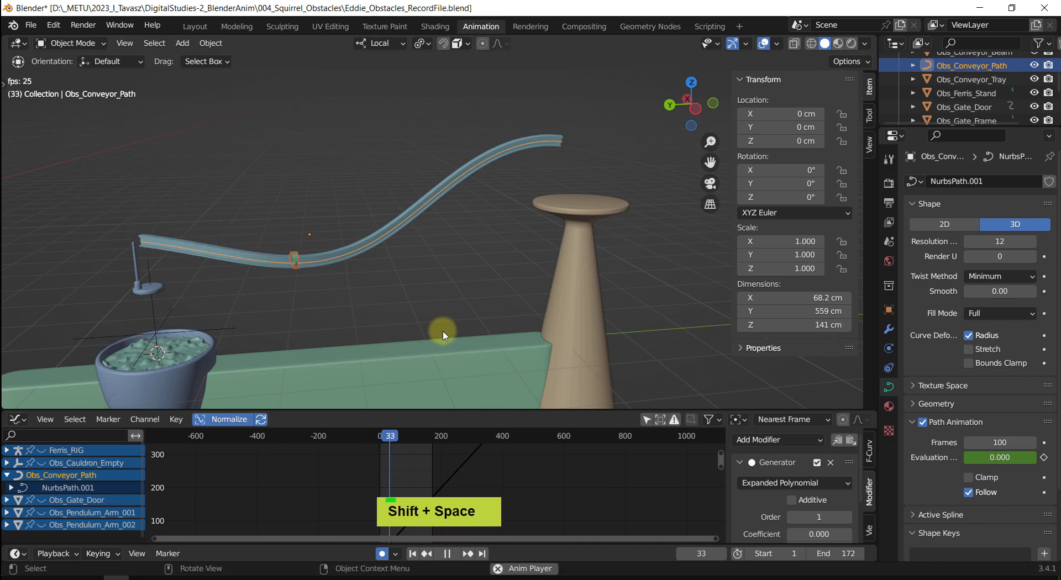
key("shift+space")
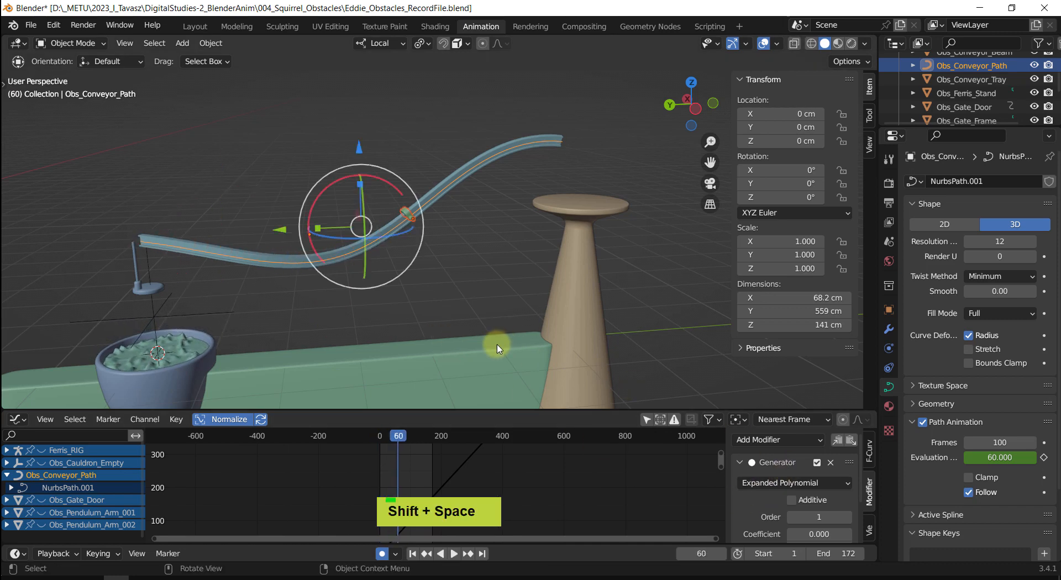
left_click_drag(398, 436, 380, 435)
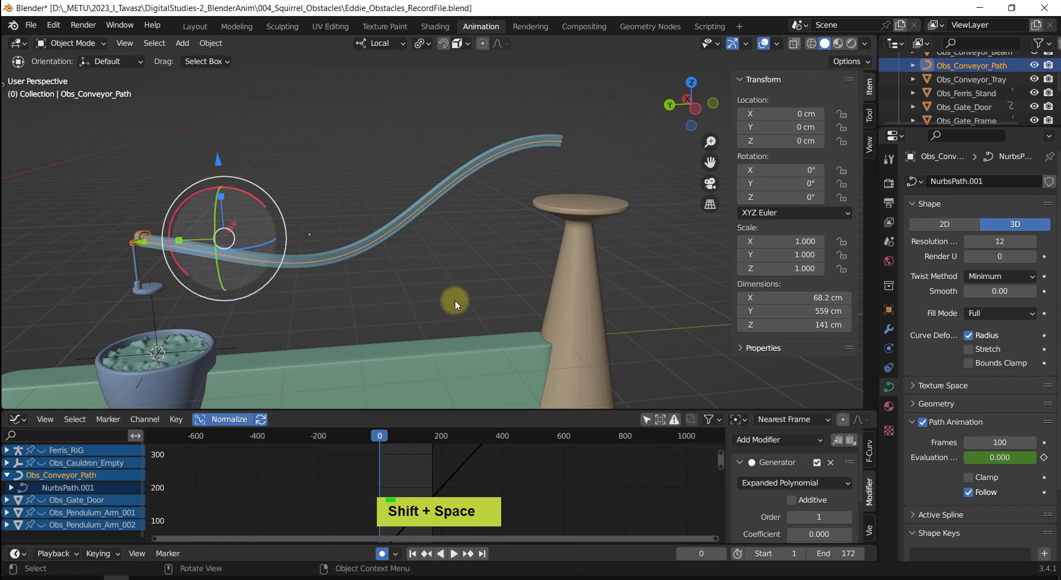
Remove the Generator modifier from the conveyor path's Evaluation Time curve and check playback, returning to frame 1.
left_click(830, 463)
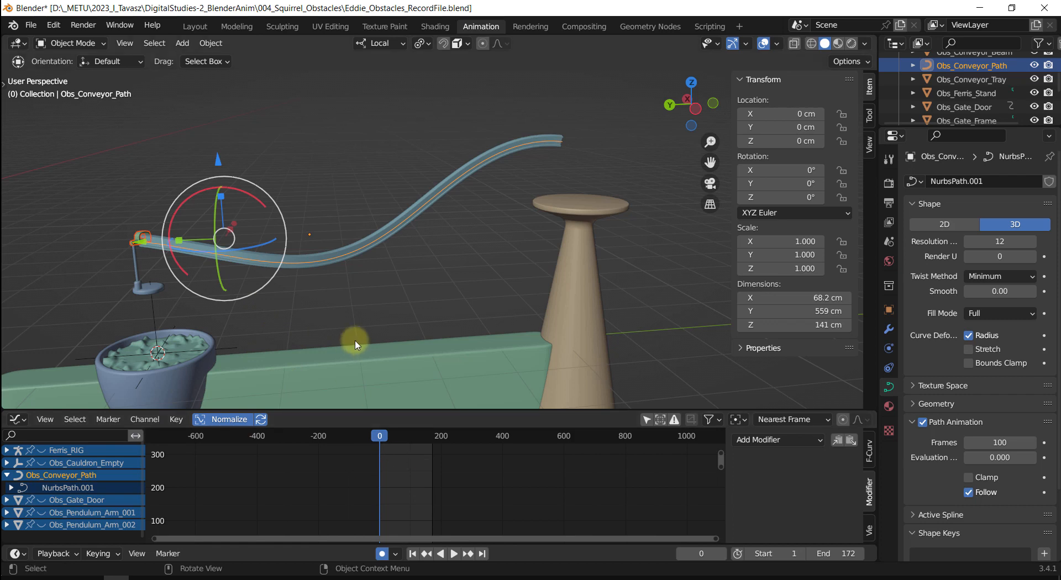
key("shift+space")
key("shift+space")
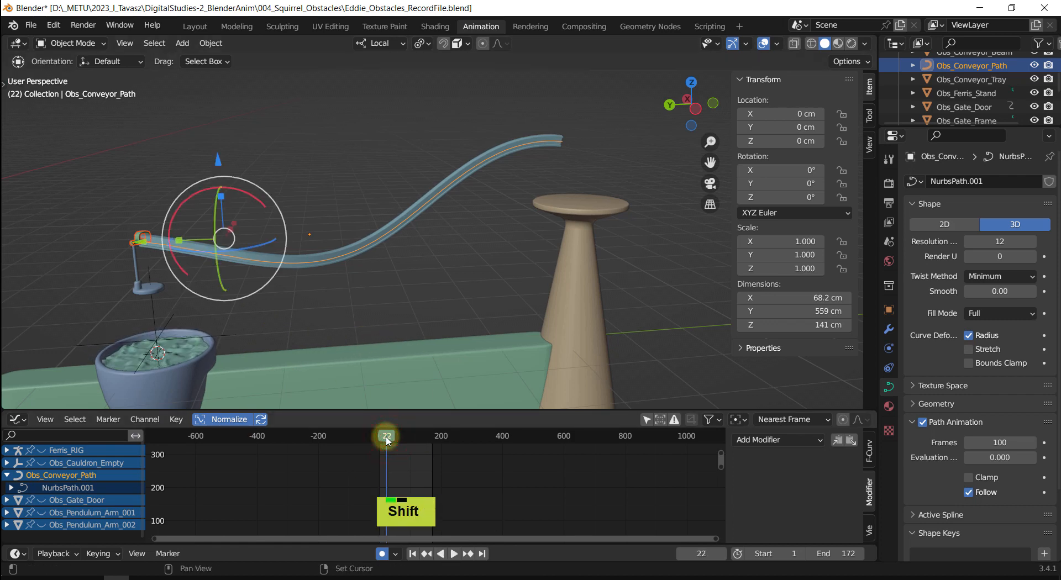
key("shift+Left")
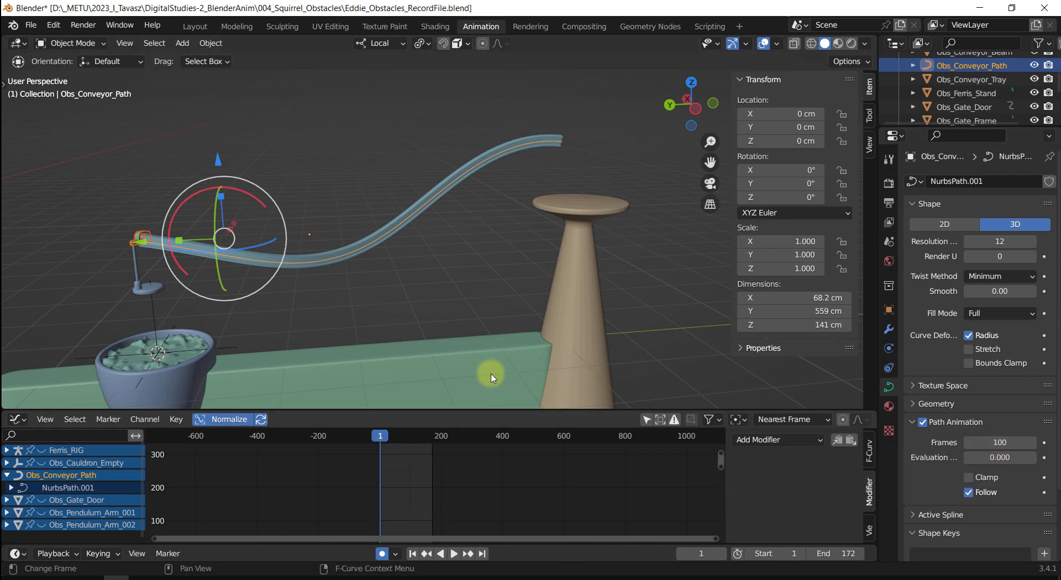
Set the conveyor path's Path Animation length to 90 frames.
left_click(998, 443)
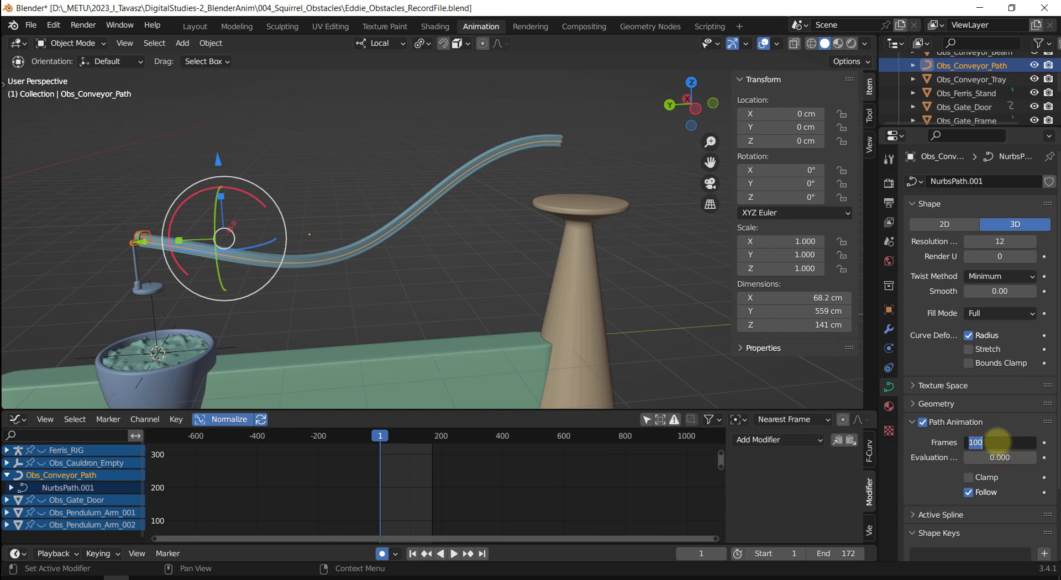
type("90")
key("Return")
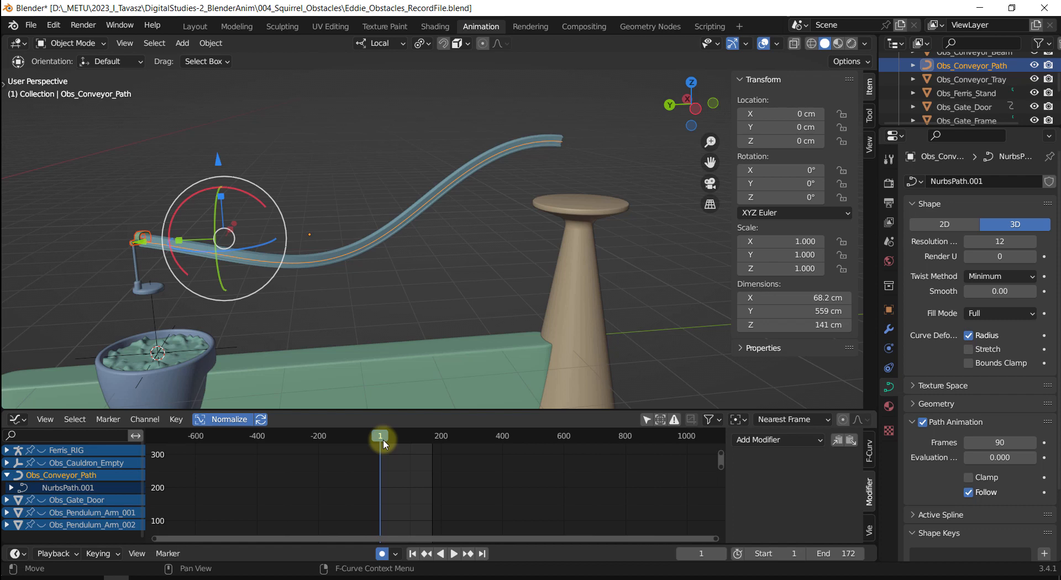
Go to frame 50 and keyframe the conveyor path's Evaluation Time at 0.
left_click_drag(382, 438, 401, 441)
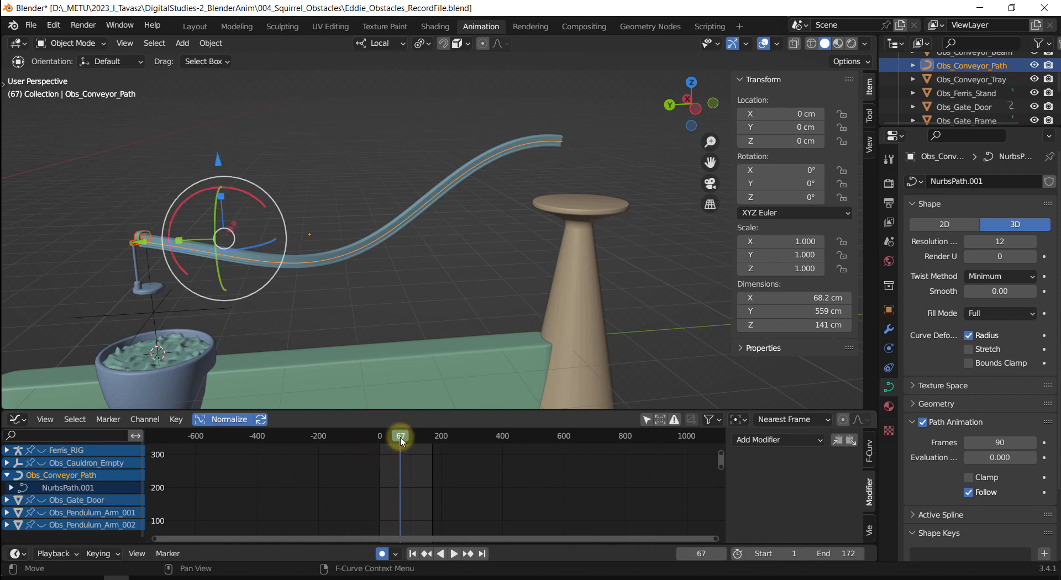
left_click(715, 554)
type("50")
key("Return")
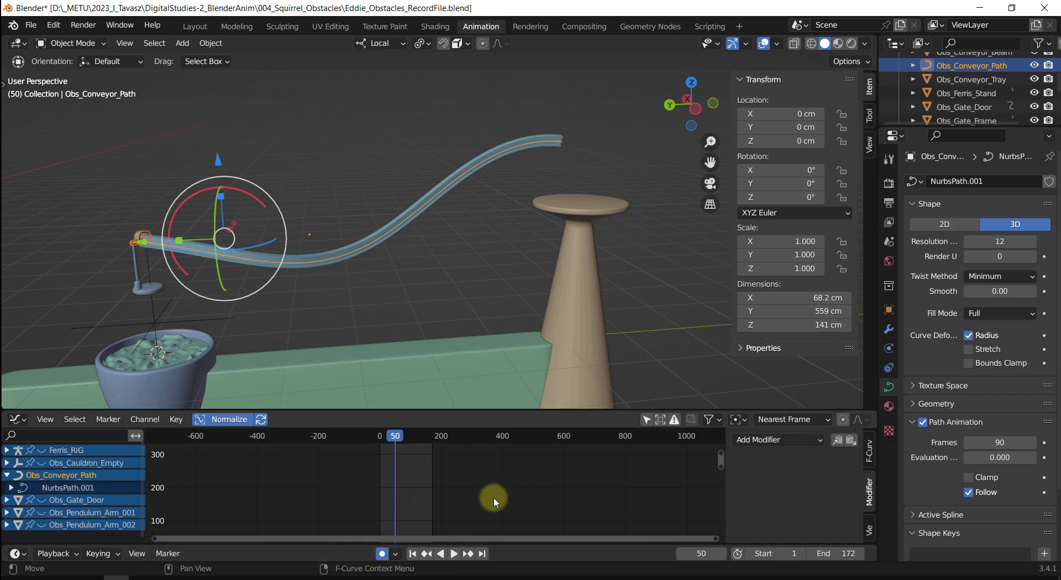
left_click(1045, 460)
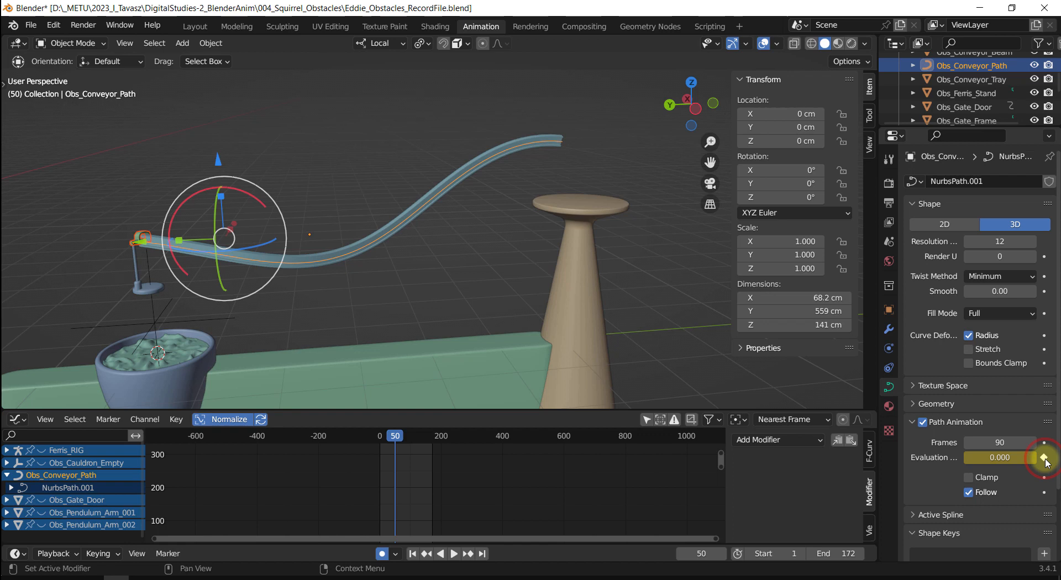
left_click(1007, 458)
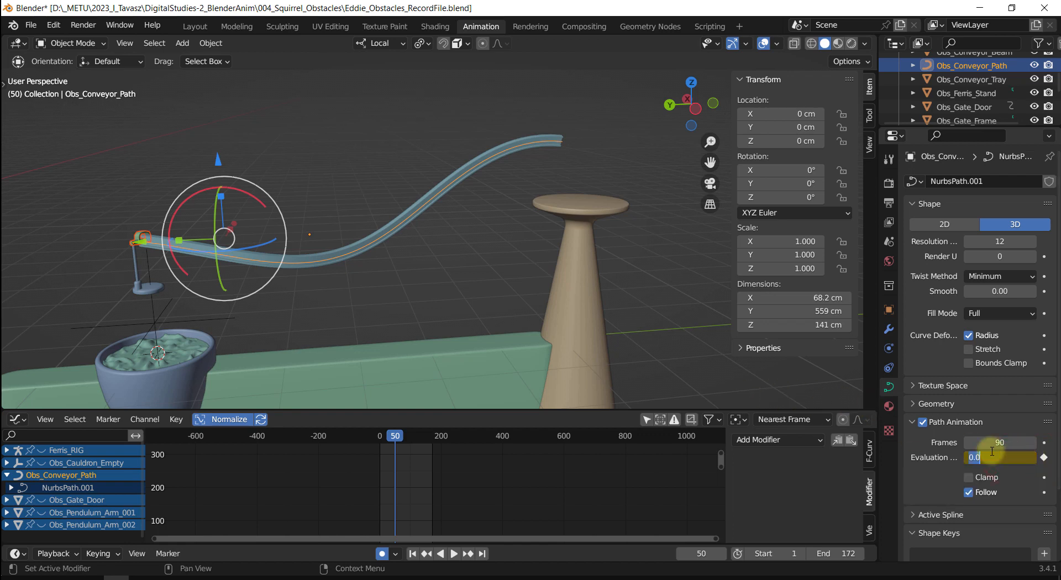
left_click(945, 444)
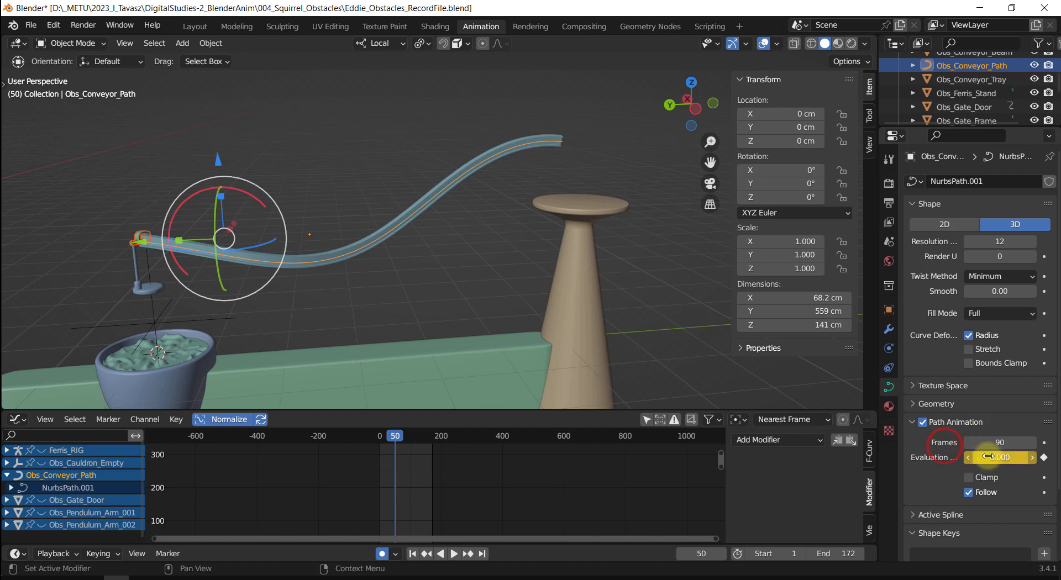
key("i")
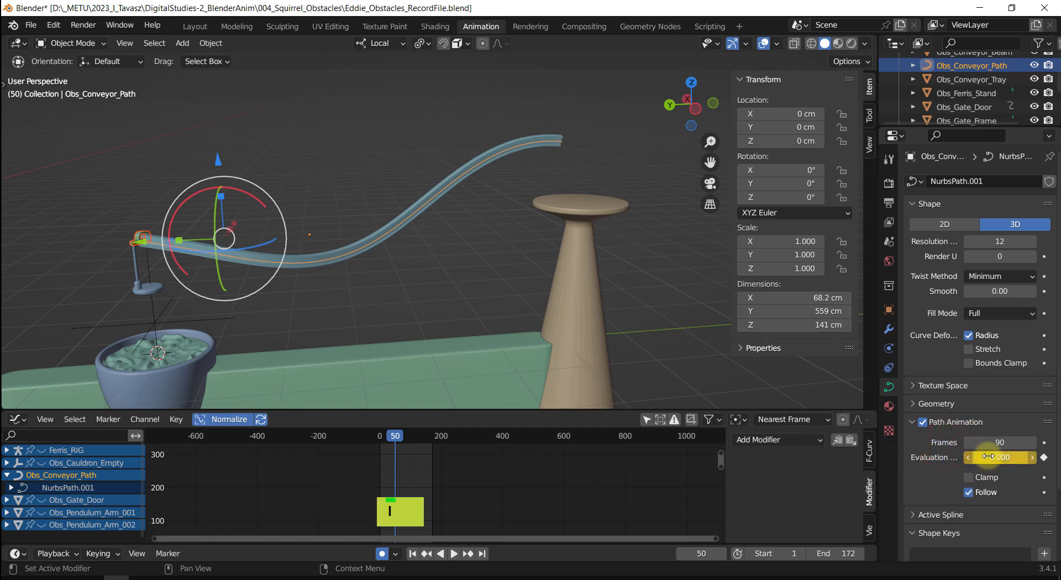
Expand the NurbsPath.001 channel and bring its Evaluation Time curve into view in the graph editor.
middle_click(468, 495)
left_click(486, 469)
left_click(11, 488)
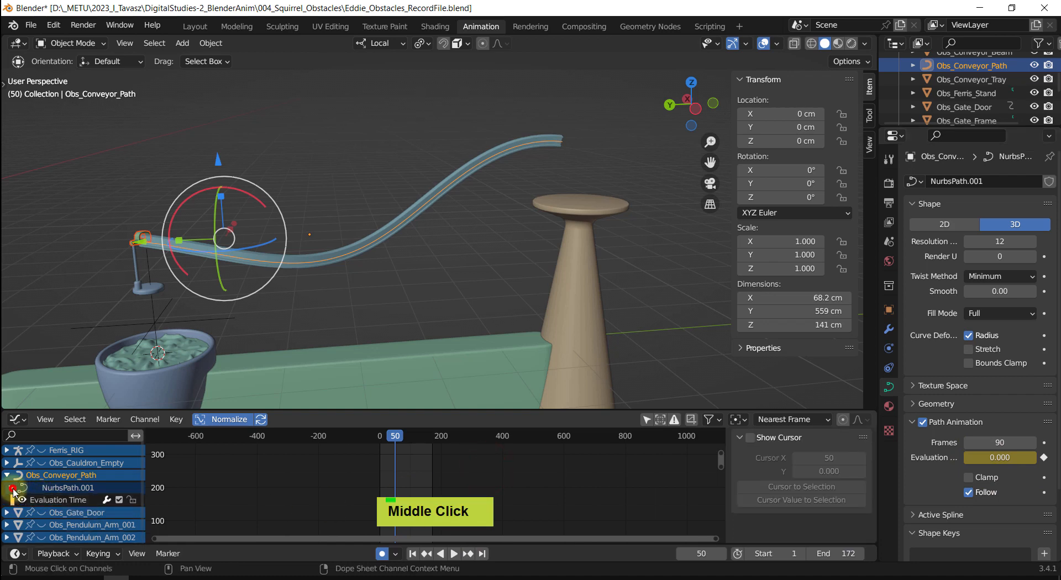
left_click(57, 500)
middle_click_drag(476, 478, 431, 414)
scroll(310, 471, "up", 2)
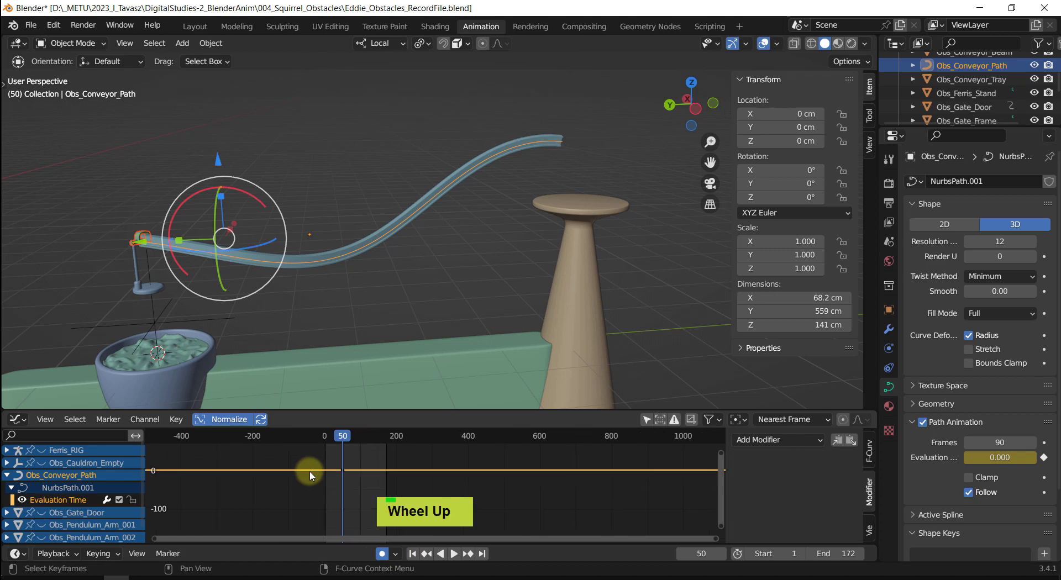
middle_click_drag(309, 471, 357, 478)
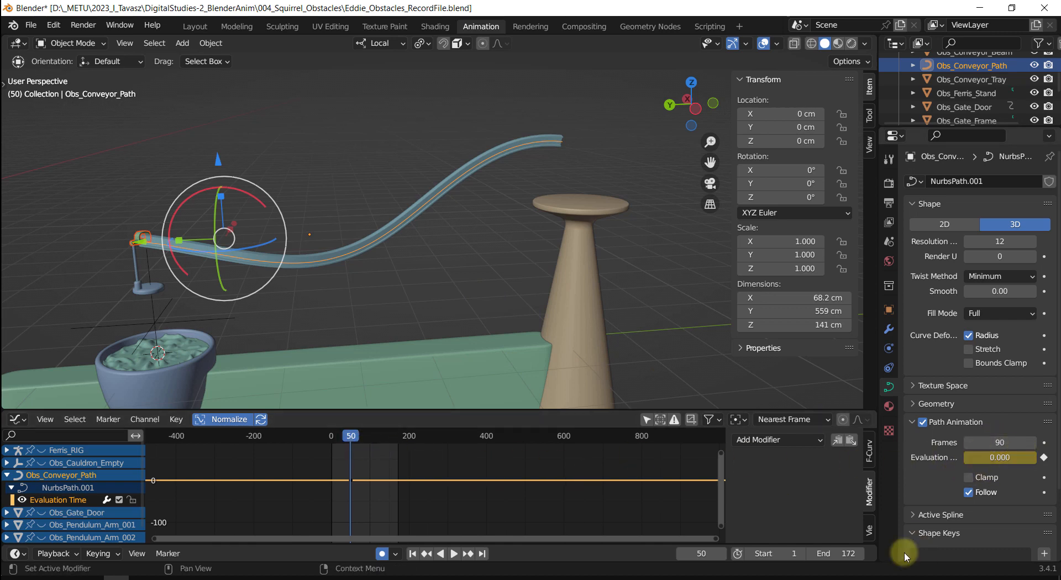
At frame 140, set the conveyor path's Evaluation Time to 90 and keyframe it.
left_click(705, 555)
type("1")
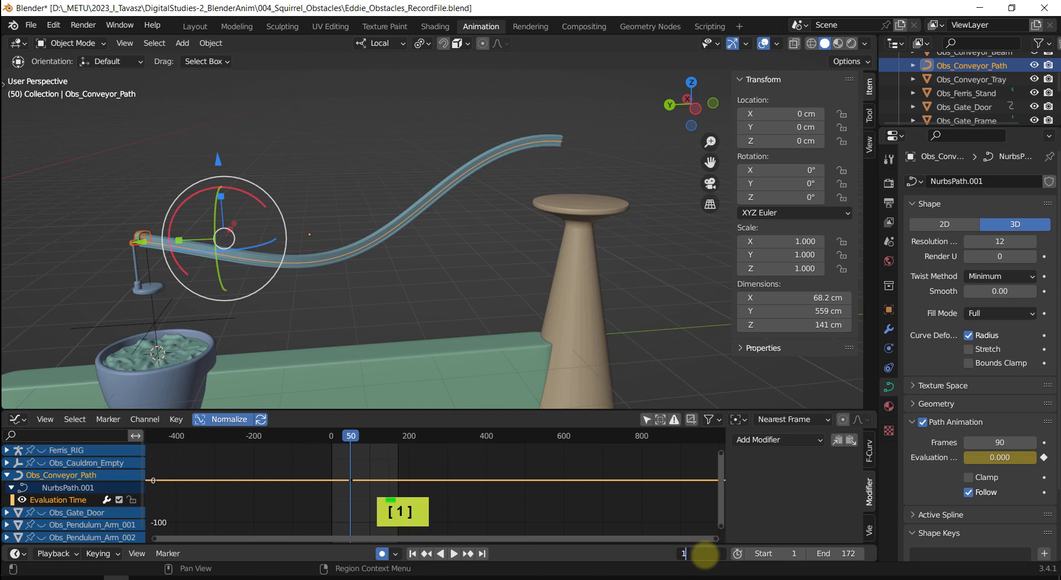
type("40")
key("Return")
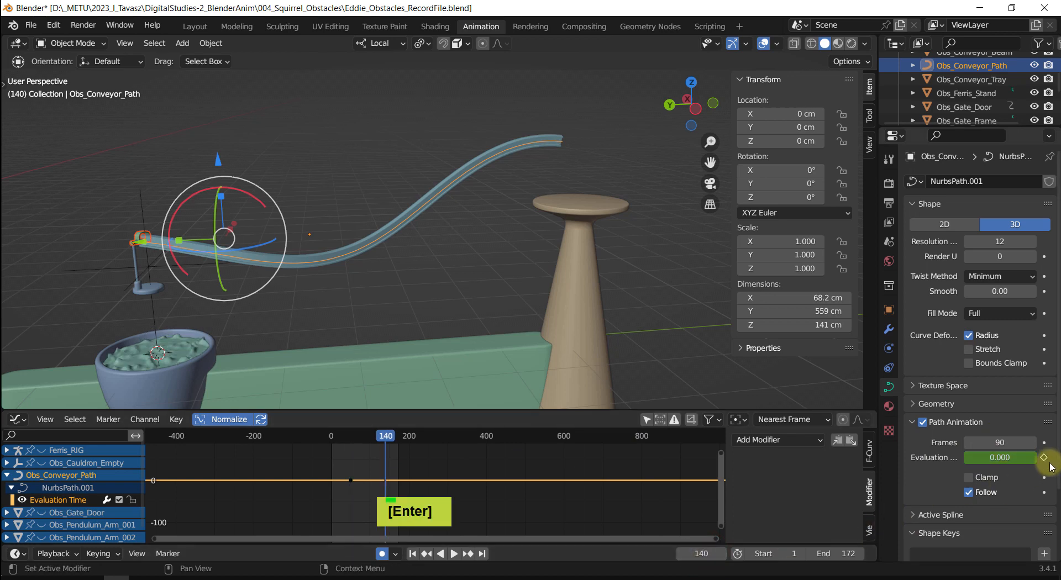
left_click(1008, 457)
type("90")
key("Return")
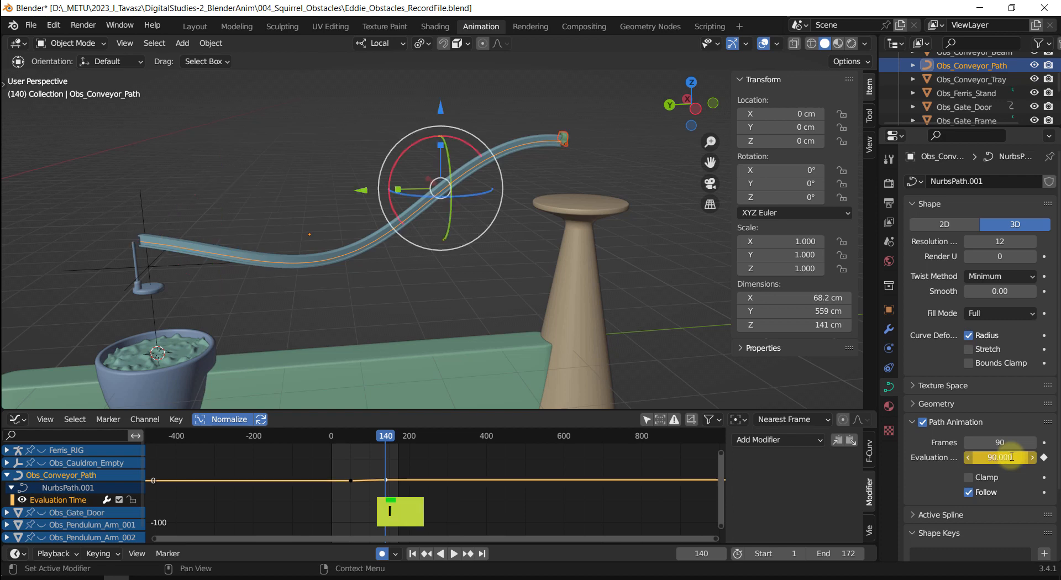
Scrub through the frames between the two Evaluation Time keyframes to check the motion along the path.
left_click(381, 553)
left_click_drag(390, 438, 342, 435)
left_click_drag(349, 438, 385, 446)
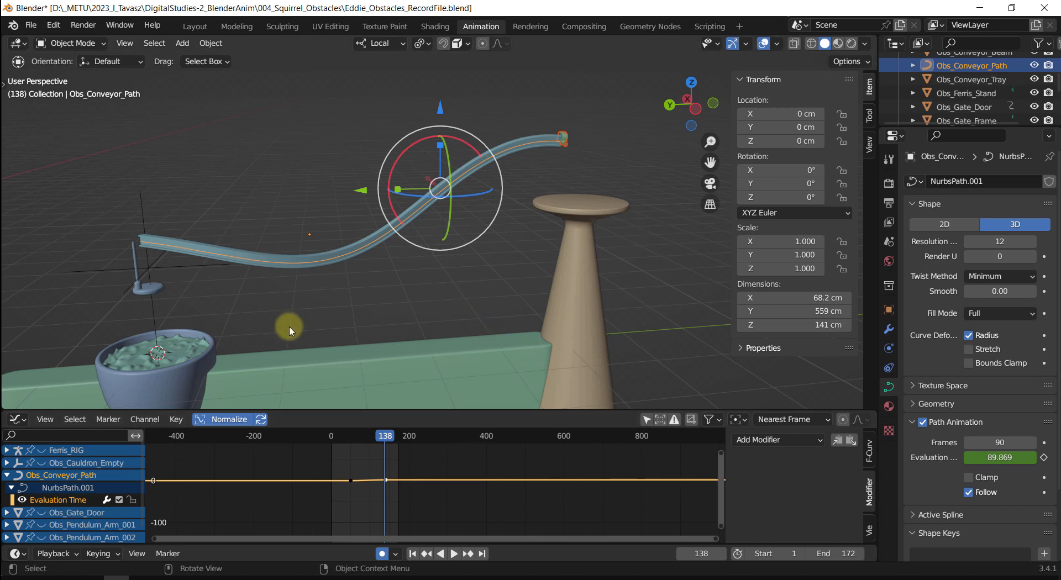
left_click(386, 441)
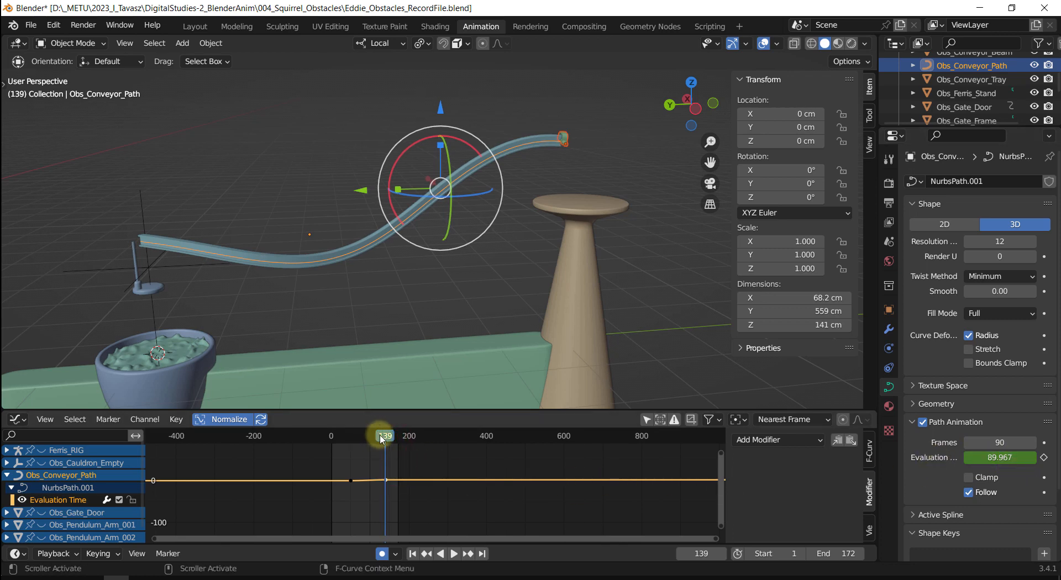
Insert an Evaluation Time keyframe at frame 92 and lower its value to about 28.7.
left_click_drag(381, 439, 368, 441)
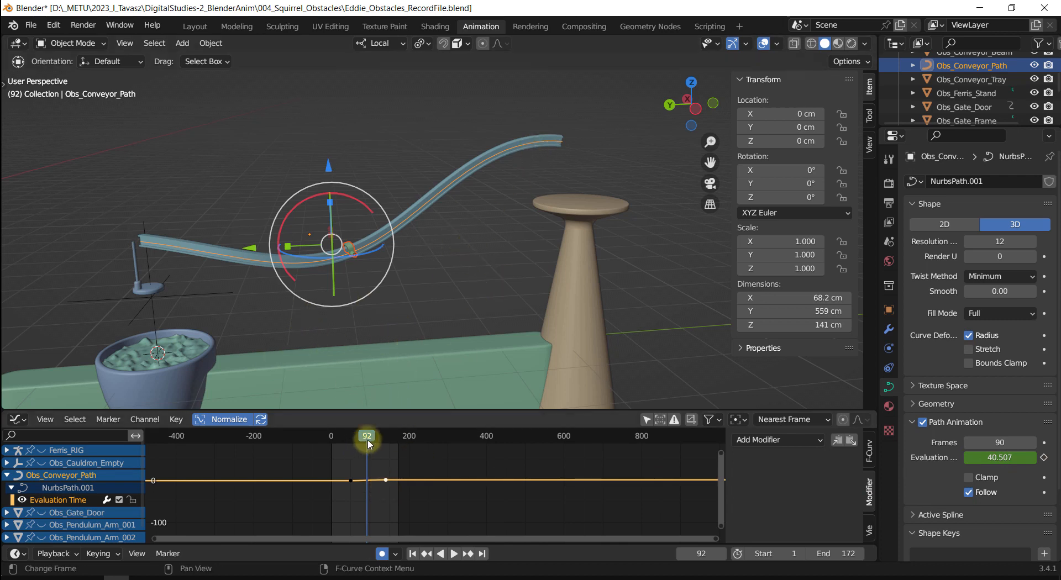
left_click(1045, 458)
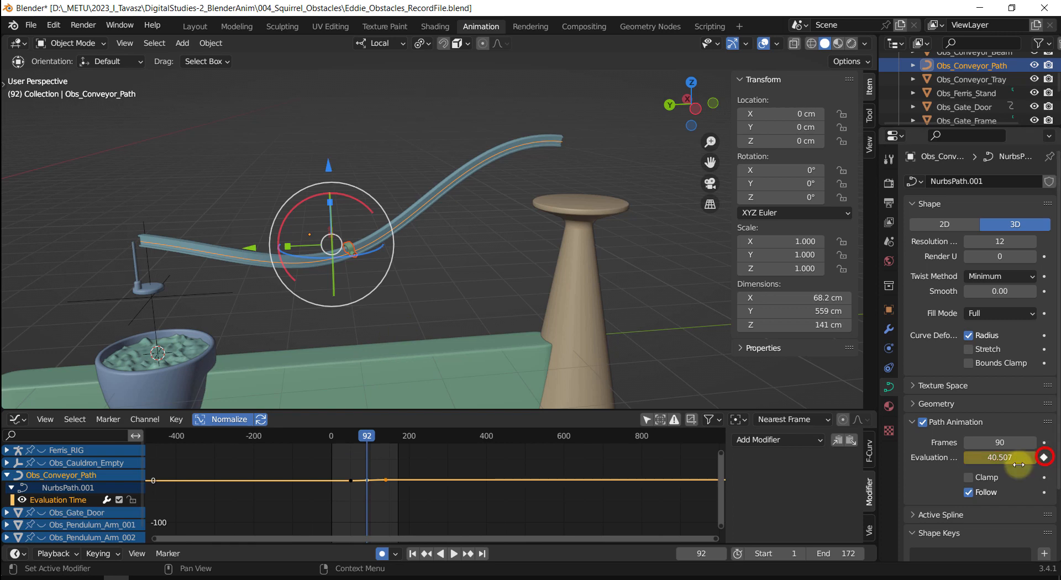
left_click_drag(1002, 458, 822, 479)
Play the animation from near the start to check the motion with the added middle keyframe.
left_click_drag(363, 437, 339, 436)
key("shift+space")
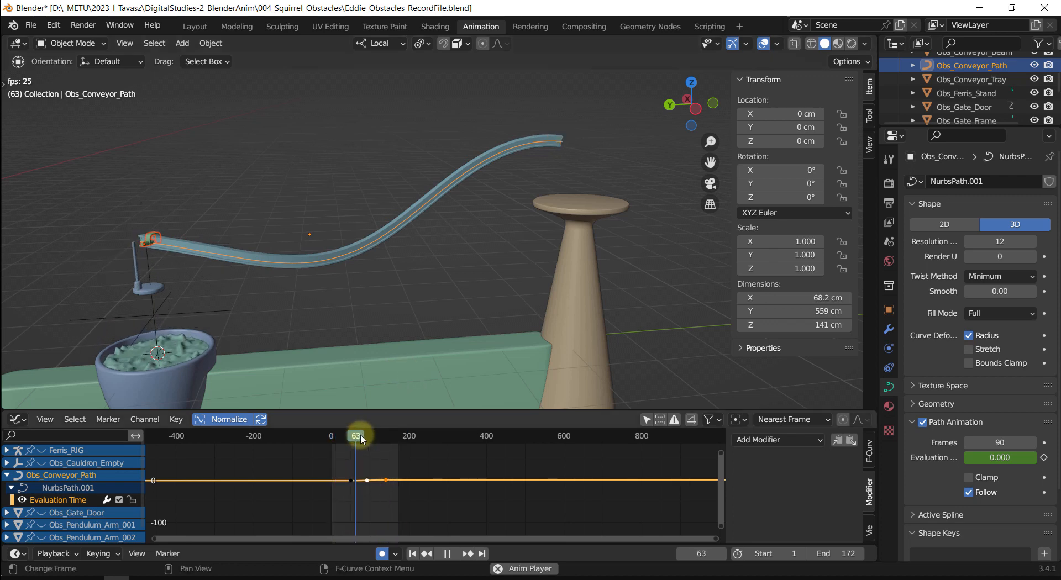
key("shift+space")
Return to frame 92, raise the Evaluation Time to 37.007 and keyframe it.
left_click_drag(362, 429, 366, 437)
key("Left")
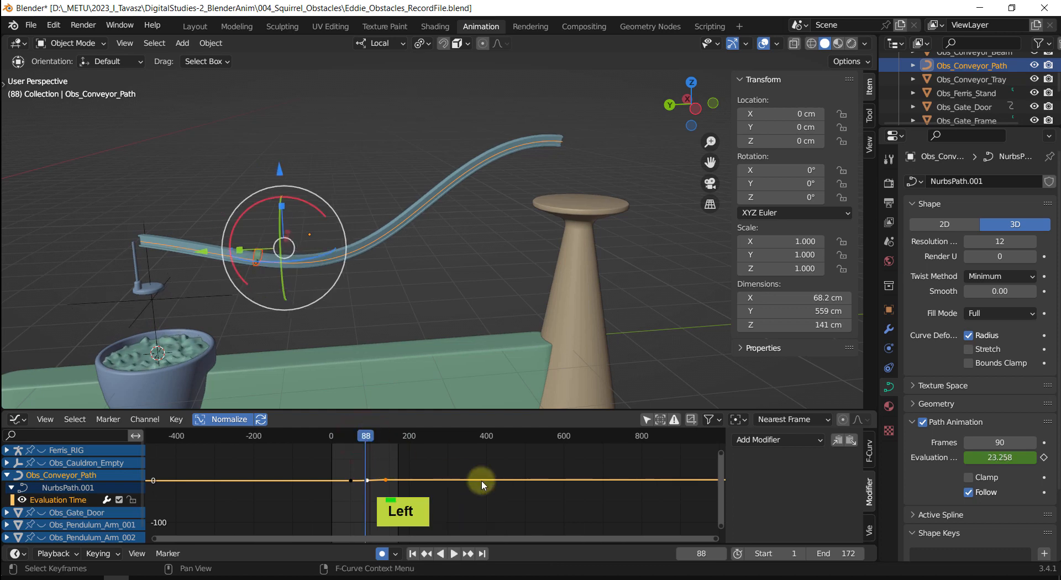
key("Right")
key("Right")
key("Right")
key("Right")
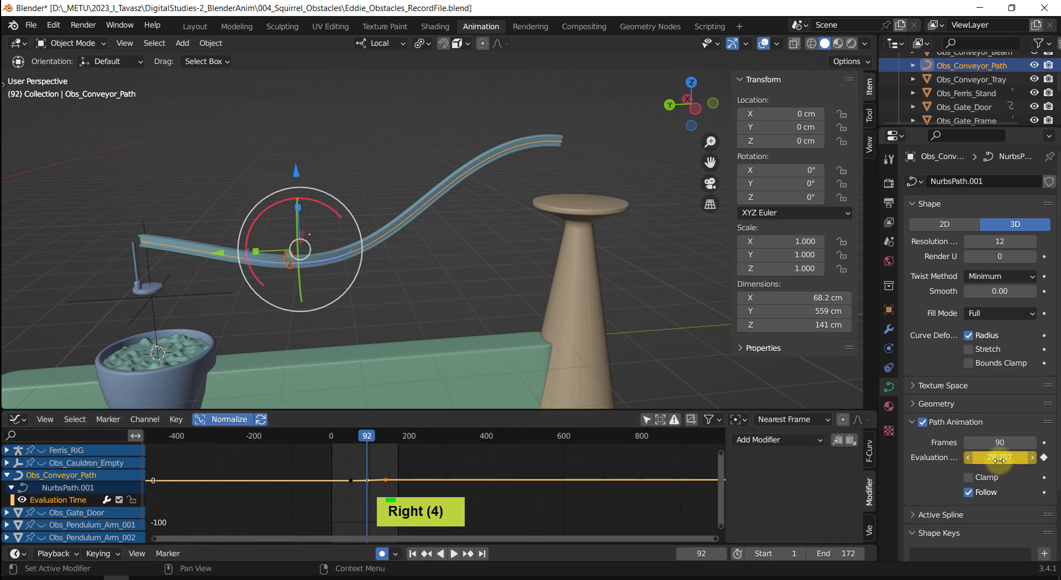
left_click_drag(999, 460, 1050, 462)
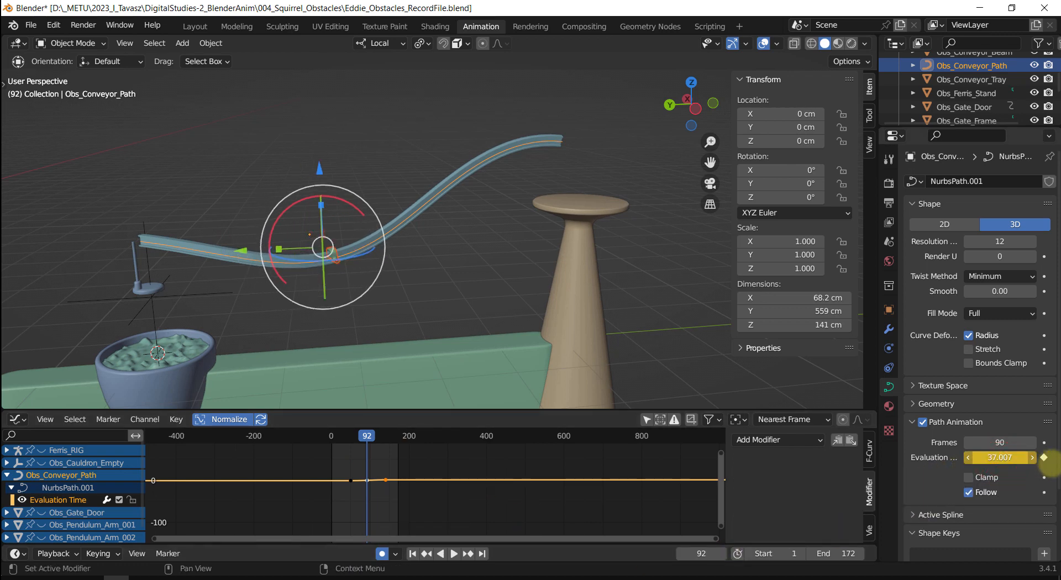
key("i")
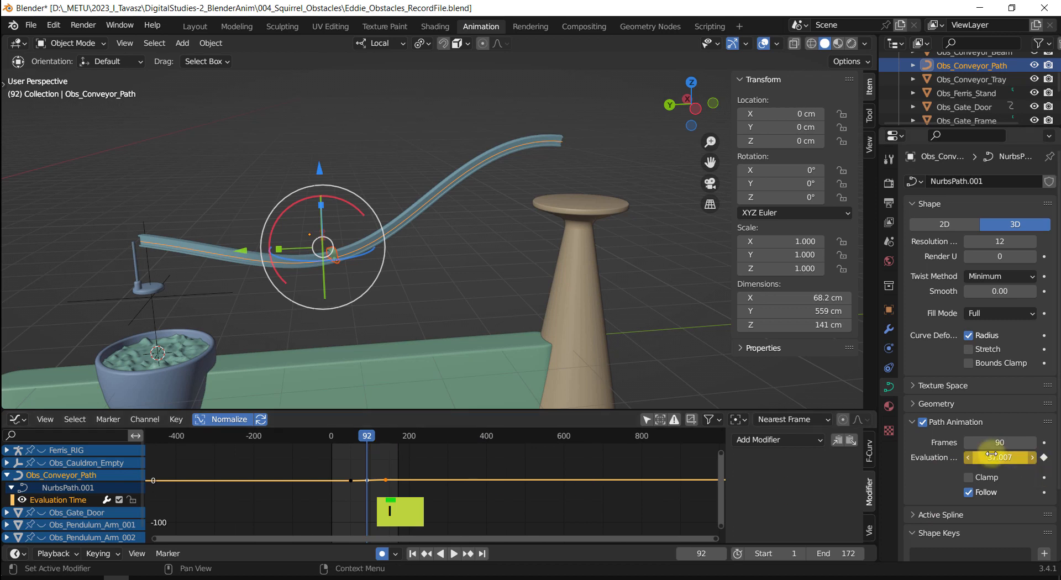
Raise the Evaluation Time at frame 92 to 111.307 and play the animation from near the start.
left_click_drag(1007, 458, 1050, 460)
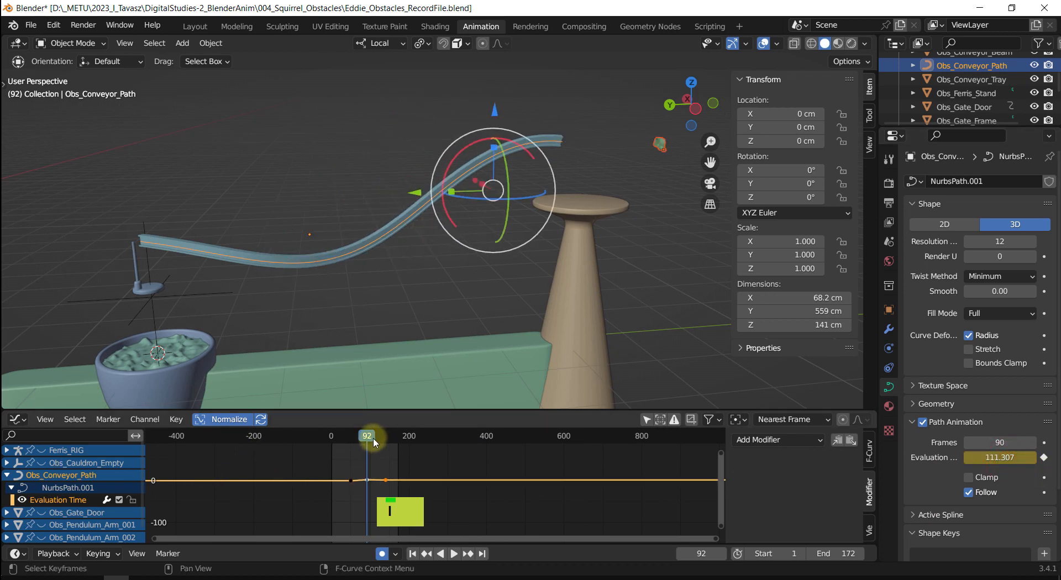
left_click_drag(369, 435, 338, 438)
key("shift+space")
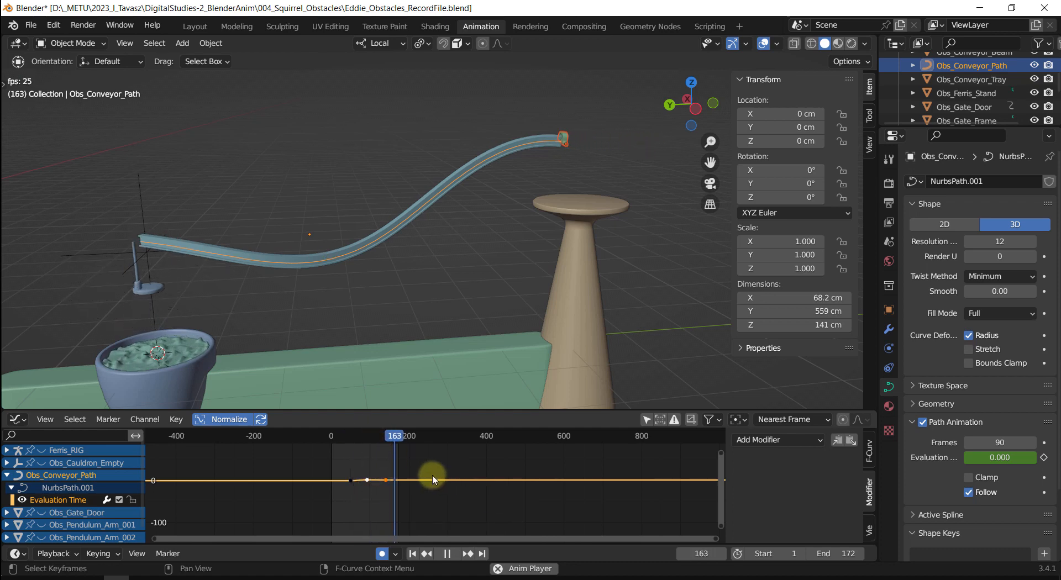
key("shift+space")
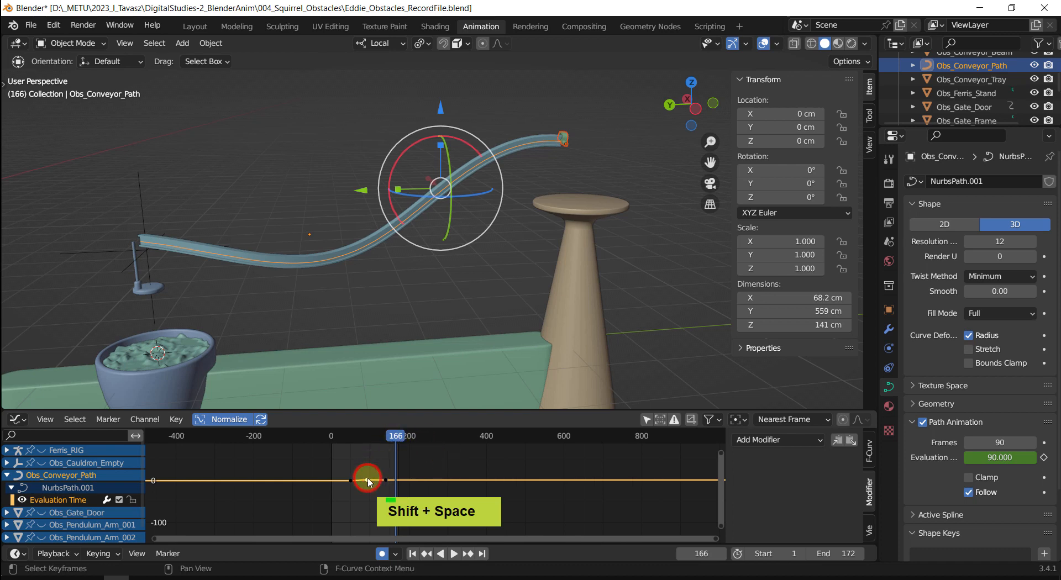
Delete the middle Evaluation Time keyframe at frame 92 and replay the animation.
key("Delete")
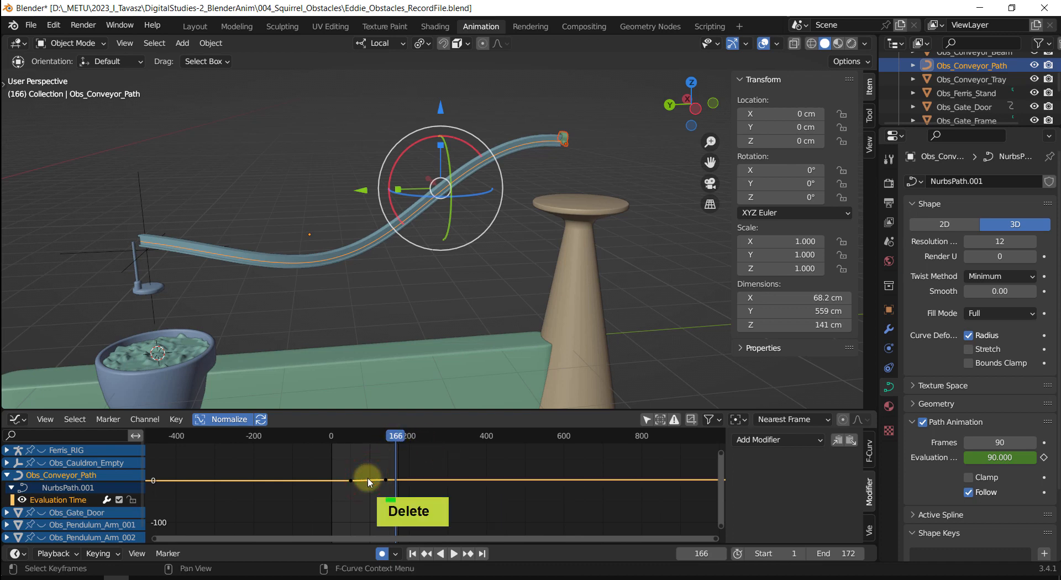
key("shift+space")
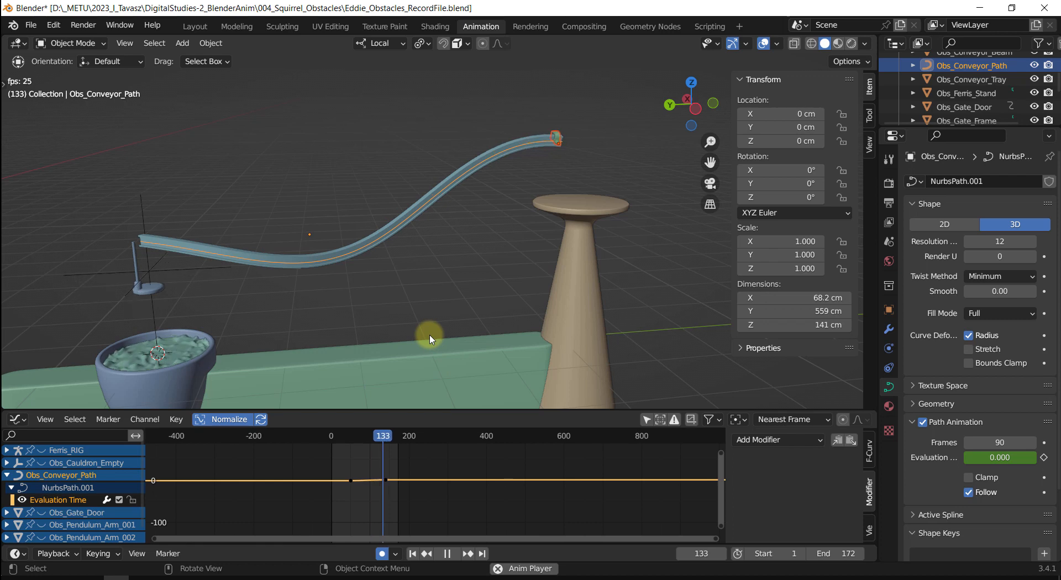
Stop the playback, select the conveyor tray and return to frame 0.
key("shift+space")
middle_click_drag(386, 324, 260, 319, "shift")
left_click(287, 295)
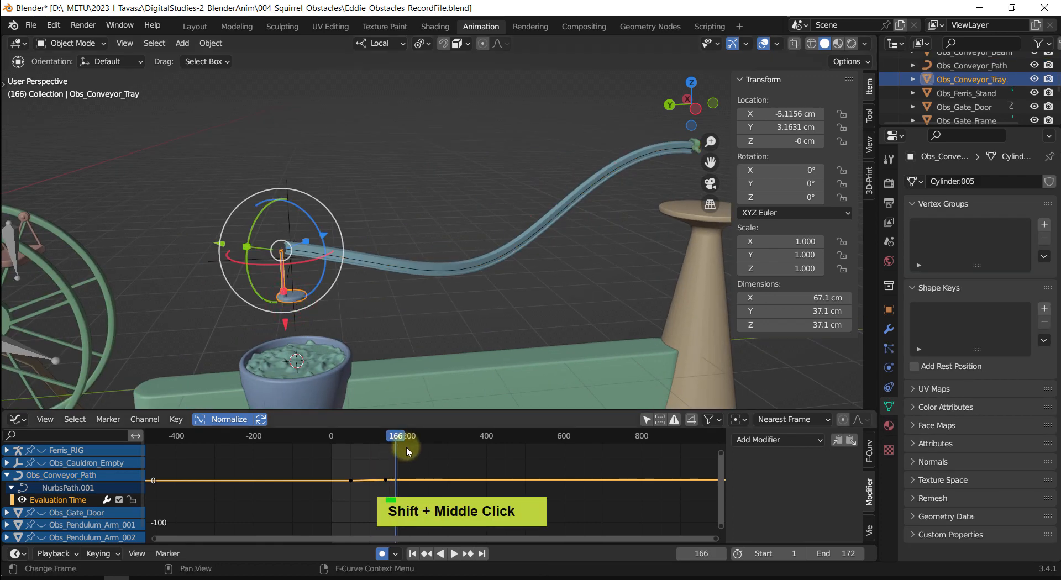
left_click_drag(395, 436, 331, 436)
Examine the tray and the hook that carries it at the start of the conveyor beam.
scroll(299, 307, "up", 3)
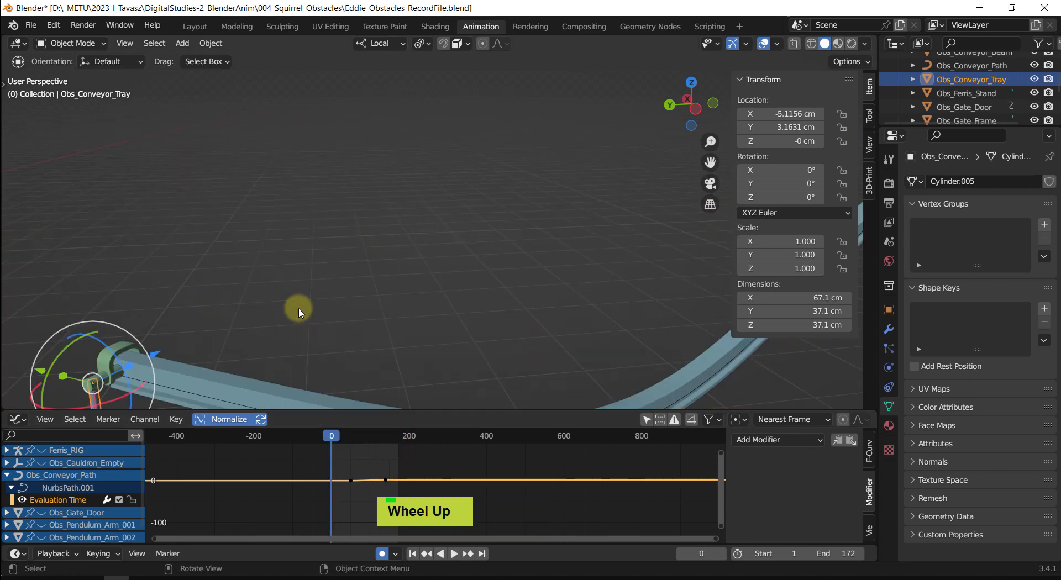
middle_click_drag(298, 307, 420, 228, "shift")
middle_click_drag(465, 158, 450, 189, "shift")
scroll(453, 184, "up", 2)
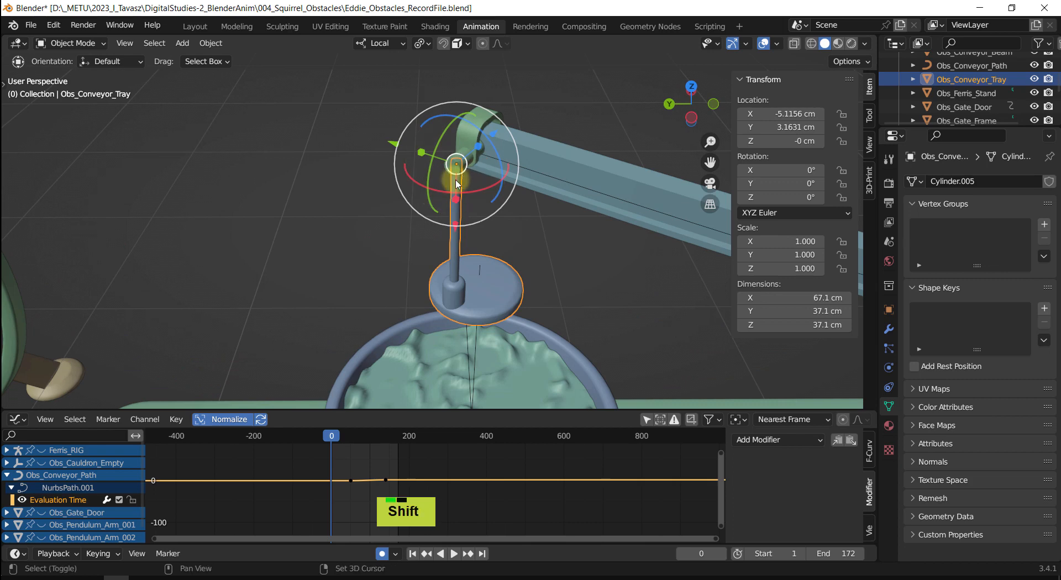
middle_click_drag(489, 157, 444, 201, "shift")
scroll(443, 201, "up", 3)
scroll(380, 210, "down", 2)
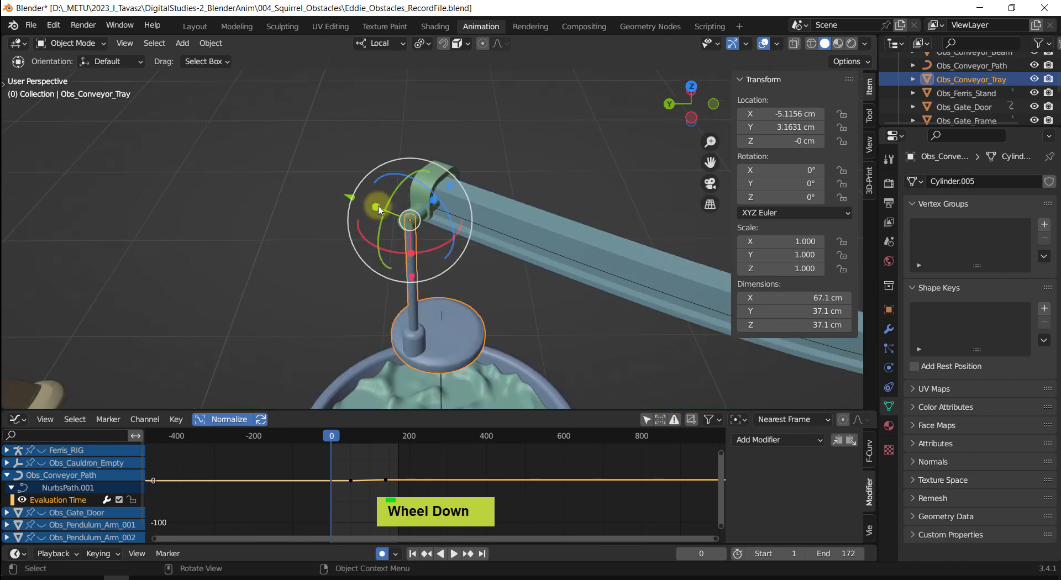
middle_click_drag(469, 287, 467, 243)
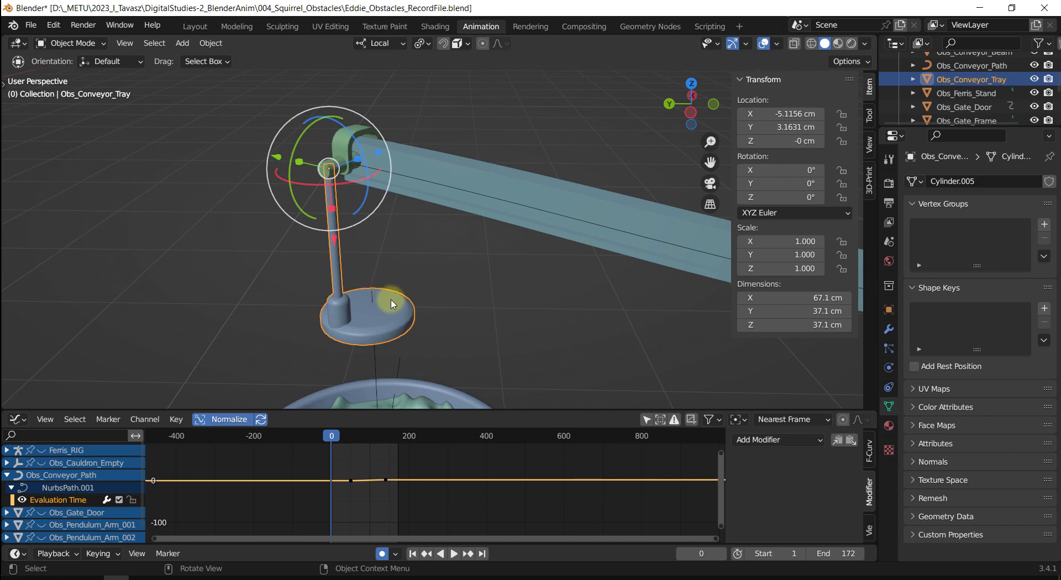
left_click(454, 331)
middle_click_drag(328, 187, 240, 219)
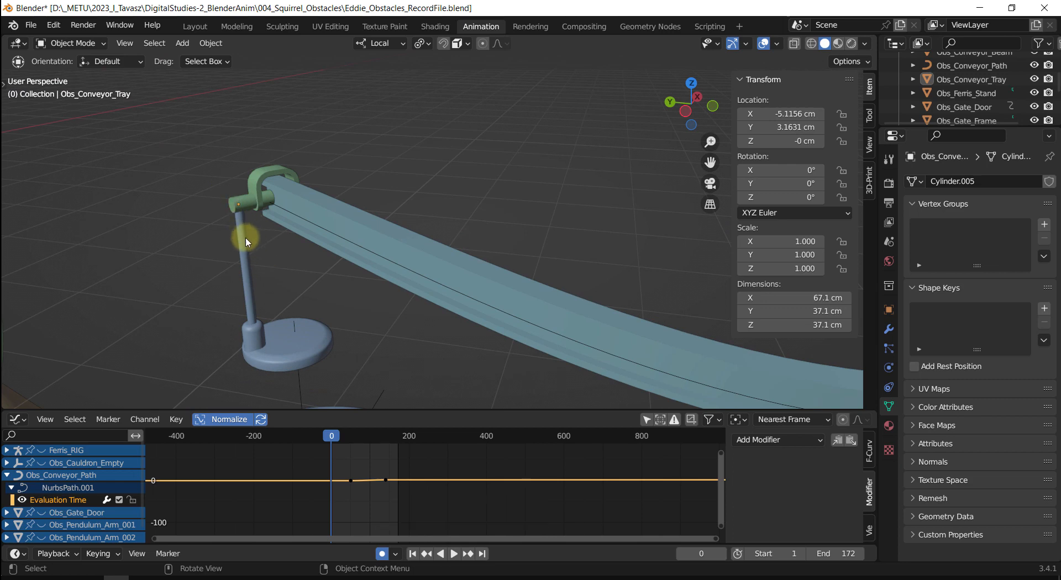
scroll(254, 250, "down", 2)
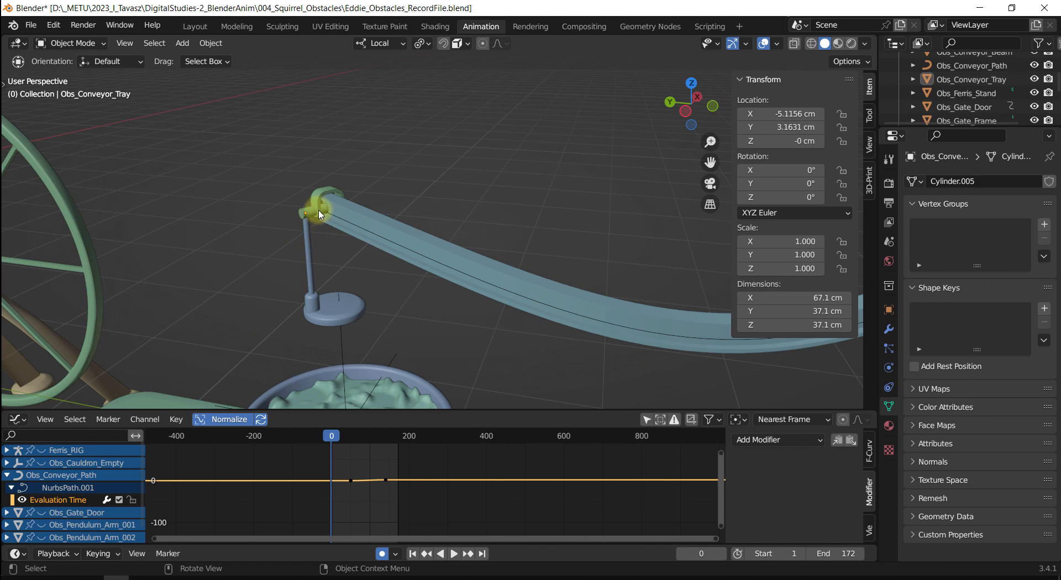
left_click(319, 213)
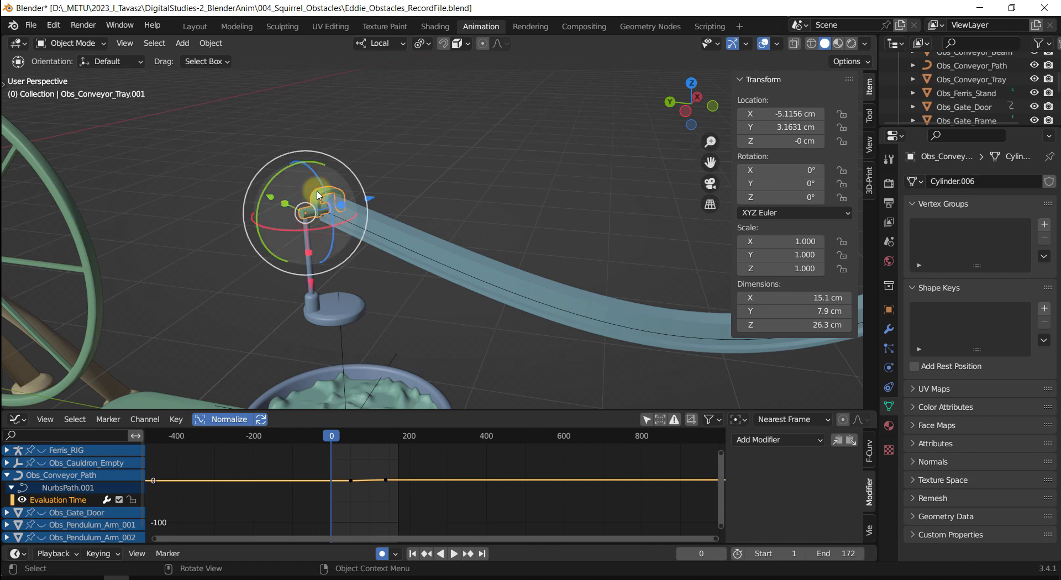
scroll(312, 209, "up", 1)
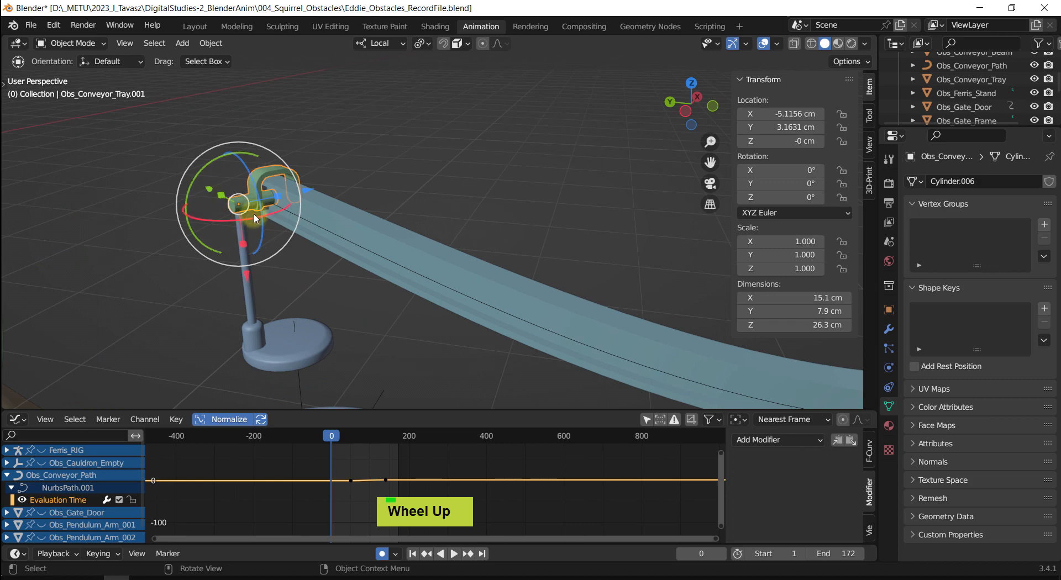
Add a Copy Location constraint to the conveyor tray with the hook on the beam as its target.
left_click(343, 298)
left_click(251, 298)
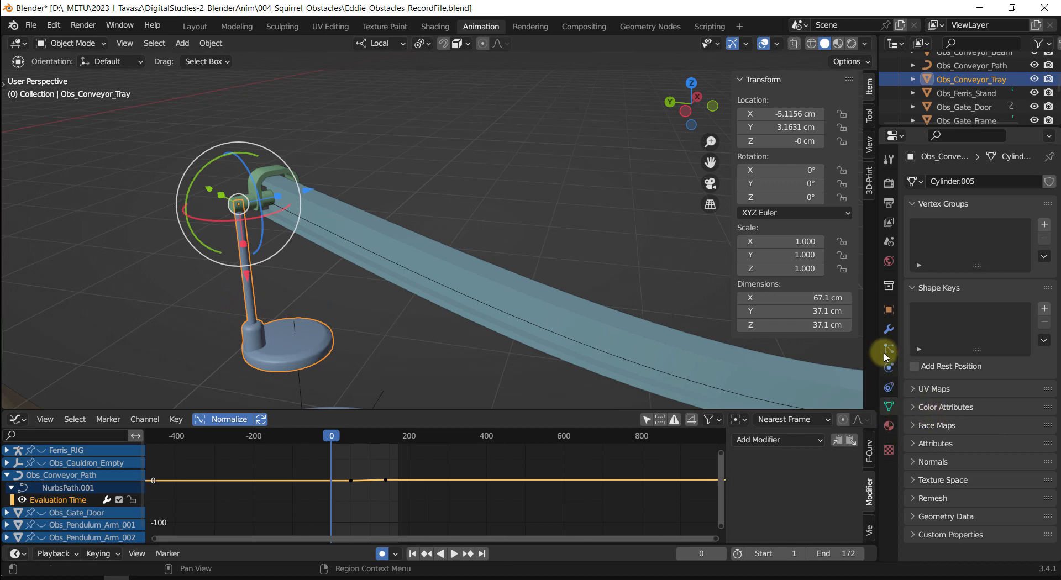
left_click(888, 387)
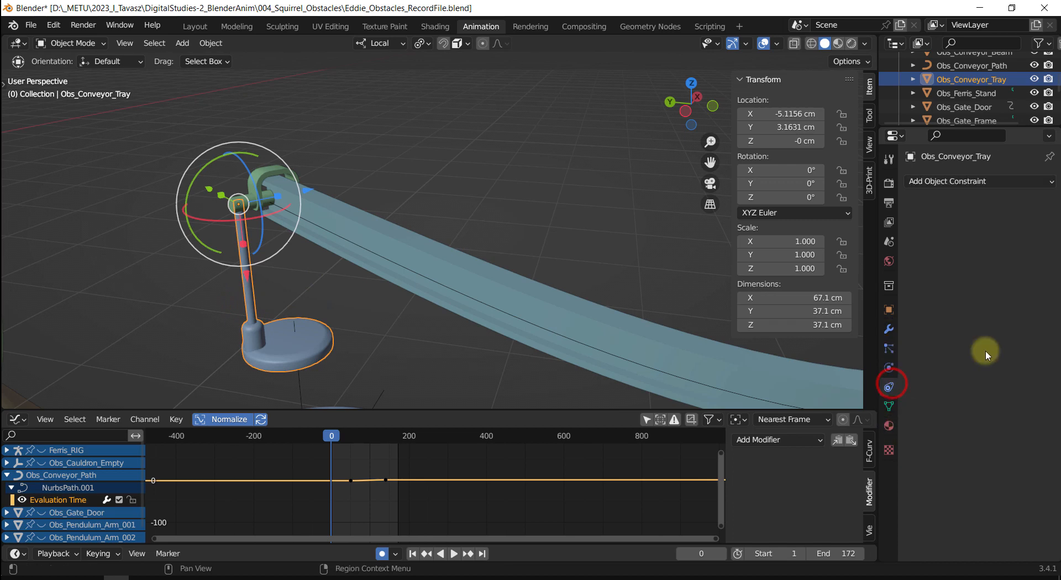
left_click(994, 180)
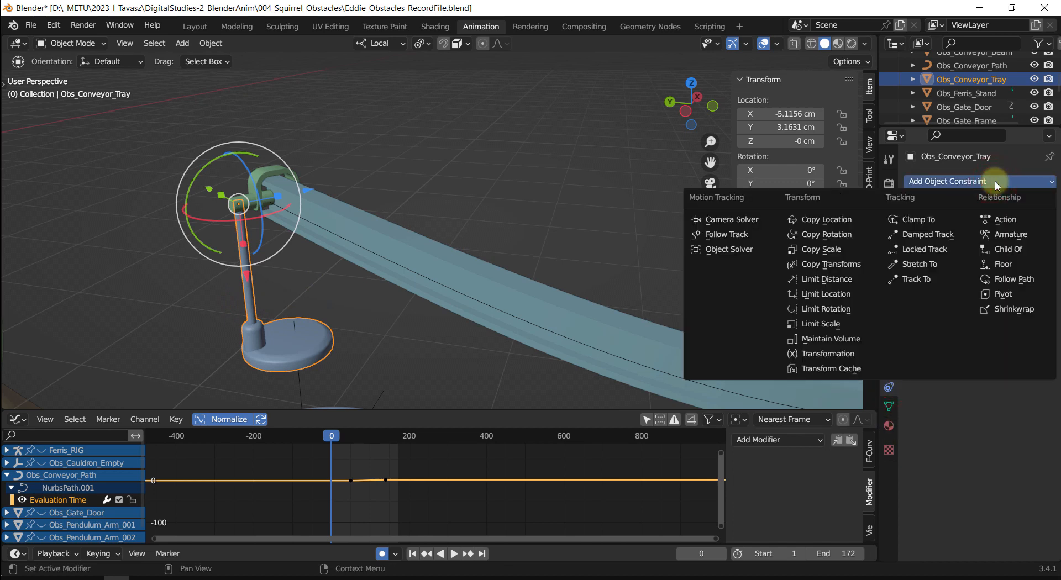
left_click(843, 221)
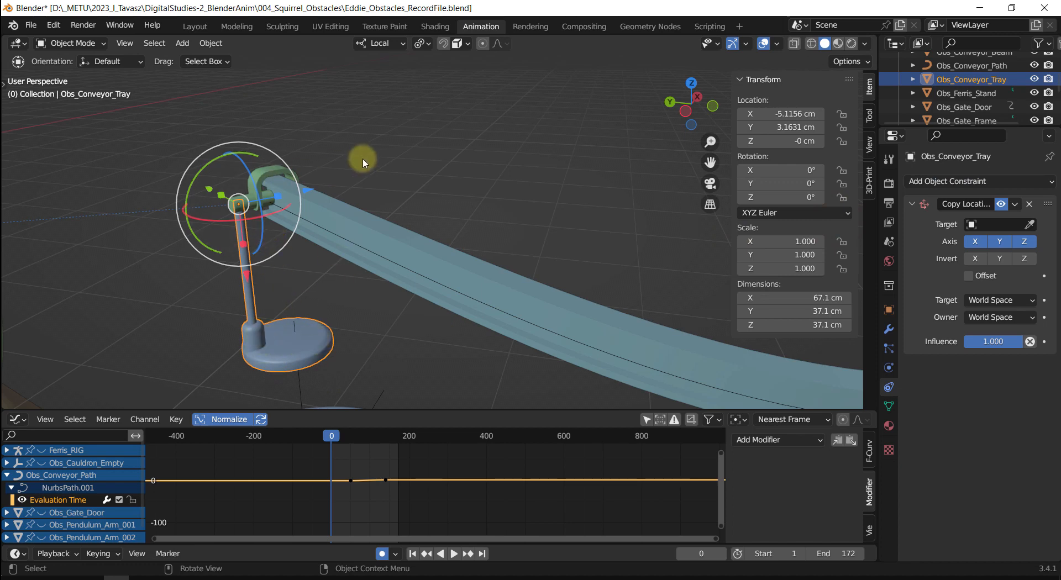
left_click(1030, 223)
left_click(266, 171)
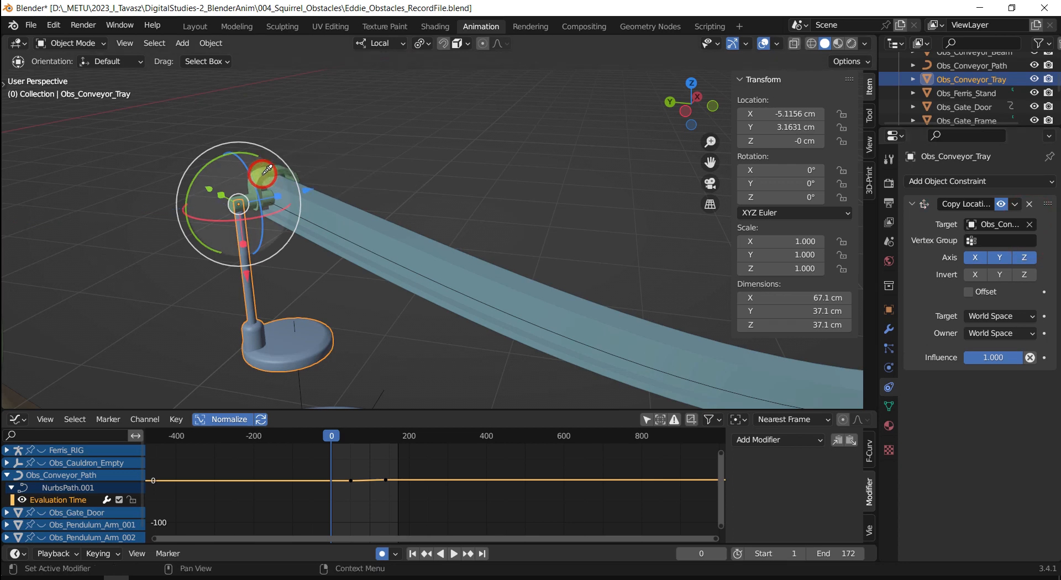
Scrub through the animation up to frame 124 and back to frame 40 to check how the tray follows the hook.
scroll(511, 238, "down", 4)
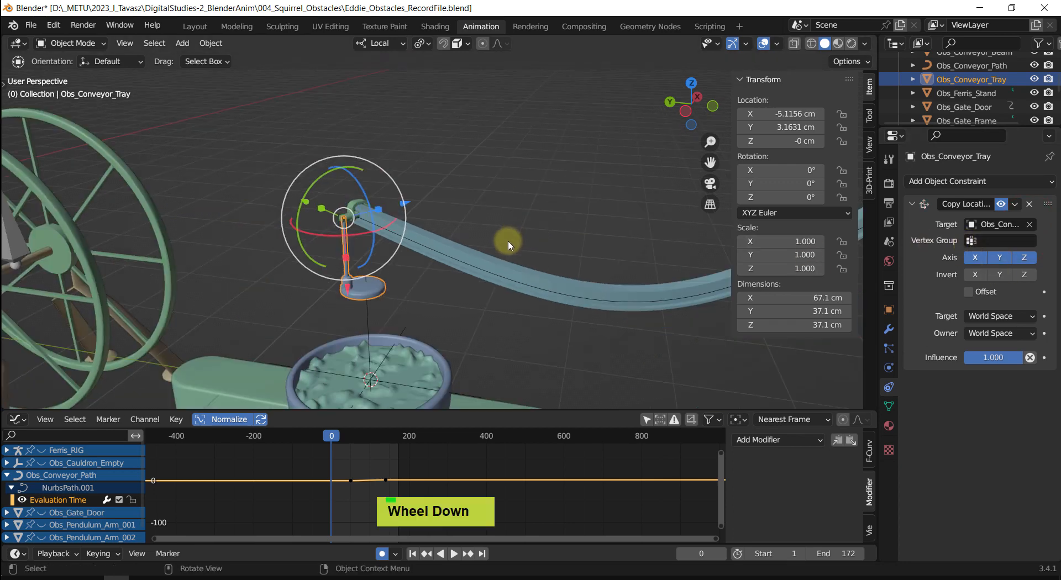
middle_click_drag(509, 240, 417, 243, "shift")
key("space")
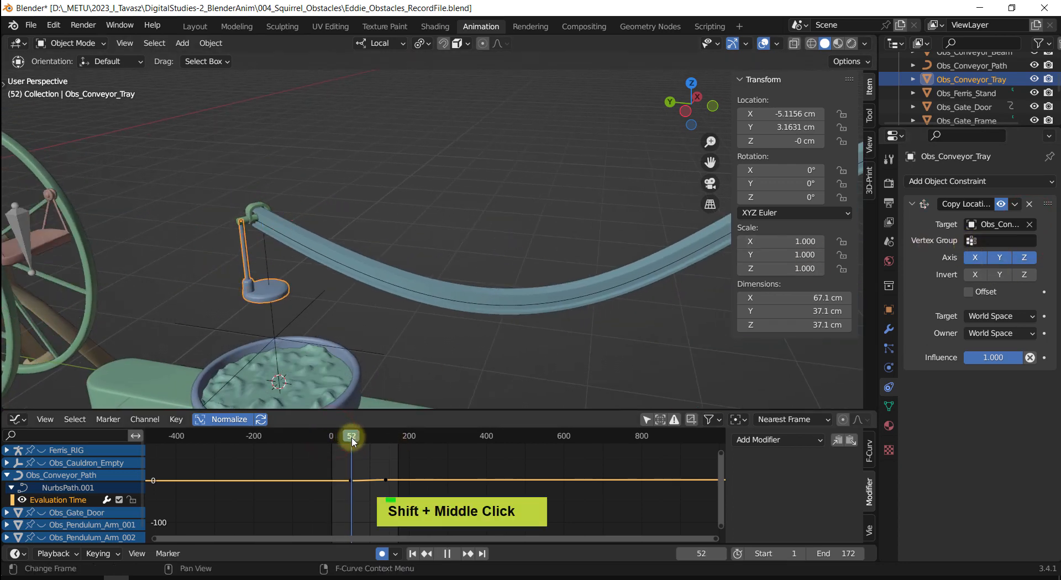
left_click_drag(354, 442, 377, 447)
middle_click_drag(616, 228, 440, 247, "shift")
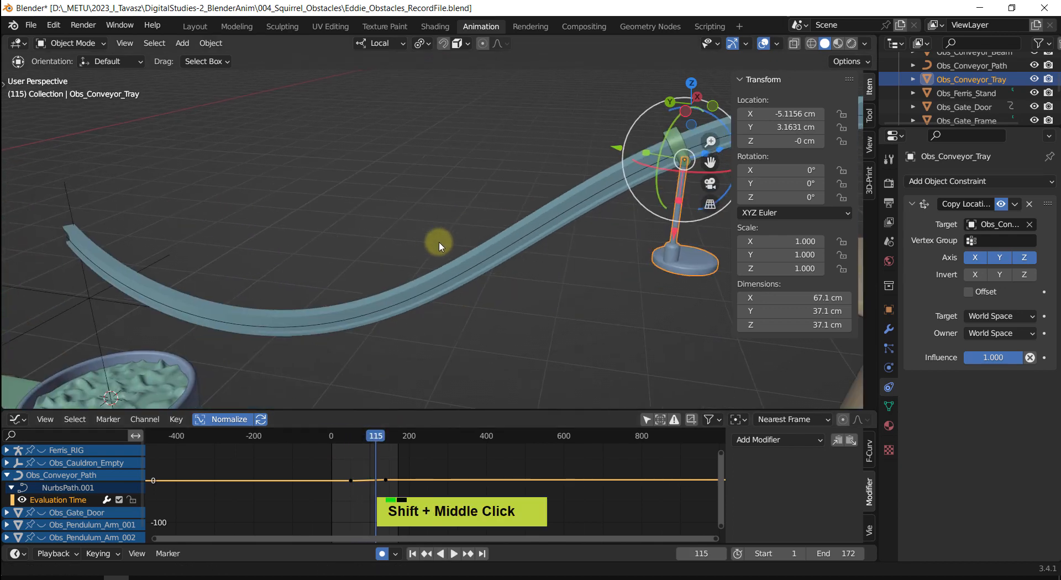
scroll(440, 247, "down", 3, "shift")
mouse_move(374, 432)
left_mouse_down()
mouse_move(355, 432)
mouse_move(379, 436)
left_mouse_up()
middle_click_drag(611, 301, 402, 410, "shift")
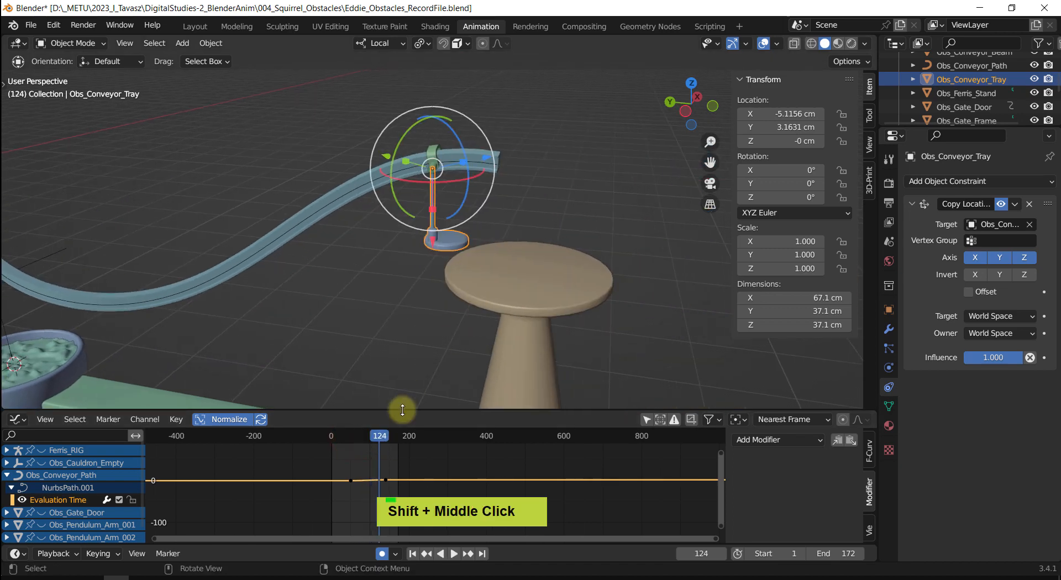
left_click_drag(379, 437, 361, 434)
middle_click_drag(360, 339, 613, 347, "shift")
left_click_drag(363, 441, 347, 436)
Inspect the tray up close while scrubbing from frame 40 to 59 to check the start of its movement.
scroll(436, 271, "up", 3)
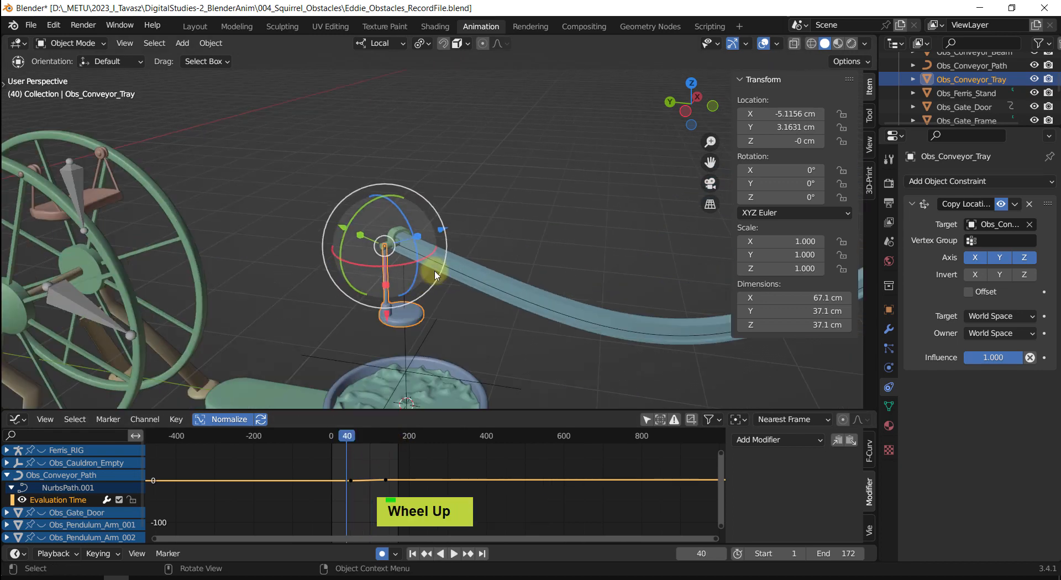
middle_click_drag(436, 274, 520, 273, "shift")
scroll(450, 237, "up", 2, "shift")
middle_click_drag(651, 216, 398, 259, "shift")
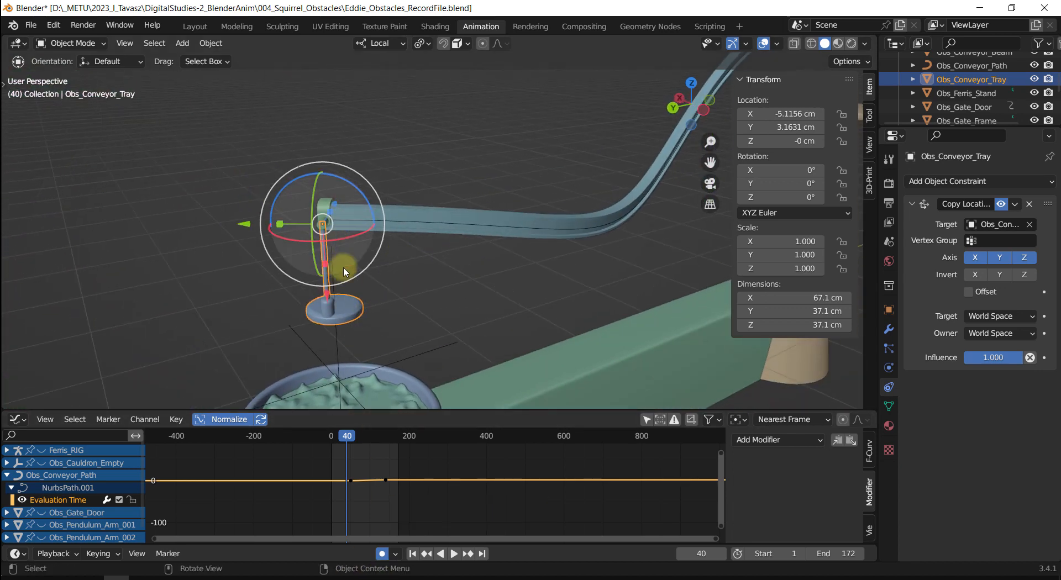
key("space")
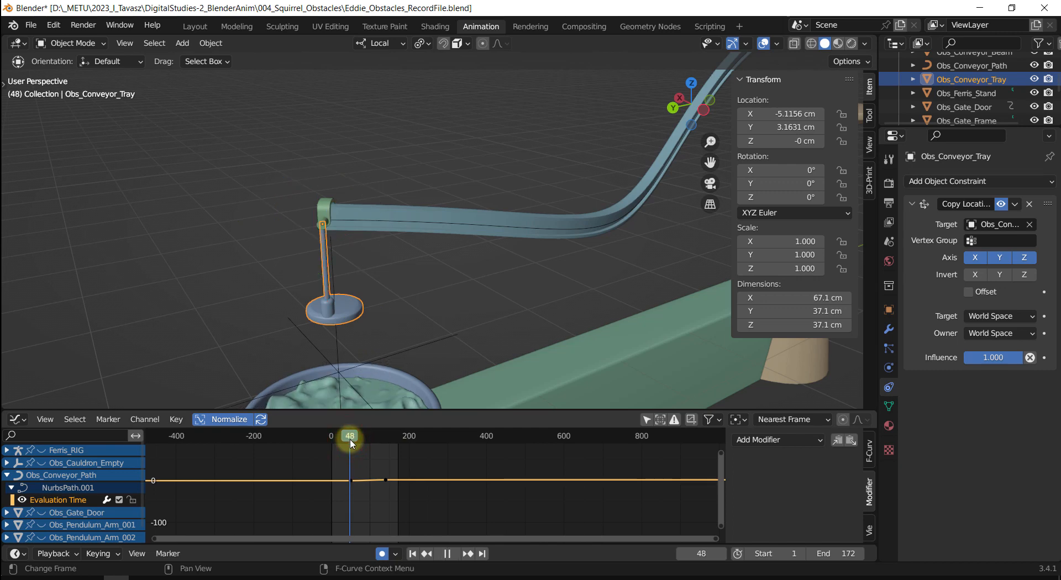
left_click(353, 440)
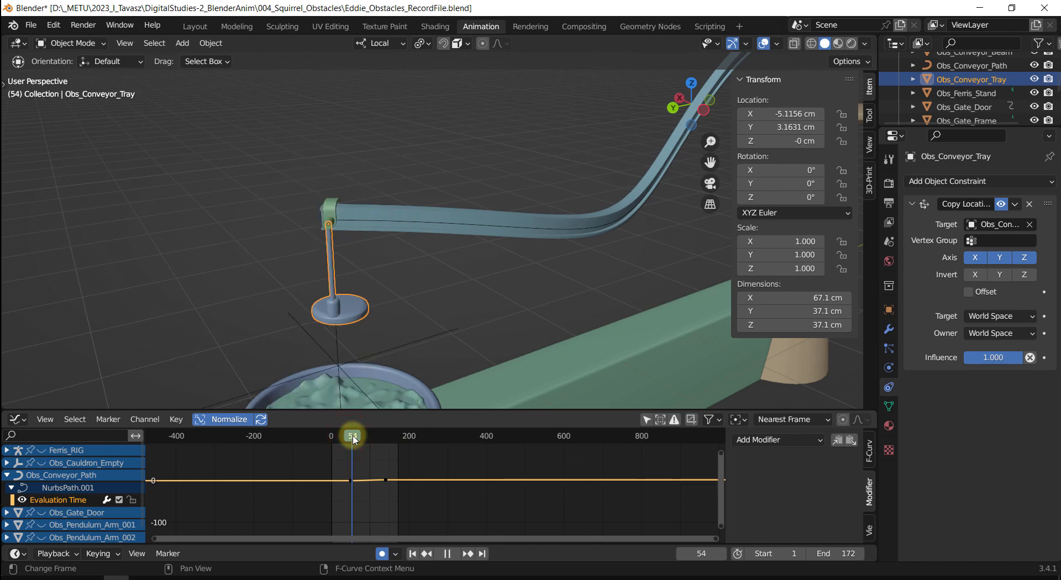
left_click_drag(353, 436, 355, 437)
key("space")
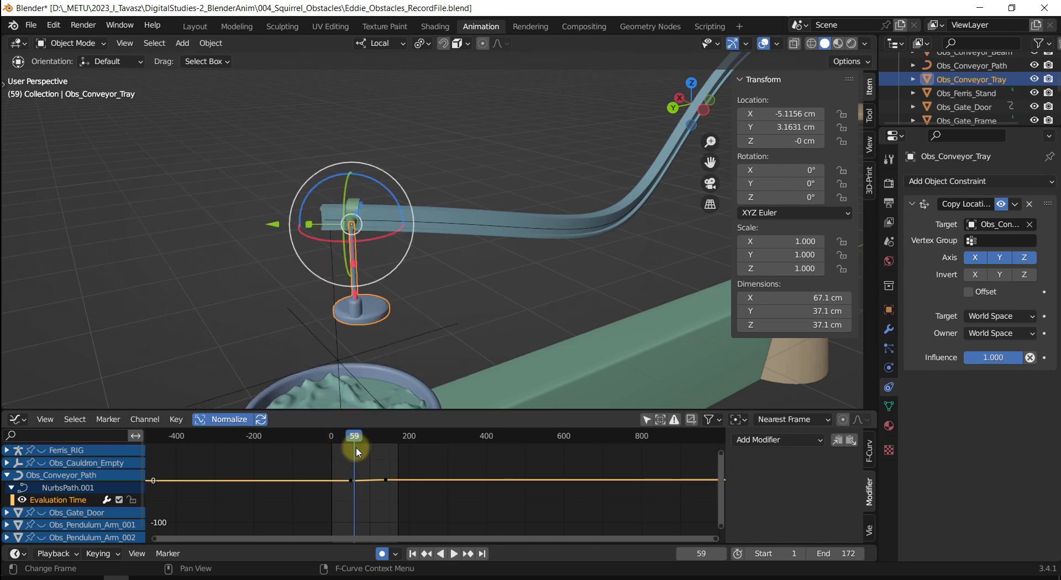
At frame 60, rotate the tray about 6.52° around its local Z axis so it swings back toward the path's start.
scroll(332, 442, "up", 2)
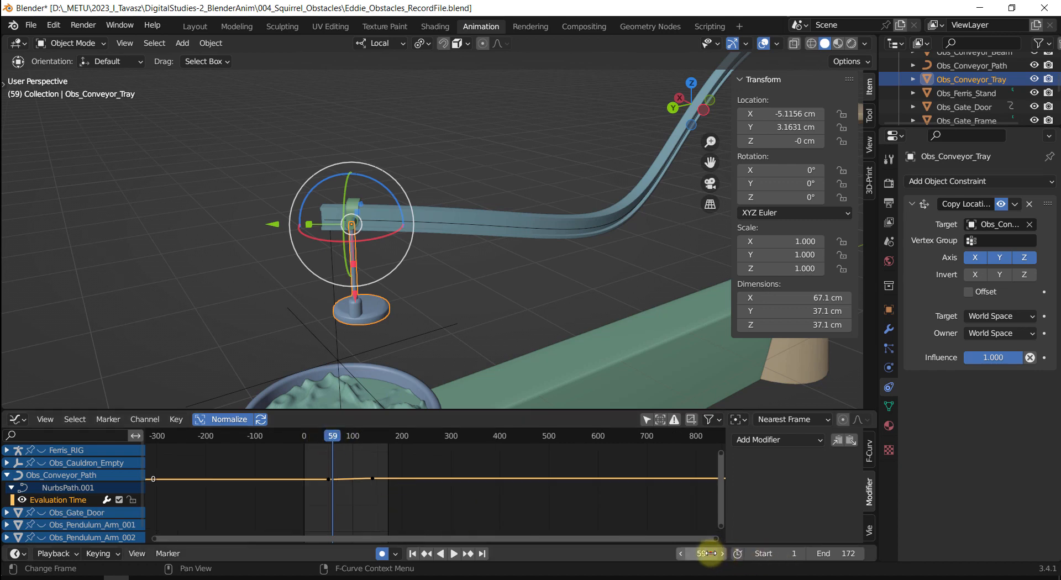
type("55")
key("Return")
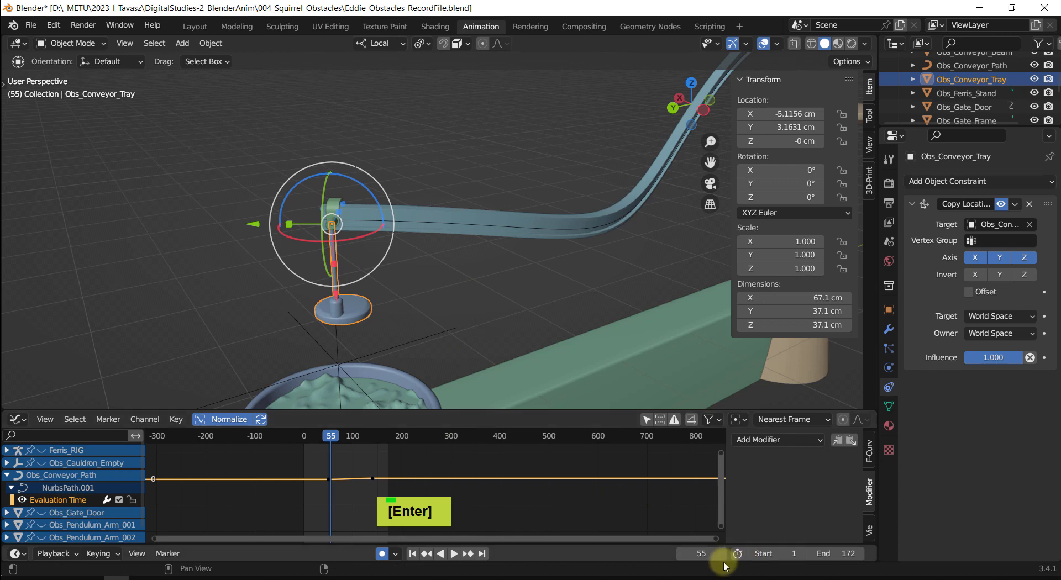
type("60")
key("Return")
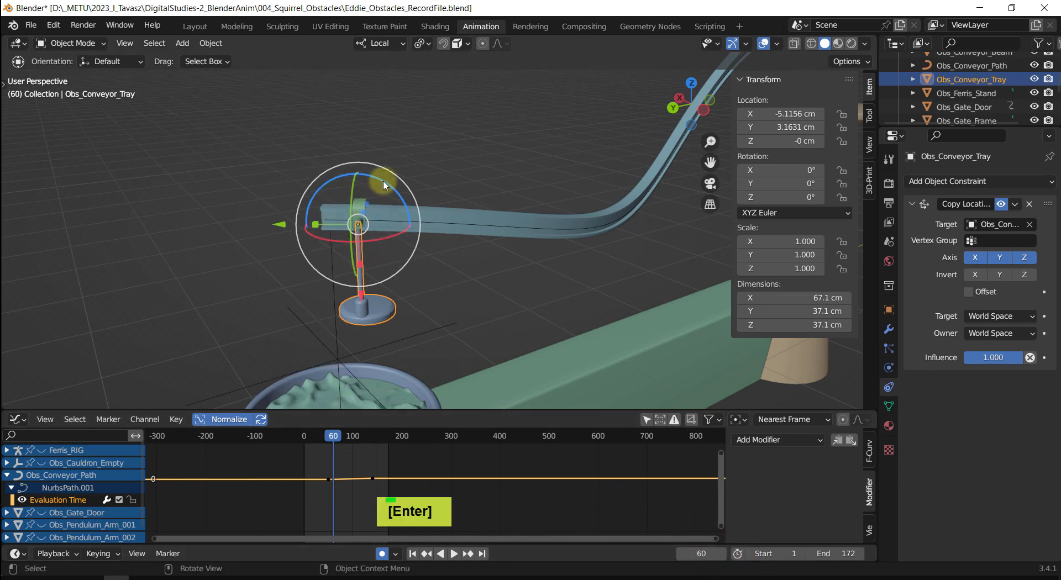
left_click_drag(385, 185, 392, 183)
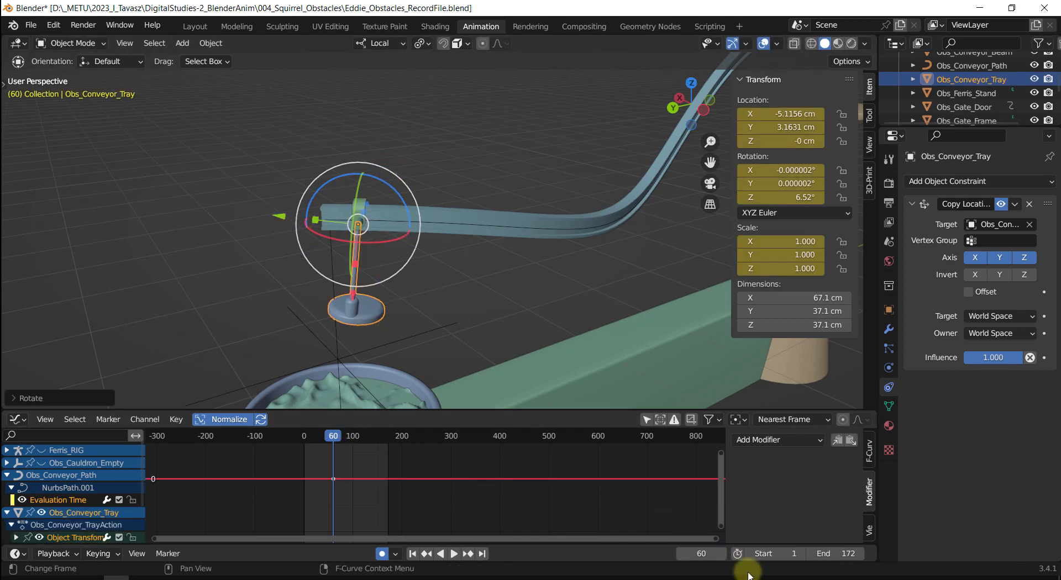
Go to frame 50 and clear the tray's rotation there to key its resting pose.
type("50")
key("Return")
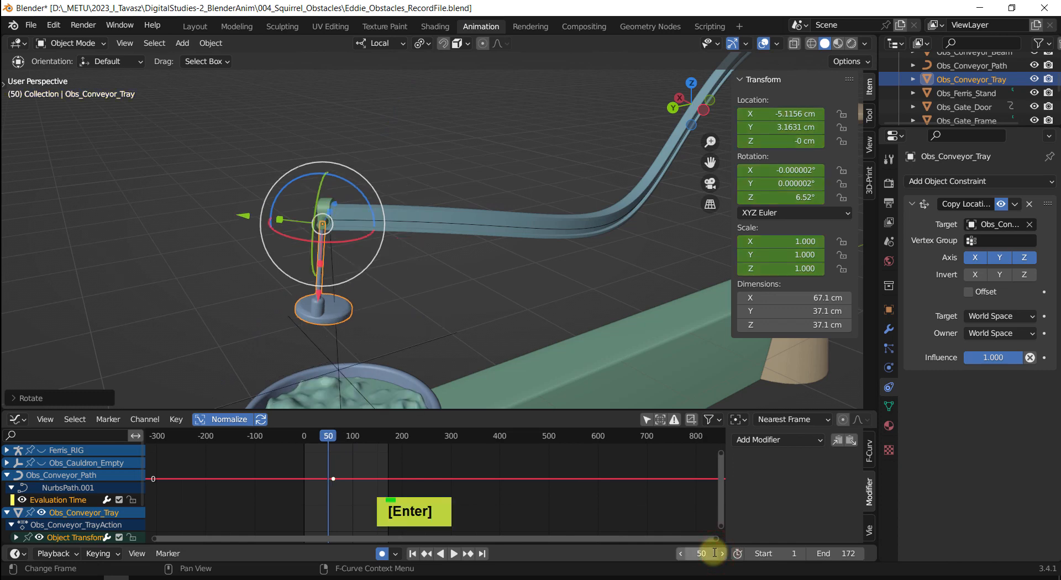
key("alt+r")
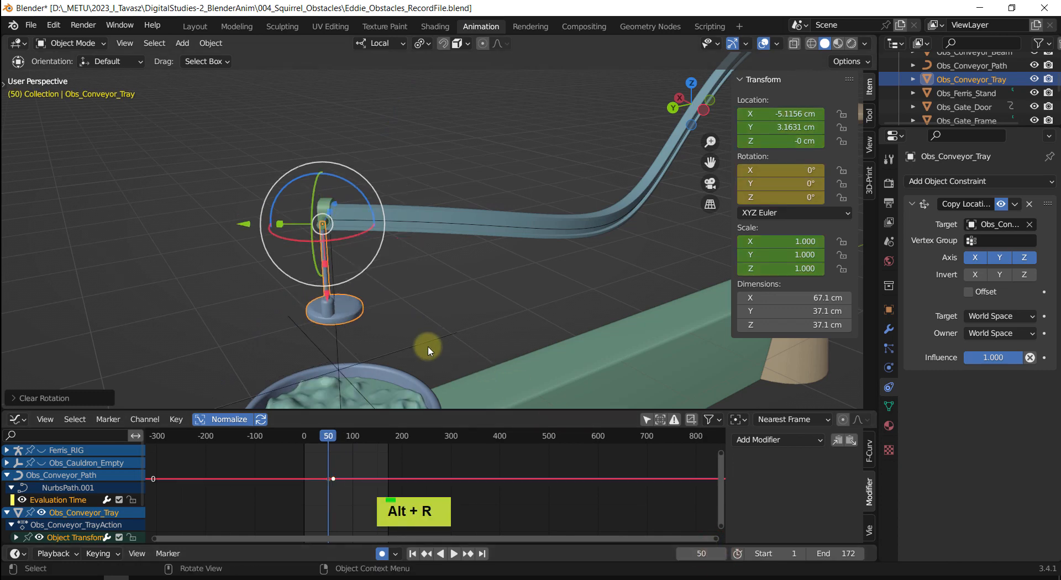
Play the animation from before frame 50 and follow the tray's swing to the end of the conveyor.
left_click_drag(328, 439, 318, 437)
key("shift+space")
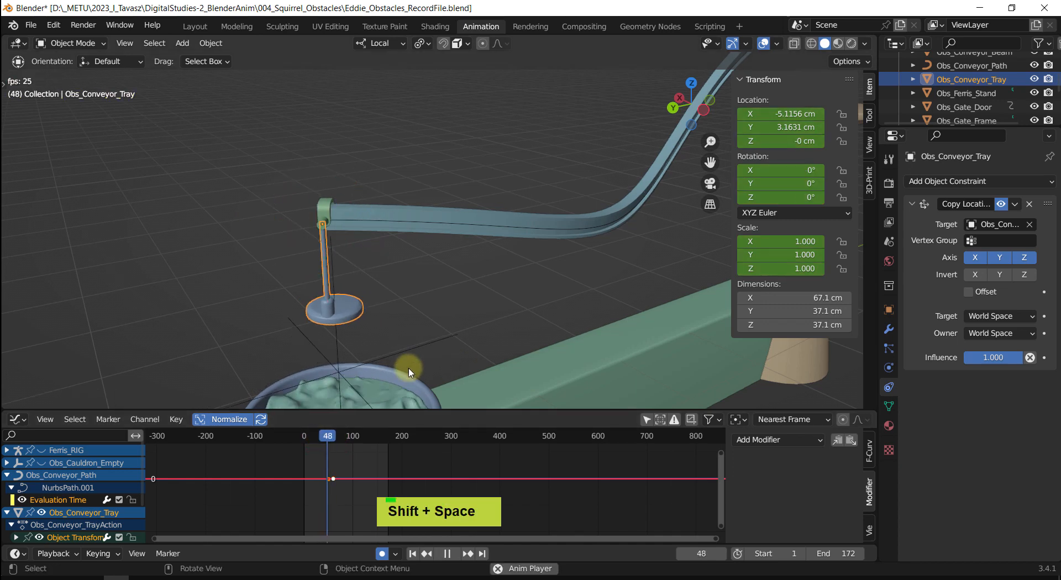
scroll(431, 353, "down", 5)
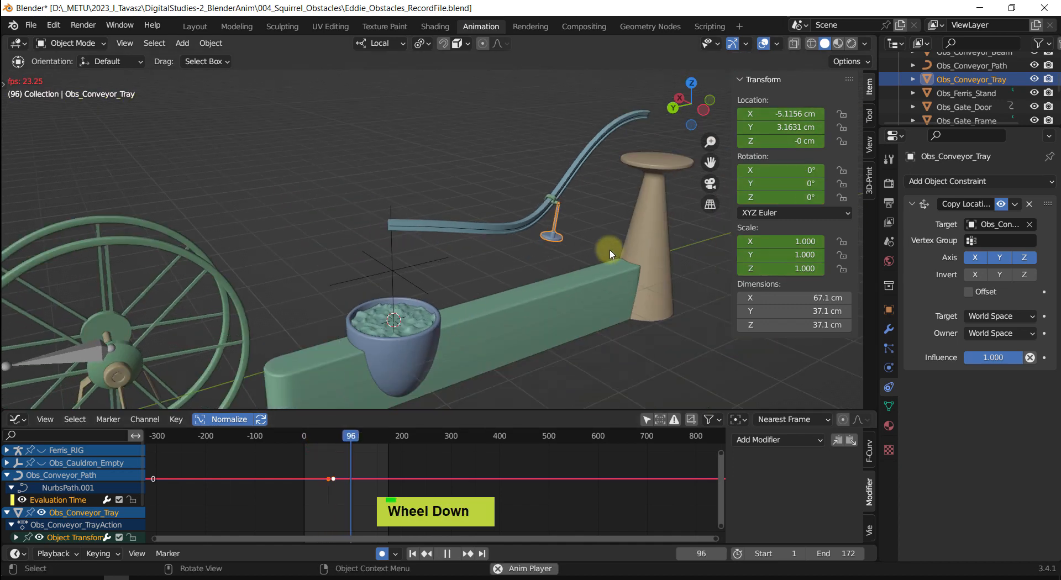
middle_click_drag(611, 248, 415, 248, "shift")
scroll(472, 206, "up", 2)
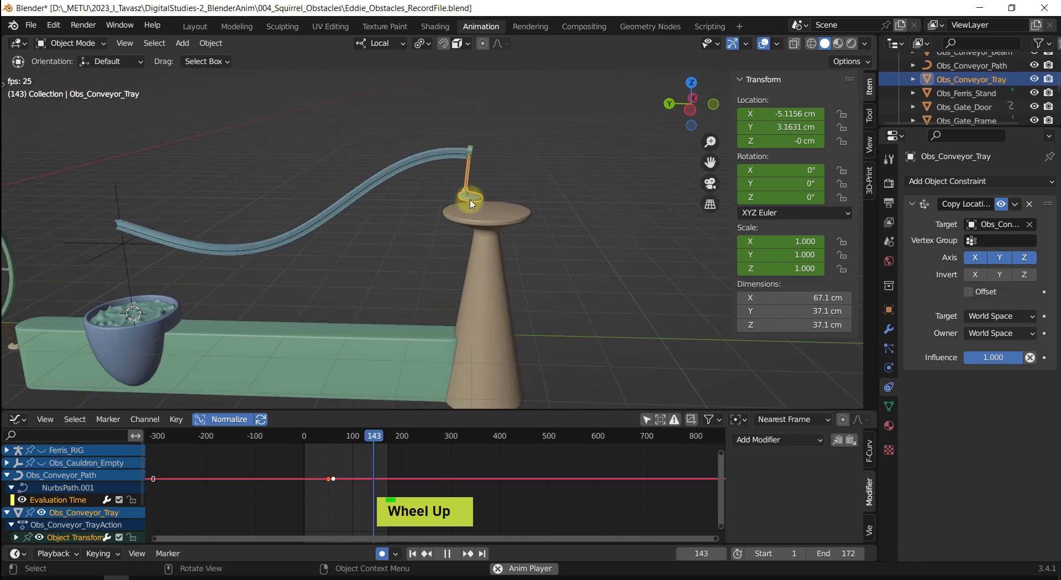
middle_click_drag(471, 208, 481, 225, "shift")
scroll(470, 217, "up", 2)
key("shift+space")
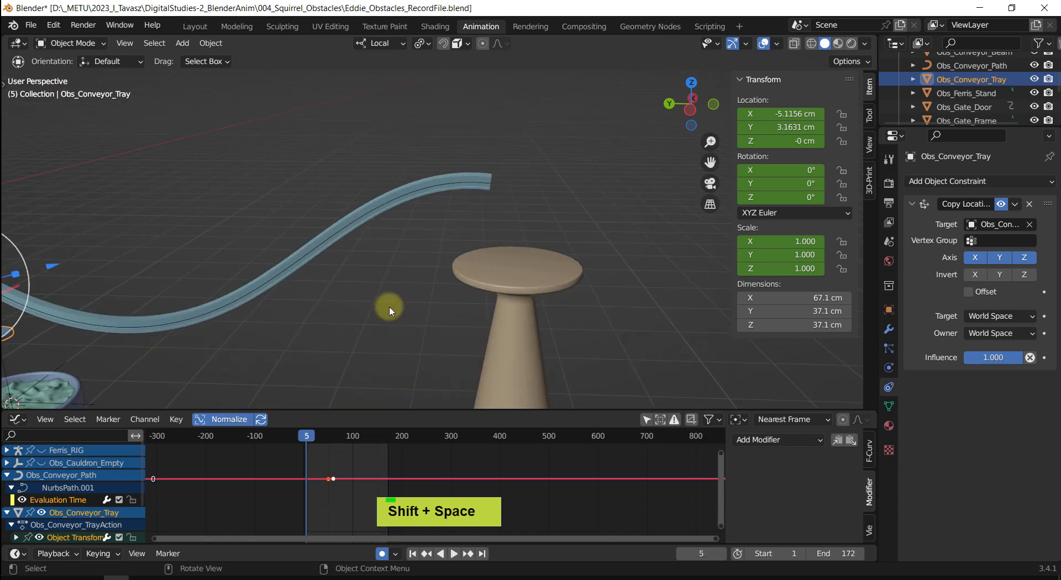
Go to frame 51, bring the conveyor into view and select the conveyor path.
left_click_drag(294, 439, 329, 436)
middle_click_drag(396, 368, 426, 350, "shift")
middle_click_drag(415, 294, 436, 315, "shift")
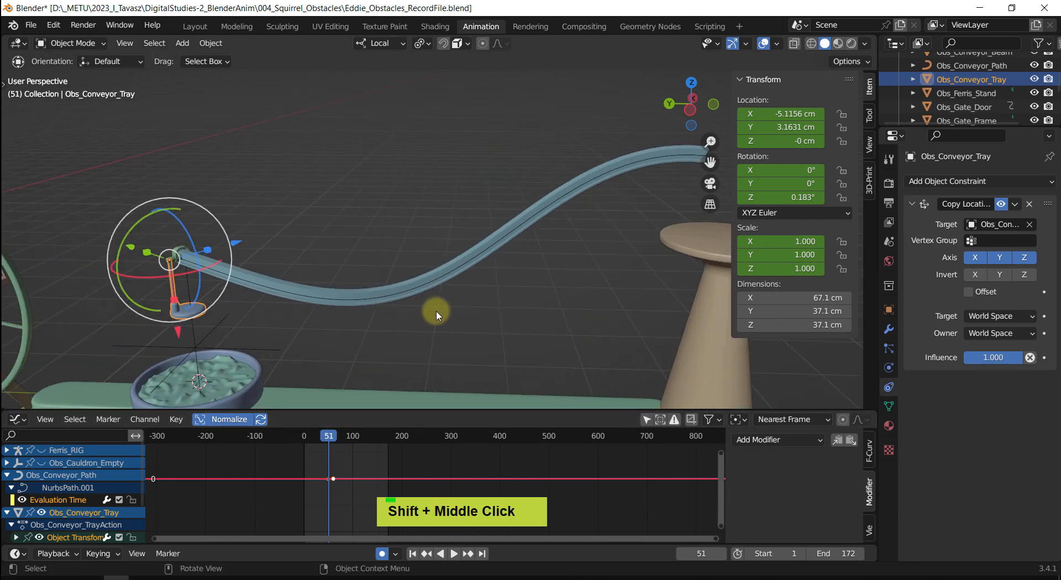
left_click(330, 304)
Examine the animation curves between frames 50 and 60 up close while scrubbing to frame 59.
middle_click_drag(308, 296, 387, 359, "shift")
scroll(314, 480, "up", 2)
scroll(315, 480, "up", 4)
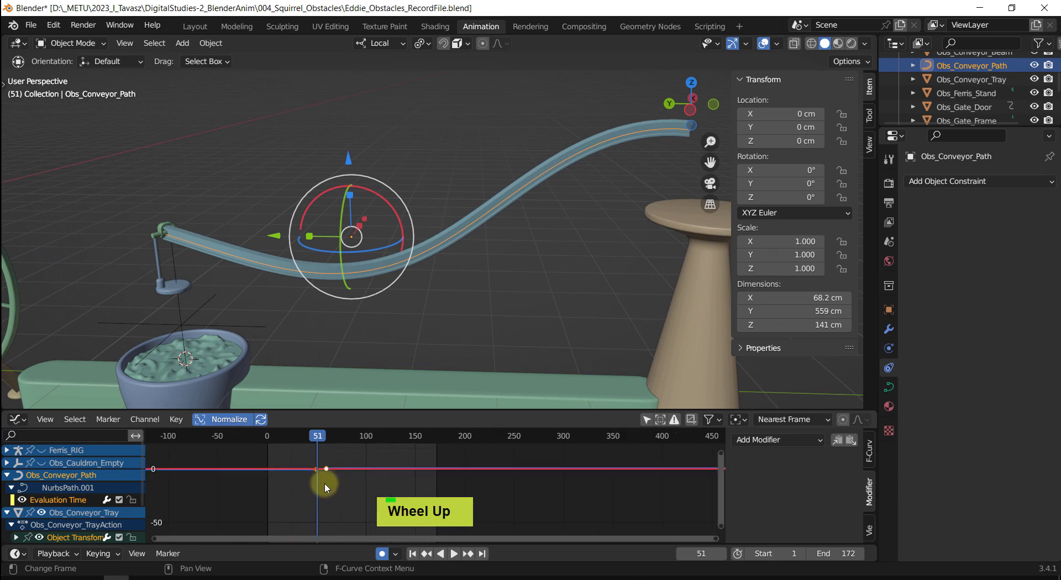
middle_click_drag(271, 471, 349, 460, "shift")
scroll(326, 498, "up", 3)
scroll(367, 464, "up", 3)
scroll(324, 504, "up", 3)
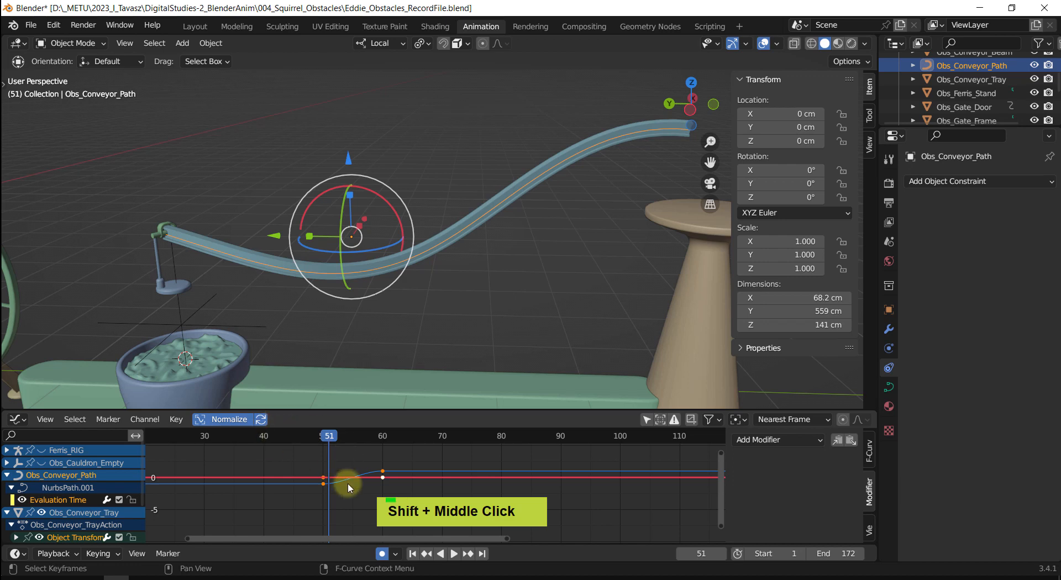
key("KP_Decimal")
scroll(348, 482, "down", 2)
middle_click_drag(368, 432, 308, 445, "shift")
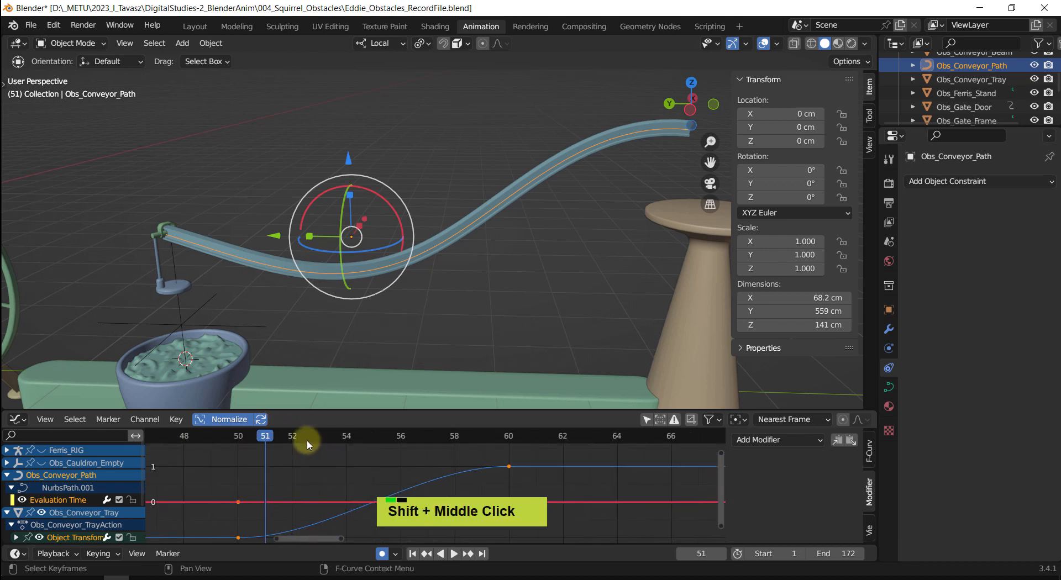
left_click_drag(267, 438, 480, 460)
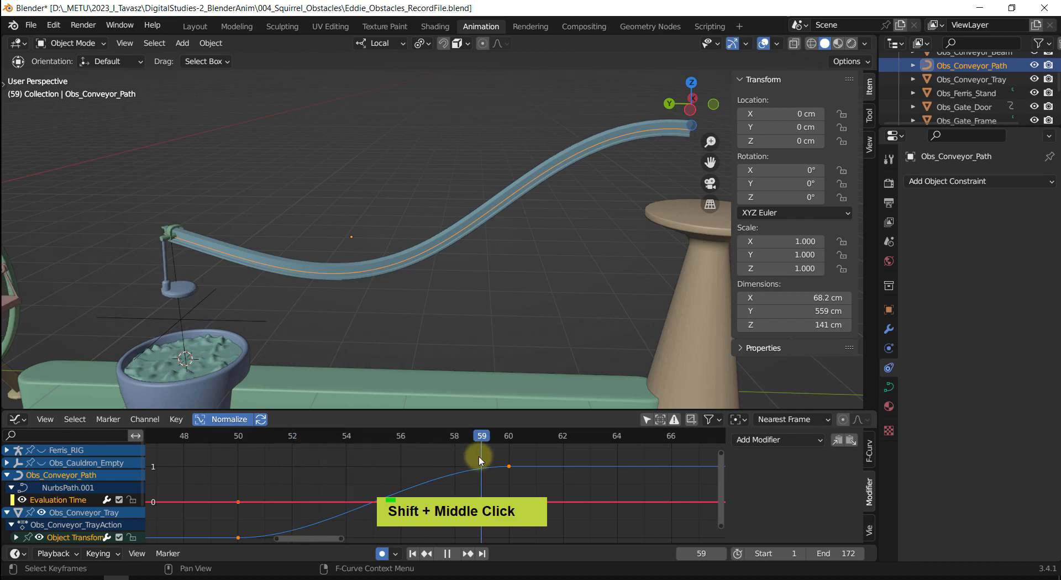
Hide and collapse the tray's animation channels and frame the conveyor path's whole Evaluation Time curve.
left_click(64, 500)
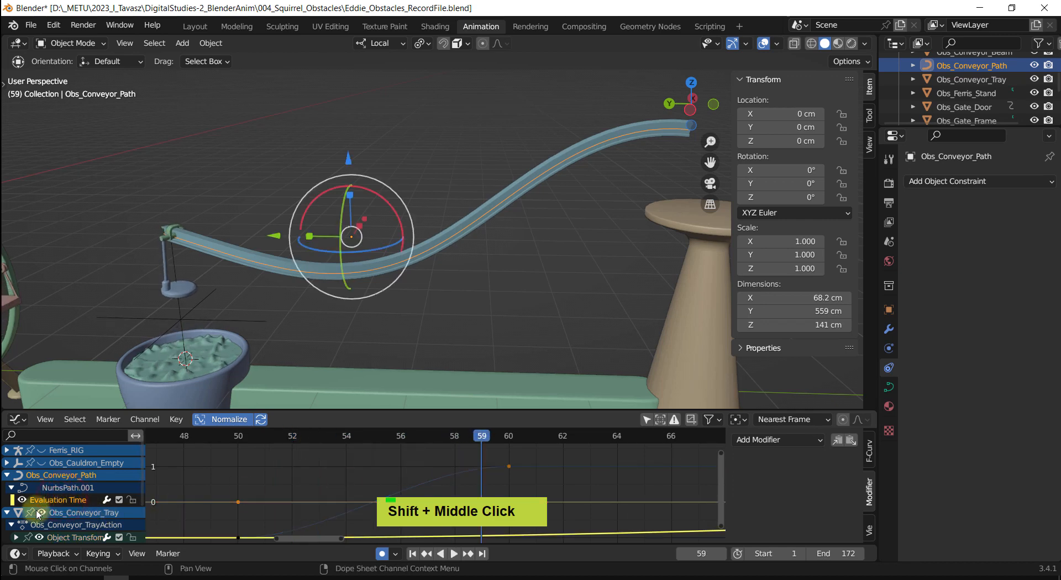
middle_click_drag(303, 481, 271, 474, "shift")
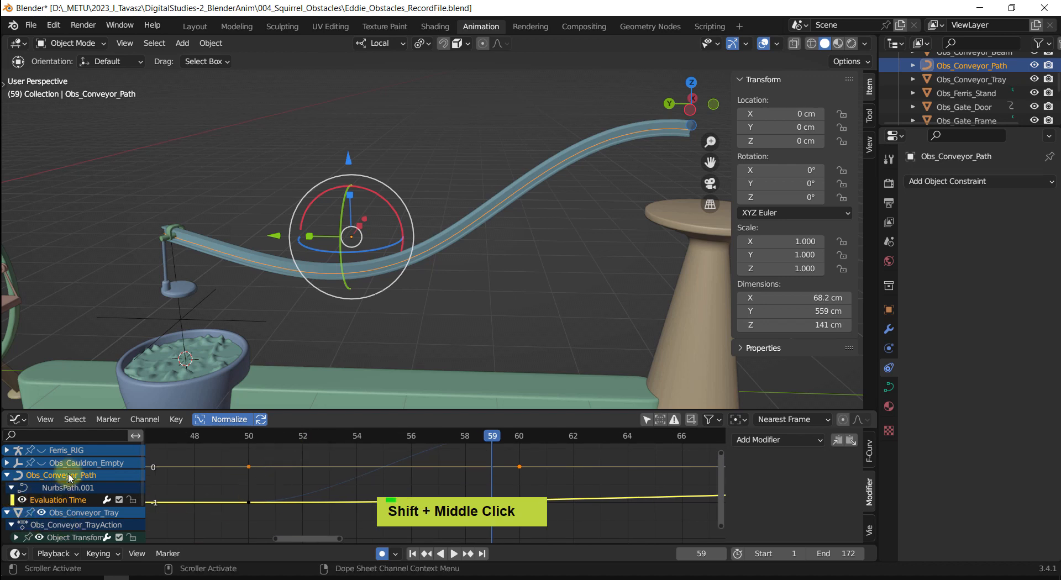
left_click(40, 513)
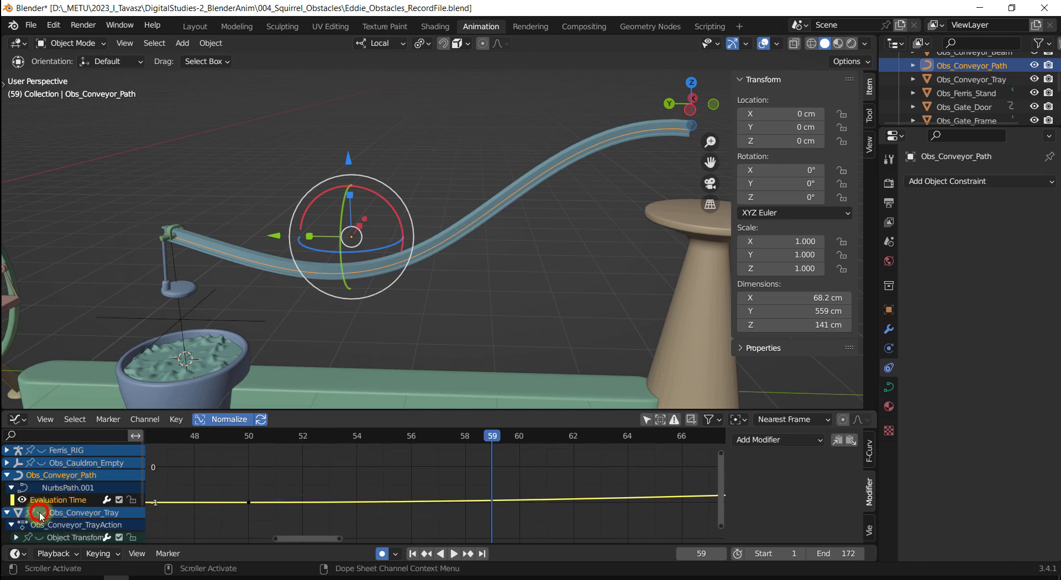
left_click(7, 513)
scroll(57, 514, "up", 1)
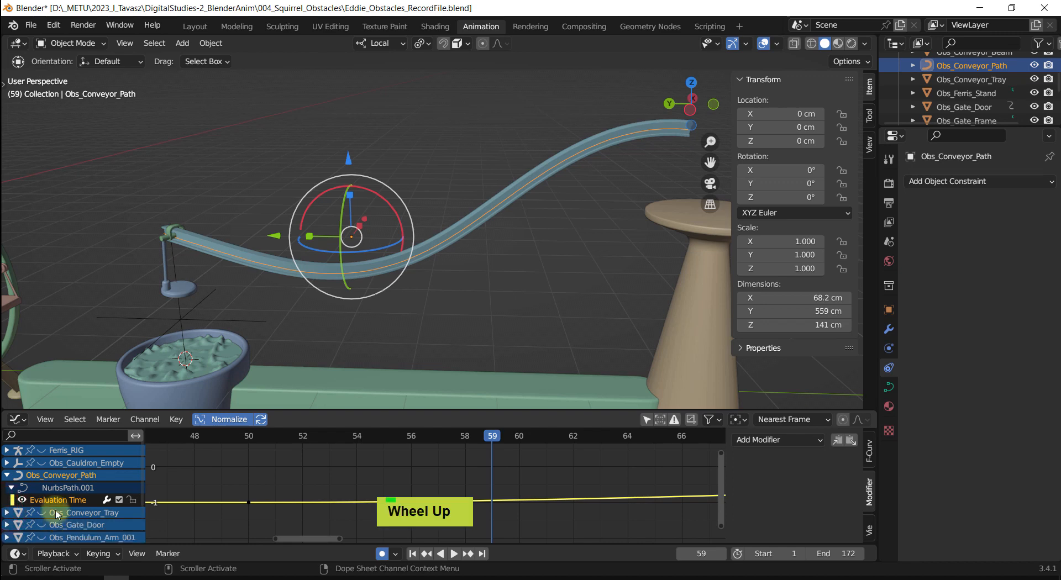
middle_click_drag(434, 479, 398, 476)
scroll(393, 475, "down", 8)
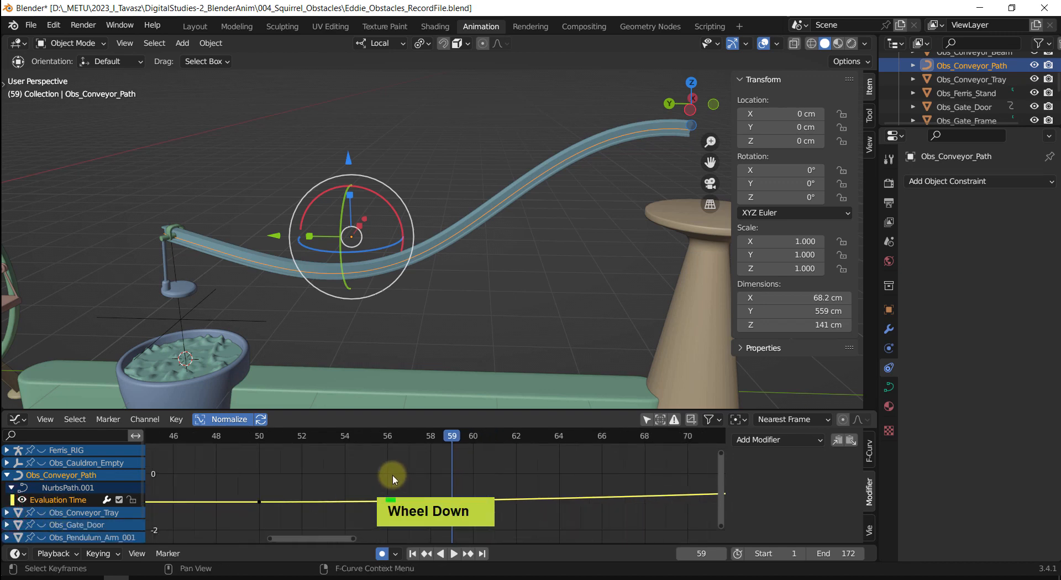
middle_click_drag(563, 471, 611, 512, "shift")
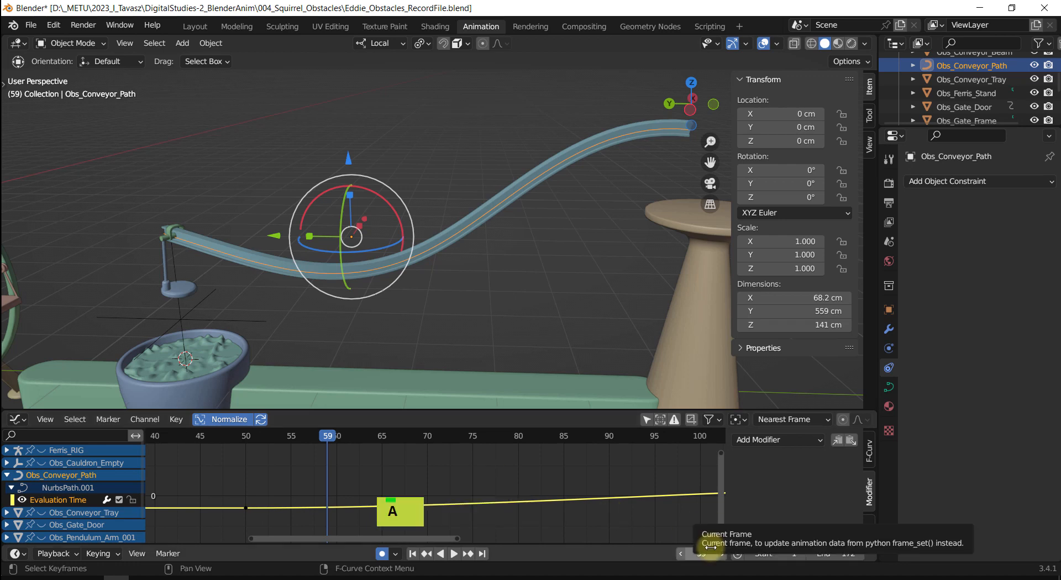
left_click(671, 505)
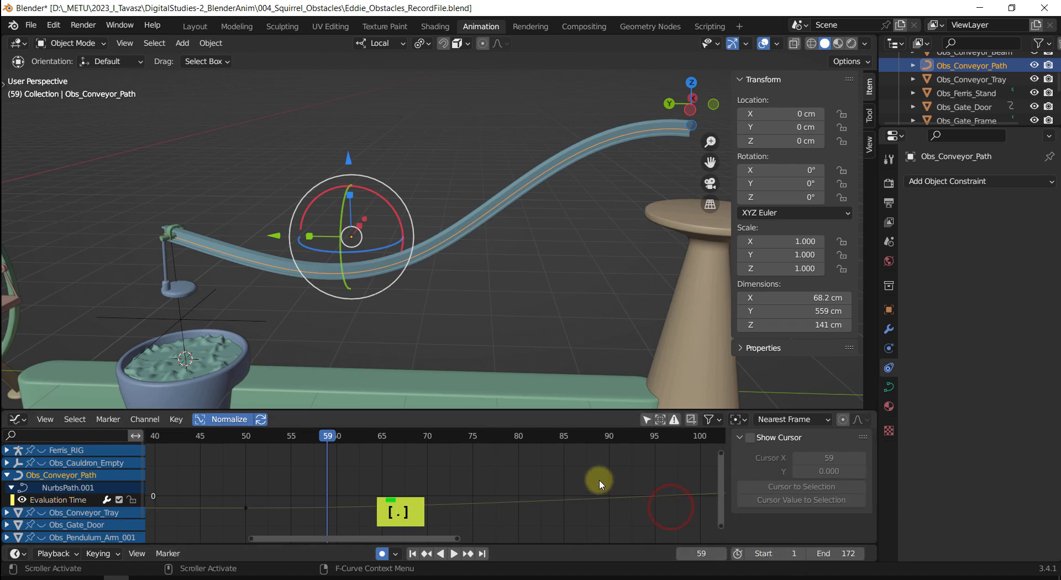
left_click(600, 480)
key("KP_Decimal")
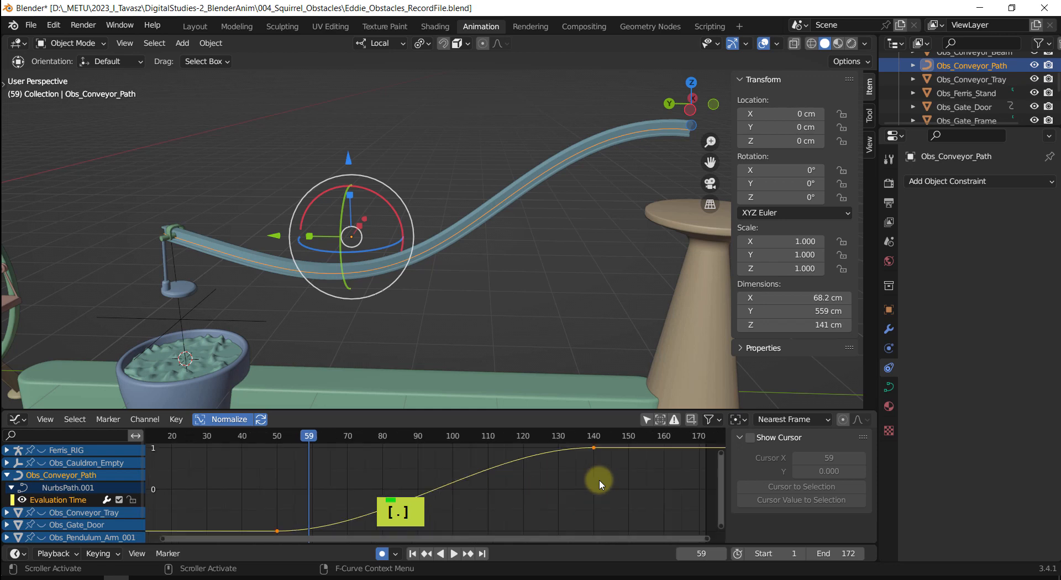
Set the handle type of the Evaluation Time keyframe at frame 140 to Vector and scrub to that frame.
left_click(594, 448)
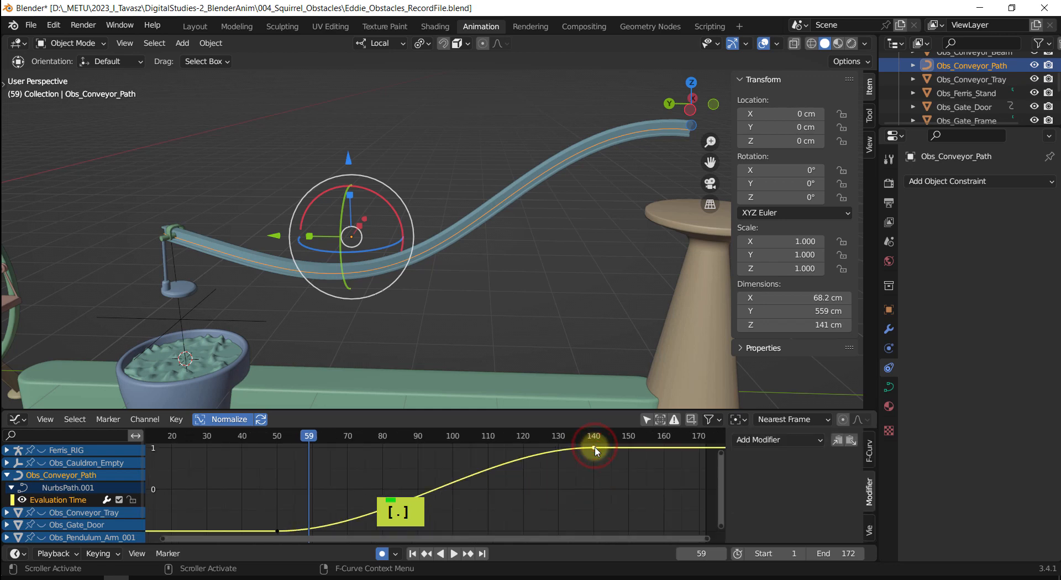
left_click_drag(290, 437, 459, 452)
middle_click_drag(458, 370, 272, 407, "shift")
left_click_drag(462, 437, 595, 454)
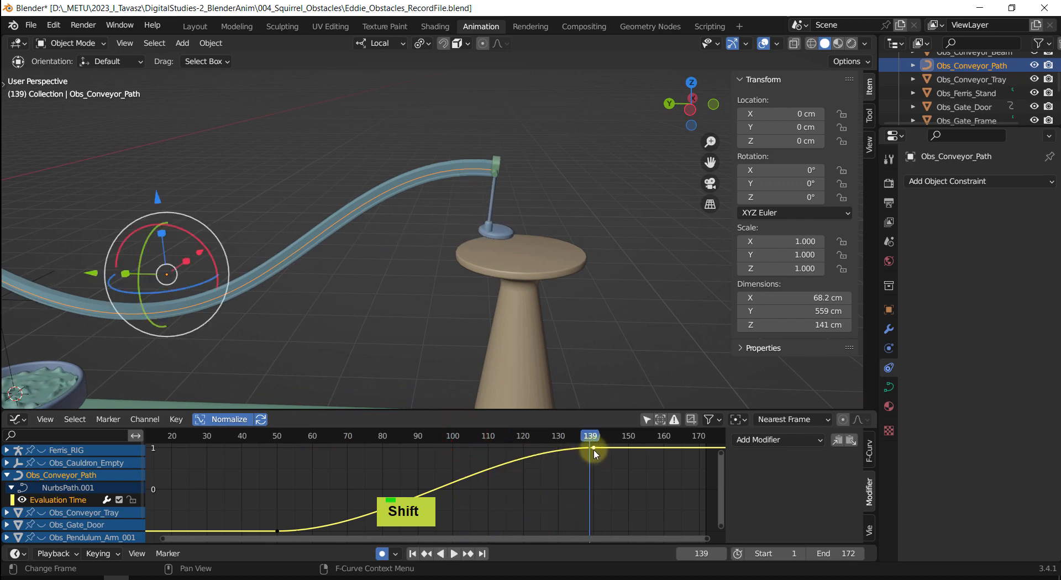
key("v")
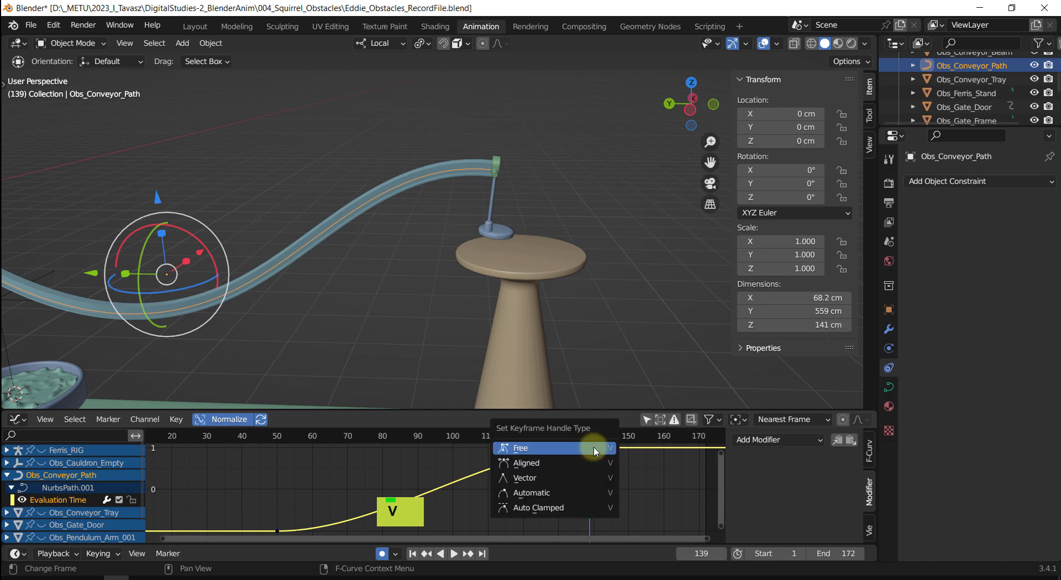
left_click(542, 476)
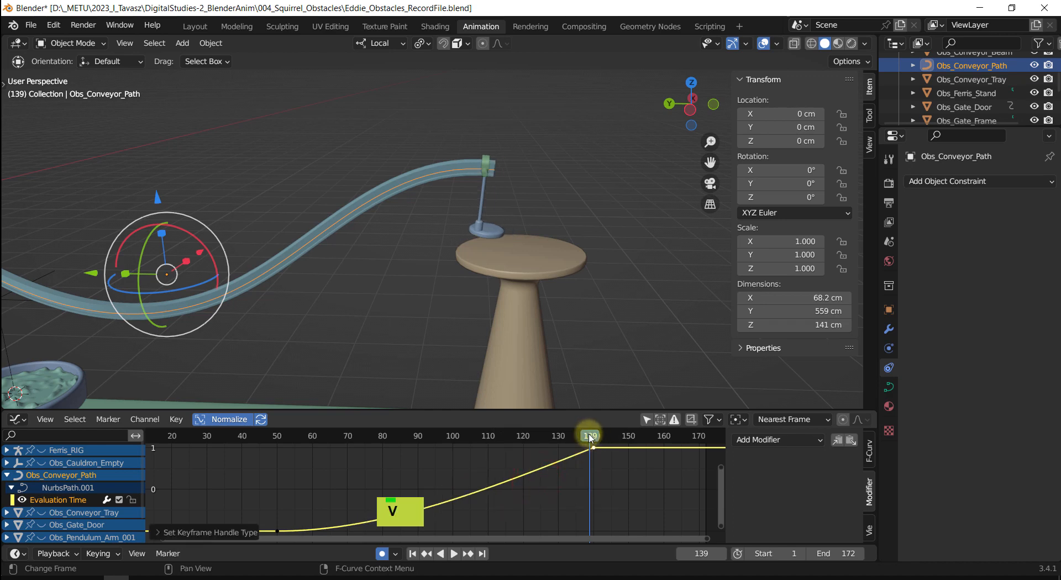
mouse_move(590, 438)
left_mouse_down()
mouse_move(599, 434)
mouse_move(552, 442)
mouse_move(591, 449)
mouse_move(572, 459)
mouse_move(595, 456)
left_mouse_up()
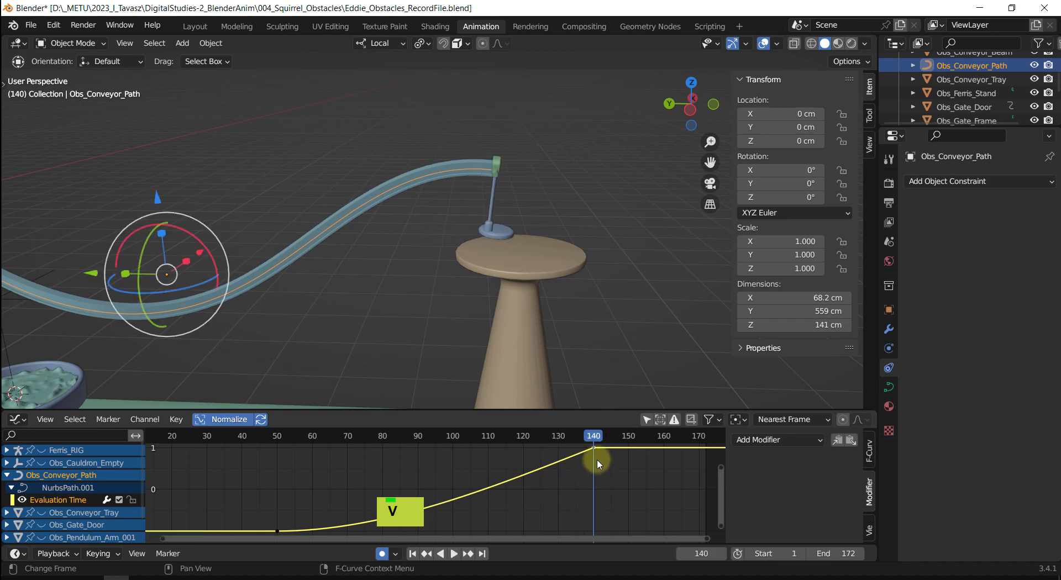
Adjust the handles of the frame 140 Evaluation Time key, extending the incoming one back to about frame 124 to ease the stop.
key("ctrl+h")
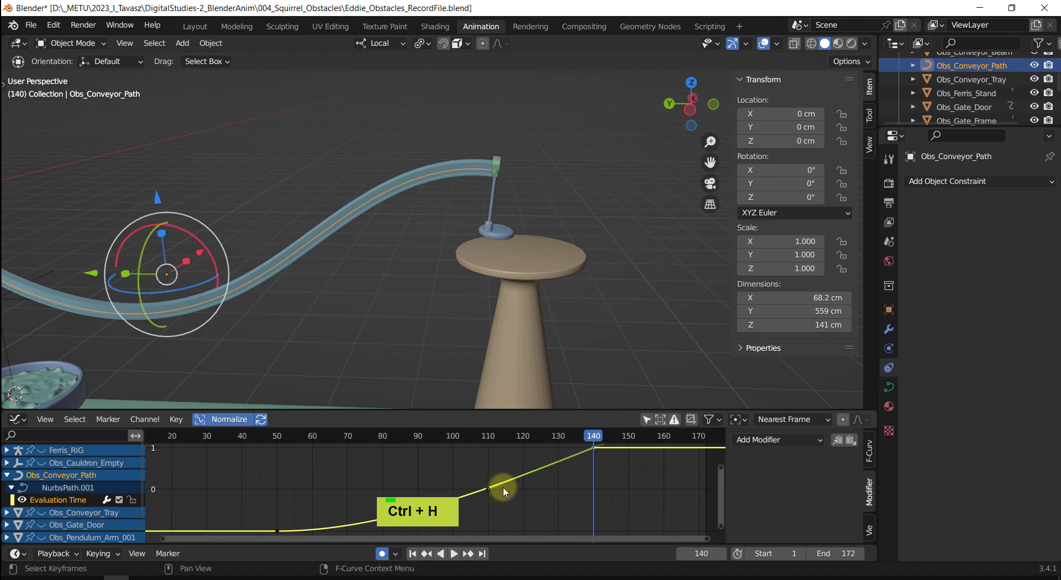
middle_click_drag(494, 489, 478, 499)
left_click_drag(472, 500, 552, 459)
middle_click_drag(582, 468, 480, 494, "shift")
left_click_drag(578, 454, 568, 483)
middle_click_drag(505, 483, 521, 468, "shift")
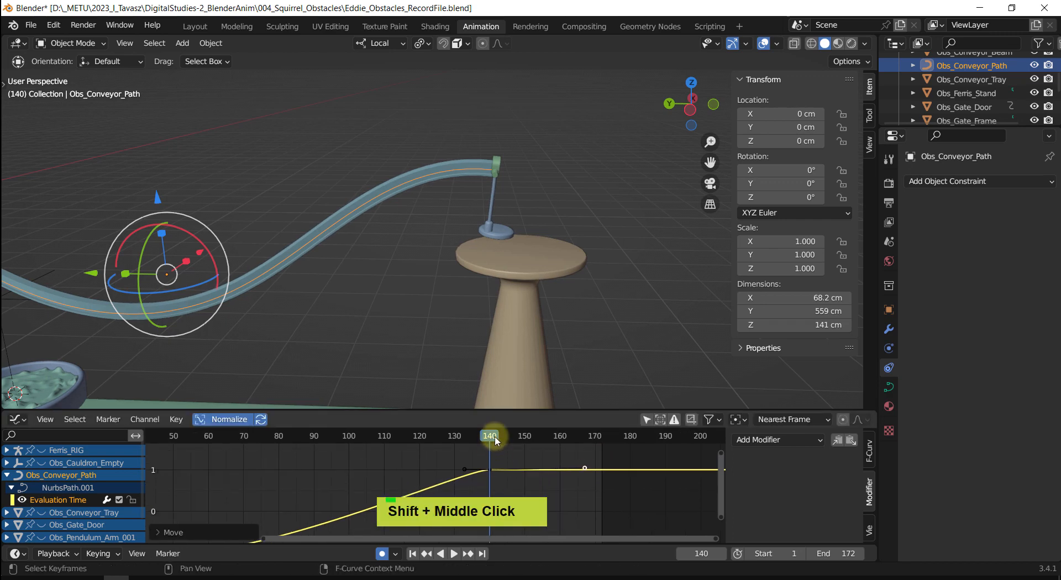
left_click_drag(494, 436, 428, 469)
Play the end of the ride several times, including from frame 109, to check how the tray stops.
key("shift+space")
key("shift+space")
left_click_drag(441, 436, 381, 439)
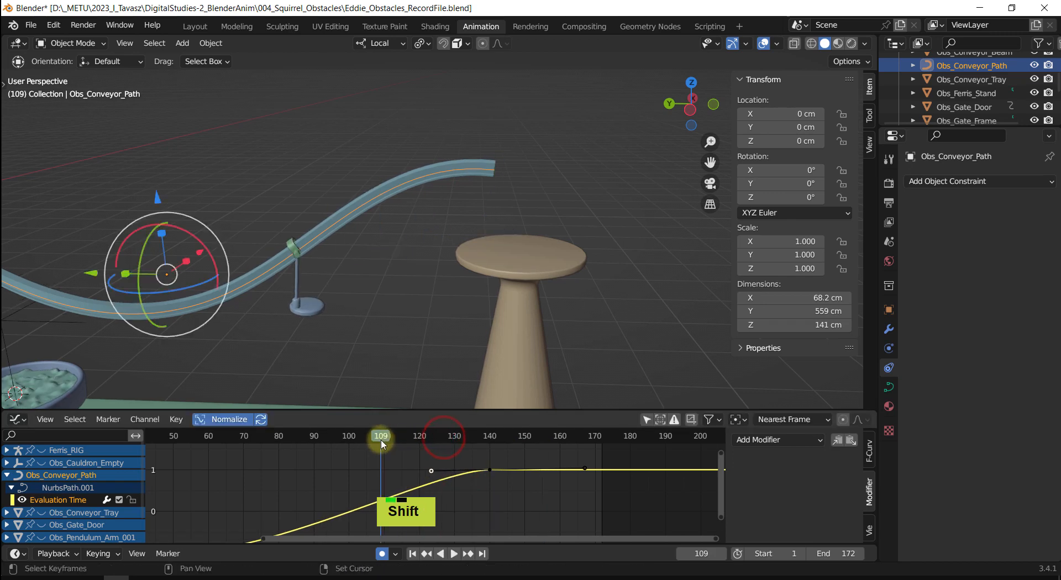
key("shift+space")
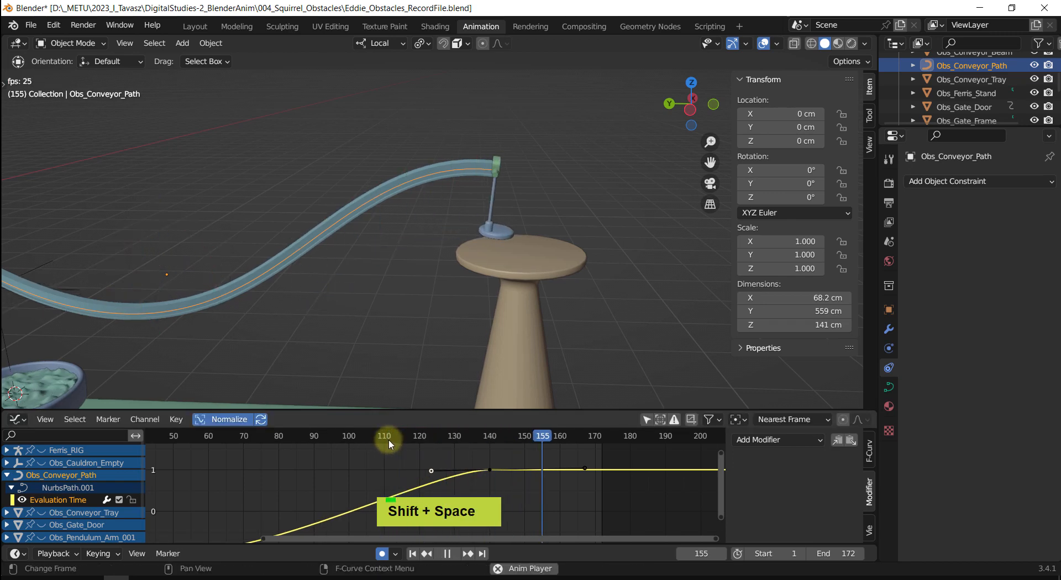
key("shift+space")
key("shift+space")
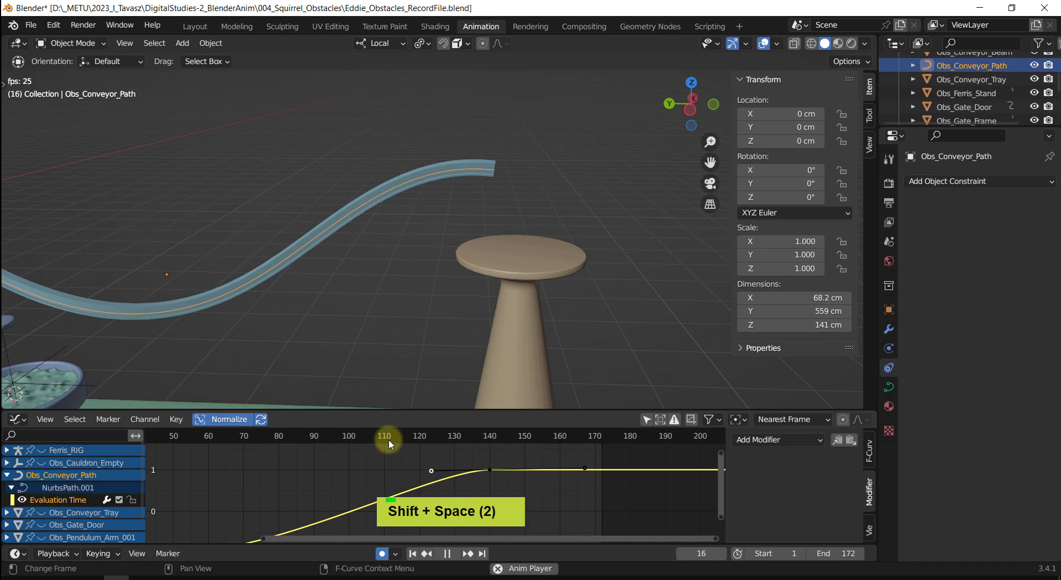
left_click(464, 435)
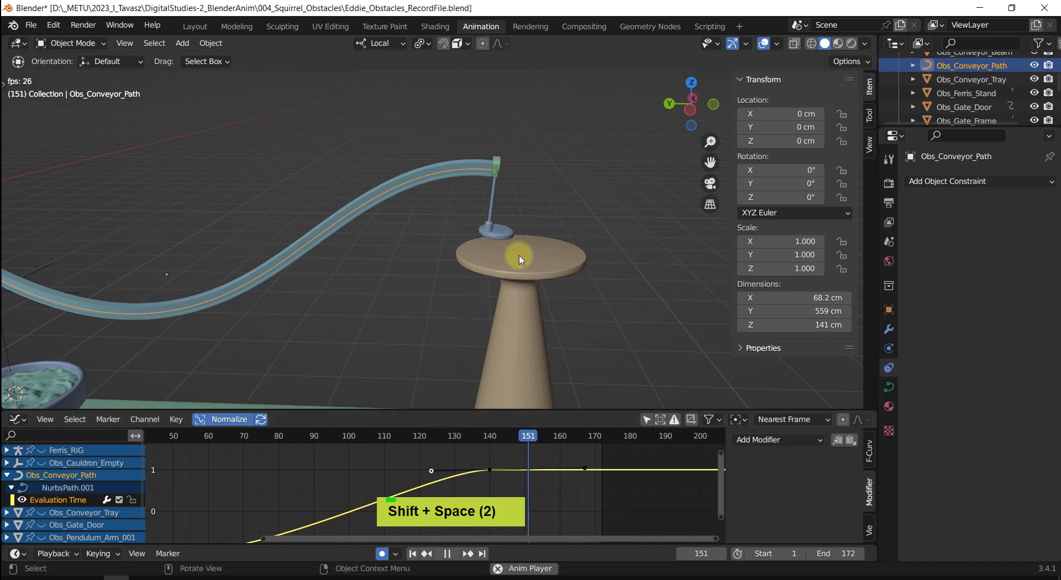
key("shift+space")
Select the conveyor tray, inspect it up close above the round stand and switch the transform orientation to Global.
left_click(493, 197)
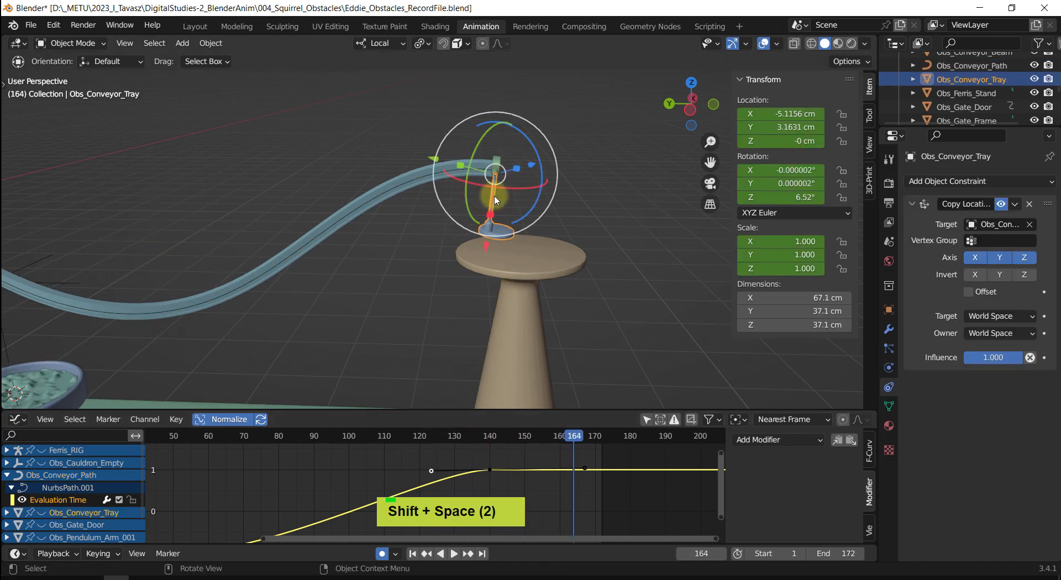
scroll(493, 197, "up", 3)
middle_click_drag(493, 197, 578, 310)
scroll(507, 290, "up", 2)
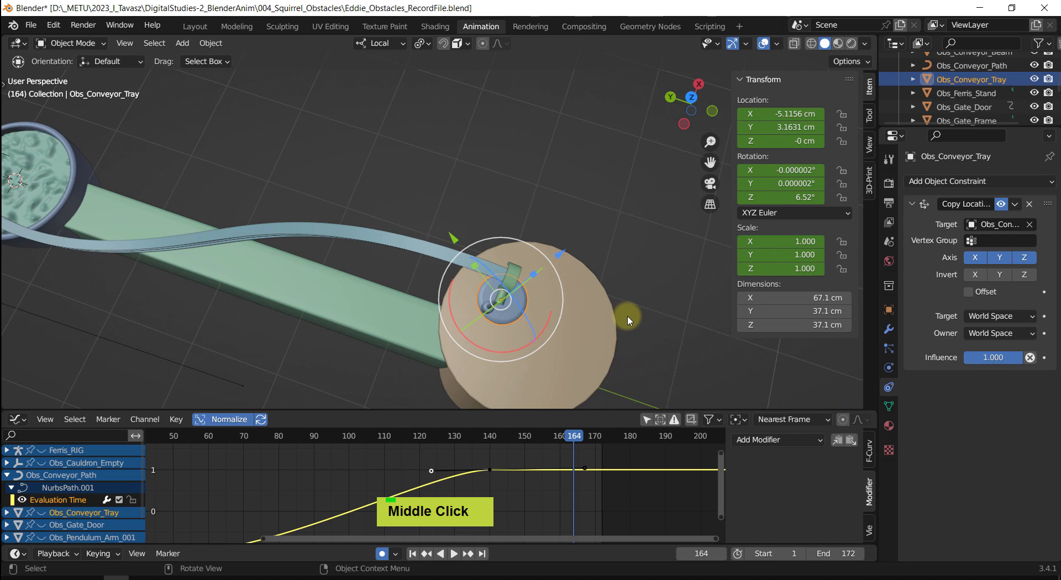
key("comma")
left_click(581, 321)
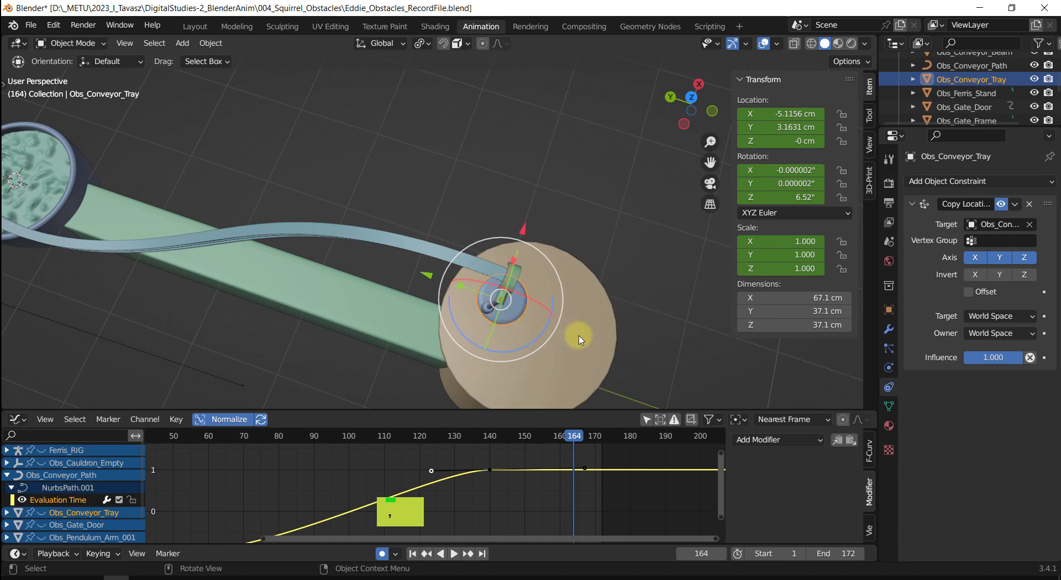
middle_click_drag(584, 327, 600, 265)
middle_click_drag(599, 265, 551, 299, "shift")
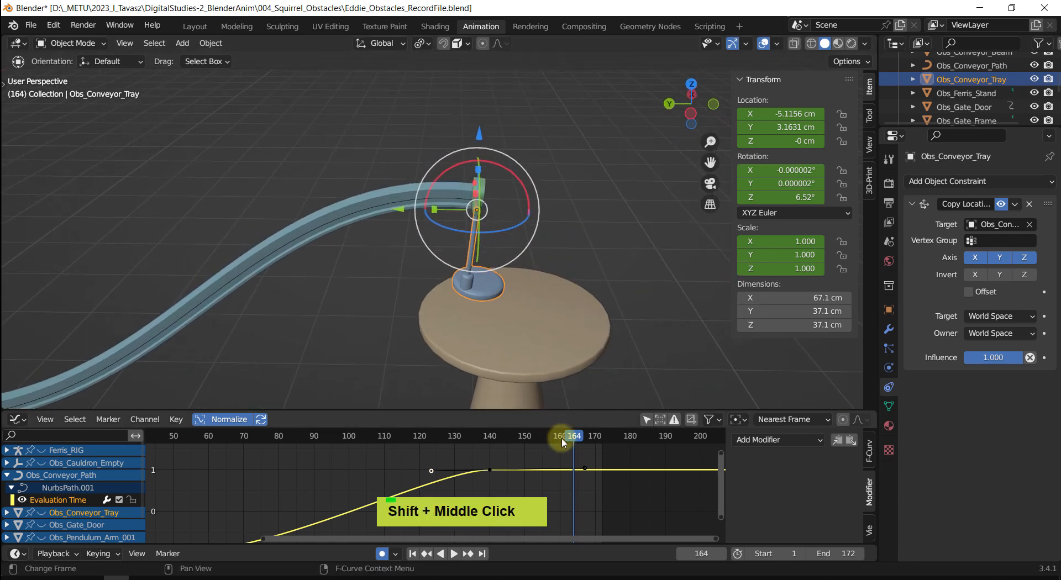
Go to frame 140 and try to insert a keyframe for the tray.
left_click_drag(573, 436, 489, 434)
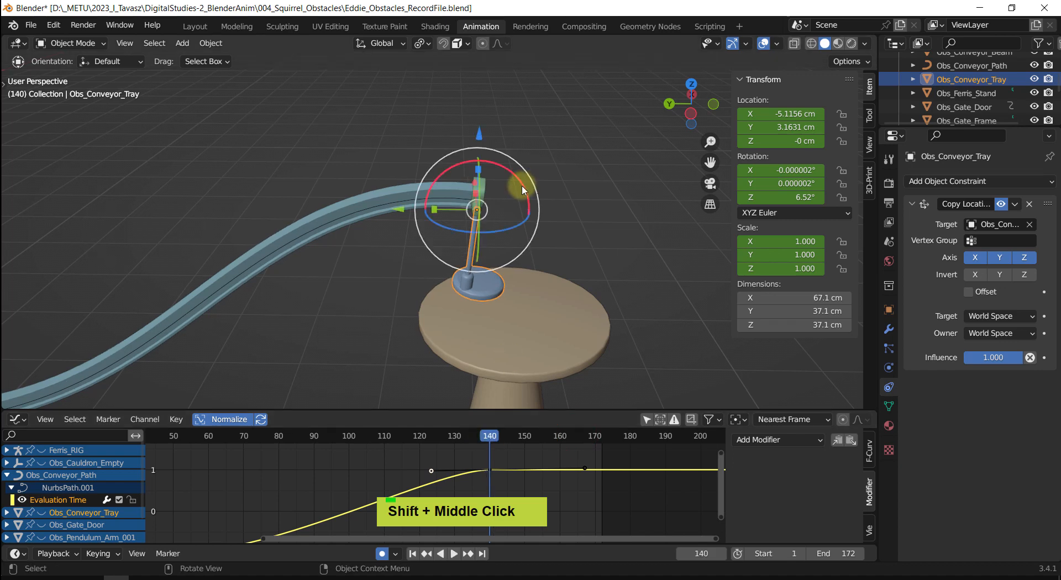
key("i")
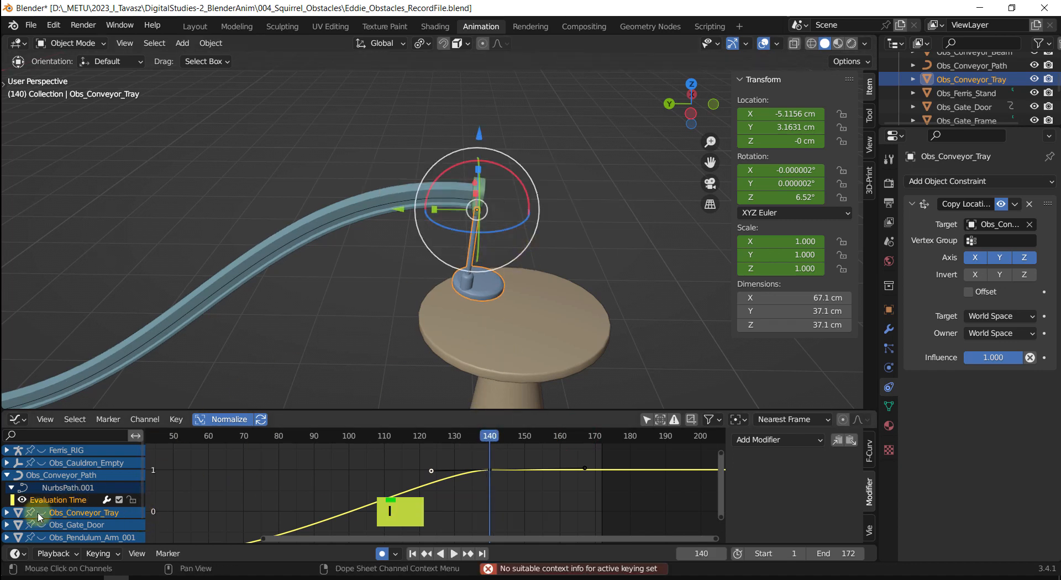
Collapse the path's channels, show the tray's curves and expand its Object Transforms to reach the Euler rotation channels.
left_click(7, 475)
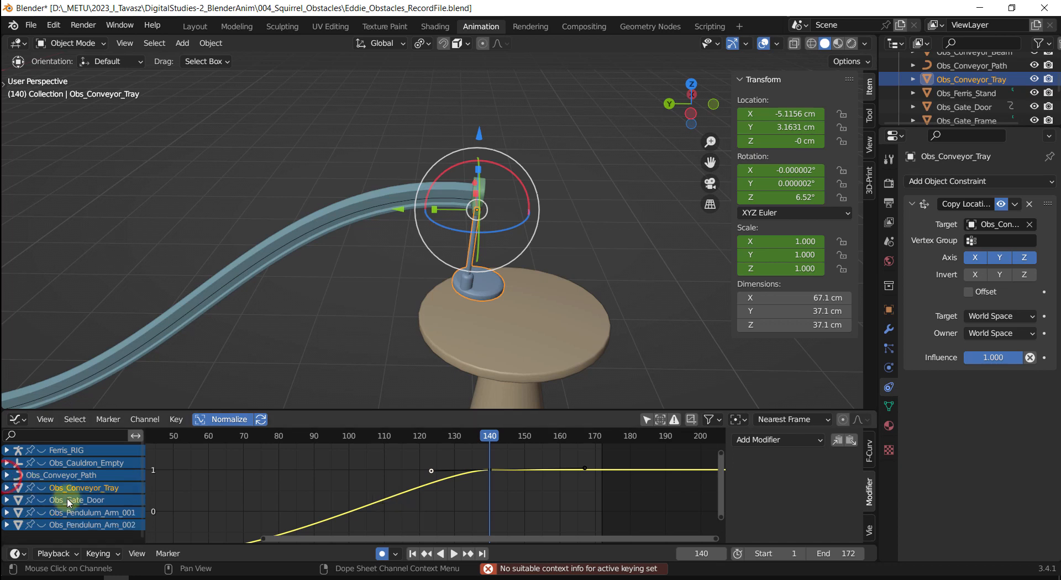
left_click(40, 489)
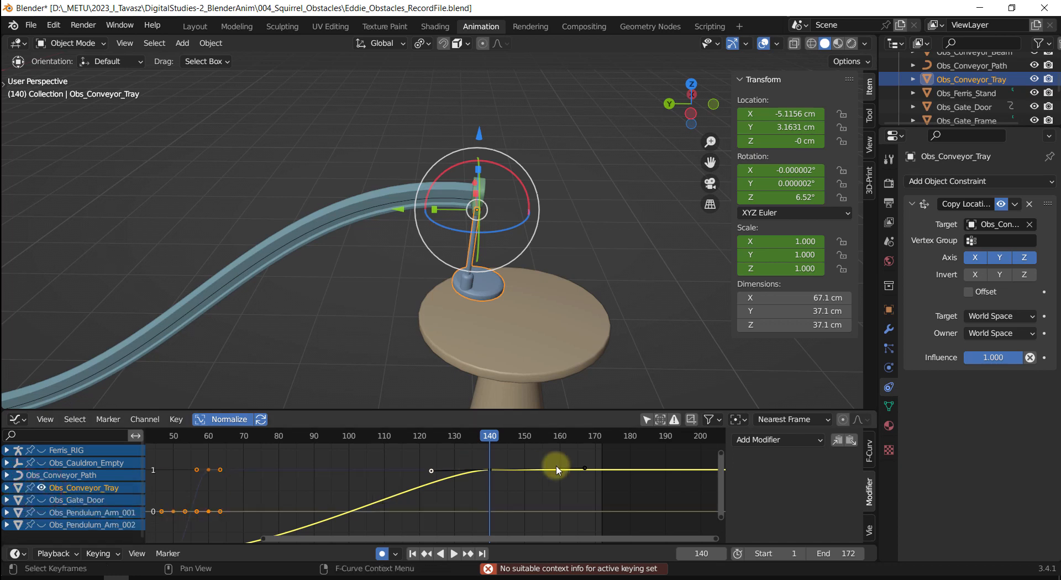
left_click(6, 488)
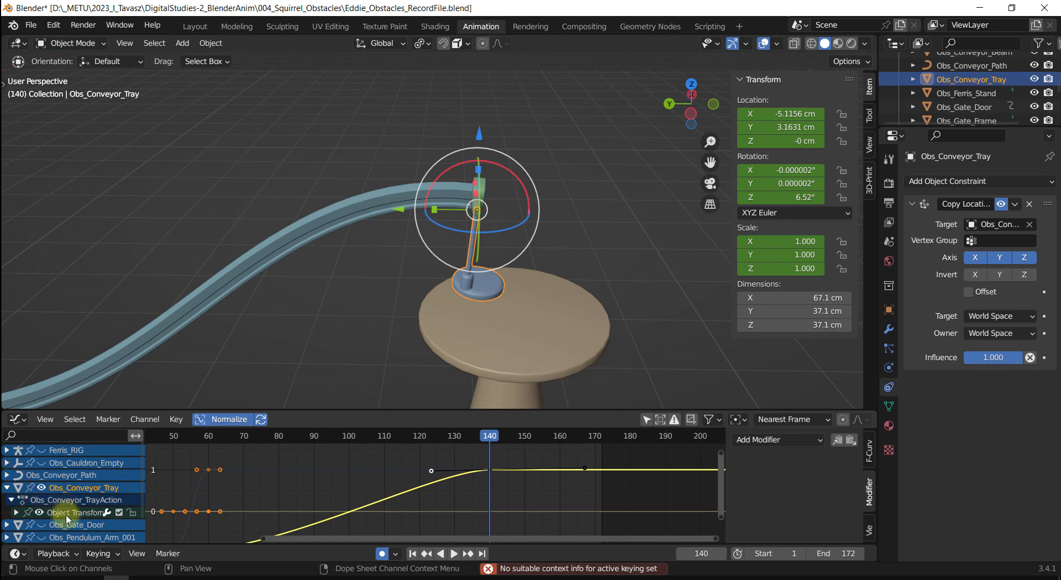
left_click(15, 514)
scroll(71, 500, "up", 1)
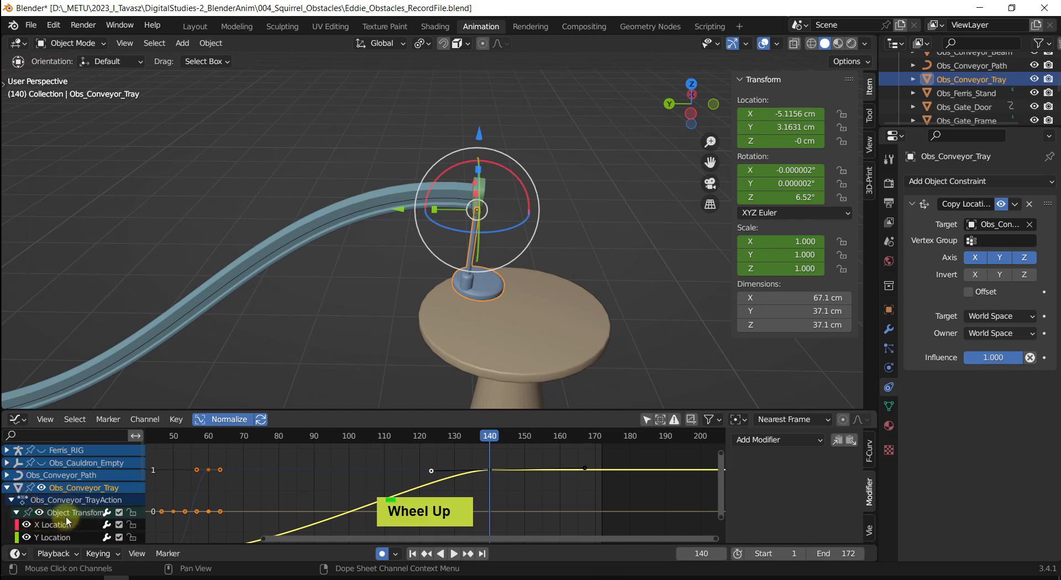
scroll(71, 498, "down", 2)
scroll(71, 499, "down", 2)
scroll(72, 498, "down", 2)
scroll(72, 498, "up", 2)
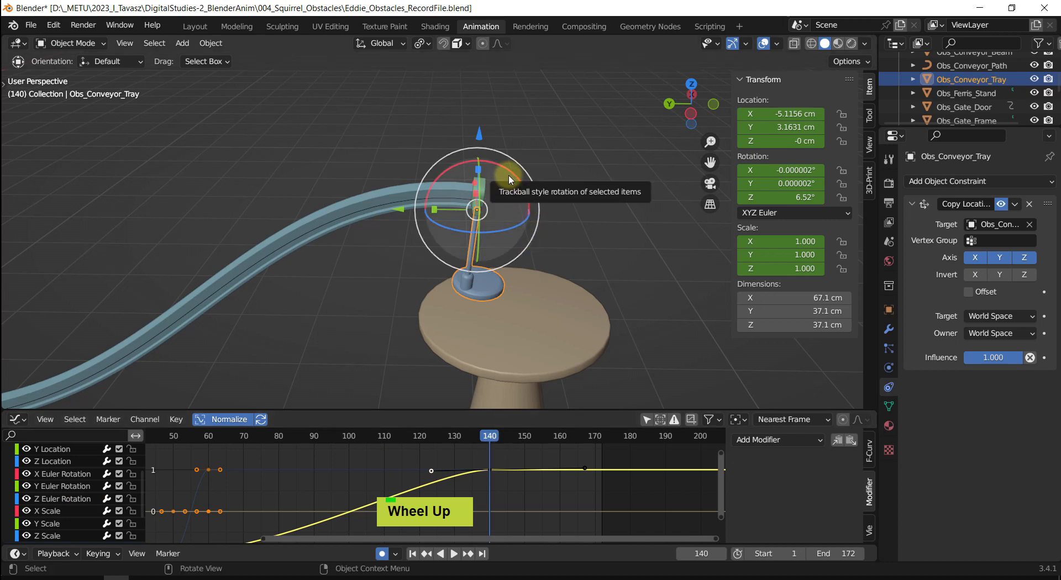
Go to frame 145 and rotate the conveyor tray upright, by about -6° around the global X axis, with auto keying on.
left_click_drag(488, 434, 508, 439)
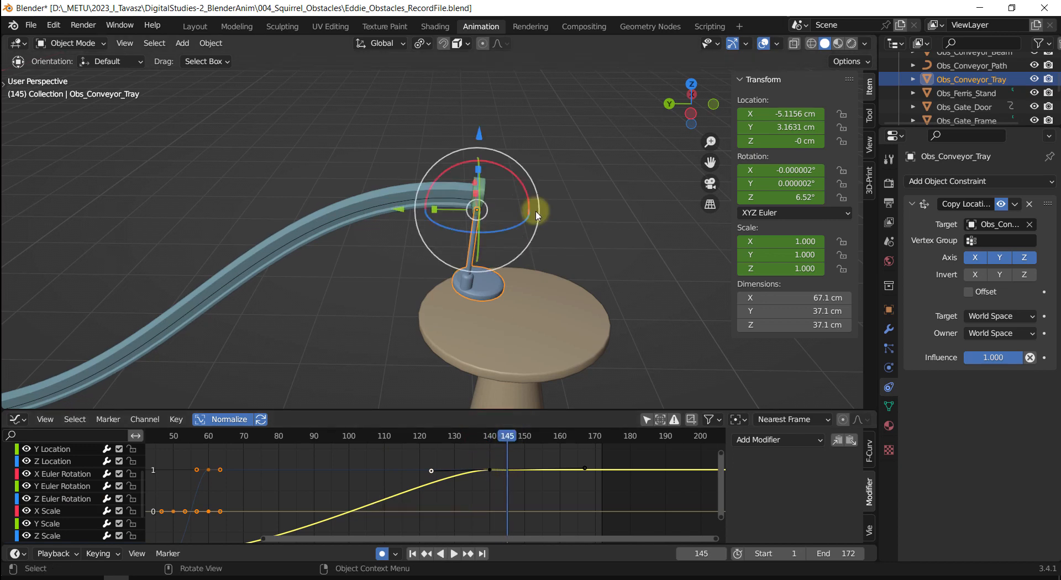
left_click_drag(527, 189, 441, 142)
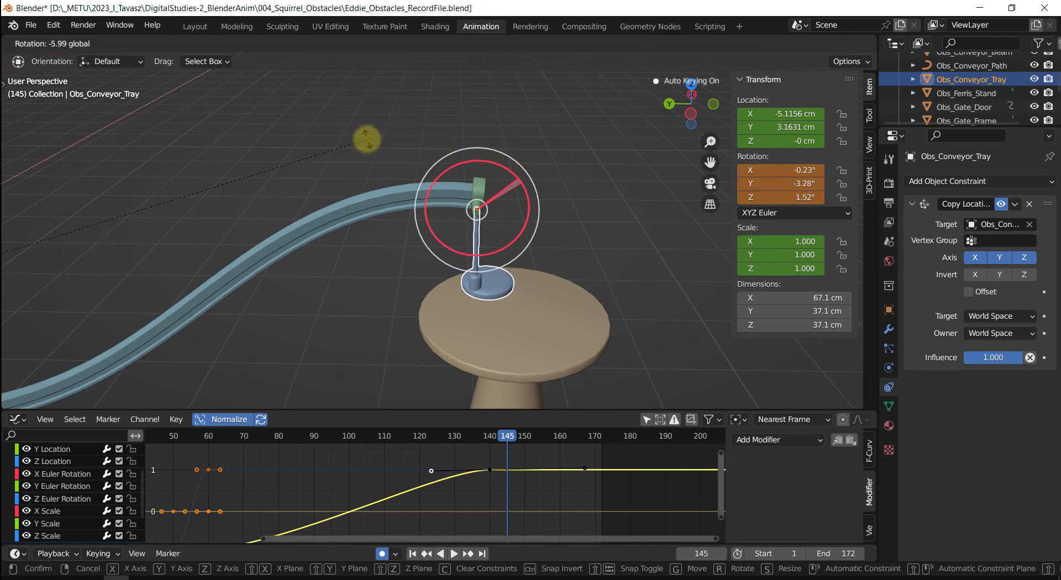
left_click_drag(366, 138, 367, 139)
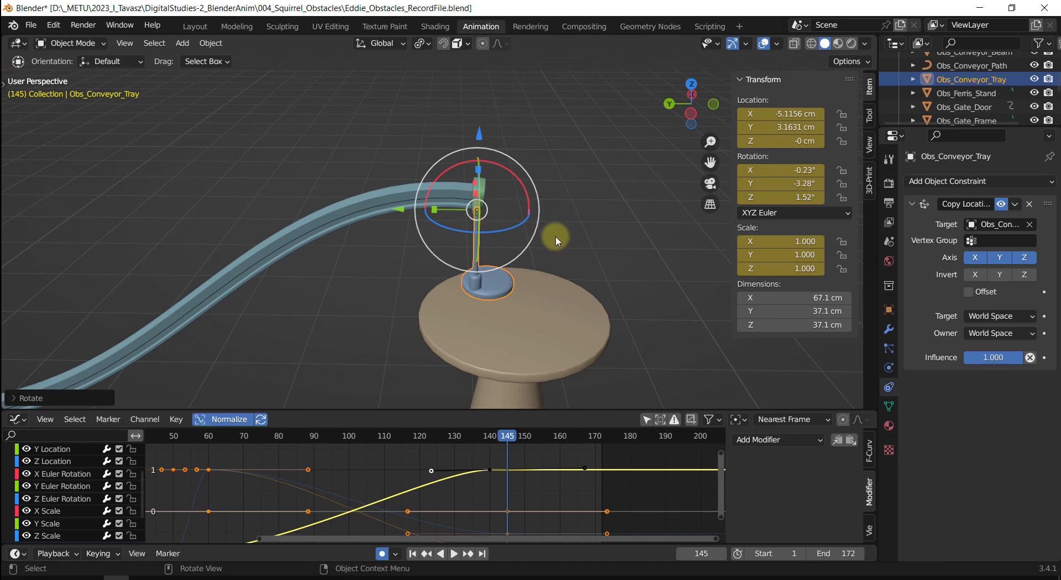
Play the animation to check the conveyor tray's swing.
left_click_drag(504, 440, 423, 440)
key("shift+space")
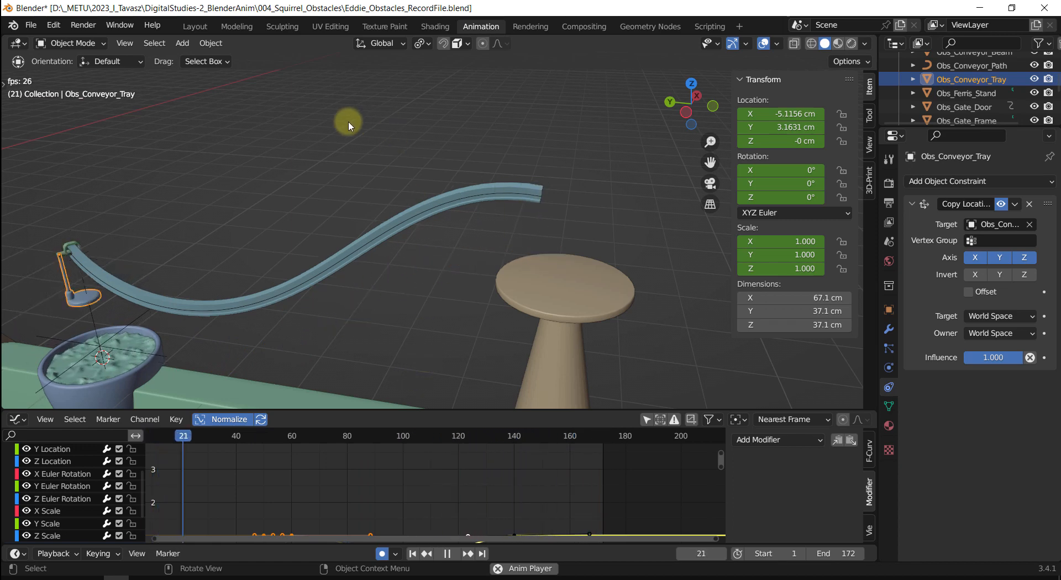
key("shift+space")
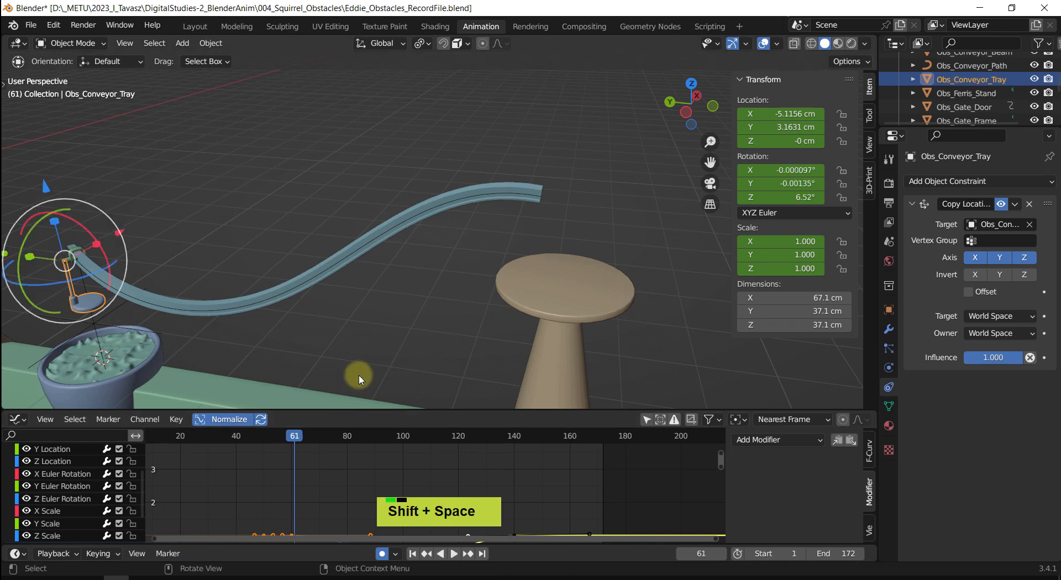
Select the Ferris wheel's armature, enlarge the outliner and hide Ferris_RIG in the viewport.
middle_click_drag(357, 372, 490, 266, "shift")
scroll(385, 352, "down", 2)
scroll(348, 331, "up", 2)
scroll(271, 300, "up", 1)
scroll(460, 259, "up", 1)
left_click(493, 267)
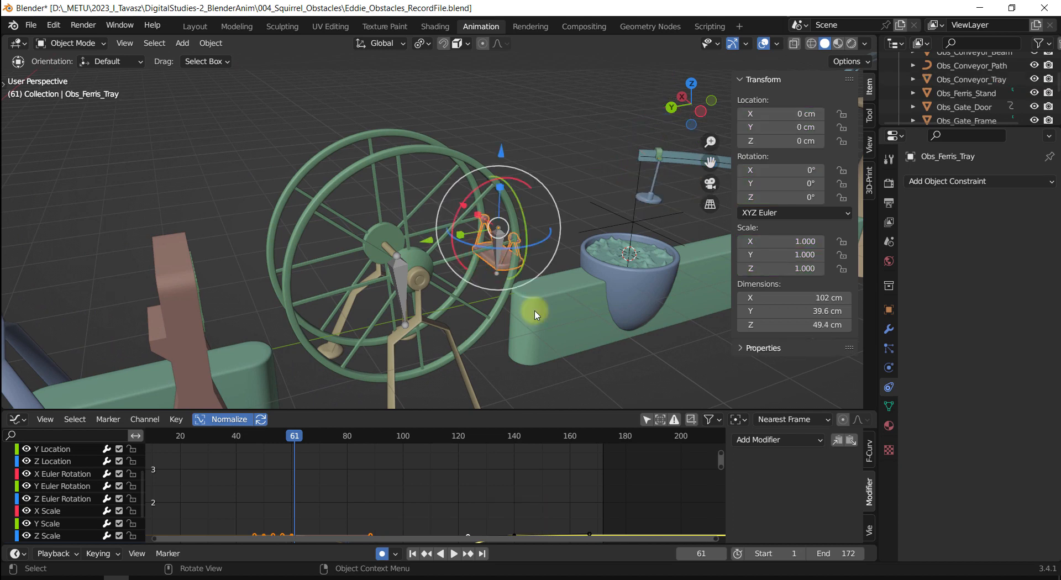
left_click(603, 194)
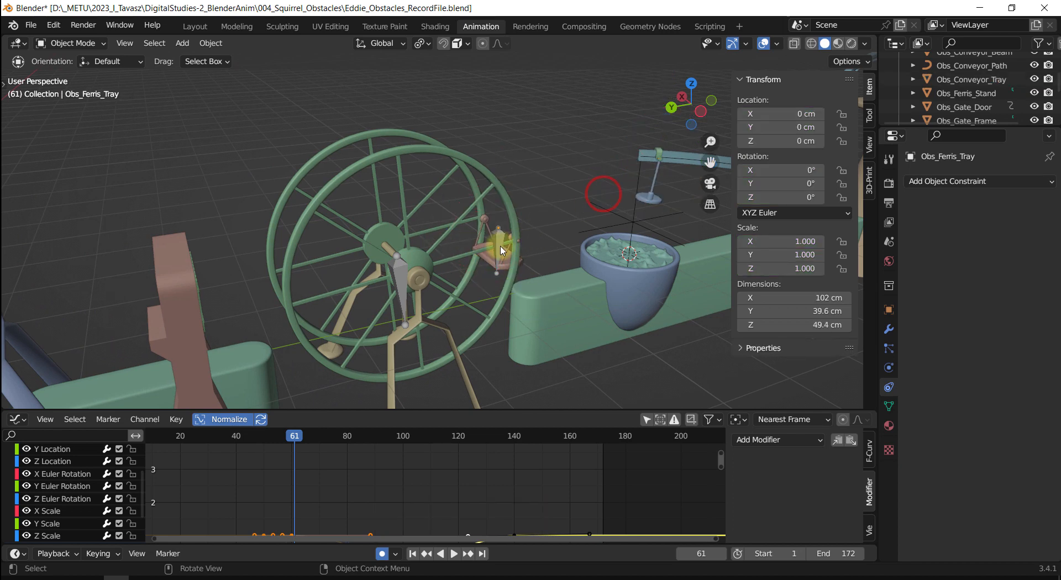
left_click(501, 242)
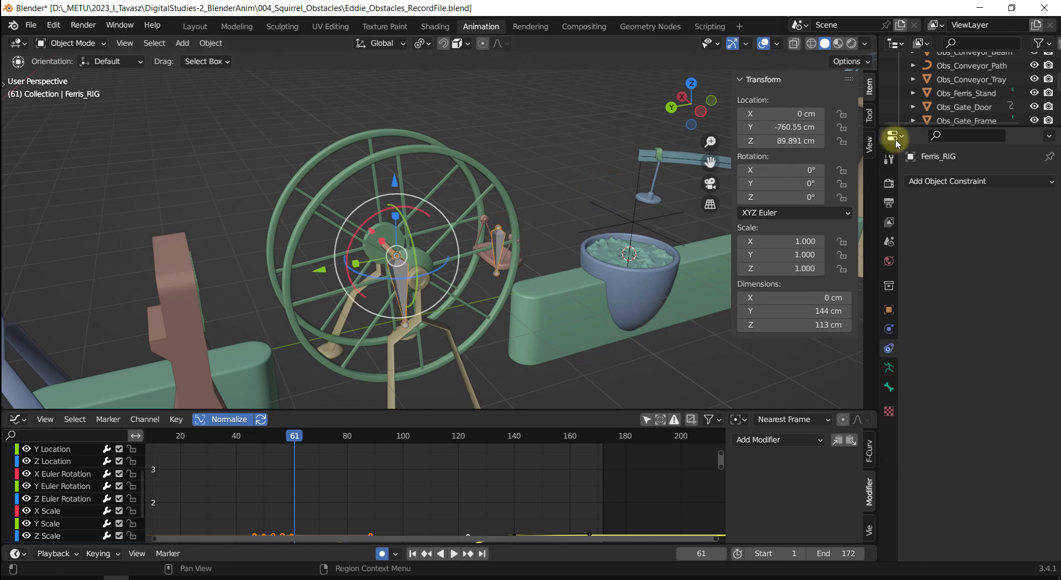
scroll(967, 101, "up", 8)
scroll(967, 101, "up", 2)
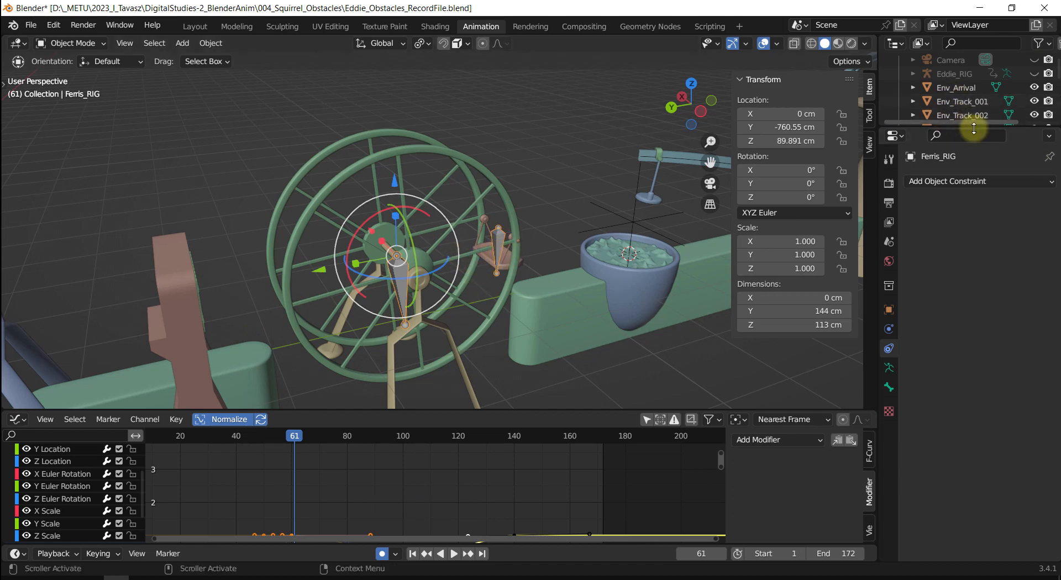
left_click_drag(971, 126, 1025, 174)
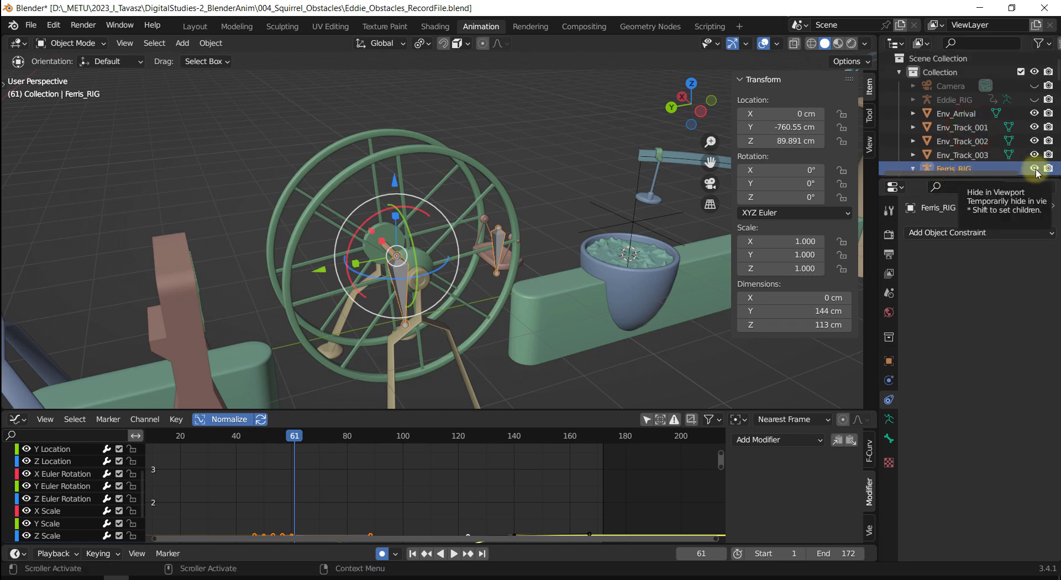
left_click(1035, 168)
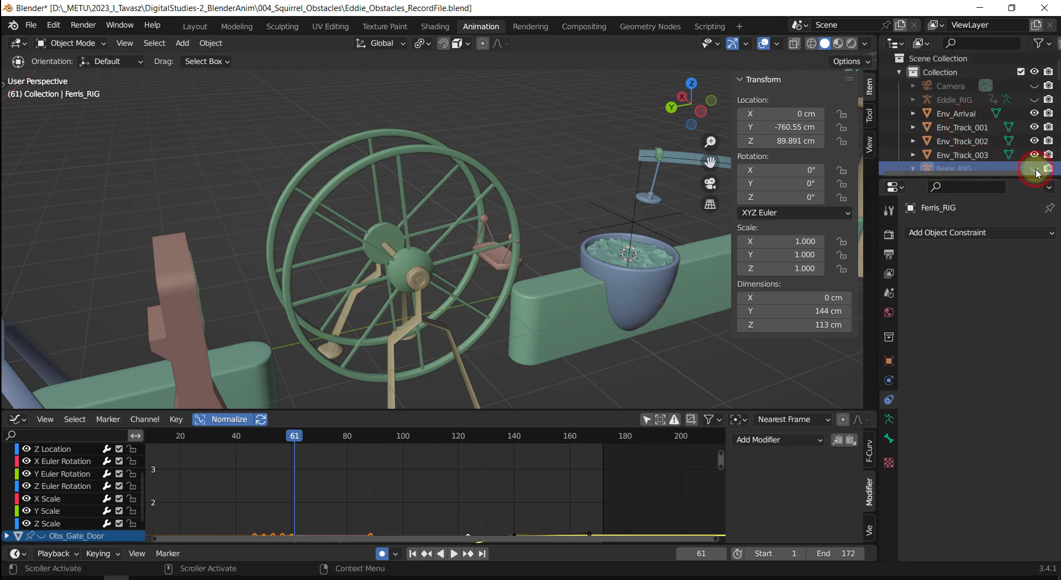
Go to frame 0, select the Ferris wheel's tray and snap the 3D cursor to it.
scroll(1027, 161, "down", 3)
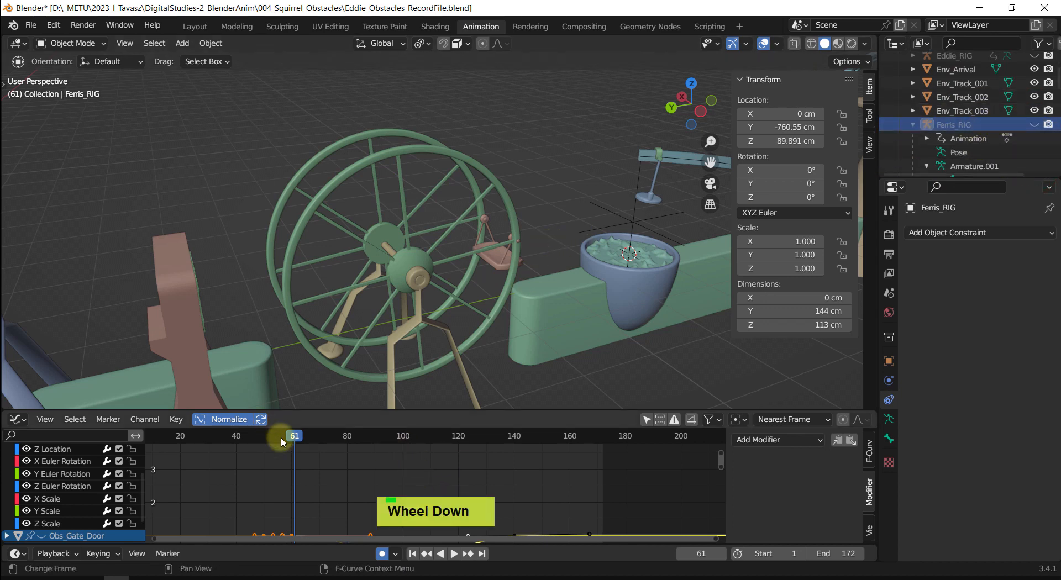
left_click_drag(290, 439, 682, 461)
middle_click_drag(462, 332, 540, 331, "shift")
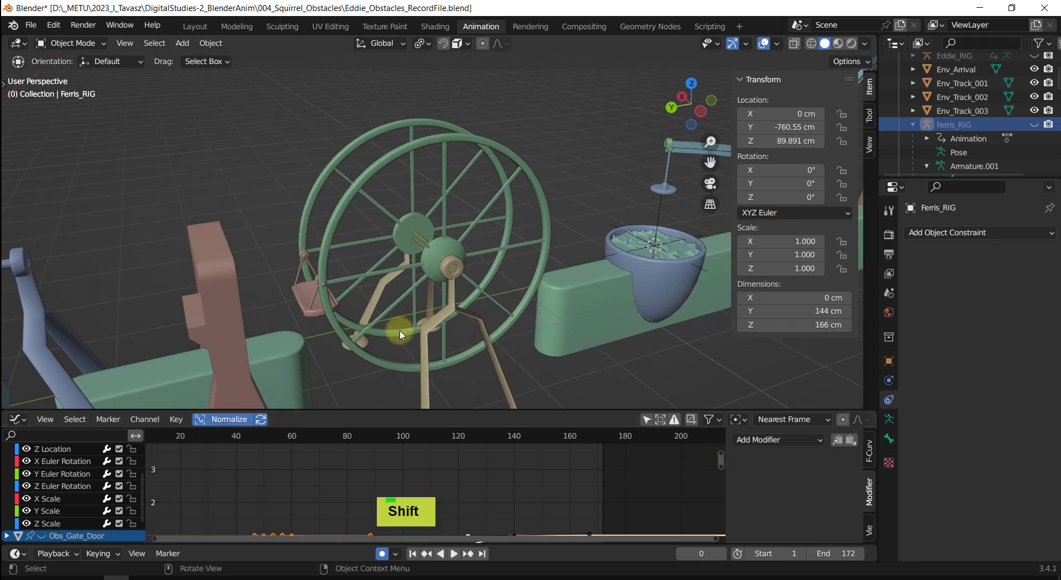
middle_click_drag(402, 334, 387, 308, "shift")
scroll(383, 289, "up", 5)
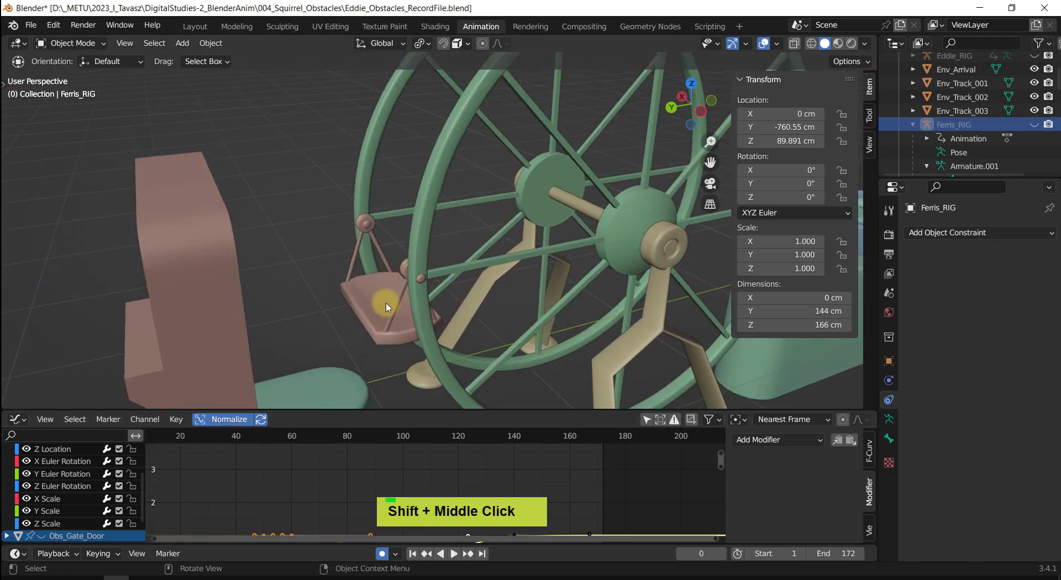
left_click(387, 307)
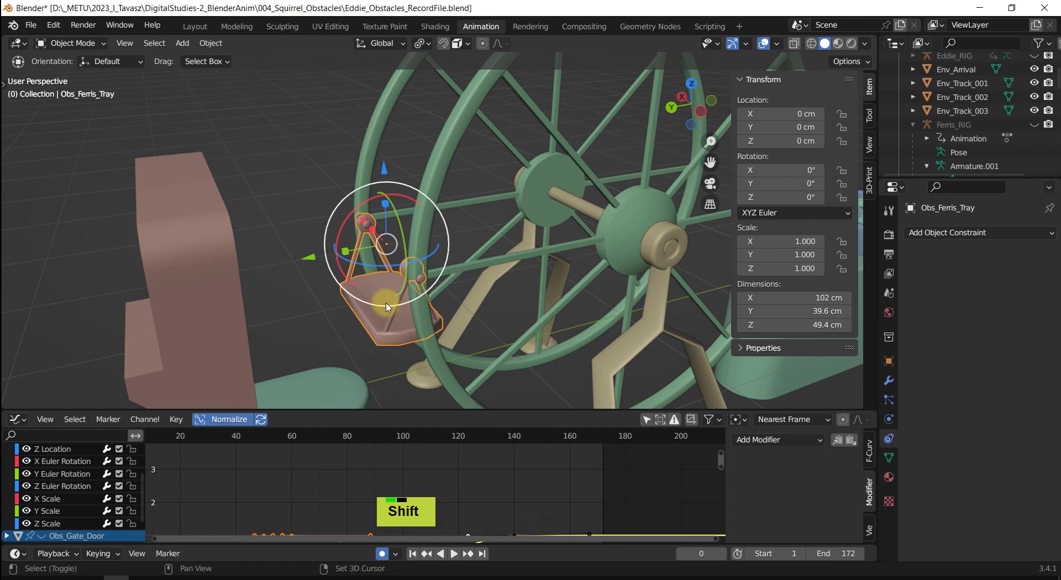
key("shift+s")
left_click(380, 382)
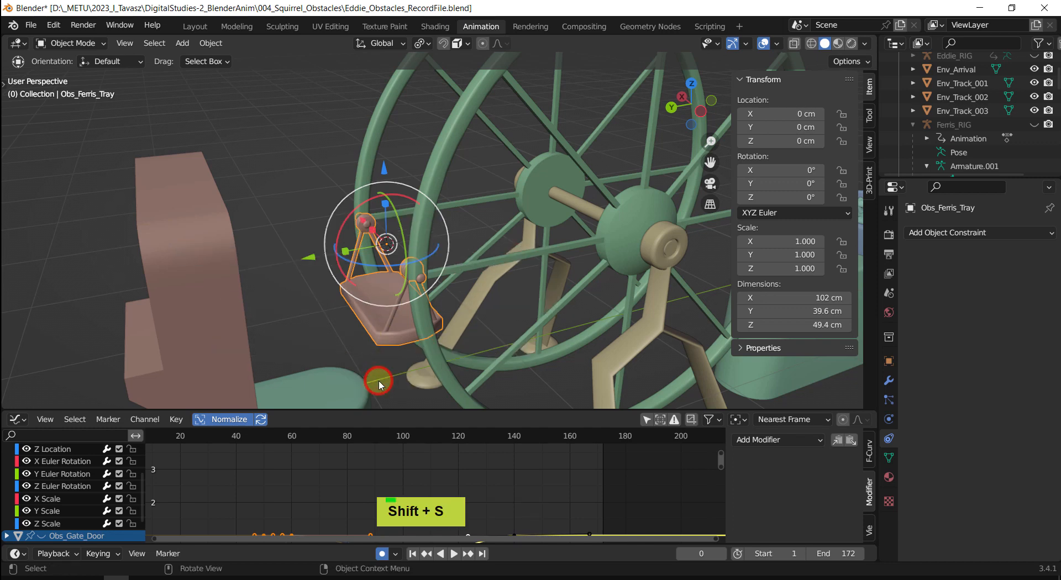
Add a Plain Axes empty at the 3D cursor on the Ferris wheel's tray.
key("shift+a")
mouse_move(396, 295)
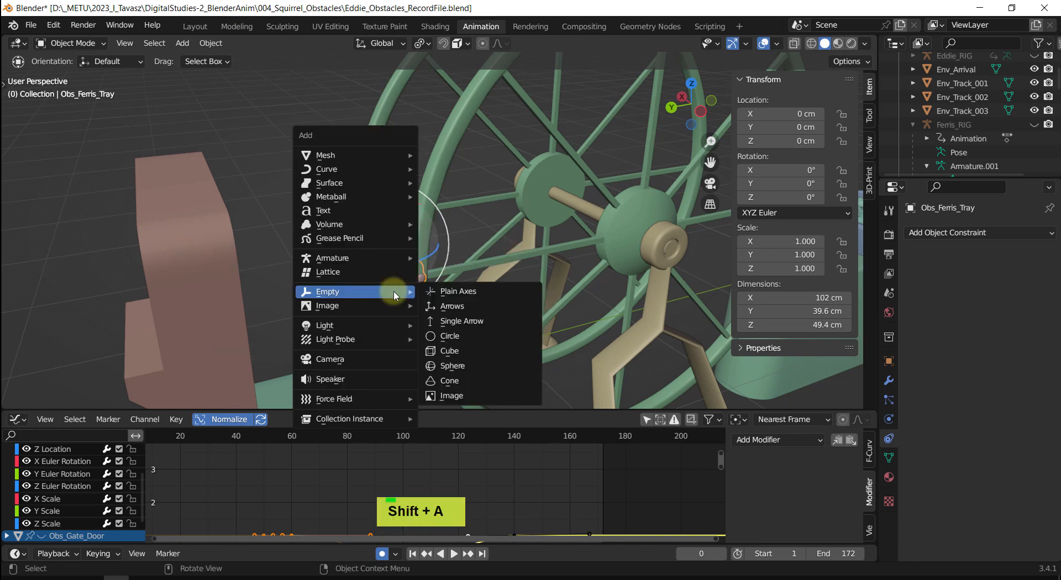
key("e")
key("p")
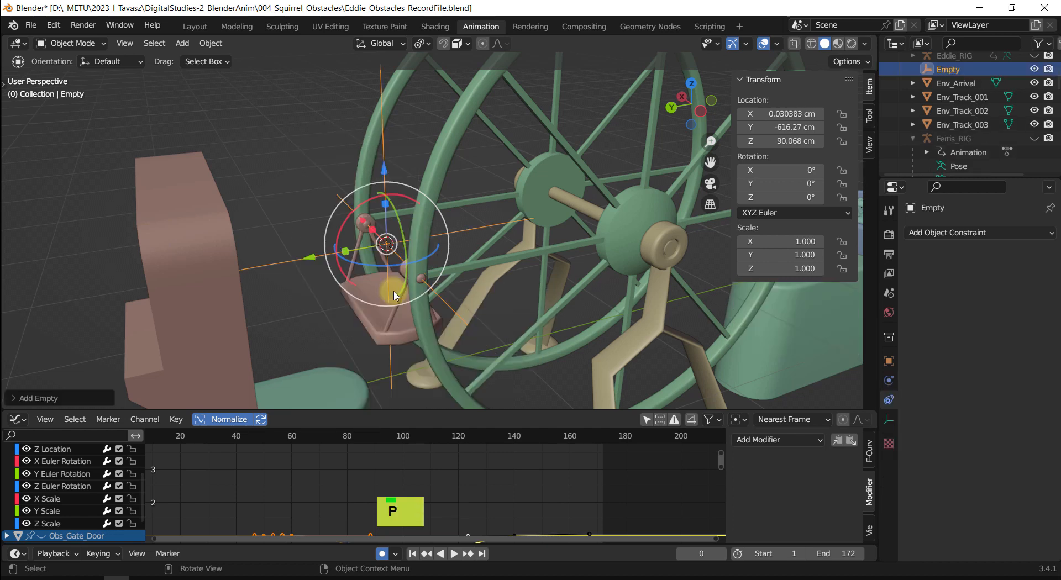
In the left orthographic view, move the empty onto the tray's seat, at about Y -604.62 cm and Z 54.96 cm.
left_click_drag(385, 210, 378, 225)
key("ctrl+KP_3")
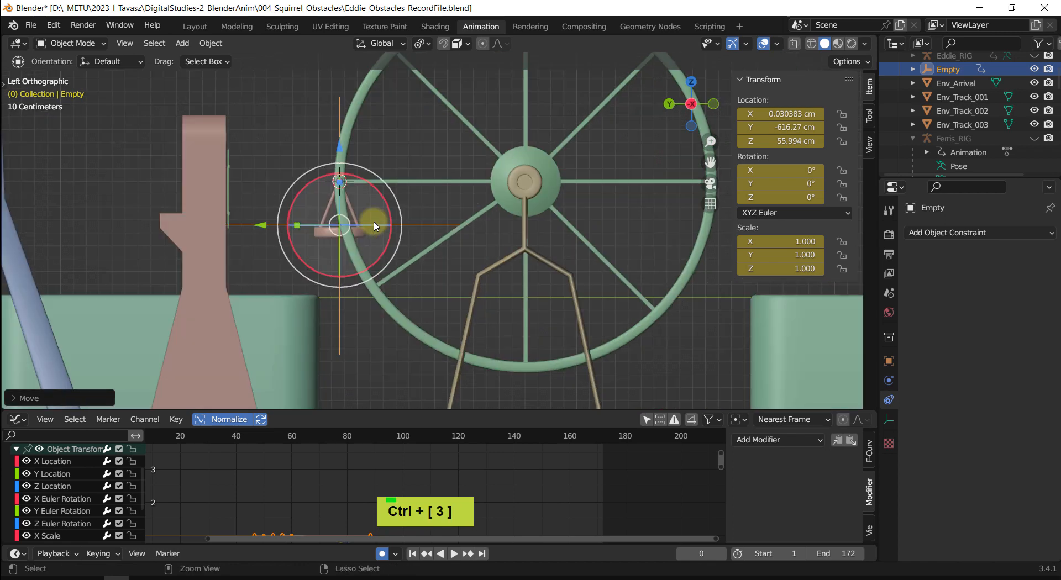
middle_click_drag(249, 221, 315, 222, "shift")
scroll(315, 223, "up", 2)
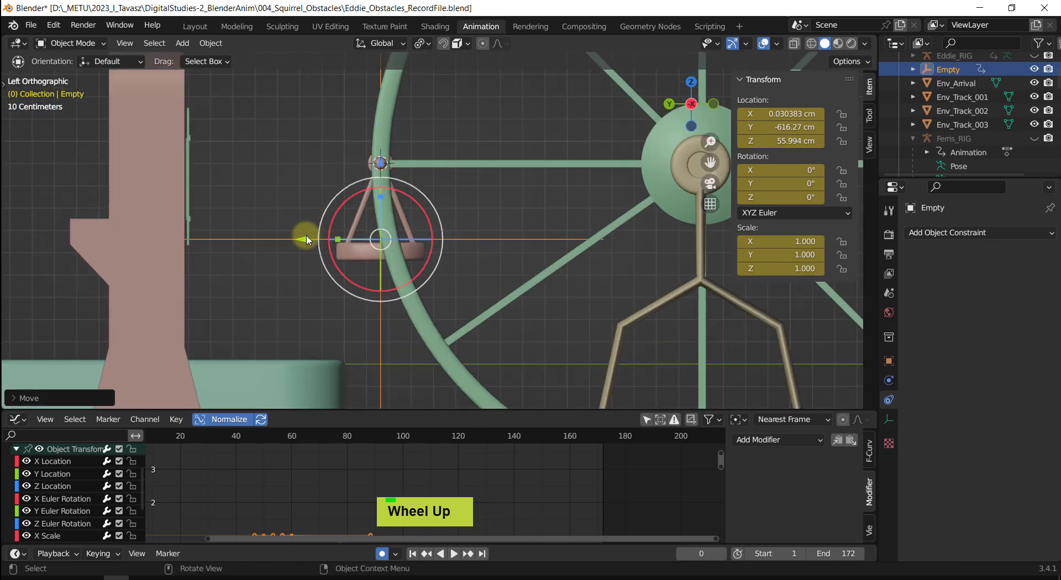
left_click_drag(303, 237, 277, 235)
scroll(314, 214, "up", 2)
left_click_drag(318, 168, 319, 173)
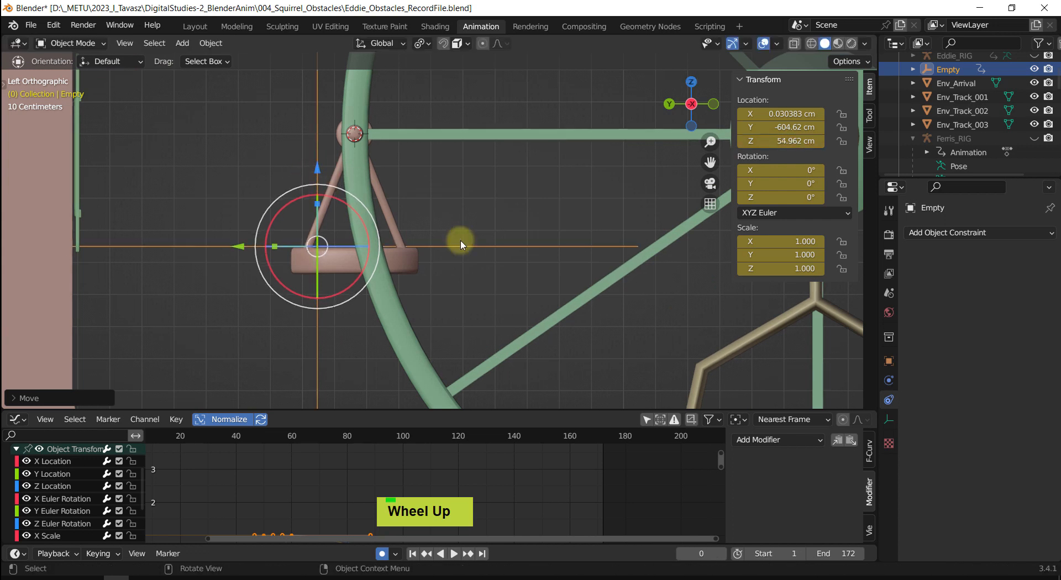
Display the empty as a Single Arrow with a size of 26 cm.
left_click(889, 419)
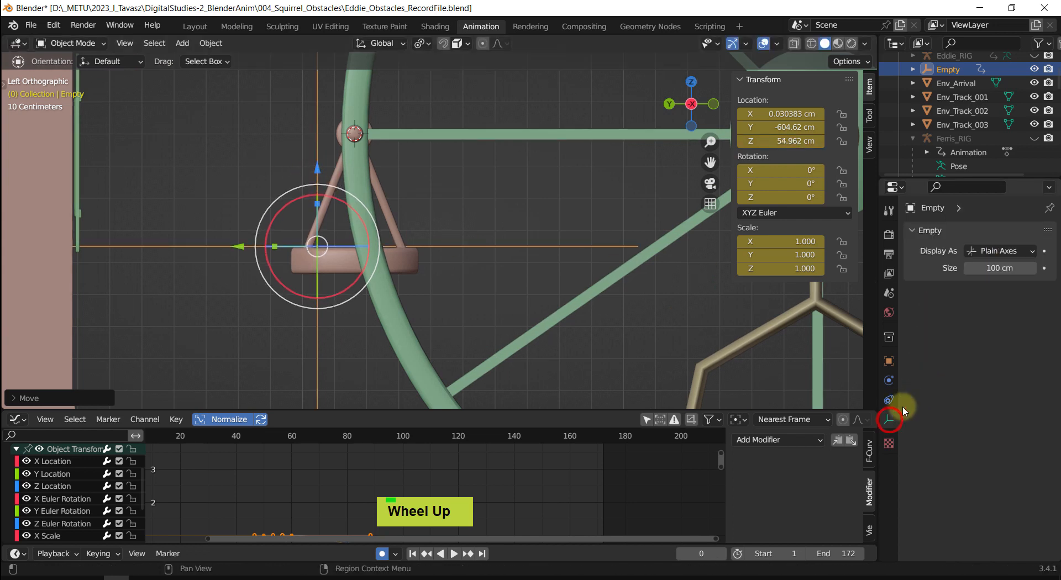
left_click(1018, 246)
left_click(961, 297)
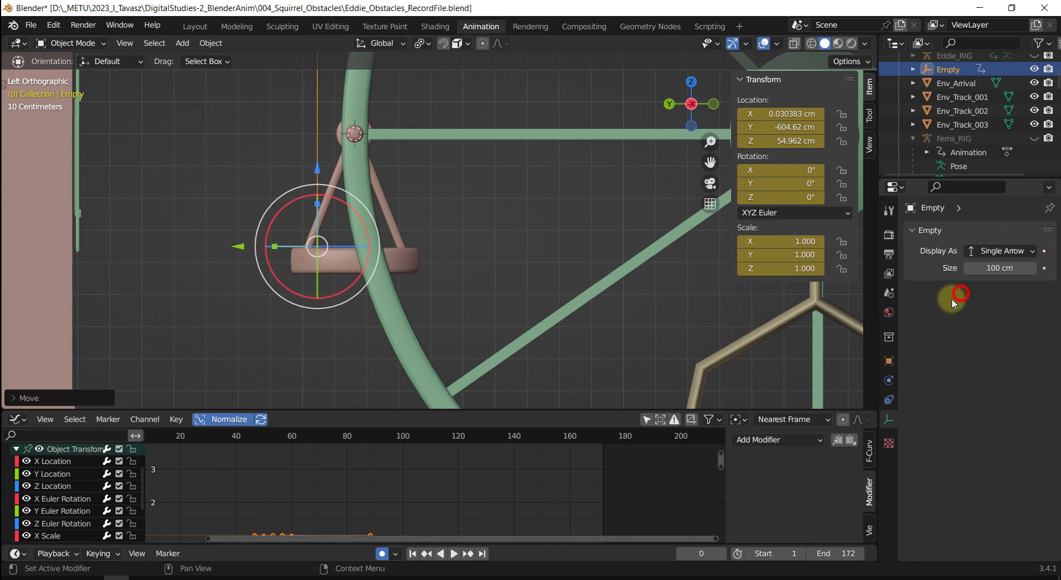
middle_click_drag(397, 229, 436, 250)
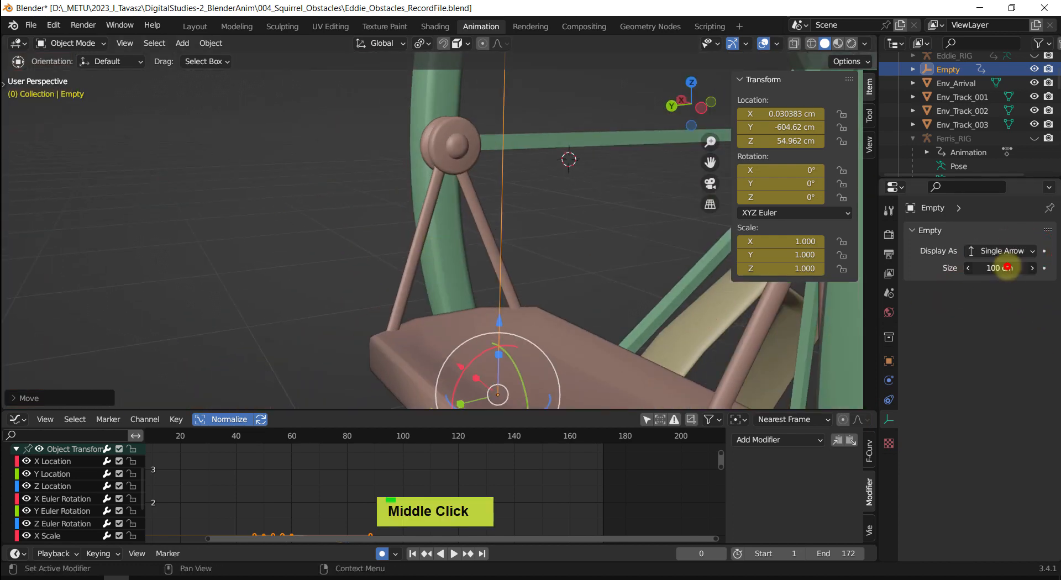
left_click_drag(1006, 267, 962, 271)
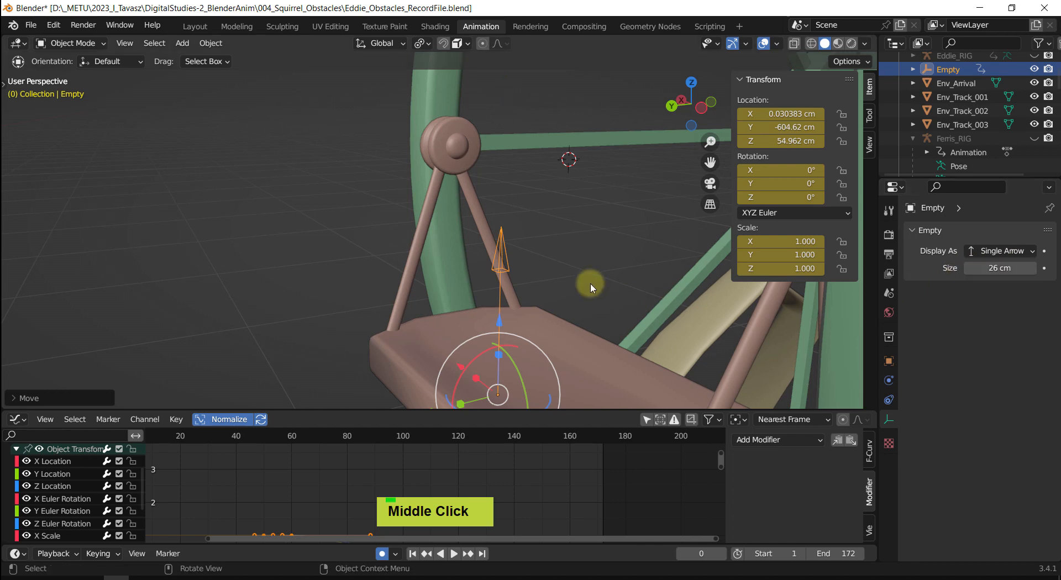
Parent the arrow empty to the Ferris wheel's tray with Object (Keep Transform).
middle_click_drag(590, 287, 193, 206)
scroll(569, 282, "down", 3)
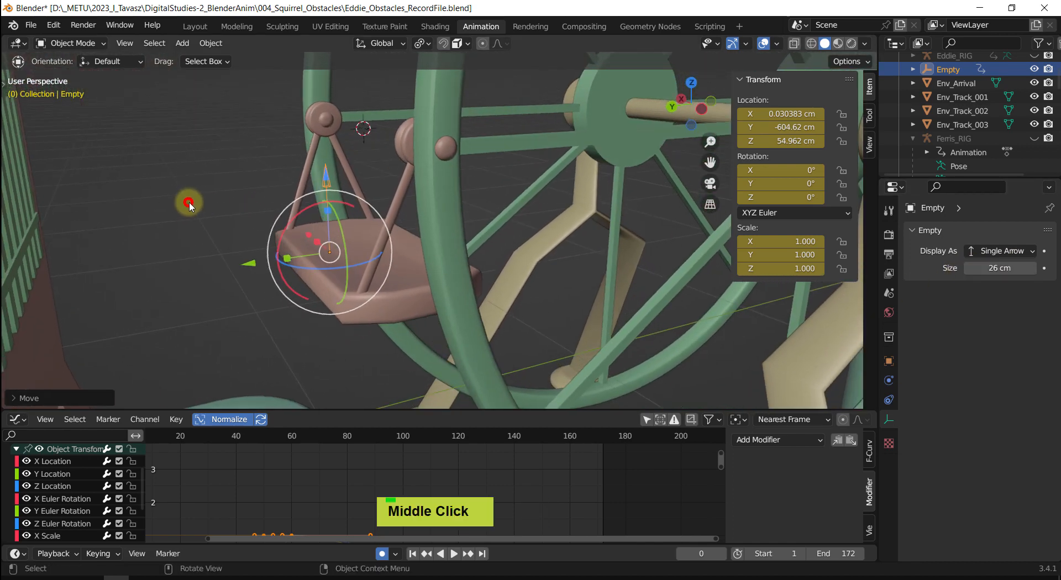
left_click(189, 205)
left_click(329, 183)
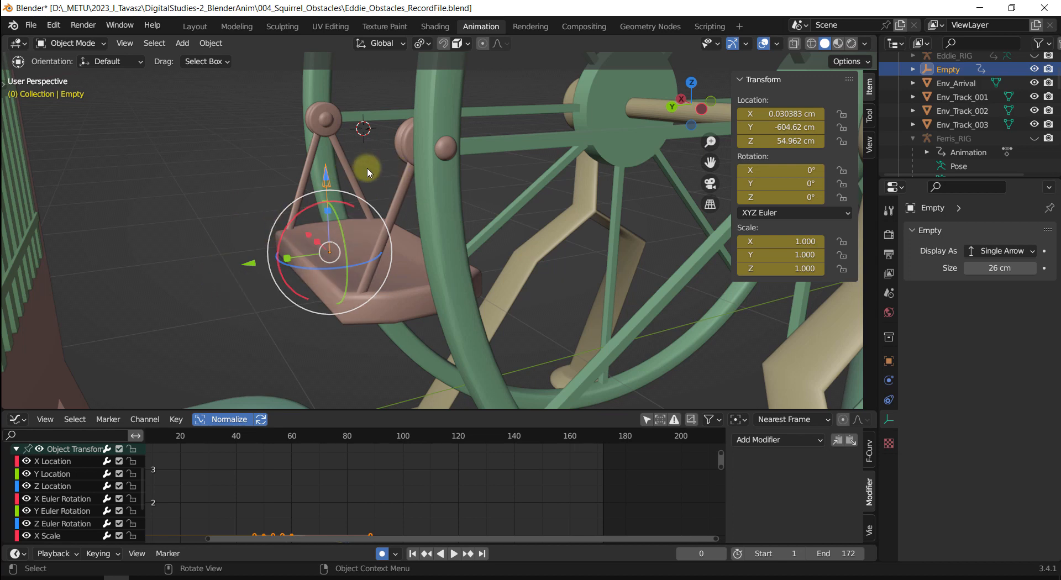
left_click(236, 184)
left_click(327, 182)
left_click(380, 317, "shift")
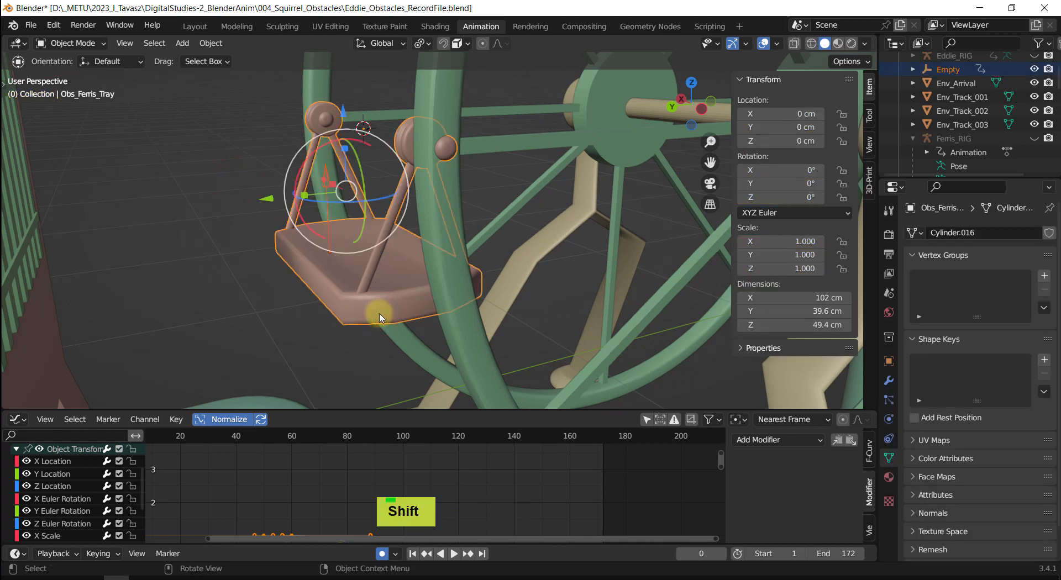
key("ctrl+p")
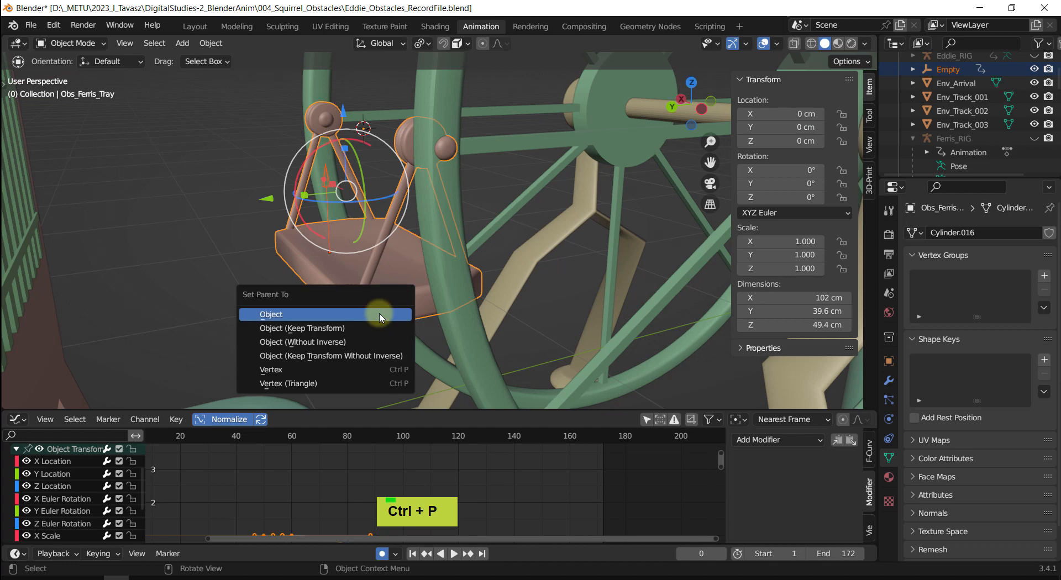
left_click(333, 328)
Play and scrub the animation to check that the empty follows the Ferris wheel's tray, and return to frame 1.
scroll(305, 369, "down", 3)
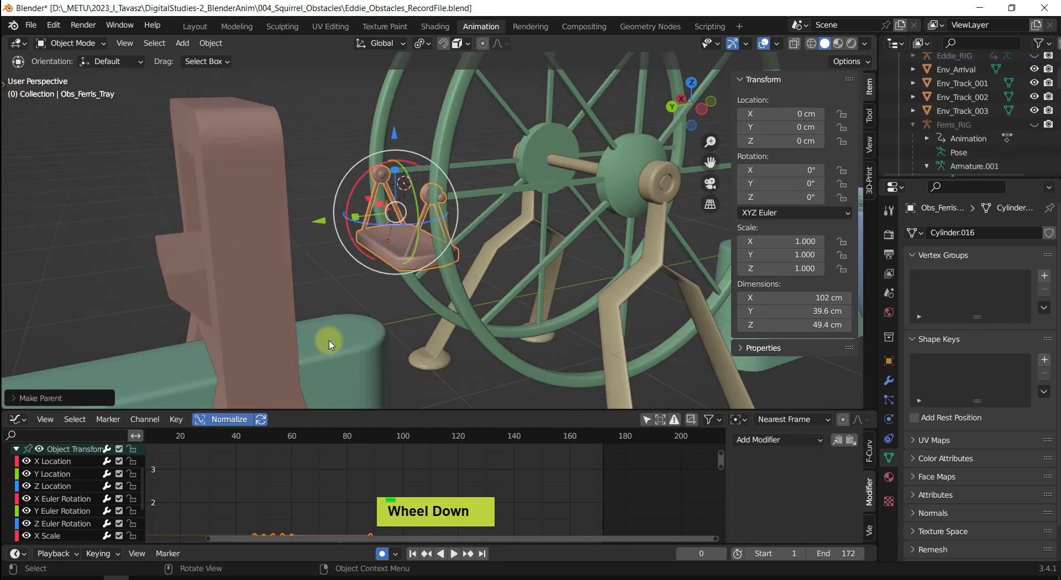
middle_click_drag(331, 339, 360, 336, "shift")
key("shift+space")
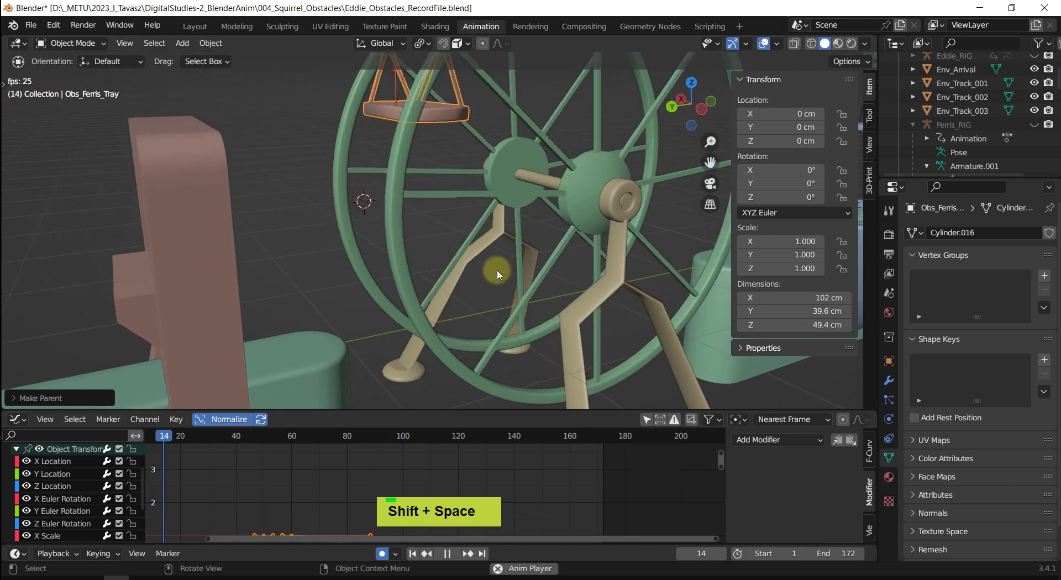
middle_click_drag(497, 272, 407, 339, "shift")
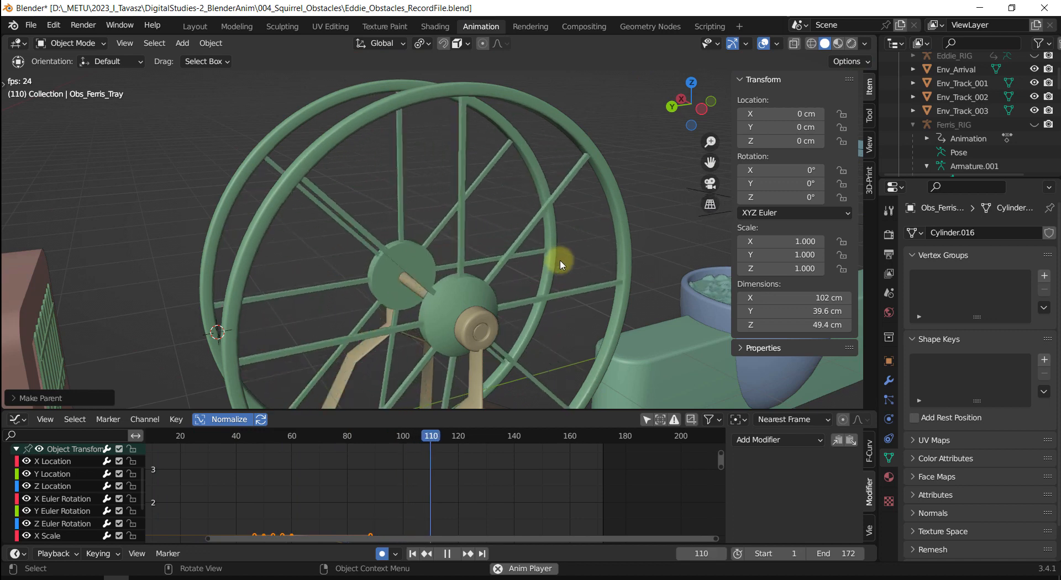
key("shift+space")
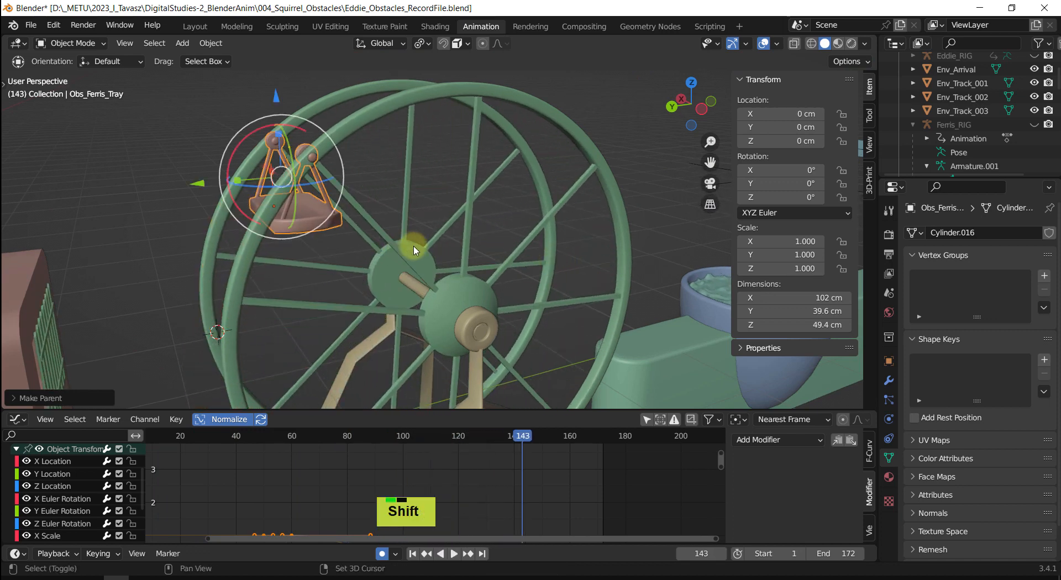
middle_click_drag(413, 246, 504, 260, "shift")
left_click_drag(524, 436, 241, 436)
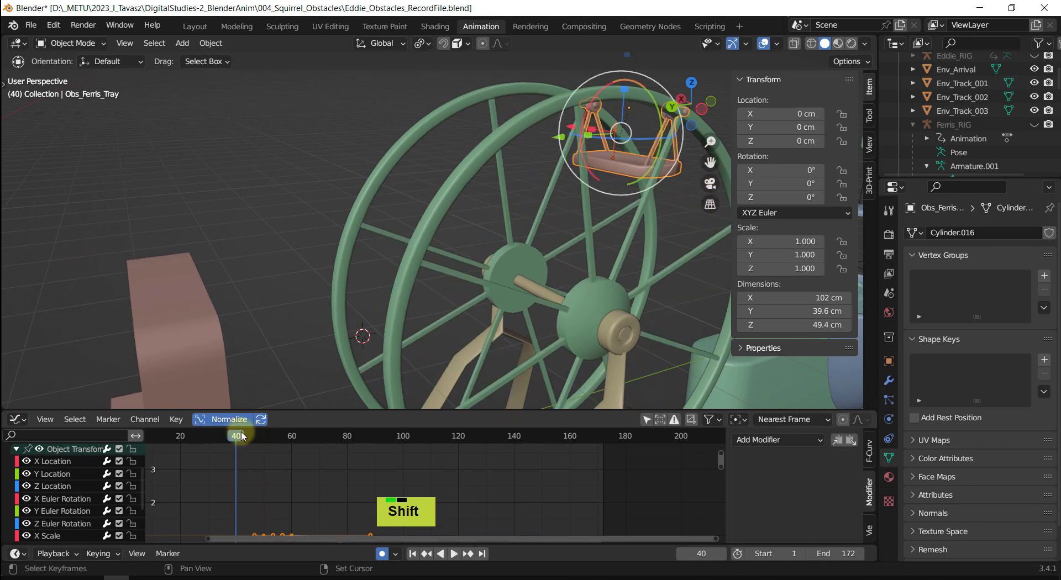
key("shift+Left")
Deselect the Ferris wheel's tray, reset the 3D cursor to the world origin and fit the whole scene in view.
middle_click_drag(338, 348, 403, 259, "shift")
scroll(361, 246, "up", 1)
left_click(312, 247)
scroll(323, 255, "down", 4)
scroll(379, 254, "up", 1)
scroll(357, 269, "down", 2)
key("shift+c")
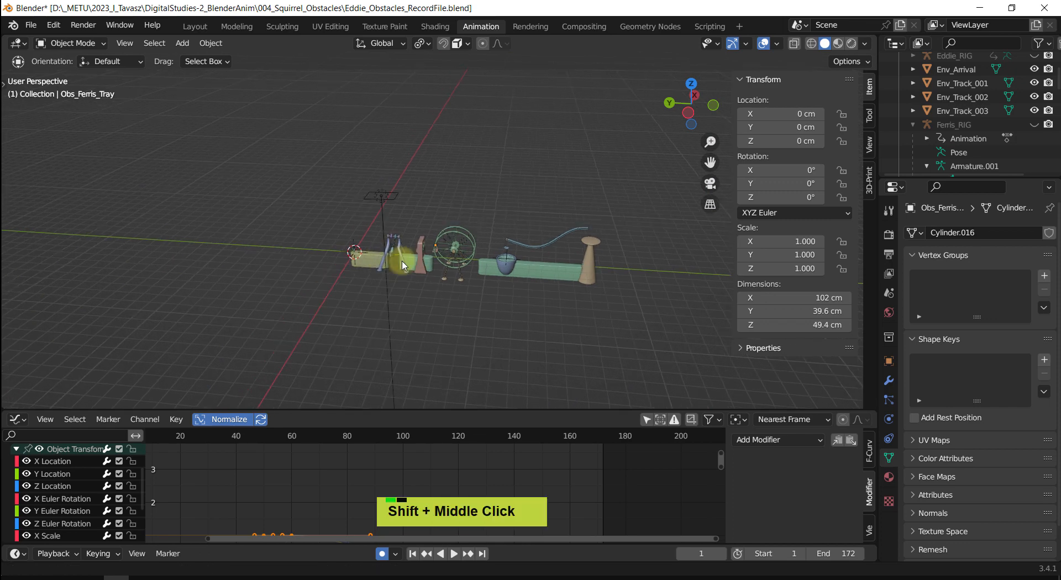
Add a UV sphere at the world origin, beside the squirrel, and scale it down to about 32 cm.
scroll(339, 280, "up", 2)
scroll(329, 319, "up", 3)
middle_click_drag(329, 319, 416, 267, "shift")
scroll(308, 301, "up", 3)
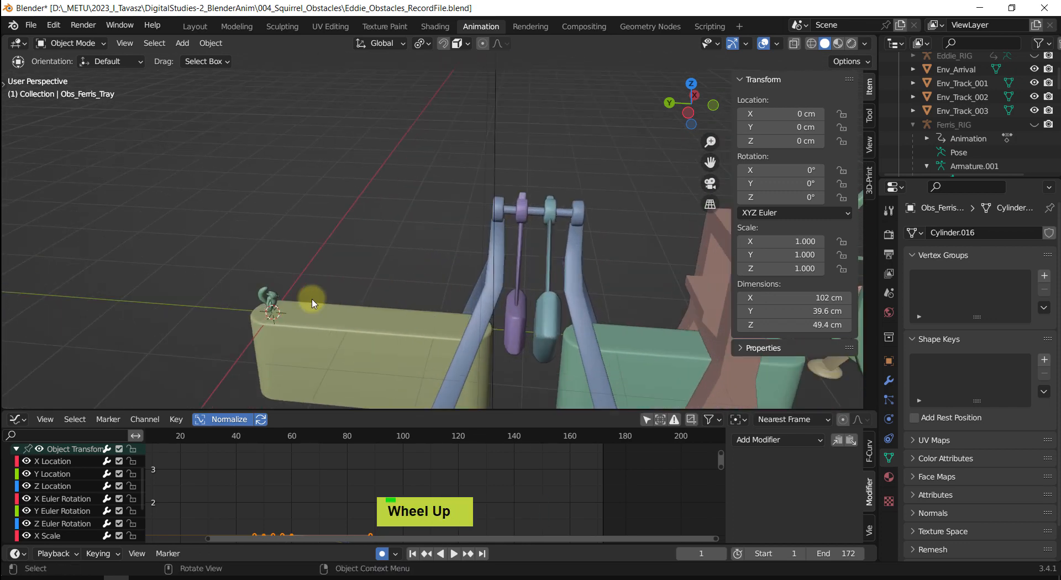
key("shift+a")
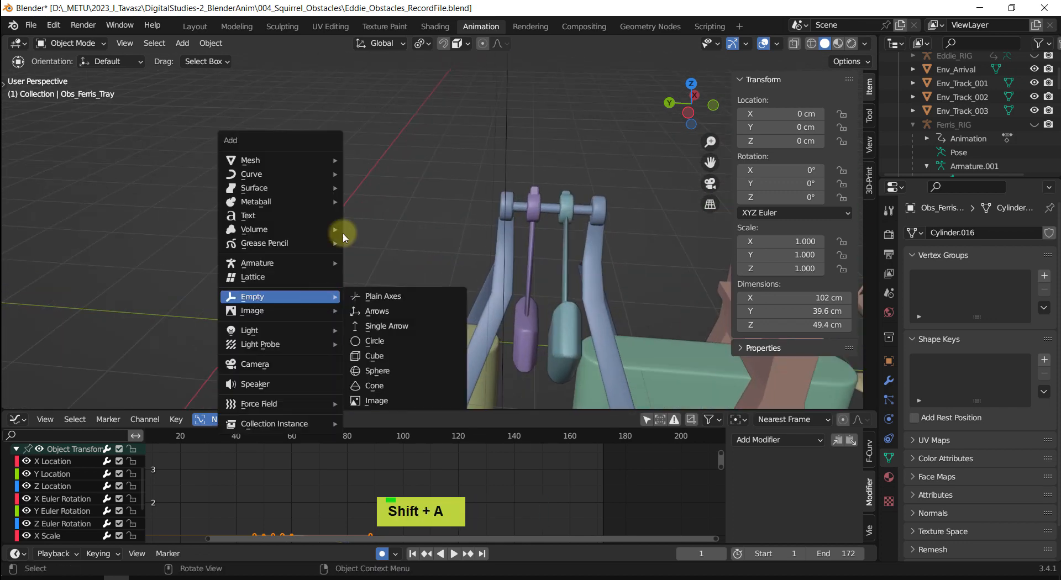
mouse_move(310, 159)
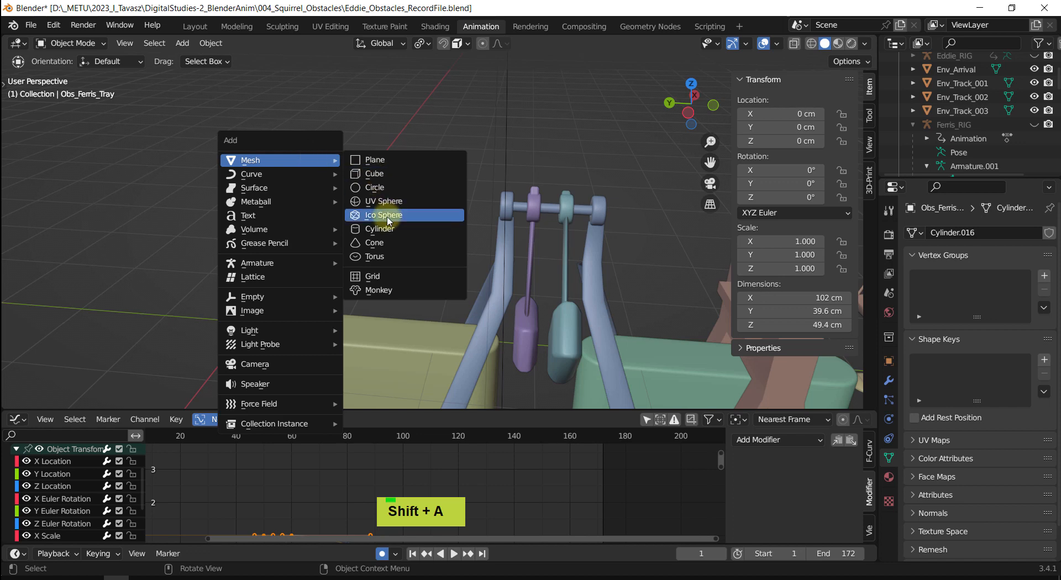
left_click(393, 202)
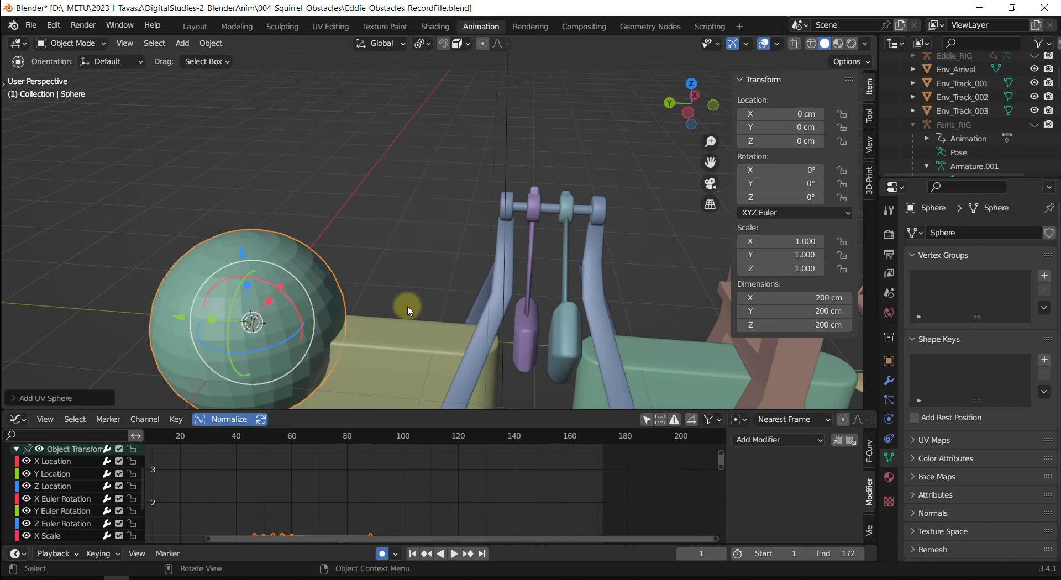
key("s")
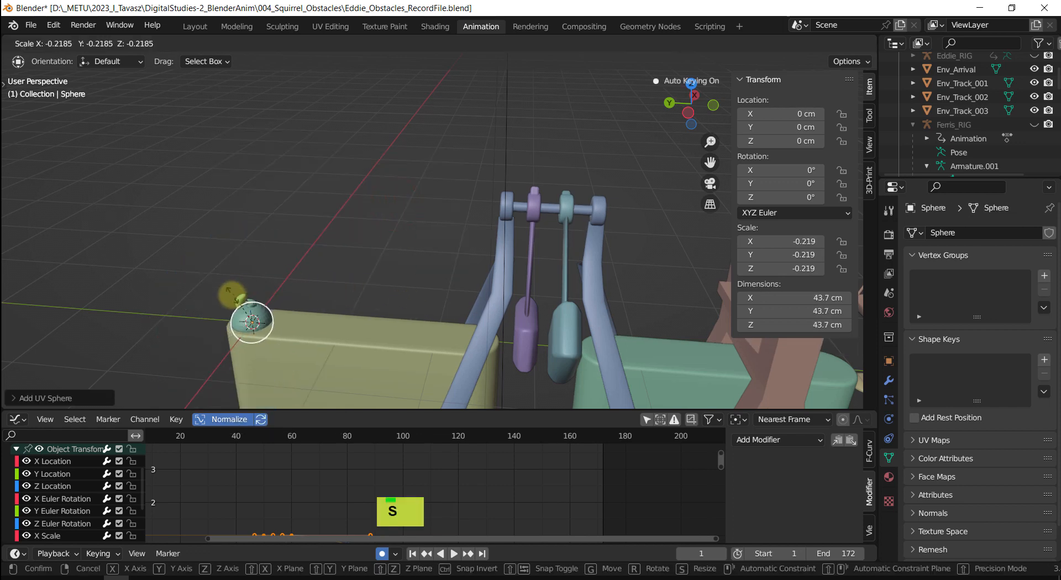
left_click(252, 322)
Shade the sphere smooth and apply its scale.
scroll(229, 300, "up", 2, "shift")
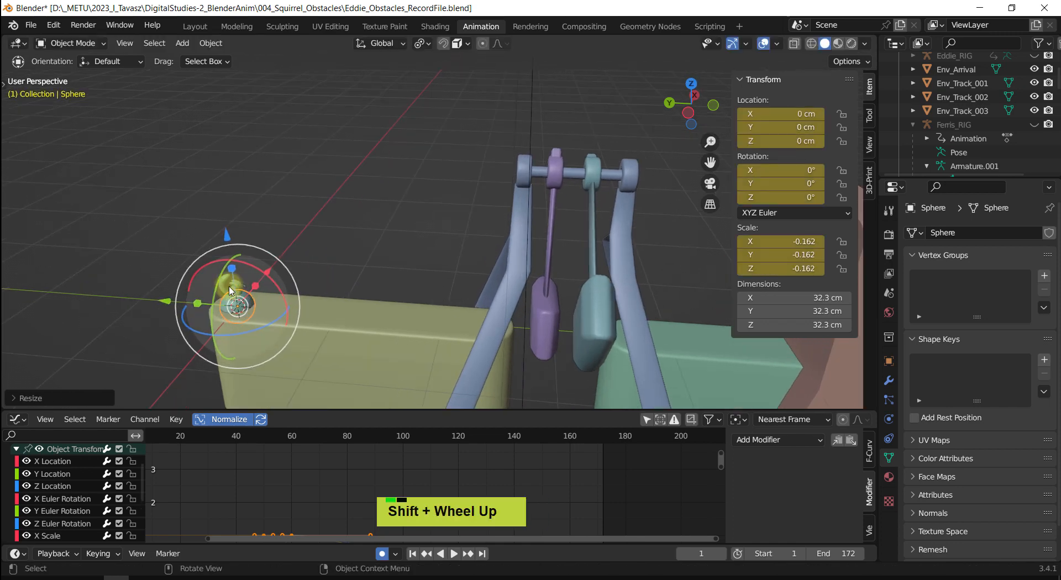
scroll(227, 301, "up", 2)
right_click(225, 303)
left_click(225, 298)
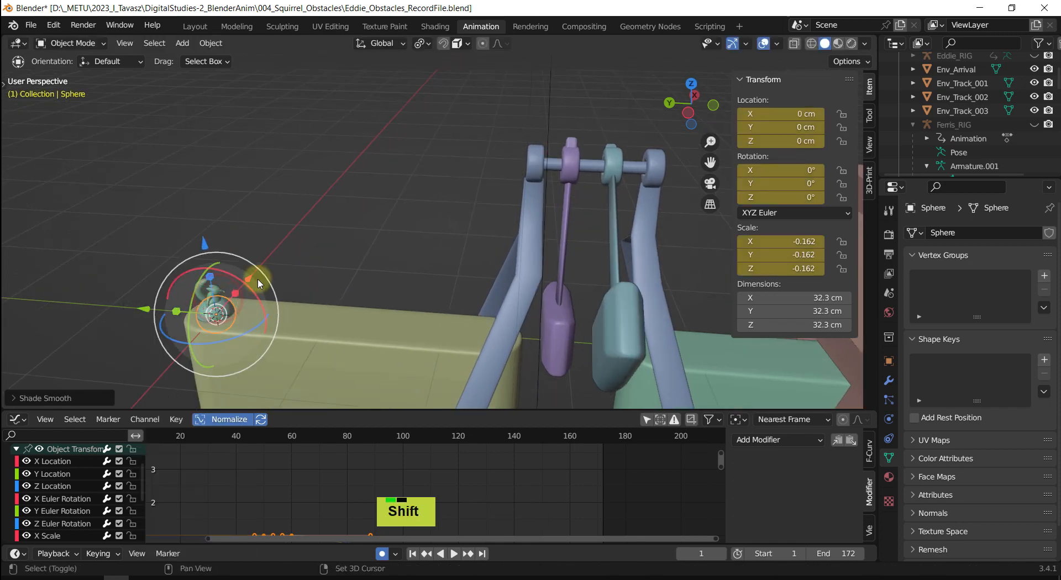
middle_click_drag(221, 301, 232, 290, "shift")
key("shift+s")
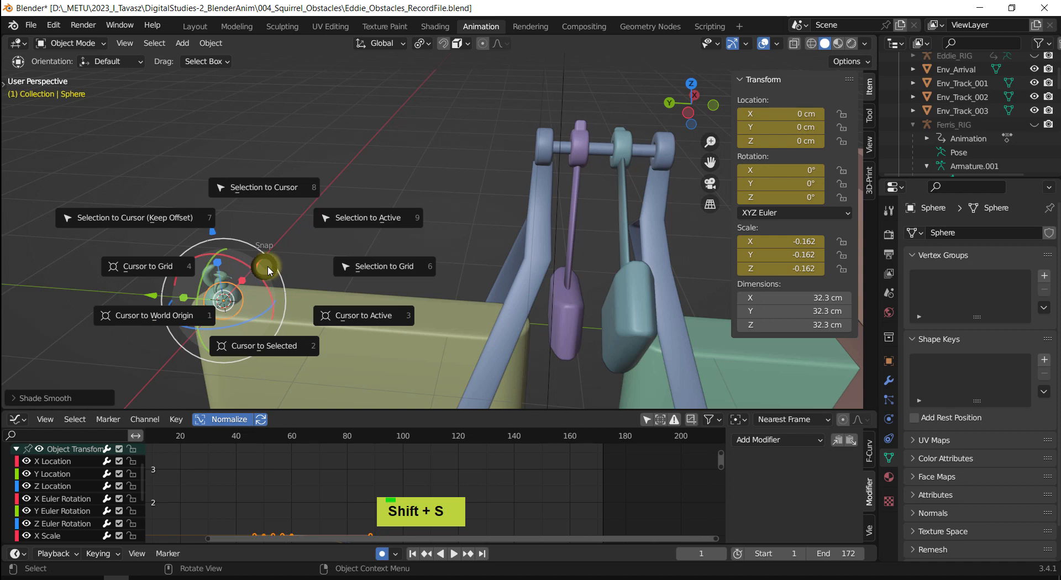
key("Escape")
key("ctrl+a")
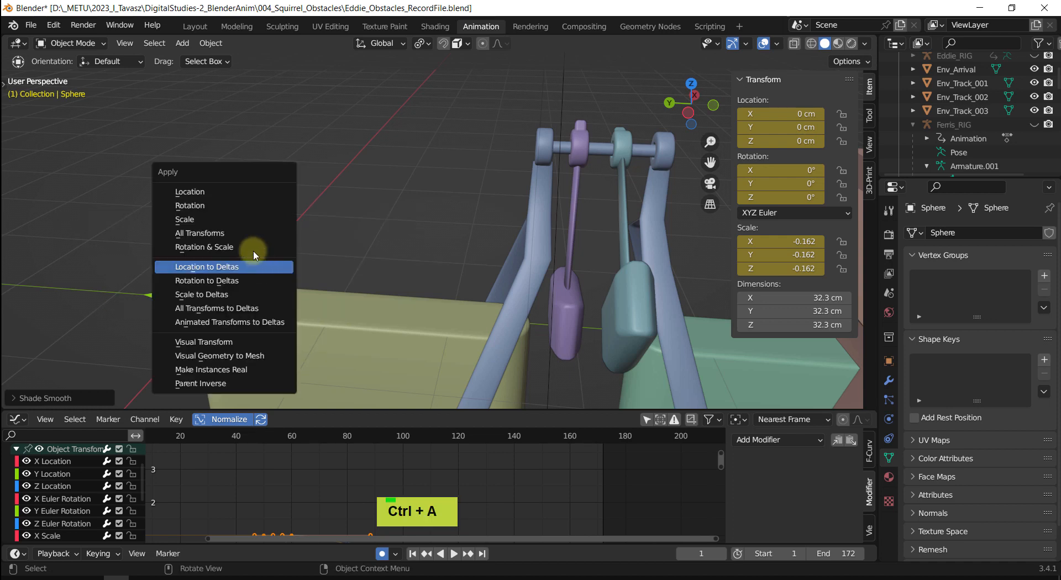
left_click(239, 221)
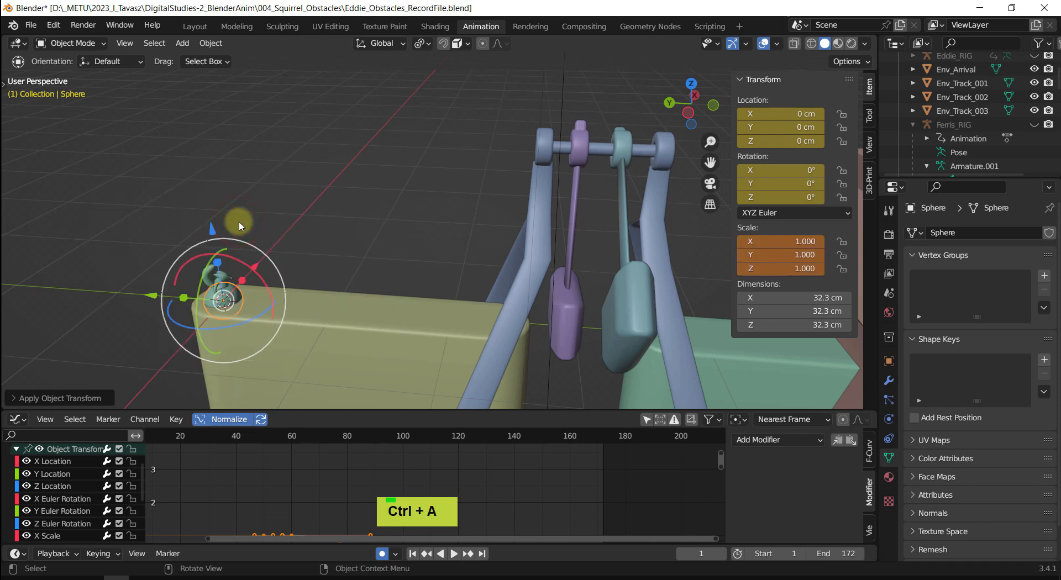
Move the sphere along the Y axis to about -558 cm, onto the track end facing the Ferris wheel.
scroll(238, 225, "down", 3)
middle_click_drag(239, 227, 221, 235, "shift")
left_click_drag(193, 278, 611, 322)
scroll(425, 268, "up", 3)
middle_click_drag(420, 265, 418, 296, "shift")
scroll(420, 282, "up", 4)
scroll(469, 269, "down", 2)
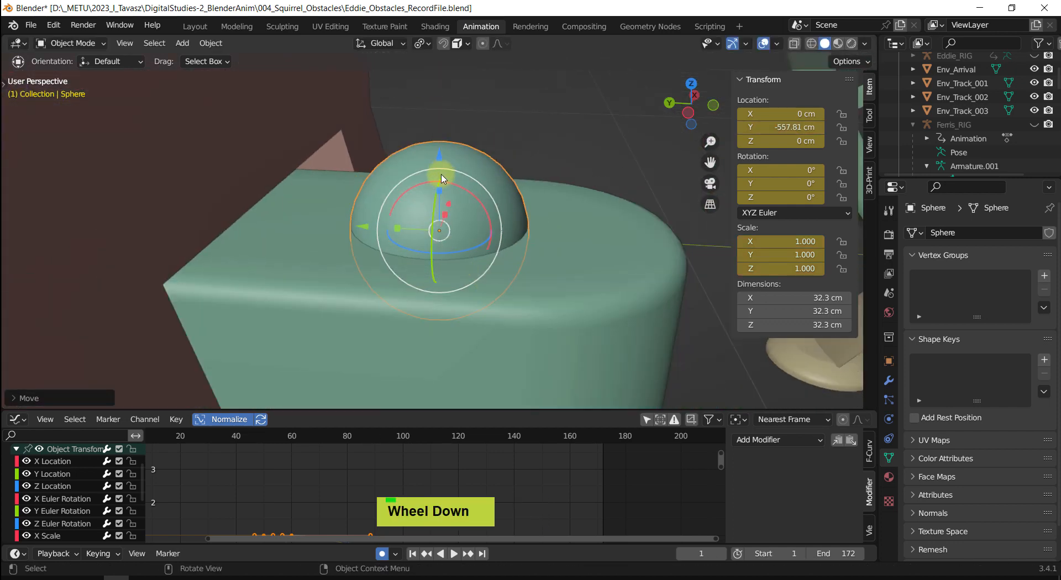
Raise the sphere to a Z location of about 18 cm so it rests on top of the track.
left_click_drag(438, 161, 439, 85)
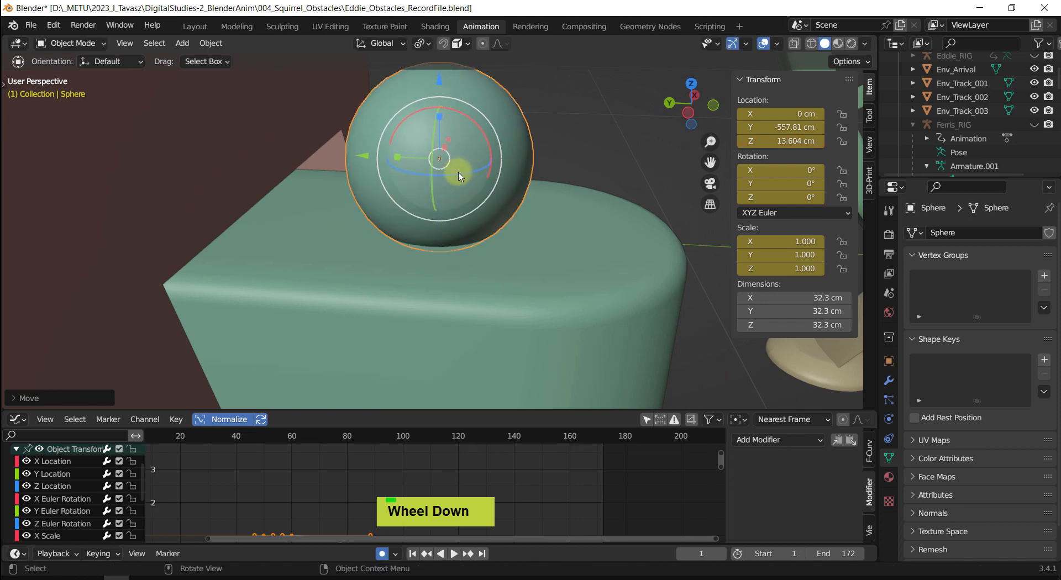
middle_click_drag(480, 238, 500, 248)
scroll(504, 216, "down", 2, "shift")
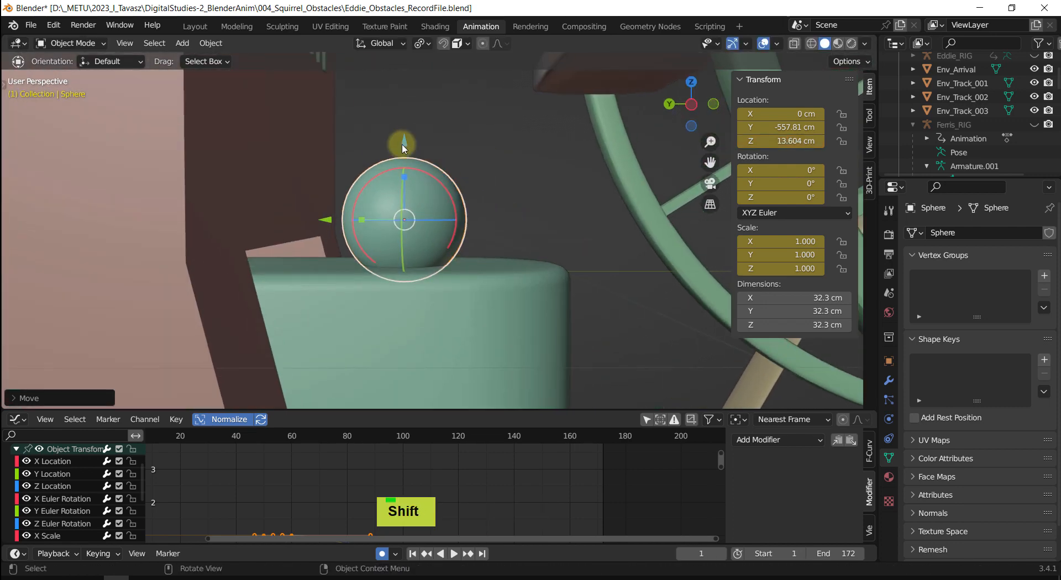
left_click_drag(405, 136, 405, 121)
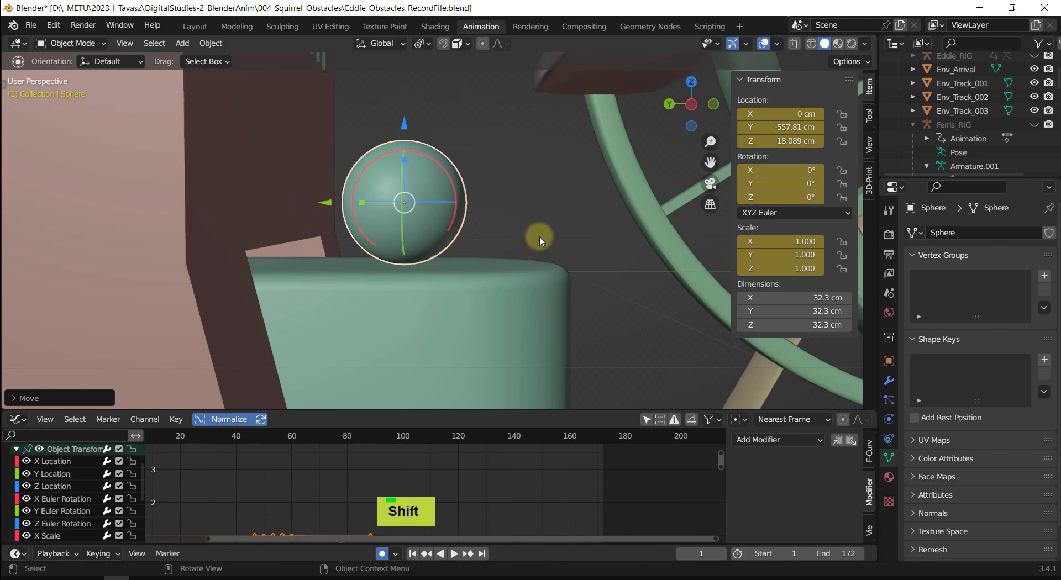
middle_click_drag(540, 237, 461, 296, "shift")
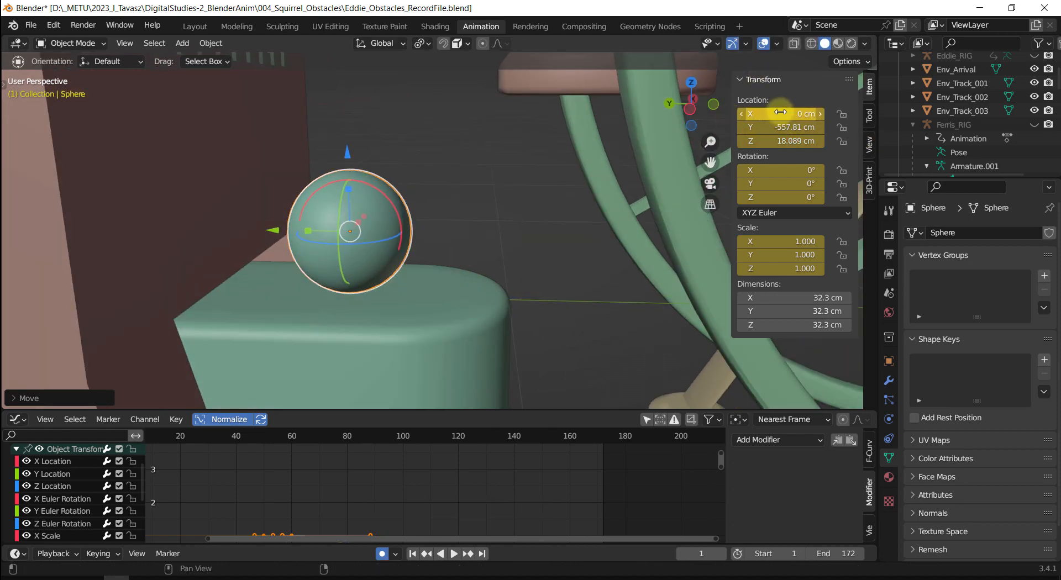
Turn off auto keying and collapse the Obs_Conveyor_Tray channels in the Graph Editor.
left_click(381, 554)
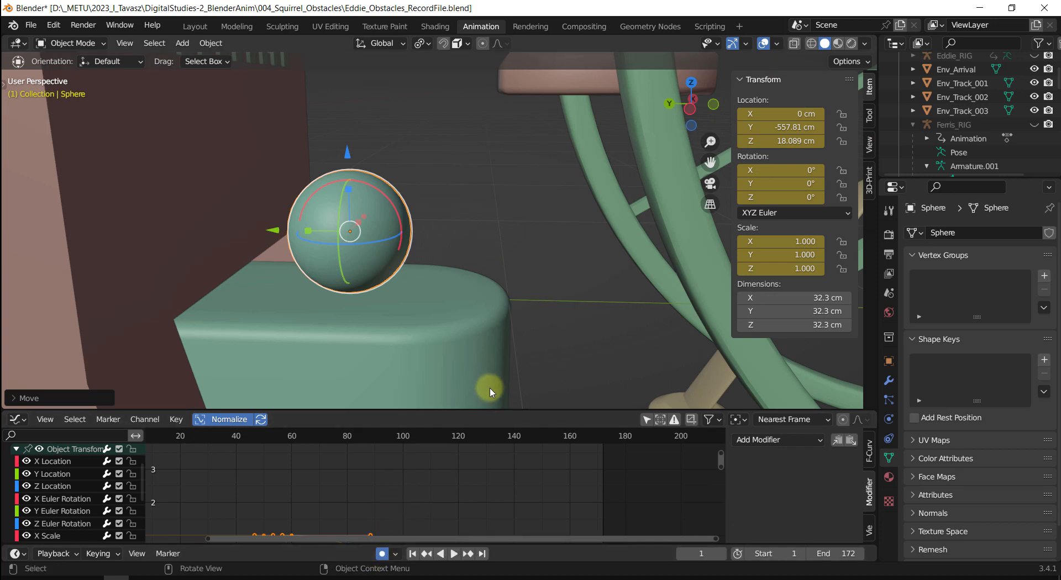
left_click(381, 554)
middle_click_drag(260, 504, 223, 499)
scroll(220, 502, "down", 2)
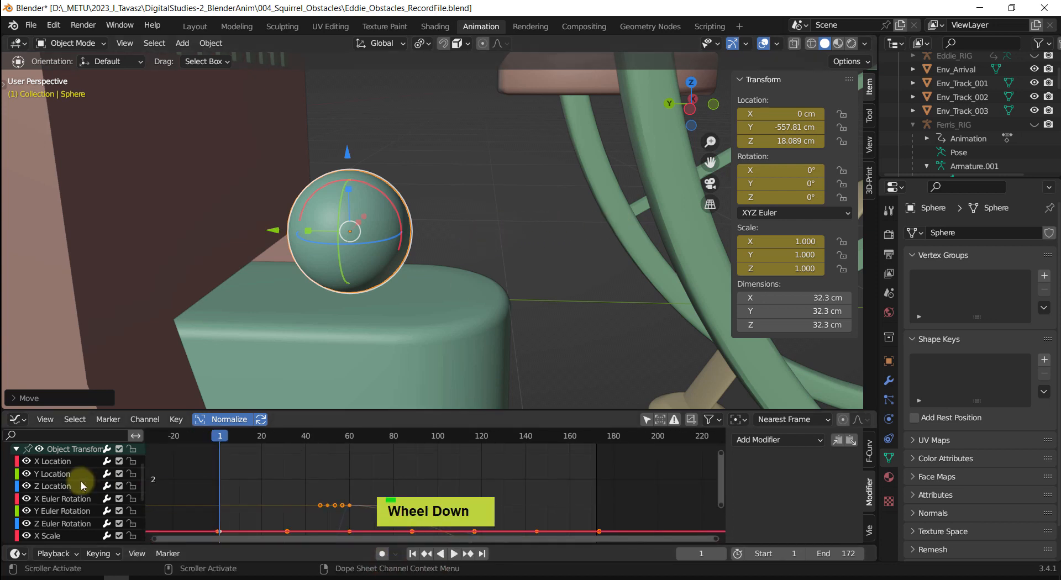
middle_click_drag(80, 480, 77, 478)
scroll(78, 478, "down", 2)
scroll(77, 477, "up", 2)
scroll(76, 477, "down", 2)
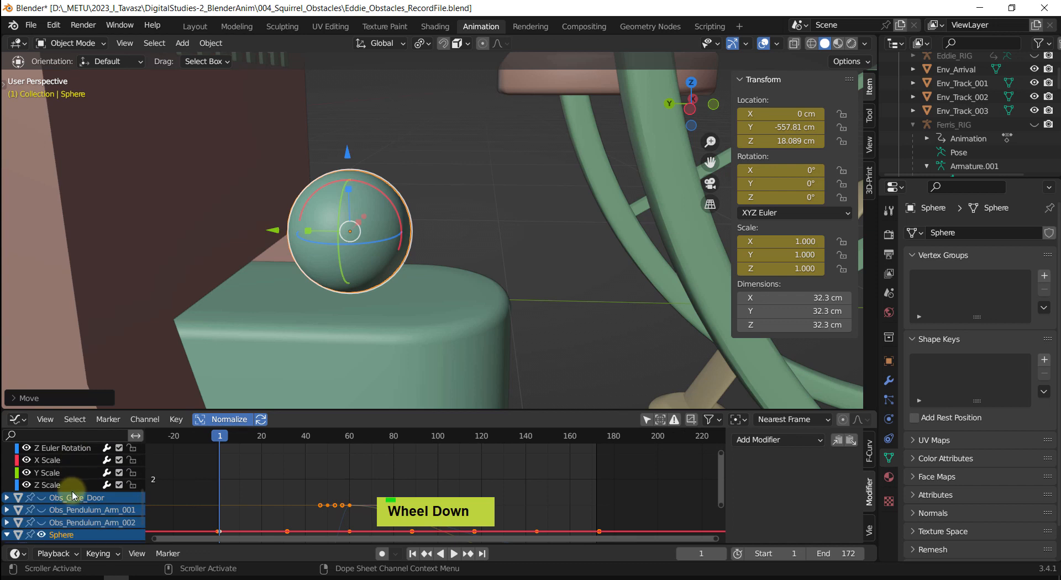
scroll(55, 531, "up", 5)
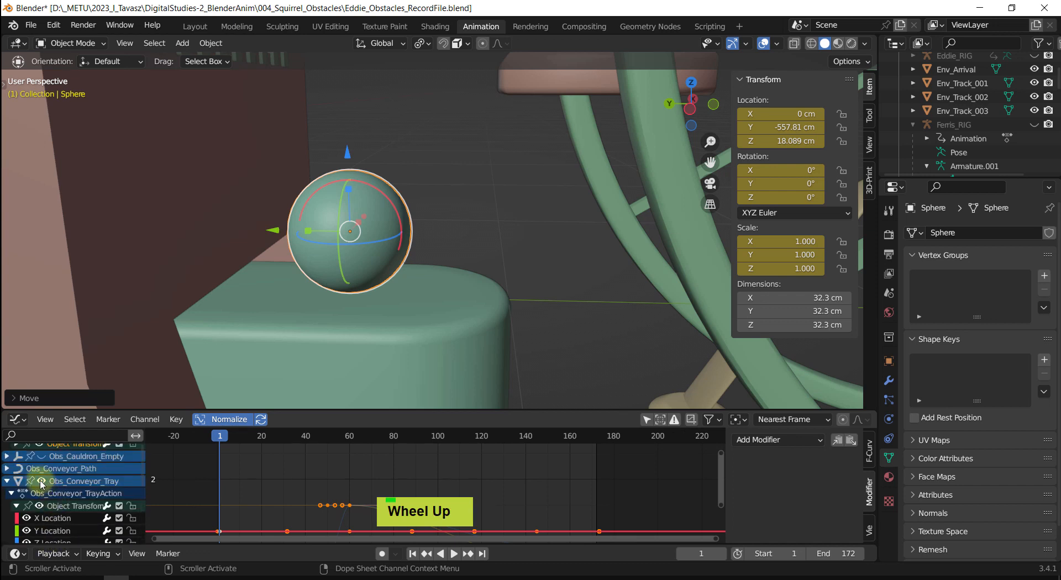
left_click(7, 480)
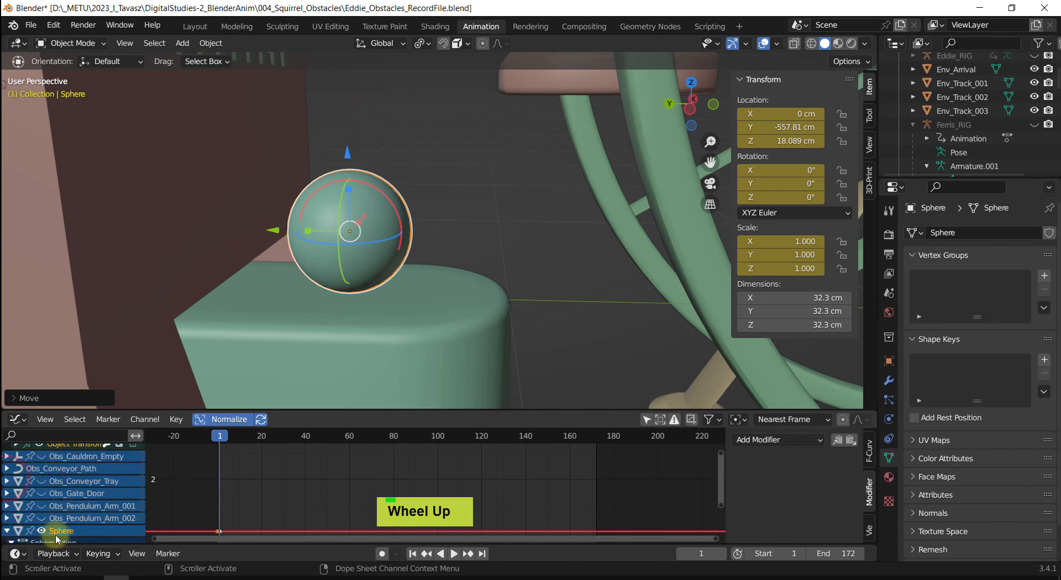
Delete all of the sphere's keyframes at frame 1.
scroll(55, 527, "down", 2)
left_click_drag(247, 521, 207, 538)
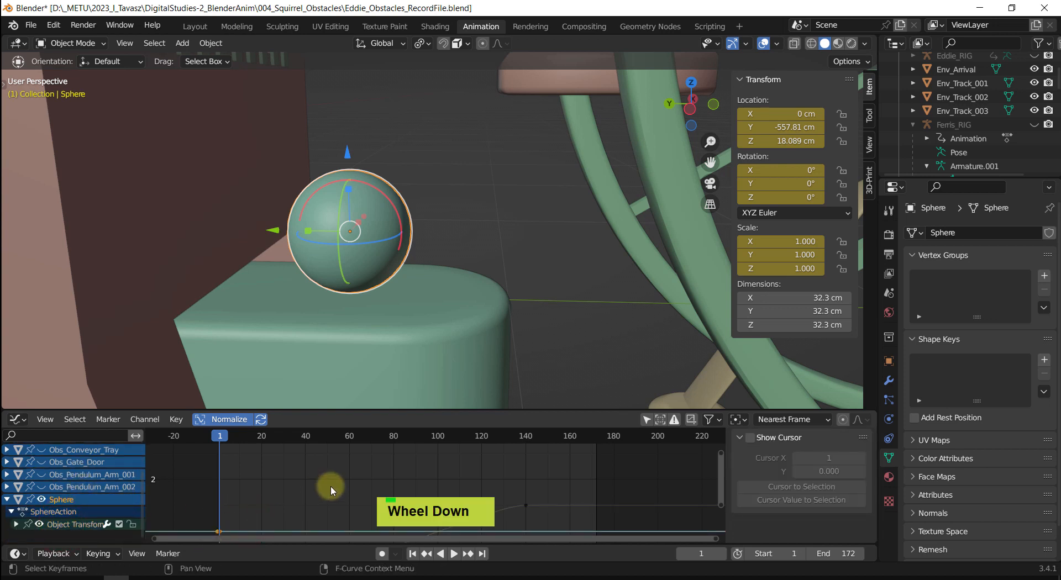
key("Delete")
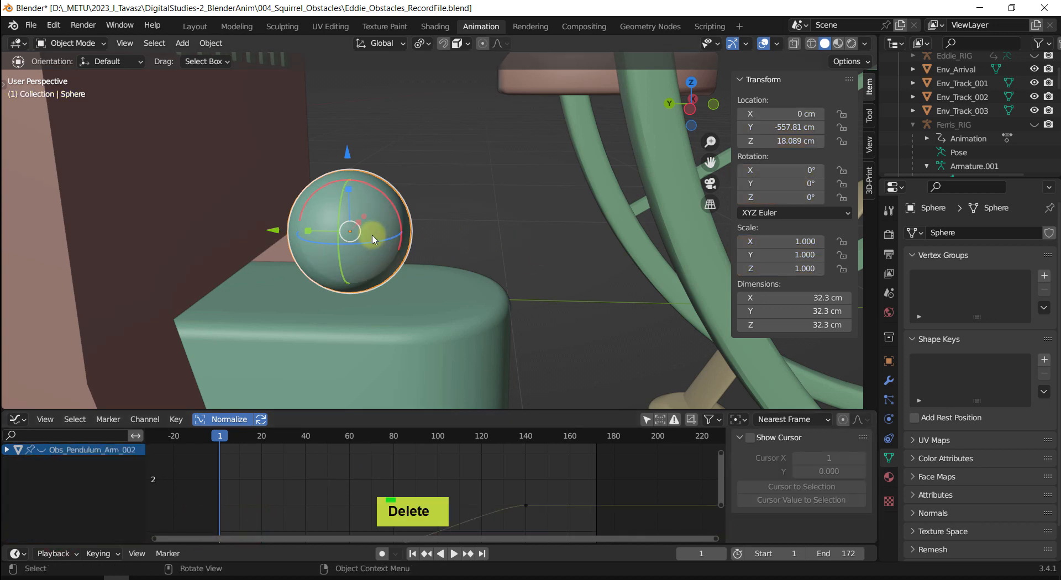
Apply the sphere's location to deltas and insert a location keyframe at frame 1.
key("ctrl+a")
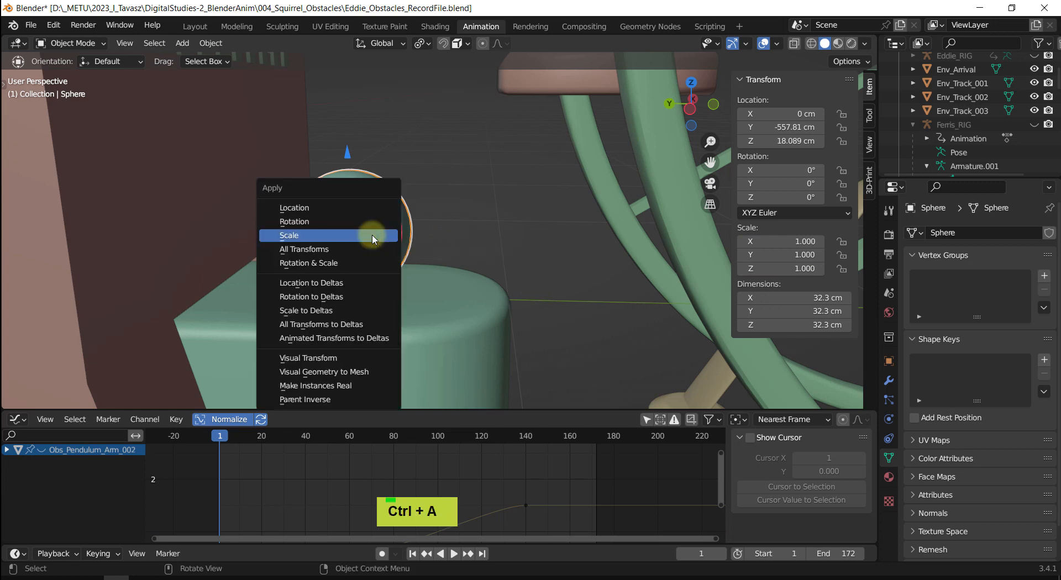
left_click(336, 285)
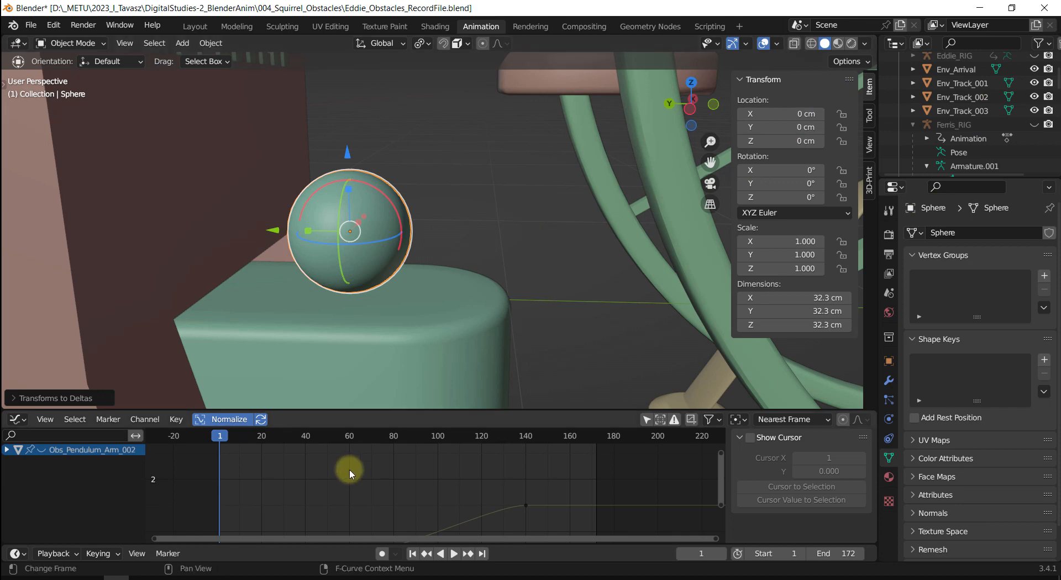
middle_click_drag(500, 269, 512, 275)
scroll(509, 278, "down", 2)
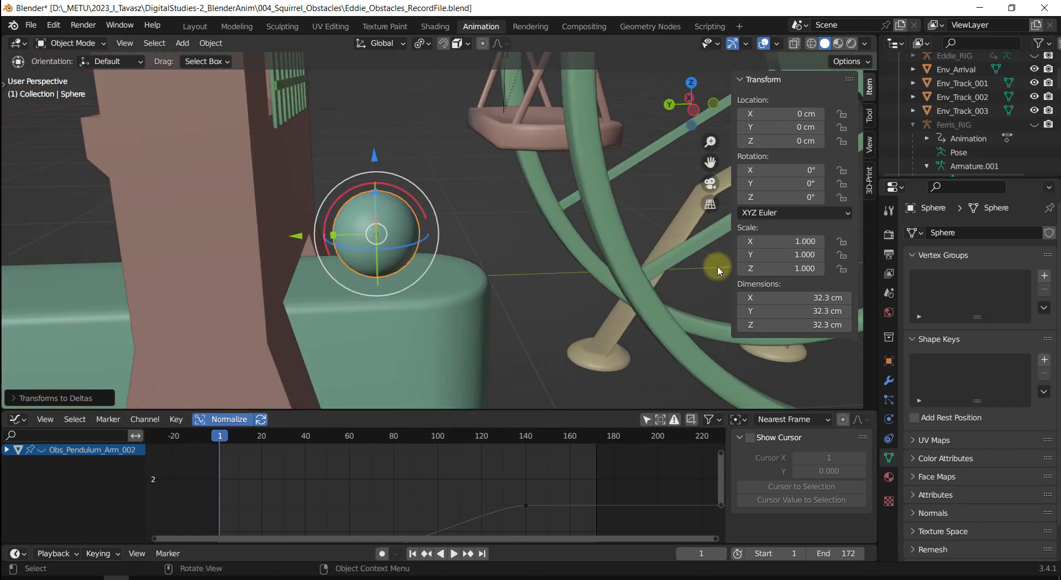
key("i")
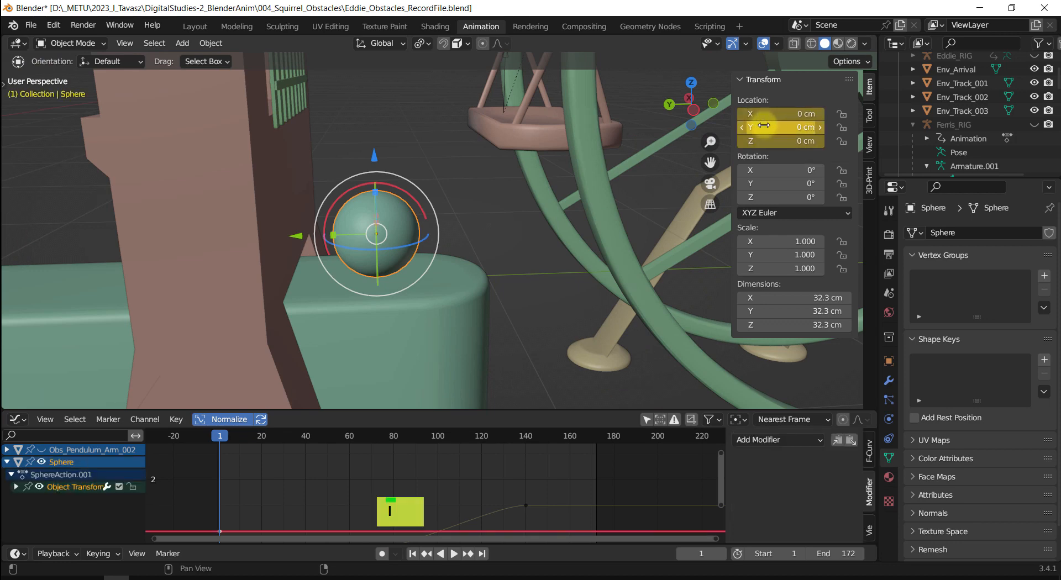
Scrub to frame 6, with the sphere and the approaching Ferris wheel tray both in view.
middle_click_drag(510, 248, 449, 309, "shift")
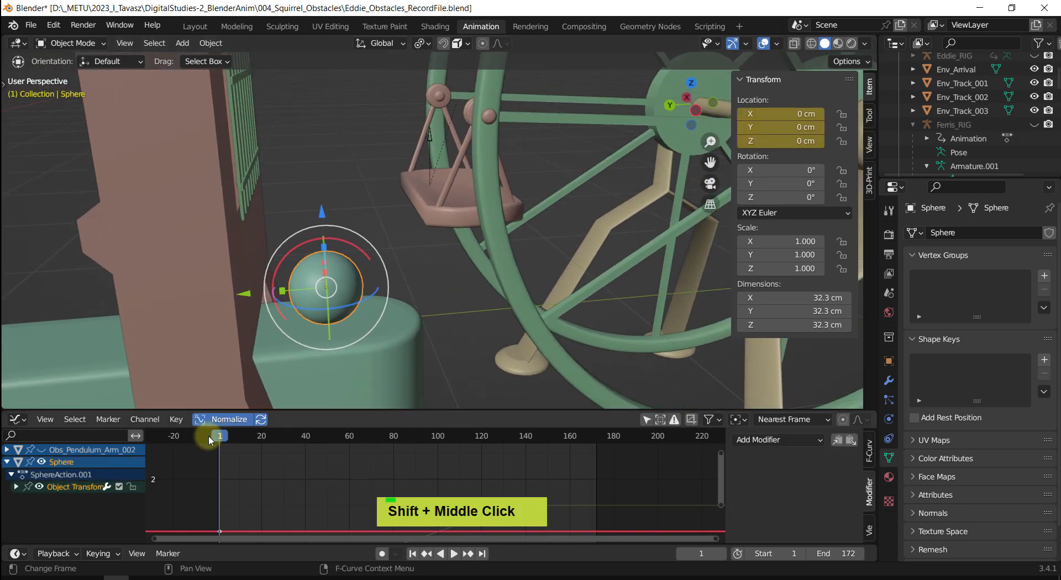
left_click_drag(208, 435, 241, 436)
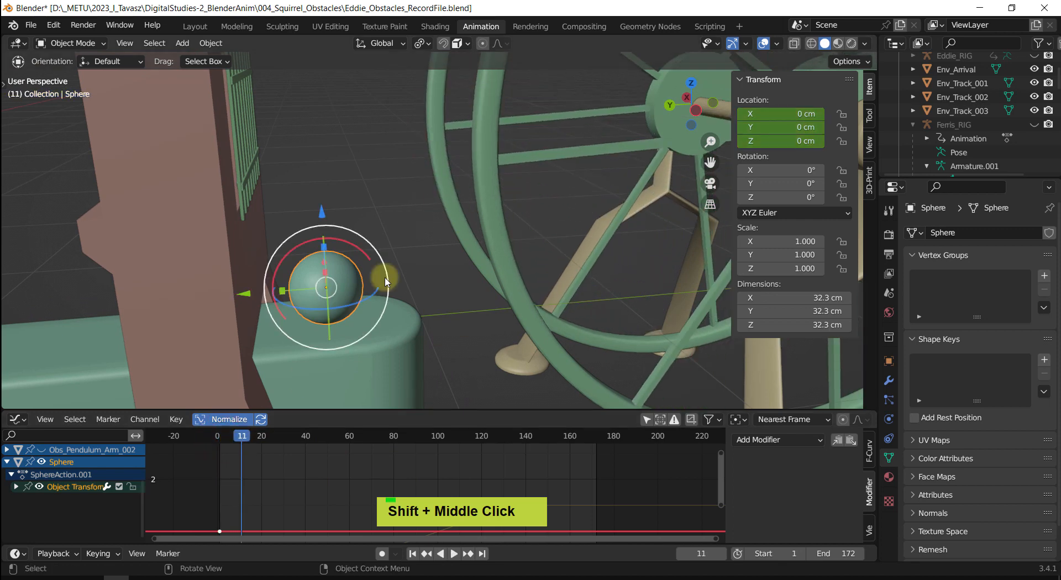
scroll(386, 283, "down", 3)
middle_click_drag(426, 196, 307, 417, "shift")
left_click_drag(241, 439, 235, 445)
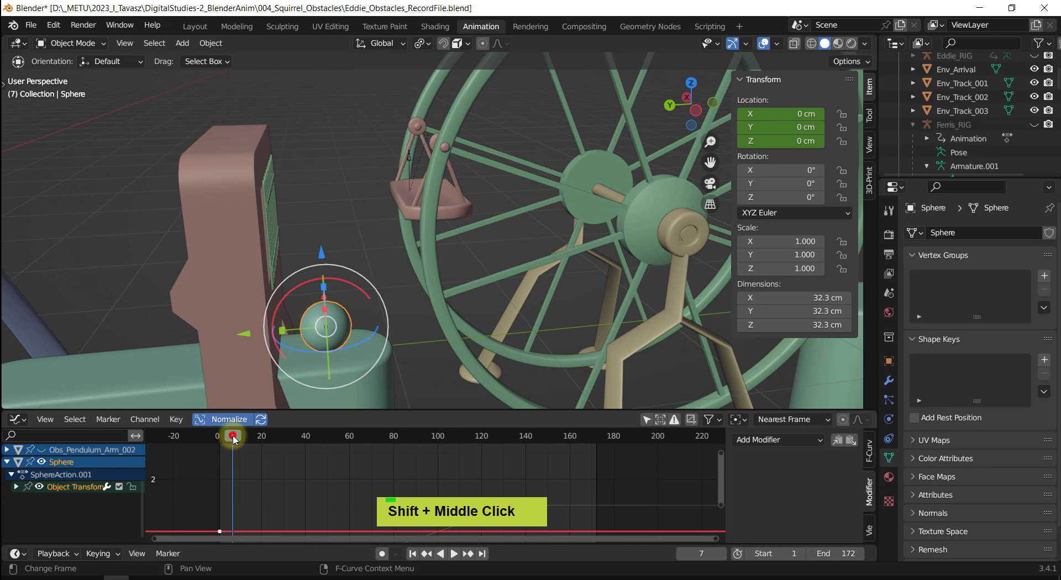
key("shift+ctrl+space")
left_click_drag(232, 439, 232, 439)
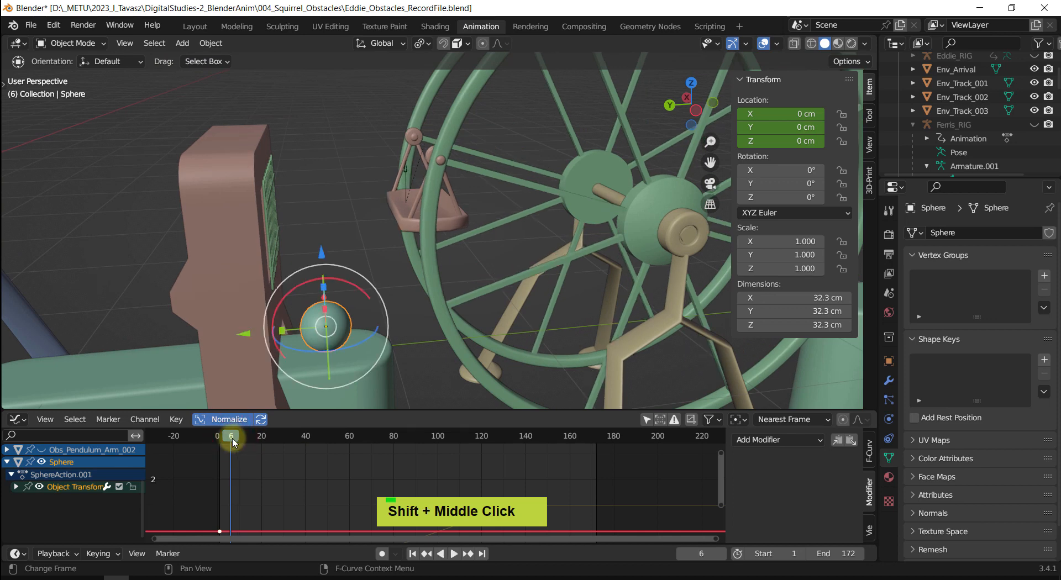
Turn auto keying on and, in the left orthographic view, move the sphere about -51.6 cm in Y and 95 cm in Z to the Ferris wheel's tray.
middle_click_drag(415, 279, 392, 326, "shift")
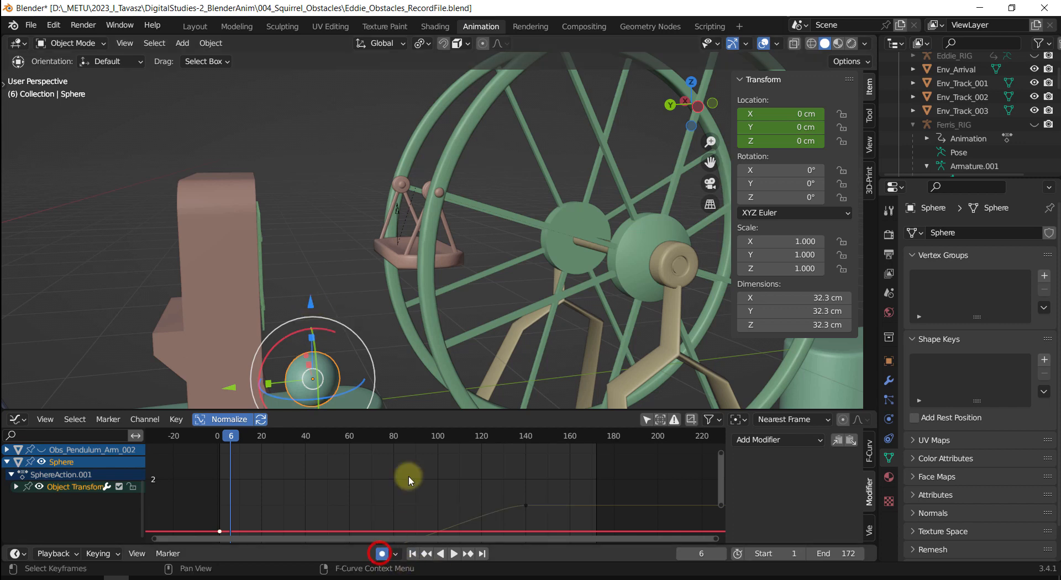
key("ctrl+KP_3")
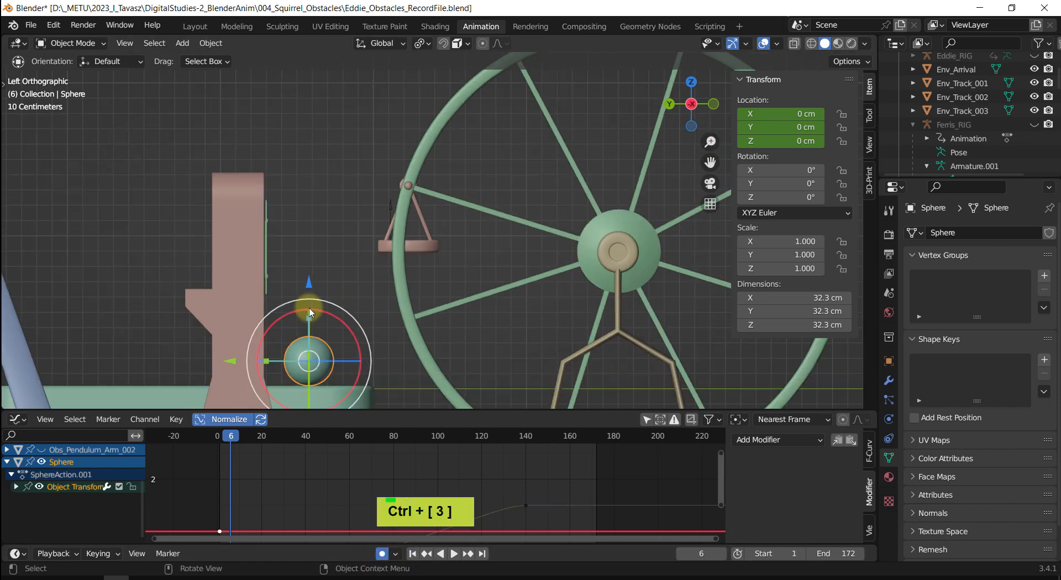
key("g")
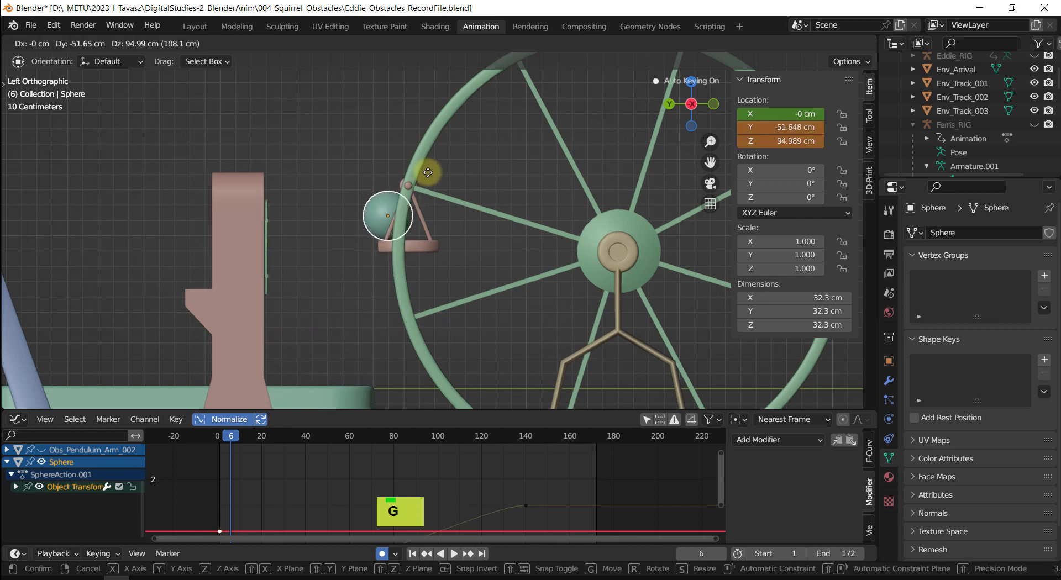
left_click(428, 173)
Play and scrub the animation around frame 7 to compare the sphere with the tray, and examine the sphere's curves up close.
mouse_move(232, 438)
left_mouse_down()
mouse_move(216, 435)
mouse_move(235, 442)
left_mouse_up()
key("shift+space")
key("shift+space")
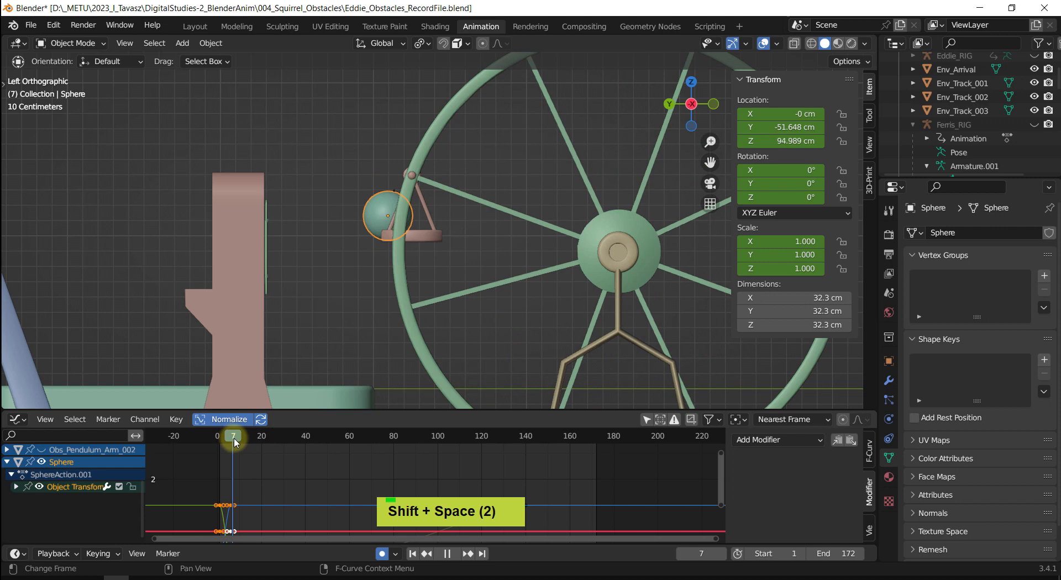
scroll(297, 460, "up", 4)
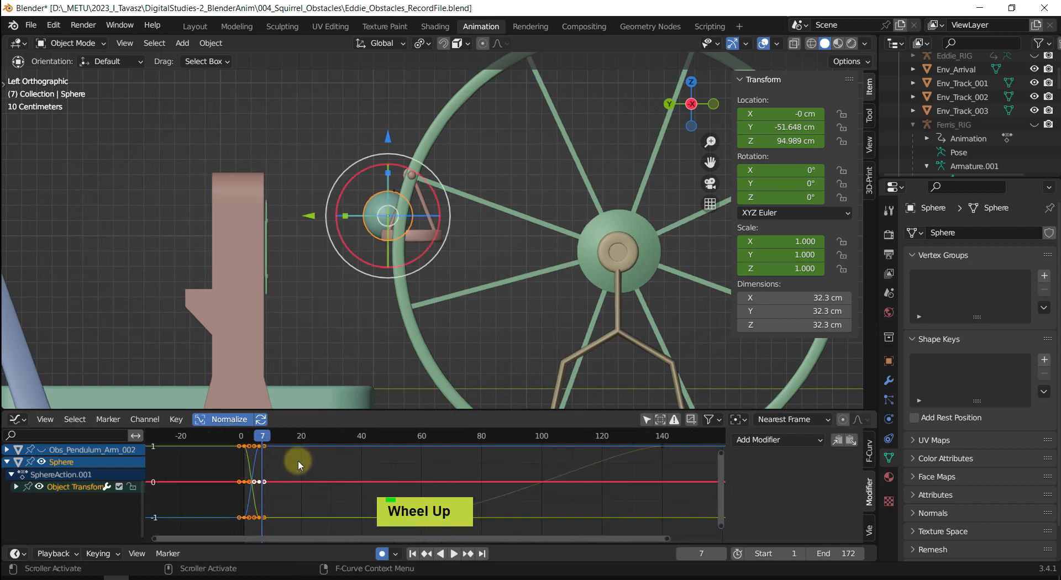
At frame 6, move the sphere above the Ferris wheel tray to about Y -55.26 cm and Z 103.66 cm.
key("Home")
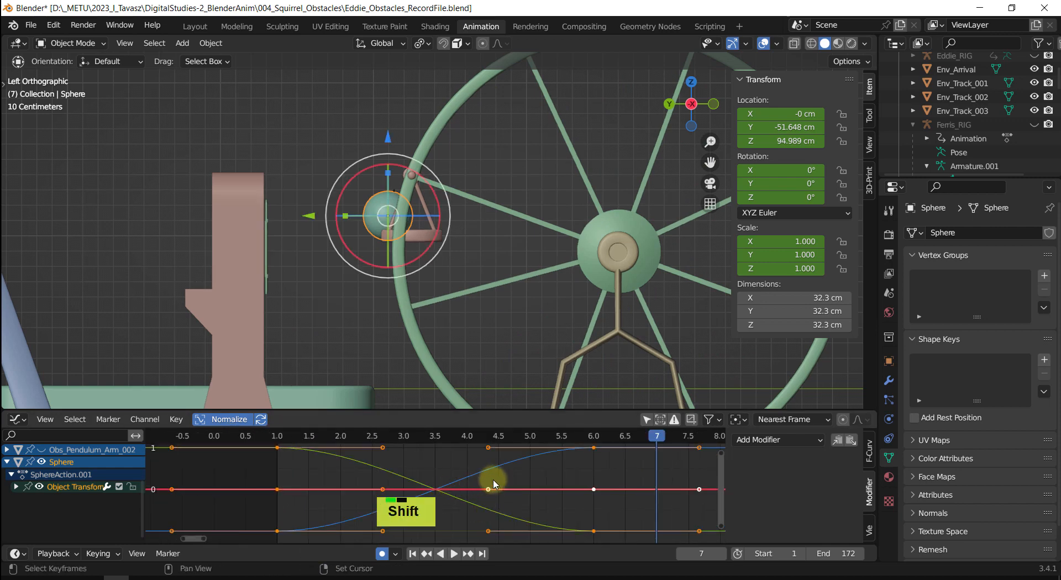
middle_click_drag(493, 484, 391, 514, "shift")
left_click_drag(562, 440, 515, 442)
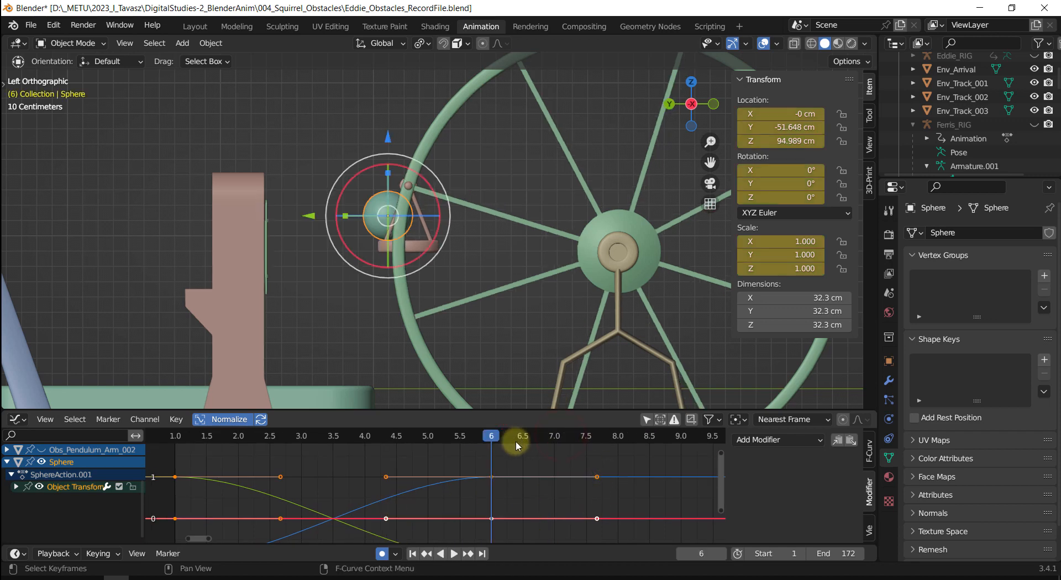
key("space")
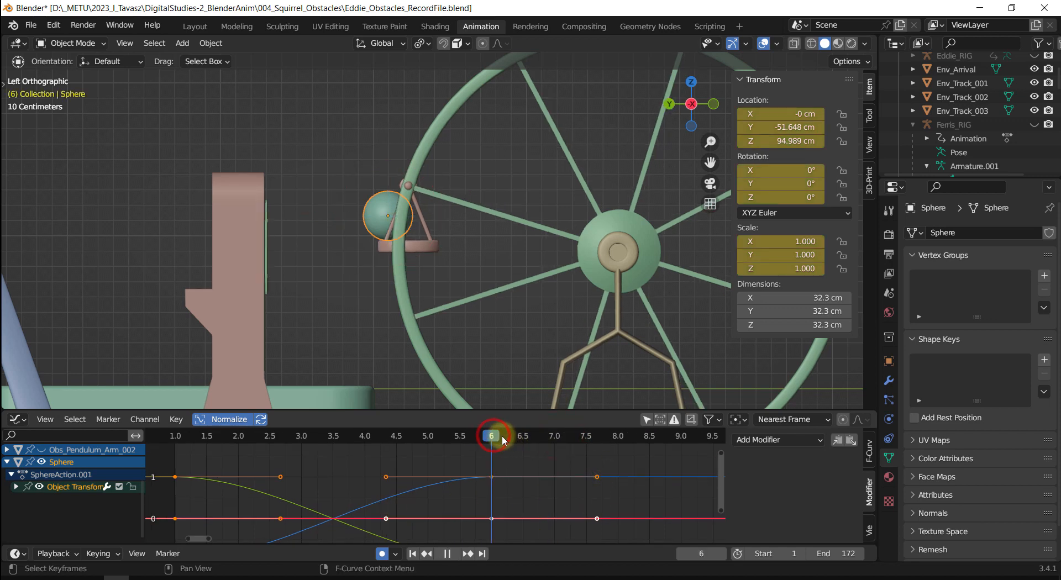
key("Escape")
key("g")
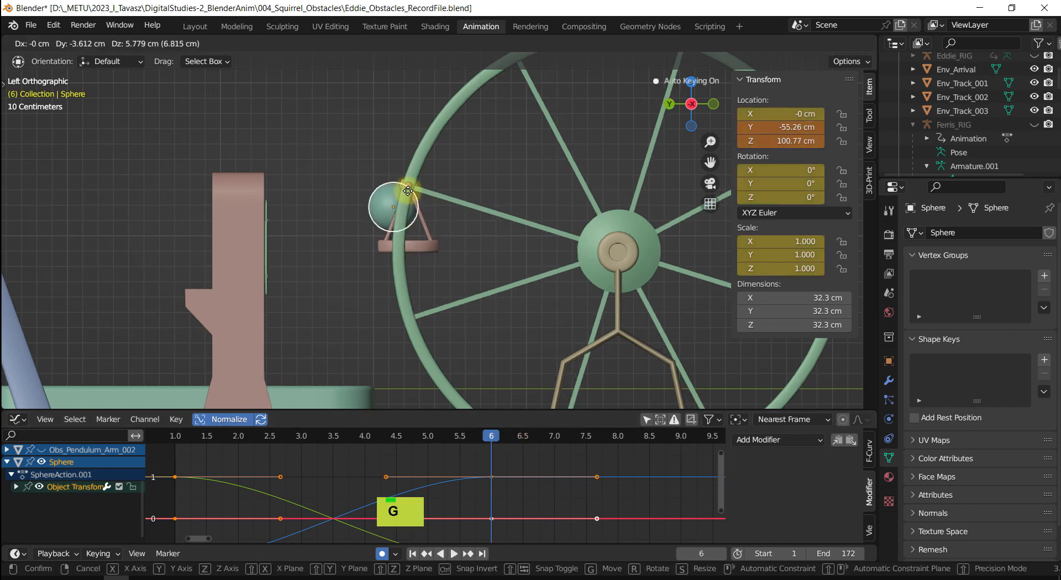
left_click(408, 187)
At frame 4, move the sphere back in Y towards the track and raise it slightly to shape the jump's arc.
left_click(492, 436)
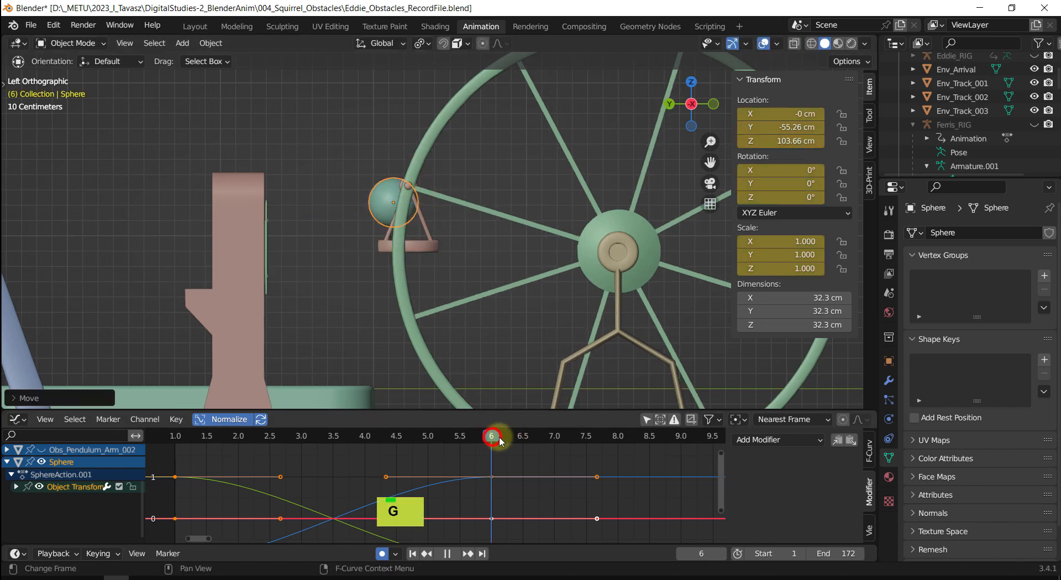
left_click_drag(516, 437, 348, 486)
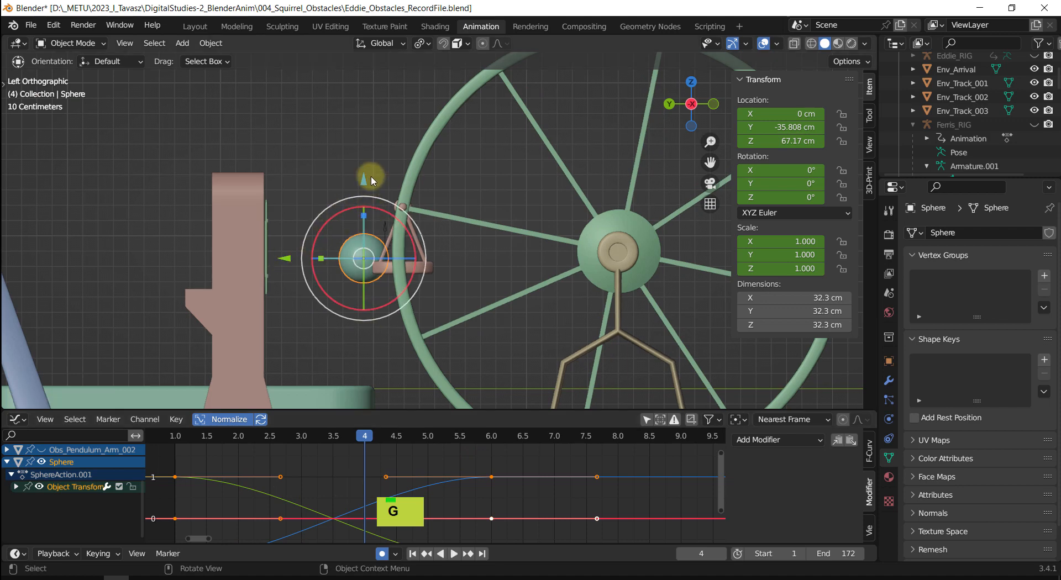
left_click_drag(278, 259, 250, 258)
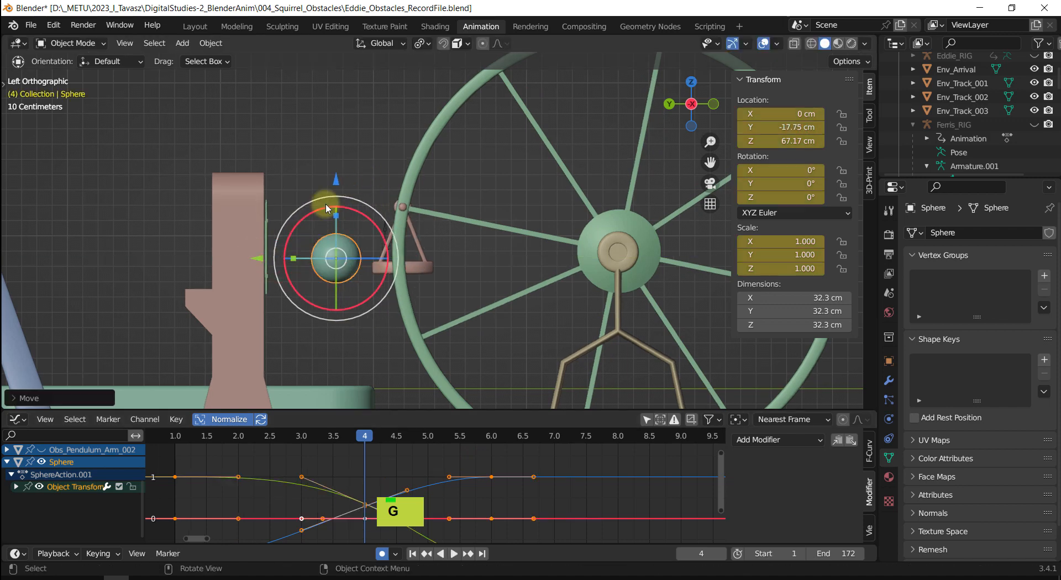
left_click_drag(337, 178, 242, 249)
Play and scrub the first frames repeatedly to check the sphere's jump against the moving tray.
left_click_drag(369, 440, 206, 532)
key("shift+space")
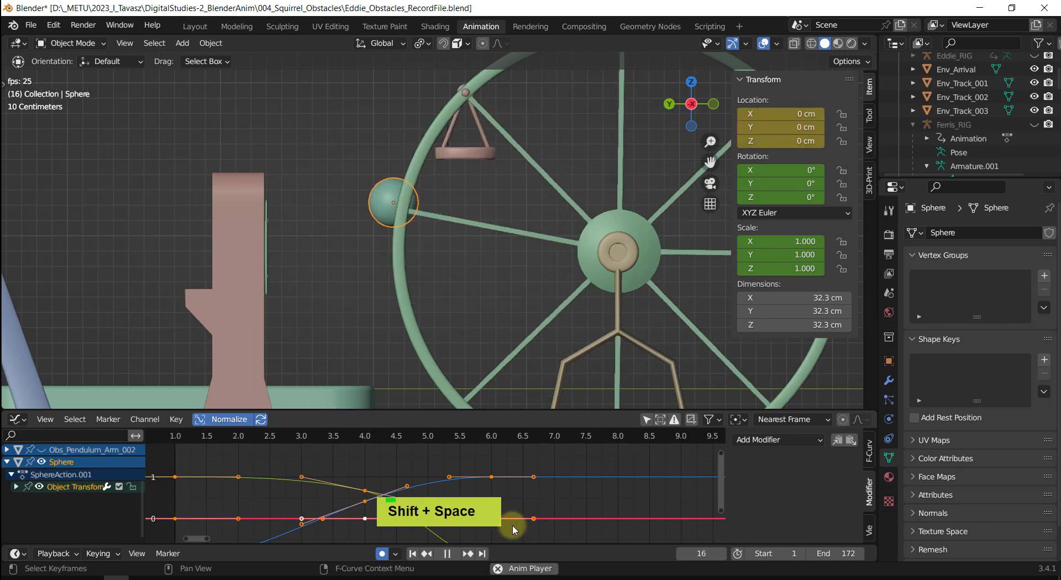
key("space")
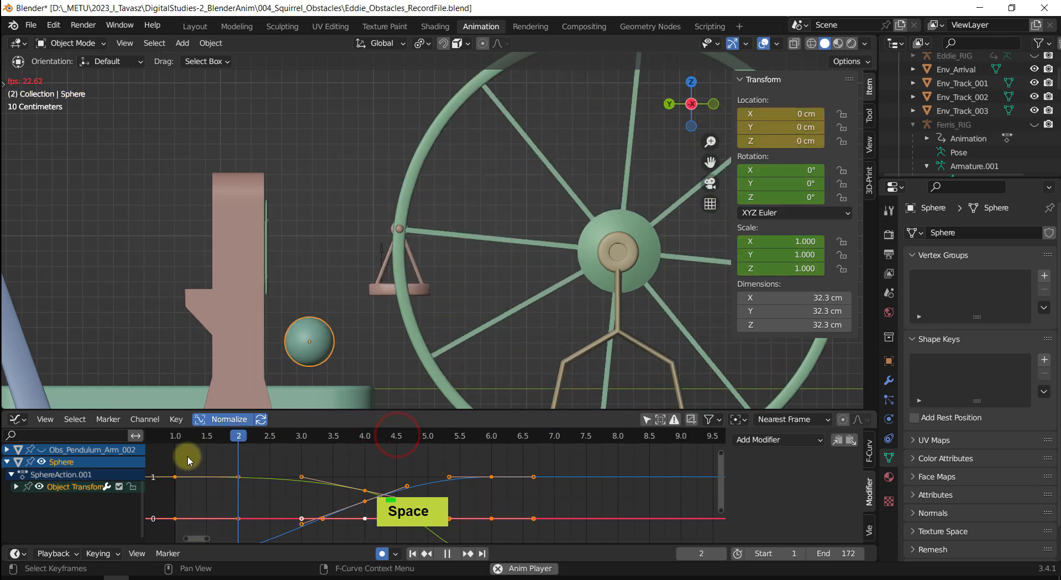
key("shift+space")
left_click_drag(341, 436, 199, 458)
key("space")
left_click_drag(409, 436, 255, 447)
key("shift+space")
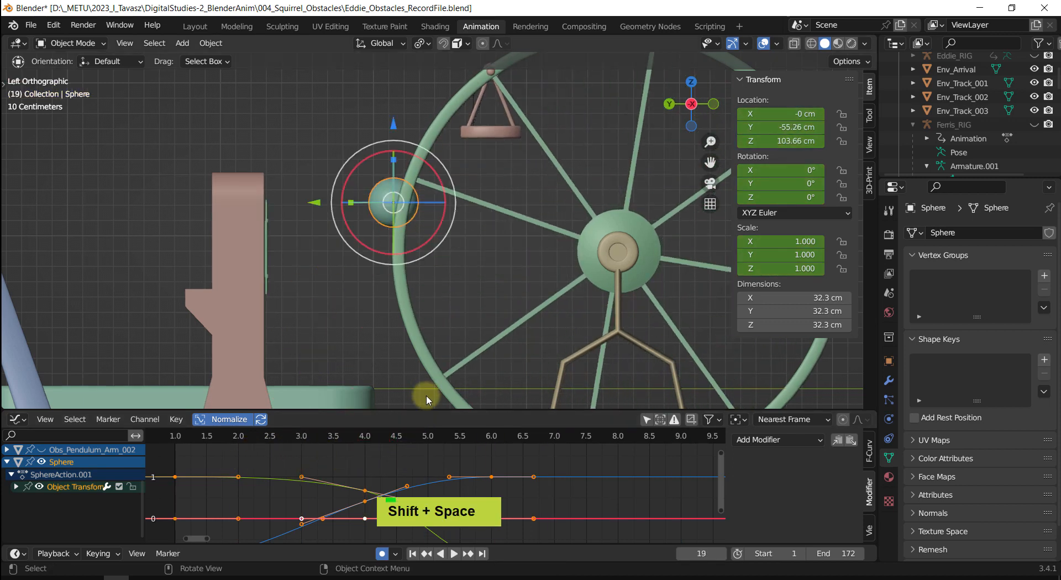
left_click_drag(424, 436, 518, 458)
key("shift+space")
At frame 6, add a Child Of constraint to the sphere and pick the tray's Empty as its target.
middle_click_drag(420, 331, 430, 327)
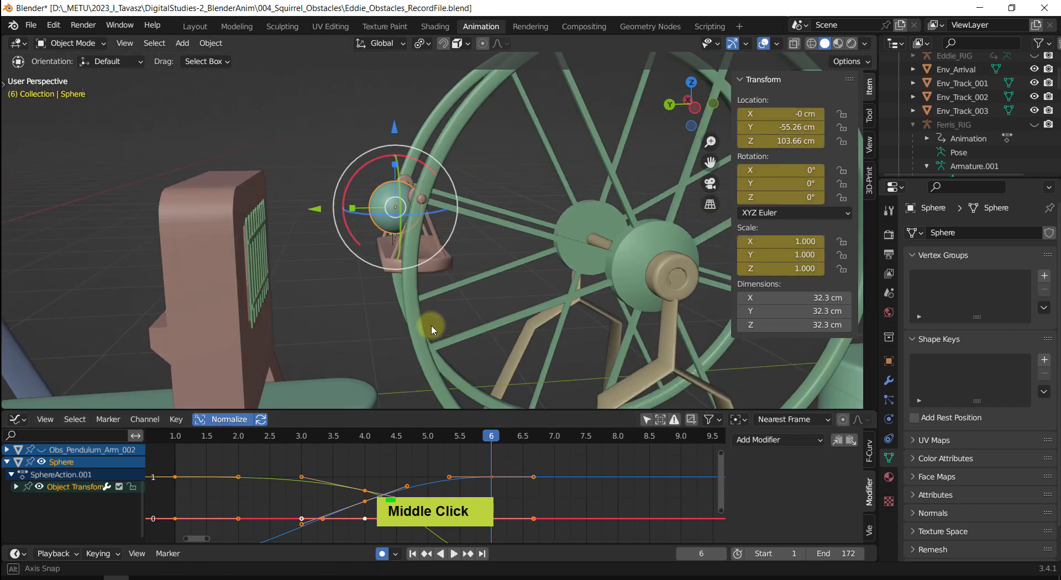
scroll(370, 304, "up", 3)
middle_click_drag(369, 303, 296, 317, "shift")
scroll(296, 317, "up", 1, "shift")
left_click(888, 439)
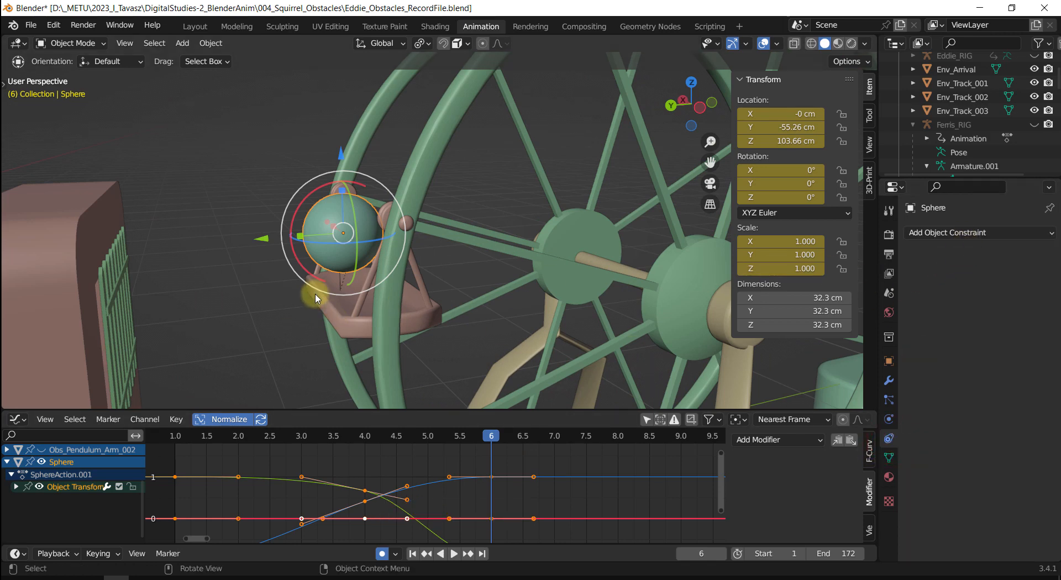
left_click(961, 233)
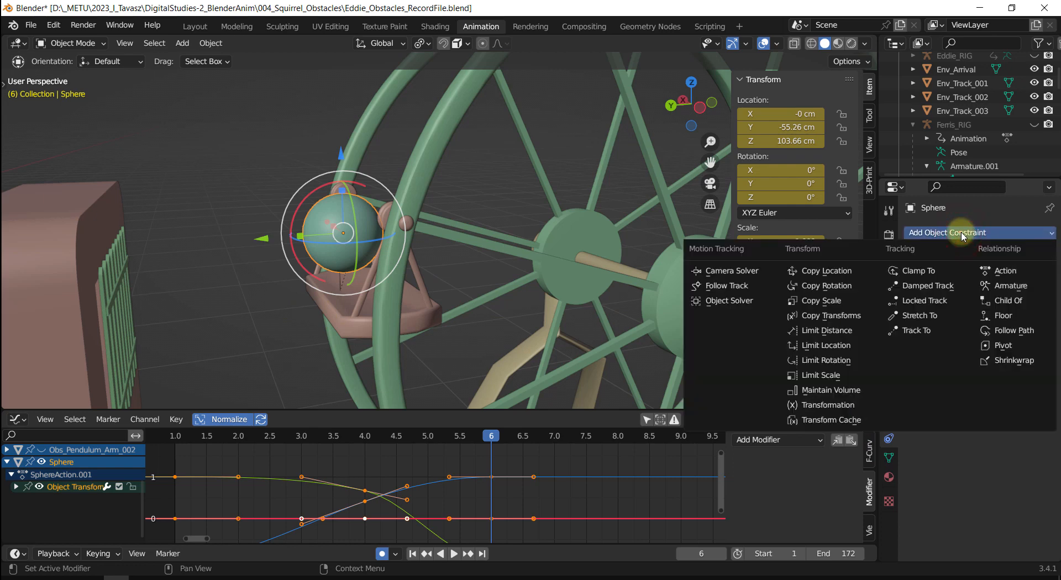
left_click(1002, 301)
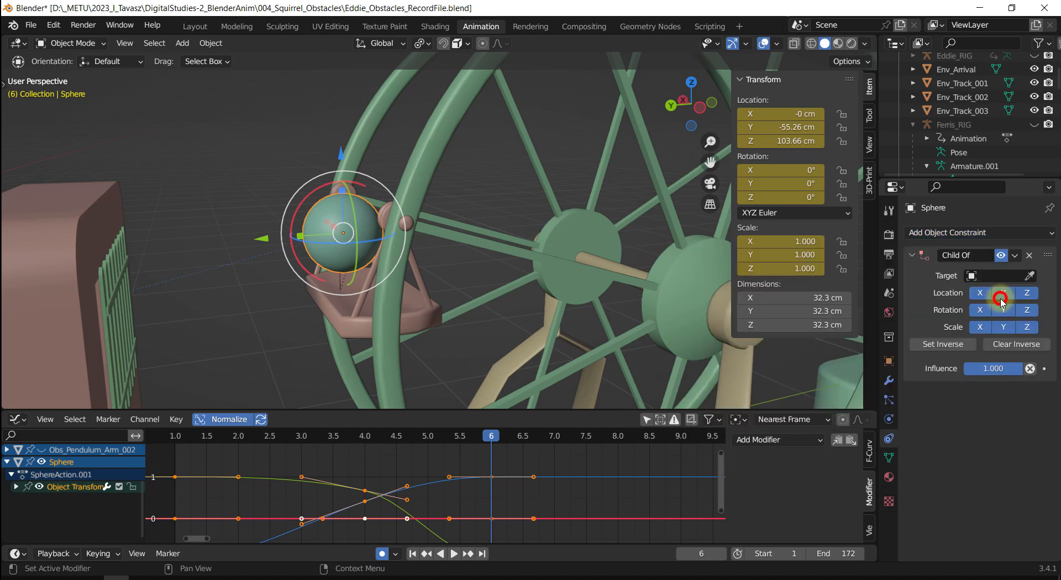
left_click(1029, 276)
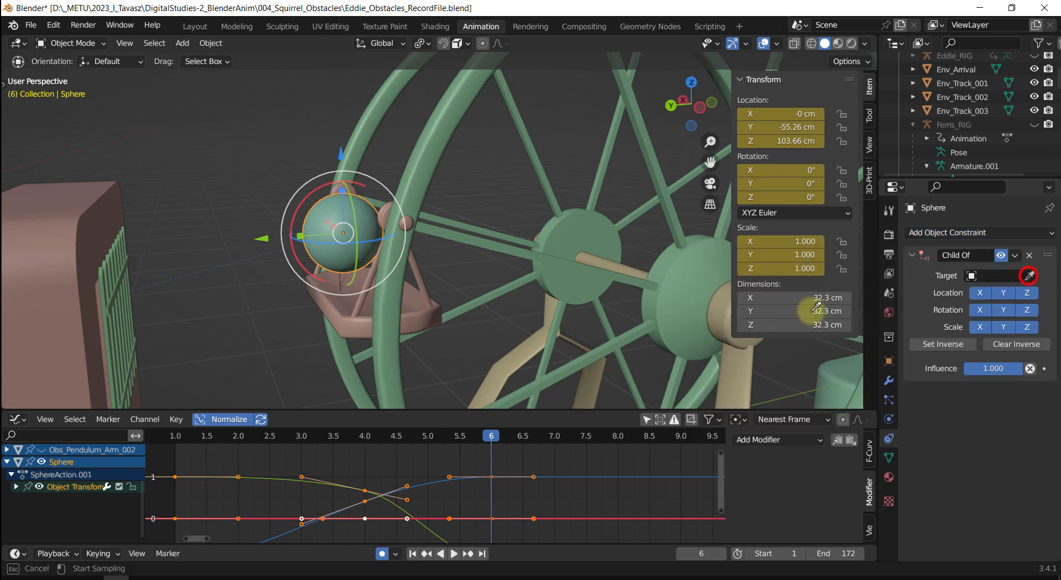
left_click(345, 278)
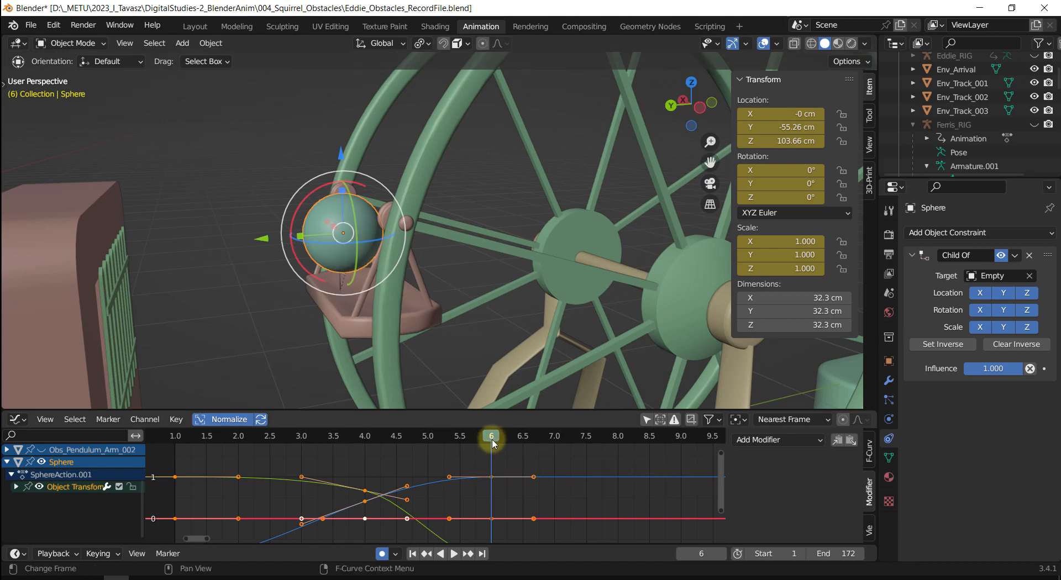
Review how the sphere follows the tray, and keyframe the Child Of constraint's Influence at 0 on frame 6.
left_click_drag(494, 443, 687, 431)
scroll(429, 453, "down", 2)
scroll(369, 369, "down", 5)
middle_click(427, 442)
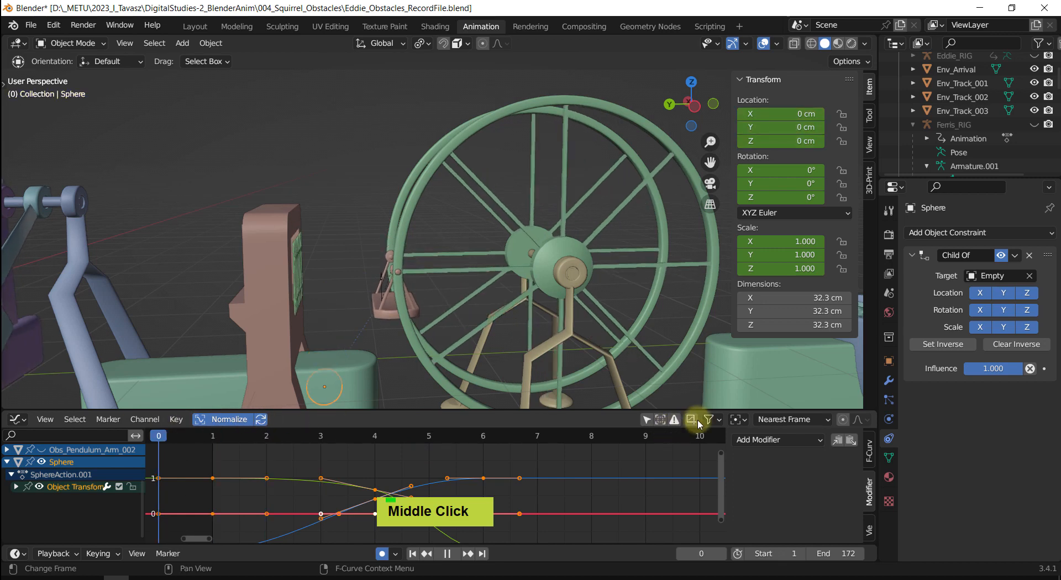
key("shift+space")
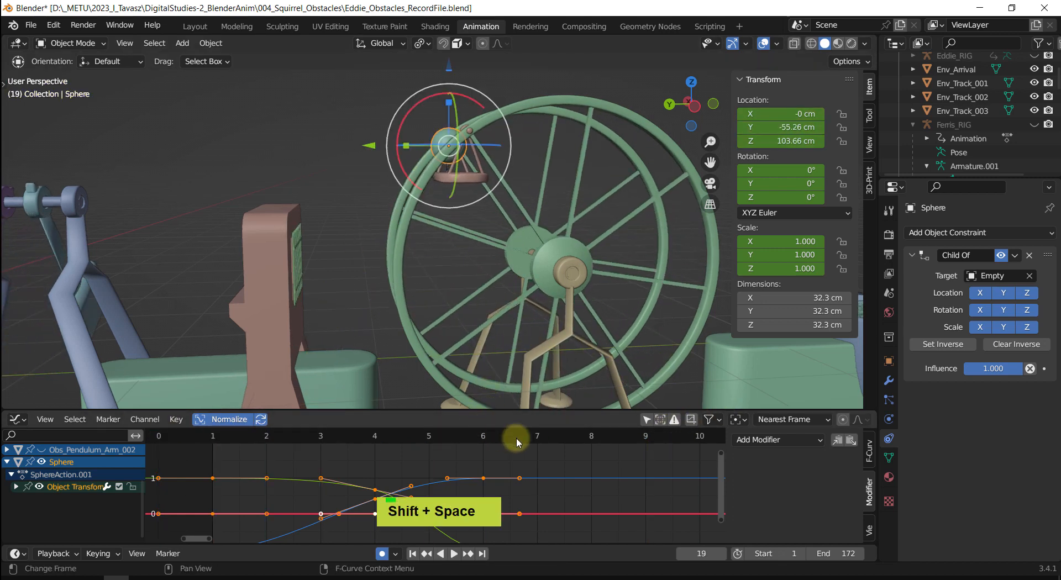
left_click_drag(516, 437, 473, 437)
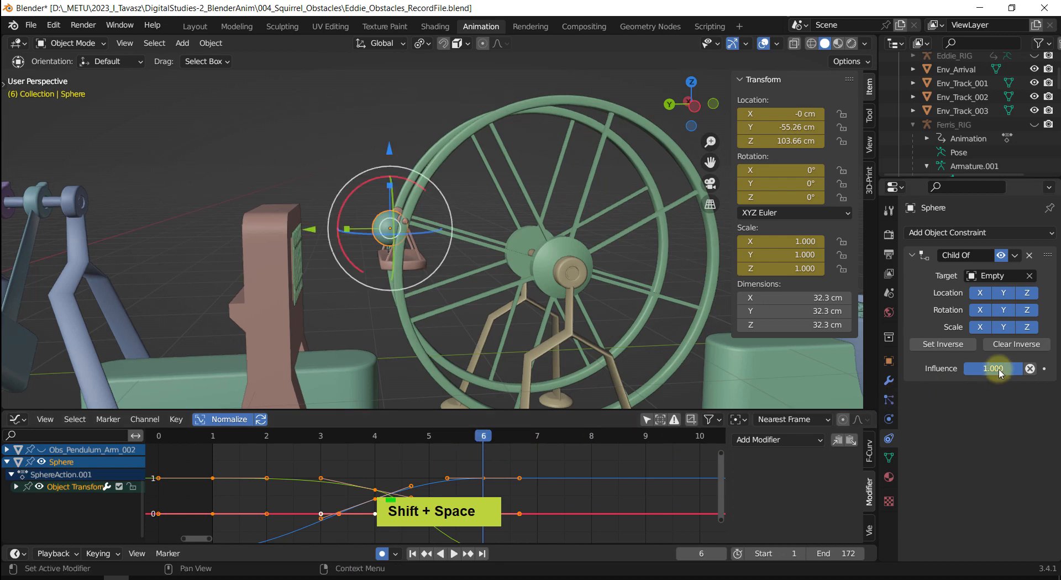
left_click(1044, 368)
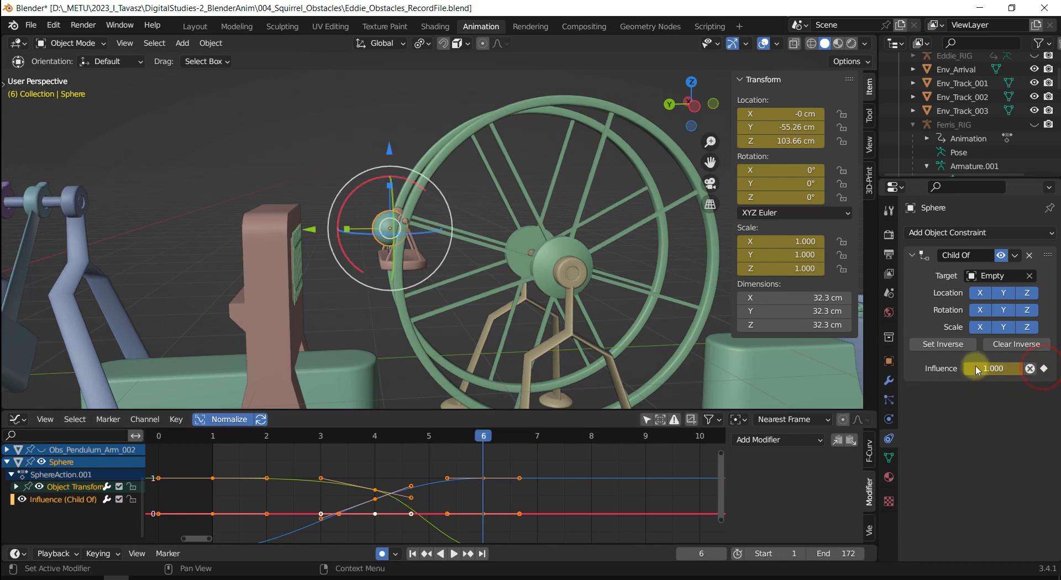
type("0")
key("Return")
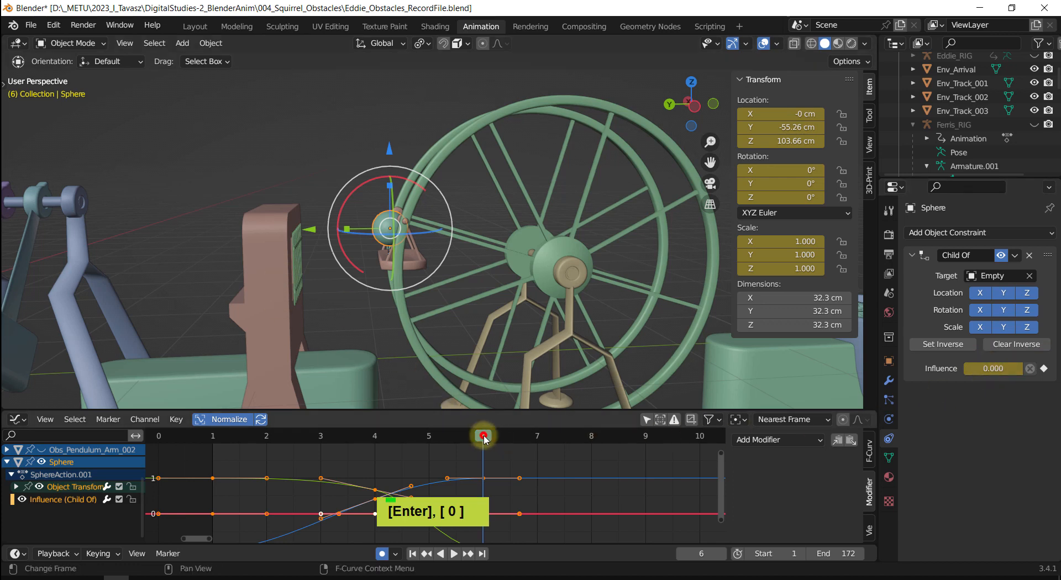
Keyframe the Child Of constraint's Influence at 1 on frame 7.
left_click_drag(483, 436, 534, 501)
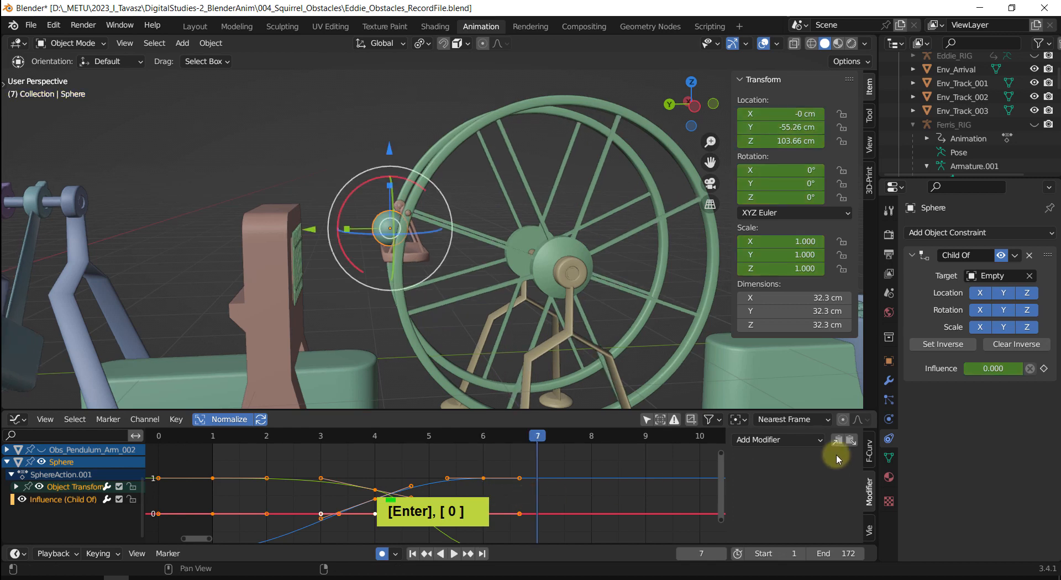
double_click(1013, 369)
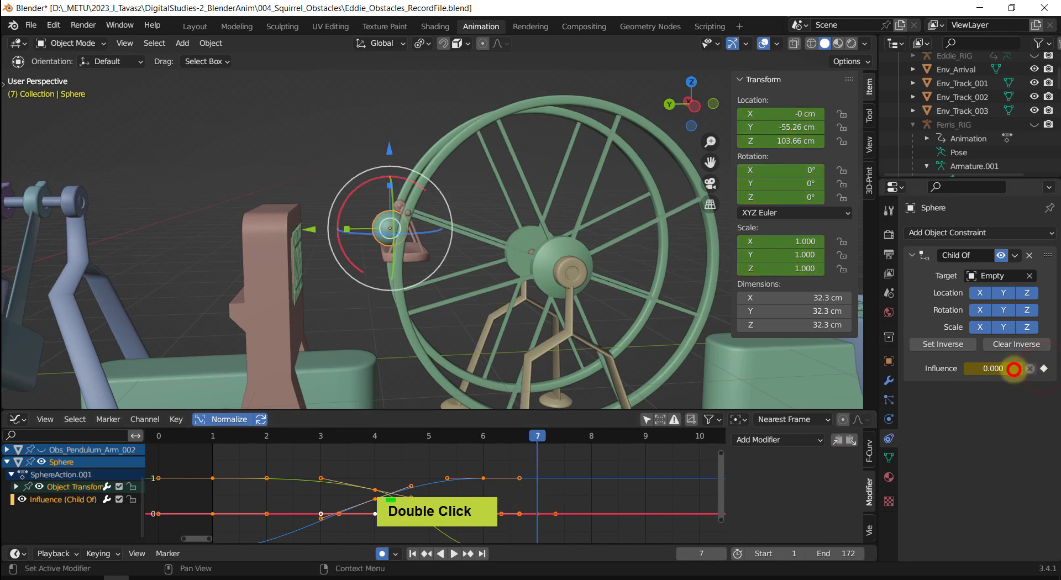
type("1")
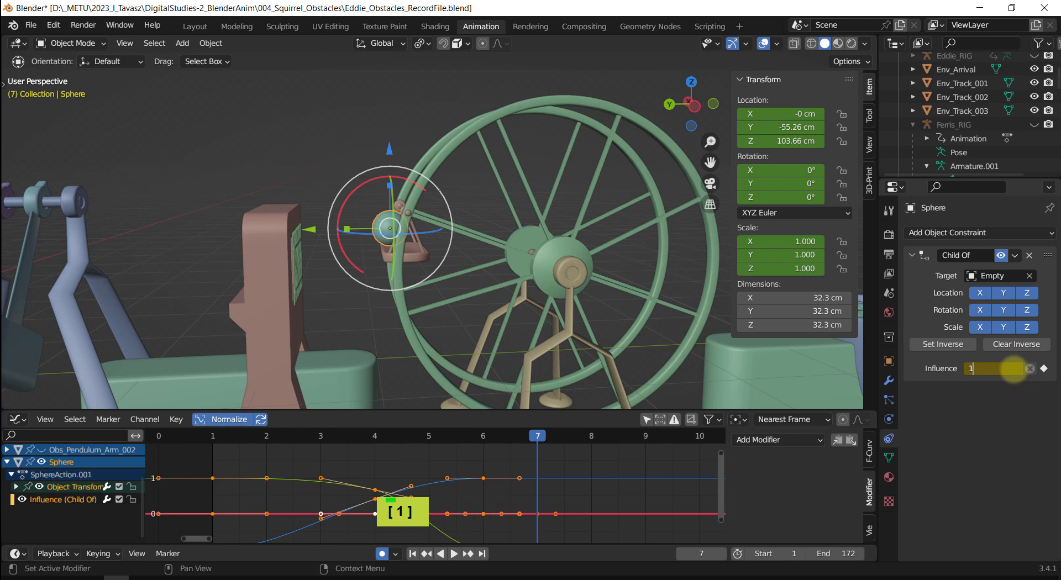
key("Return")
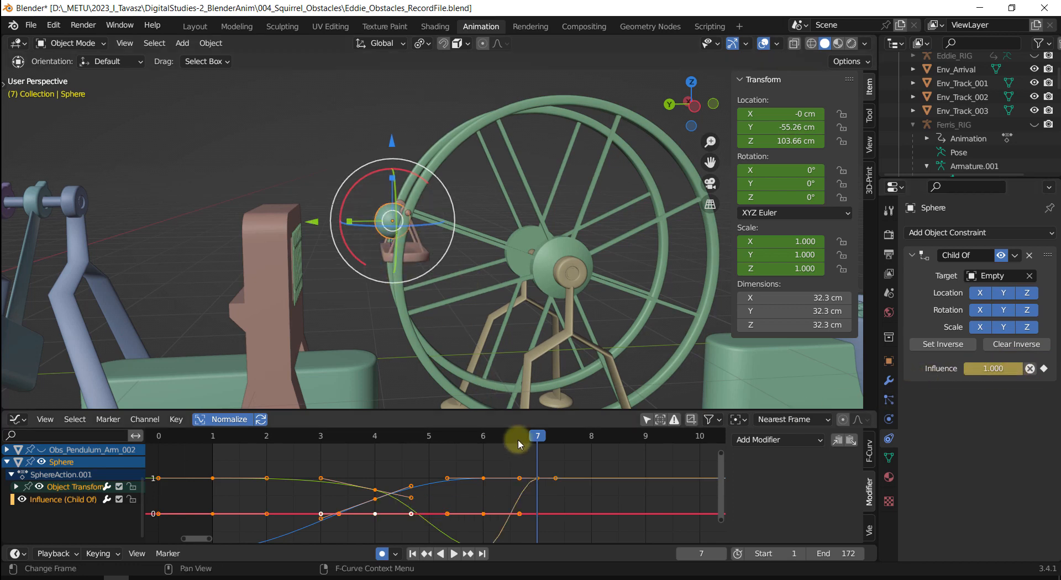
Return to frame 6 and lower the sphere towards the tray, to about Z 94.5 cm.
left_click(484, 436)
left_click(359, 188)
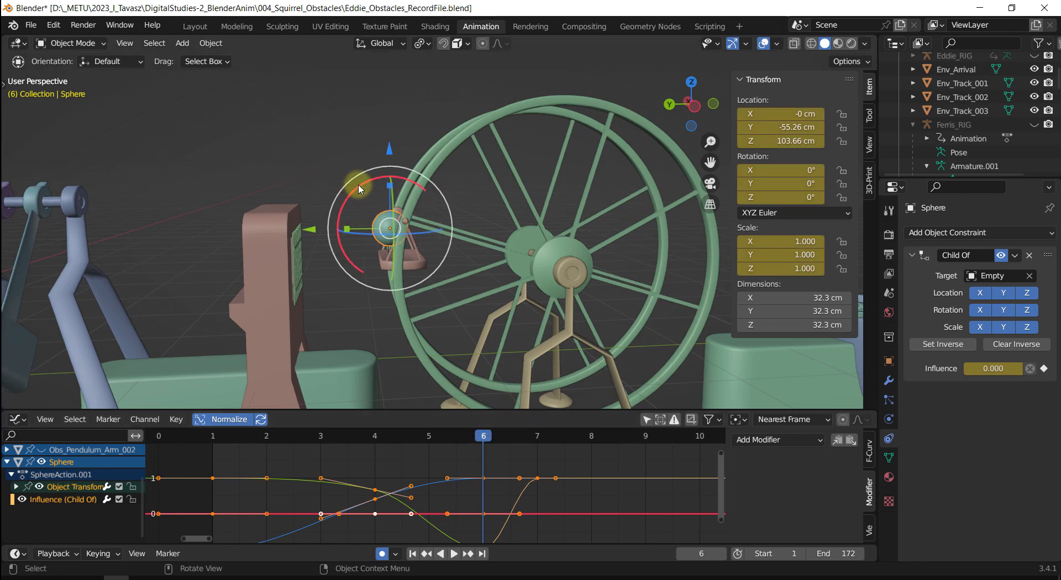
left_click_drag(388, 148, 388, 158)
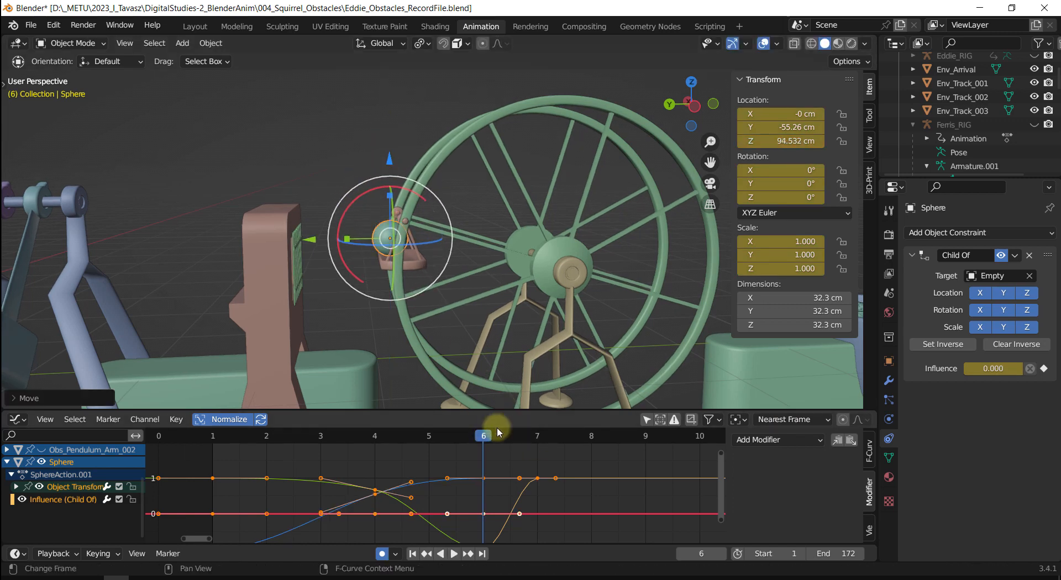
Scrub through the animation to examine the sphere's jump and its ride on the tray over the top of the Ferris wheel.
left_click_drag(483, 434, 154, 509)
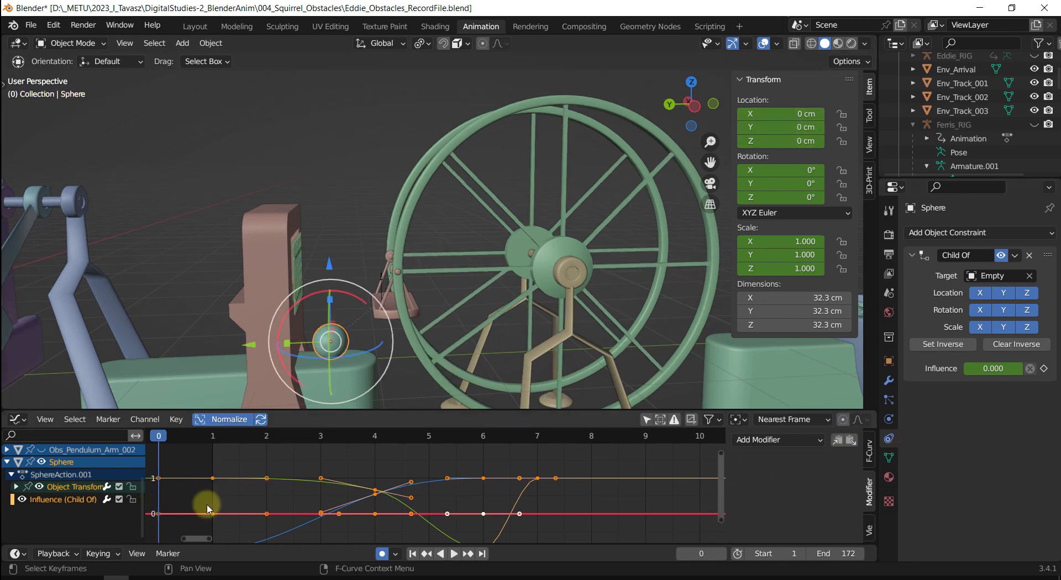
left_click_drag(157, 436, 678, 529)
middle_click(541, 303)
middle_click_drag(541, 303, 453, 309)
middle_click_drag(453, 310, 387, 276, "shift")
scroll(482, 446, "down", 2)
scroll(484, 450, "down", 2)
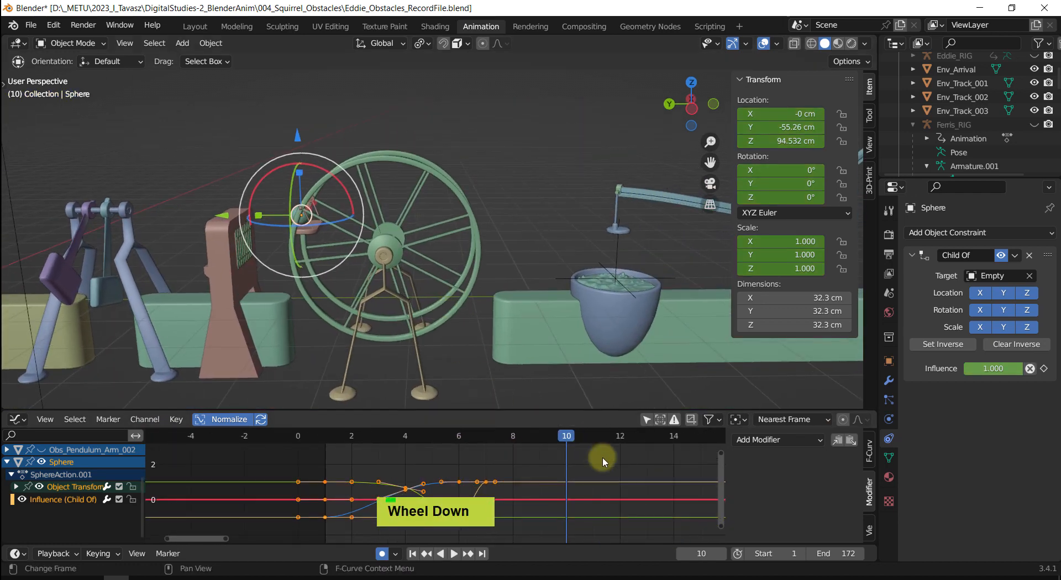
middle_click_drag(602, 457, 396, 452, "shift")
left_click_drag(371, 437, 716, 492)
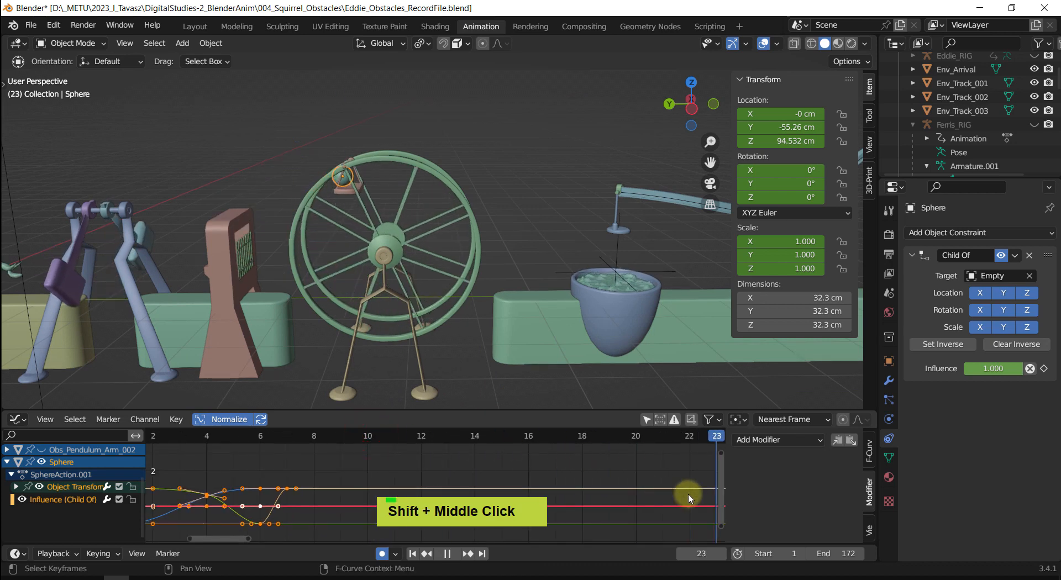
scroll(502, 445, "down", 2, "shift")
middle_click_drag(502, 445, 397, 451, "shift")
left_click_drag(359, 436, 672, 462)
scroll(435, 459, "down", 9)
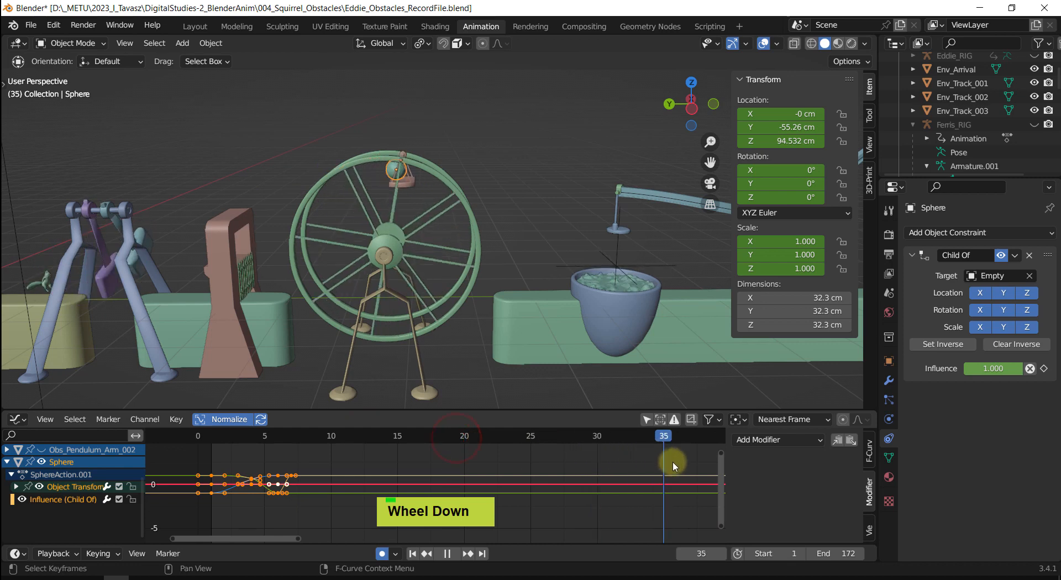
middle_click_drag(671, 462, 472, 453, "shift")
left_click_drag(456, 437, 156, 475)
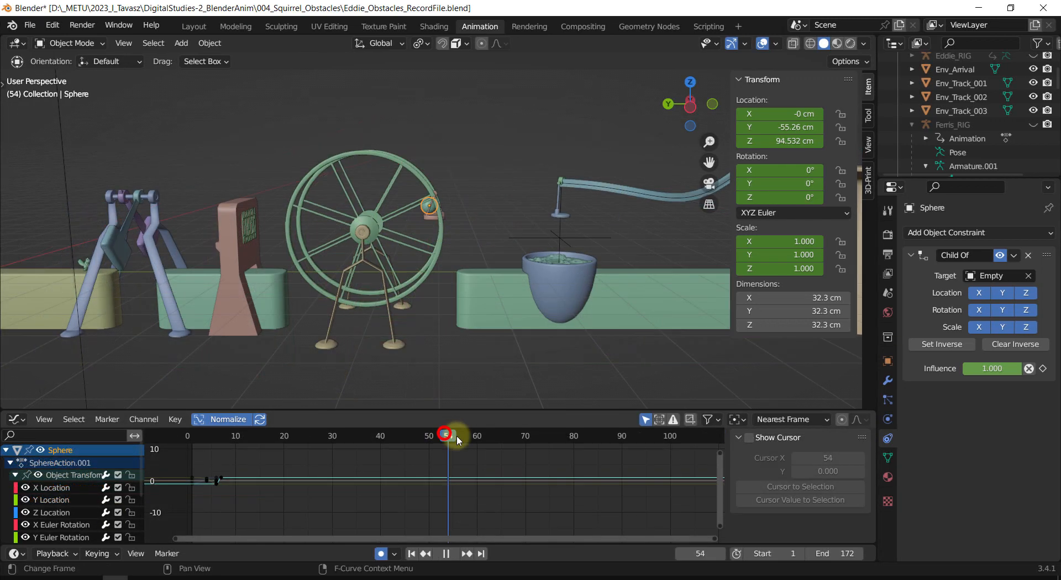
Keyframe the Child Of constraint's Influence at 1 on frame 55, and insert another Influence keyframe on frame 56.
mouse_move(457, 440)
left_mouse_down()
mouse_move(418, 448)
mouse_move(466, 445)
mouse_move(454, 449)
left_mouse_up()
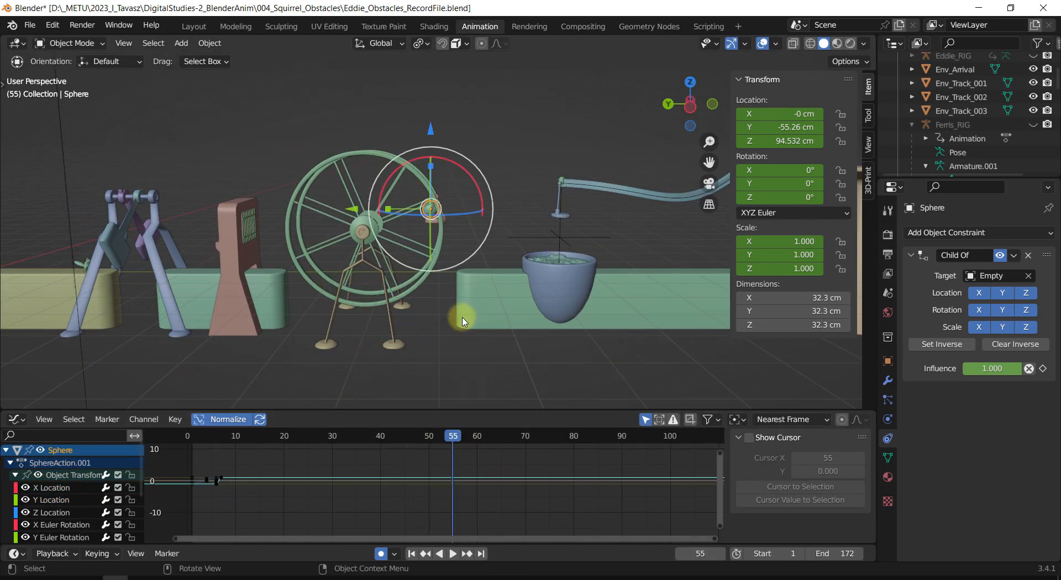
scroll(462, 315, "up", 3)
middle_click_drag(431, 315, 447, 268, "shift")
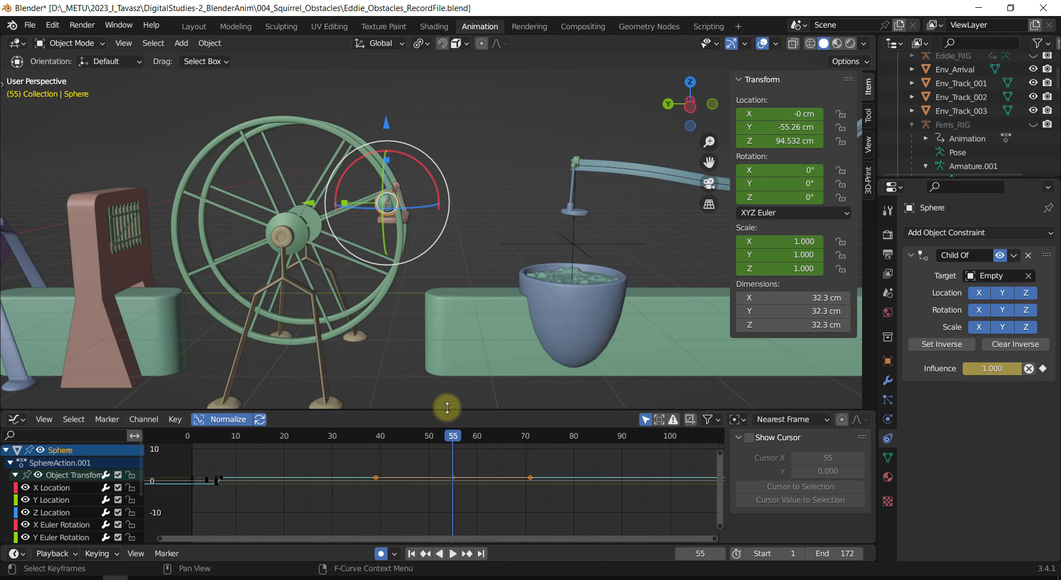
key("Right")
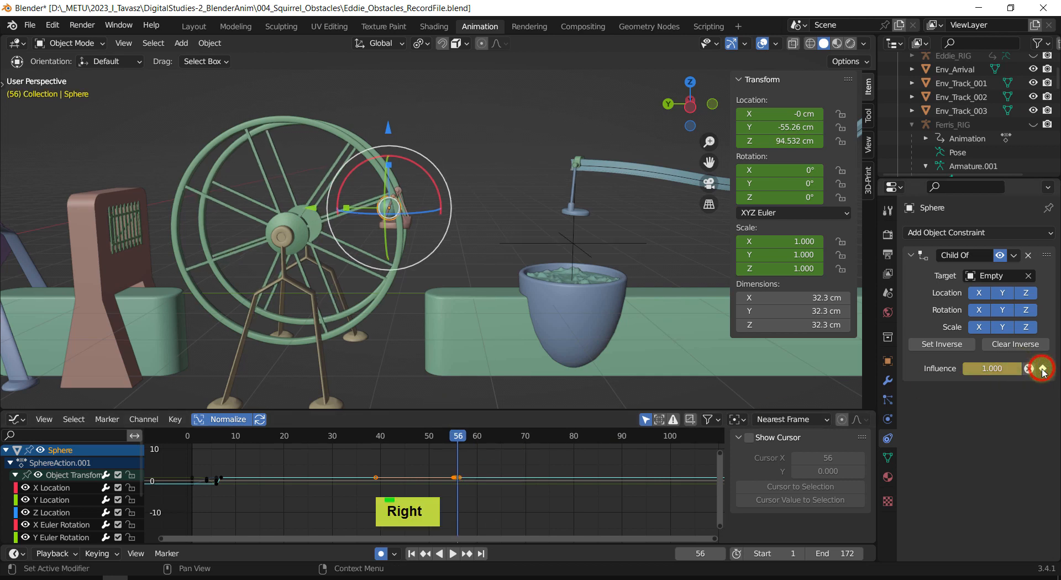
Set the Child Of Influence to 0 on frame 56 and move the sphere back onto the tray, about Y -345 cm and Z 97 cm.
double_click(996, 368)
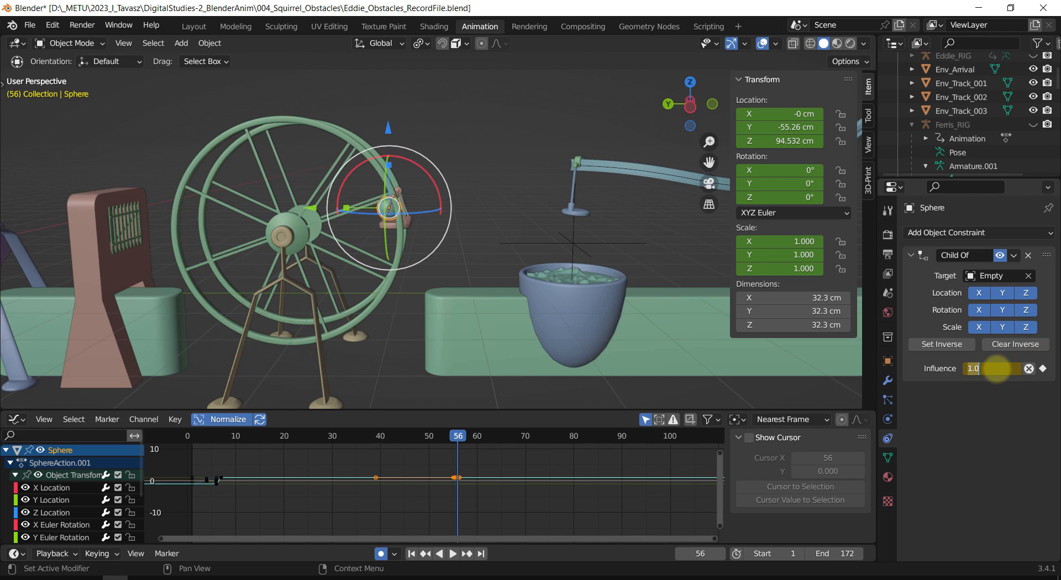
type("0")
key("Return")
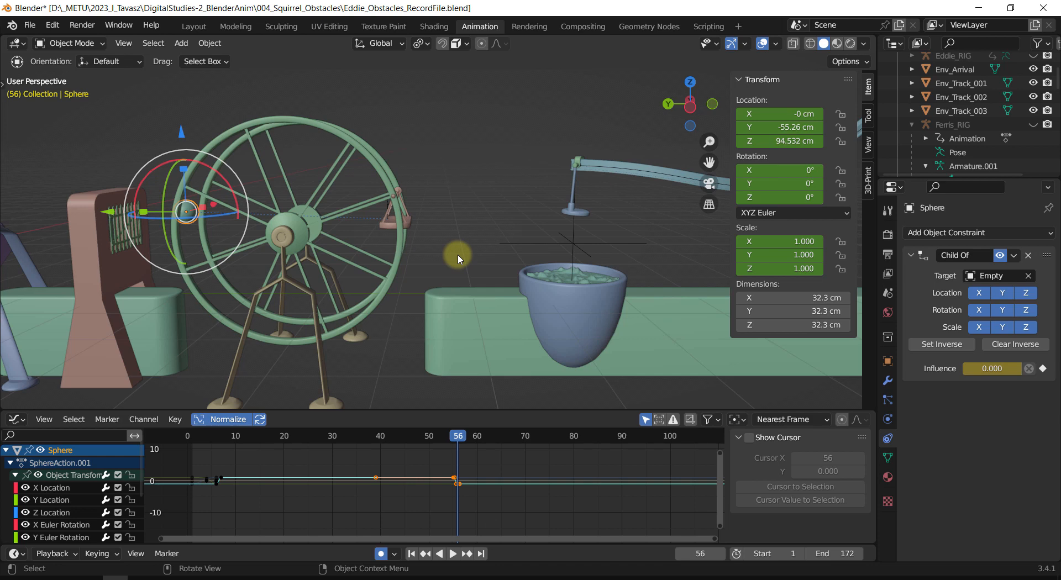
key("g")
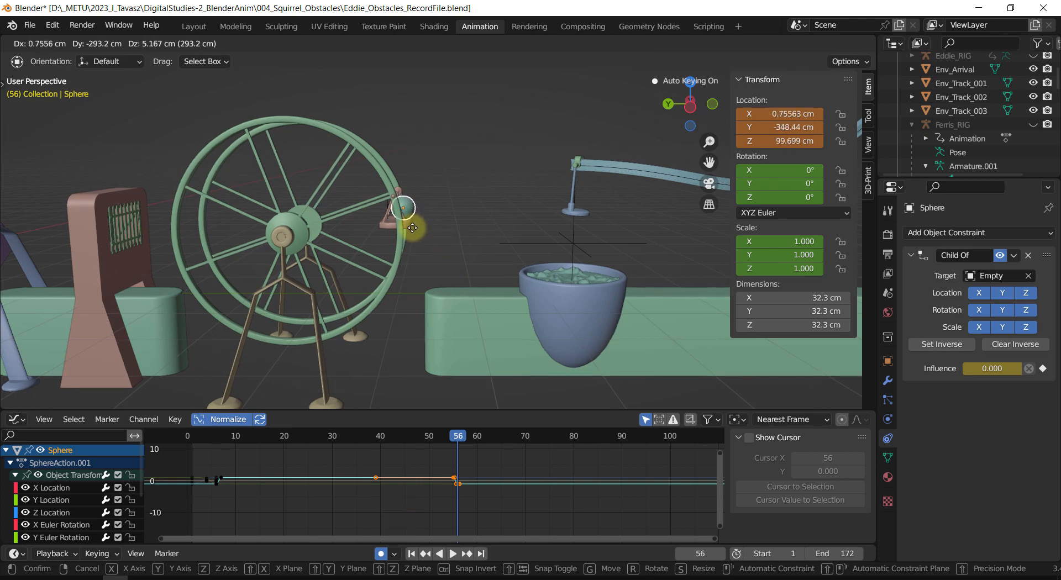
left_click(411, 228)
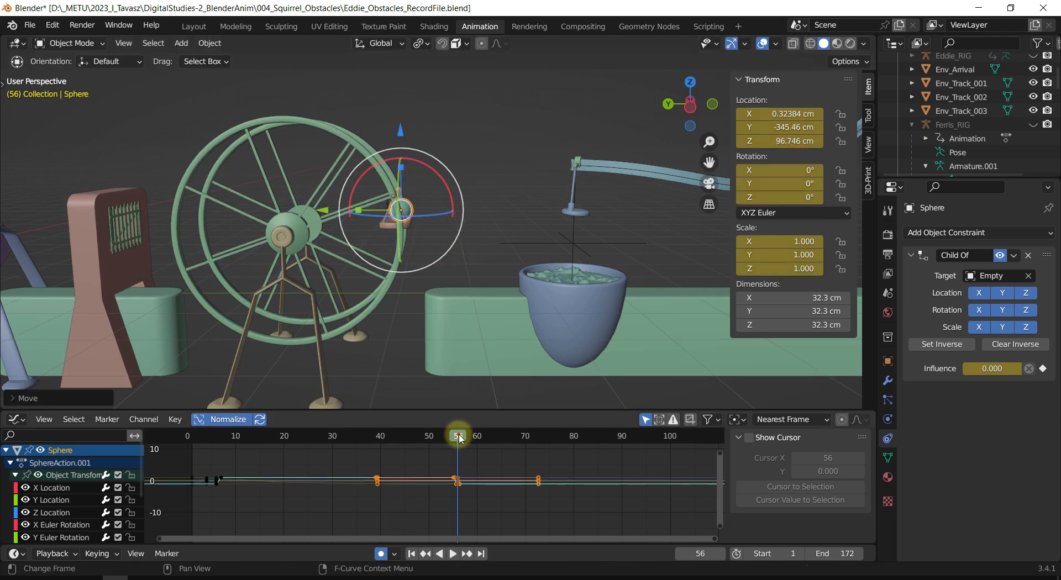
On frame 55, move the sphere back onto the tray, to about Y -60.3 cm and Z 94.2 cm.
left_click(459, 439)
key("Right")
key("Left")
key("Left")
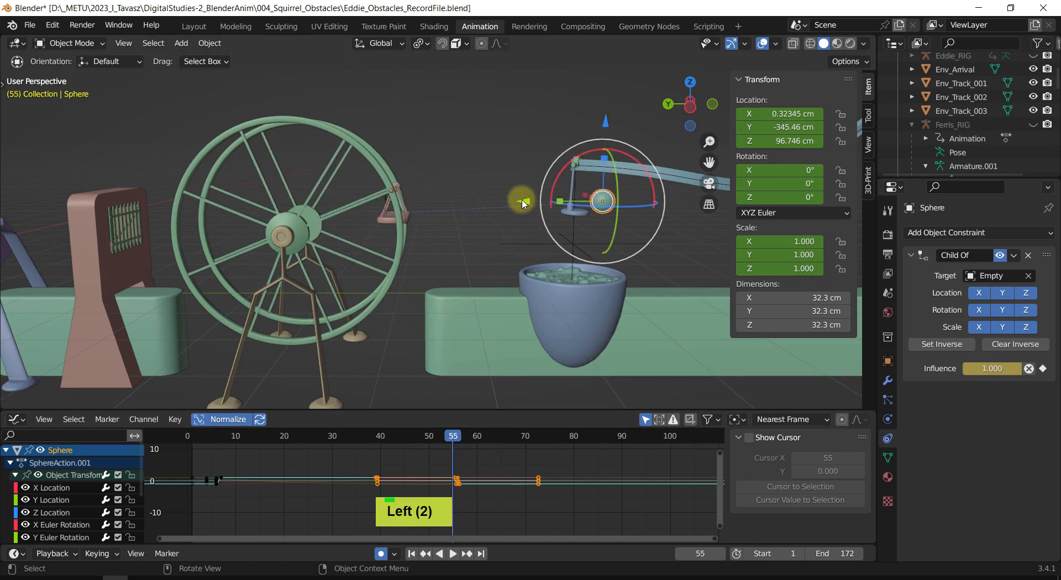
left_click_drag(524, 204, 347, 215)
scroll(347, 216, "up", 2)
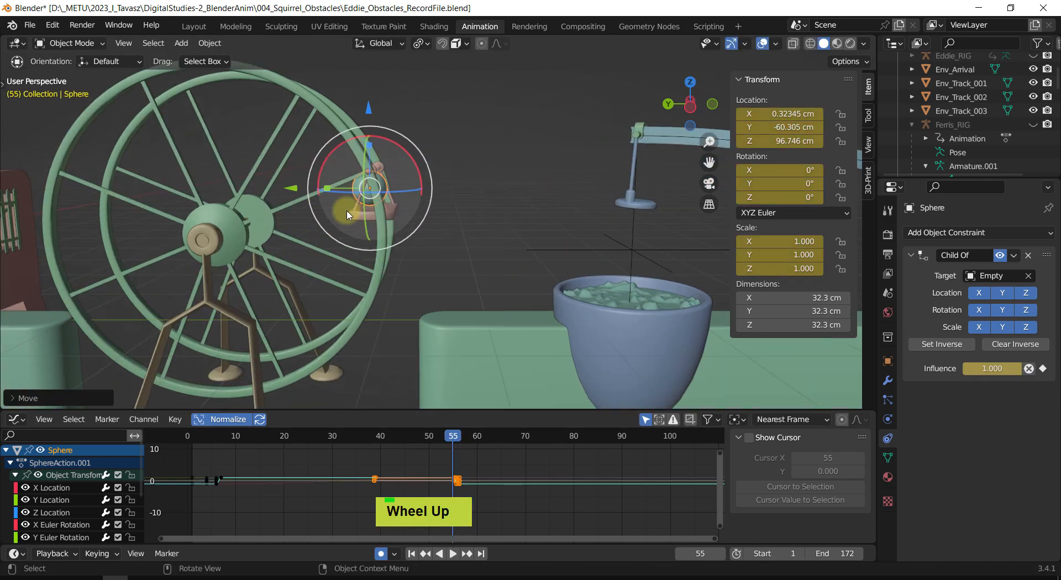
scroll(348, 215, "up", 2)
left_click_drag(346, 97, 344, 102)
Scrub and play the animation to examine how the sphere leaves the tray after frame 55.
mouse_move(452, 439)
left_mouse_down()
mouse_move(367, 437)
mouse_move(472, 451)
mouse_move(453, 458)
left_mouse_up()
scroll(449, 300, "down", 1)
scroll(450, 300, "down", 2)
middle_click_drag(406, 278, 417, 281, "shift")
left_click_drag(449, 436, 378, 440)
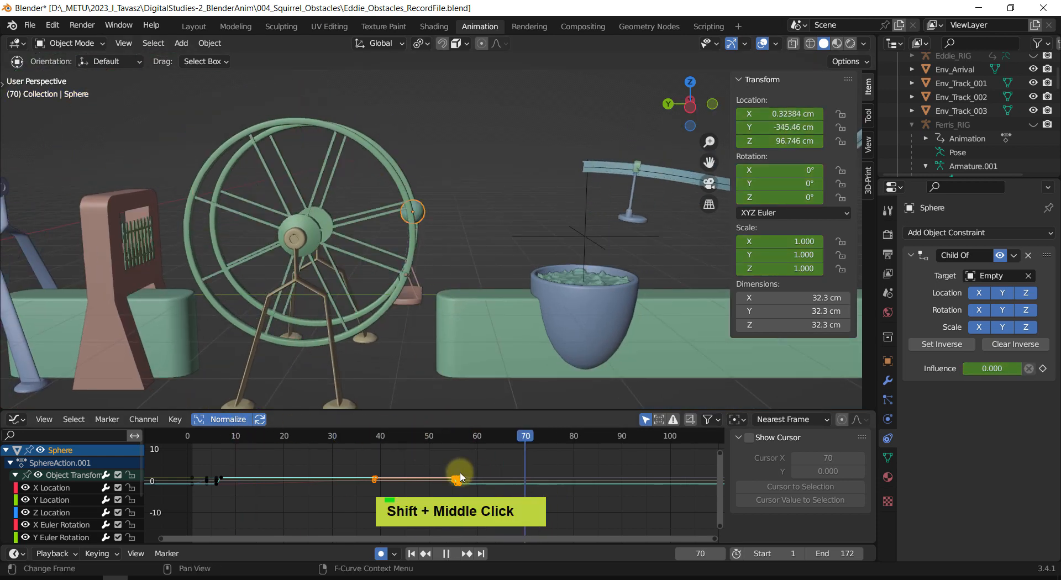
Delete the sphere's keyframes around frames 55 and 56 in the Graph Editor.
left_click_drag(427, 476, 457, 489)
scroll(474, 468, "up", 2)
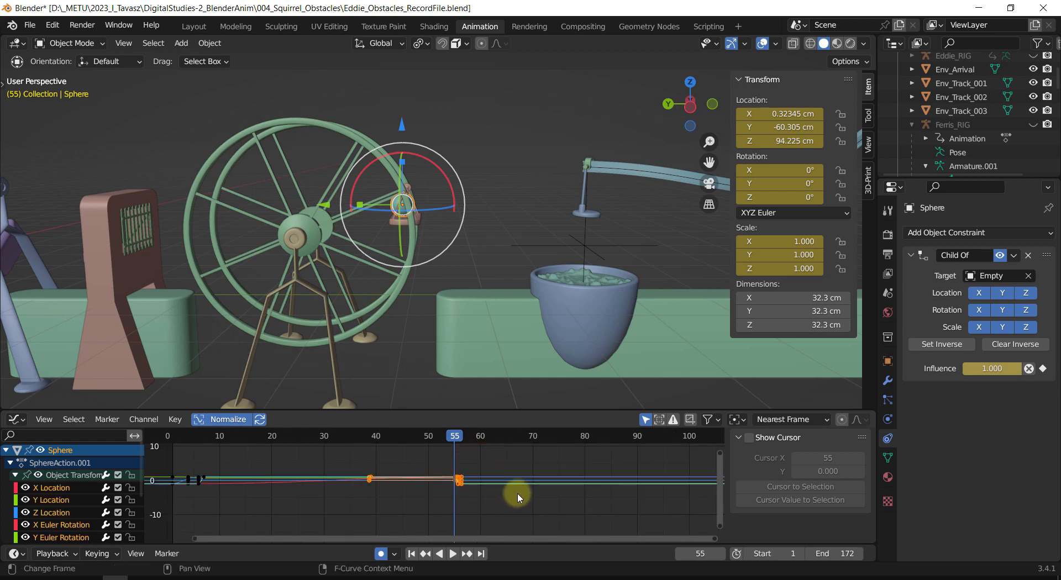
key("Delete")
mouse_move(453, 442)
left_mouse_down()
mouse_move(389, 433)
mouse_move(460, 439)
left_mouse_up()
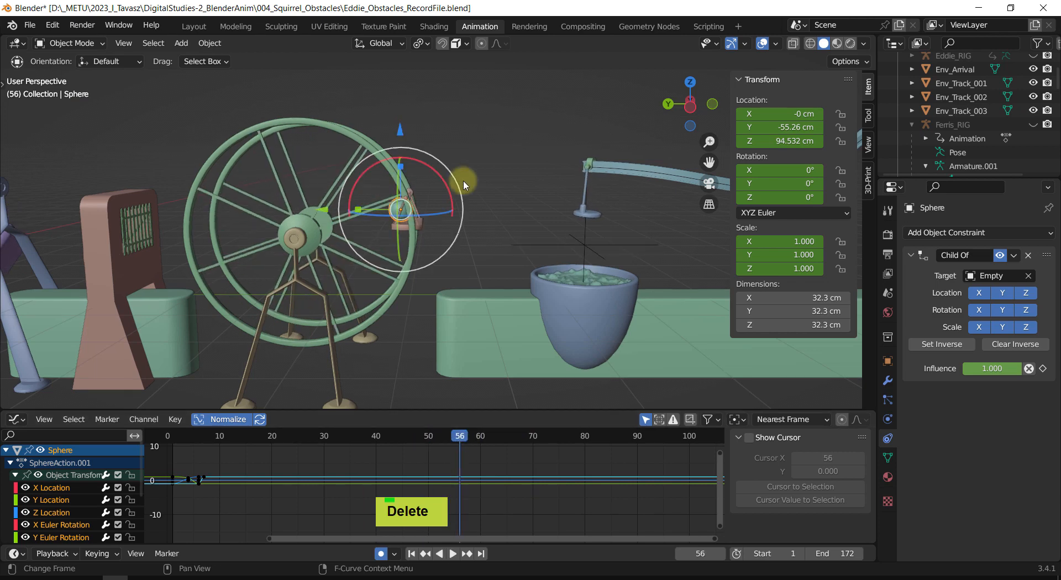
left_click(1043, 369)
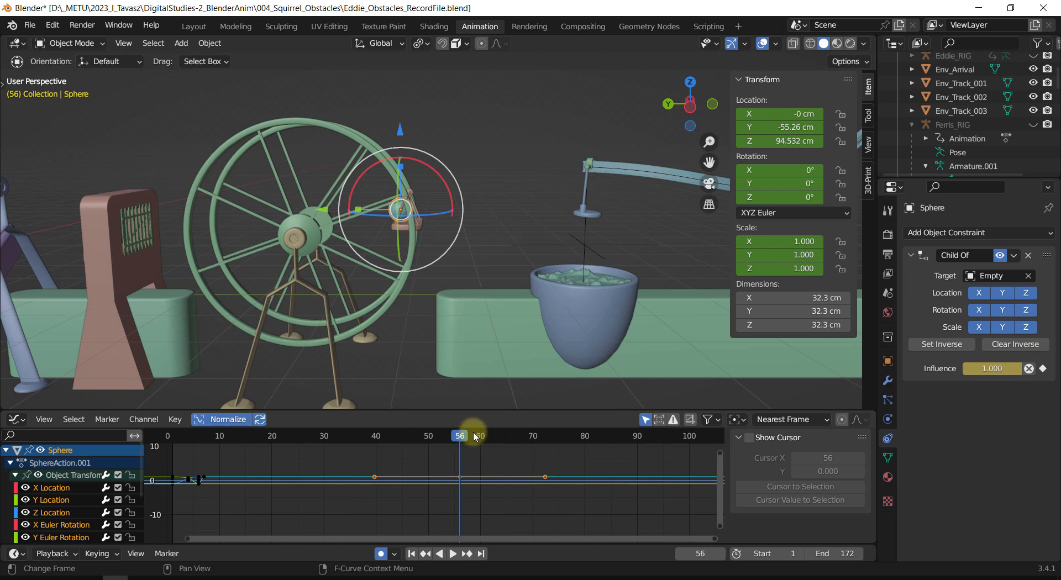
key("ctrl+z")
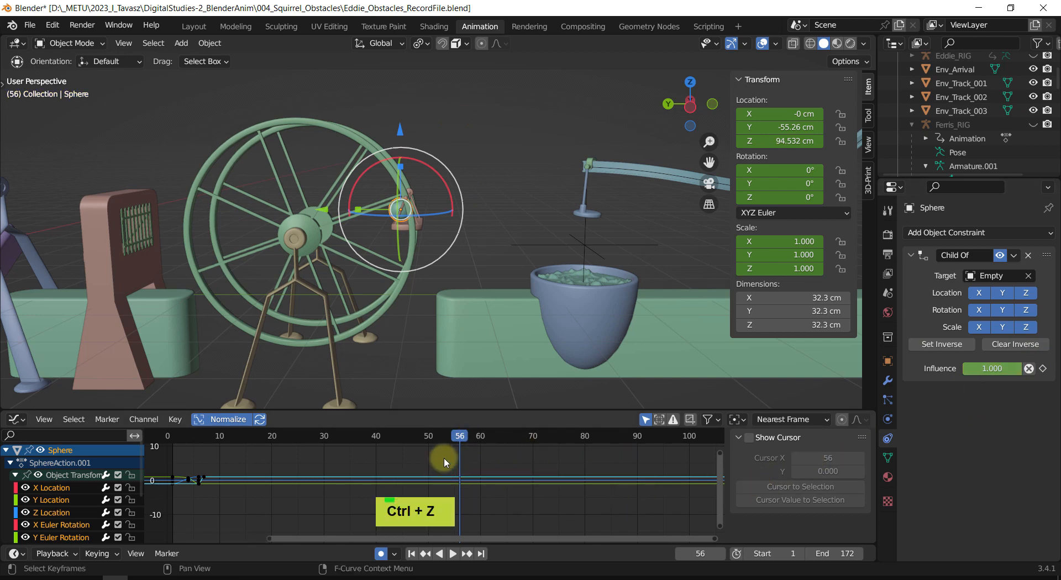
Keyframe the Child Of constraint's Influence at 1 on frame 55 and at 0 on frame 56.
key("Left")
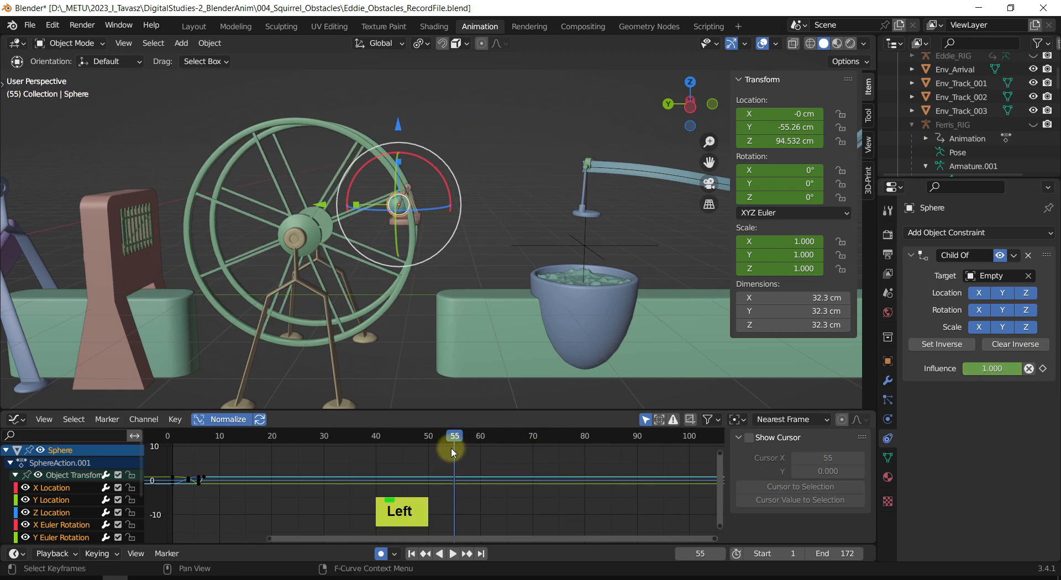
left_click(1043, 369)
key("Right")
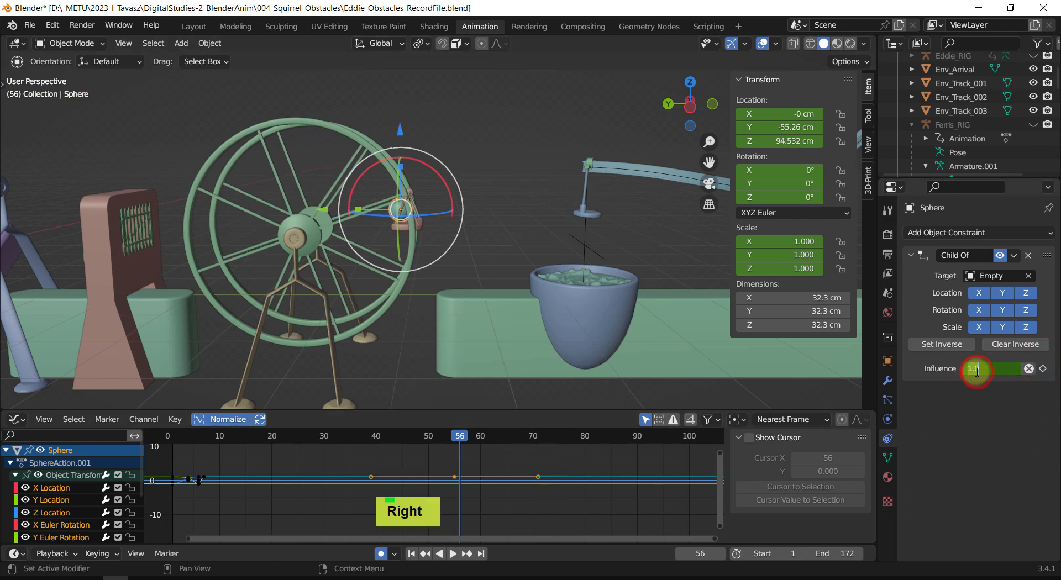
type("0")
key("Return")
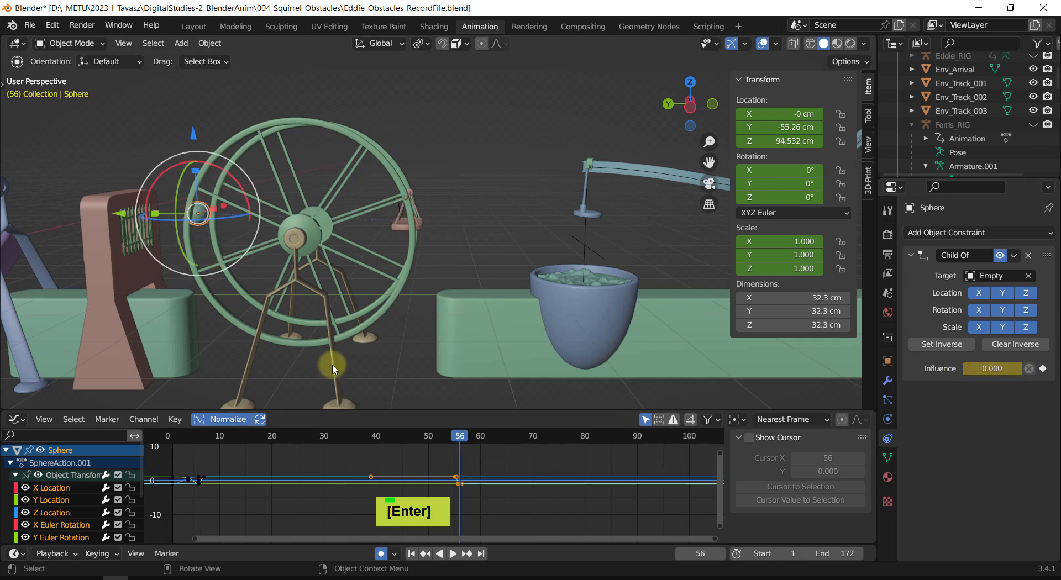
On frame 56, move the sphere along Y back onto the tray, to about -332.7 cm.
left_click(456, 437)
left_click_drag(458, 437, 460, 437)
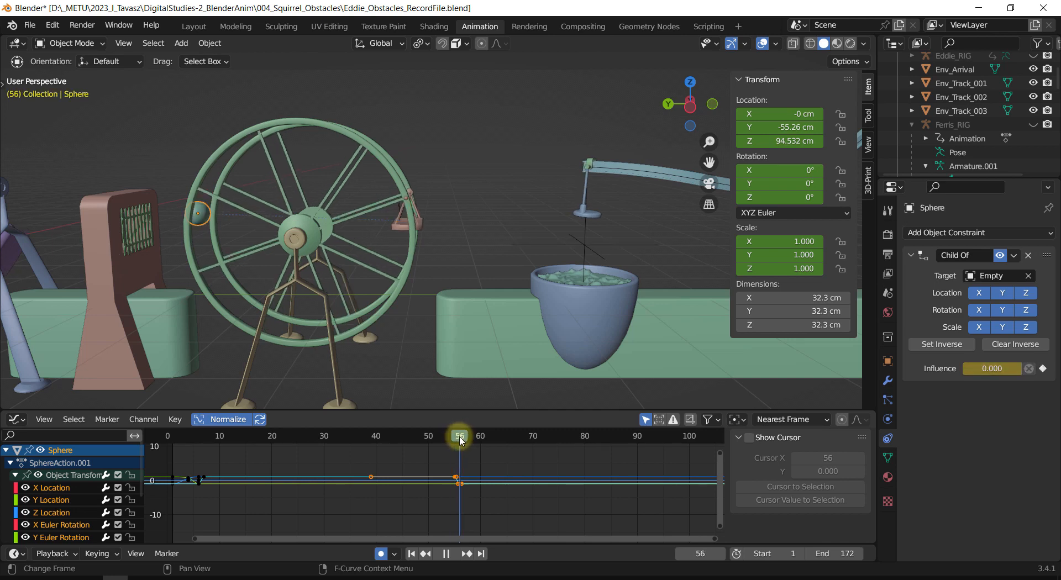
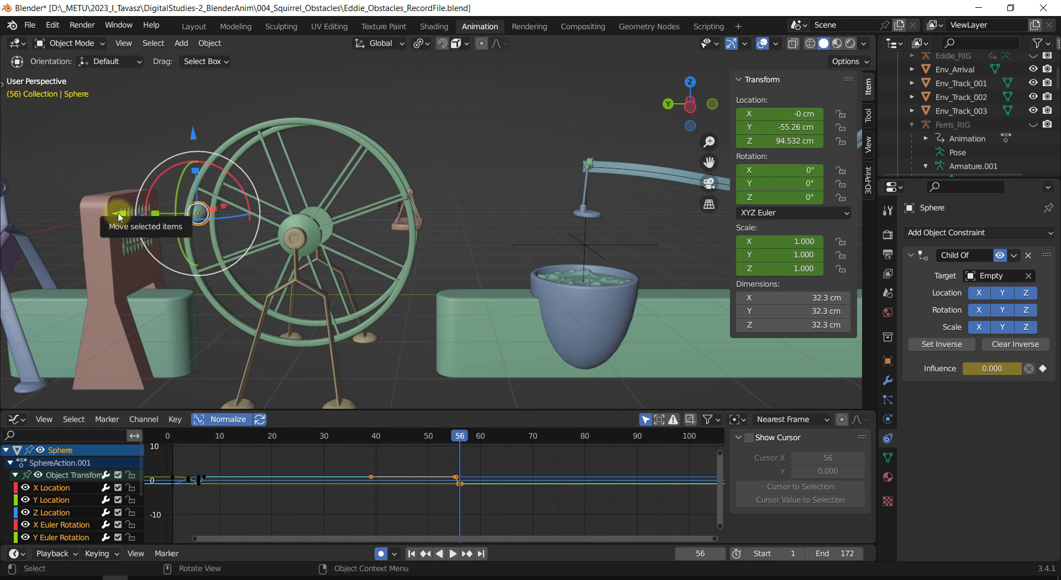
left_click_drag(119, 215, 326, 215)
On frame 55, move the sphere along Y back onto the tray, to about -57.2 cm.
mouse_move(463, 447)
left_mouse_down()
mouse_move(456, 439)
mouse_move(466, 434)
mouse_move(457, 438)
left_mouse_up()
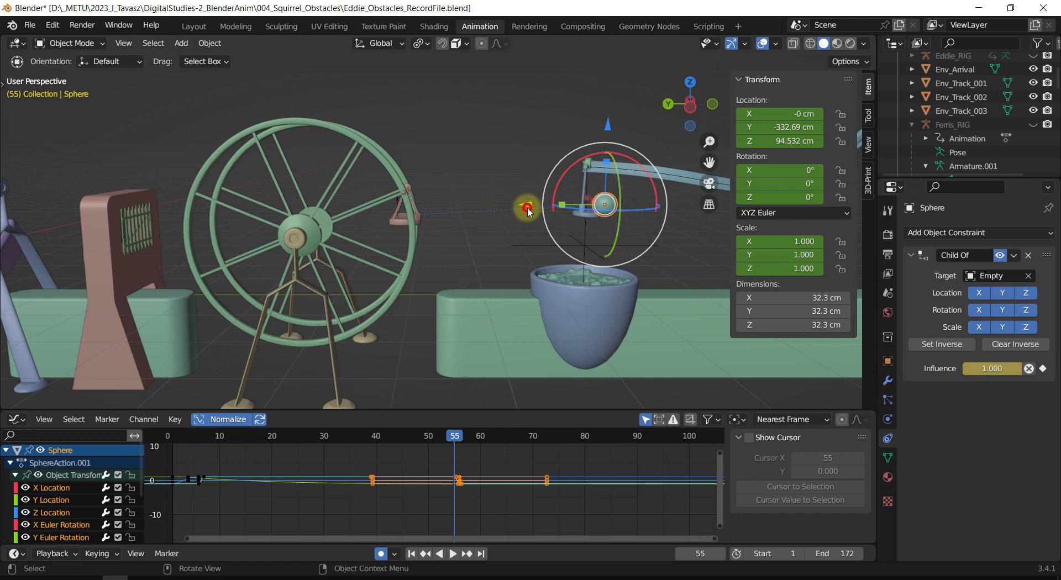
left_click_drag(528, 212, 333, 217)
scroll(353, 222, "up", 3)
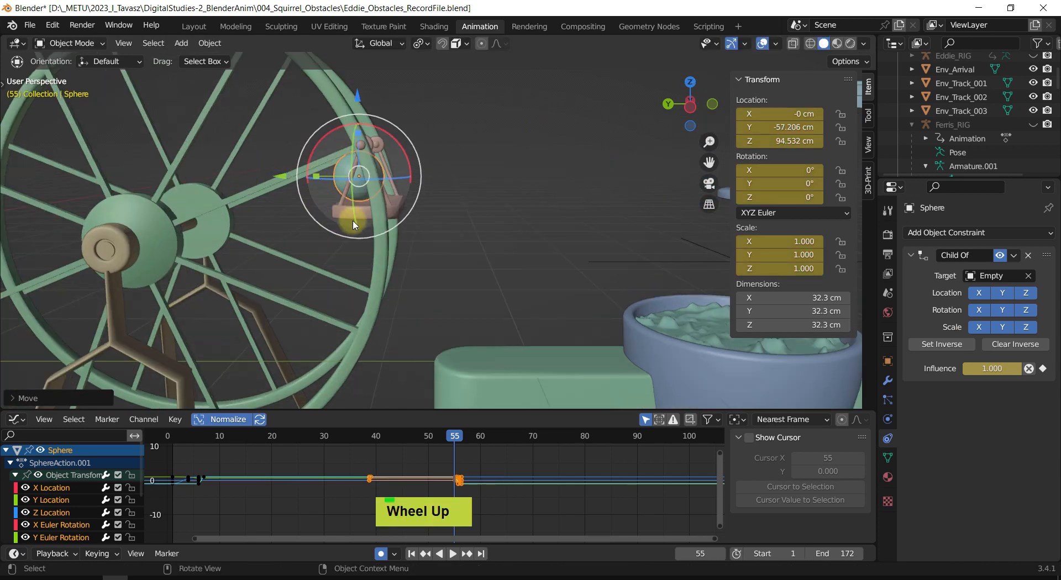
middle_click_drag(354, 222, 326, 217)
On frame 56, align the sphere with its previous position at about Y -336.2 cm and Z 98.8 cm, and advance to frame 60.
left_click(458, 437)
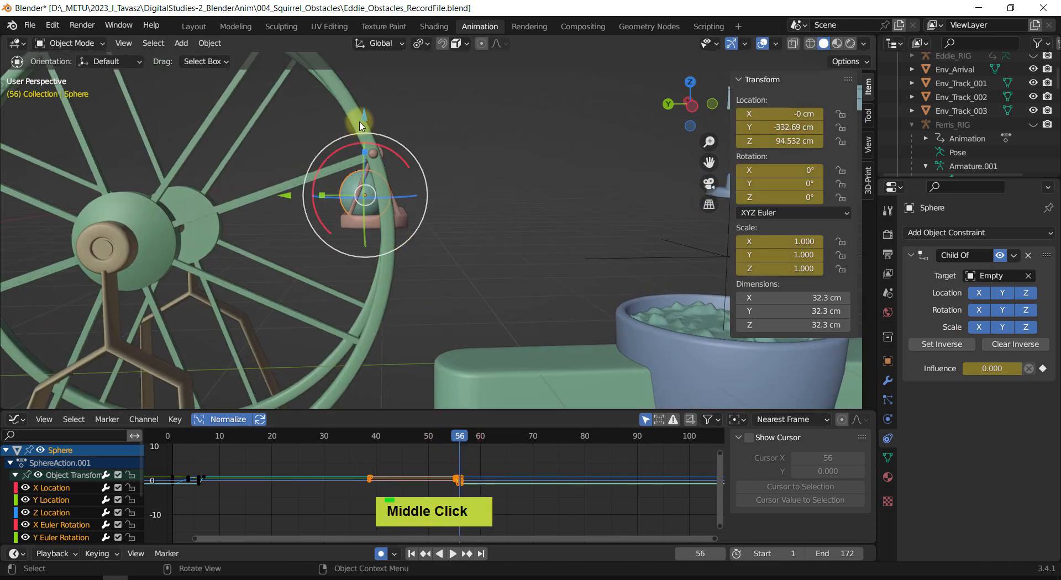
left_click_drag(360, 126, 361, 116)
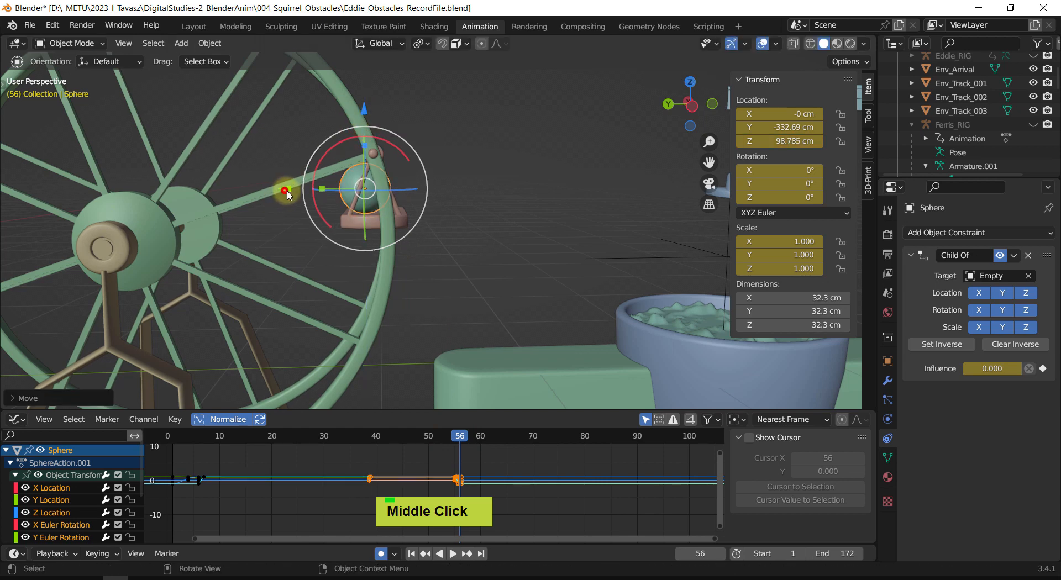
left_click_drag(285, 191, 293, 191)
mouse_move(471, 443)
left_mouse_down()
mouse_move(354, 439)
mouse_move(472, 442)
mouse_move(454, 441)
mouse_move(463, 444)
mouse_move(462, 433)
left_mouse_up()
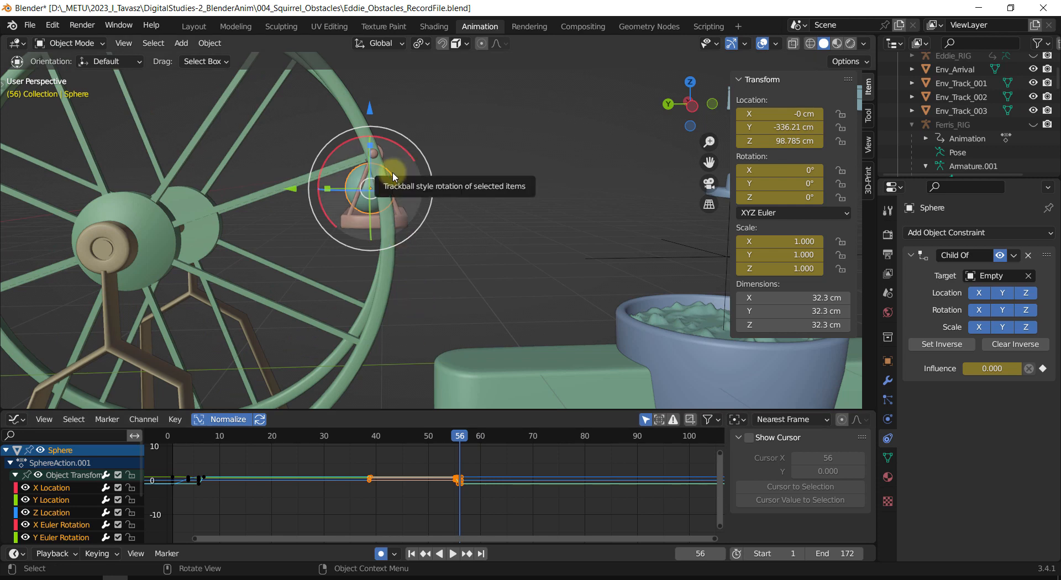
left_click_drag(462, 438, 482, 445)
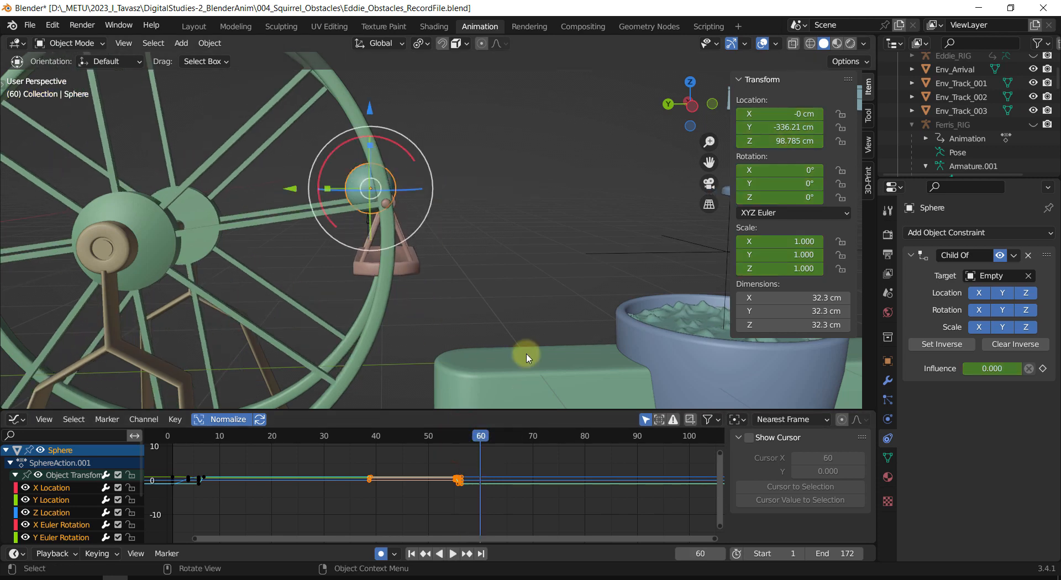
key("g")
left_click(634, 311)
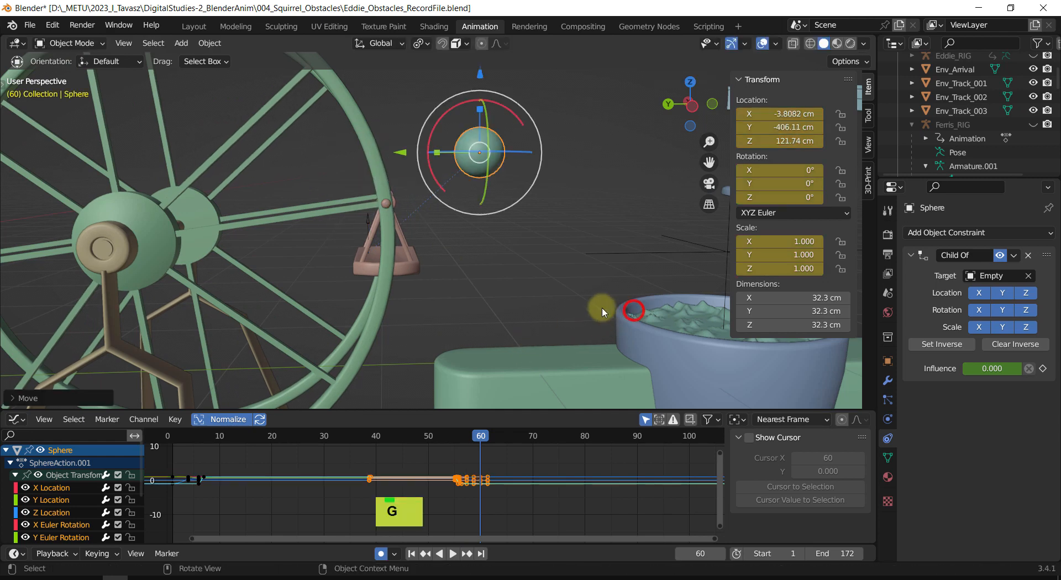
key("ctrl+z")
In the left orthographic view, move the sphere off the tray on frame 60, to about Y -415 cm and Z 107.5 cm.
key("ctrl+KP_3")
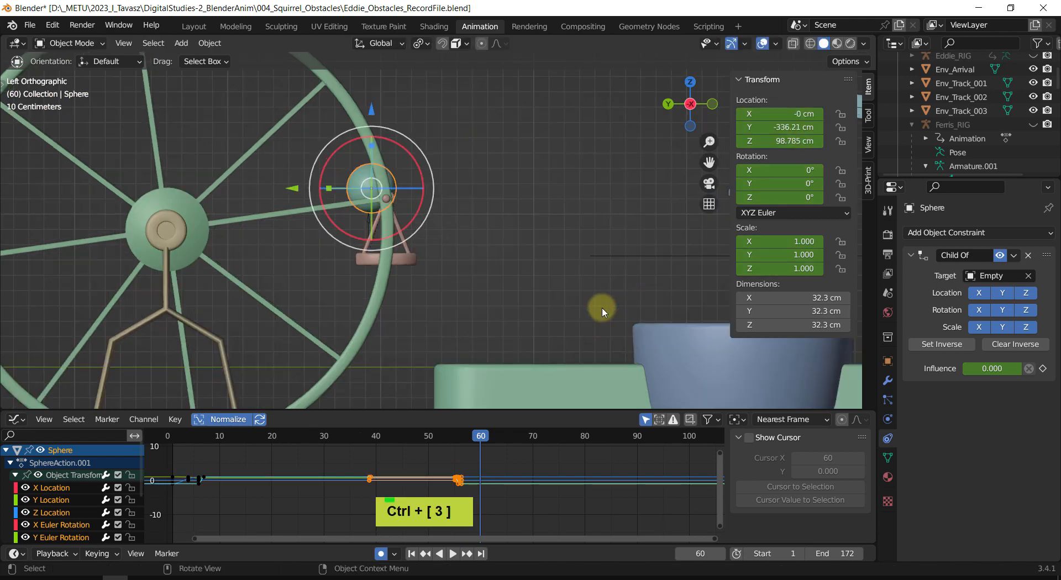
key("g")
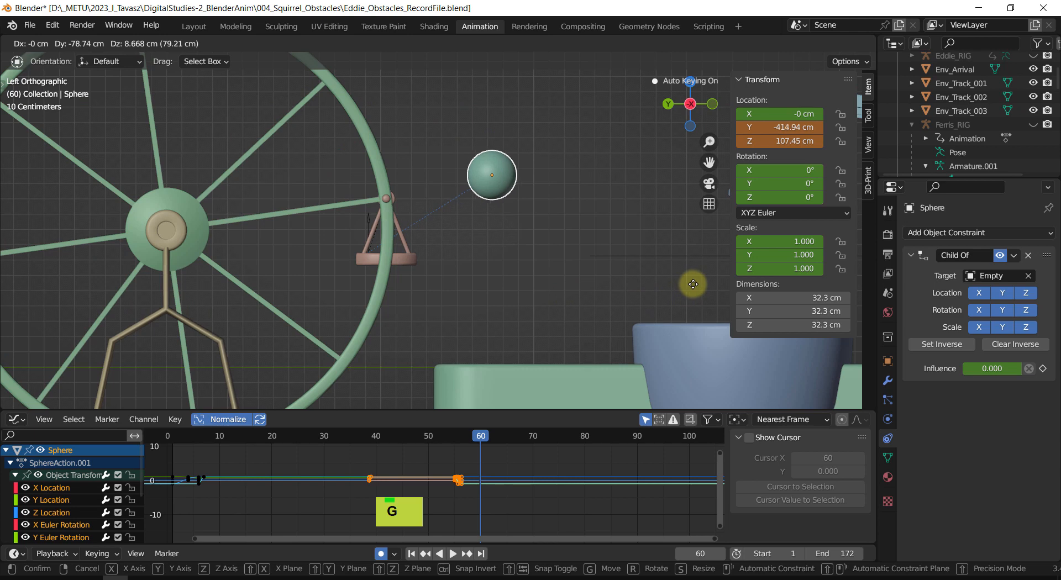
left_click(693, 284)
On frame 68, land the sphere on the green platform before the pot, at about Y -463.7 cm and Z -1.6 cm.
left_click_drag(488, 439, 523, 441)
key("g")
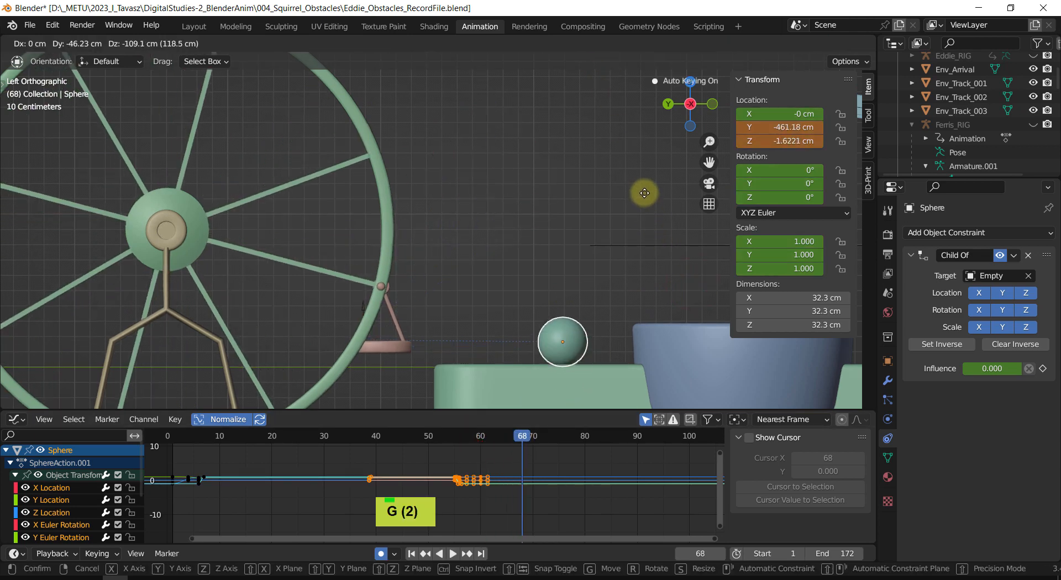
left_click(641, 194)
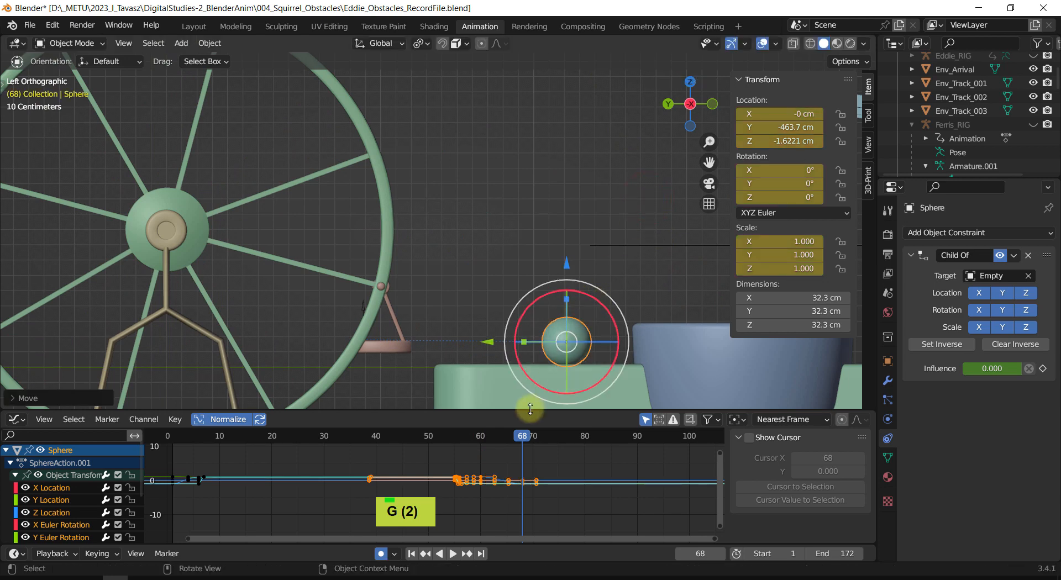
Play the animation from frame 48 to examine the sphere's jump from the tray to the platform.
scroll(530, 406, "down", 1)
left_click_drag(521, 436, 417, 433)
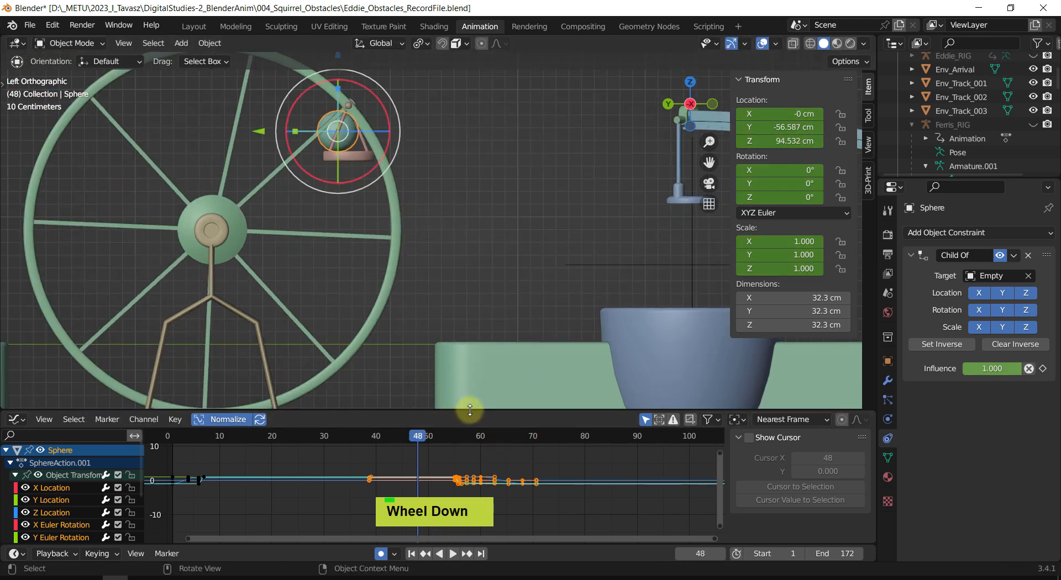
key("shift+space")
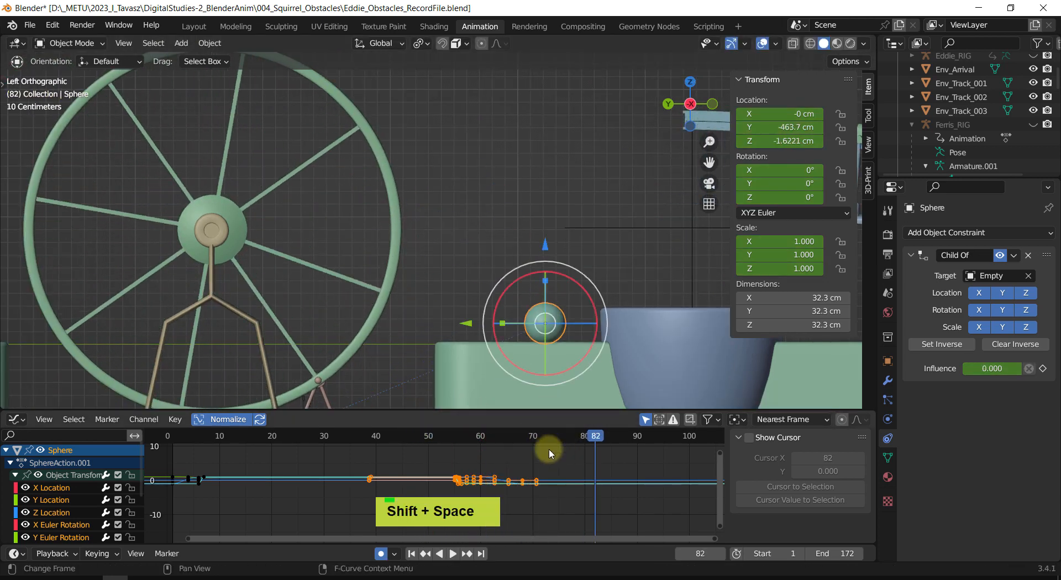
left_click_drag(595, 440, 485, 439)
Replay the jump from frame 50 in a closer perspective view and scrub back to frame 57 to examine the sphere's detachment.
scroll(486, 464, "up", 1)
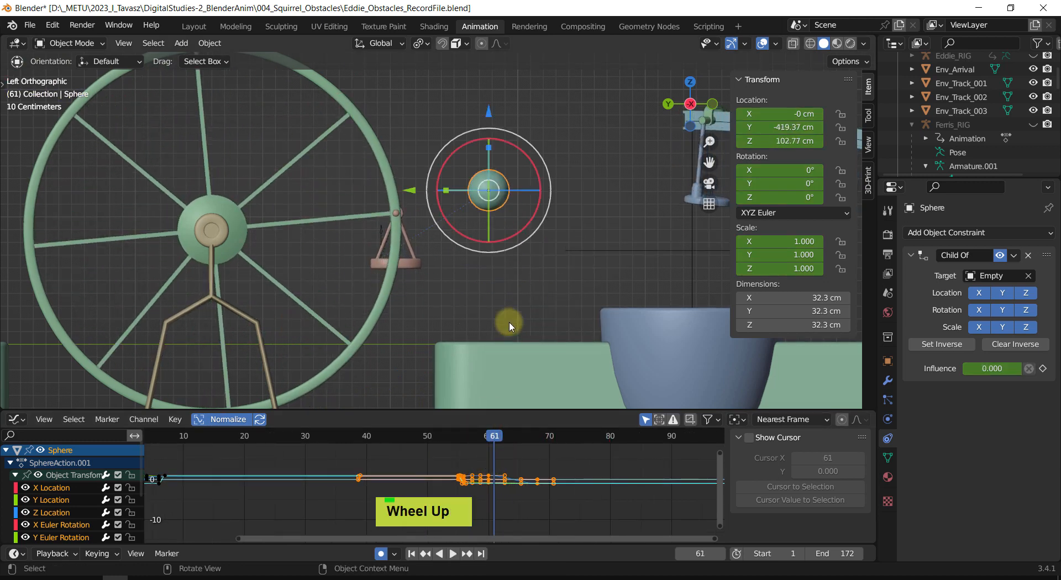
mouse_move(509, 320)
middle_mouse_down()
mouse_move(491, 324)
mouse_move(504, 315)
middle_mouse_up()
scroll(483, 237, "up", 2)
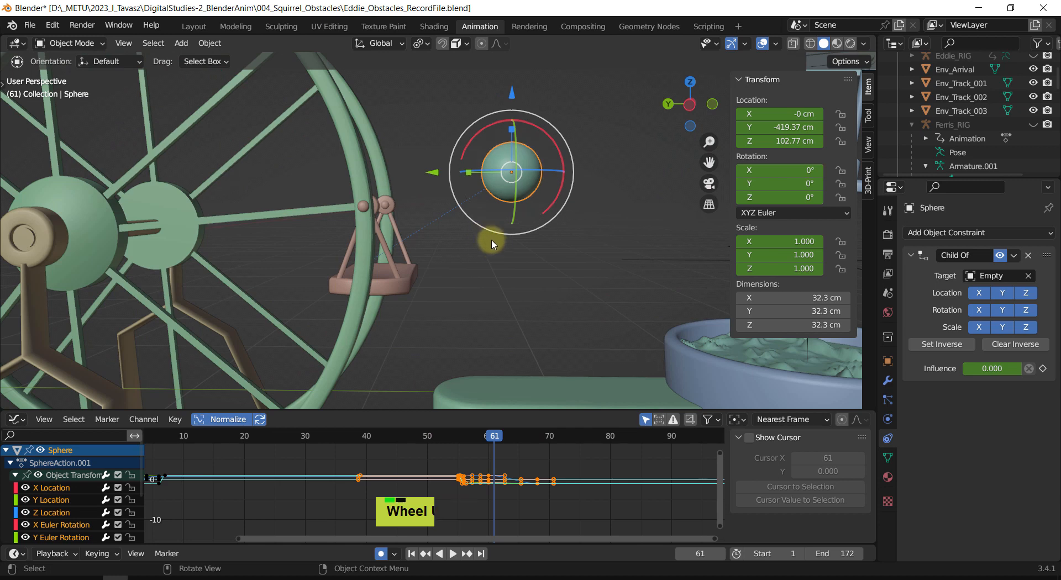
middle_click_drag(490, 240, 464, 236, "shift")
scroll(462, 220, "up", 2)
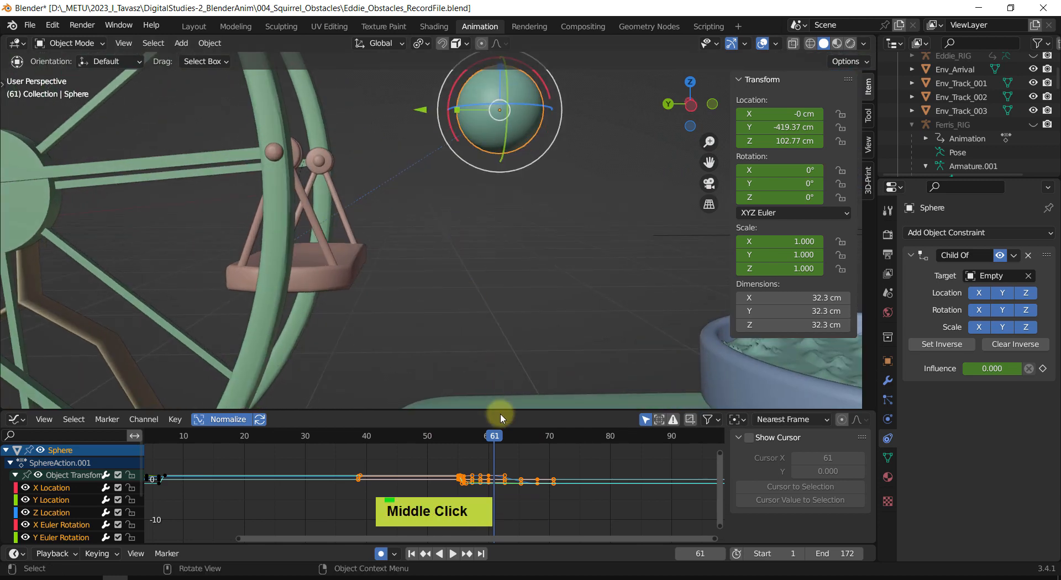
left_click_drag(492, 439, 427, 436)
scroll(469, 288, "down", 3)
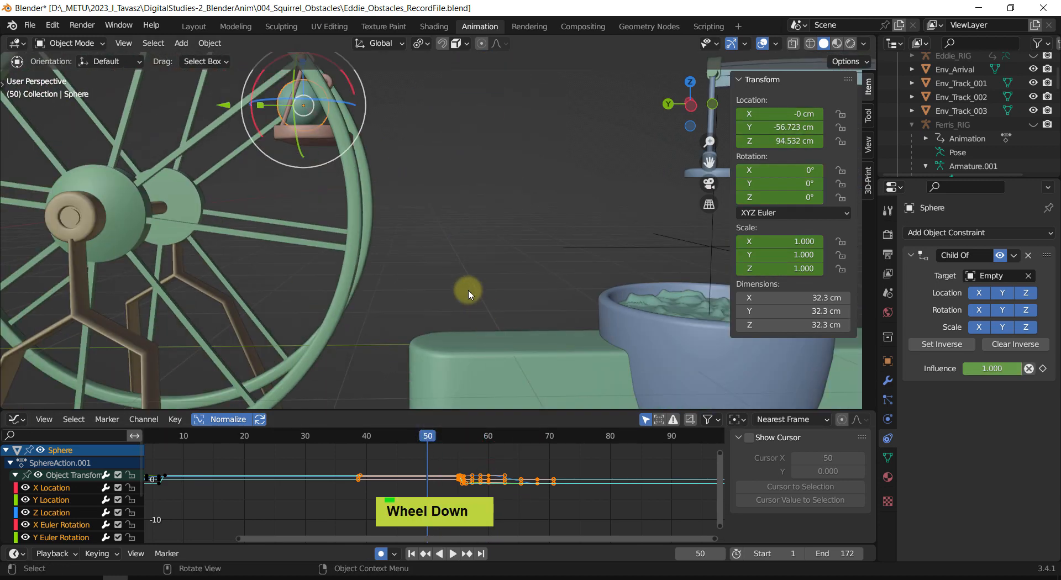
key("shift+space")
key("shift+space")
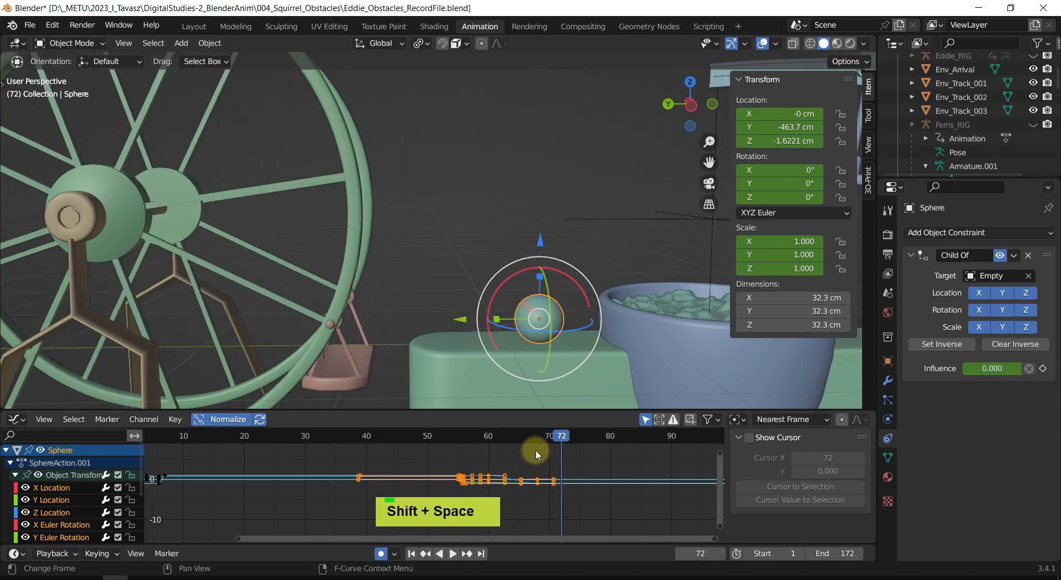
left_click_drag(560, 435, 470, 457)
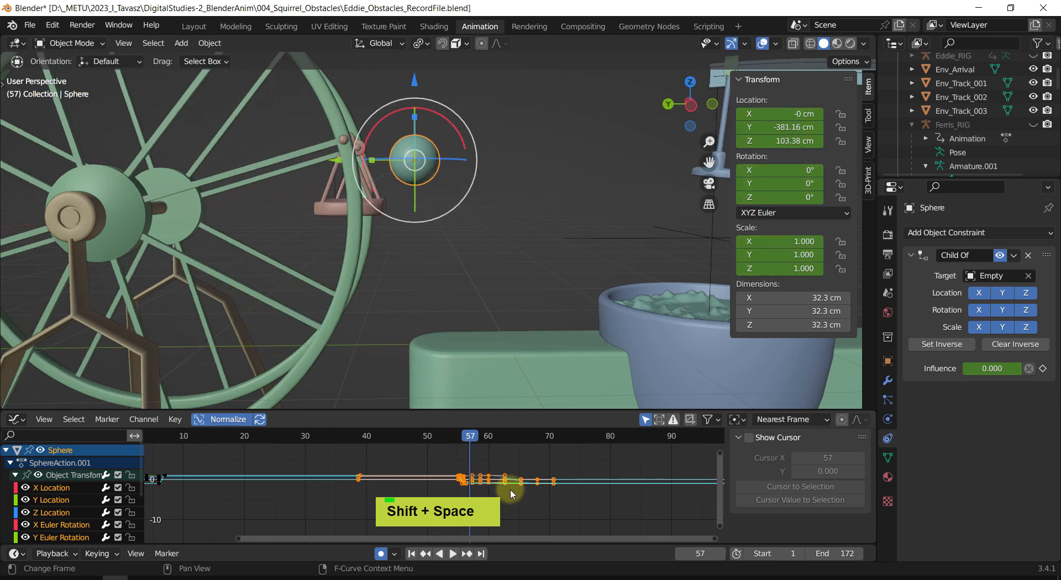
Select the sphere's Z Location curve in the Graph Editor.
middle_click_drag(216, 498, 200, 498, "shift")
scroll(34, 492, "down", 4)
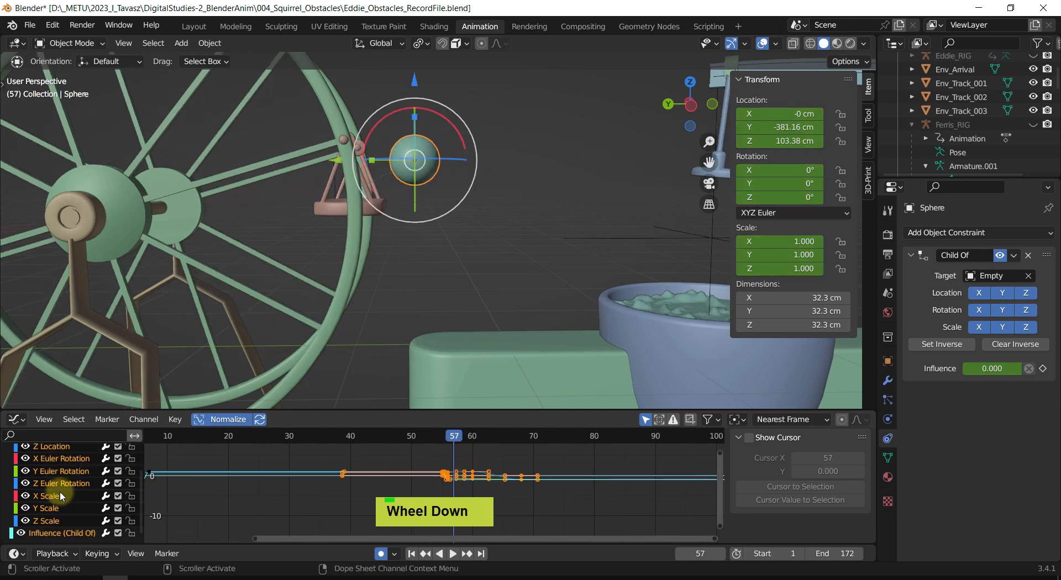
scroll(47, 518, "up", 3)
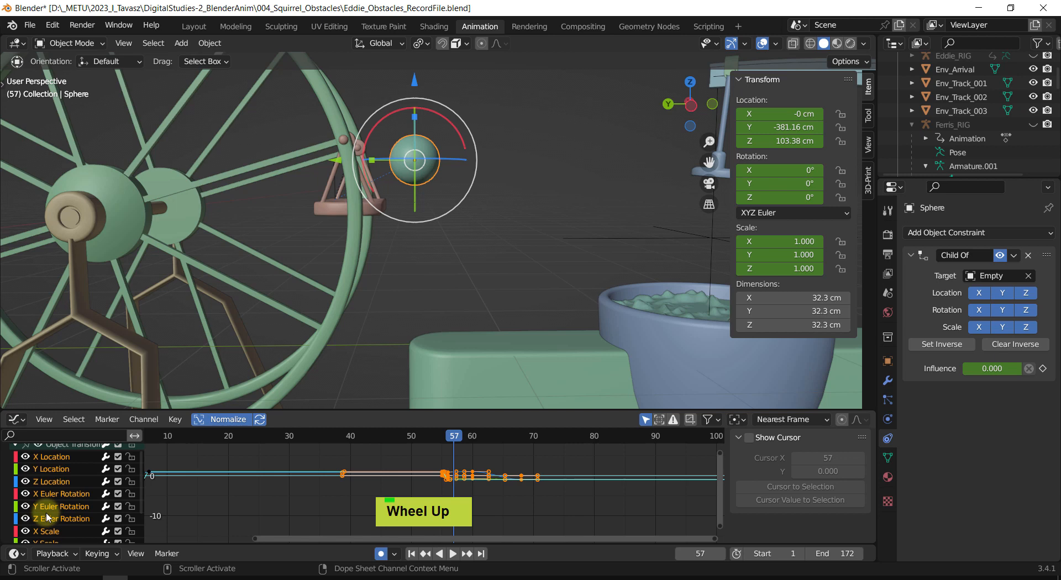
double_click(56, 482)
scroll(481, 502, "up", 2)
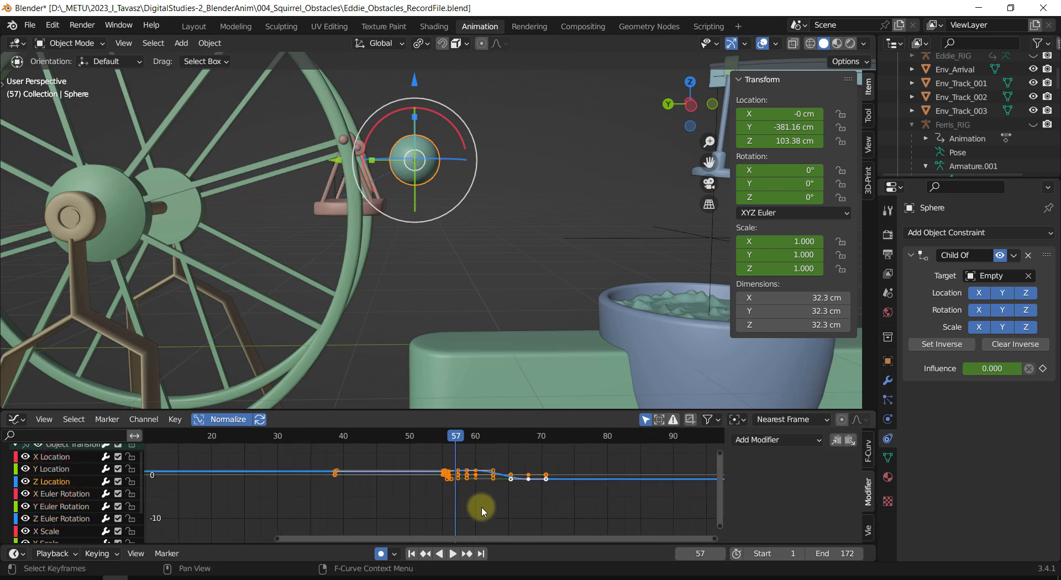
Hide the Z Location curve and examine the sphere's remaining keys between frames 55 and 60.
key("ctrl+h")
scroll(479, 495, "up", 3)
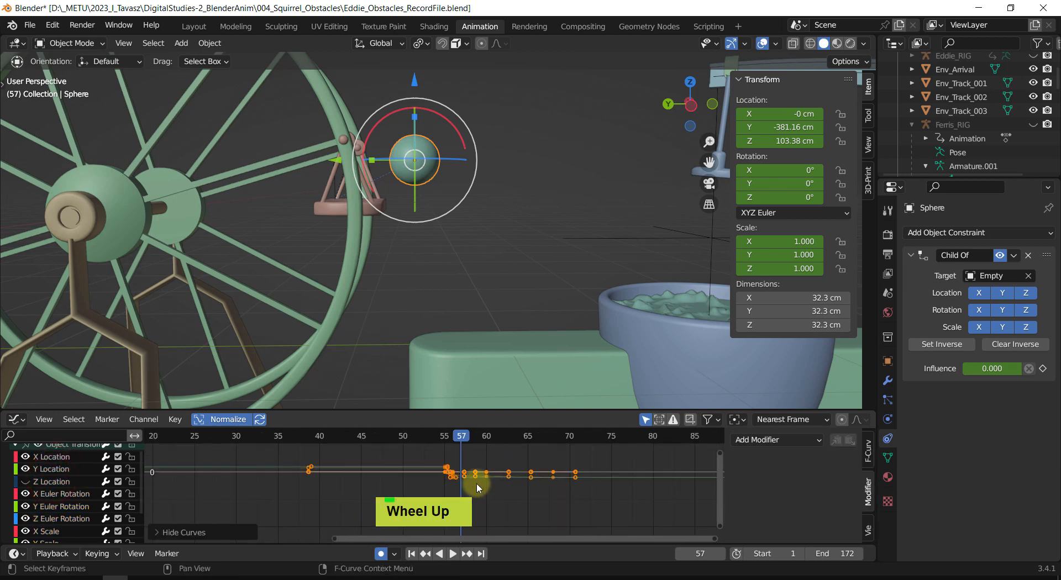
scroll(475, 482, "up", 4)
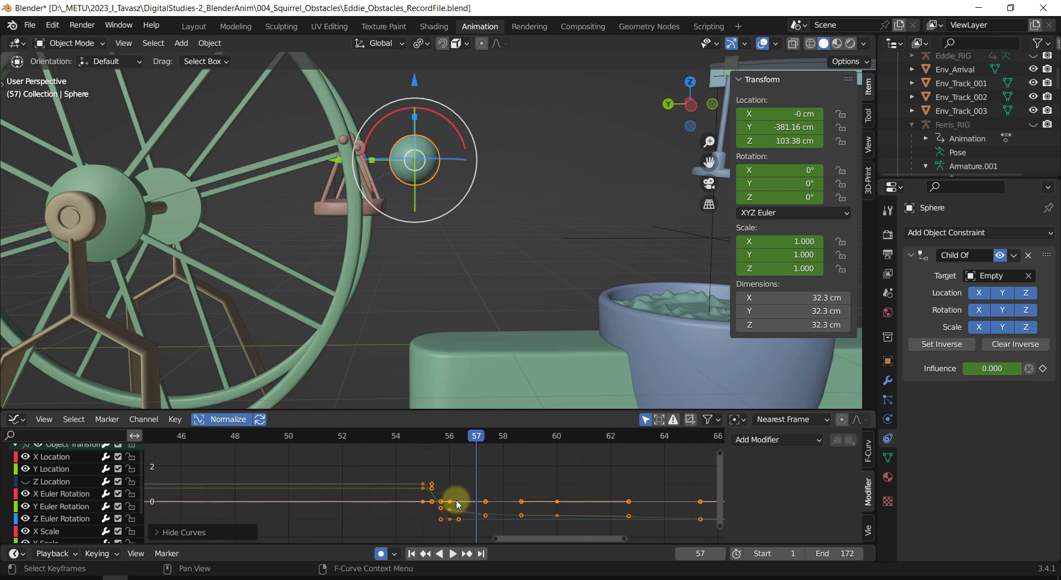
middle_click_drag(453, 489, 502, 471, "shift")
mouse_move(476, 433)
left_mouse_down()
mouse_move(414, 435)
mouse_move(466, 442)
left_mouse_up()
scroll(562, 470, "down", 1, "shift")
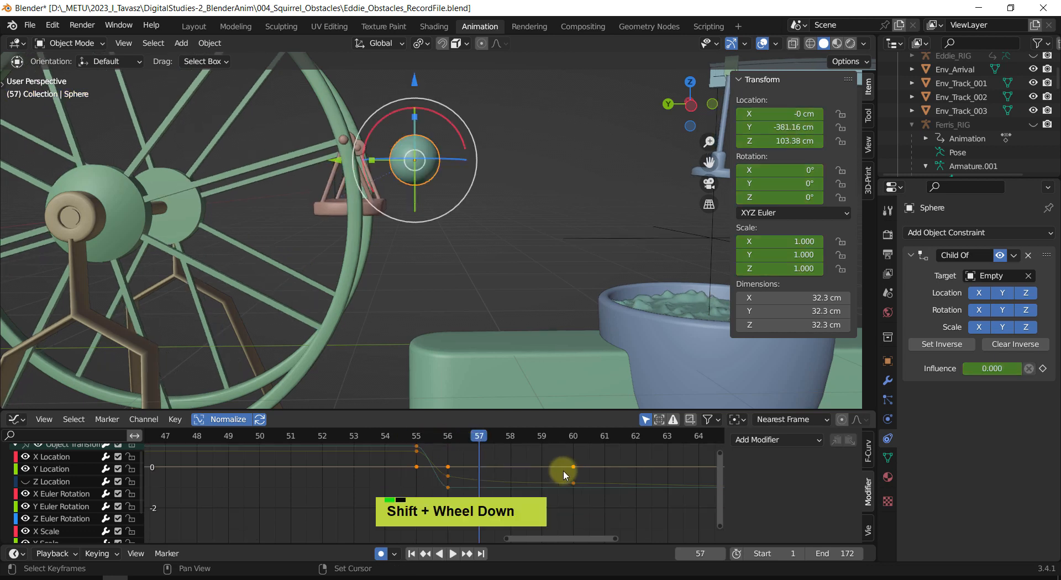
middle_click_drag(563, 470, 458, 465, "shift")
Show the Z Location curve again and raise its key on frame 60 to about 133.8 cm.
left_click_drag(370, 439, 463, 462)
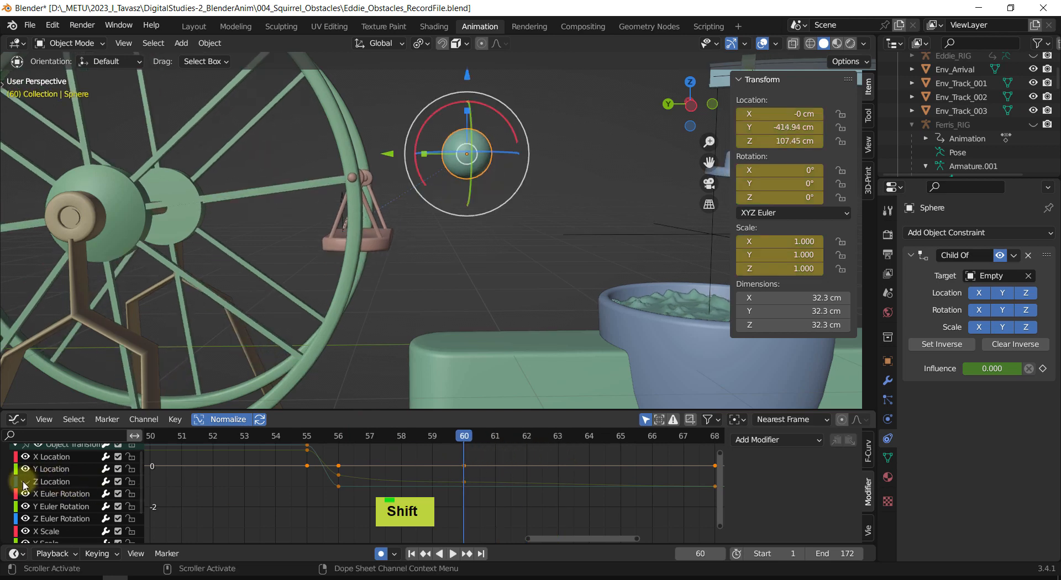
middle_click_drag(469, 441, 432, 466, "shift")
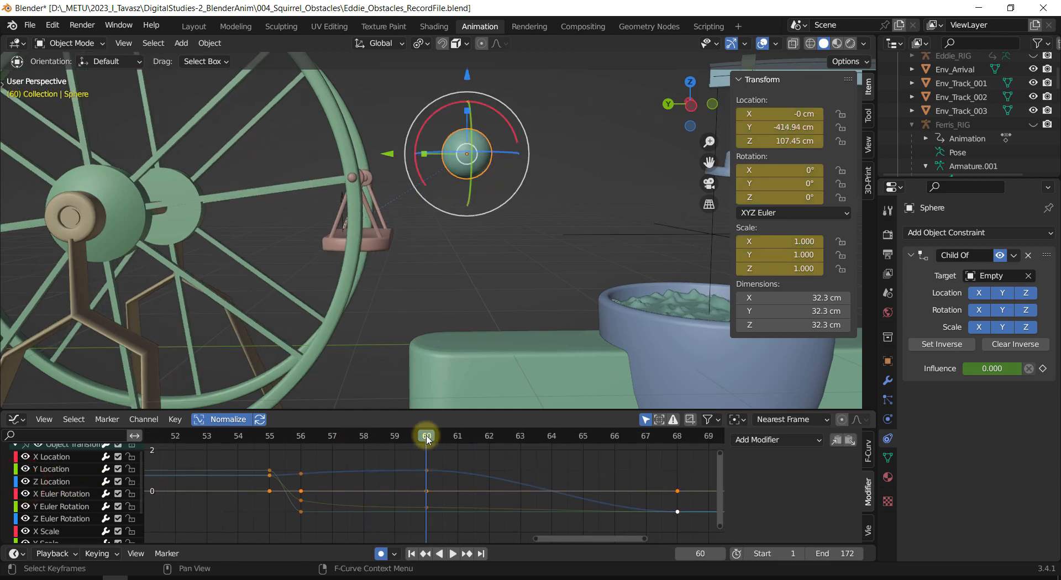
mouse_move(426, 440)
left_mouse_down()
mouse_move(436, 437)
mouse_move(421, 438)
mouse_move(415, 473)
mouse_move(428, 458)
left_mouse_up()
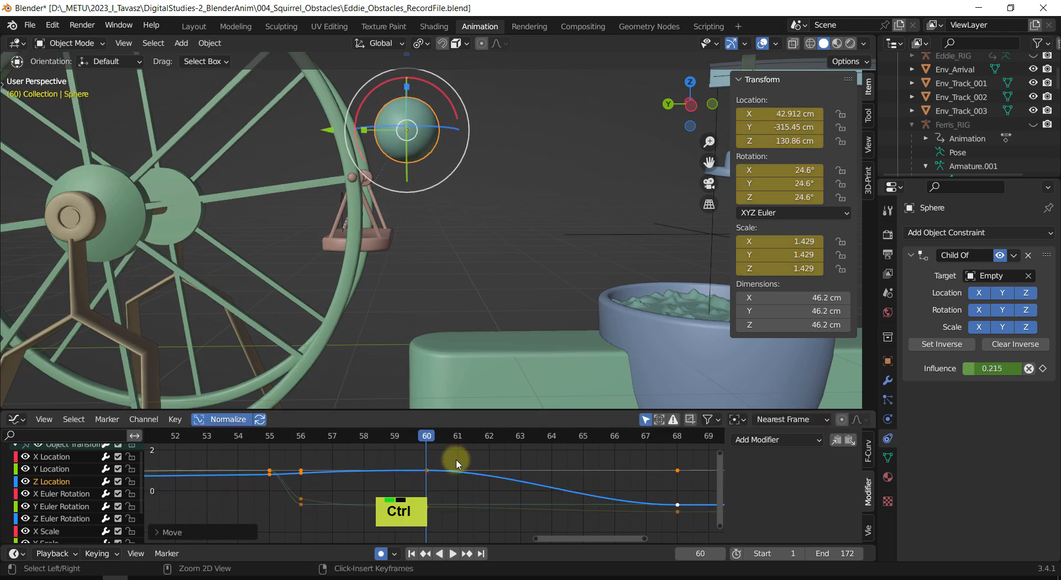
key("ctrl+z")
left_click(423, 468, "ctrl")
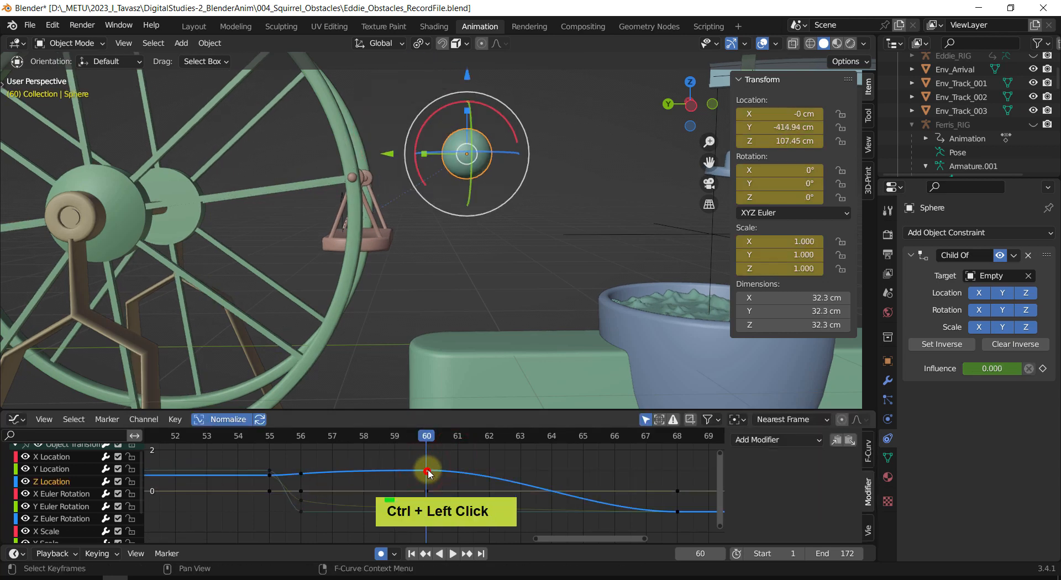
left_click_drag(427, 470, 558, 486)
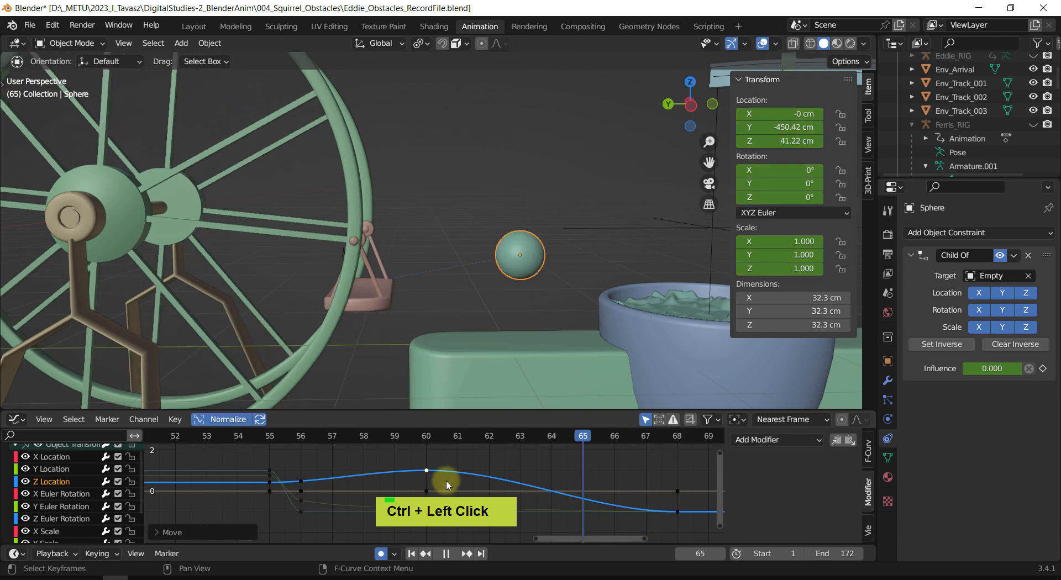
Set the handle type of the Z Location key on frame 56 to Vector.
left_click_drag(446, 480, 301, 481)
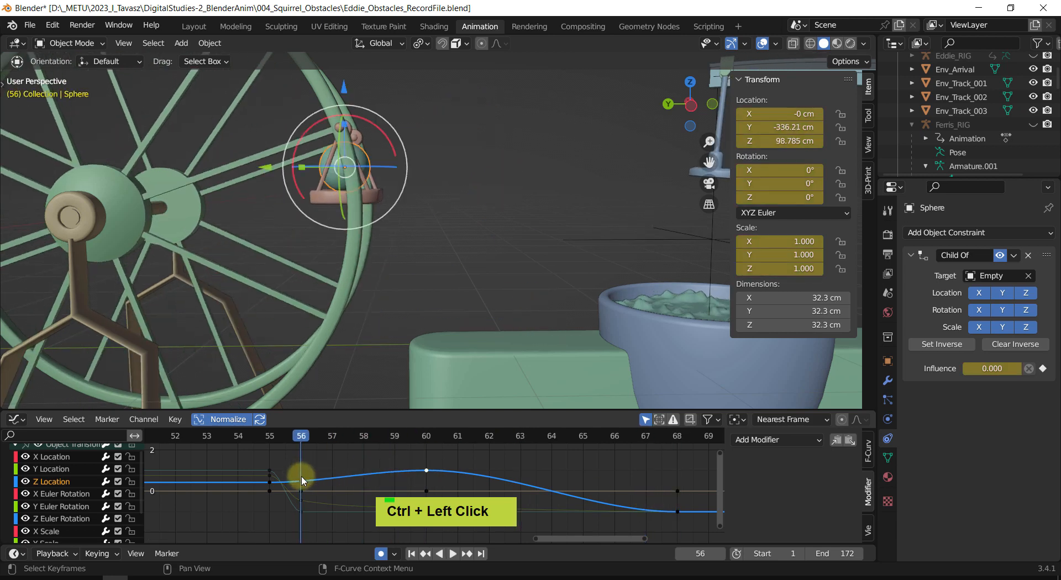
key("v")
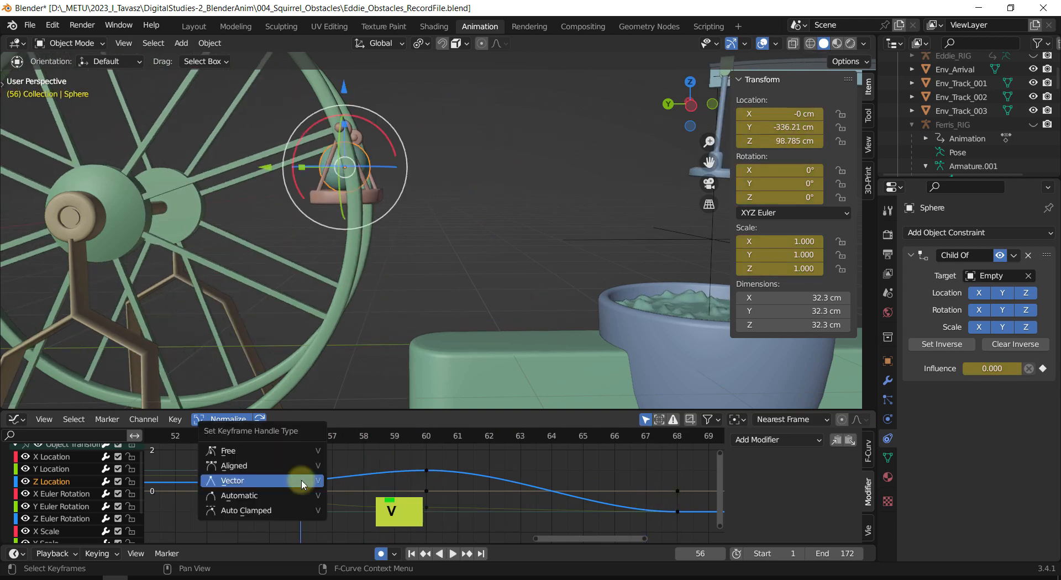
left_click(301, 480)
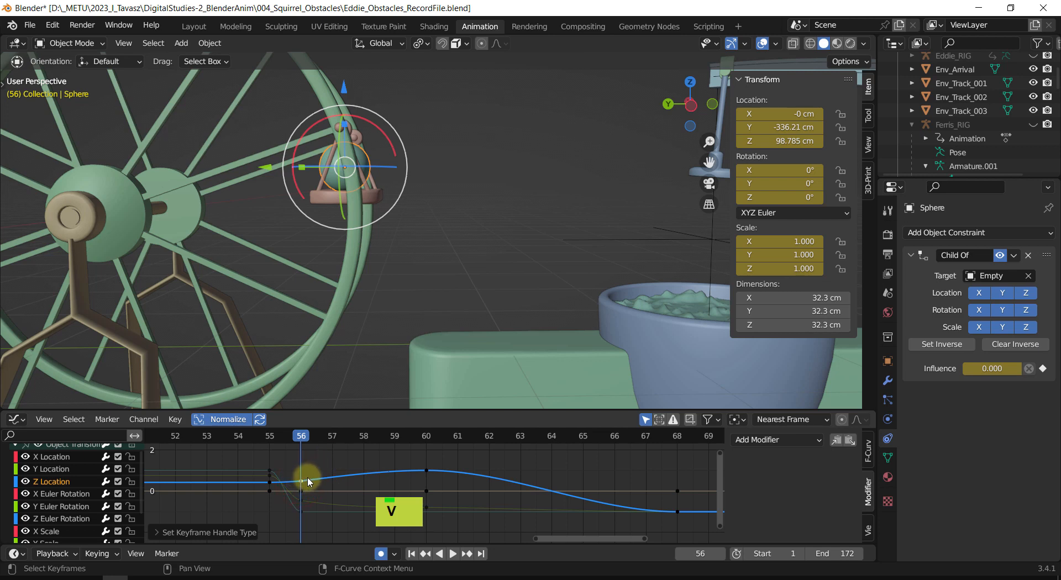
key("ctrl+h")
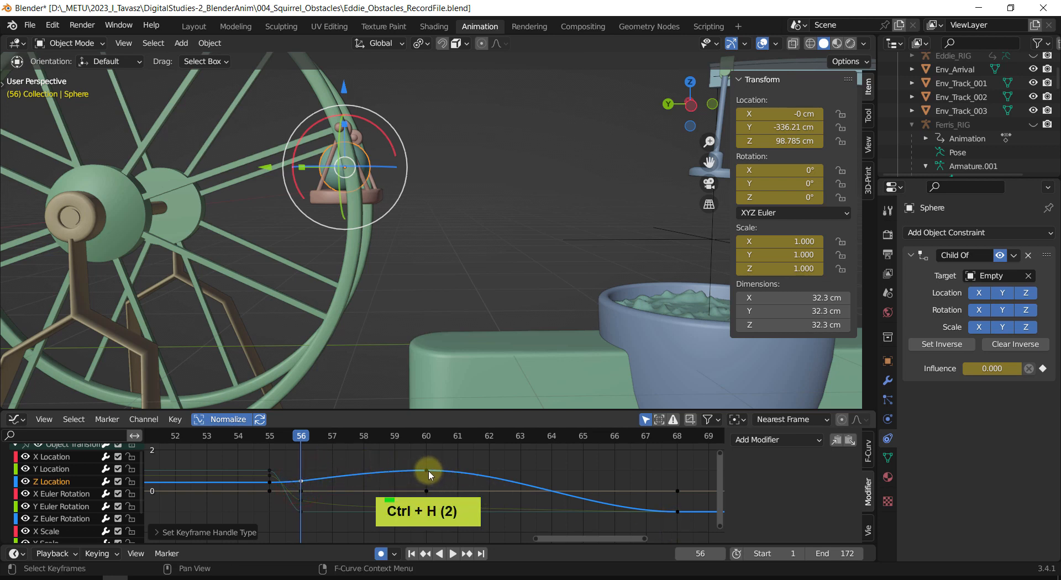
Move all of the sphere's landing keys from frame 68 to frame 66.
left_click_drag(669, 486, 698, 544)
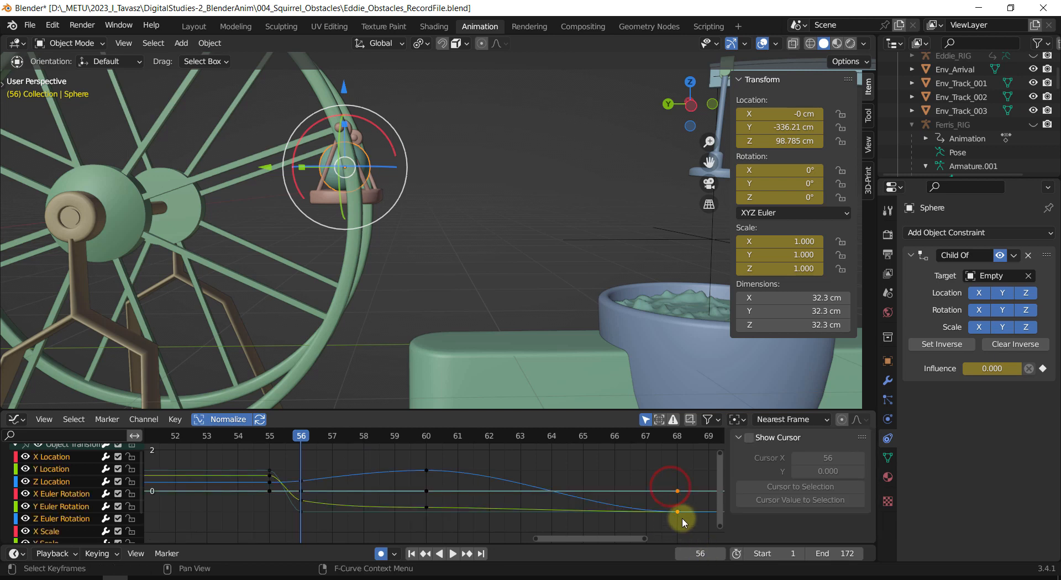
key("g")
key("x")
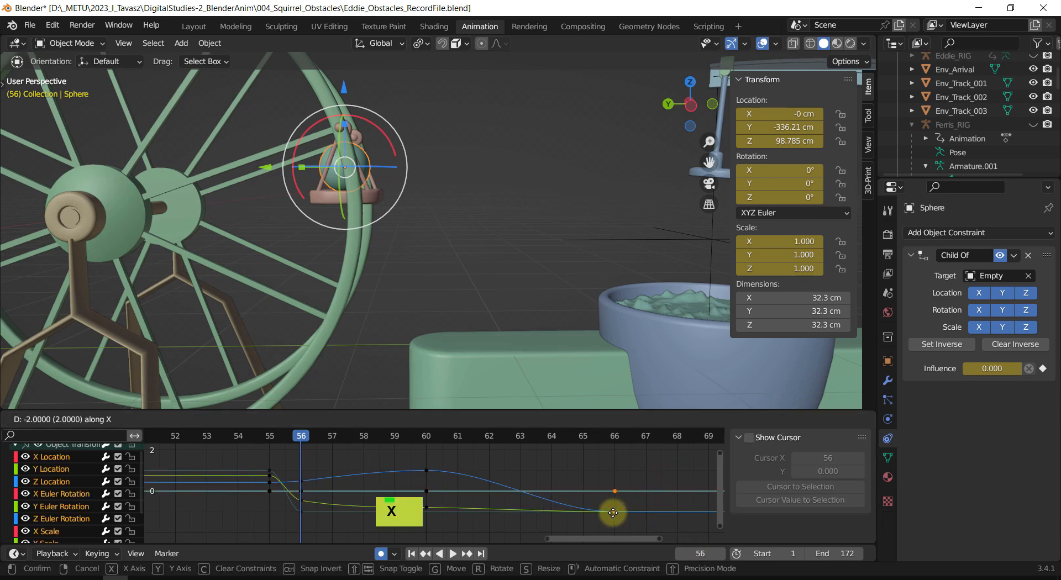
left_click(614, 511)
double_click(604, 462)
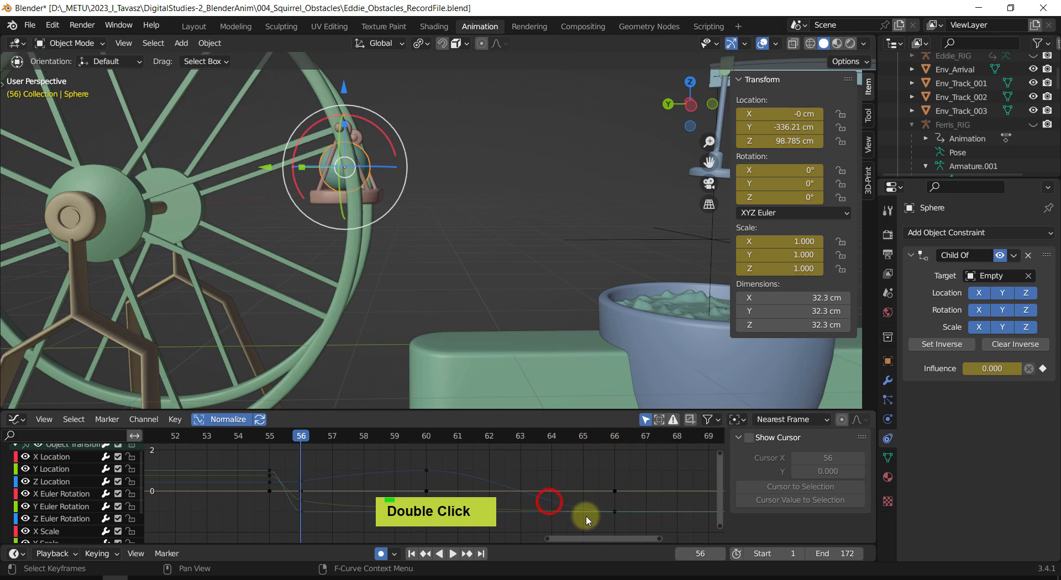
Hide every curve of the sphere except Z Location, including rotation, scale and the Child Of influence.
left_click(615, 512)
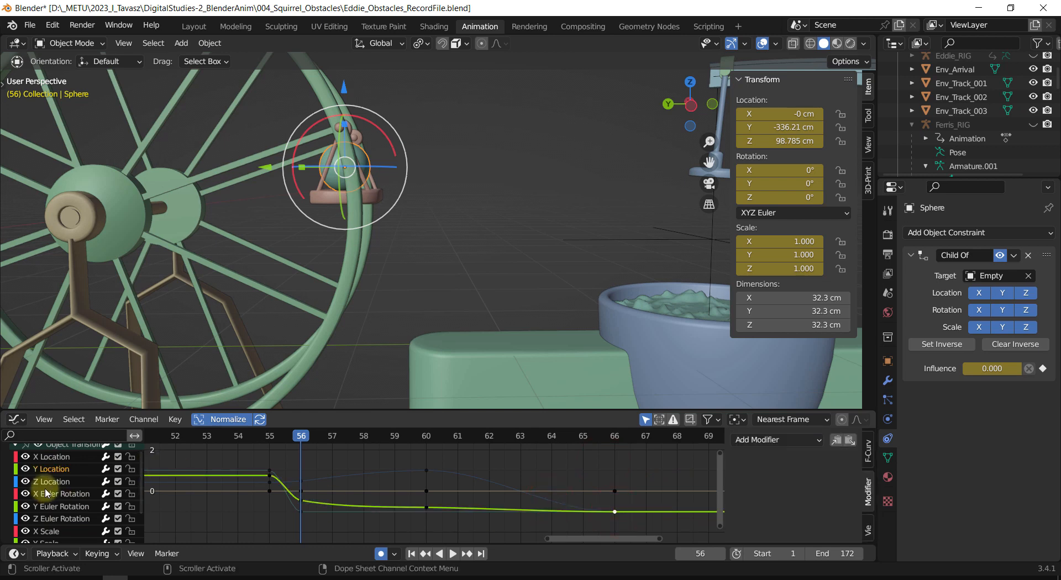
left_click(25, 469)
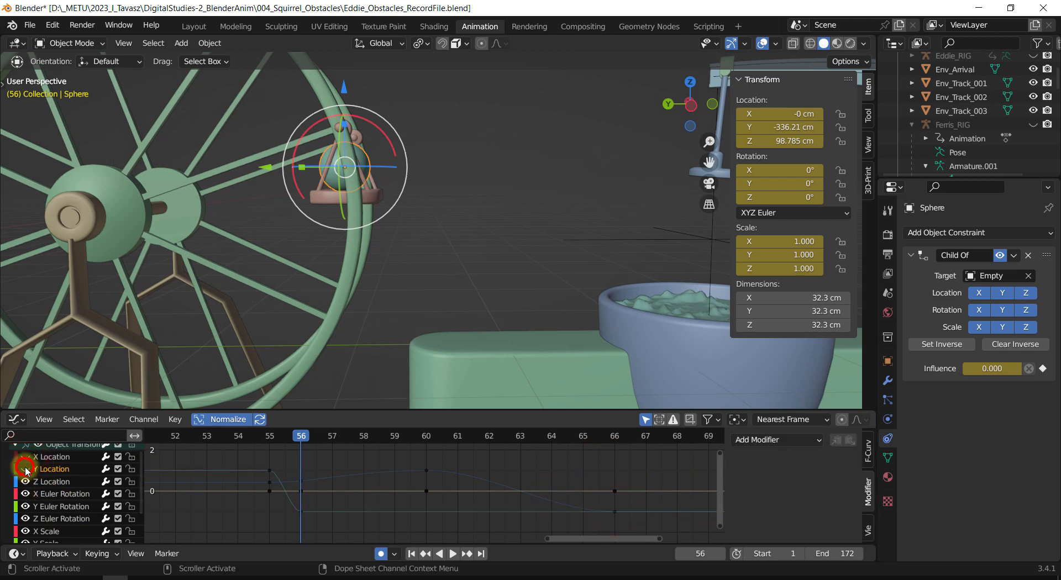
left_click(50, 481)
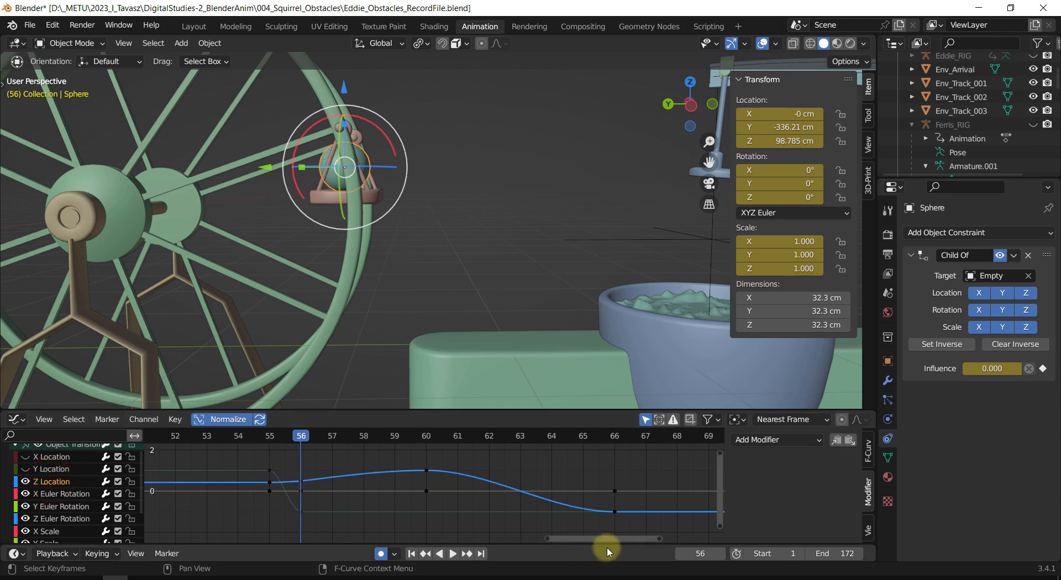
left_click(25, 494)
left_click(23, 506)
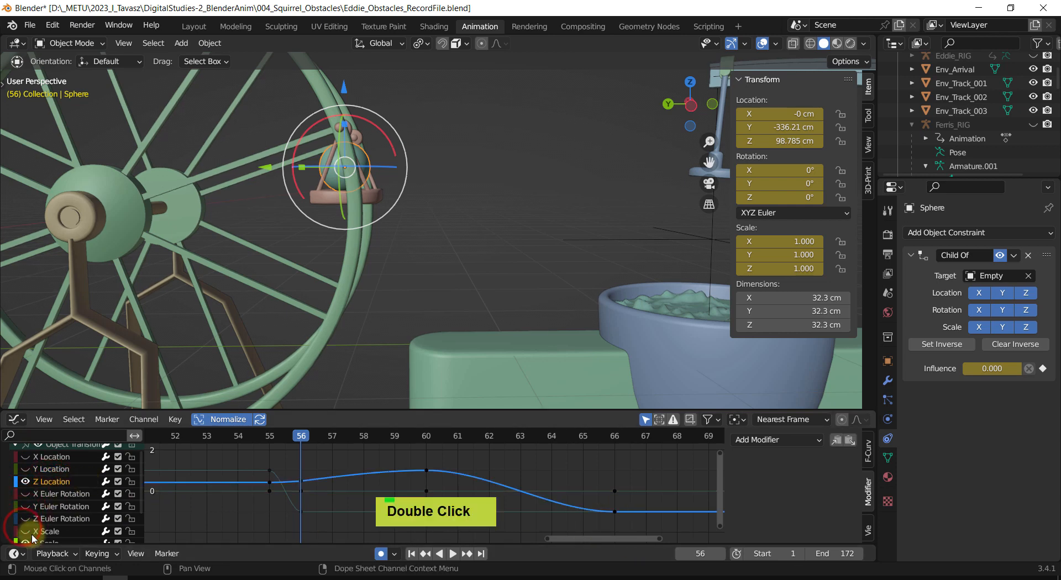
scroll(33, 536, "down", 2)
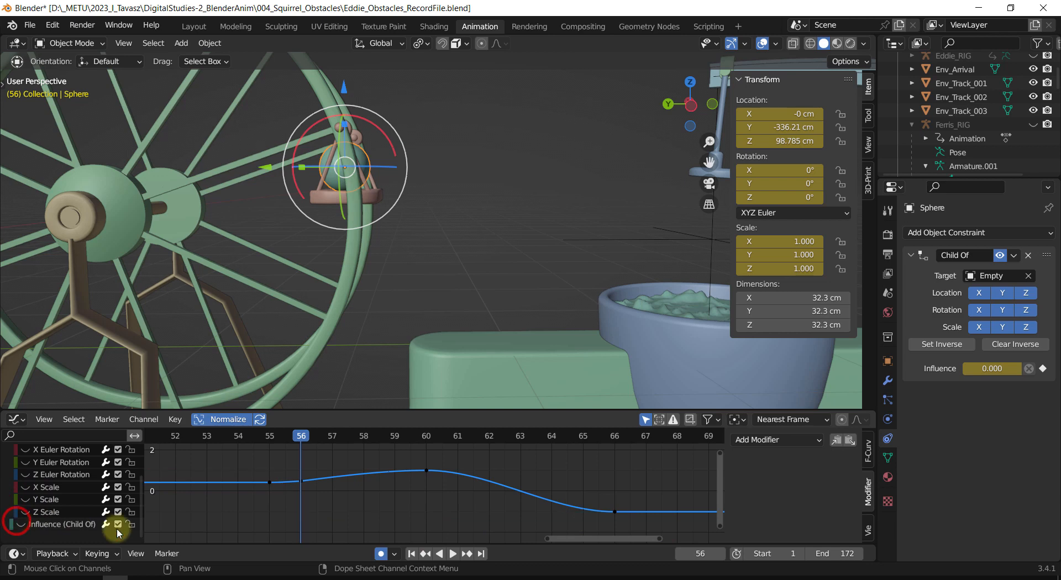
Set the handle type of the Z Location key on frame 66 to Vector for a sharp landing.
left_click(615, 511)
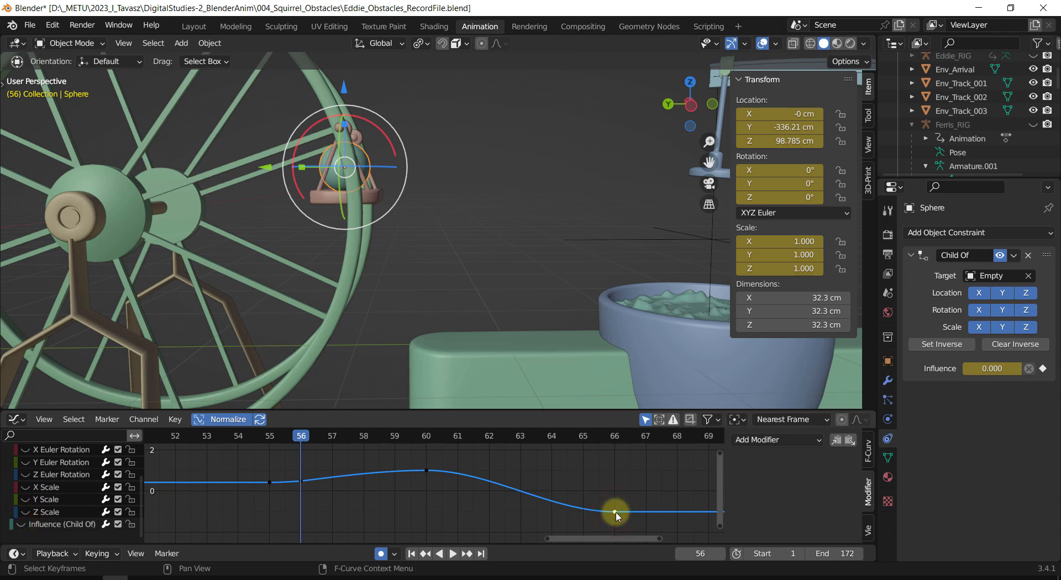
key("v")
left_click(598, 511)
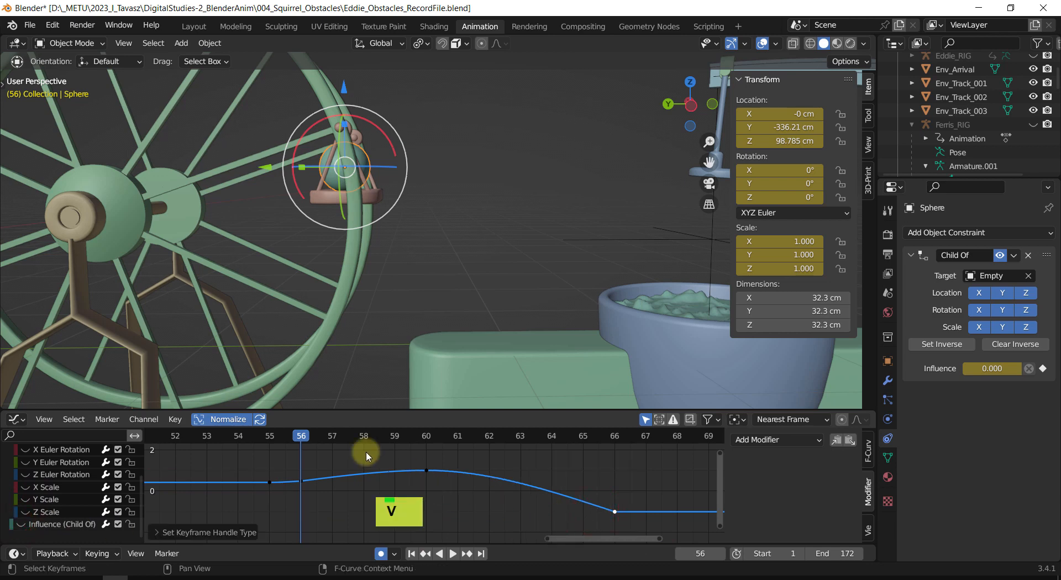
Play the jump several times from around frames 54 to 56 to examine the sphere's arc and landing.
left_click_drag(301, 439, 225, 436)
key("shift+space")
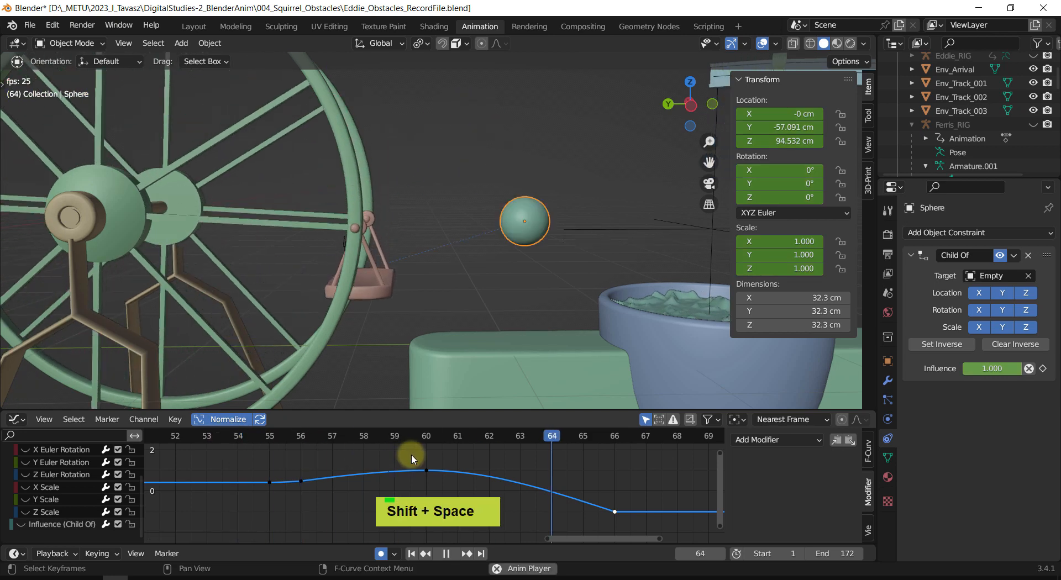
left_click_drag(433, 436, 228, 487)
key("space")
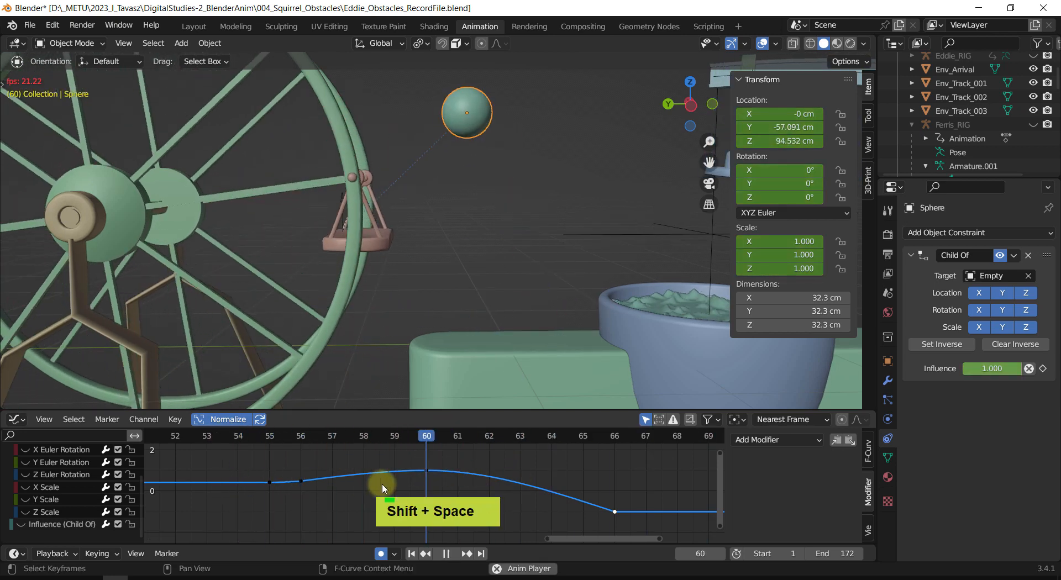
left_click_drag(432, 437, 294, 443)
key("space")
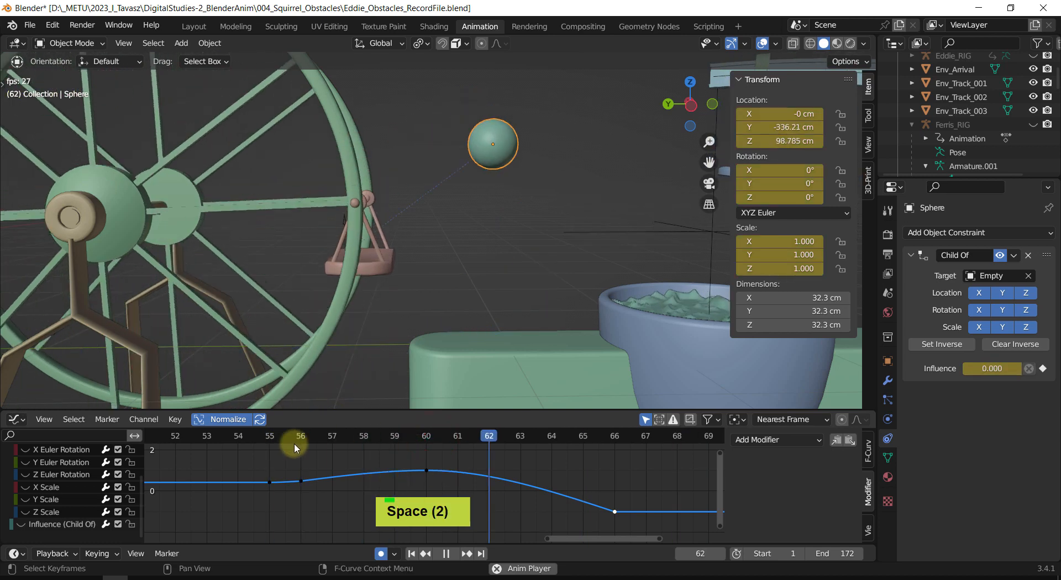
left_click_drag(438, 442, 311, 442)
key("shift+space")
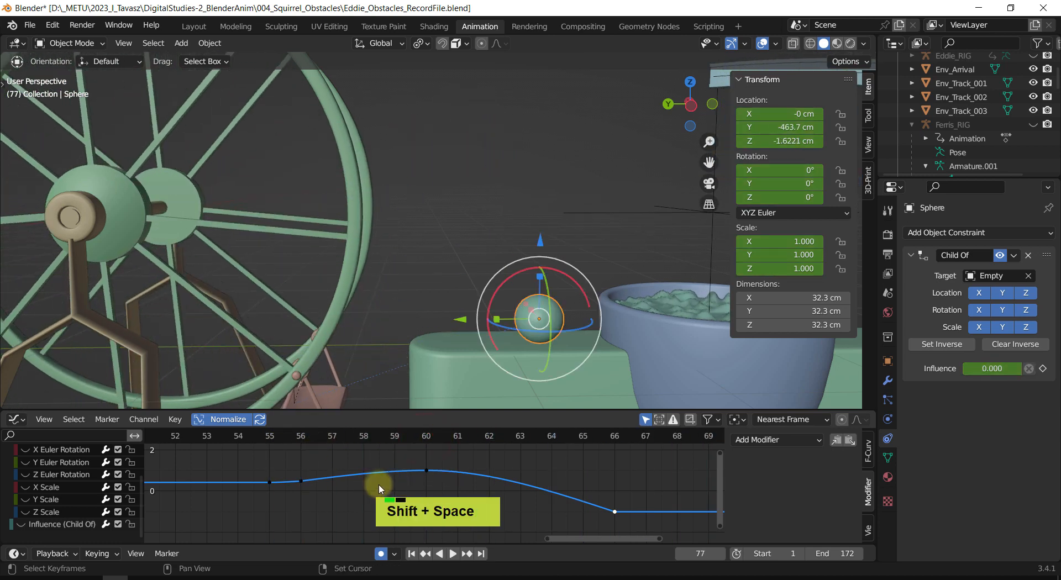
Go to frame 60 and show only the sphere's Y Location curve.
left_click_drag(408, 436, 426, 447)
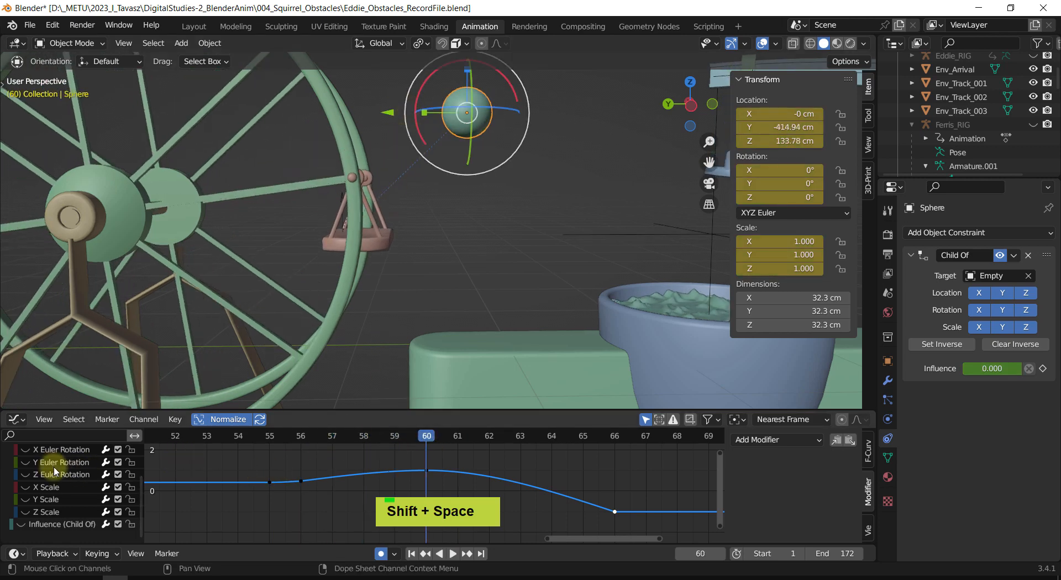
middle_click_drag(48, 464, 48, 504)
double_click(26, 464)
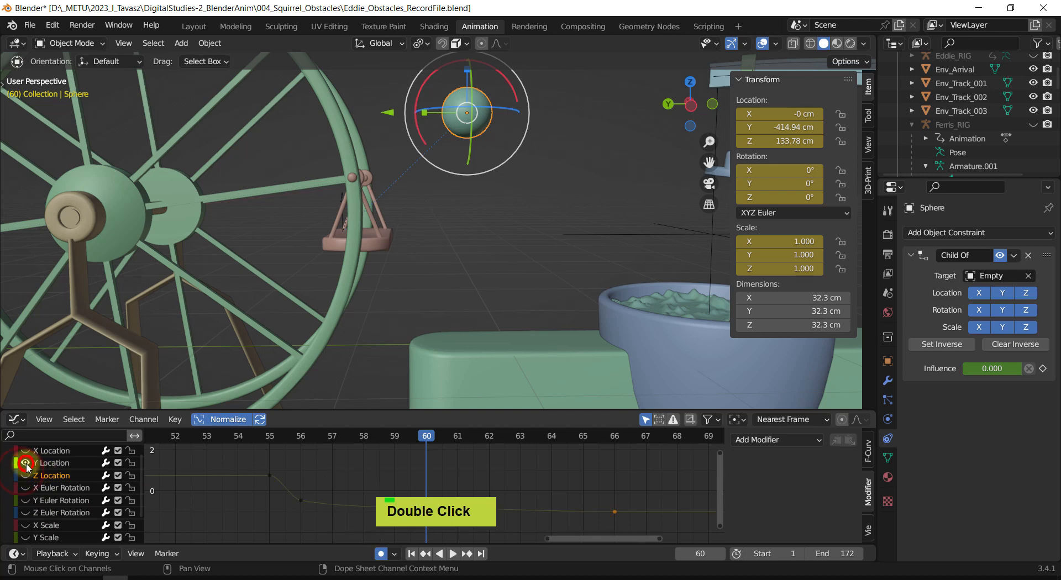
Lower the Y Location key on frame 60 to slightly below the level of the frame 66 key.
middle_click_drag(466, 473, 425, 468)
left_click_drag(386, 435, 276, 448)
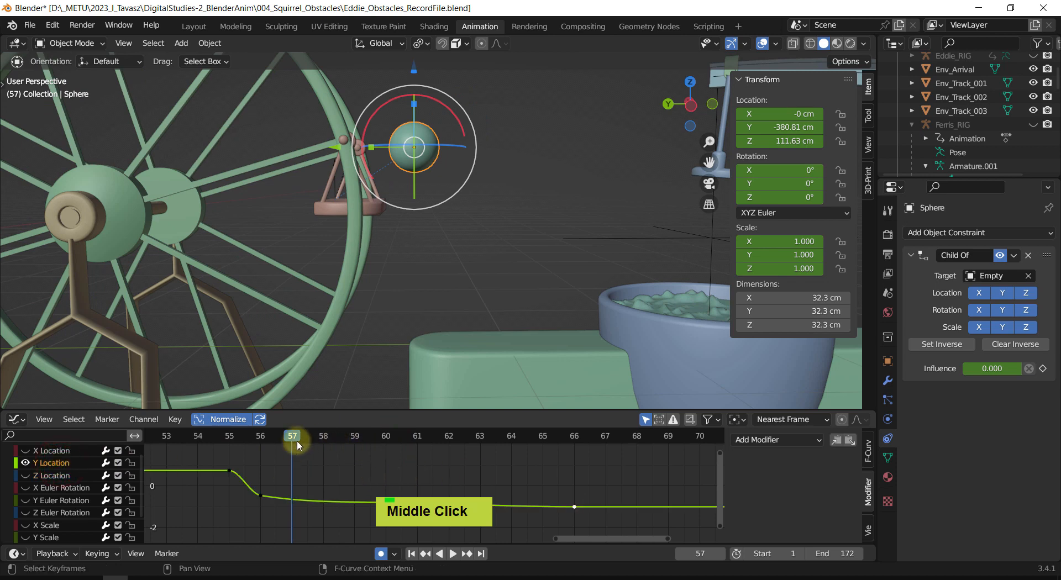
mouse_move(386, 504)
left_mouse_down()
mouse_move(387, 487)
mouse_move(387, 514)
mouse_move(386, 503)
left_mouse_up()
Replay the jump from about frame 55 and scrub back to frame 57 to examine the sphere's forward travel.
left_click_drag(288, 435, 214, 445)
key("shift+space")
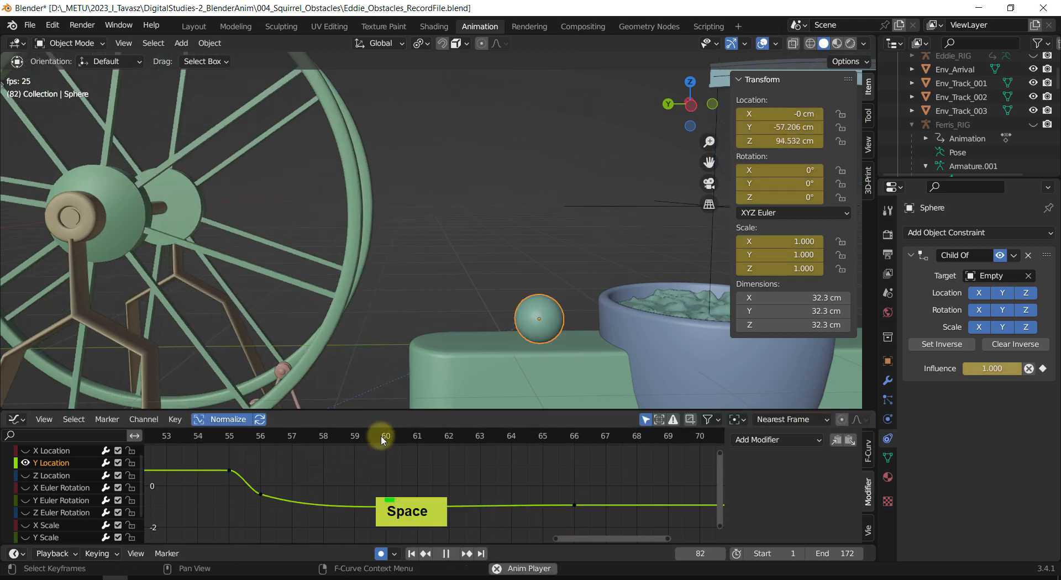
left_click_drag(381, 435, 230, 453)
key("shift+space")
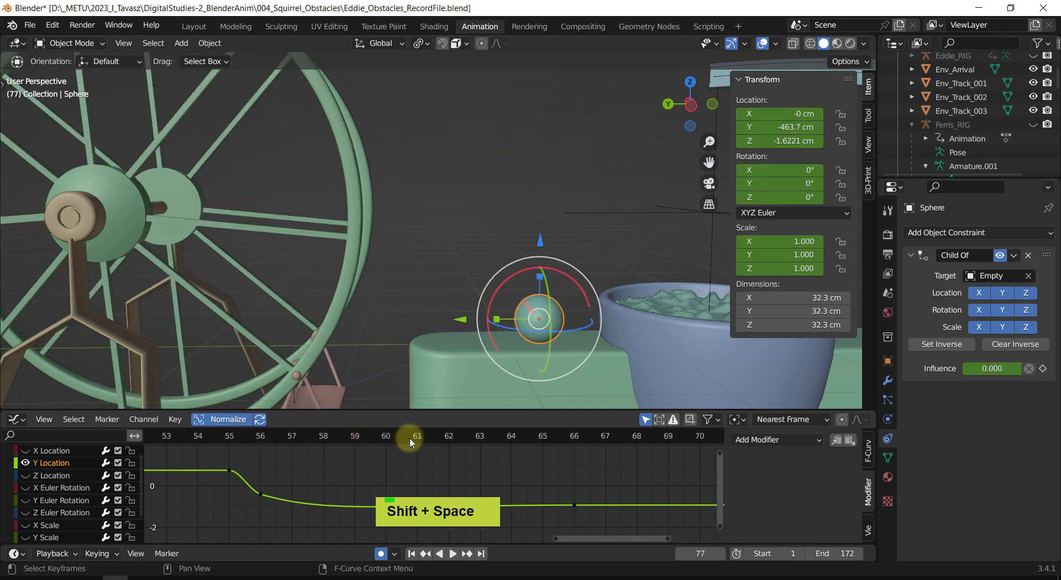
left_click(415, 435)
left_click_drag(361, 432, 292, 435)
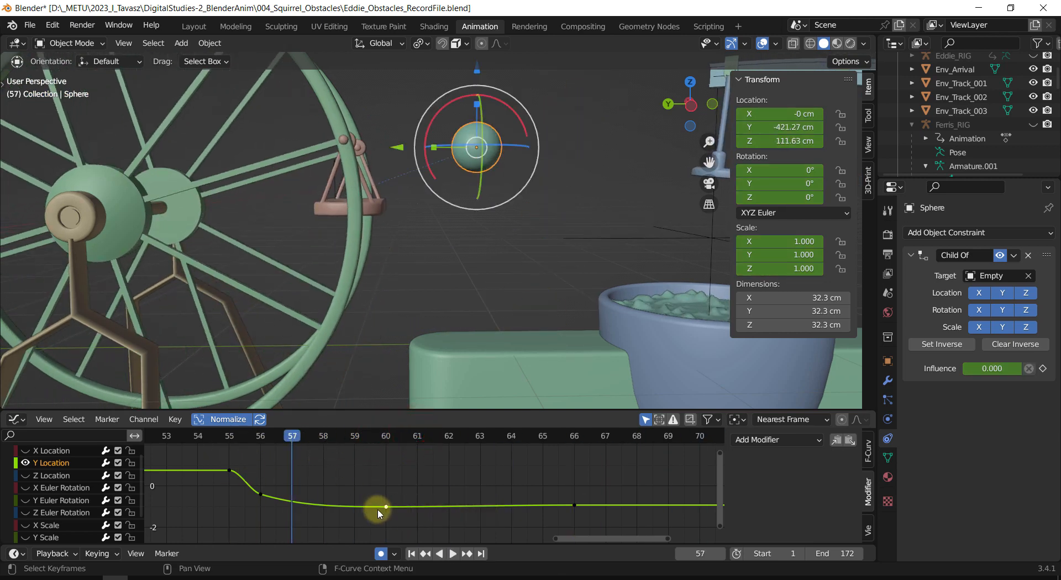
Try a slightly higher Y Location key on frame 60, check the sphere's position around frame 58, and delete that key.
left_click_drag(385, 507, 386, 502)
left_click_drag(303, 434, 325, 461)
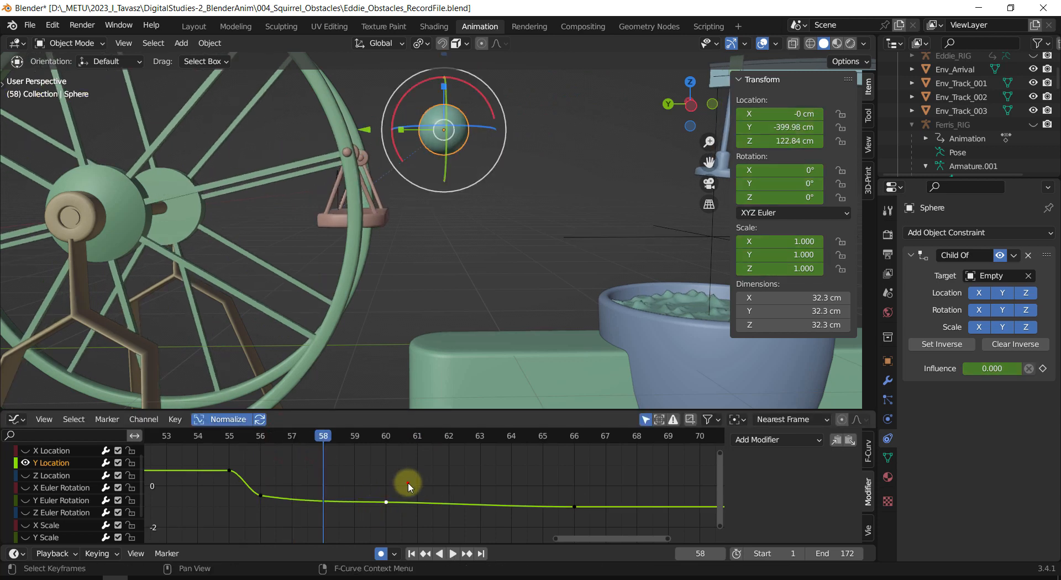
left_click(408, 484)
key("Delete")
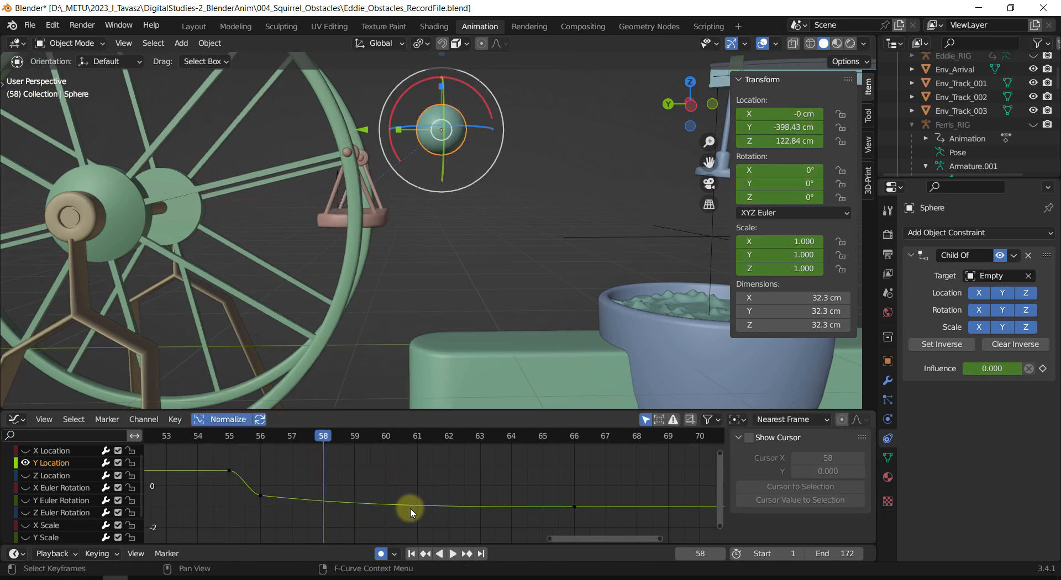
Give the Y Location key on frame 56 a sharp-cornered handle type, show the handles, and shorten its outgoing handle close to the key.
left_click(259, 493)
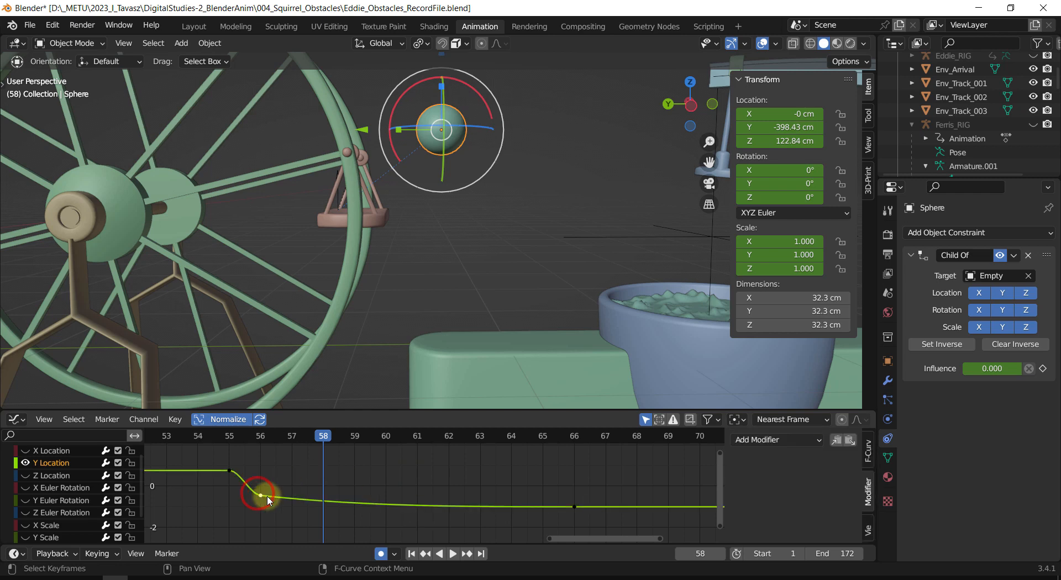
left_click_drag(321, 436, 271, 442)
left_click_drag(260, 443, 262, 496)
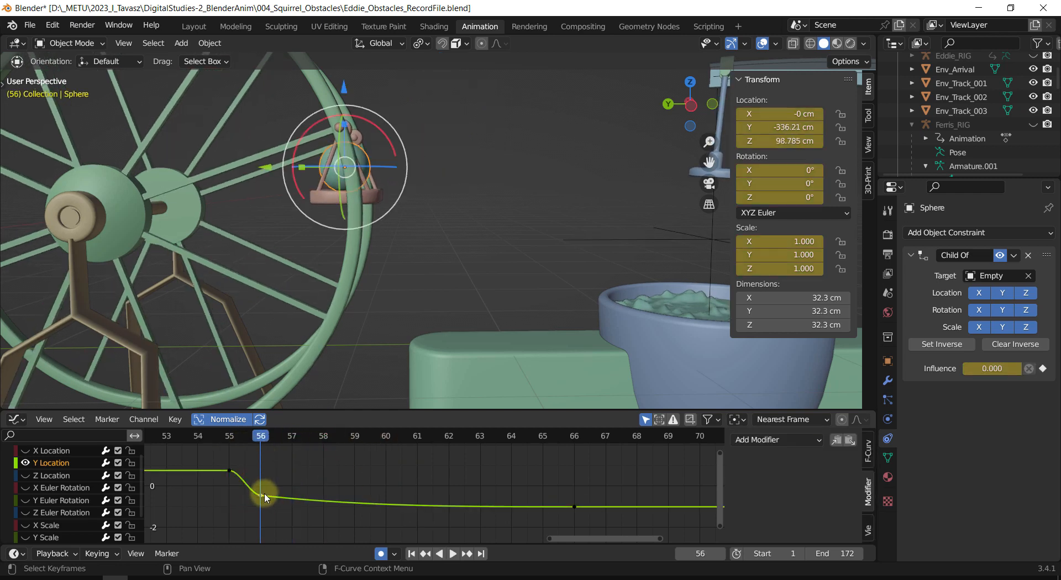
key("v")
left_click(265, 495)
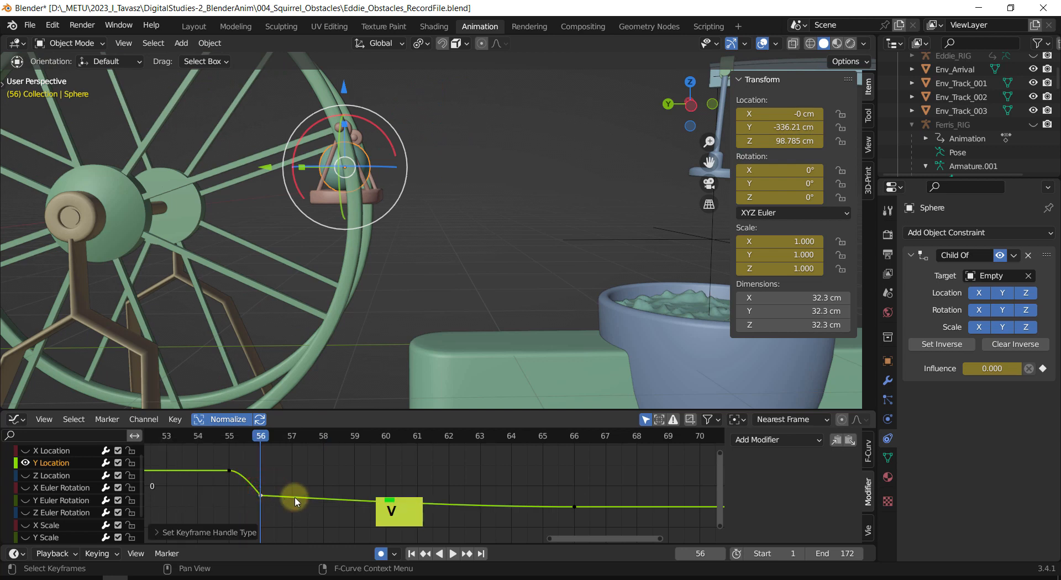
key("ctrl+h")
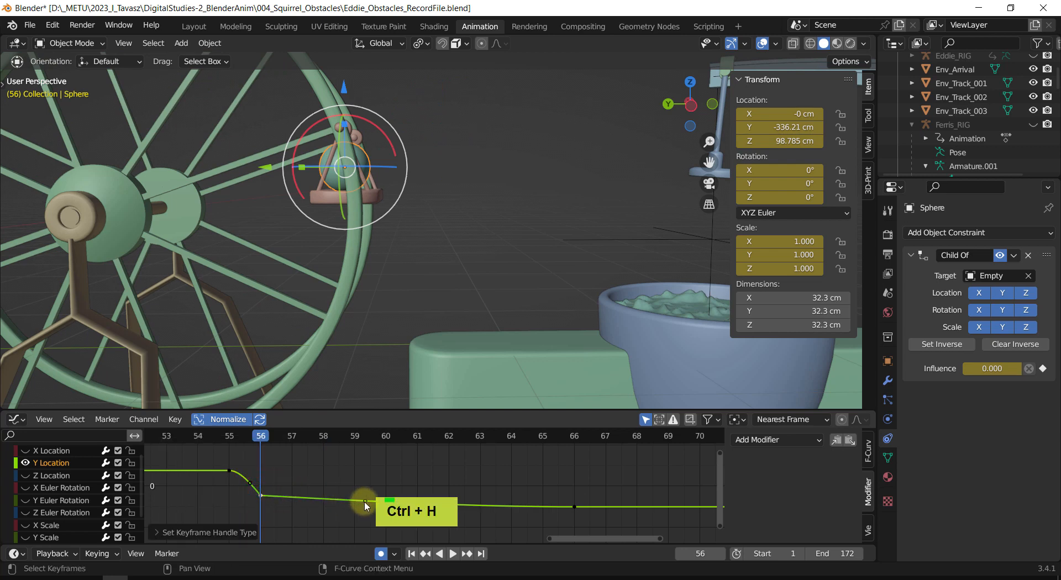
left_click_drag(365, 504, 273, 495)
Play the animation and examine the sphere's wheel ride and jump from an angled view of the obstacle course.
key("shift+space")
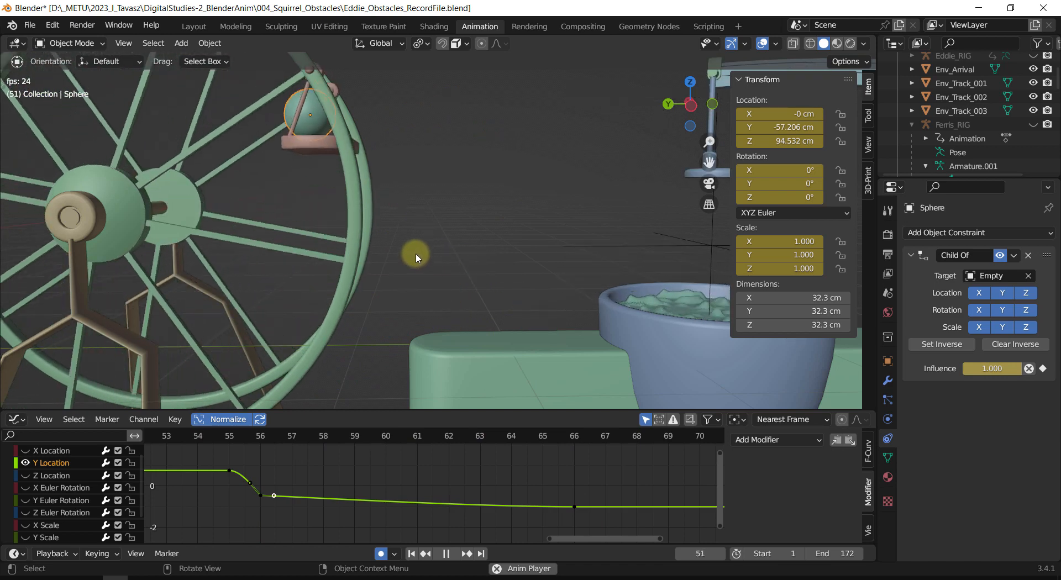
scroll(416, 255, "down", 3)
scroll(415, 256, "down", 4)
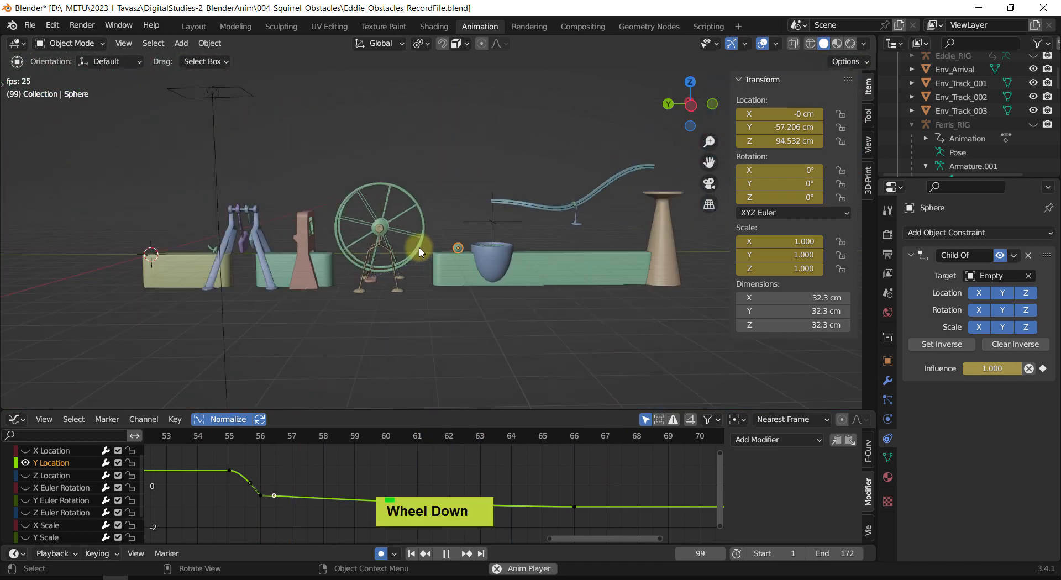
middle_click_drag(414, 243, 355, 249)
mouse_move(249, 288)
middle_mouse_down()
mouse_move(279, 293)
mouse_move(251, 277)
middle_mouse_up()
scroll(338, 247, "up", 5)
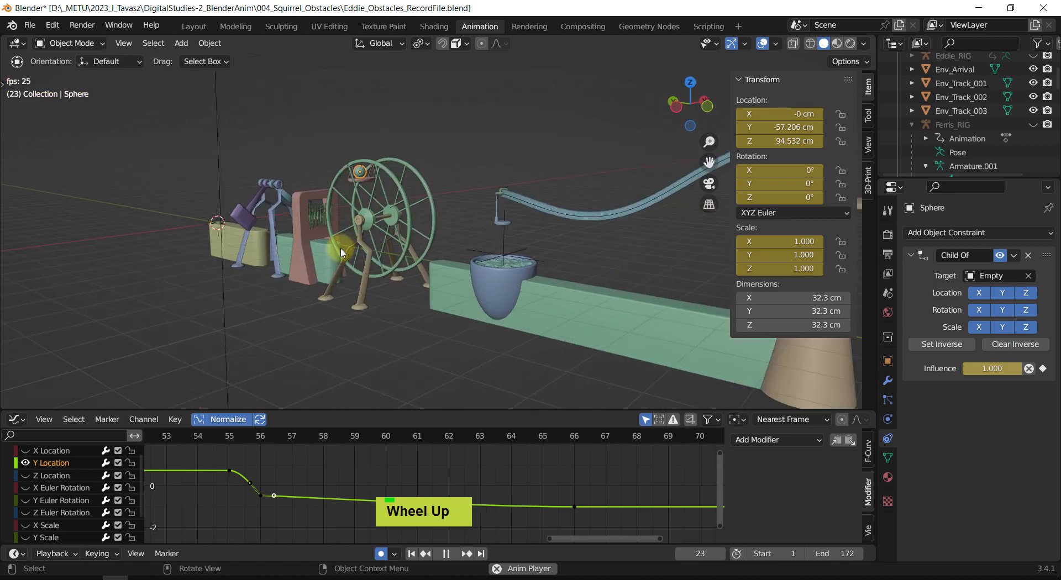
middle_click_drag(292, 212, 590, 156)
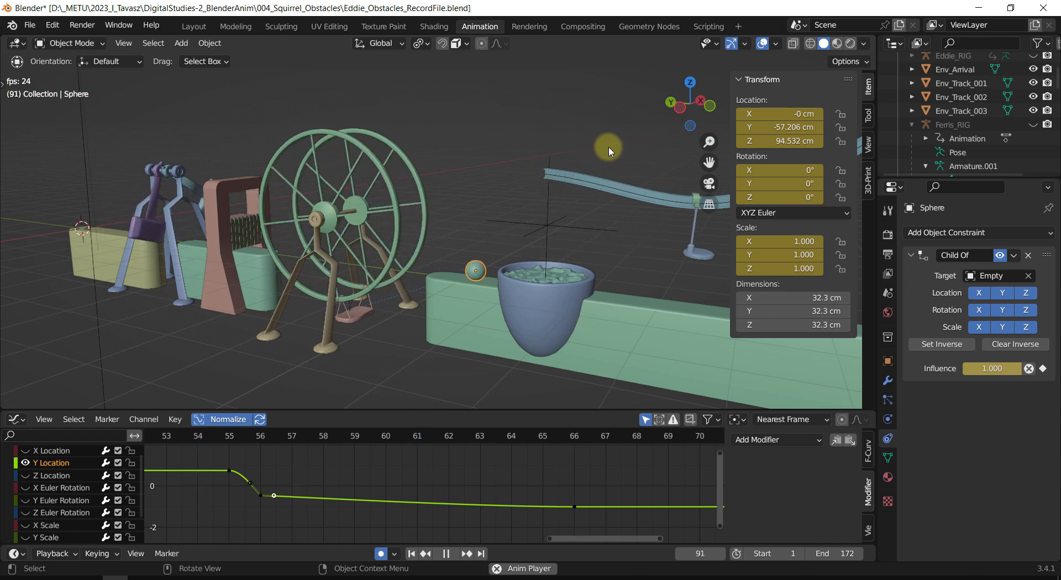
Examine the rest of the course during playback, from the sphere beside the bowl along the curved rail to the final pedestal.
middle_click_drag(606, 147, 464, 192, "shift")
middle_click_drag(519, 135, 319, 210, "shift")
scroll(318, 210, "down", 2)
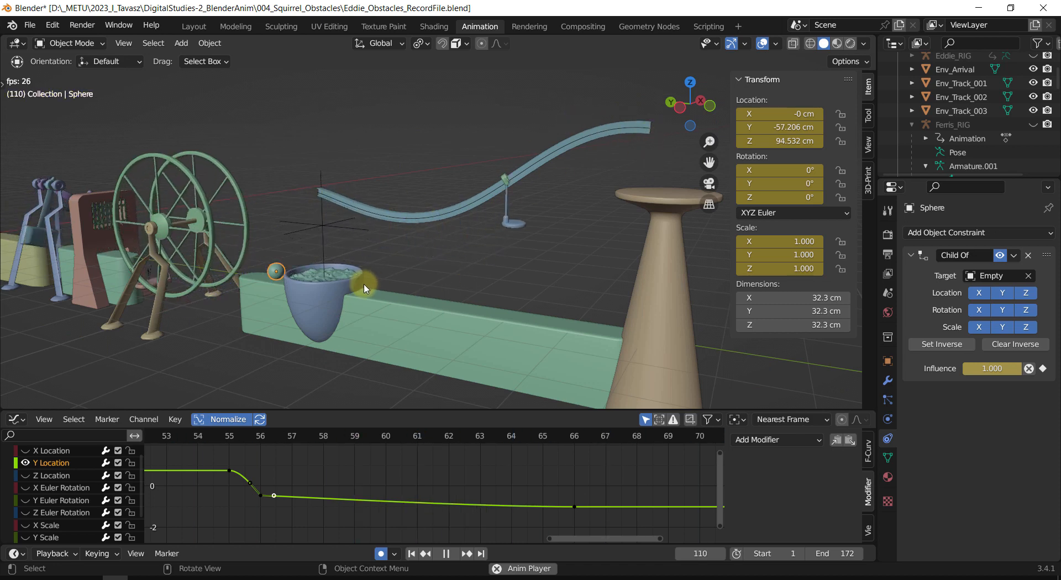
middle_click_drag(389, 331, 385, 339)
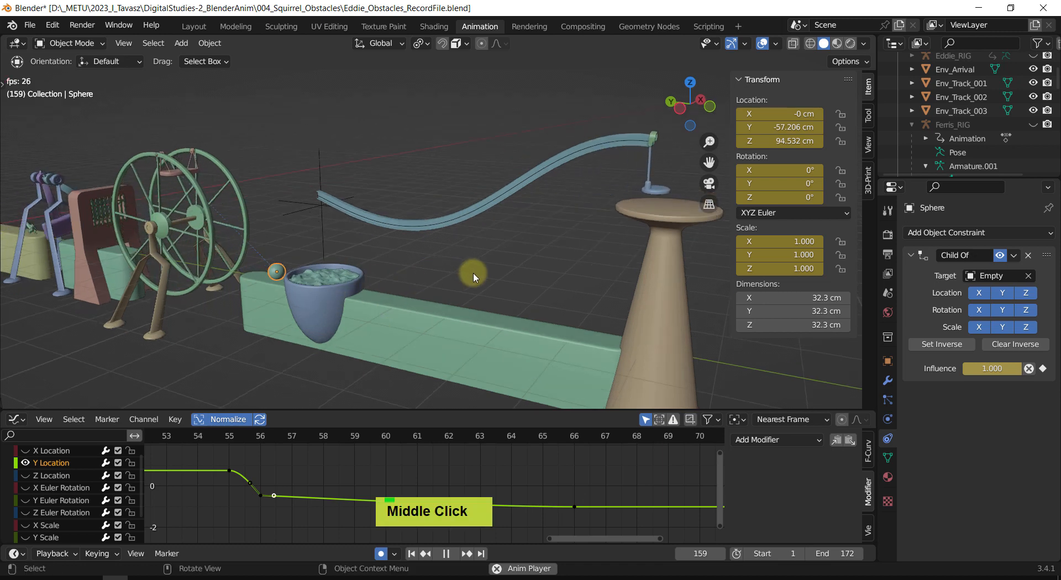